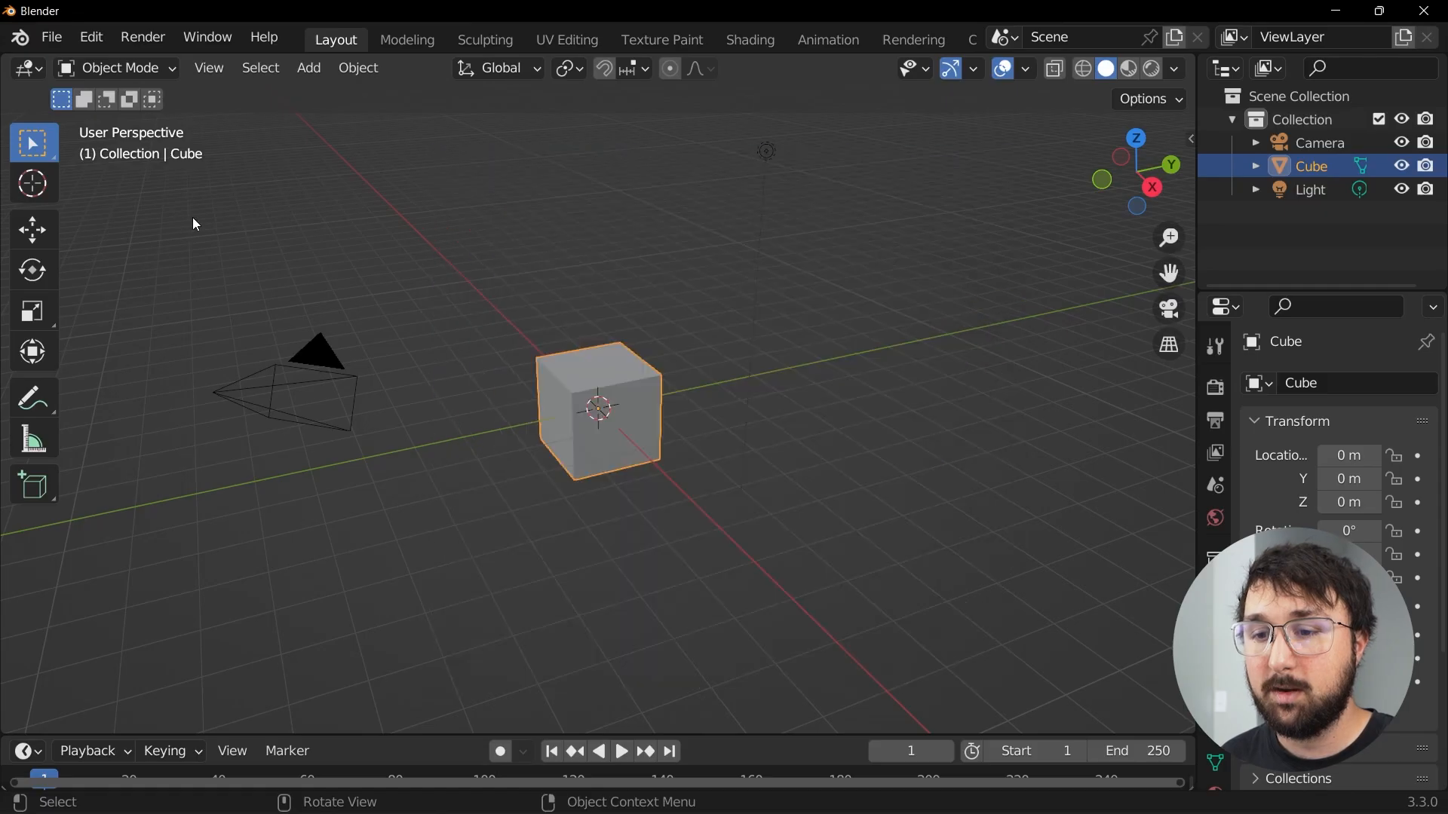
Step: Delete the default camera, cube and light, and add a mesh circle at the origin
left_click_drag(192, 217, 878, 479)
key("Delete")
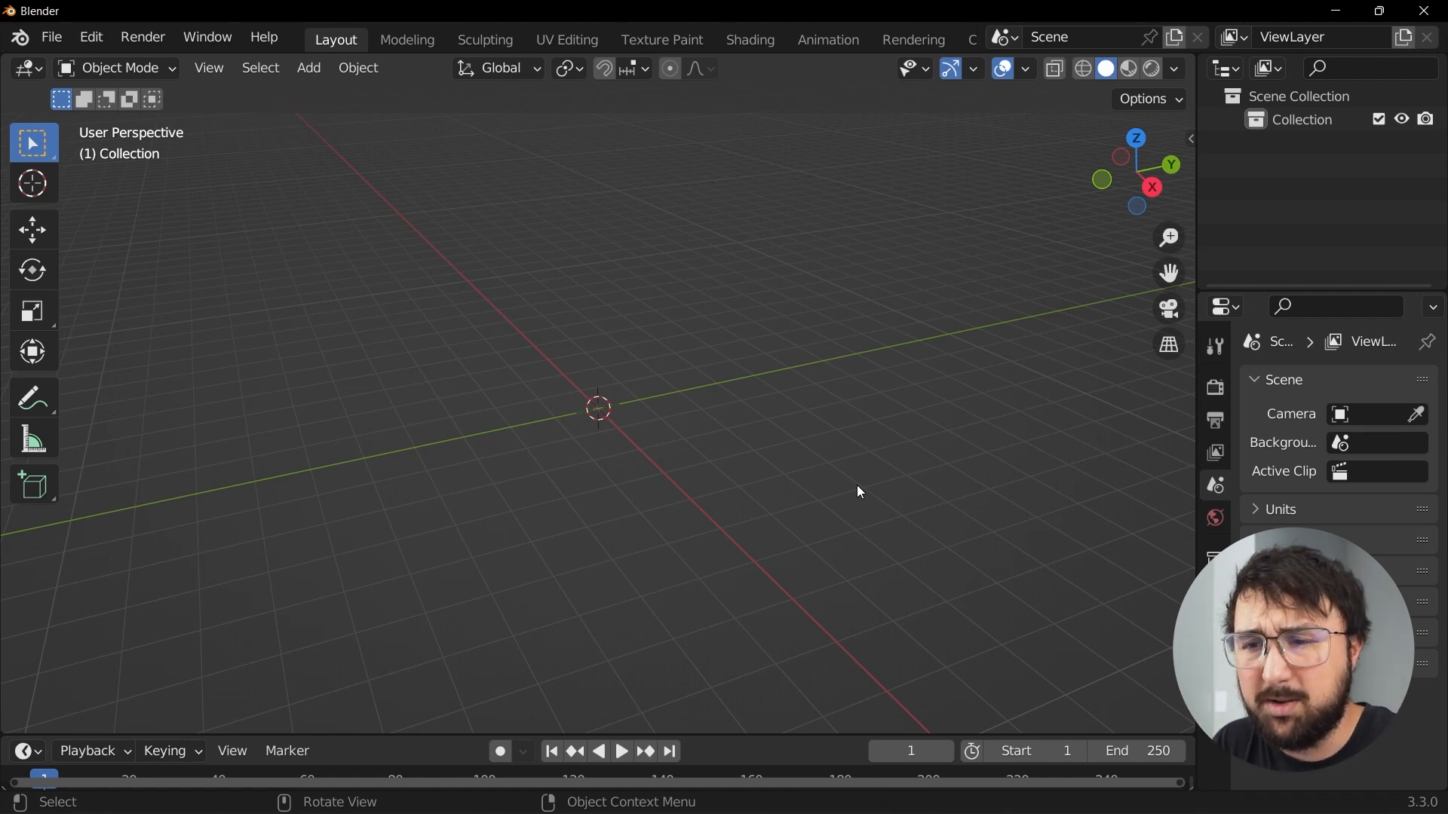
key("shift+a")
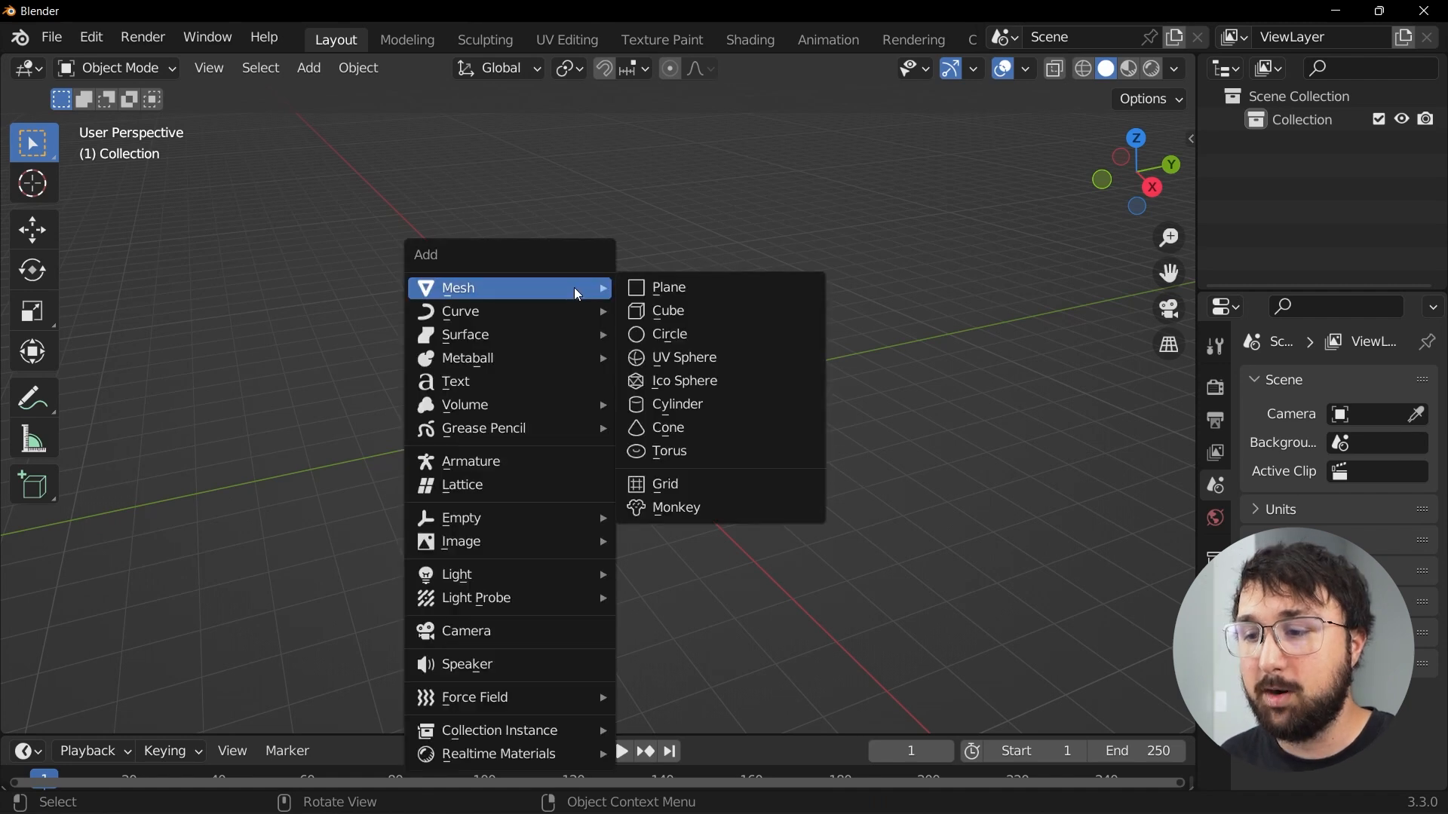
left_click(691, 335)
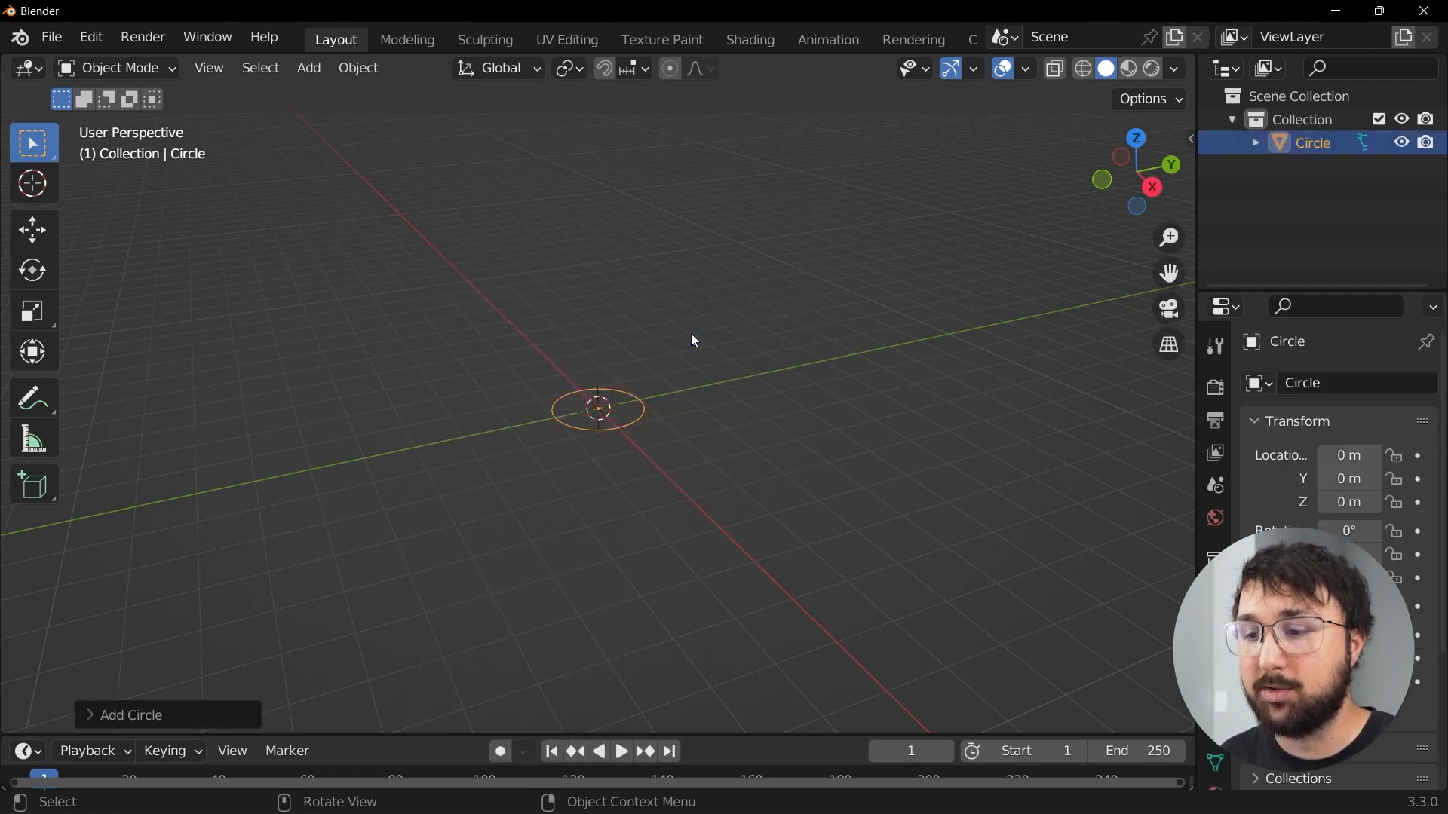
Step: Give the new circle an N-Gon fill, 85 vertices and a radius of 8 m
left_click(103, 717)
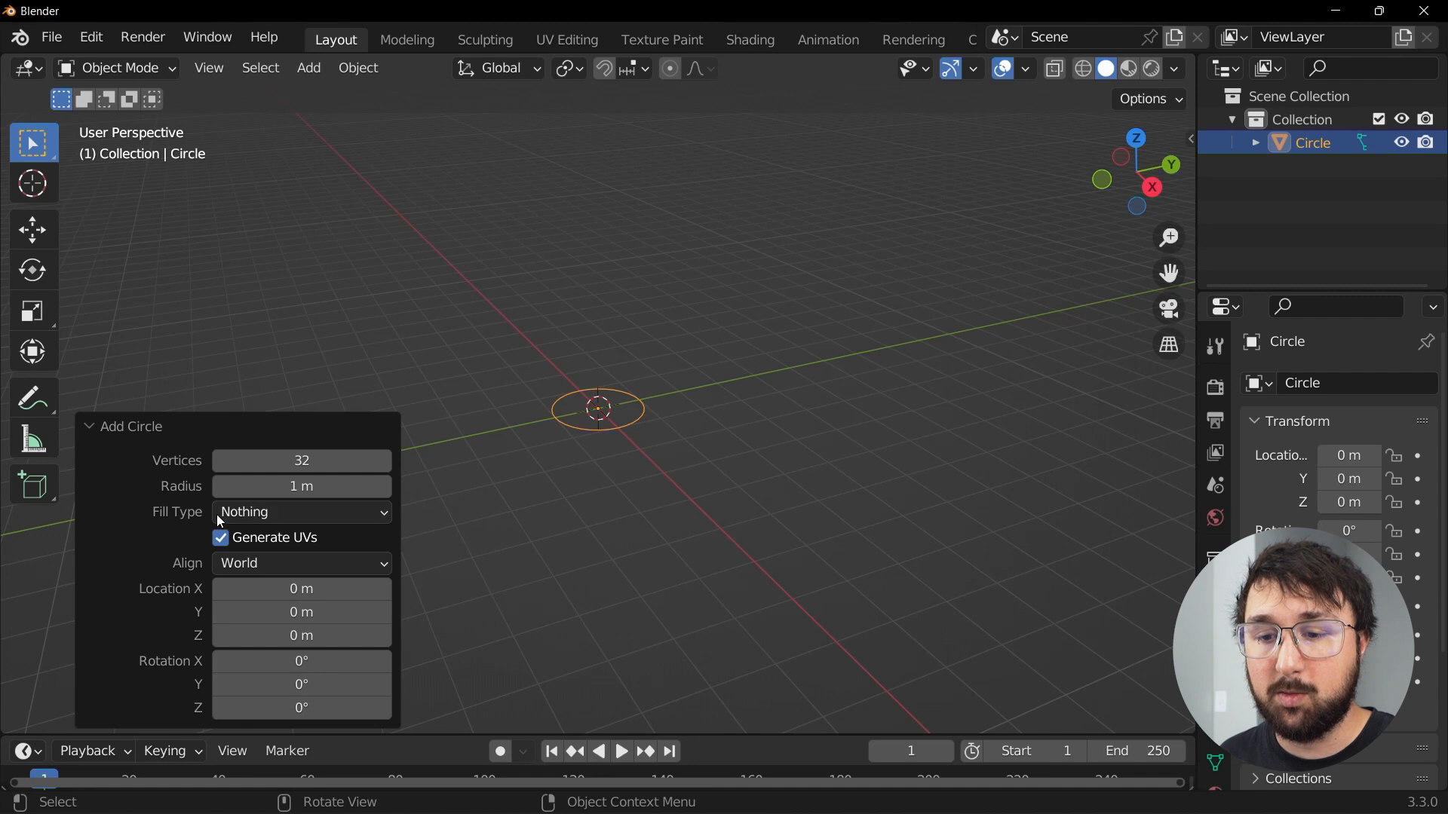
left_click(264, 513)
left_click(269, 567)
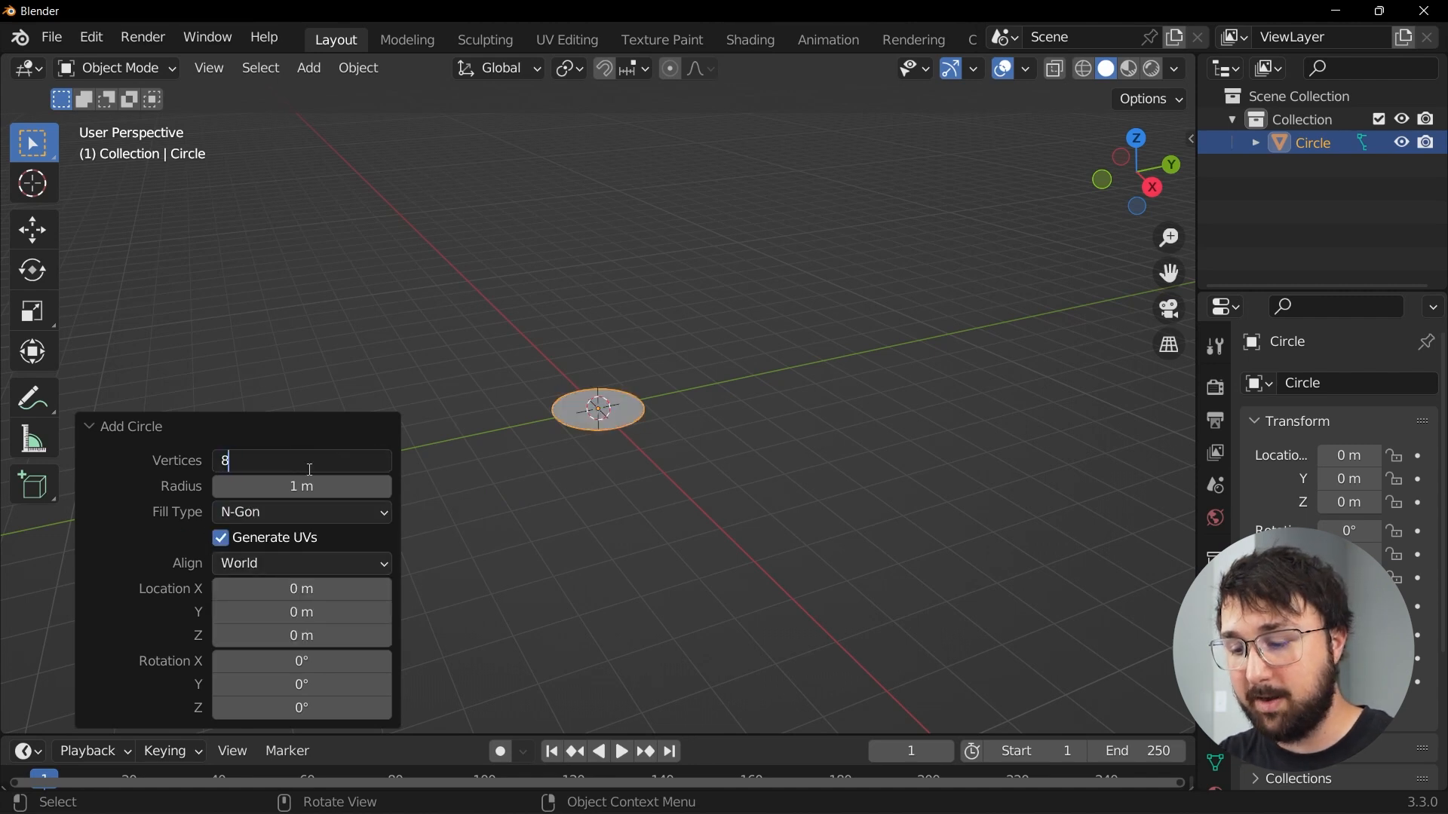
left_click(308, 471)
type("85")
key("Return")
left_click(305, 482)
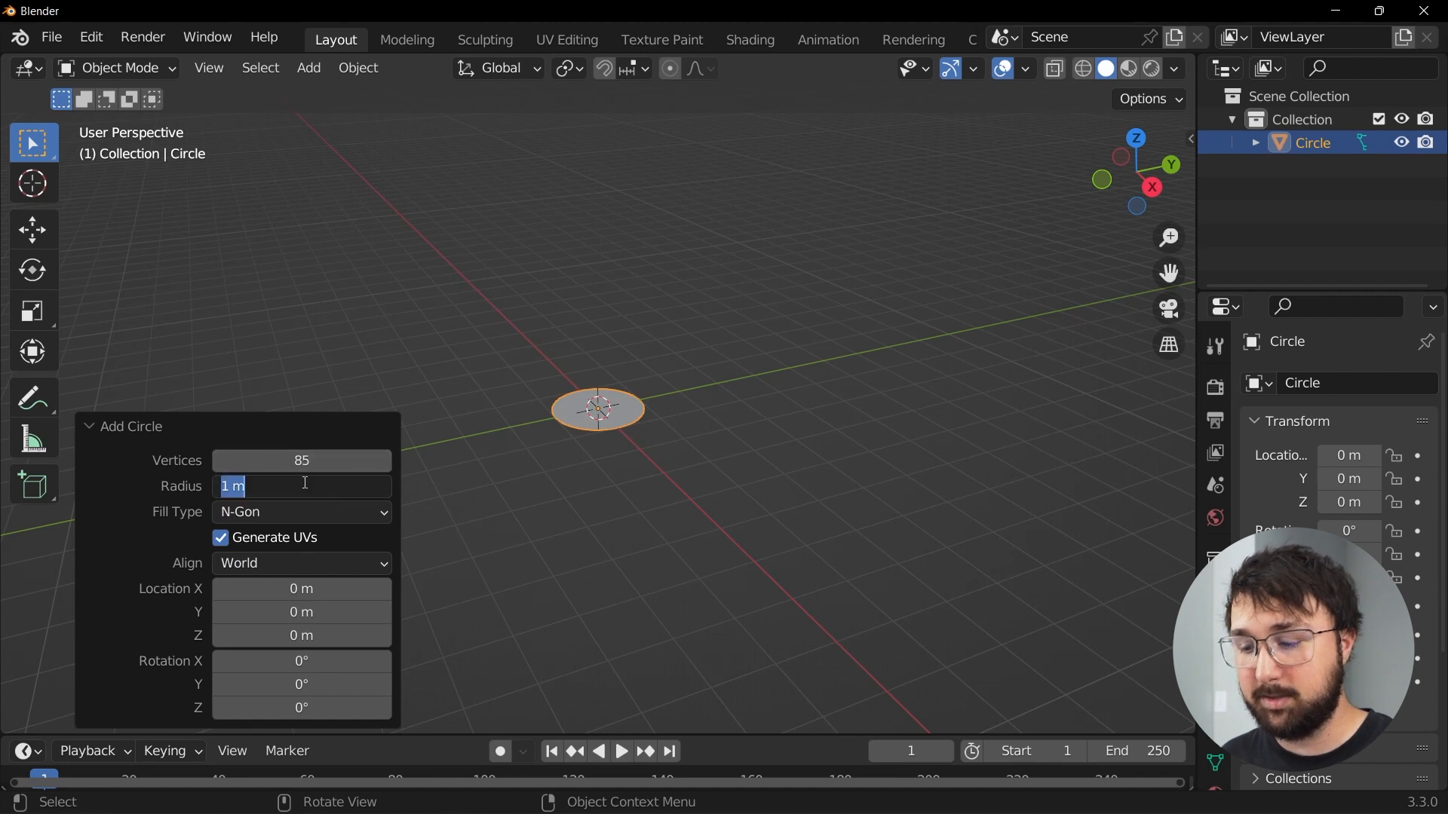
type("8")
key("Return")
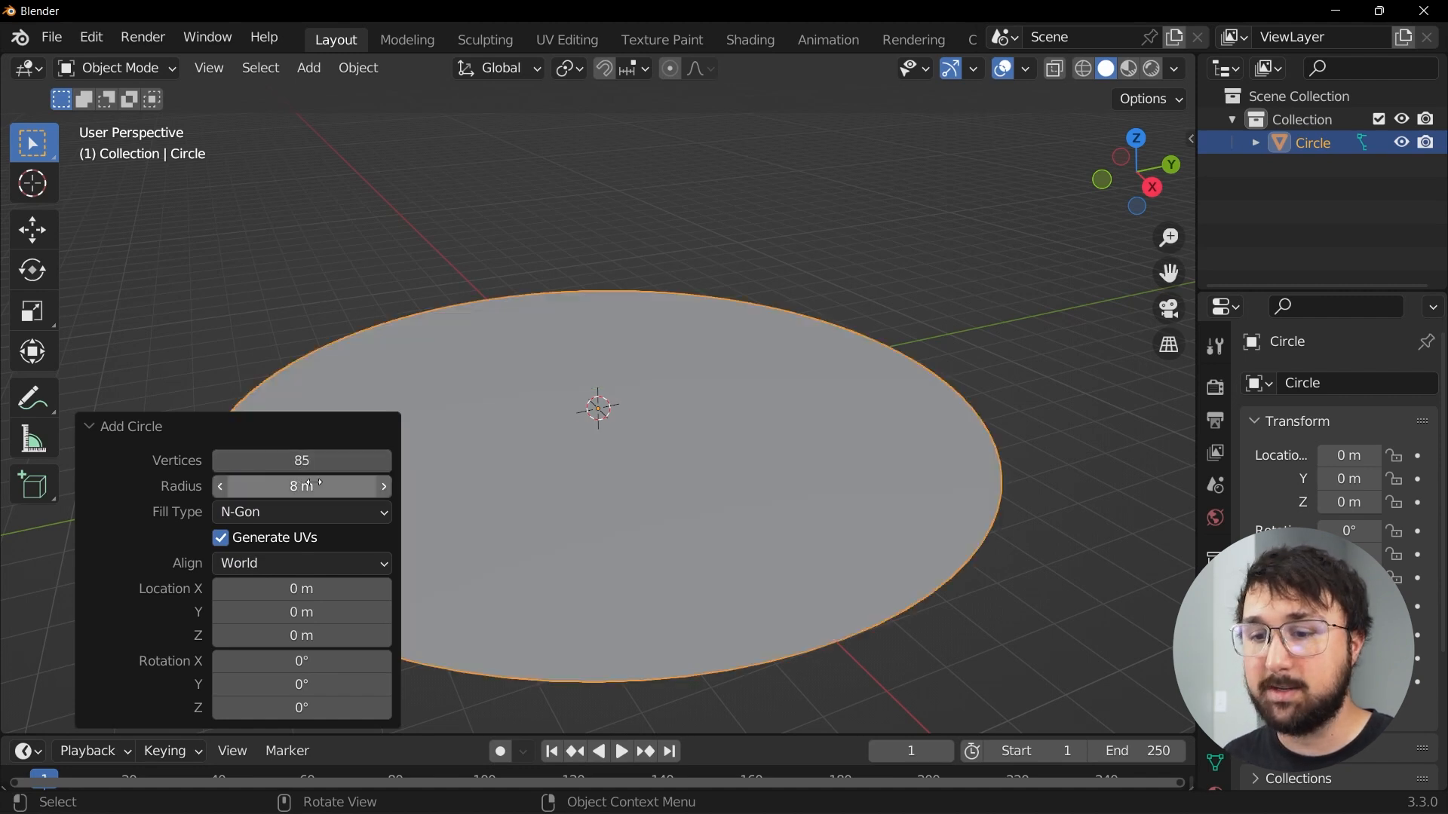
left_click(154, 422)
Step: In Edit Mode, inset the circle's face by about 7.585 m, leaving a small ring around the centre
middle_click_drag(495, 341, 496, 402)
key("Tab")
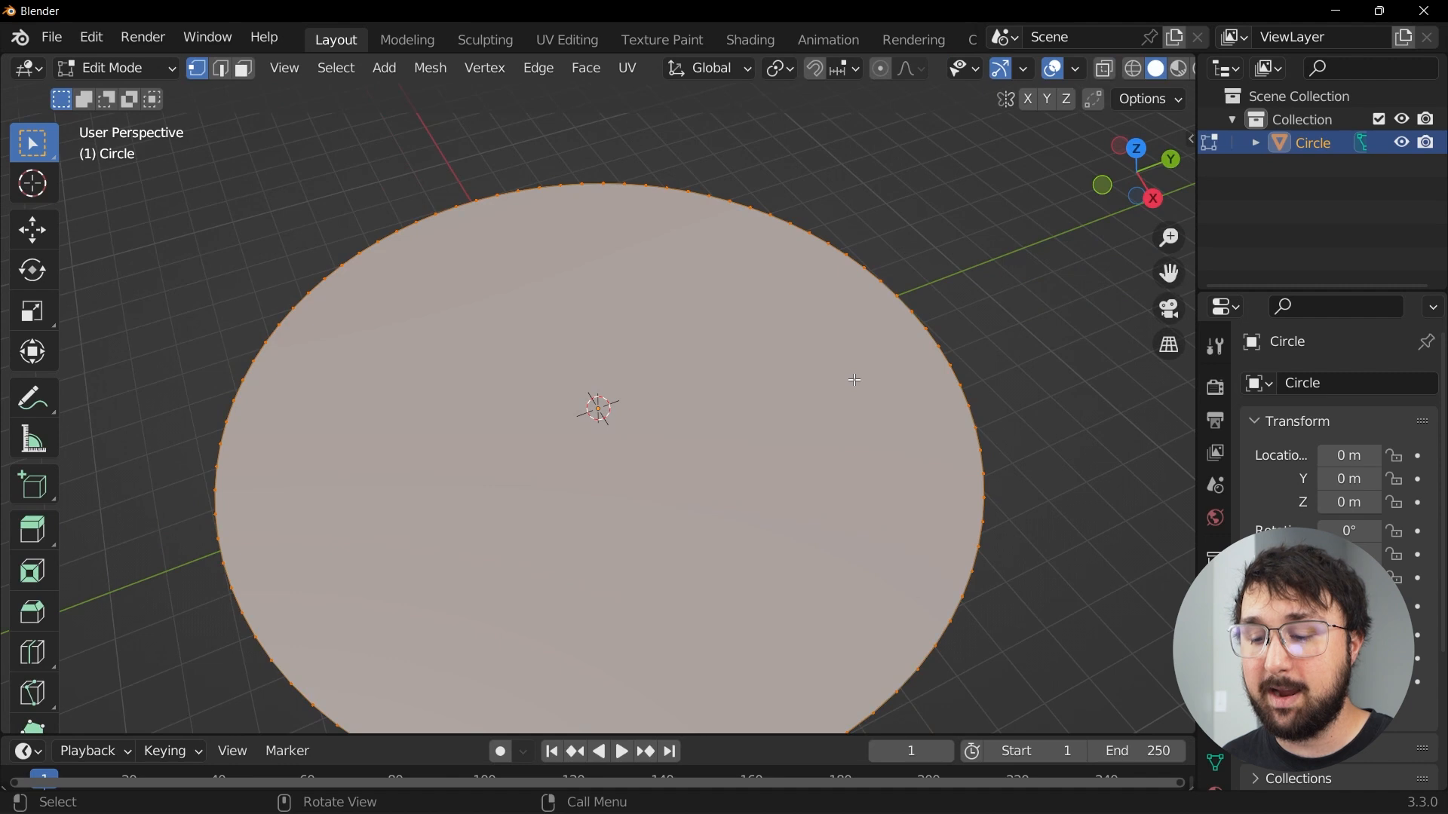
key("i")
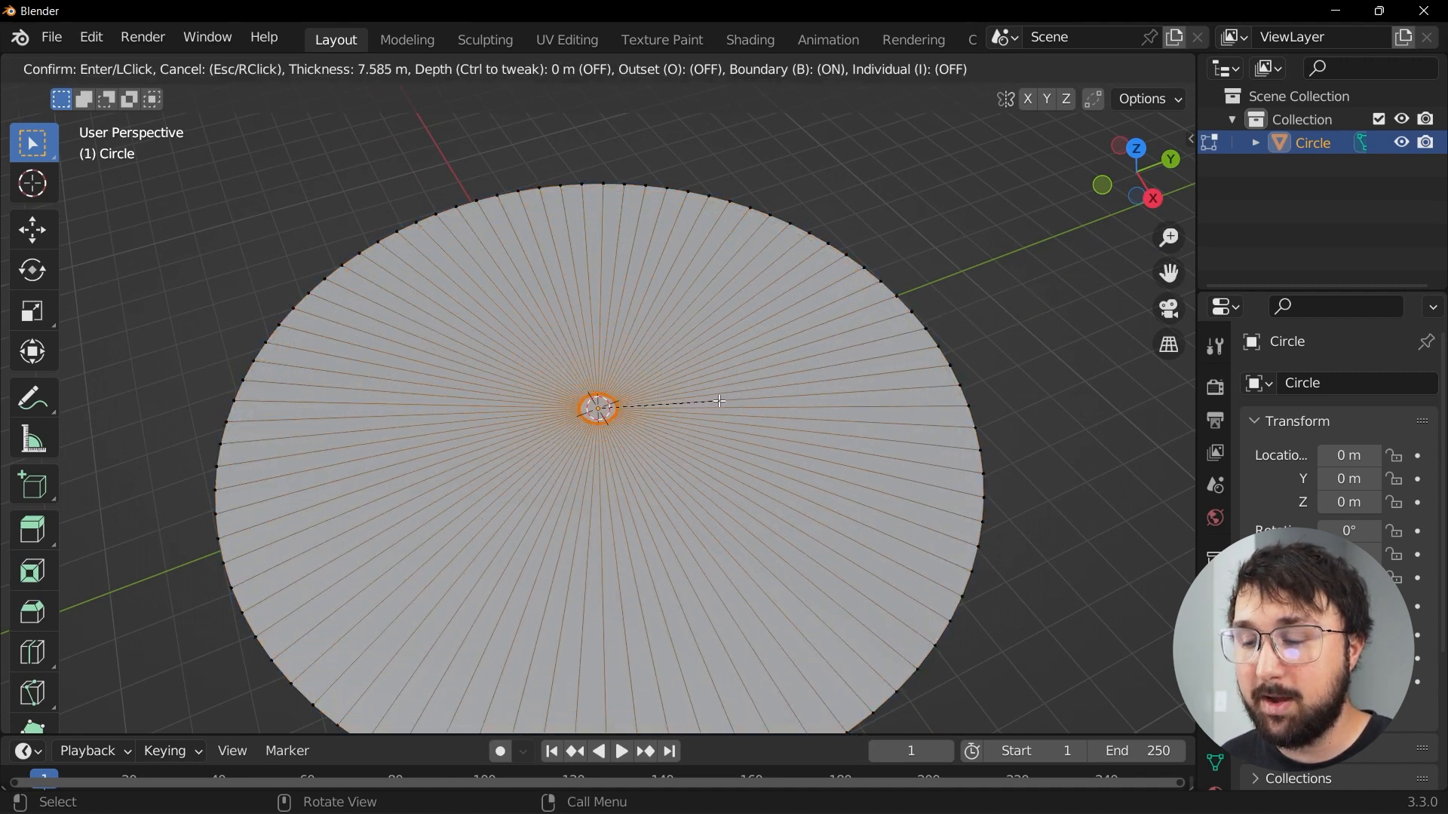
left_click(721, 401)
scroll(709, 422, "up", 5)
scroll(707, 428, "down", 5)
middle_click_drag(706, 431, 681, 404)
scroll(573, 402, "up", 4)
scroll(582, 462, "down", 4)
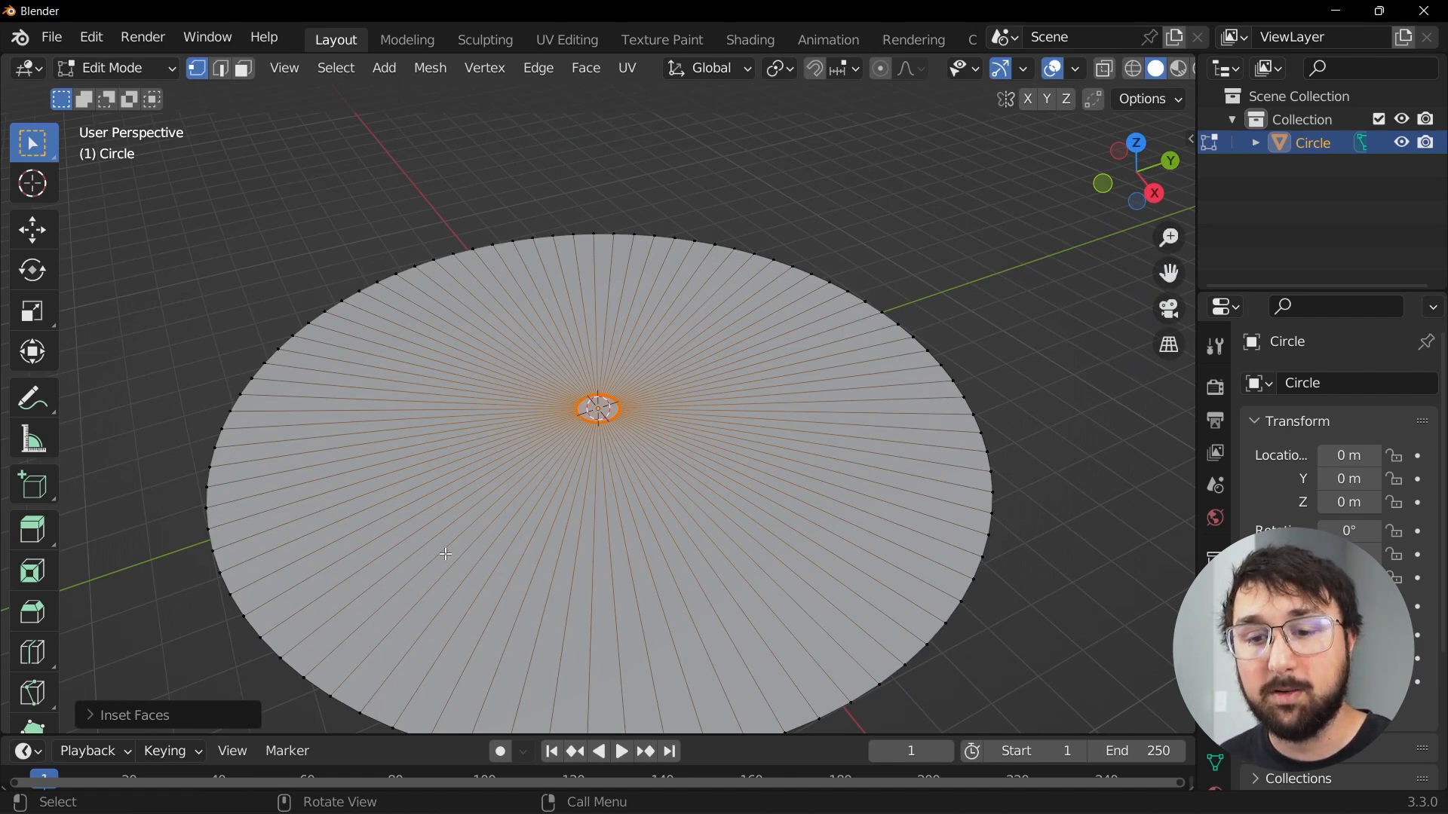
Step: Add 10 evenly spaced concentric loop cuts between the inner ring and the disc's outer edge
left_click(27, 653)
left_click(486, 532)
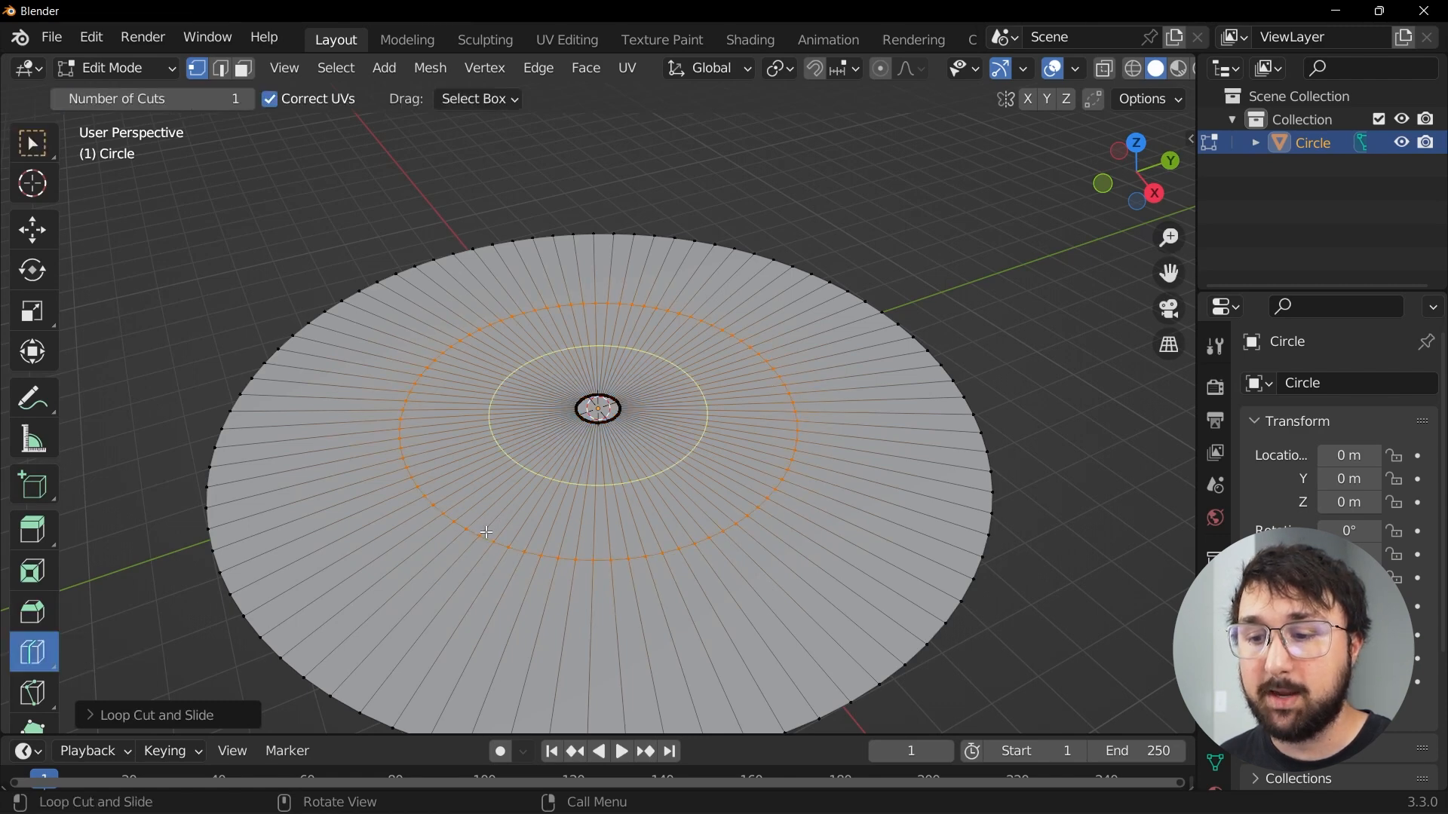
left_click(120, 713)
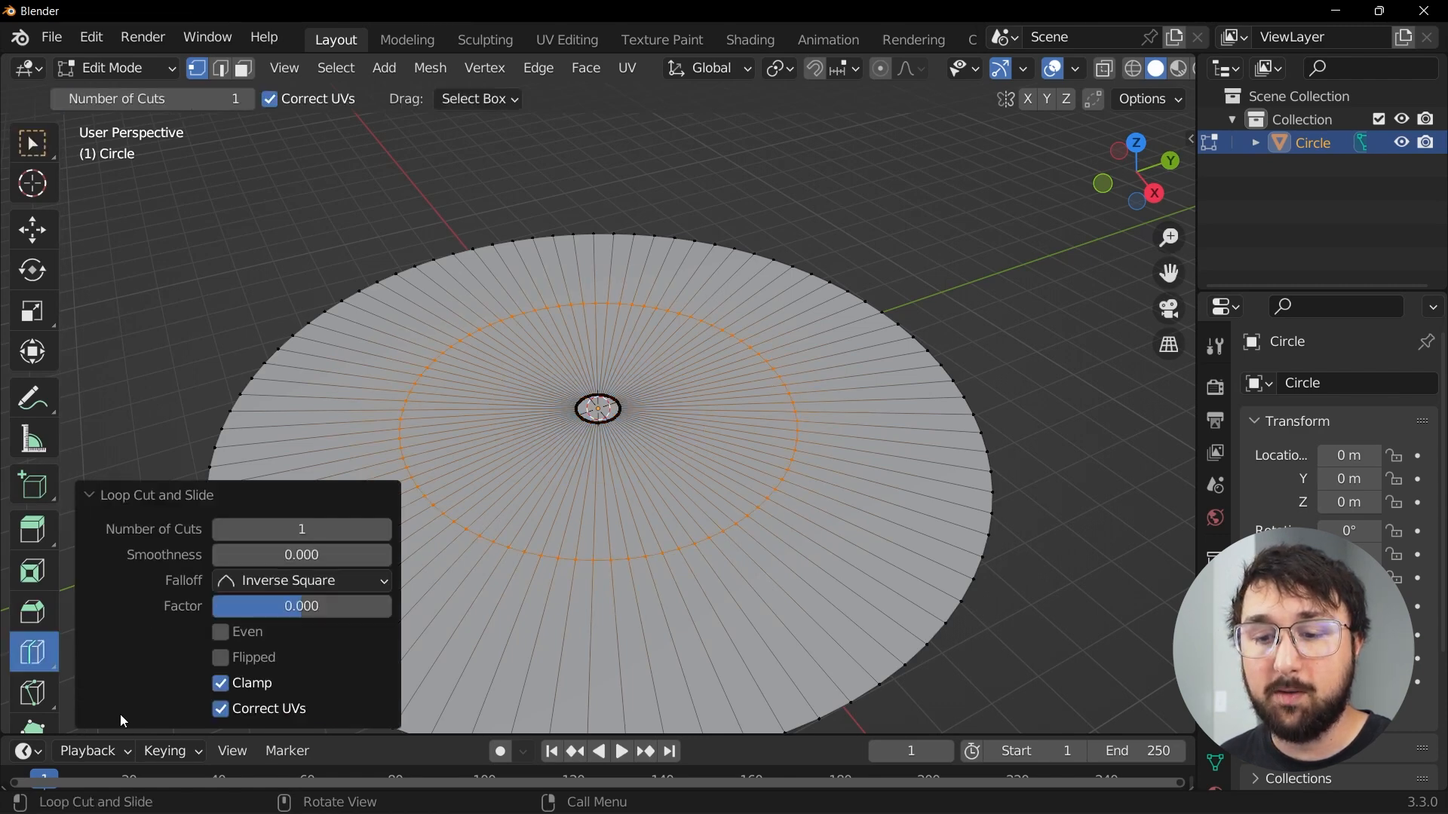
left_click(322, 528)
key("Return")
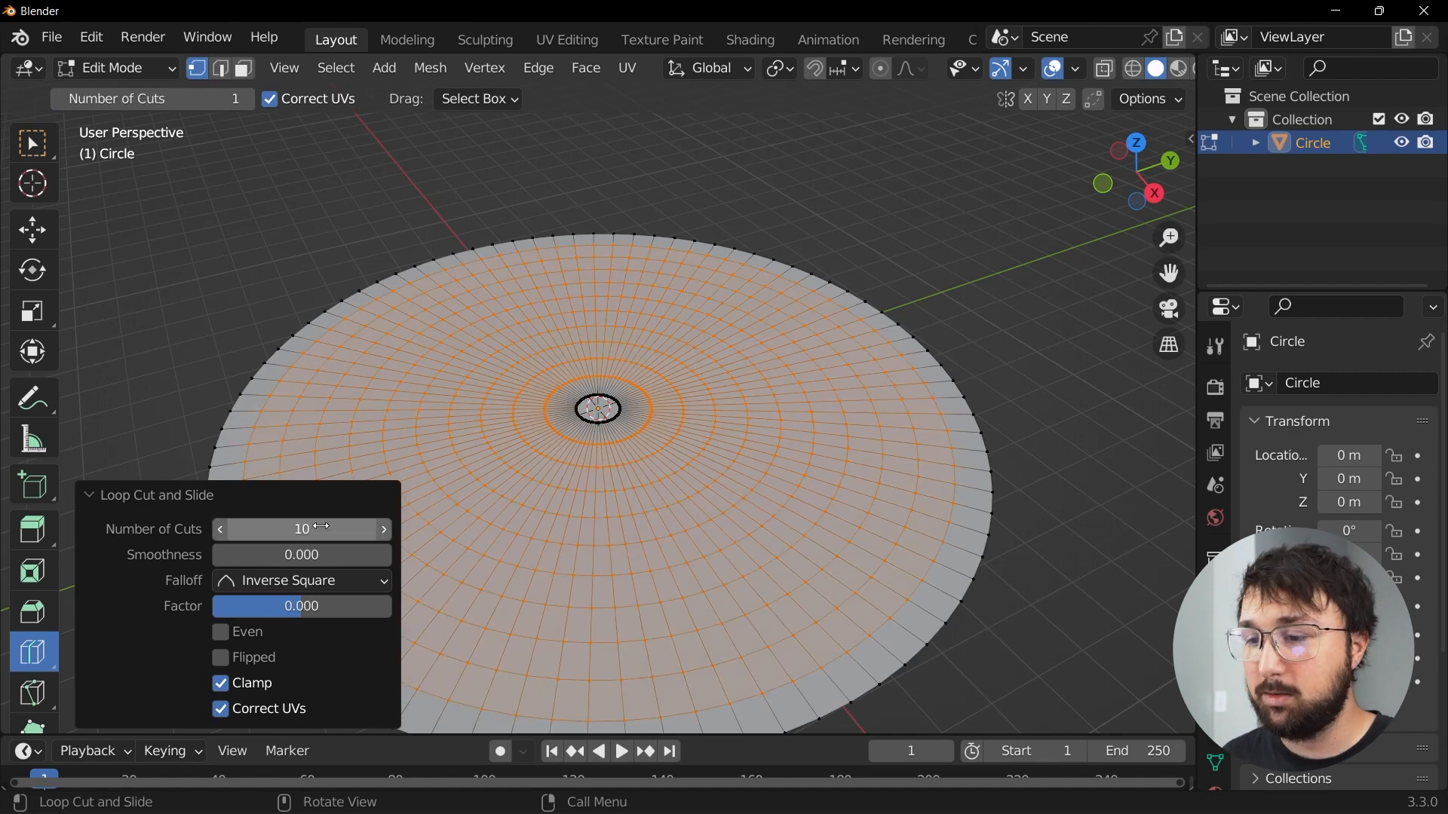
left_click(121, 499)
middle_click_drag(701, 481, 729, 450)
Step: Select every other concentric edge loop, starting with the second loop cut outside the inner ring, out to the rim
left_click(33, 229)
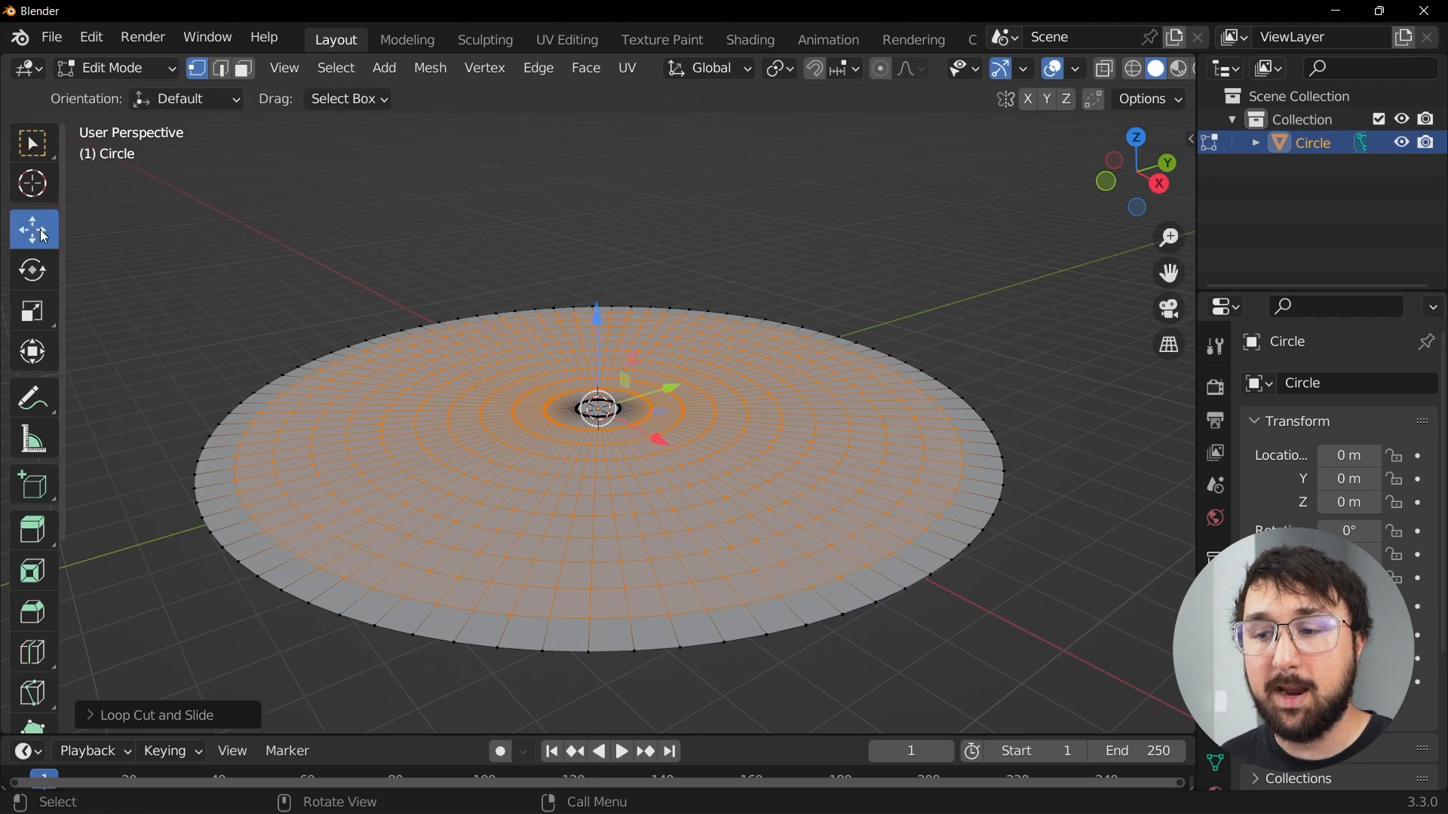
middle_click_drag(656, 482, 667, 412)
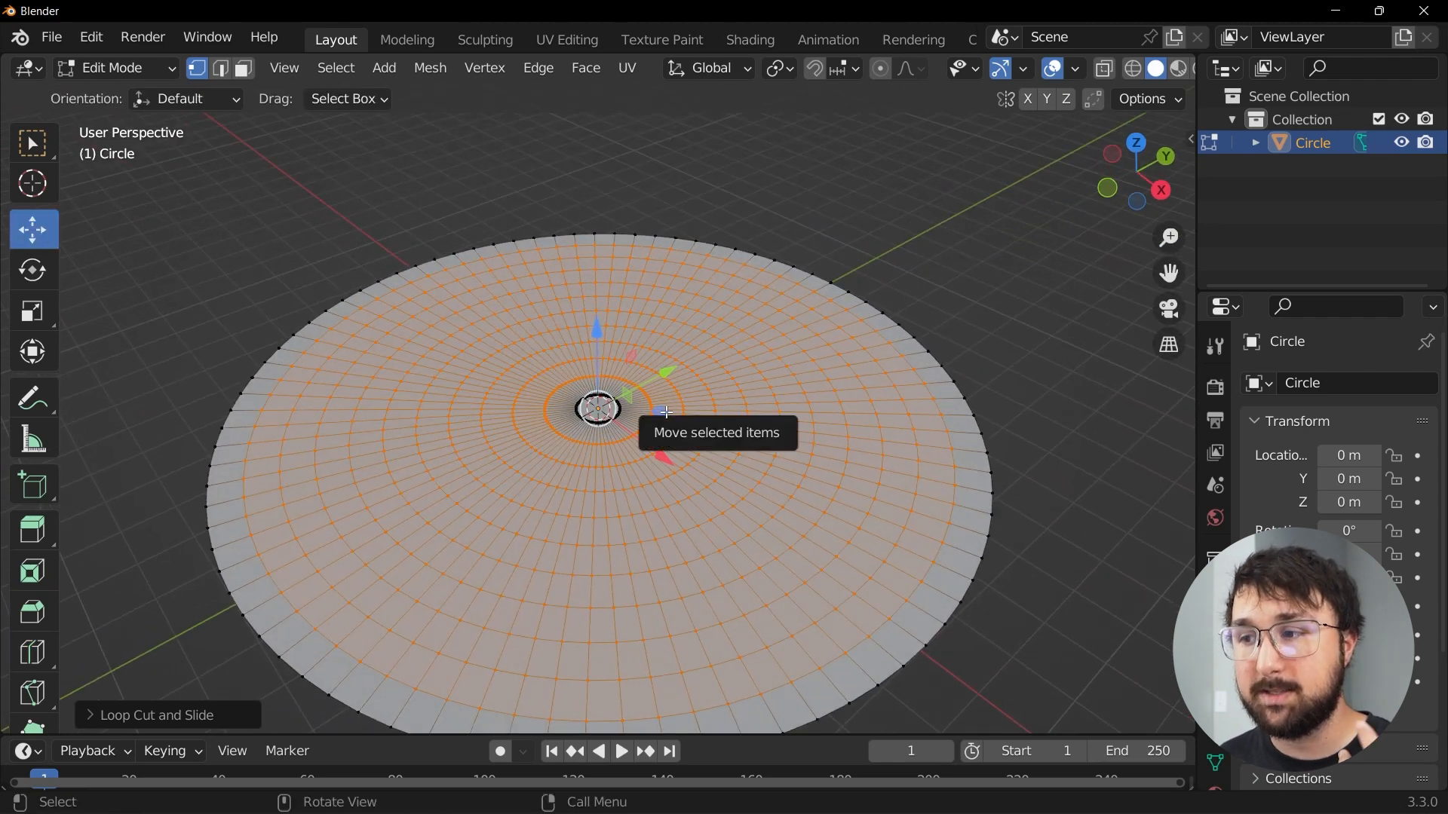
left_click(542, 458)
scroll(503, 495, "up", 7)
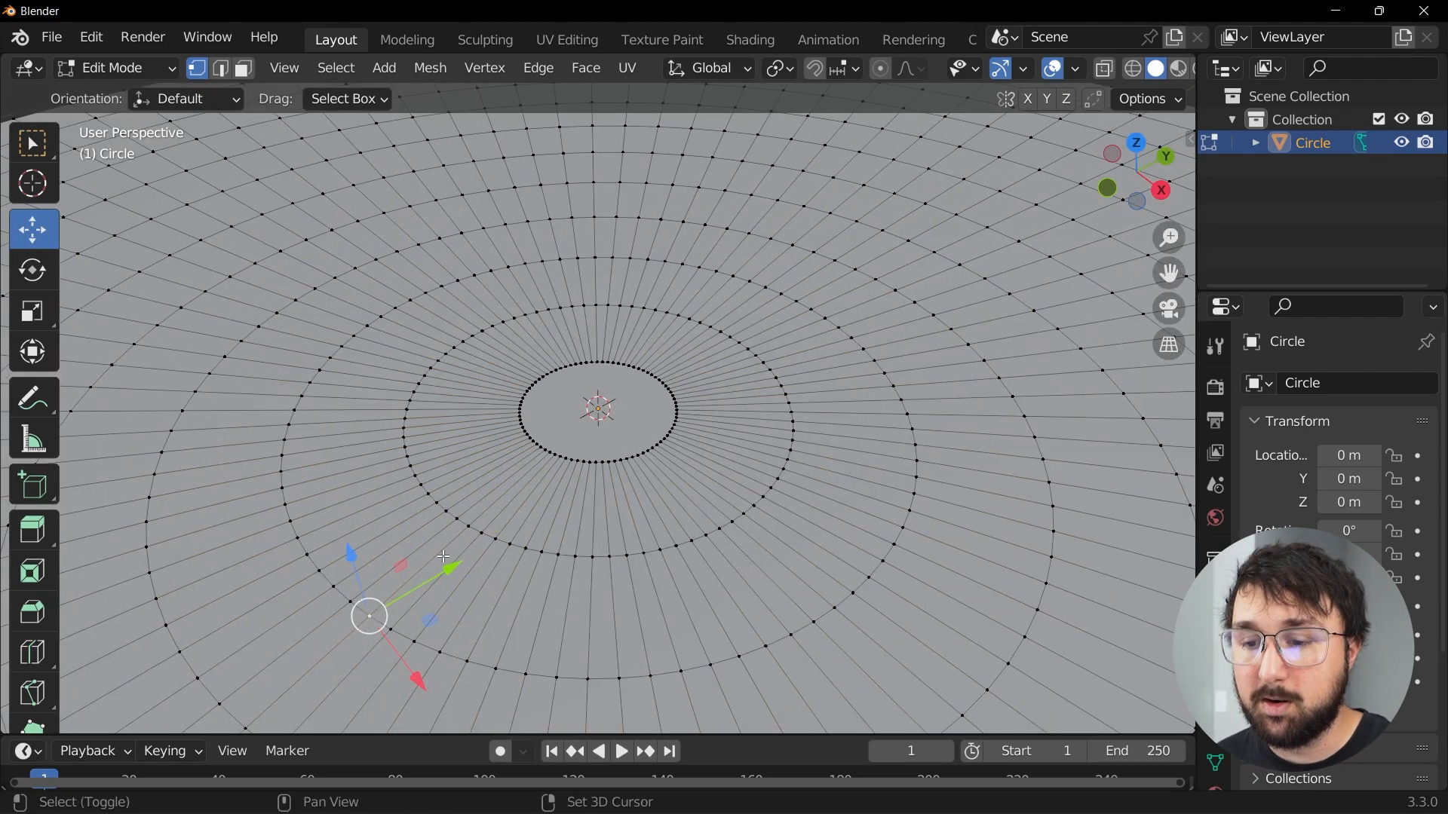
middle_click_drag(445, 553, 549, 426, "shift")
scroll(513, 456, "up", 1)
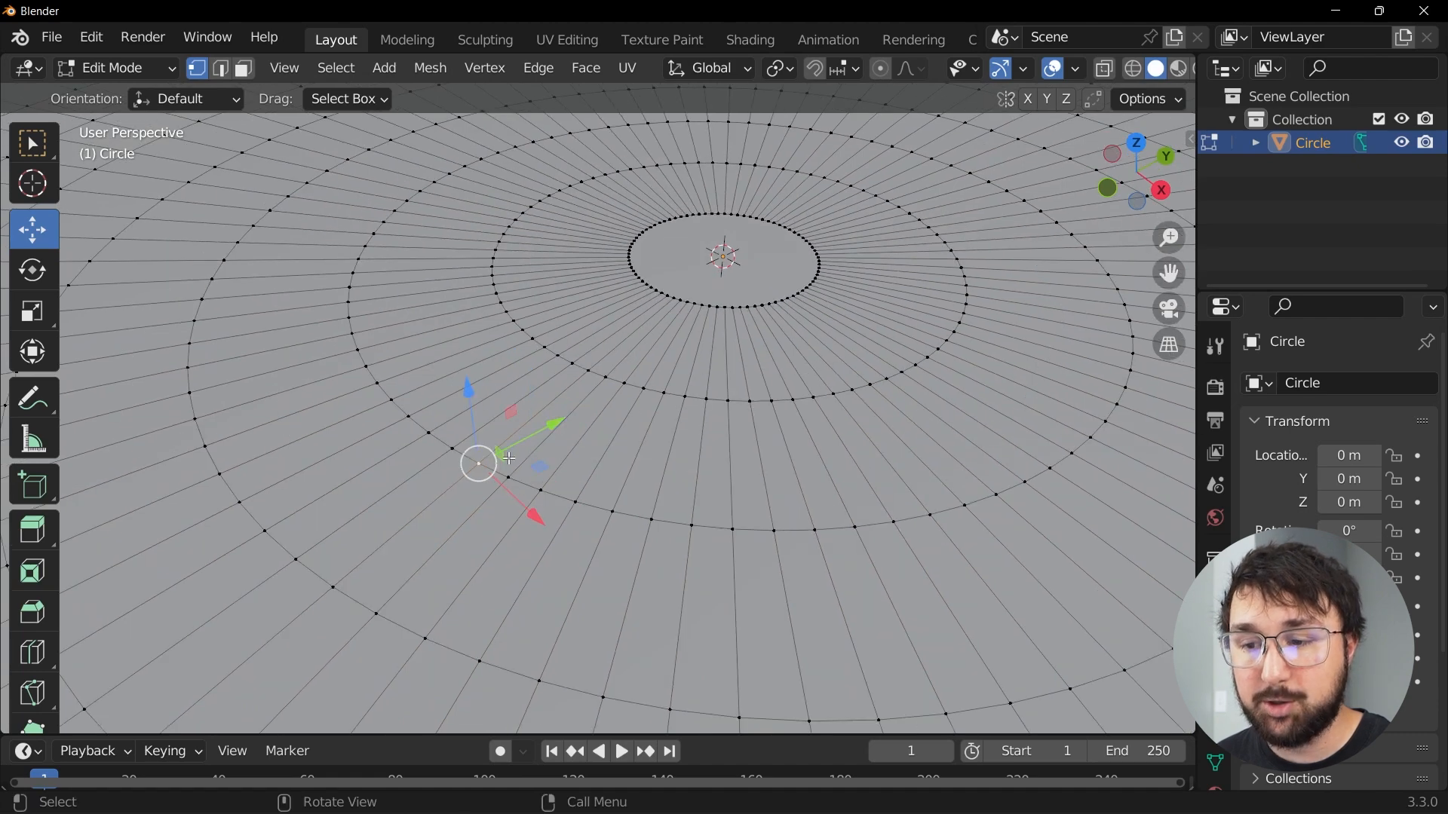
left_click(557, 499, "alt")
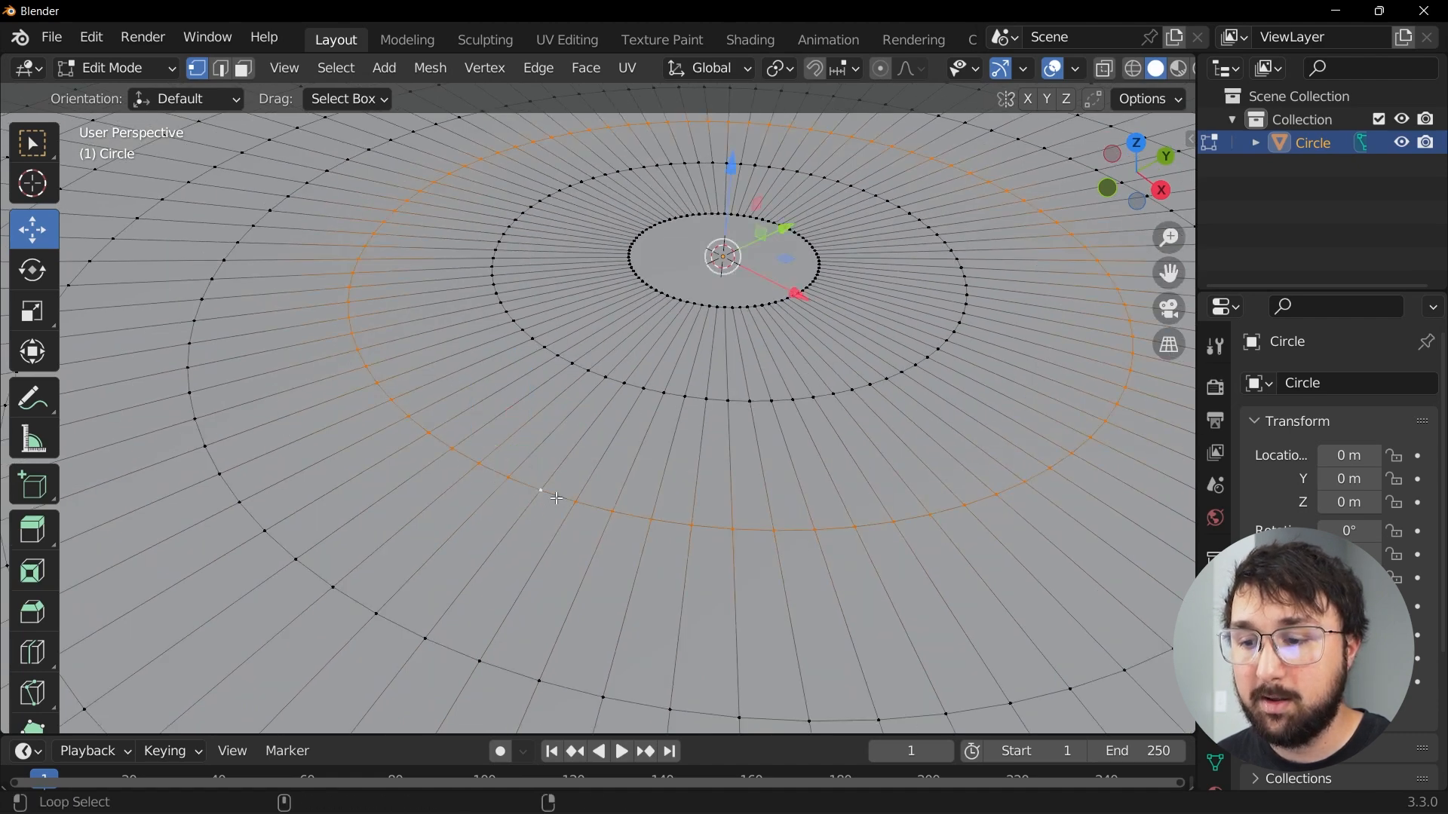
scroll(294, 483, "down", 1)
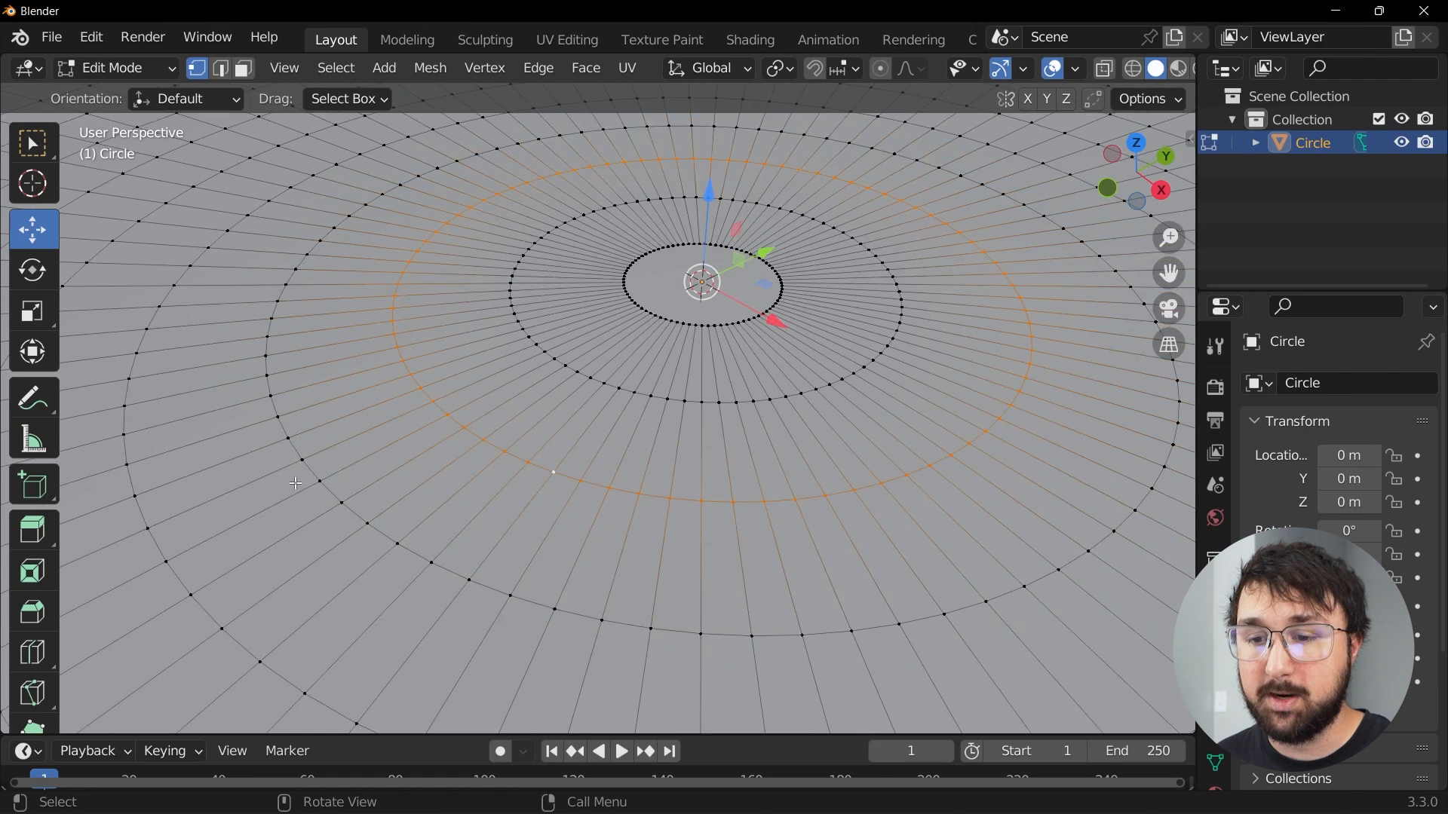
scroll(188, 564, "up", 2)
scroll(226, 565, "down", 2)
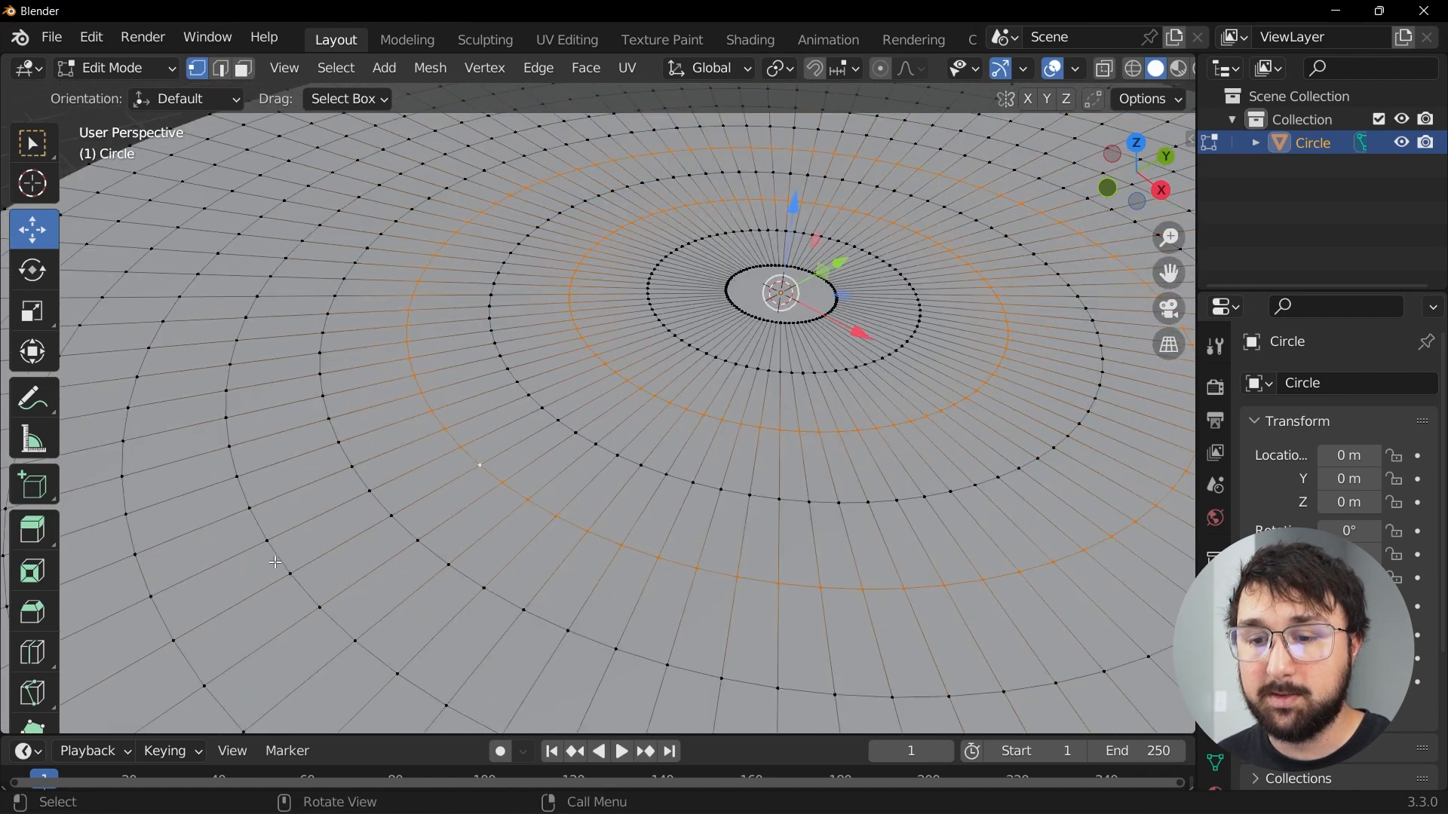
scroll(283, 556, "down", 2)
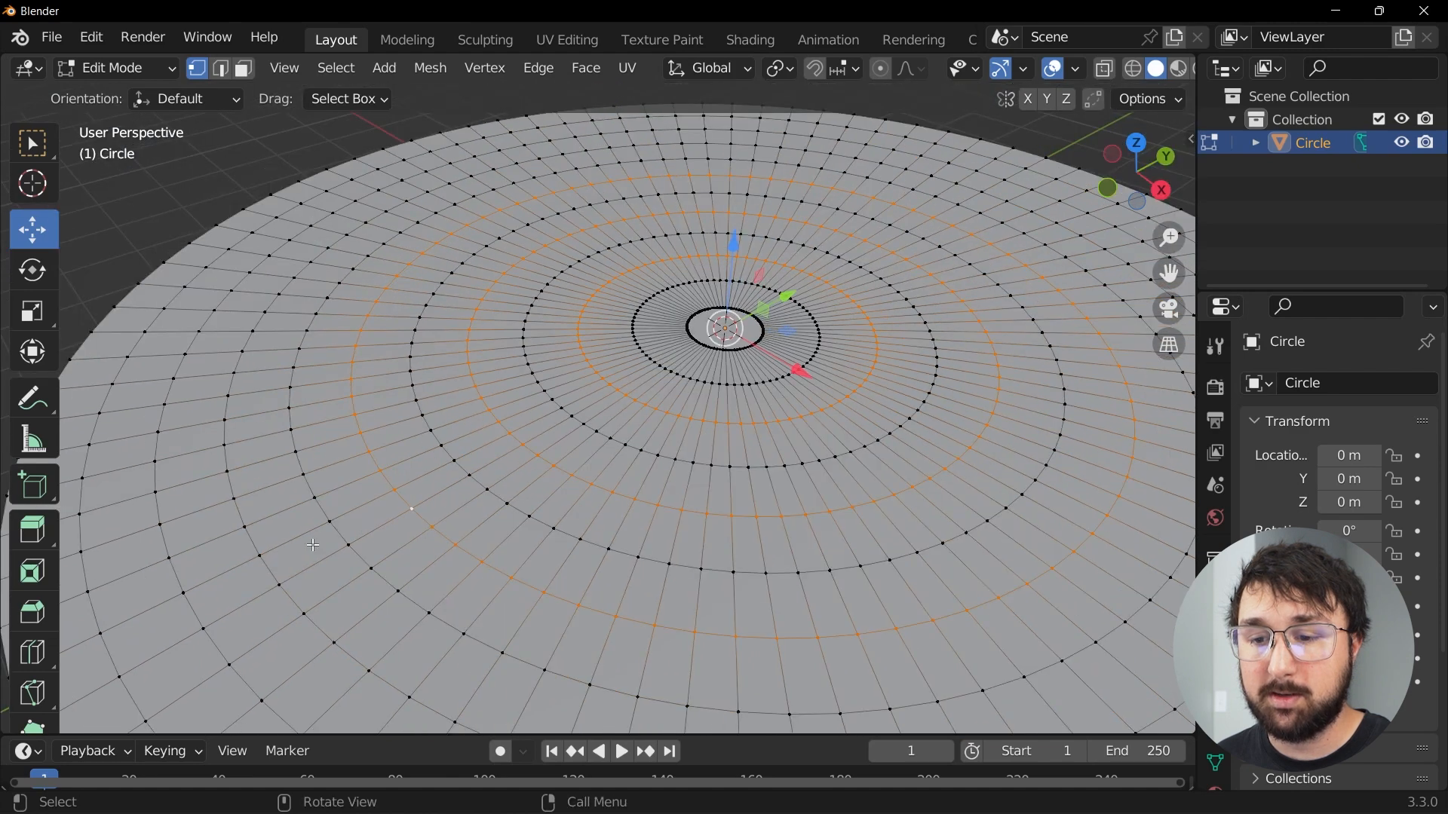
left_click(266, 564, "alt+shift")
left_click(110, 650, "alt+shift")
scroll(199, 587, "down", 3)
middle_click_drag(666, 468, 520, 213, "shift")
scroll(485, 468, "up", 3)
Step: Move the selected alternate loops down along Z to form concentric V-shaped grooves
left_click_drag(462, 266, 492, 305)
scroll(541, 276, "down", 3)
scroll(541, 276, "up", 3)
middle_click_drag(491, 305, 462, 320)
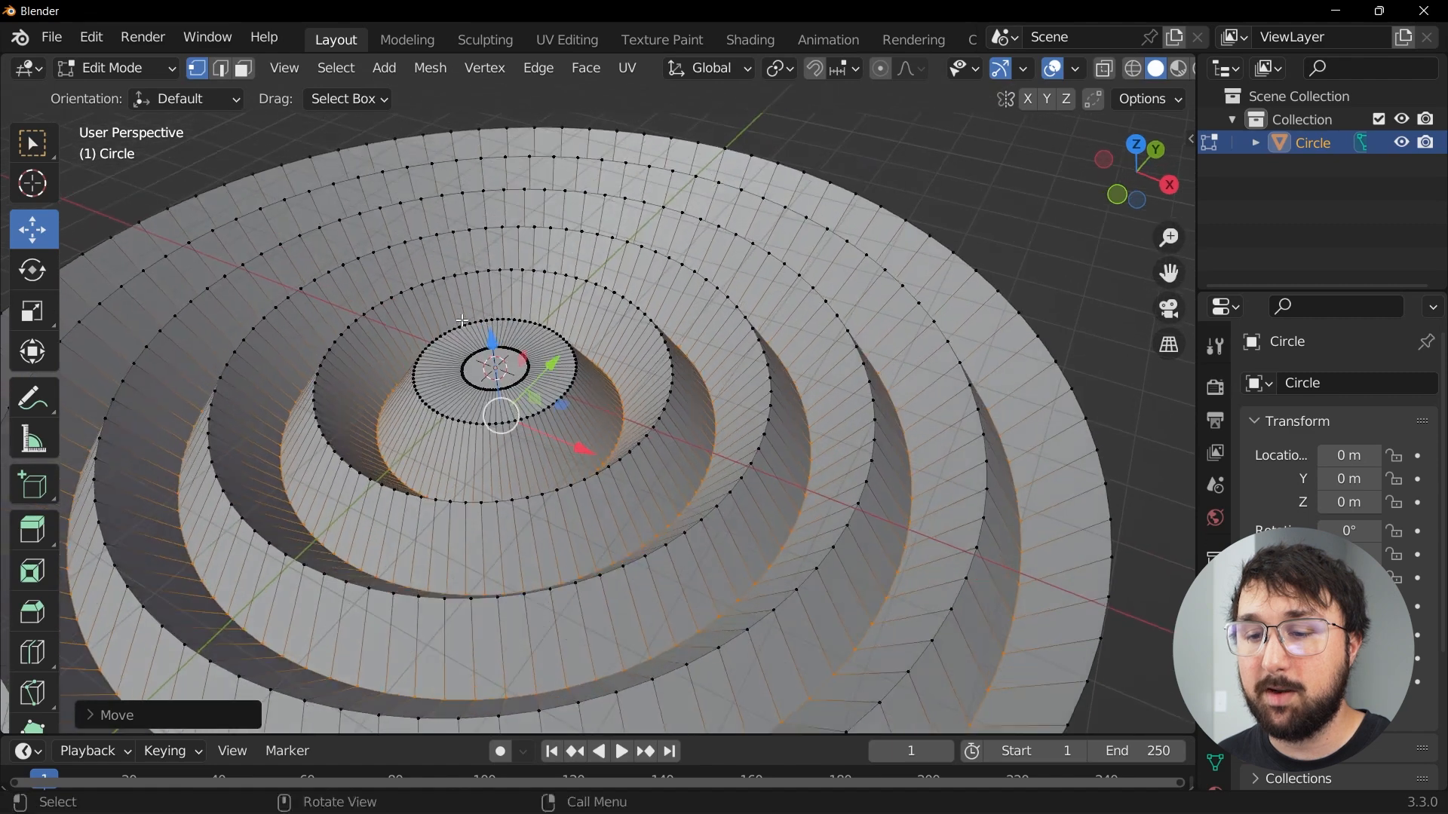
Step: Apply the circle object's scale in Object Mode, and return to Edit Mode
key("Tab")
key("ctrl+a")
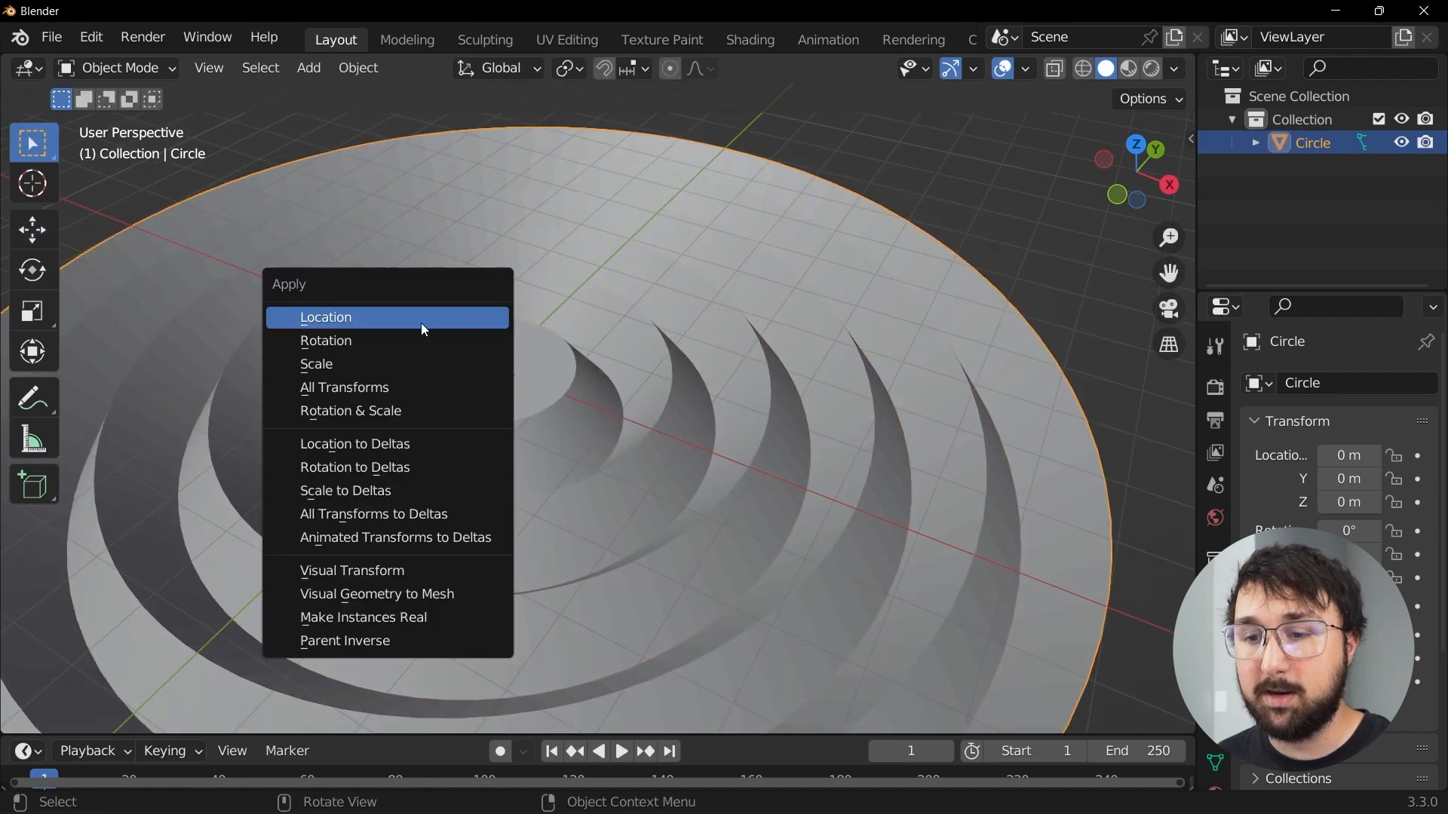
left_click(359, 363)
key("Tab")
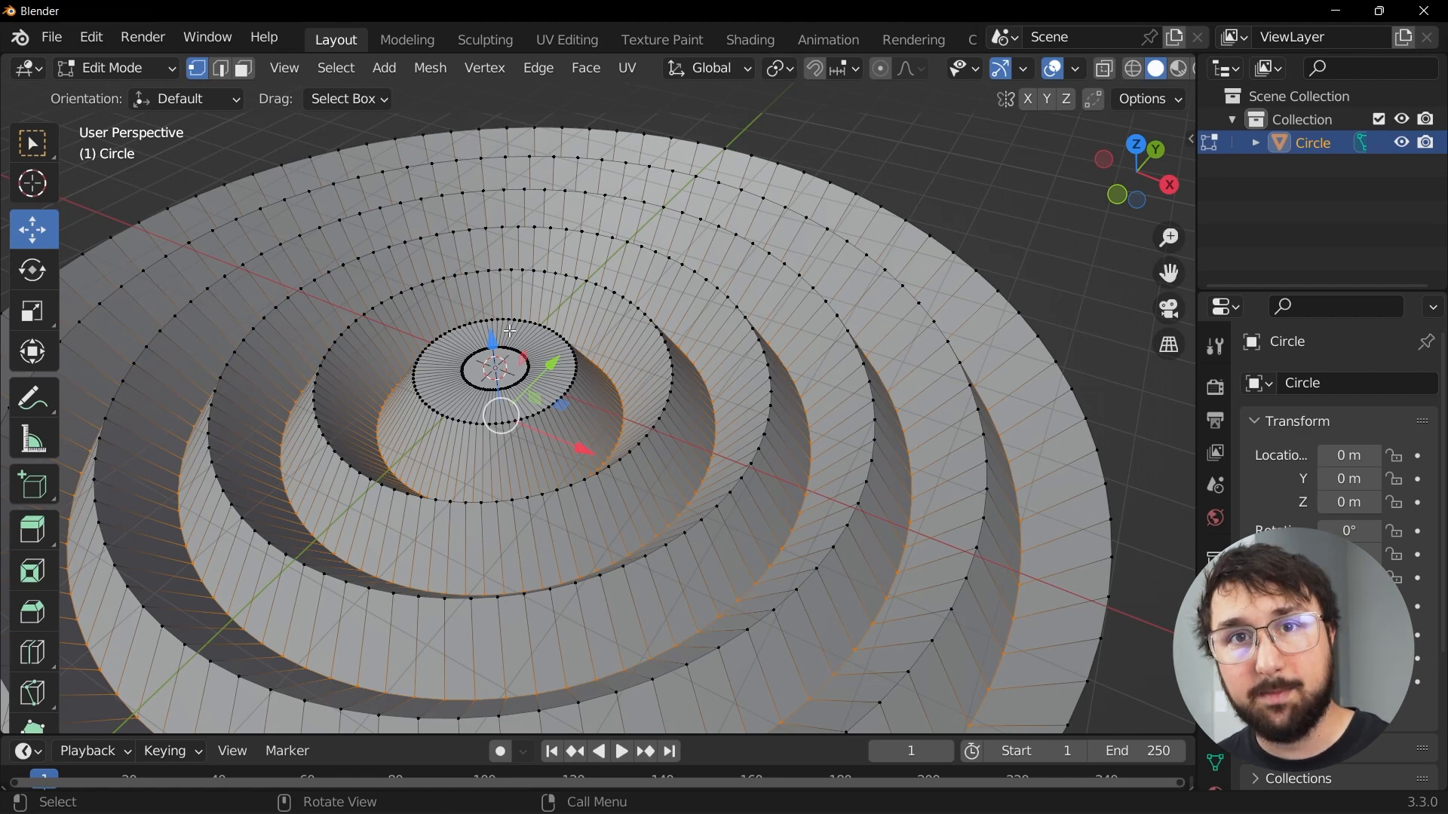
Step: Bevel the lowered groove loops about 0.914 m wide with 11 segments to round the valleys
middle_click_drag(509, 330, 690, 280)
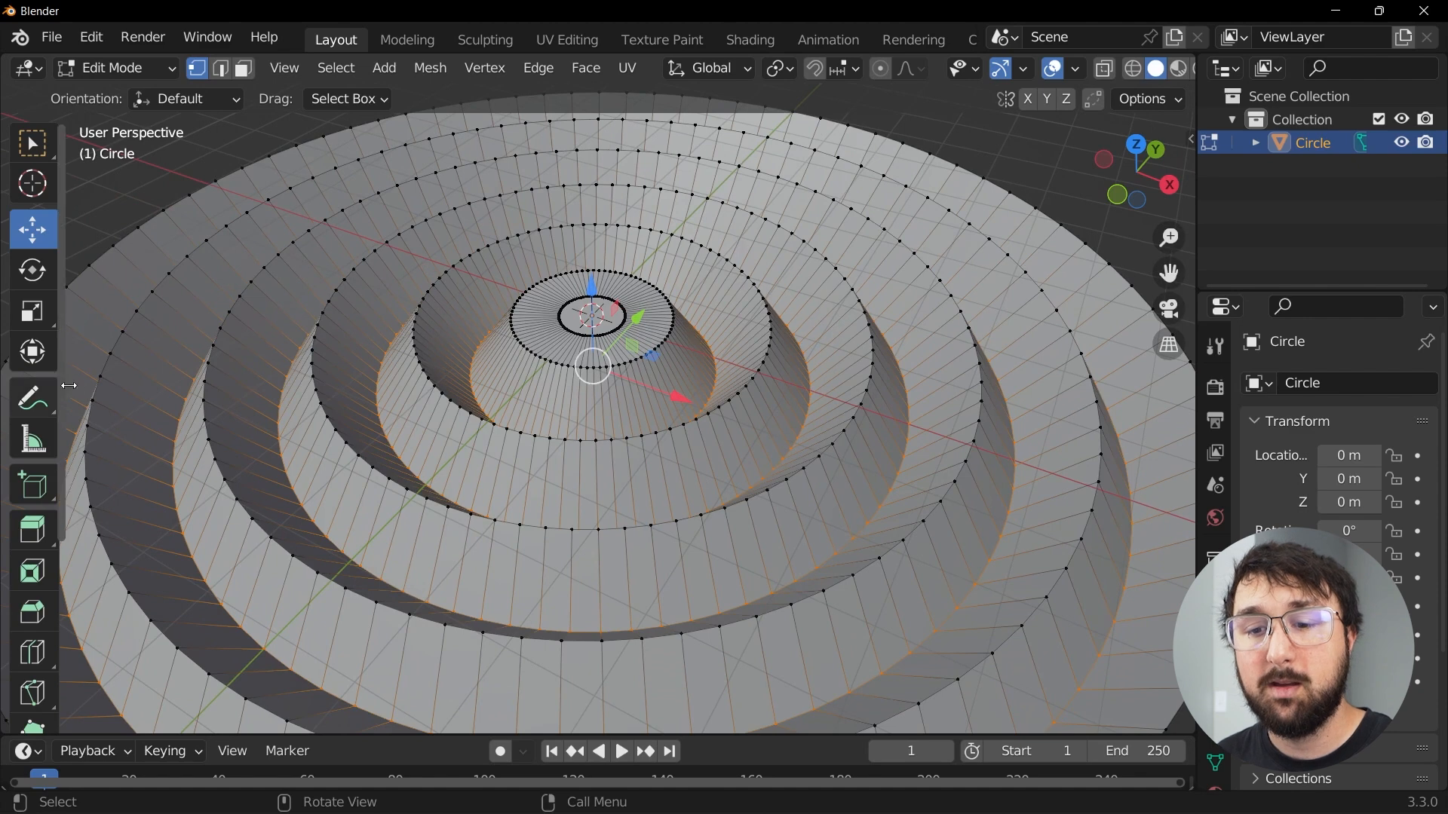
left_click(30, 625)
left_click_drag(586, 269, 595, 200)
scroll(590, 231, "up", 2)
scroll(591, 211, "up", 1)
scroll(592, 207, "up", 4)
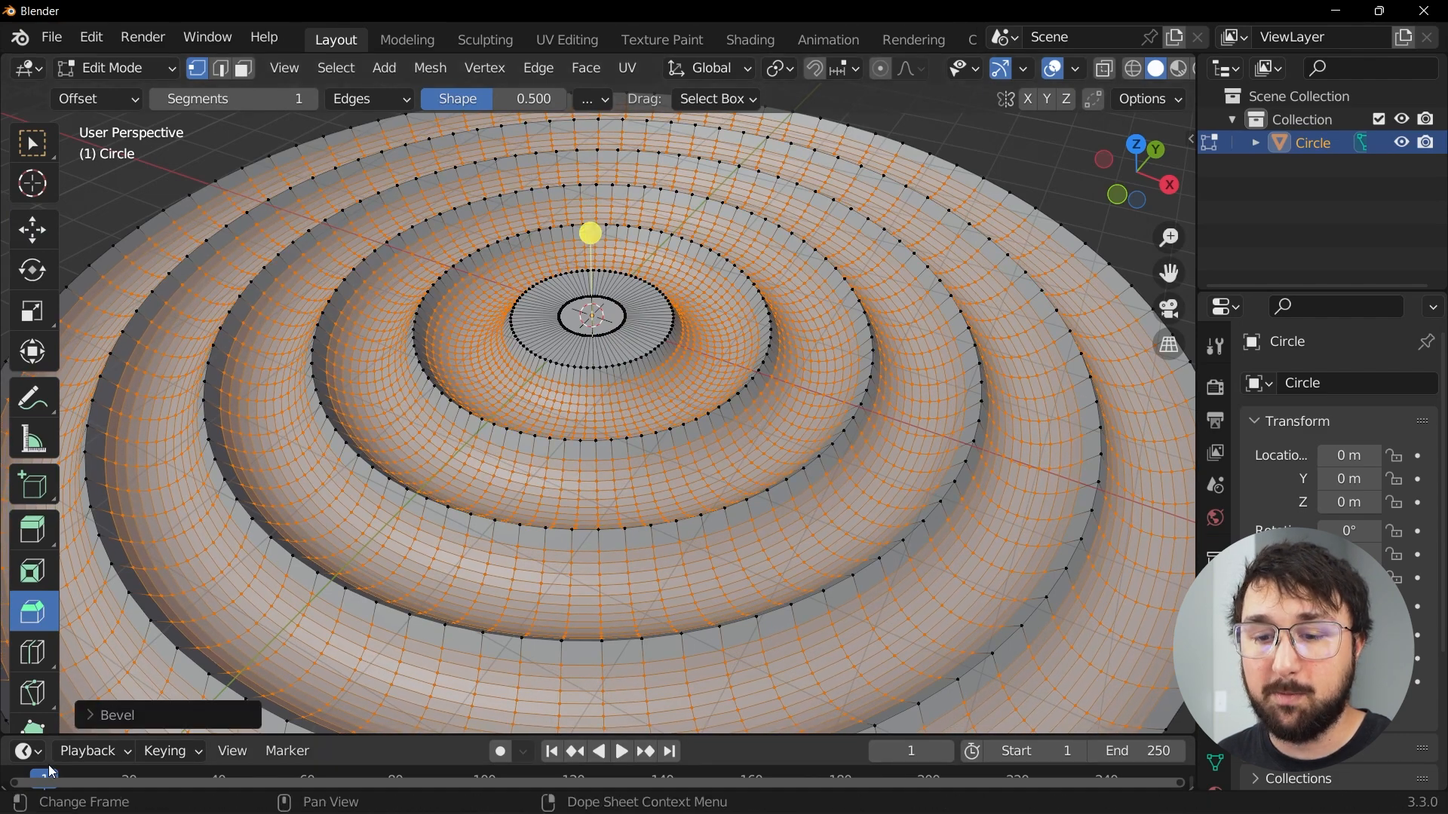
Step: Set the groove bevel to 14 segments with a width of about 0.924 m
left_click(113, 716)
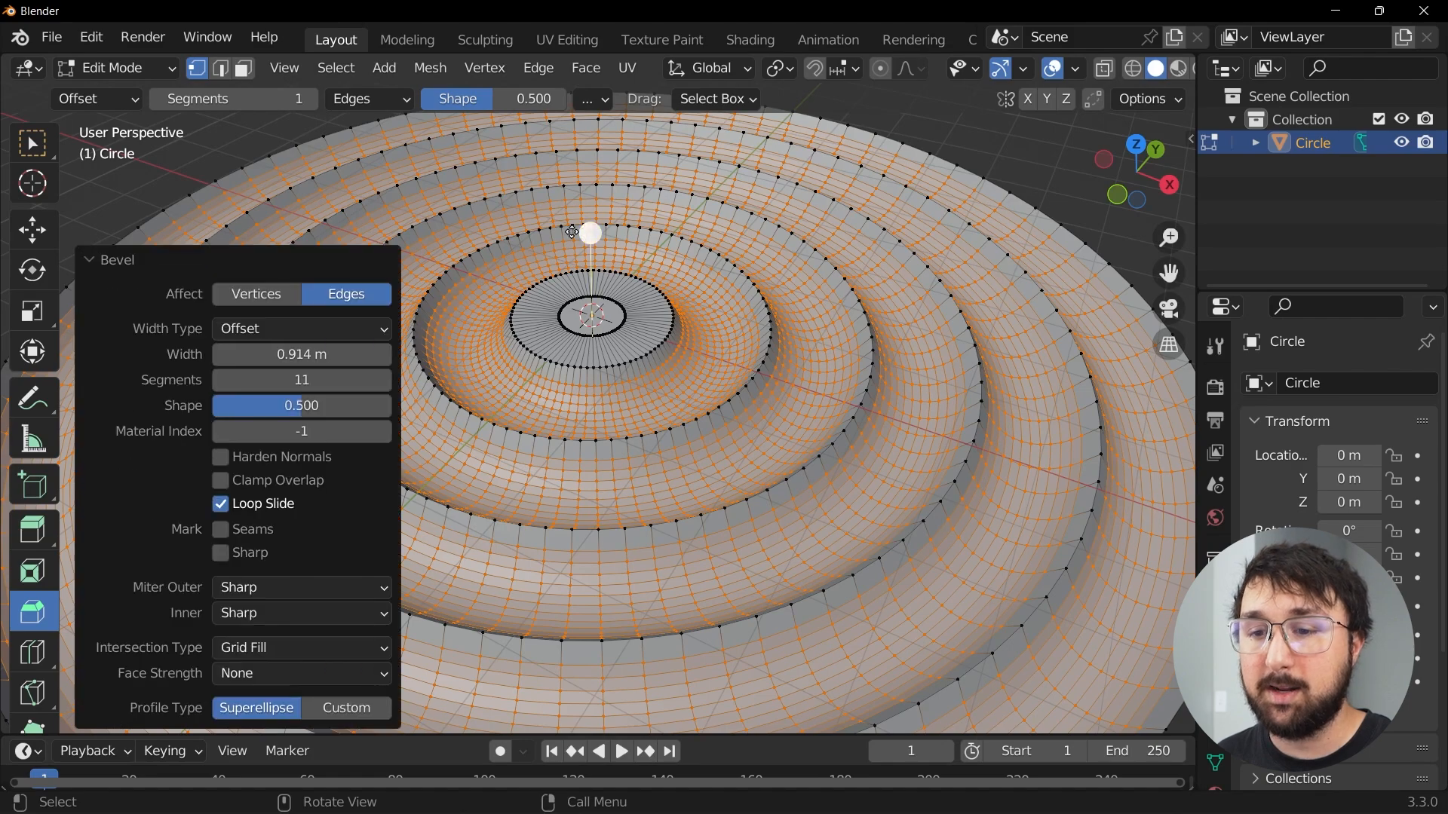
mouse_move(300, 381)
left_mouse_down()
mouse_move(224, 381)
mouse_move(300, 381)
mouse_move(324, 354)
mouse_move(272, 355)
mouse_move(323, 354)
mouse_move(320, 380)
left_mouse_up()
scroll(670, 420, "up", 3)
scroll(670, 420, "down", 2)
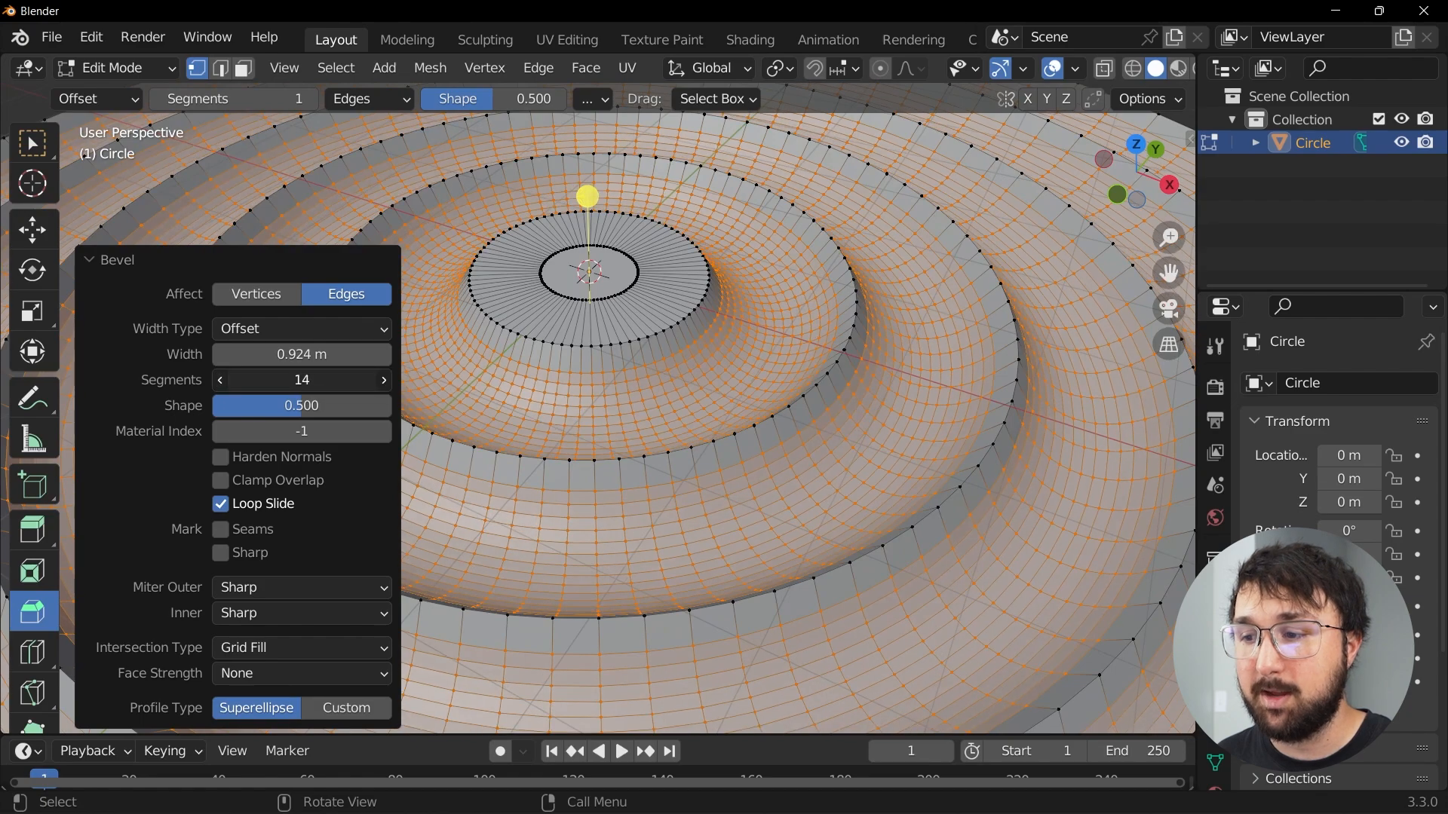
middle_click_drag(803, 397, 875, 423)
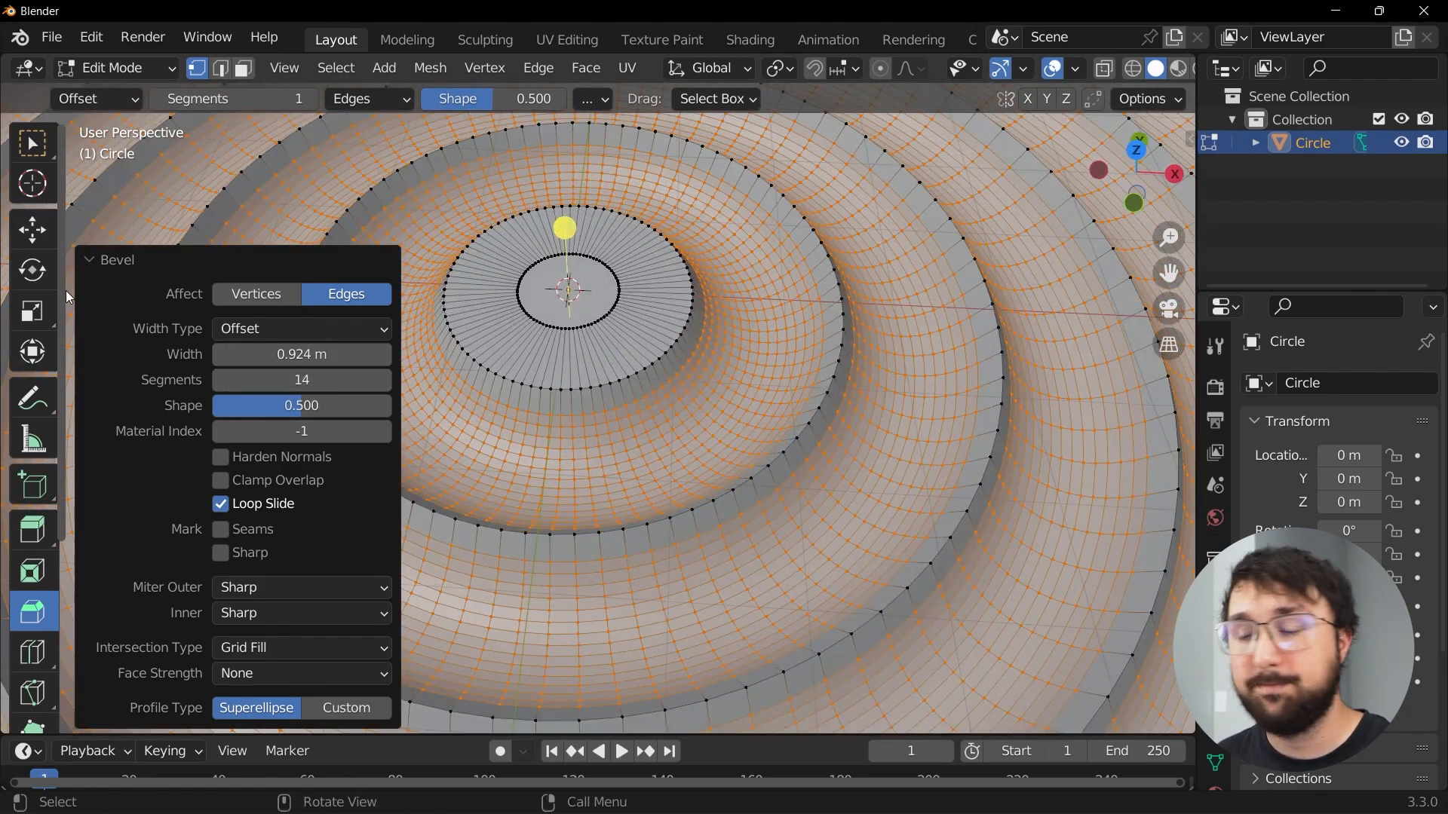
left_click(128, 260)
Step: In edge select mode, select the sharp crest edge loops between the rounded grooves
middle_click_drag(650, 354, 765, 453)
middle_click_drag(266, 404, 510, 386)
middle_click_drag(579, 349, 819, 347, "shift")
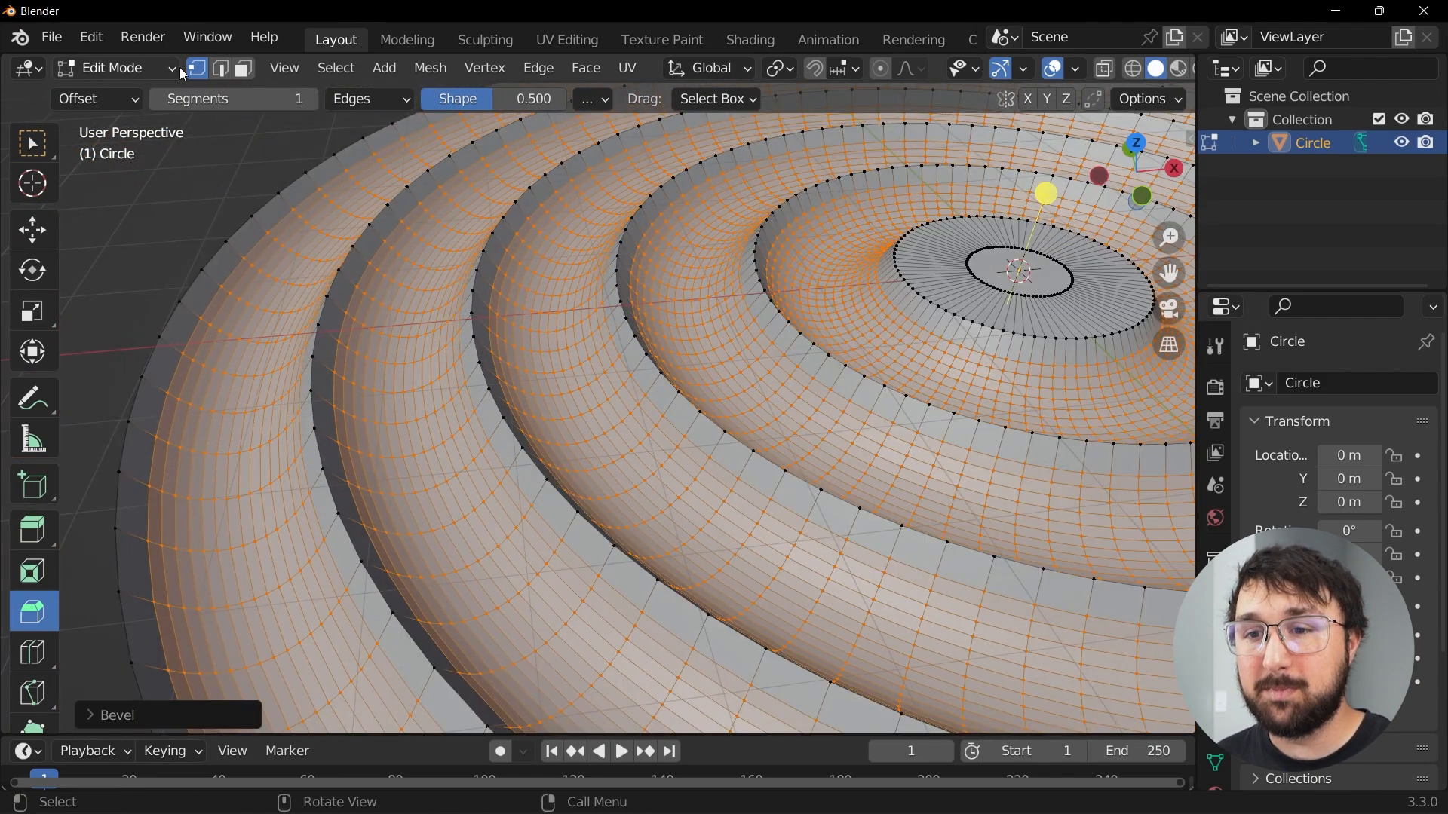
left_click(217, 71)
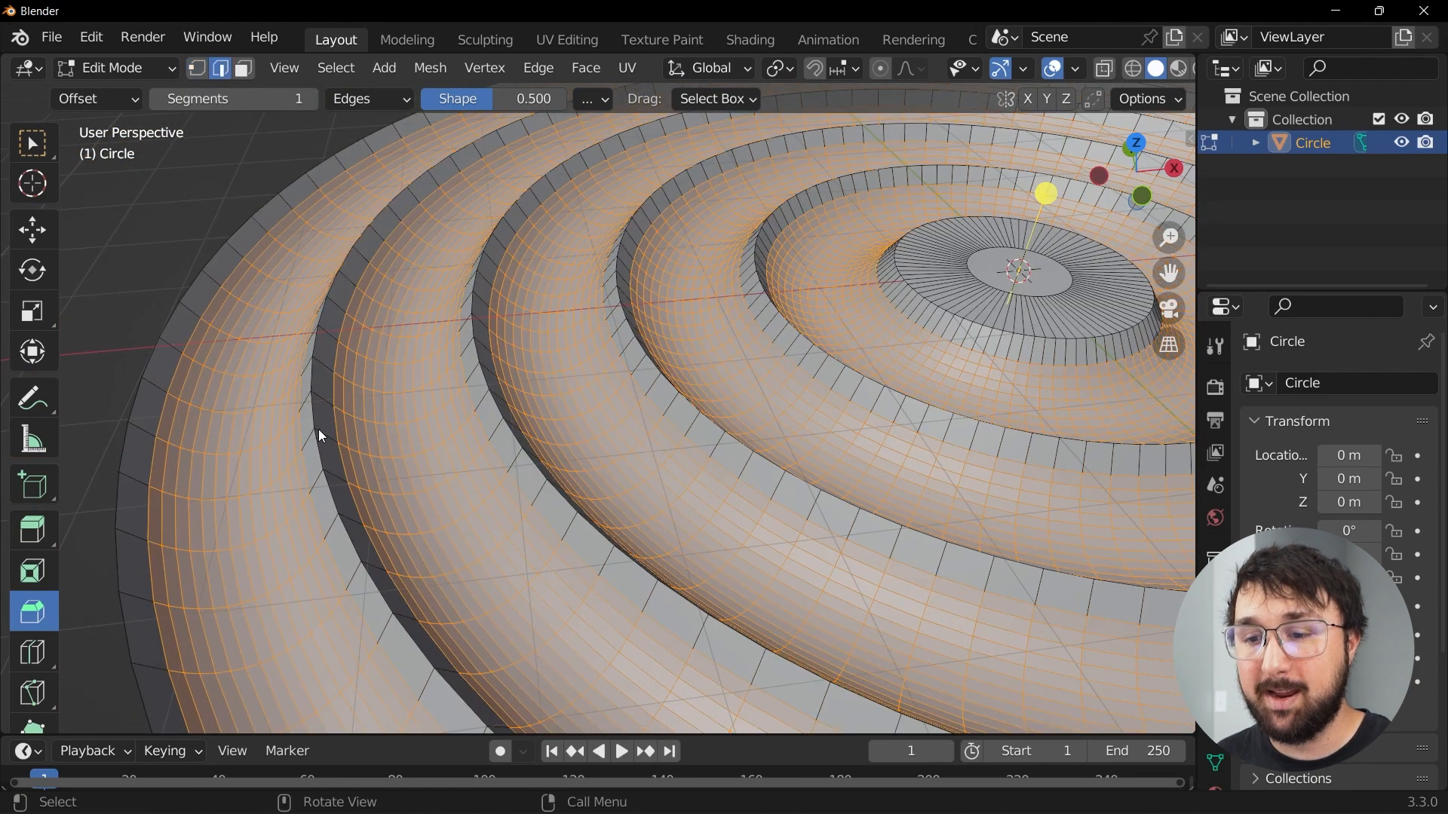
left_click(333, 491, "alt")
left_click(536, 468, "alt+shift")
middle_click_drag(709, 477, 490, 487)
scroll(456, 478, "up", 4)
left_click(163, 466, "alt+shift")
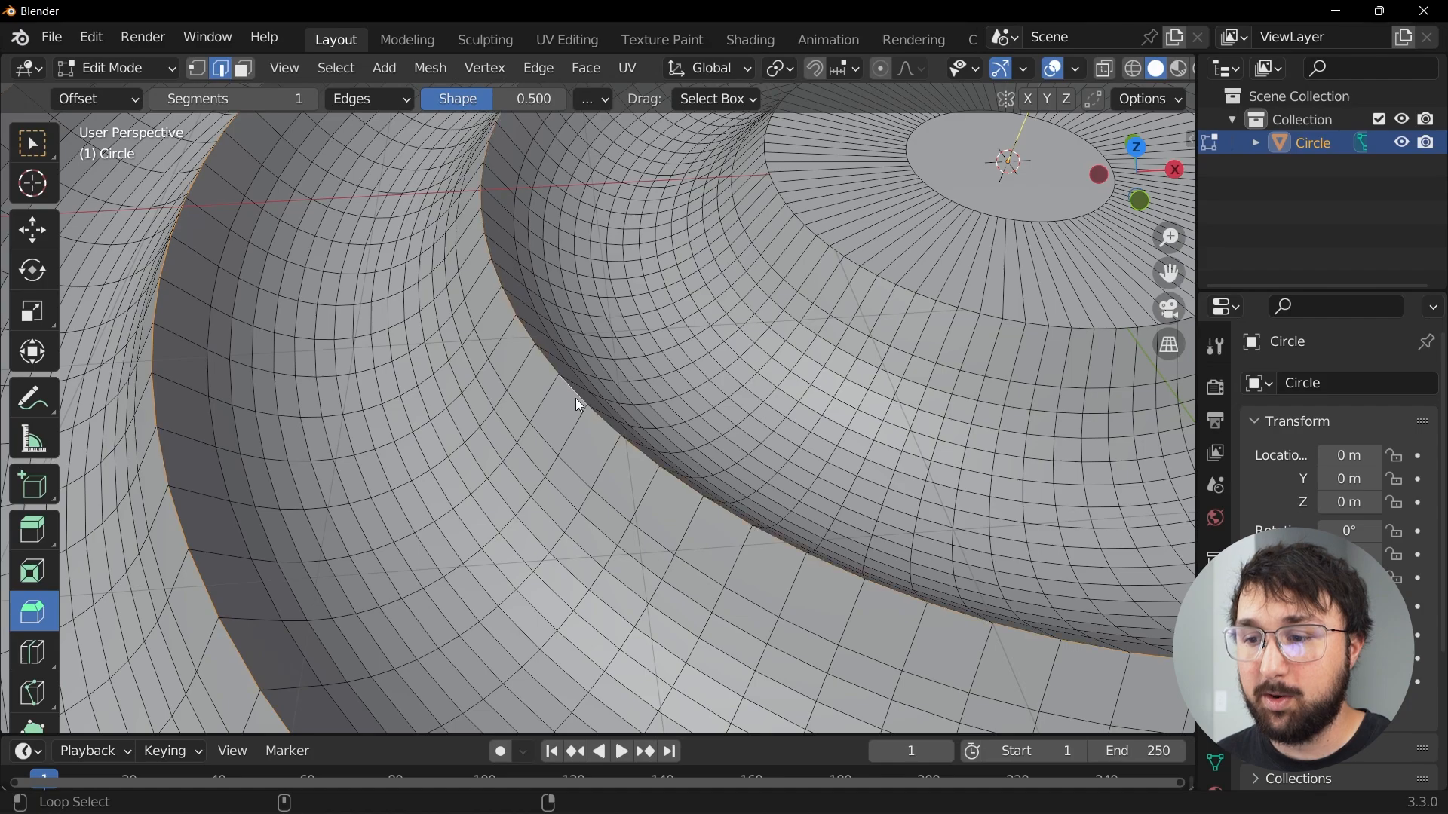
Step: Bevel the selected crest loops about 0.039 m wide with 4 segments, and return to Object Mode
scroll(576, 398, "down", 5)
middle_click_drag(611, 426, 613, 233)
key("ctrl+b")
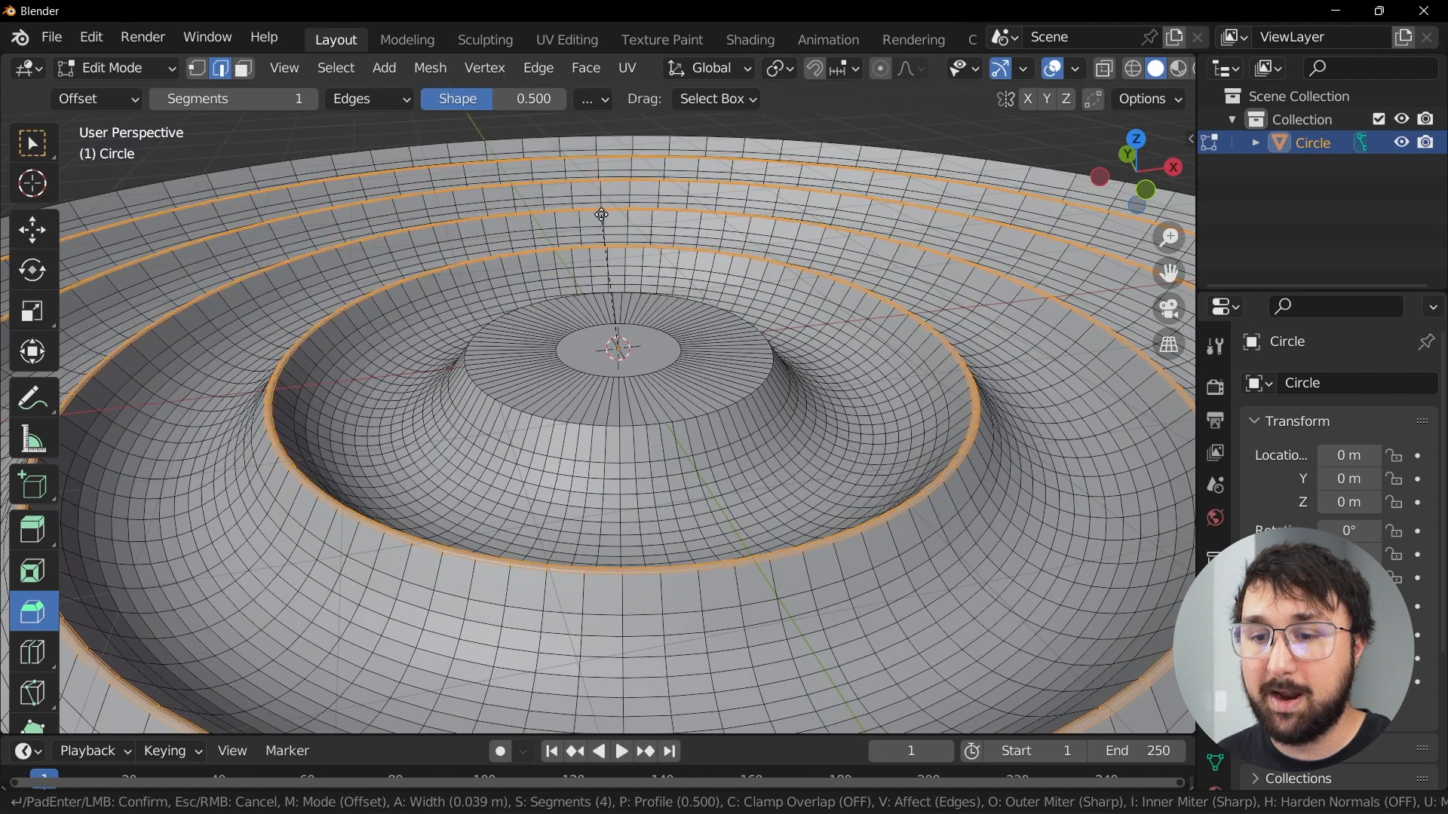
left_click(601, 215)
key("Tab")
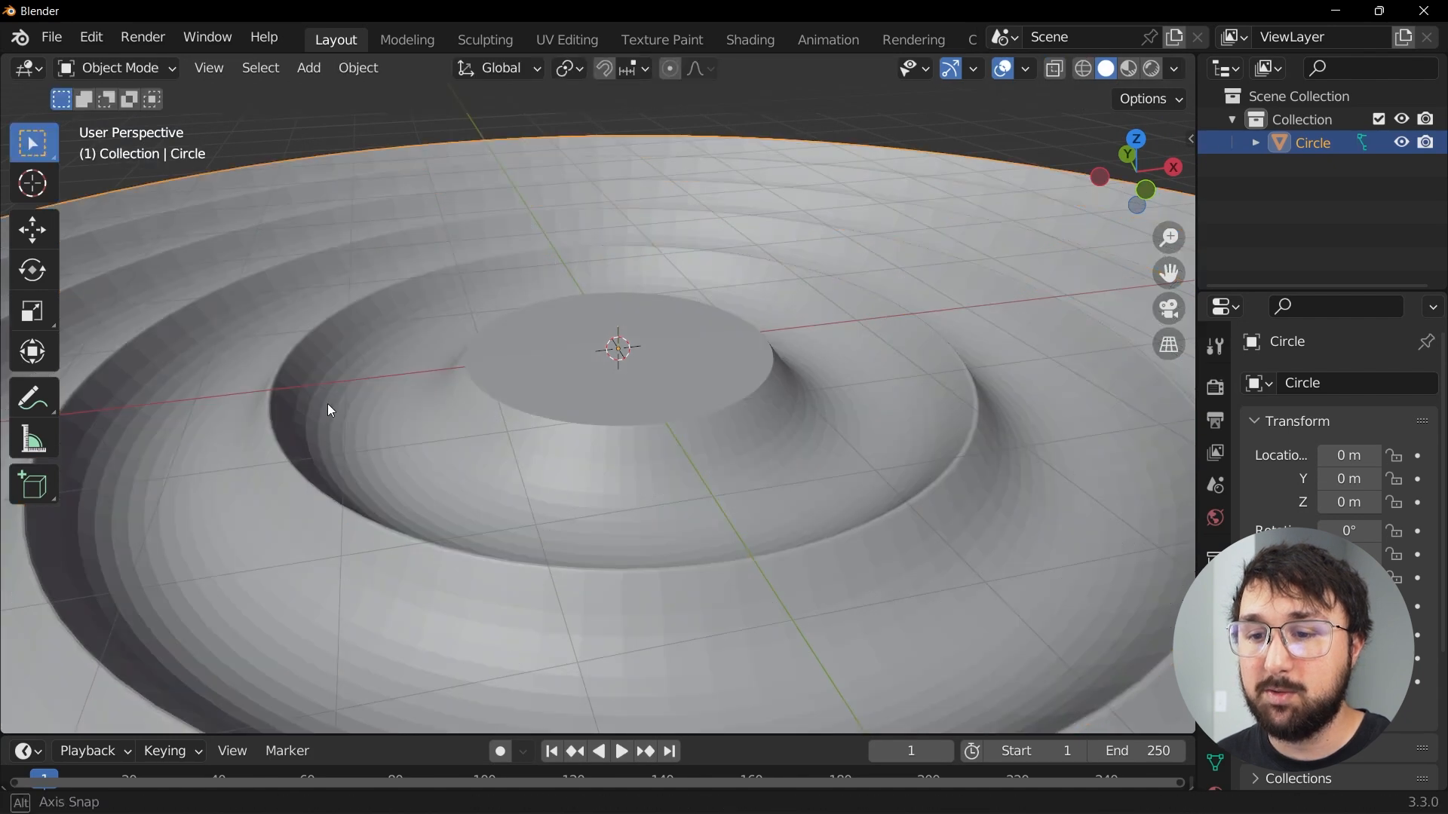
middle_click_drag(327, 404, 296, 506)
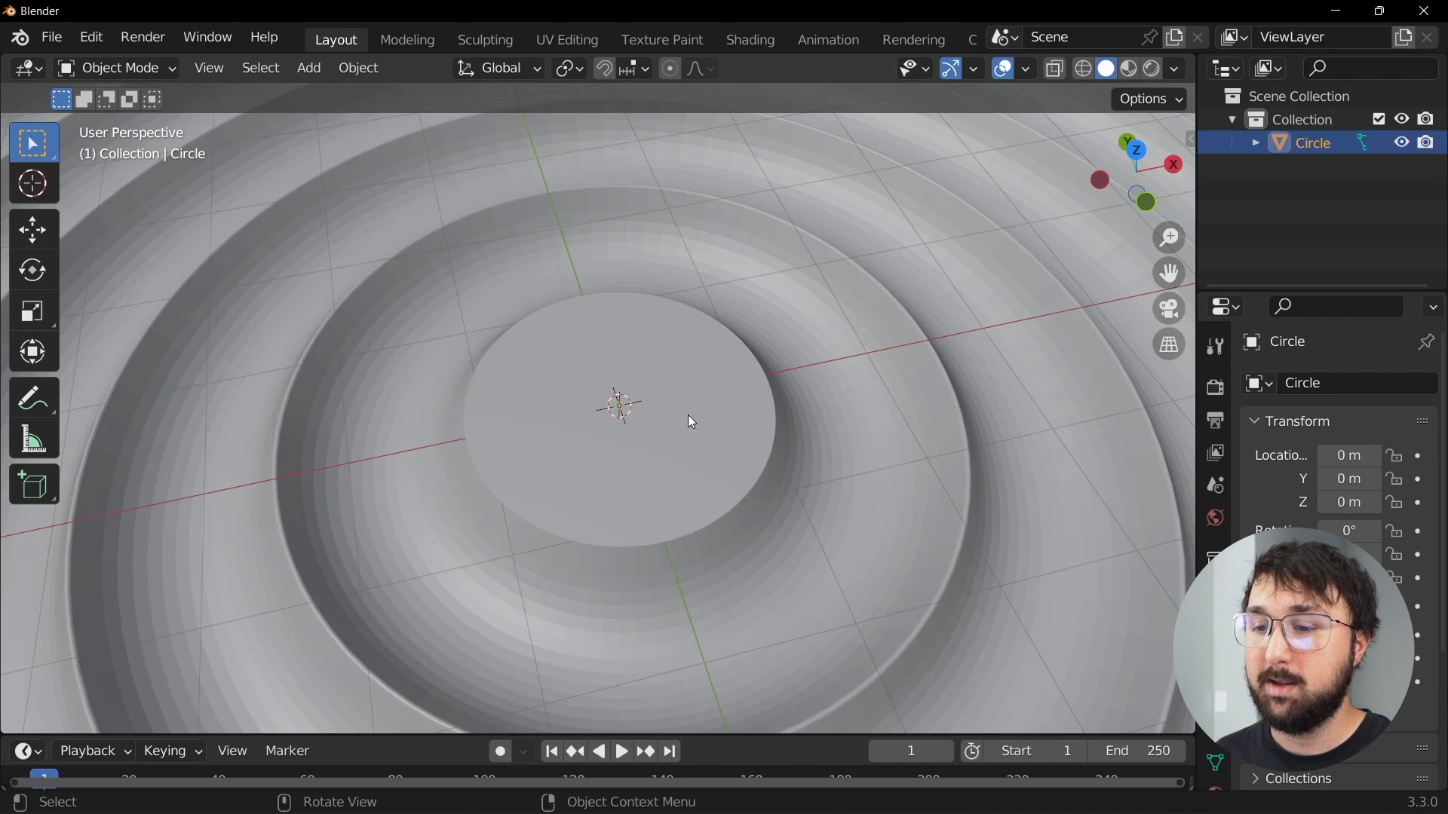
Step: In Edit Mode, select the flat centre face of the rippled disc and lower it along Z to form a dip
key("Tab")
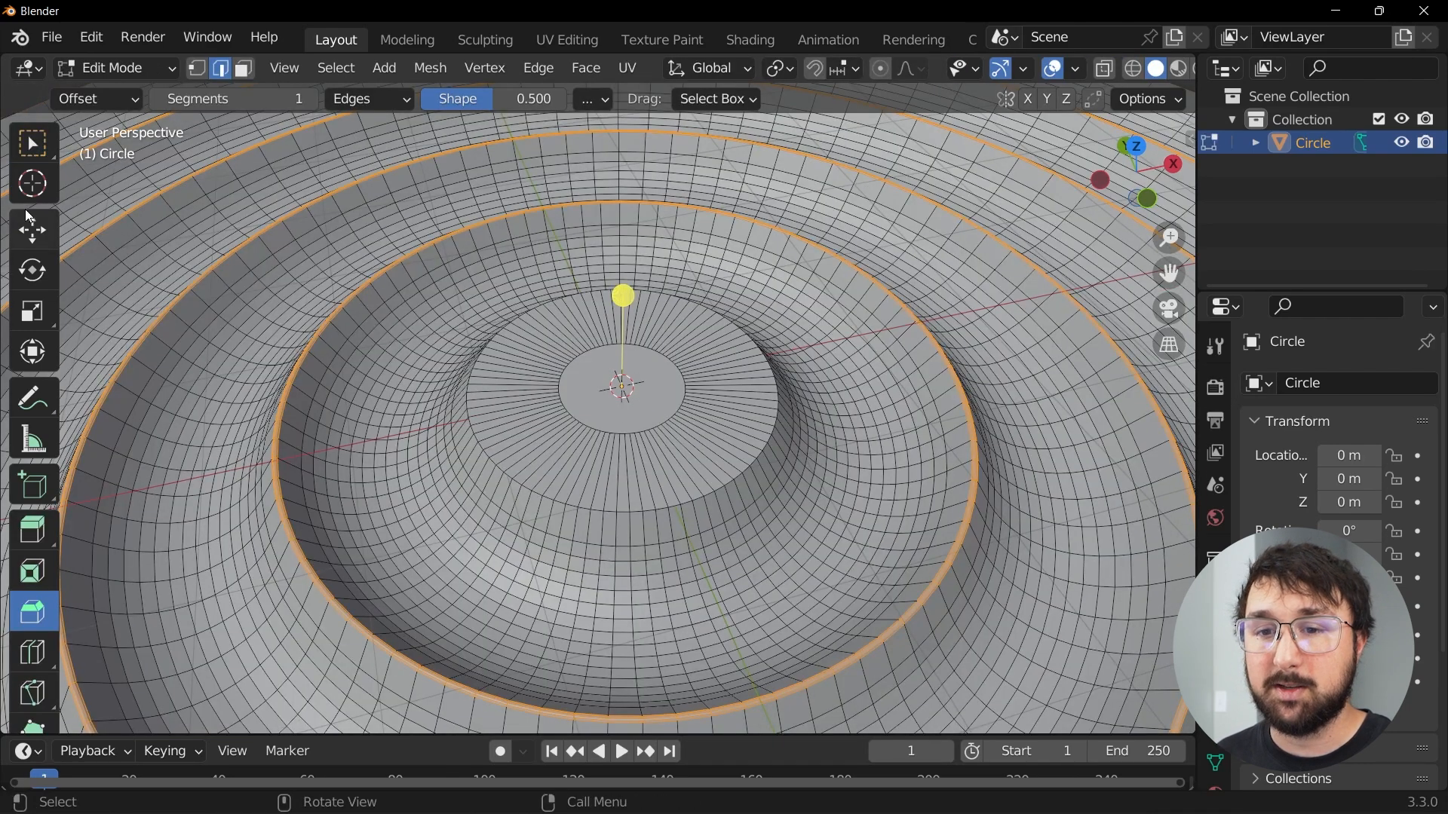
left_click(34, 233)
left_click(245, 70)
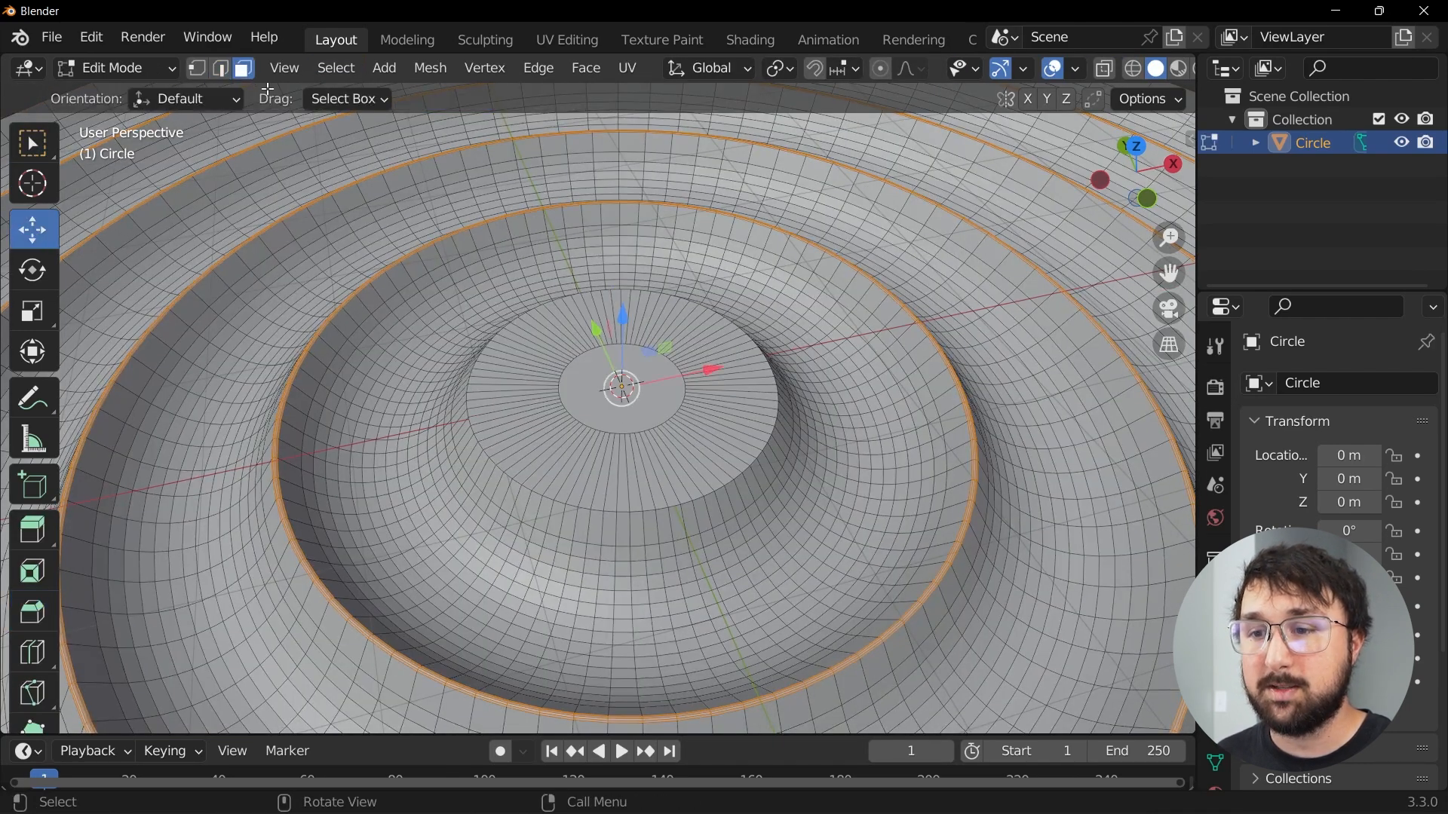
left_click(573, 378)
left_click_drag(626, 319, 620, 383)
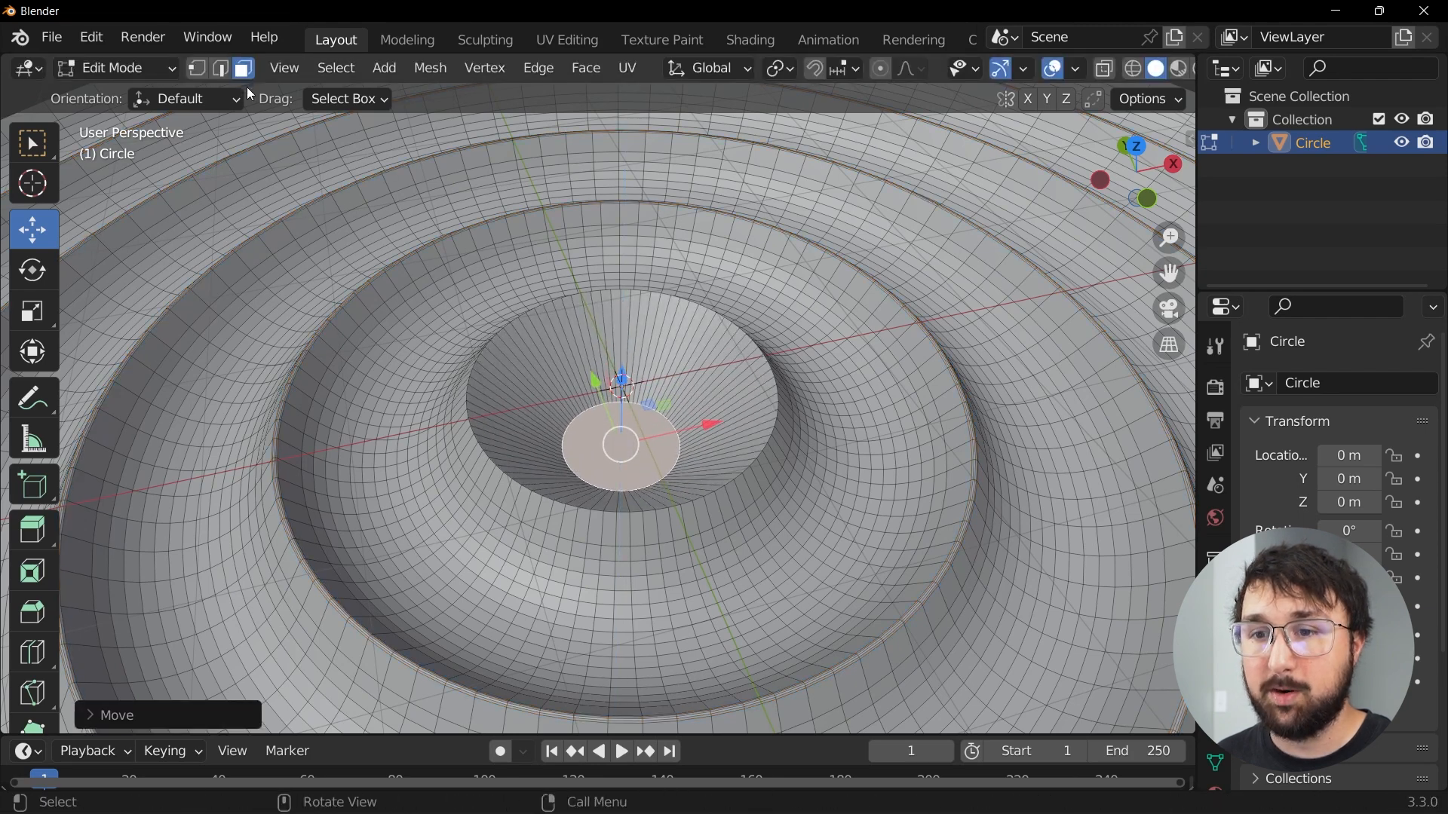
Step: Bevel the rim and floor edge loops of the central dip to round them, and return to Object Mode
key("2")
scroll(461, 386, "up", 2)
left_click(408, 476, "alt+shift")
left_click(558, 496, "alt+shift")
left_click(561, 442, "alt+shift")
left_click(32, 571)
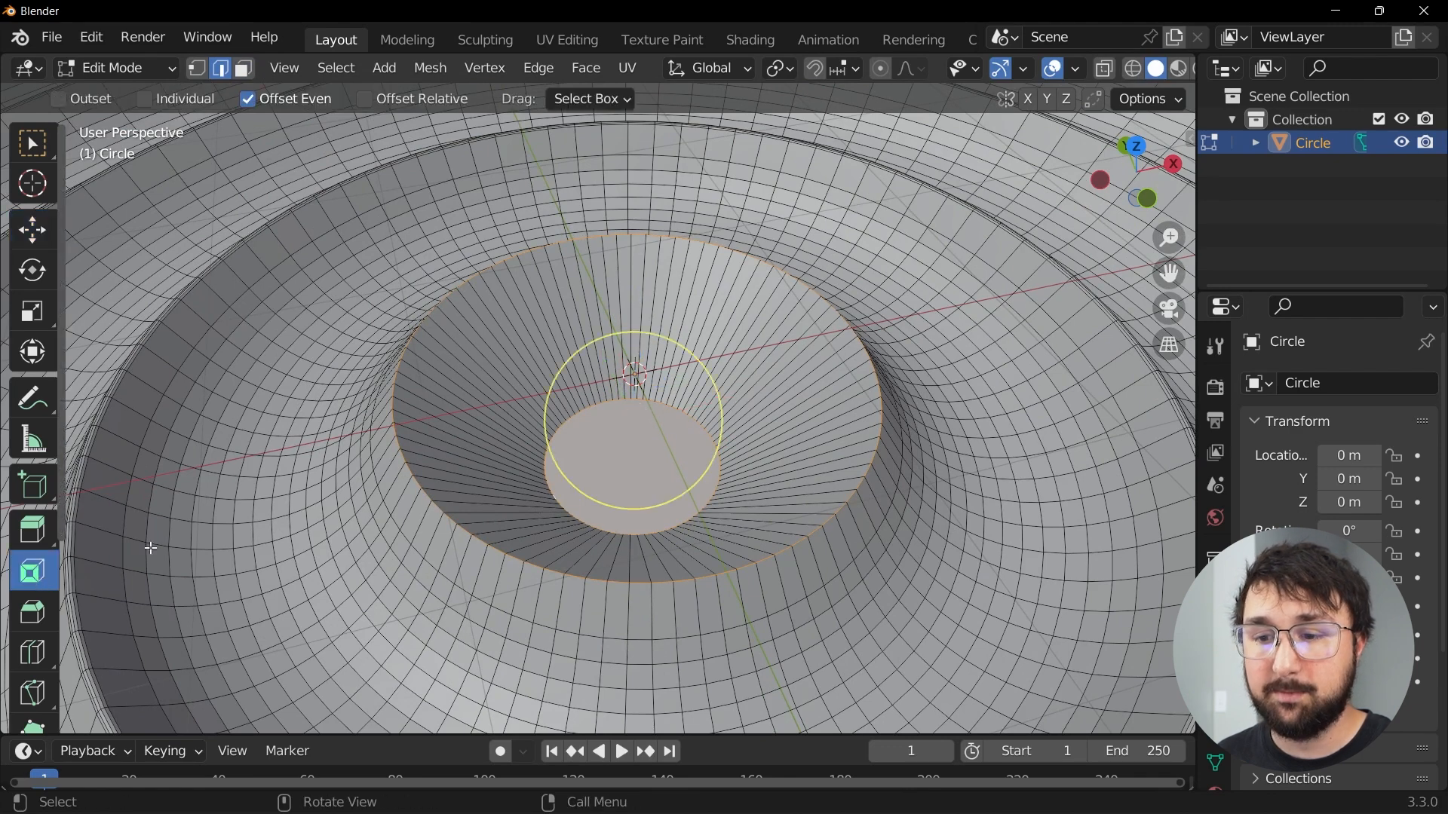
left_click(34, 617)
mouse_move(637, 329)
left_mouse_down()
mouse_move(627, 262)
mouse_move(633, 302)
left_mouse_up()
scroll(633, 294, "up", 2)
key("Tab")
Step: Apply smooth shading to the rippled disc
right_click(696, 272)
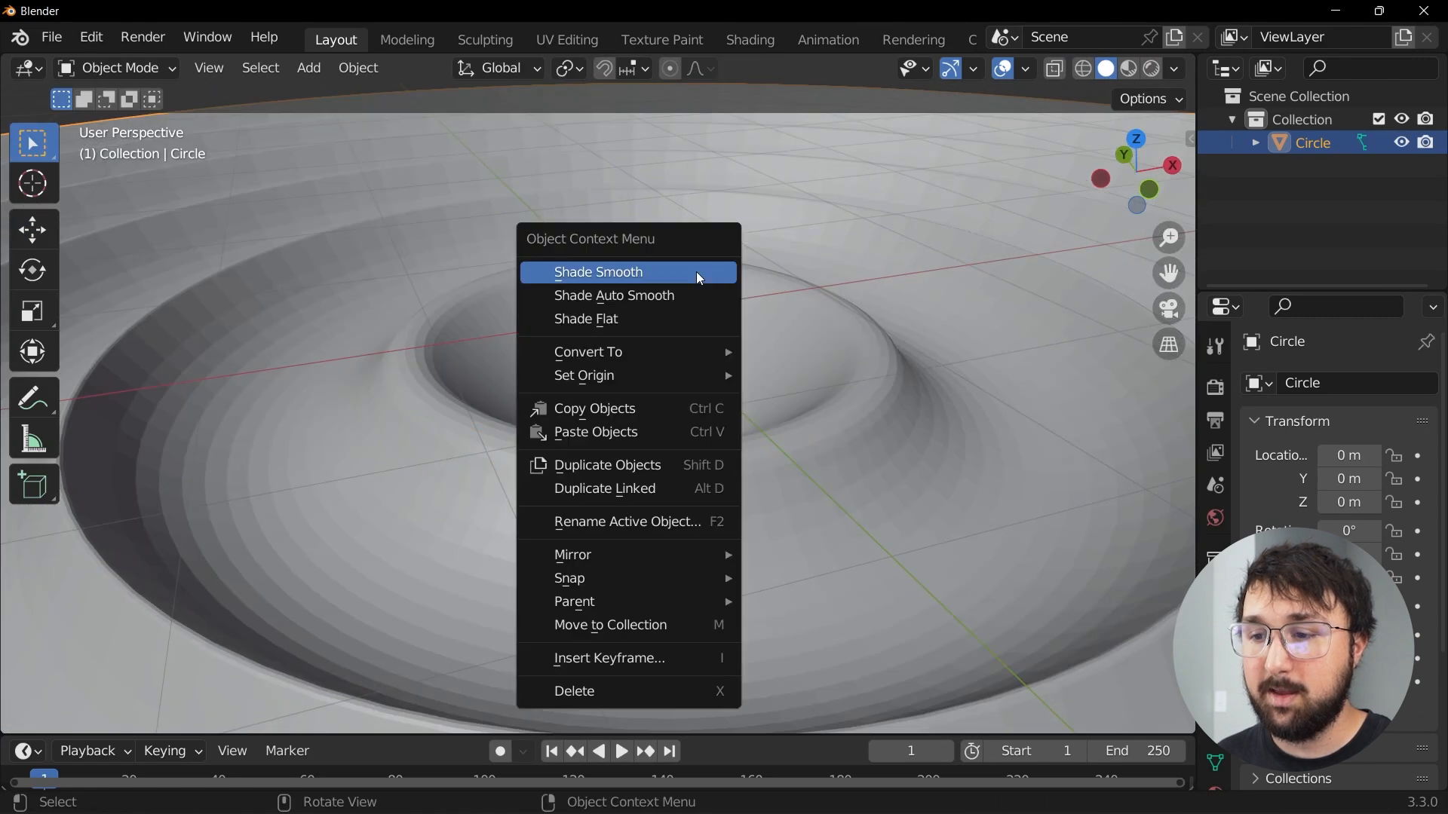
left_click(697, 273)
scroll(730, 422, "down", 10)
scroll(715, 445, "up", 5)
middle_click_drag(724, 371, 758, 332)
Step: Inspect the smooth ripples from several angles with the viewport overlays hidden, and show the overlays again
left_click(1003, 69)
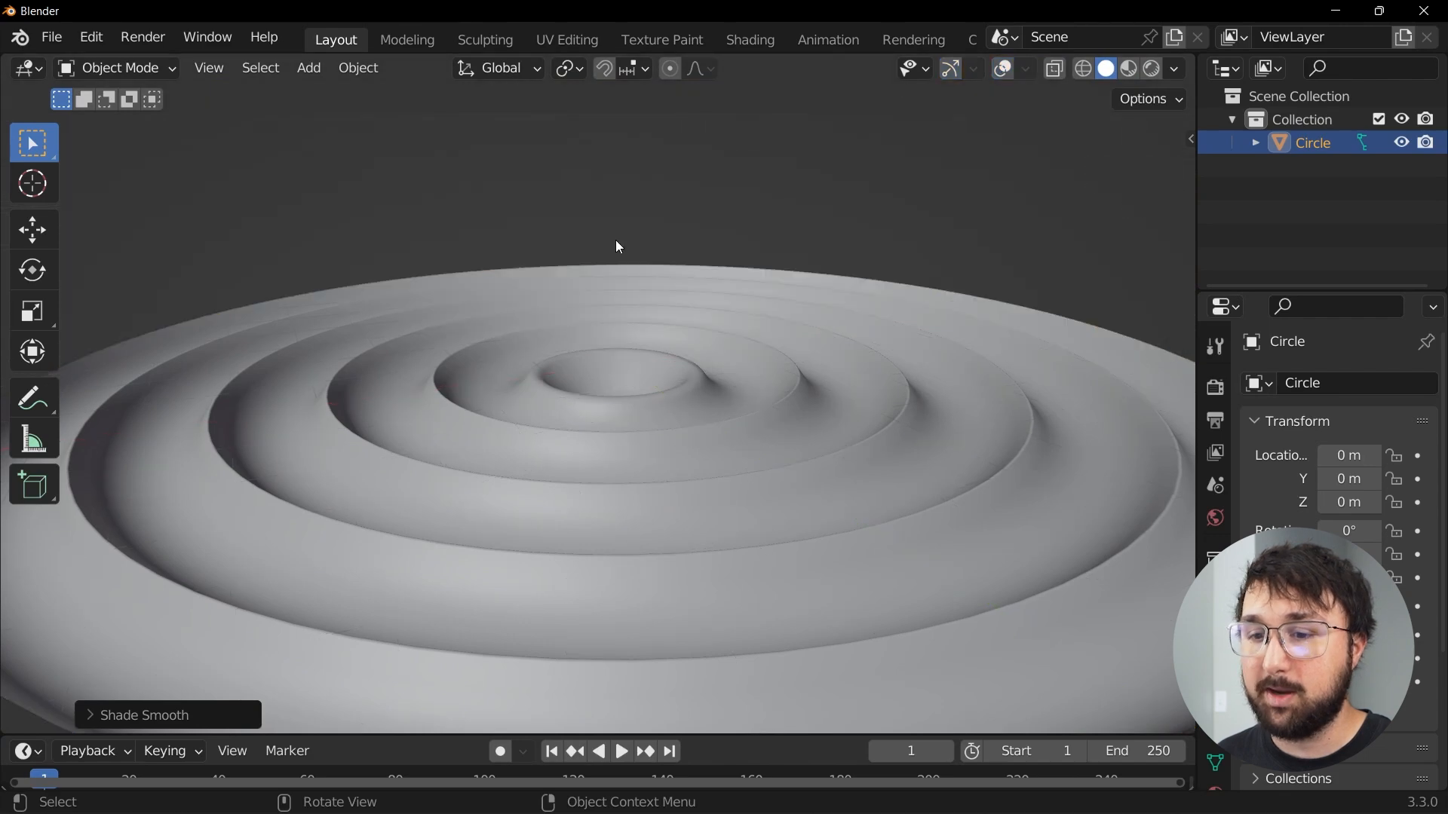
middle_click_drag(624, 239, 623, 387)
scroll(623, 388, "down", 3)
middle_click_drag(623, 443, 660, 330)
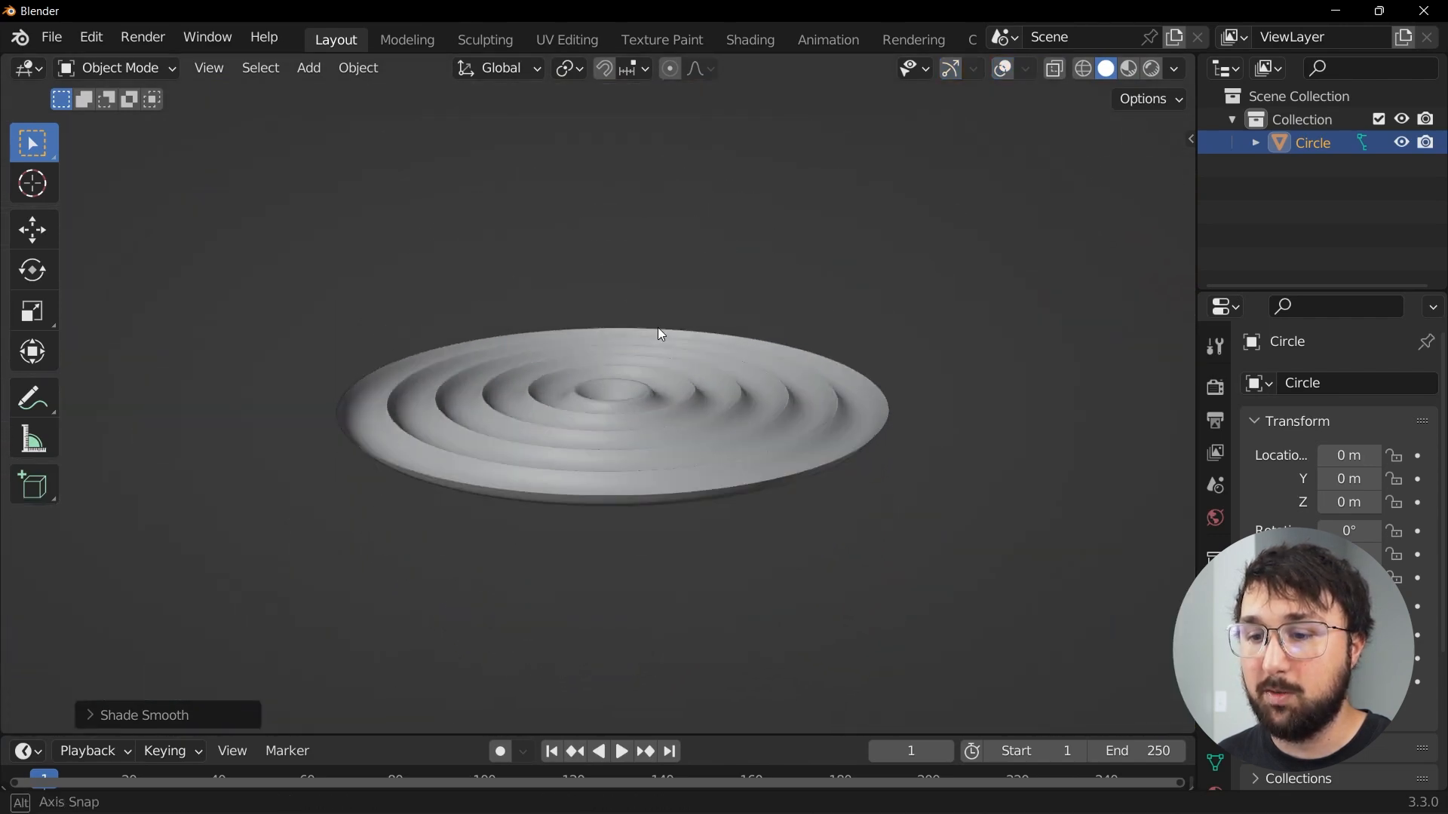
scroll(679, 373, "up", 5)
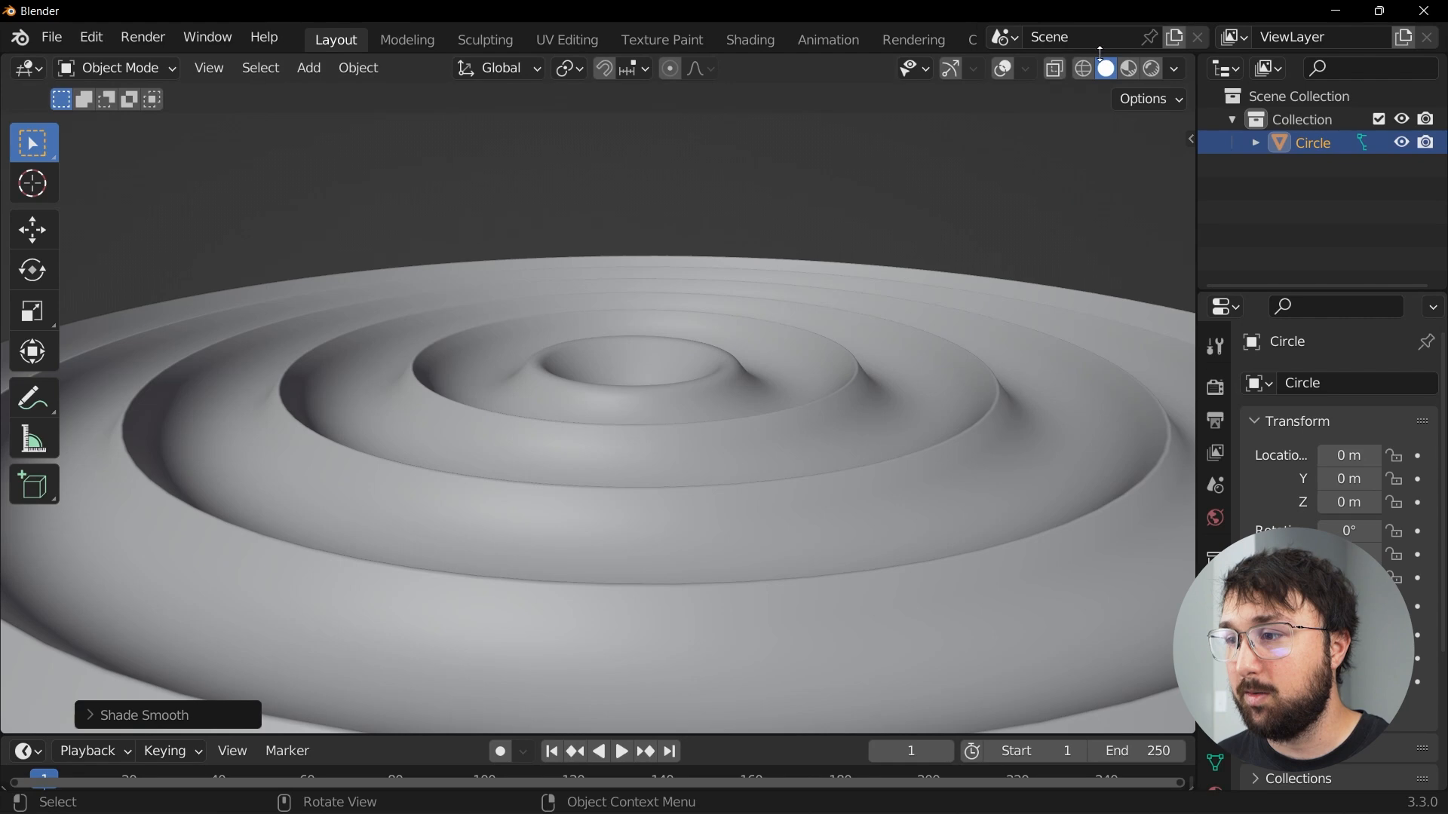
left_click(1006, 69)
scroll(683, 324, "down", 5)
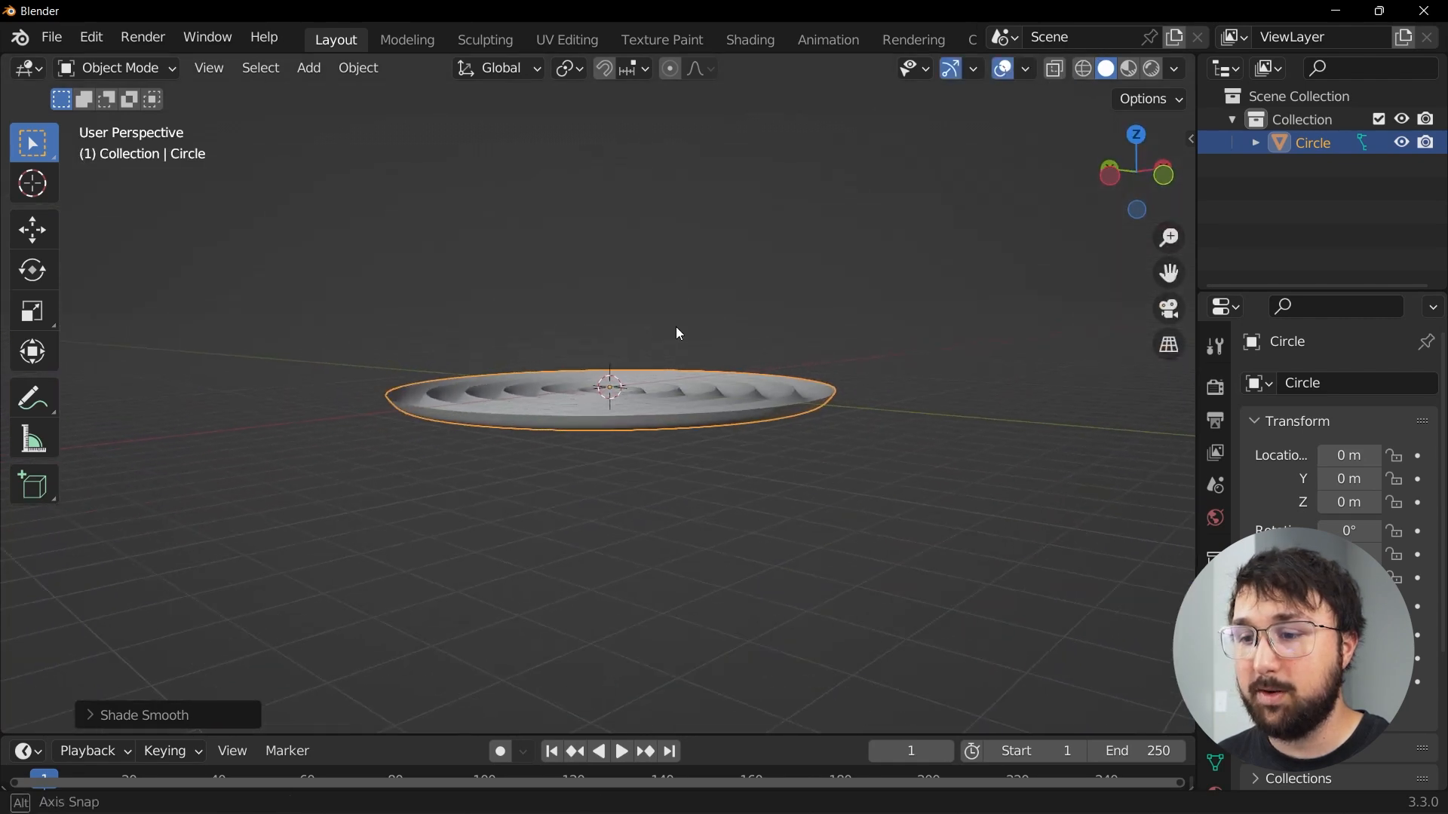
Step: In front orthographic view, select the disc's entire mesh in Edit Mode, raise it along Z, and return to Object Mode
scroll(677, 323, "up", 4)
middle_click_drag(671, 402, 419, 294)
key("grave")
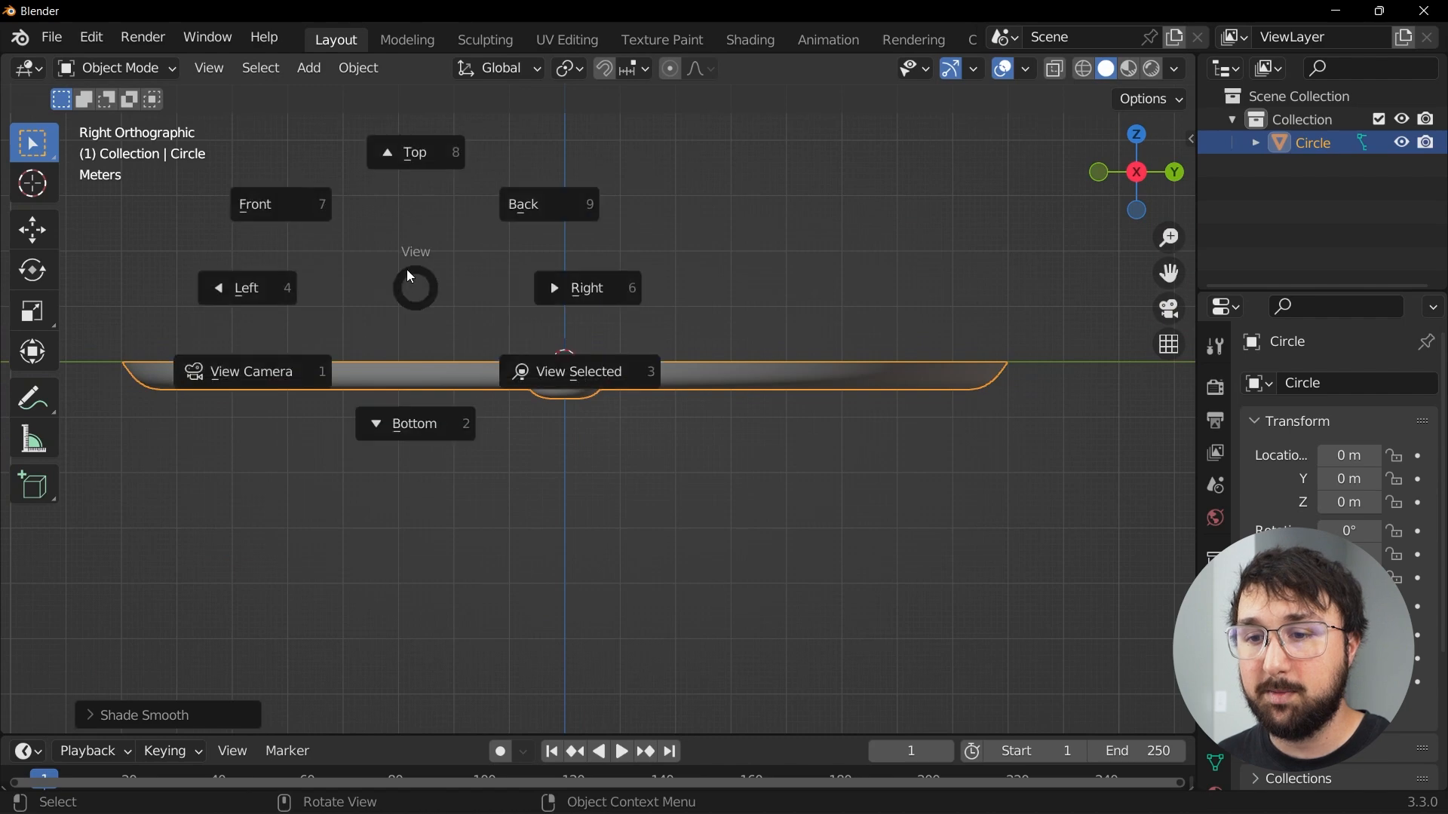
left_click(295, 215)
middle_click_drag(500, 258, 499, 281)
key("grave")
left_click(397, 219)
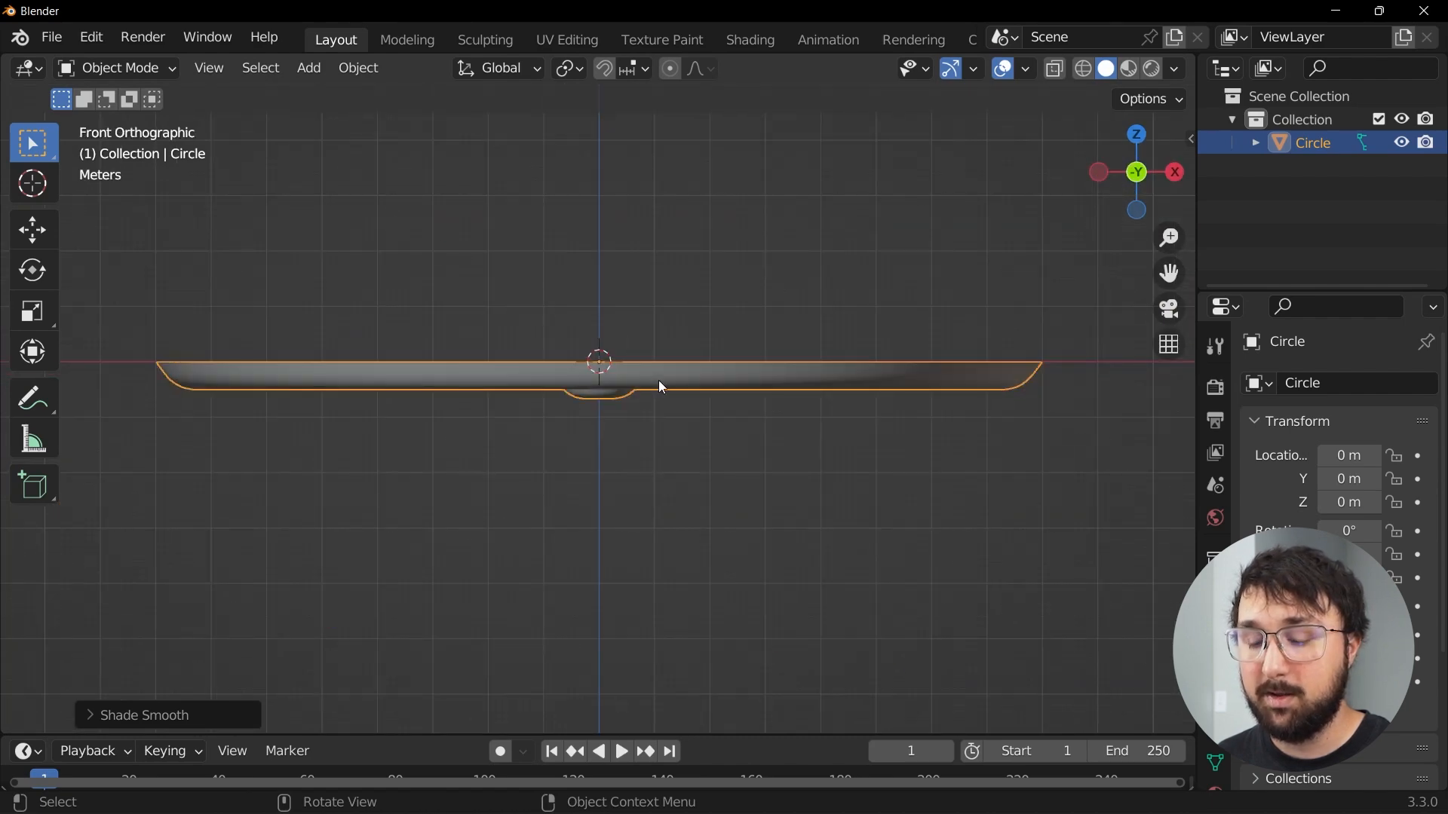
key("Tab")
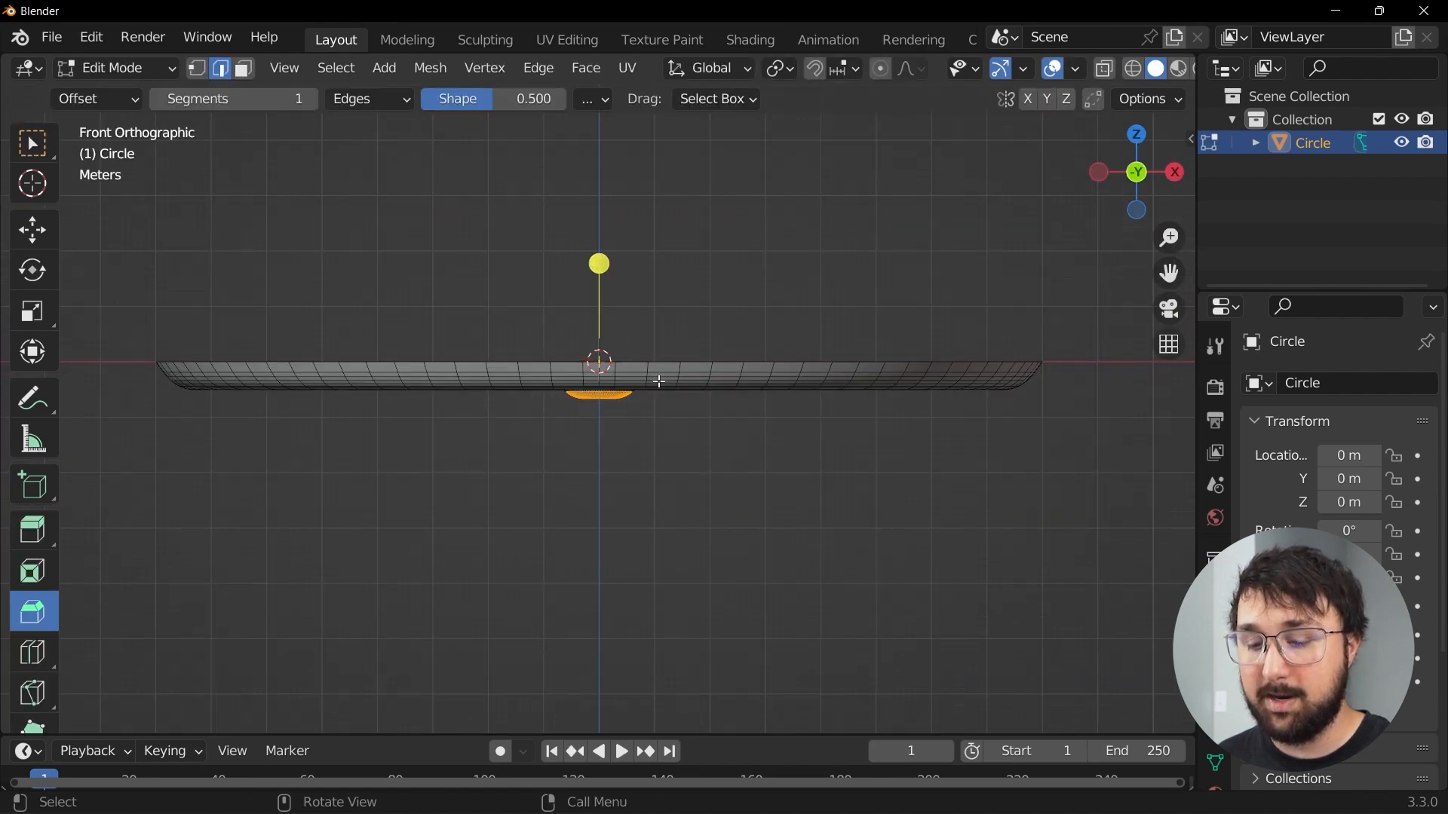
key("a")
left_click(32, 230)
scroll(727, 324, "up", 4)
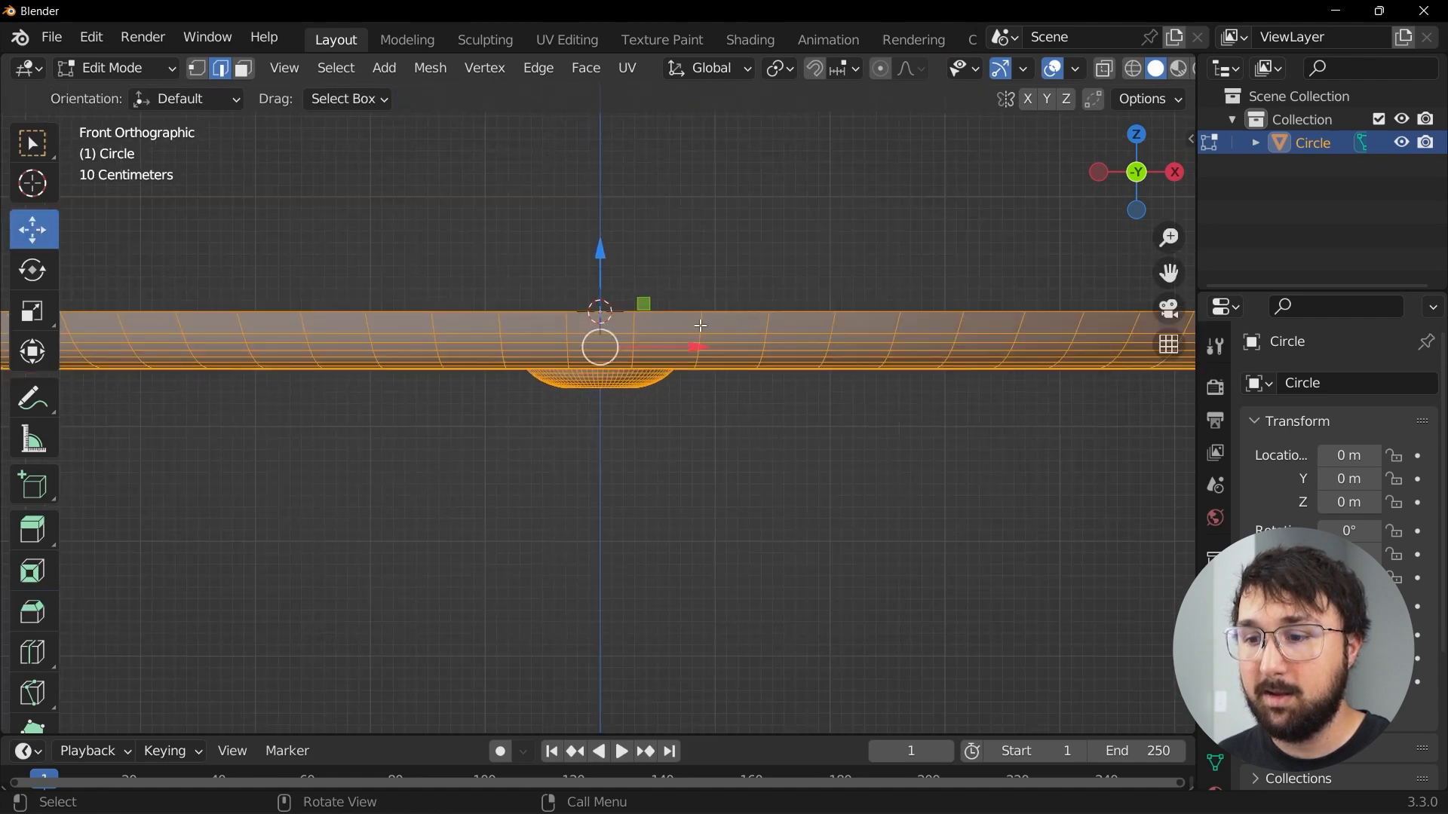
left_click_drag(596, 270, 624, 204)
middle_click_drag(645, 221, 640, 423)
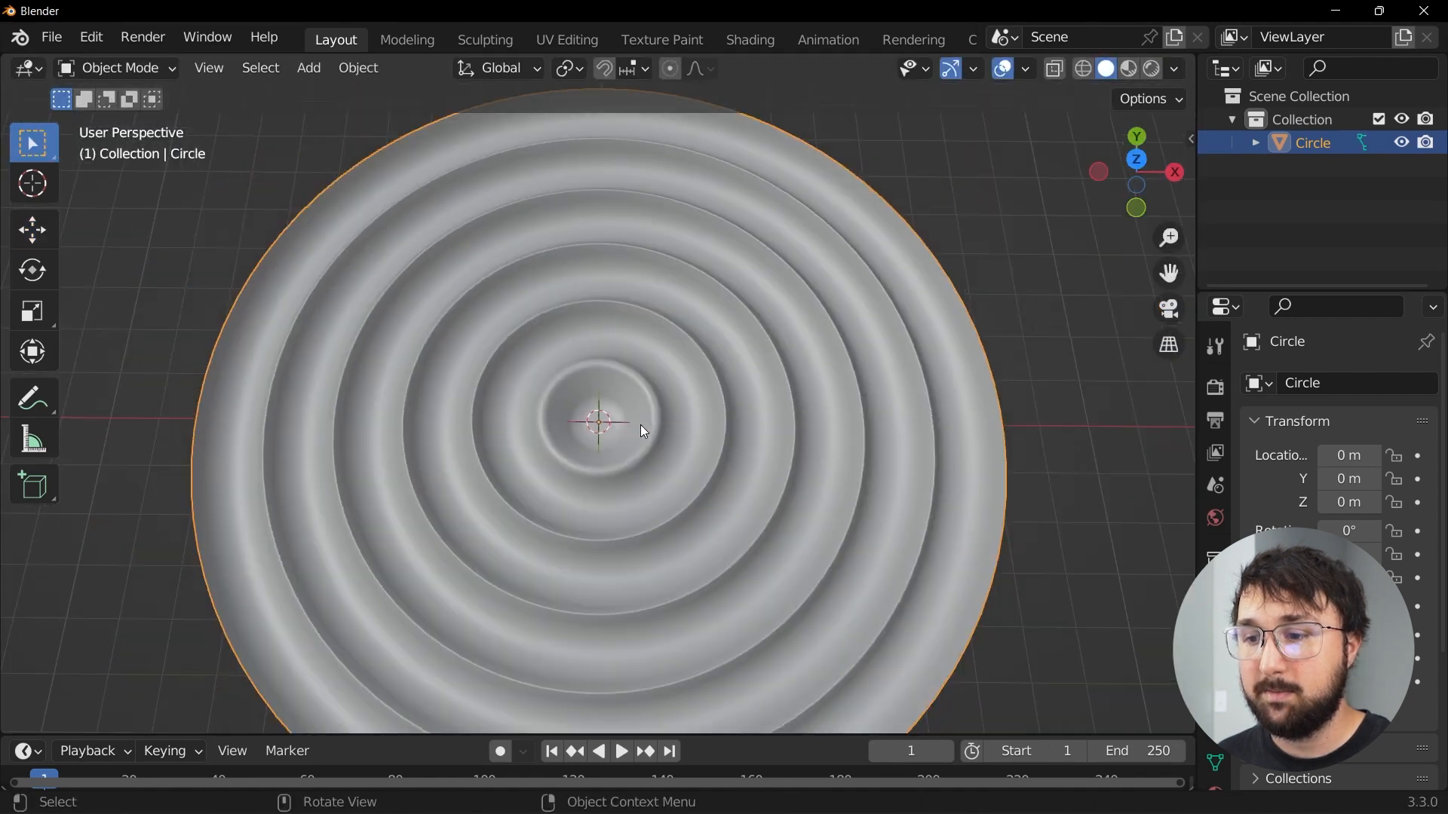
middle_click_drag(899, 504, 843, 377)
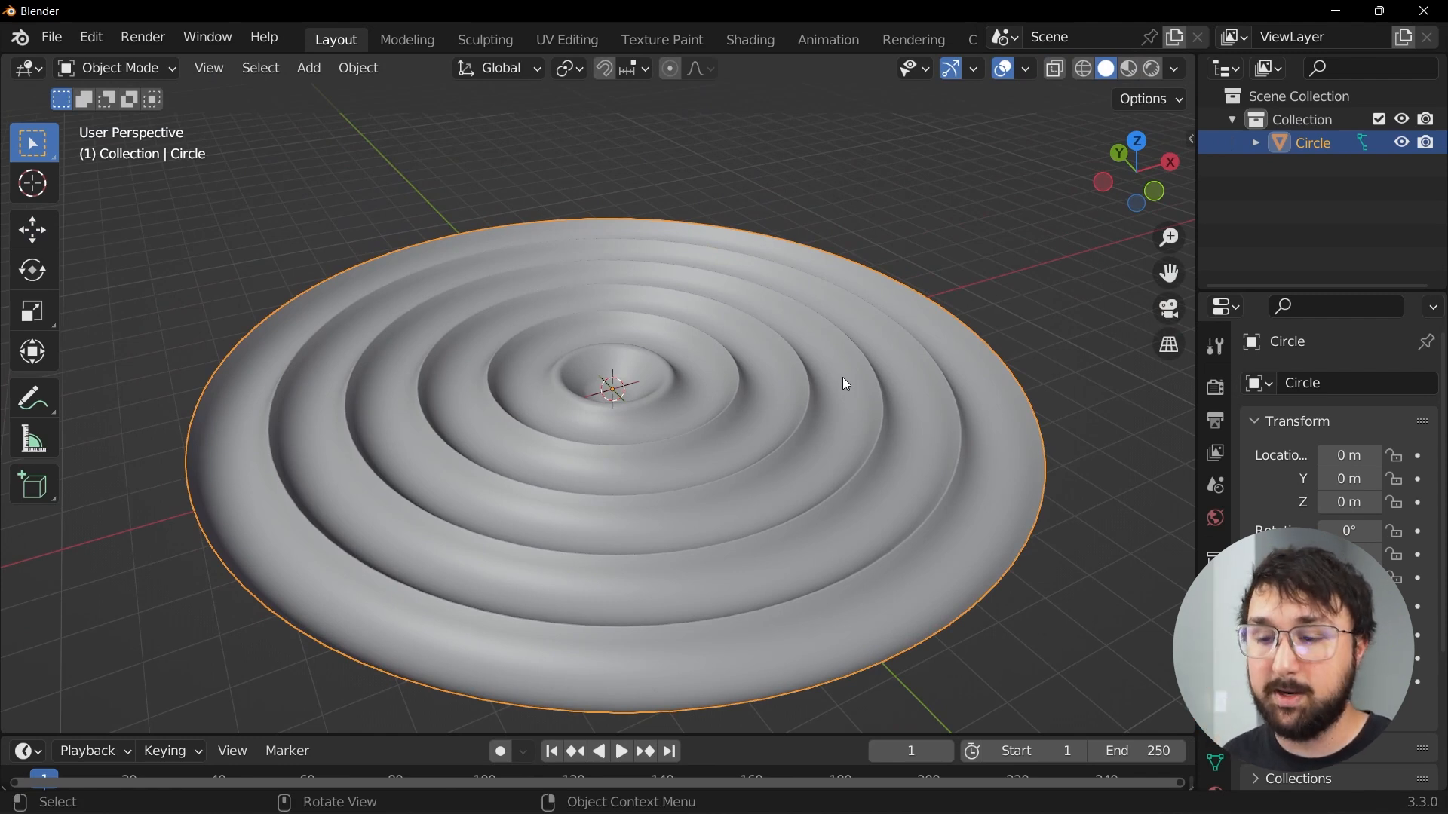
middle_click_drag(920, 232, 798, 273)
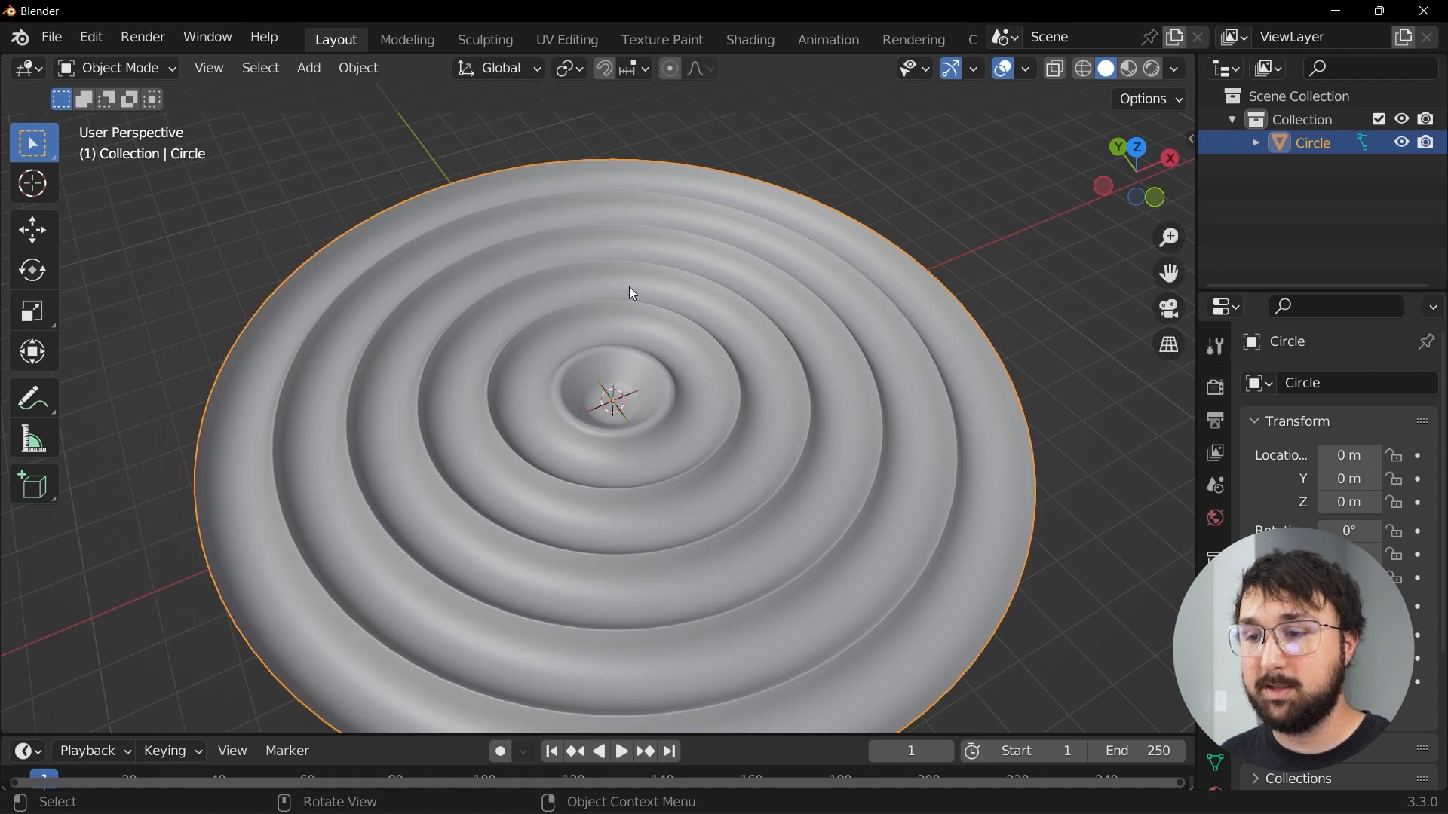
Step: Hide the rippled disc and add a UV sphere at the world origin
key("h")
key("shift+a")
mouse_move(653, 325)
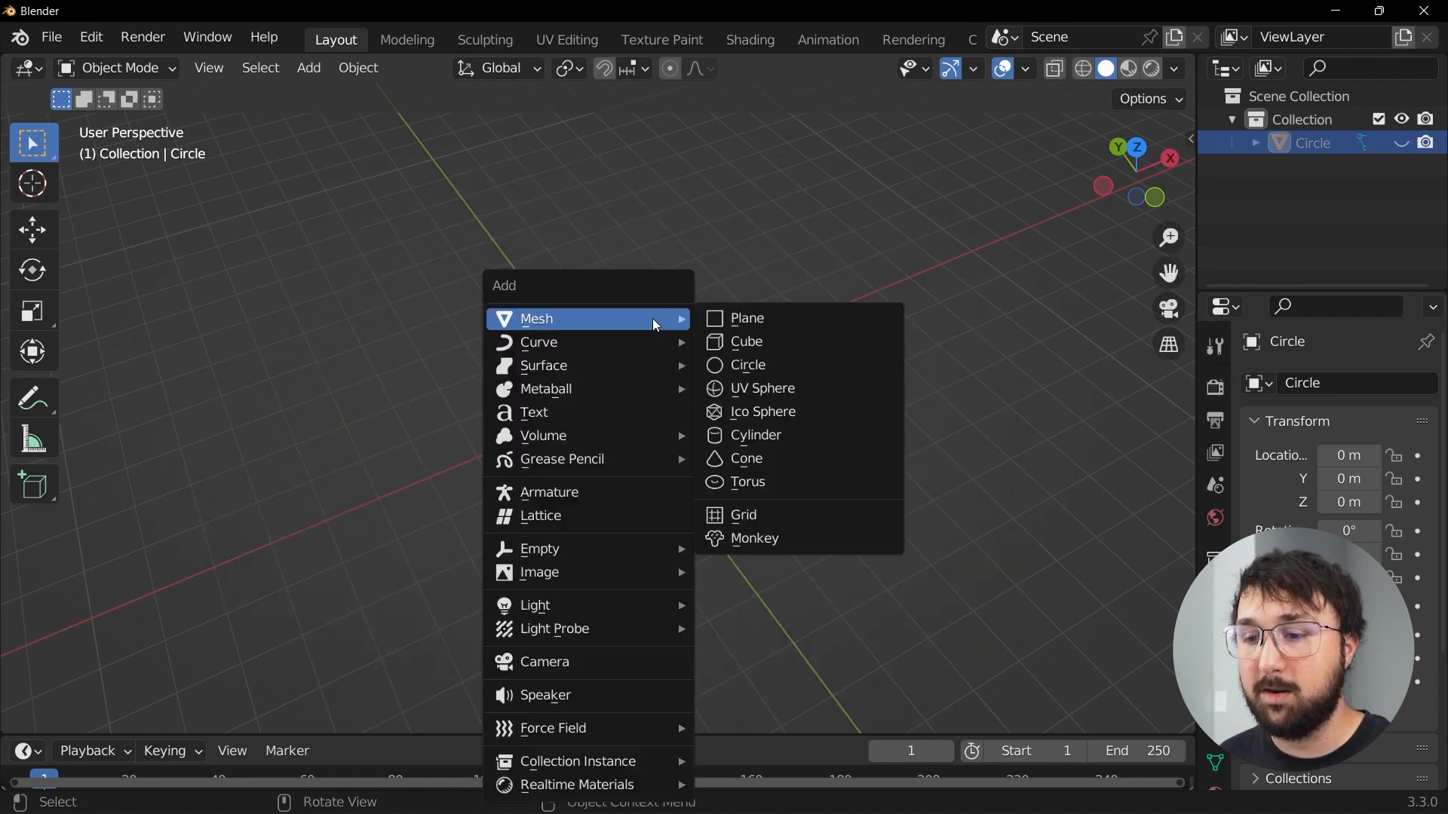
left_click(777, 388)
scroll(769, 400, "up", 8)
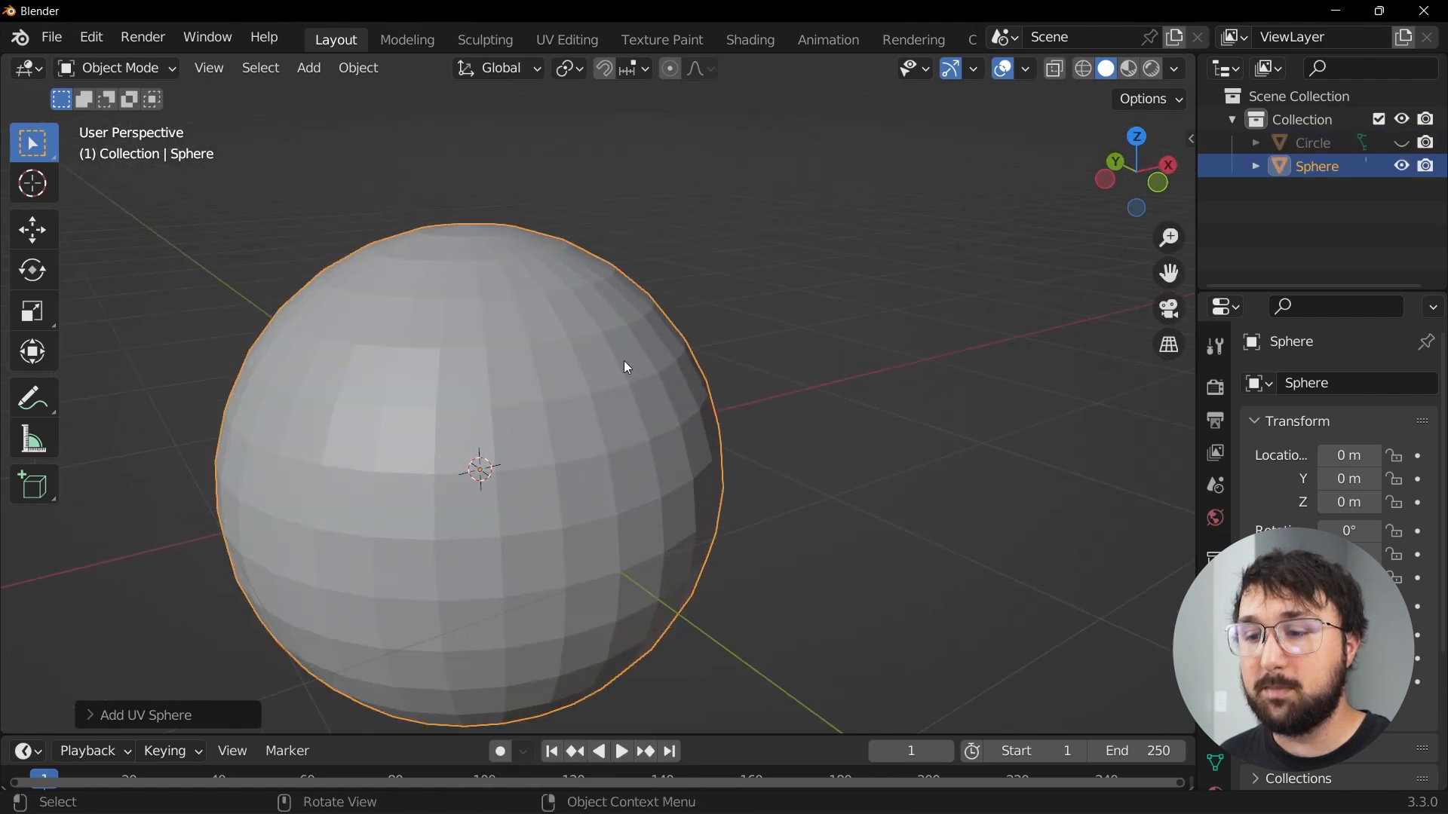
Step: In Edit Mode with face selection, circle-select the two rings of faces around the sphere's top pole
key("Tab")
middle_click_drag(682, 401, 648, 411)
left_click(243, 68)
middle_click_drag(555, 419, 589, 460)
left_click(604, 456)
scroll(607, 485, "up", 2)
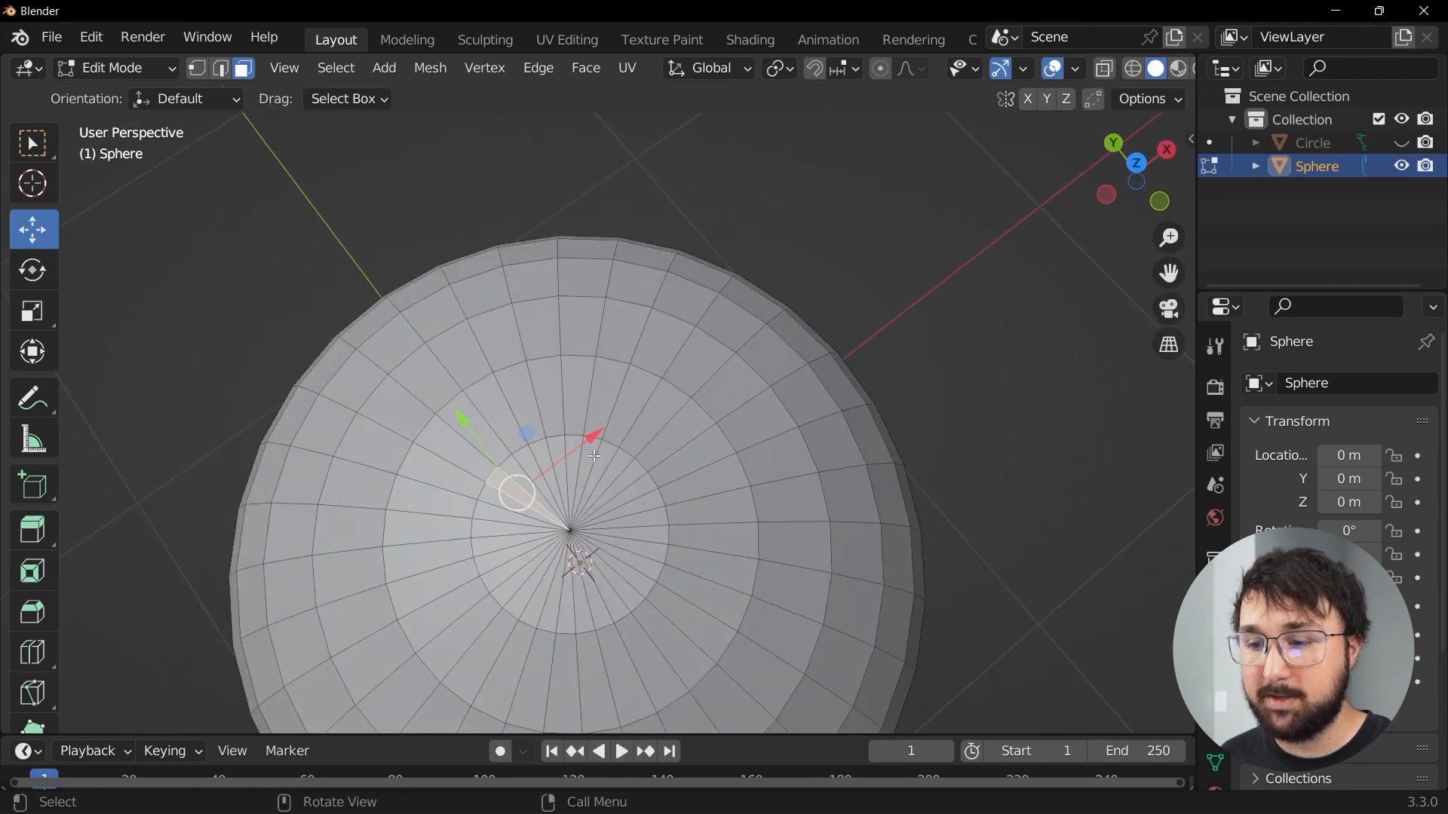
key("c")
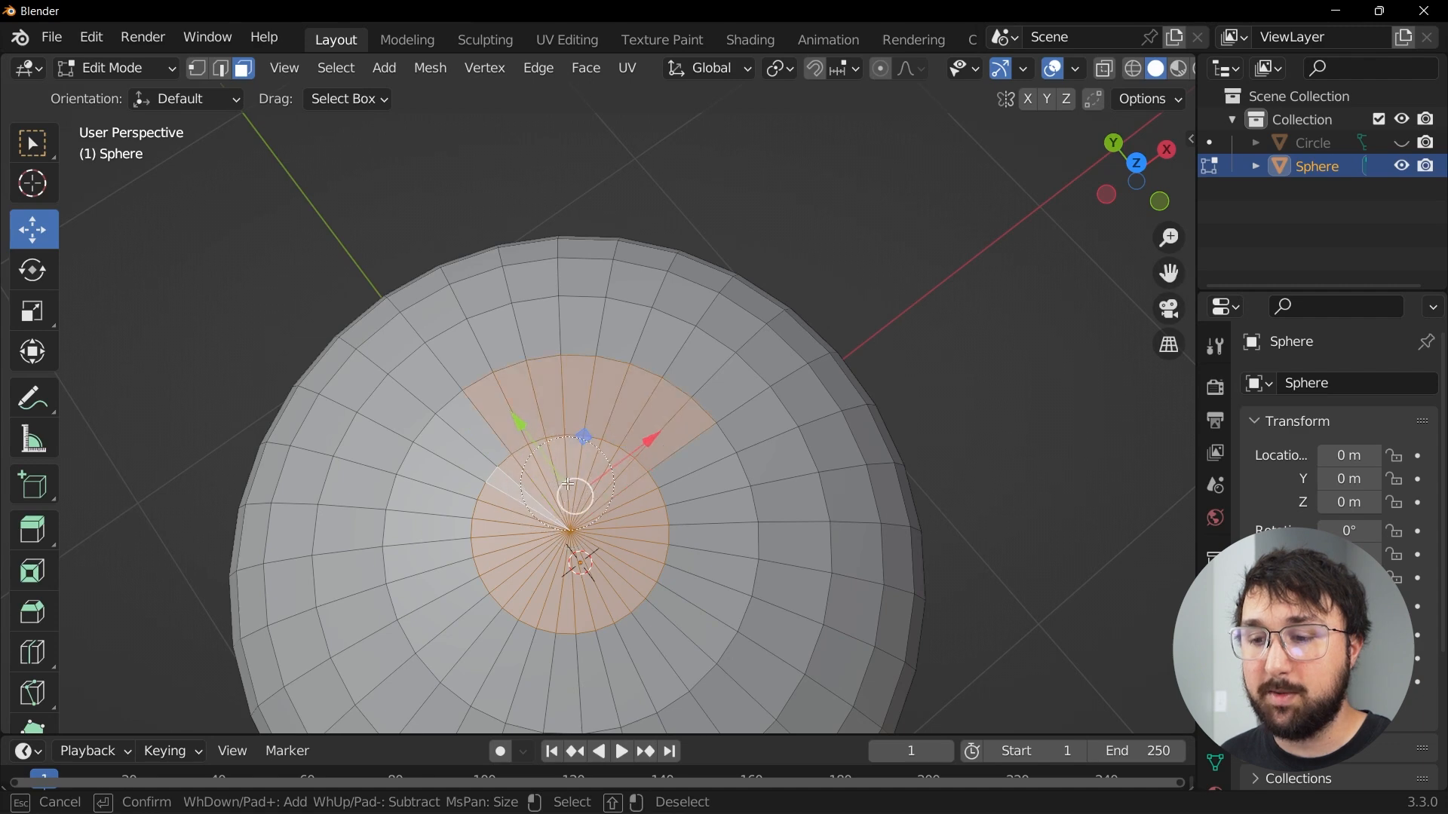
mouse_move(510, 568)
left_mouse_down()
mouse_move(650, 592)
mouse_move(634, 523)
left_mouse_up()
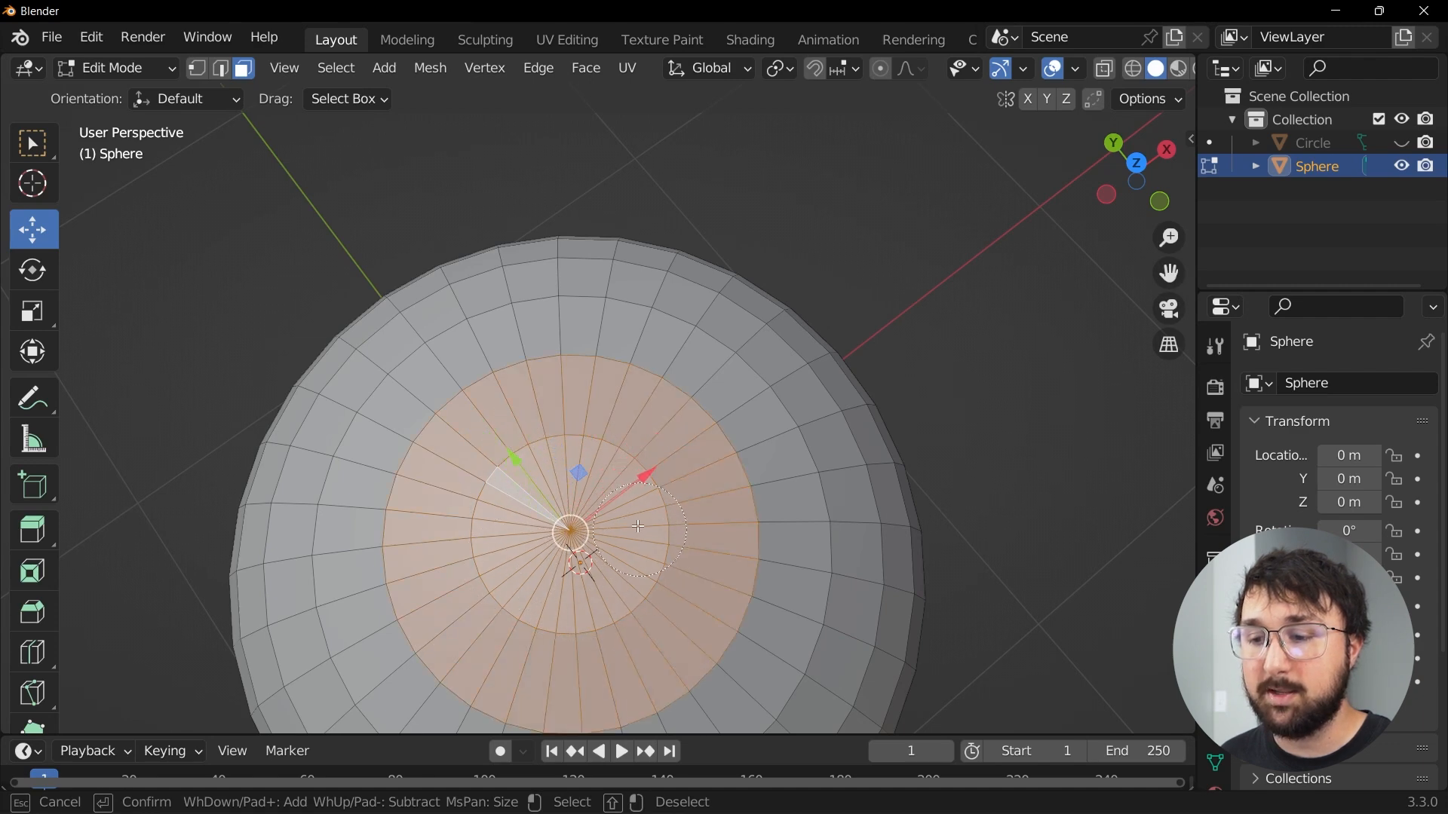
key("Escape")
middle_click_drag(635, 523, 609, 494)
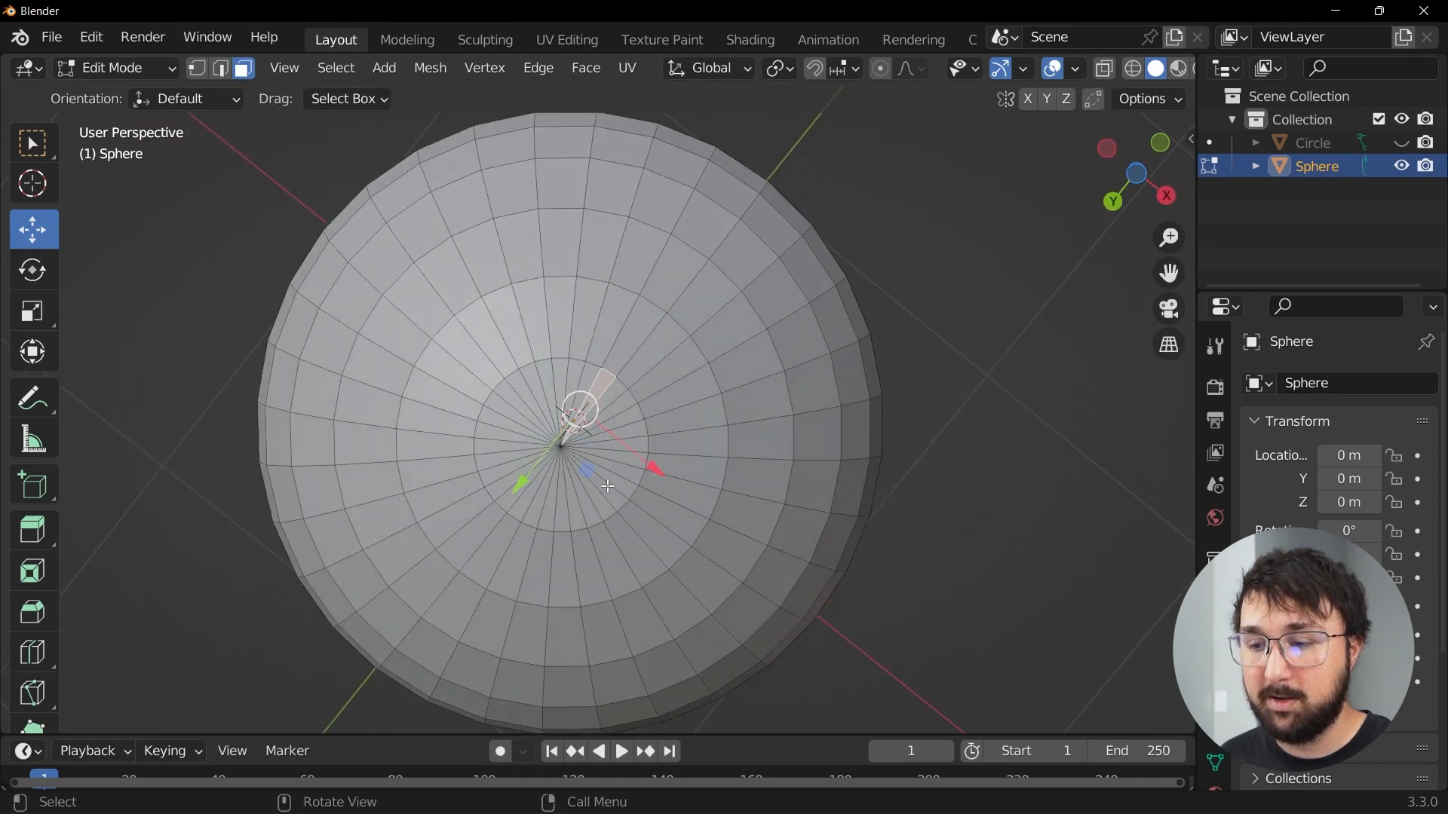
Step: Circle-select the two rings of faces around the sphere's bottom pole and delete the selected pole faces
key("c")
left_click_drag(609, 486, 582, 453)
left_click_drag(541, 400, 581, 414)
right_click(577, 414)
mouse_move(577, 414)
middle_mouse_down()
mouse_move(643, 695)
mouse_move(610, 483)
mouse_move(576, 414)
mouse_move(616, 601)
mouse_move(613, 418)
middle_mouse_up()
key("x")
left_click(528, 520)
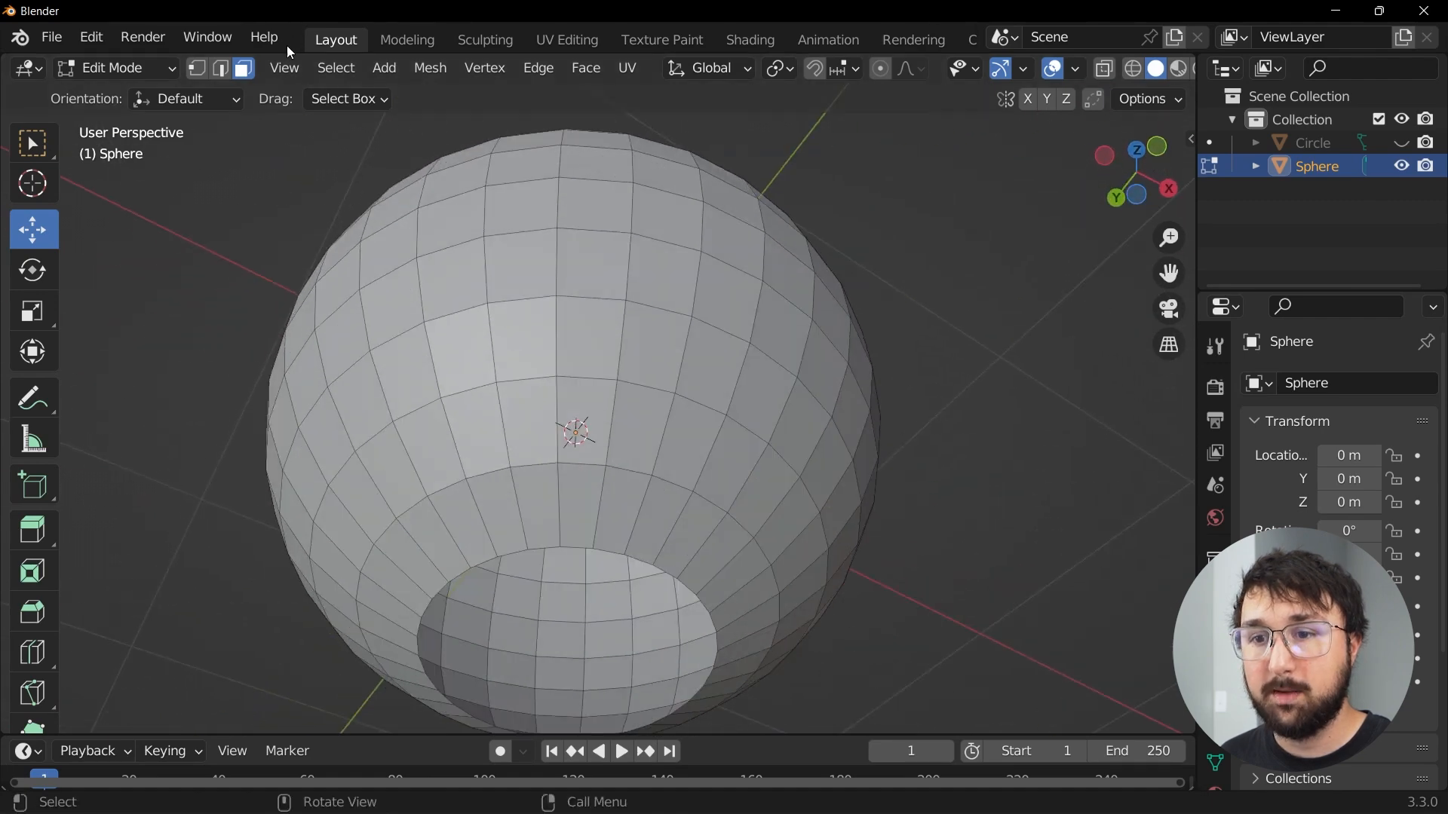
Step: Select the edge loops around the sphere's top and bottom holes and connect them with Bridge Edge Loops
left_click(220, 69)
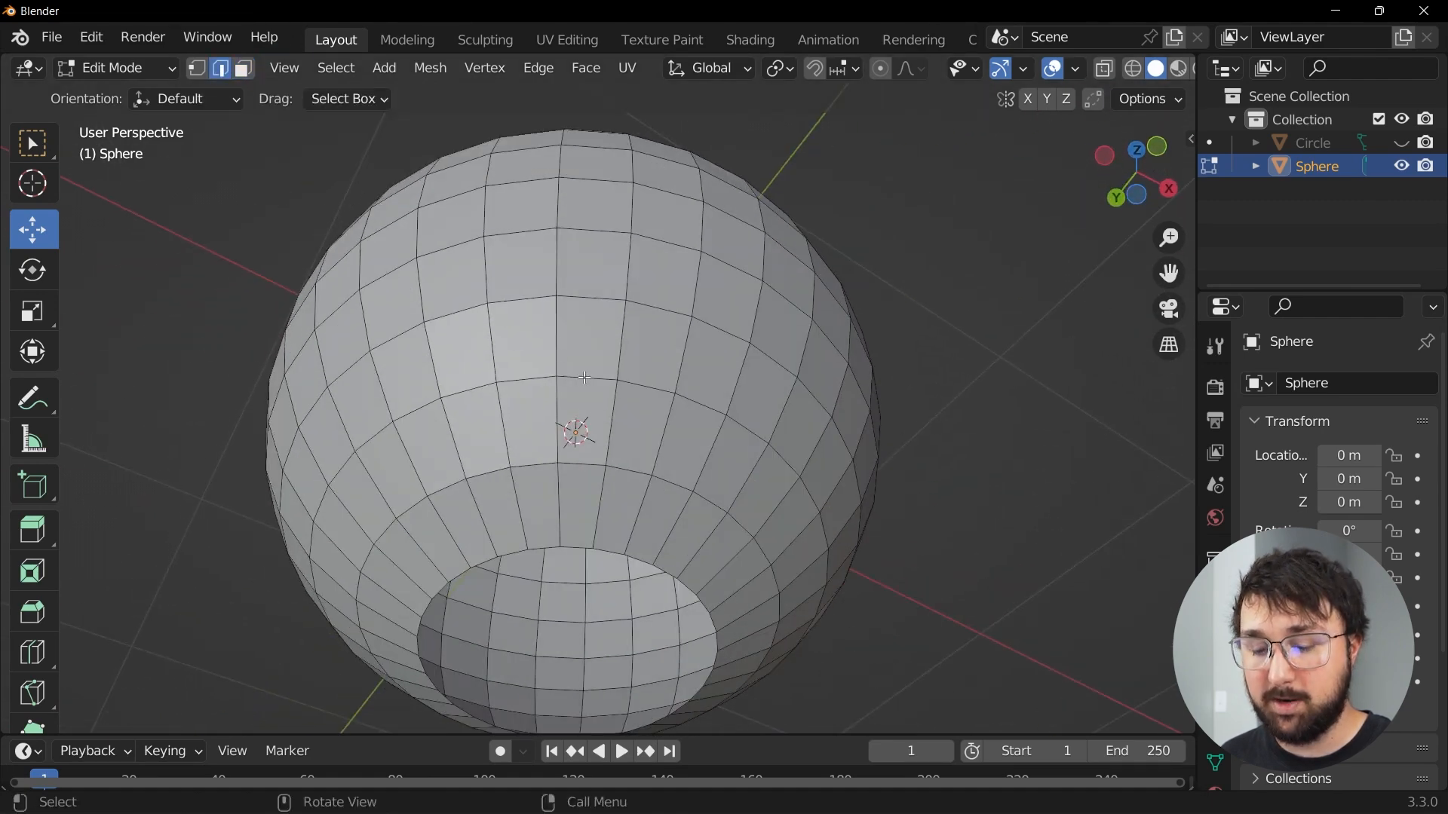
left_click(547, 546, "alt")
middle_click_drag(554, 219, 658, 401)
scroll(575, 421, "up", 1)
scroll(579, 404, "down", 3)
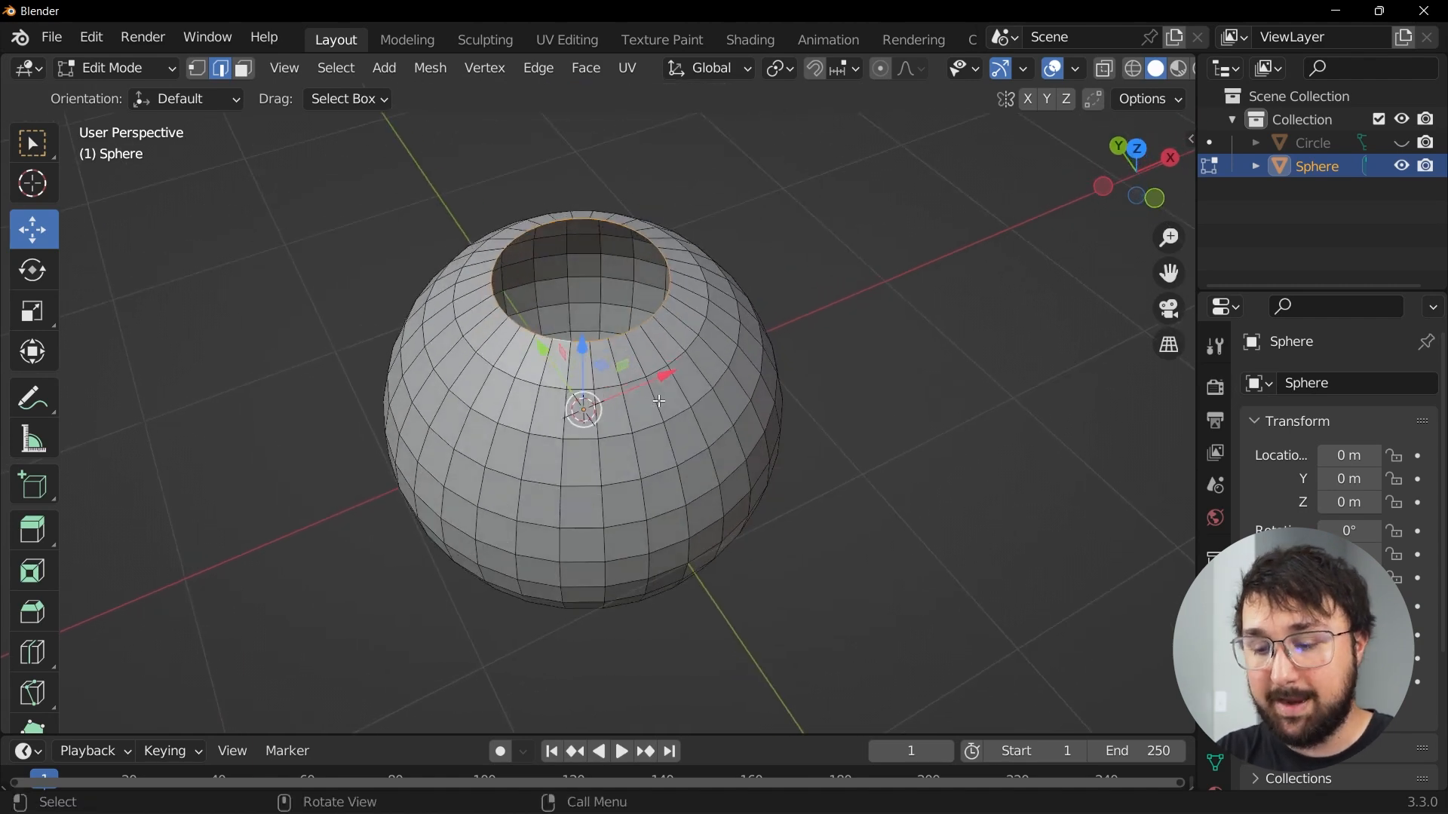
key("F3")
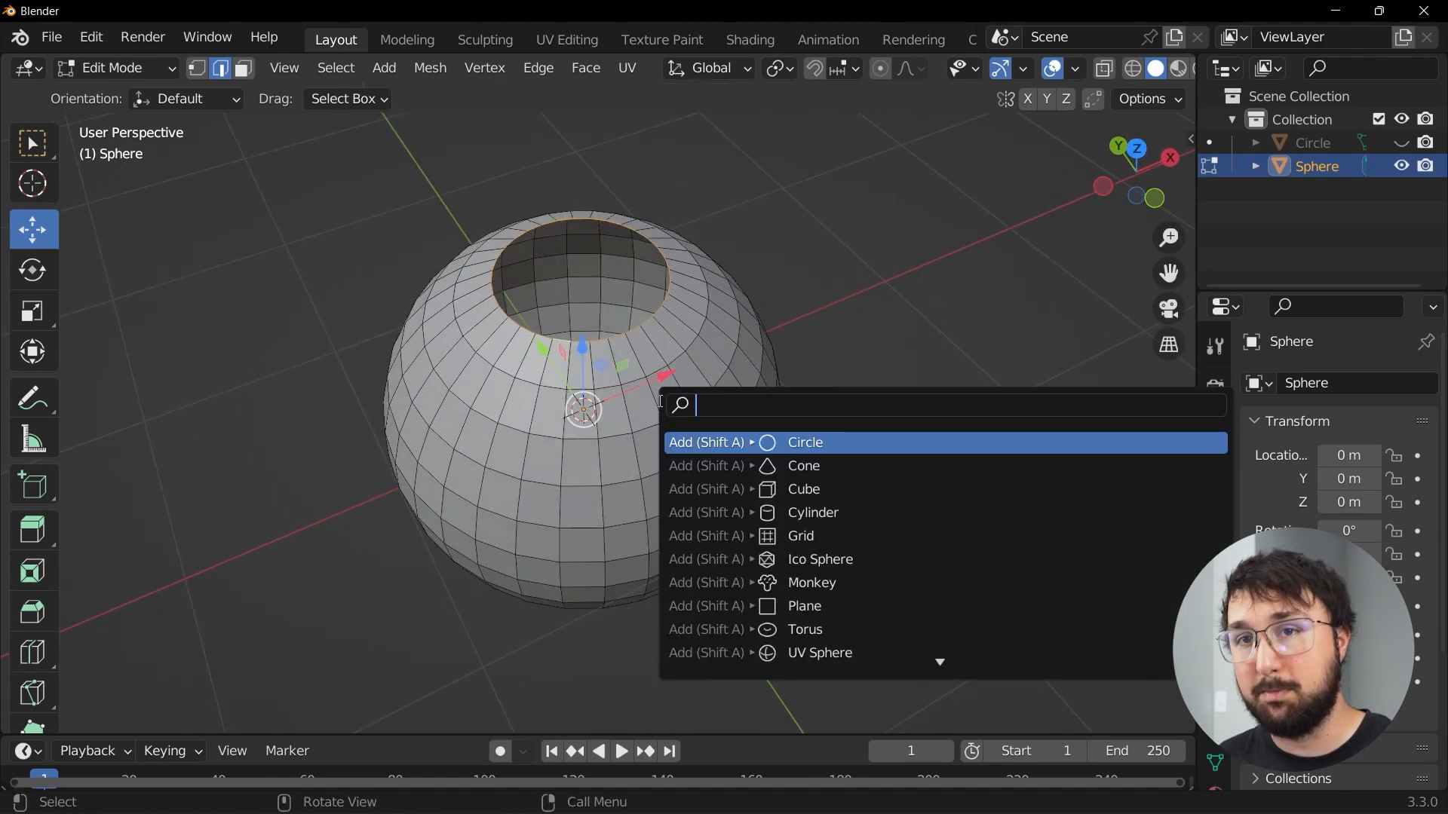
type("bridg")
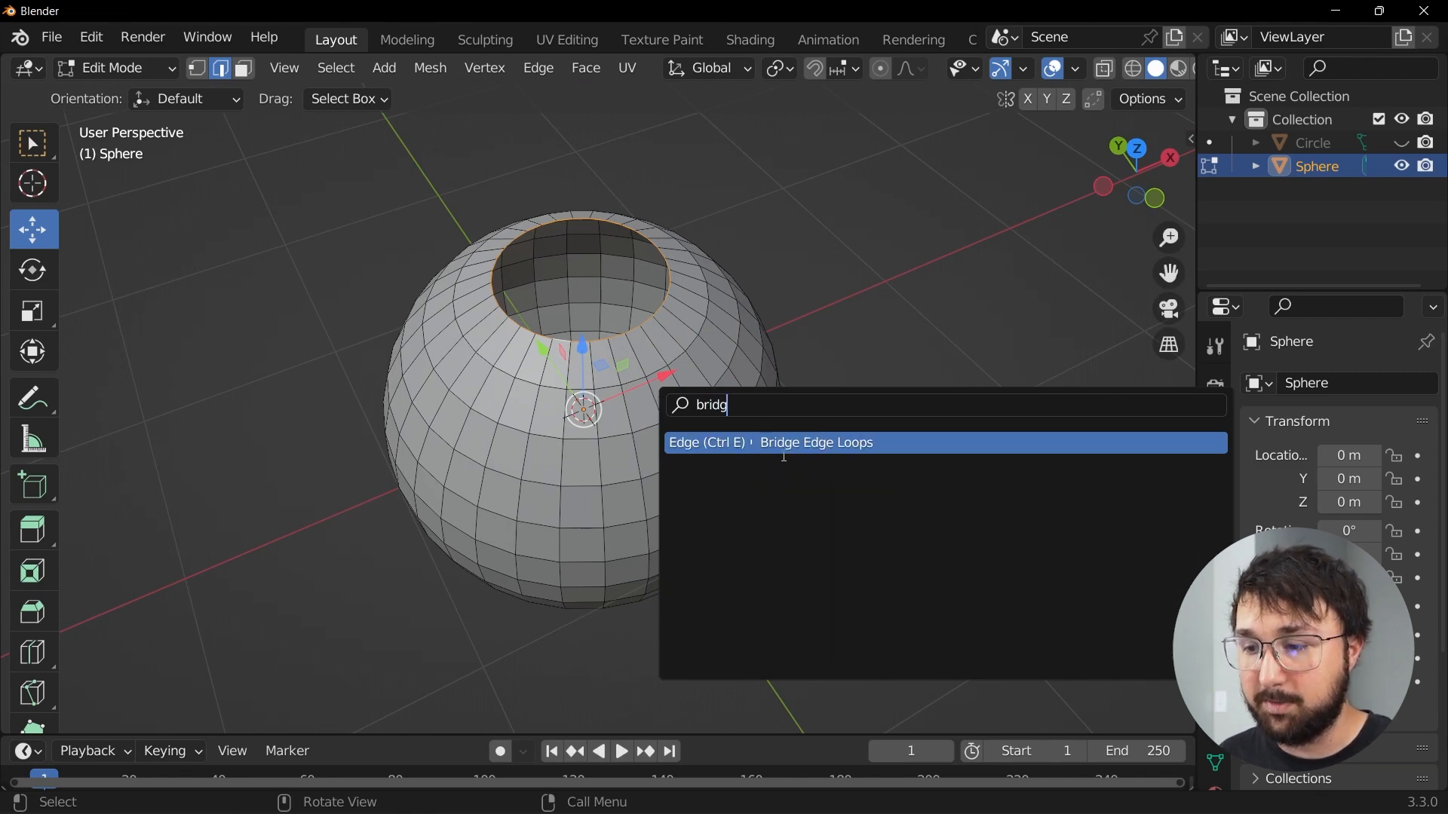
left_click(789, 443)
middle_click_drag(711, 359, 686, 422)
scroll(662, 472, "up", 3)
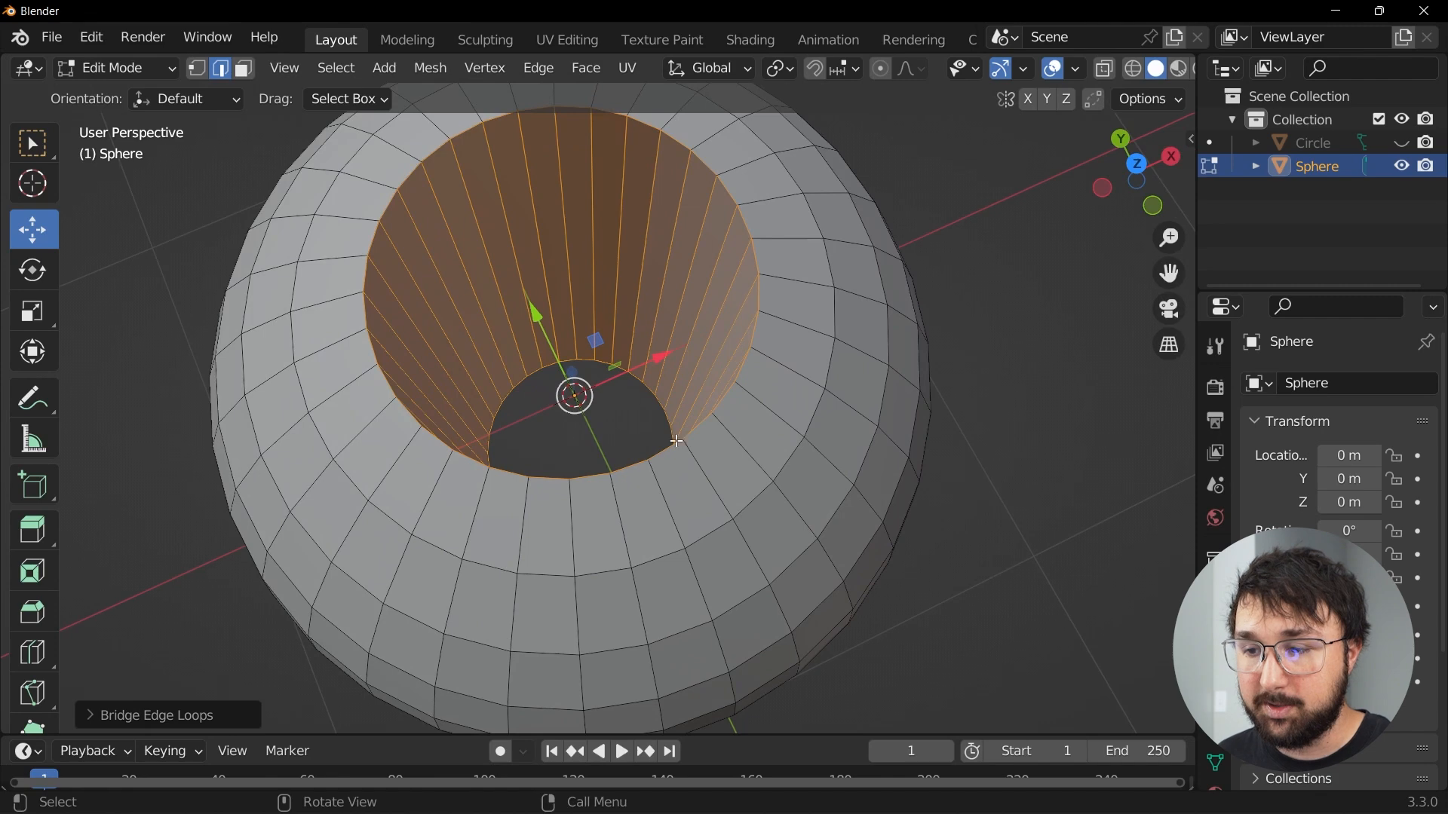
middle_click_drag(547, 278, 568, 215)
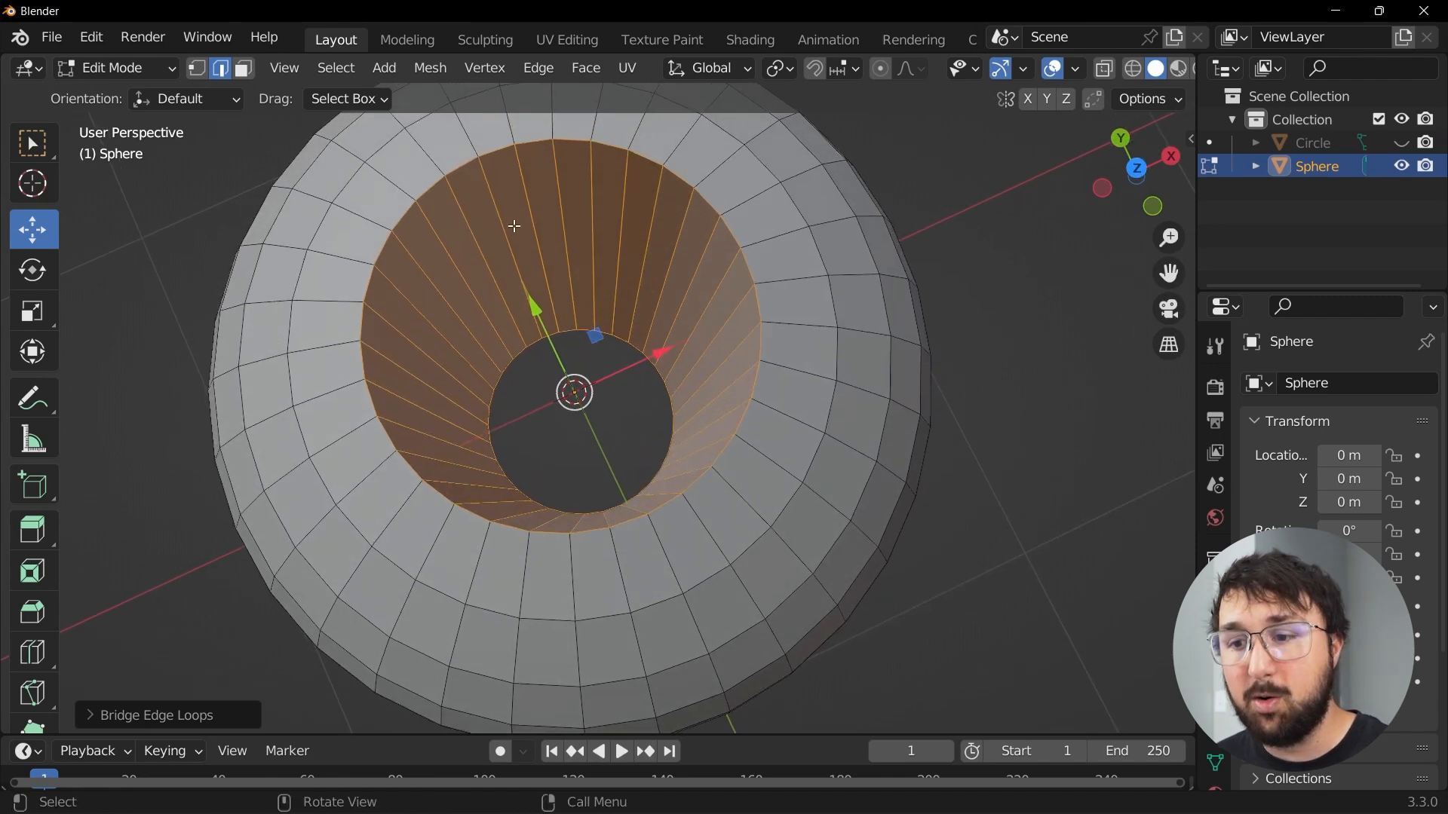
Step: Add 12 loop cuts around the wall of the tunnel through the sphere
left_click(32, 653)
left_click(567, 290)
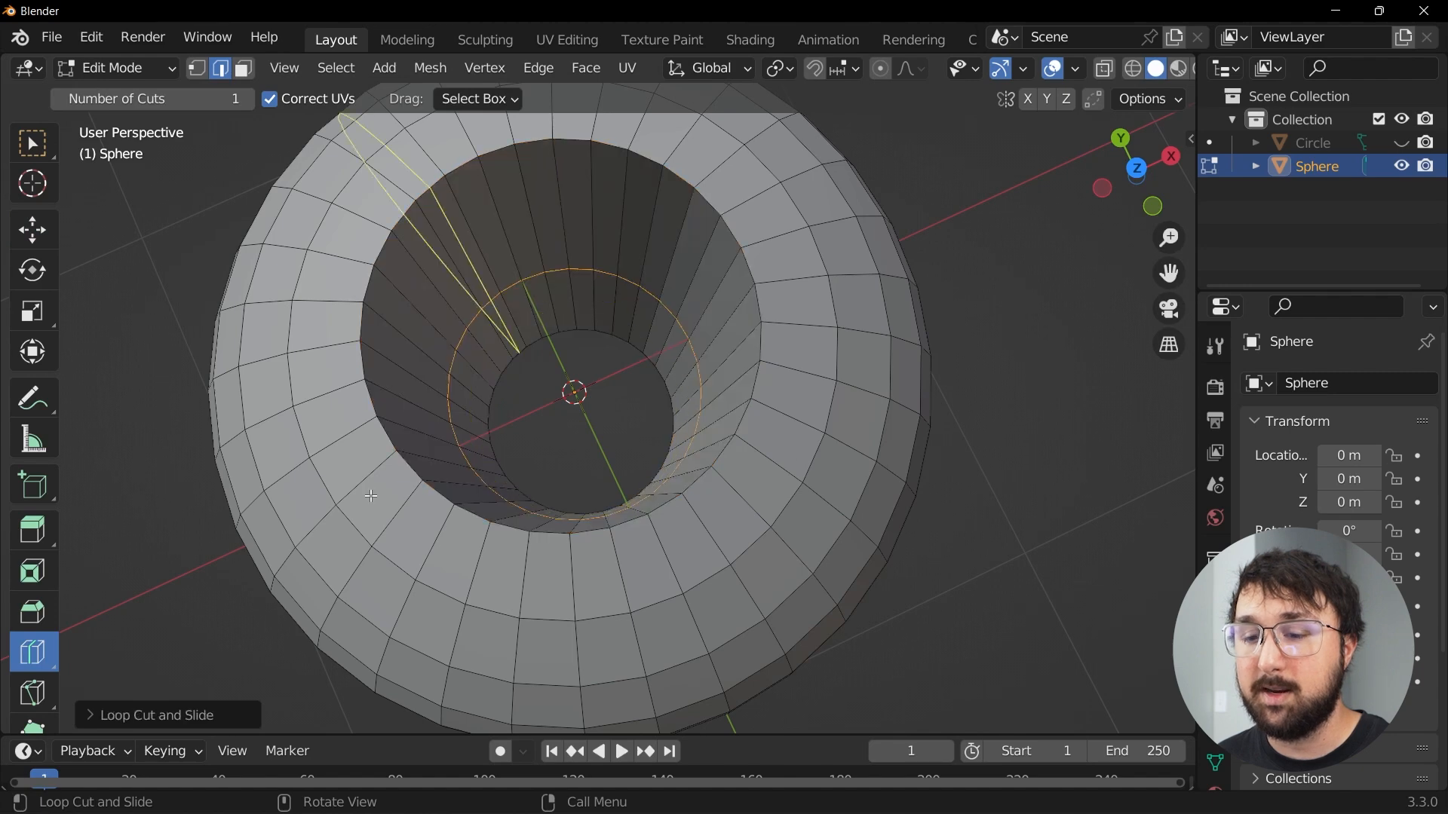
left_click(147, 720)
left_click_drag(315, 529, 361, 528)
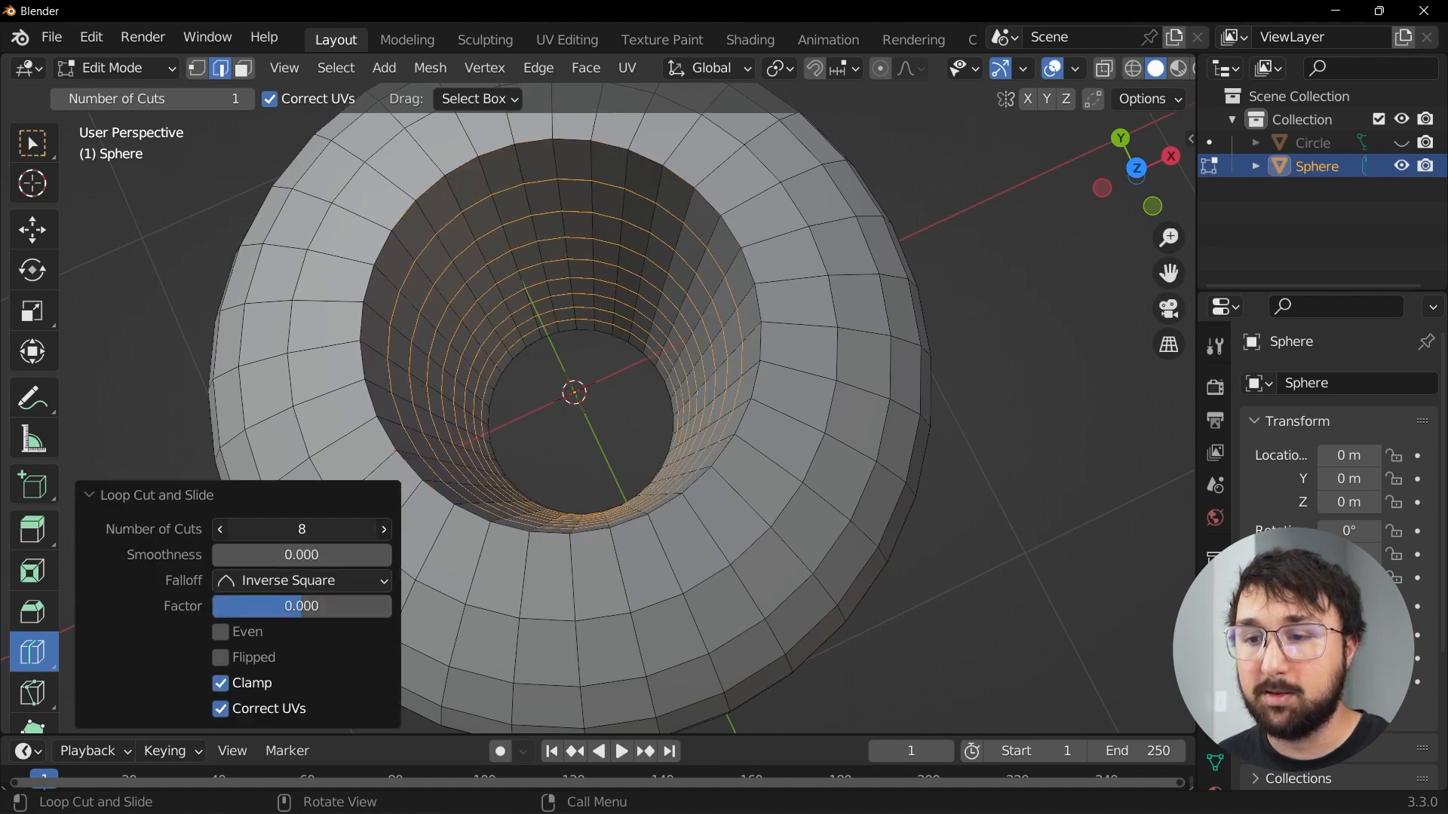
middle_click_drag(730, 451, 776, 283)
mouse_move(305, 524)
left_mouse_down()
mouse_move(334, 524)
mouse_move(308, 518)
left_mouse_up()
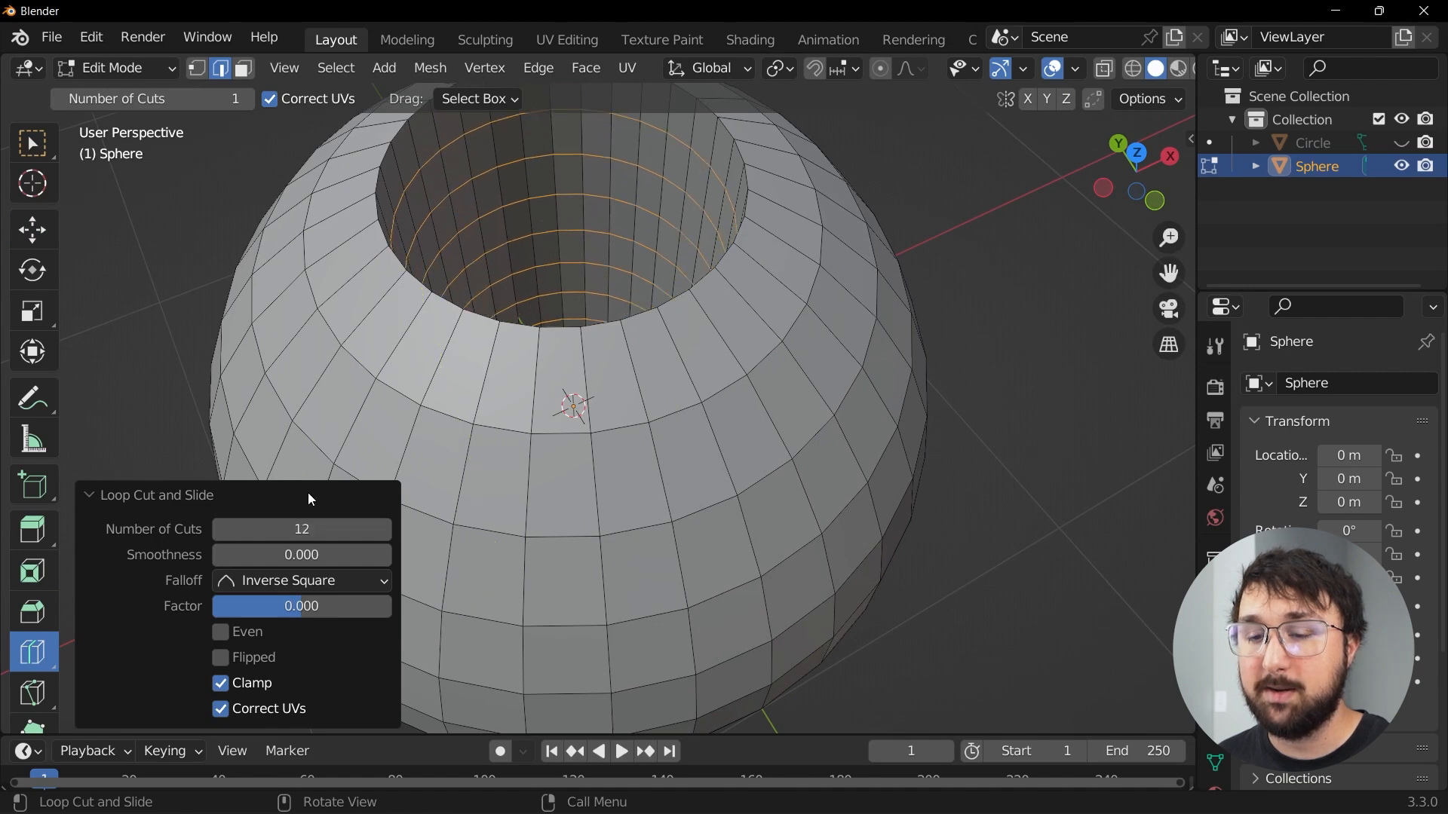
left_click(92, 495)
left_click(33, 236)
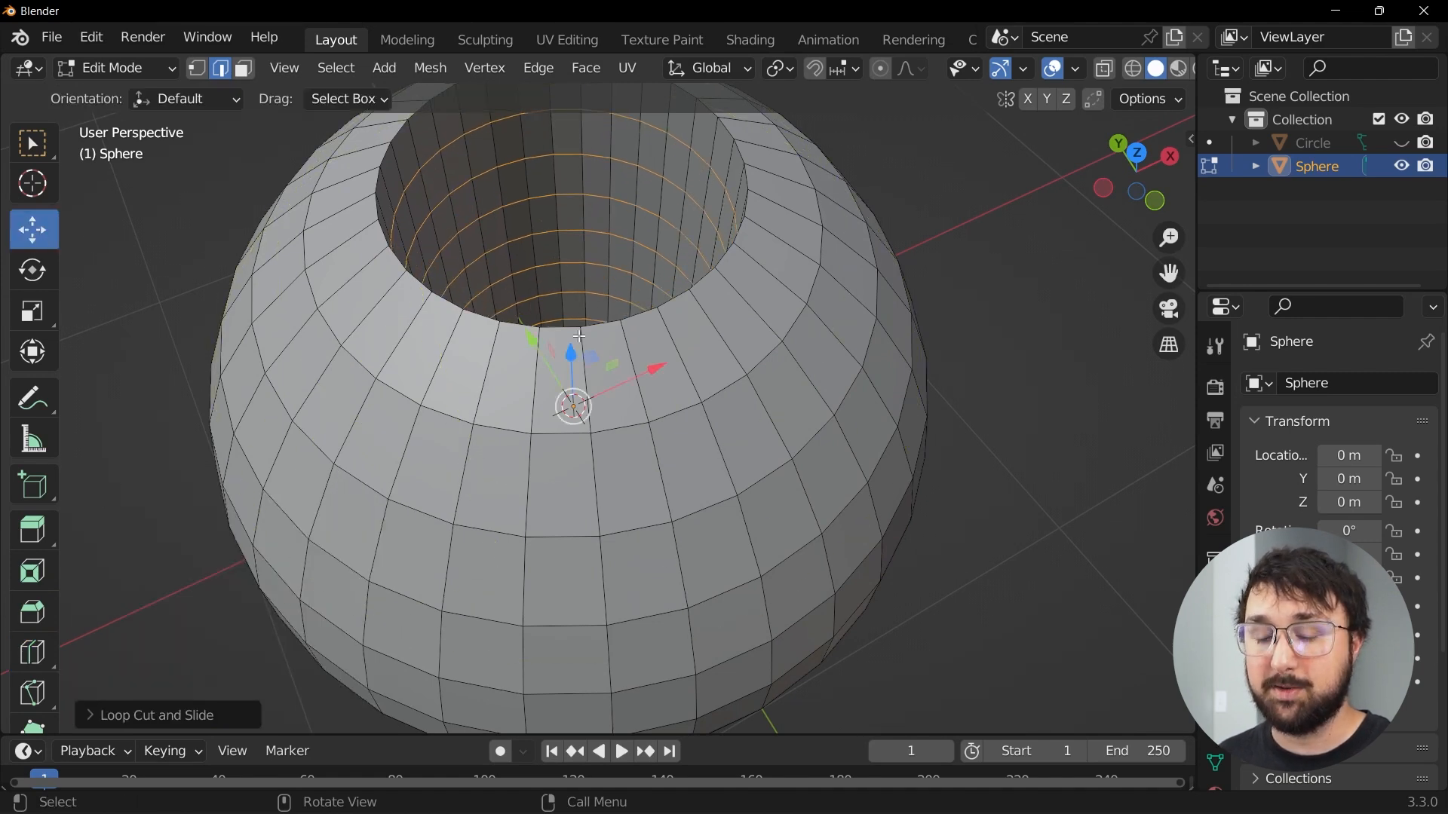
Step: Select the sphere's entire mesh in Edit Mode and examine the outer surface and tunnel from several angles
key("Tab")
key("Tab")
key("a")
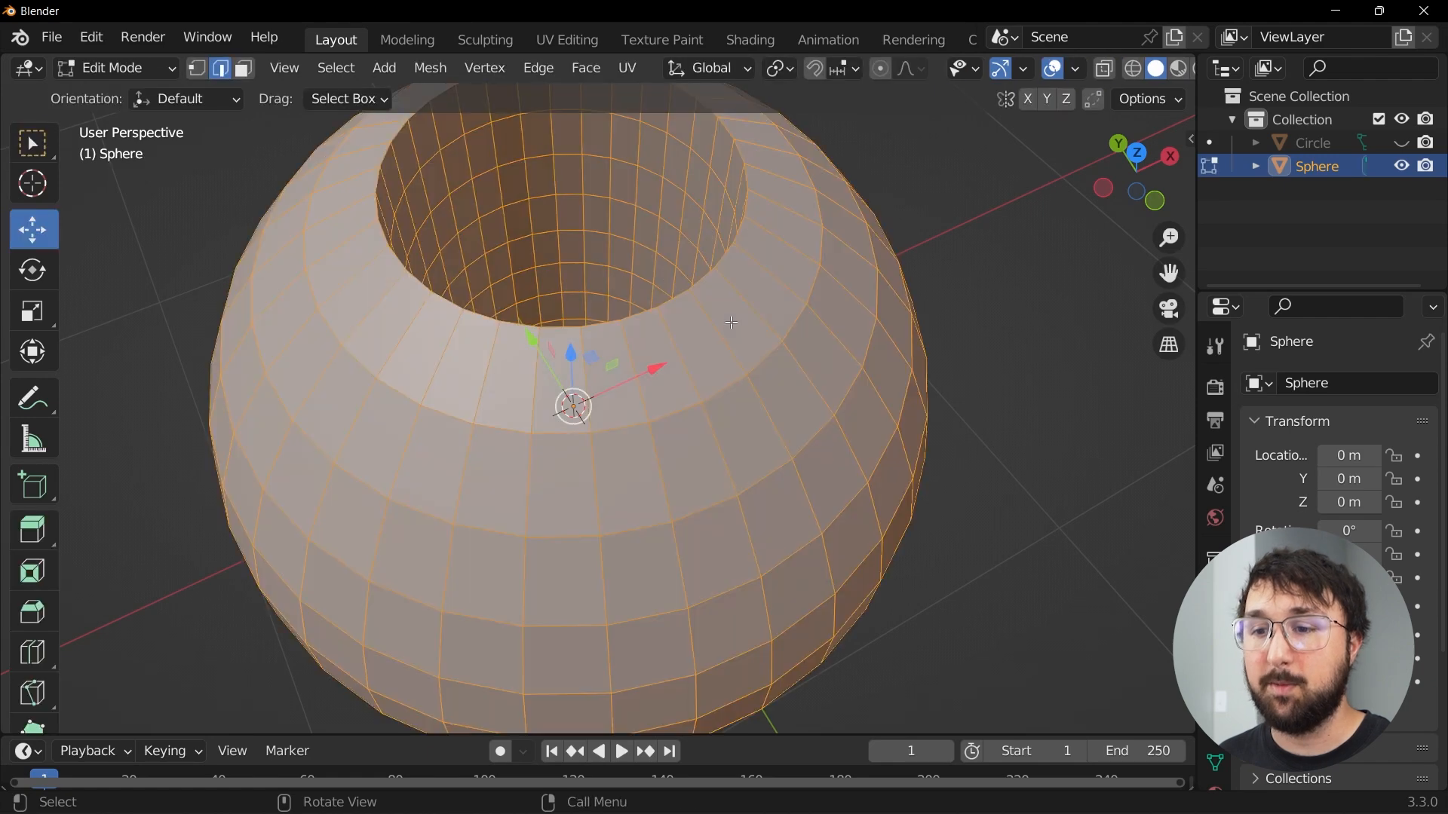
middle_click_drag(735, 316, 647, 333)
middle_click_drag(569, 419, 573, 445)
middle_click_drag(679, 378, 690, 279)
scroll(722, 443, "down", 4)
middle_click_drag(720, 415, 714, 369)
key("Tab")
key("Tab")
middle_click_drag(720, 475, 716, 410)
scroll(713, 453, "up", 1)
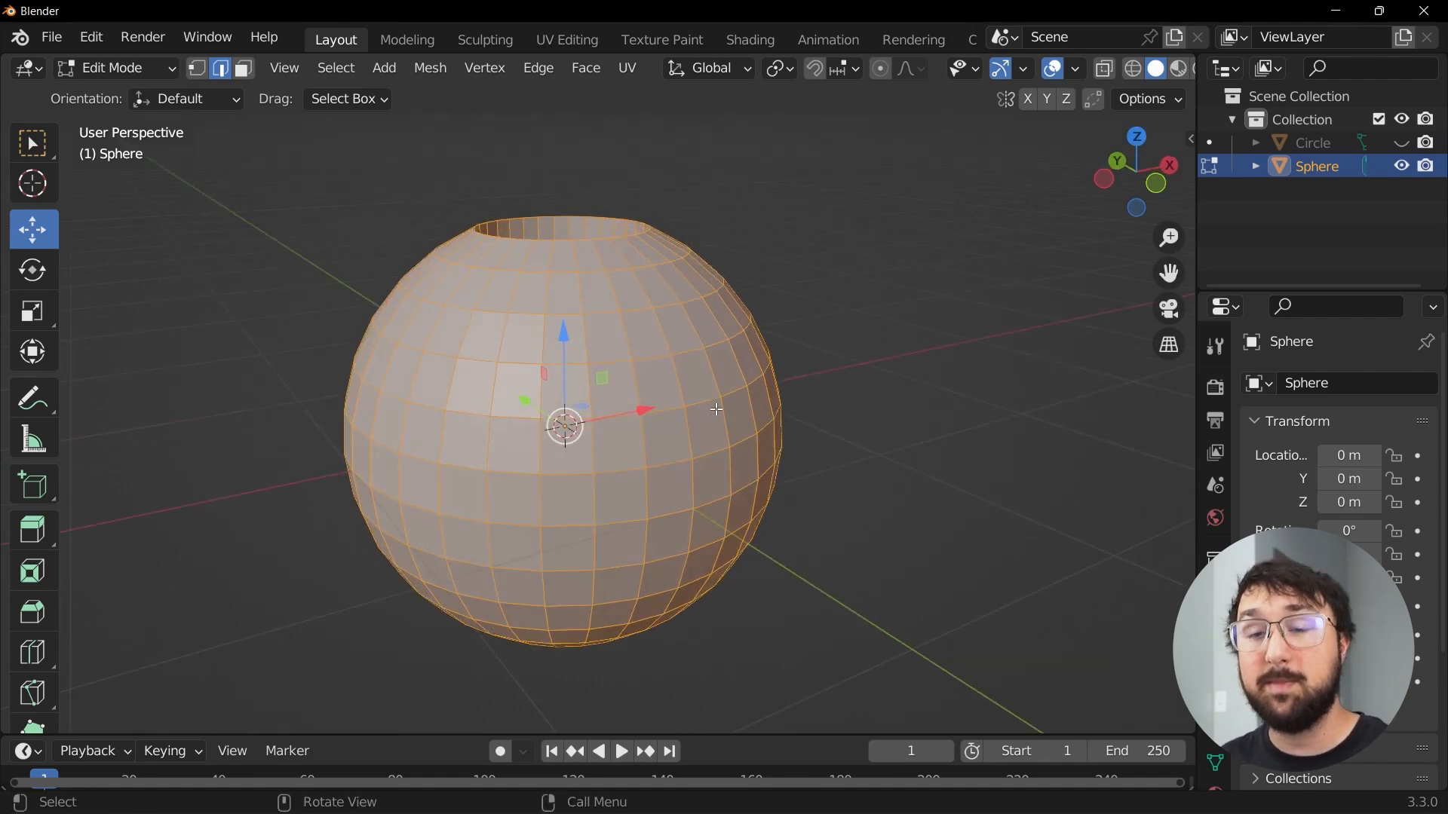
Step: Select every other horizontal ring of faces around the sphere's outer surface, from the bottom to the top
middle_click_drag(789, 414, 866, 372)
scroll(875, 368, "up", 2)
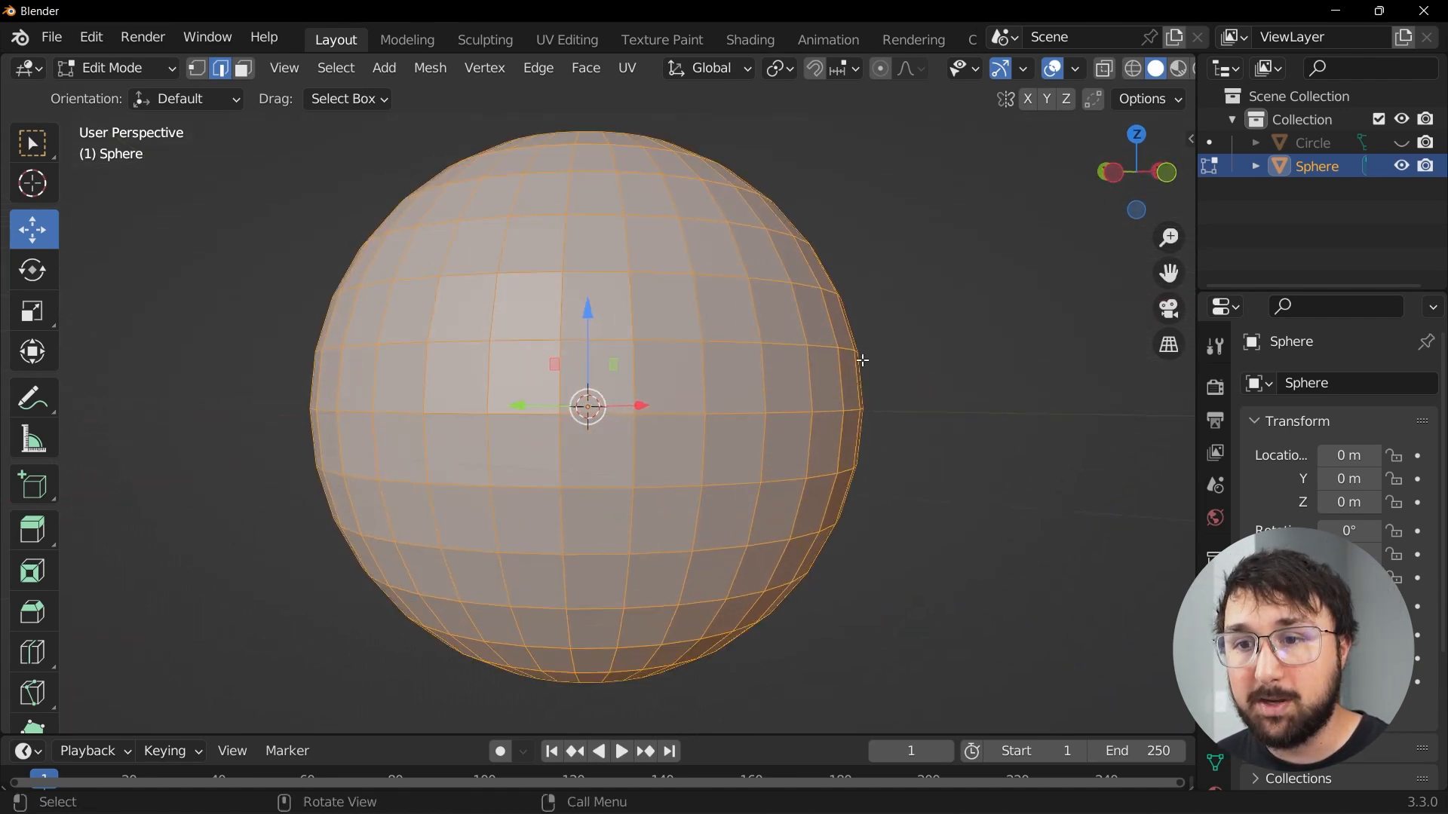
left_click(243, 68)
middle_click_drag(648, 257, 658, 277)
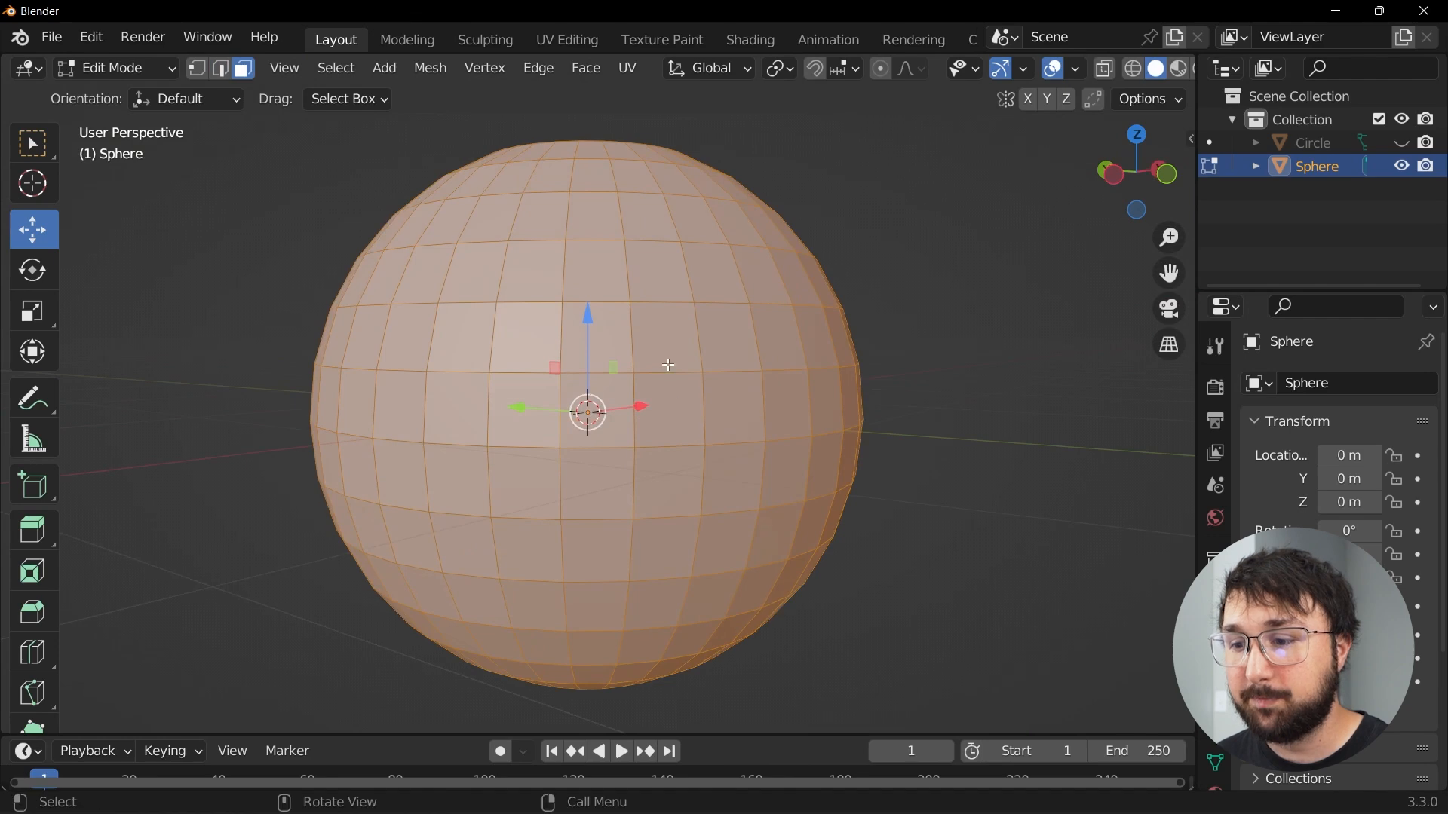
left_click(696, 343, "alt")
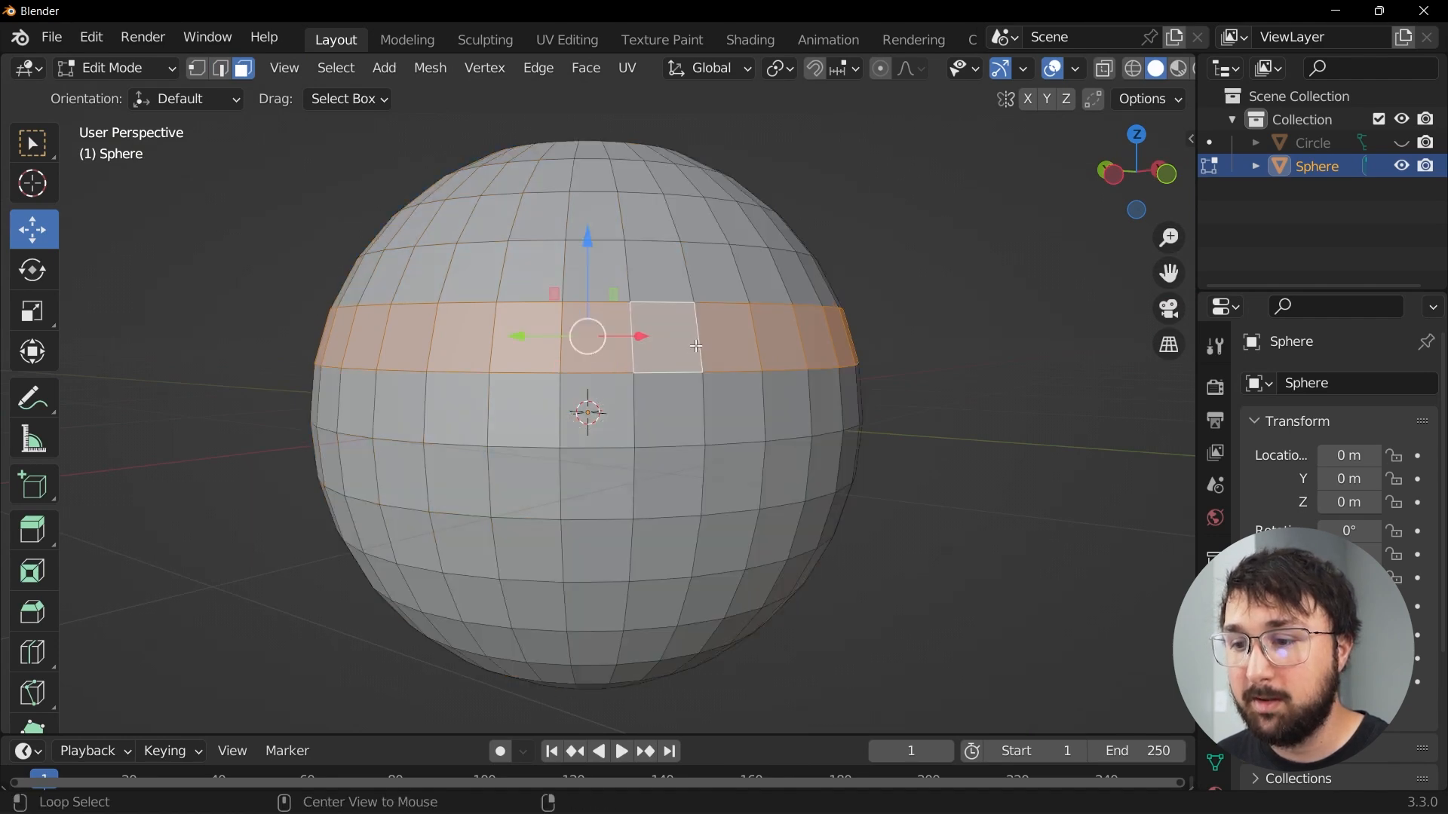
left_click(704, 484, "alt+shift")
middle_click_drag(705, 485, 674, 479)
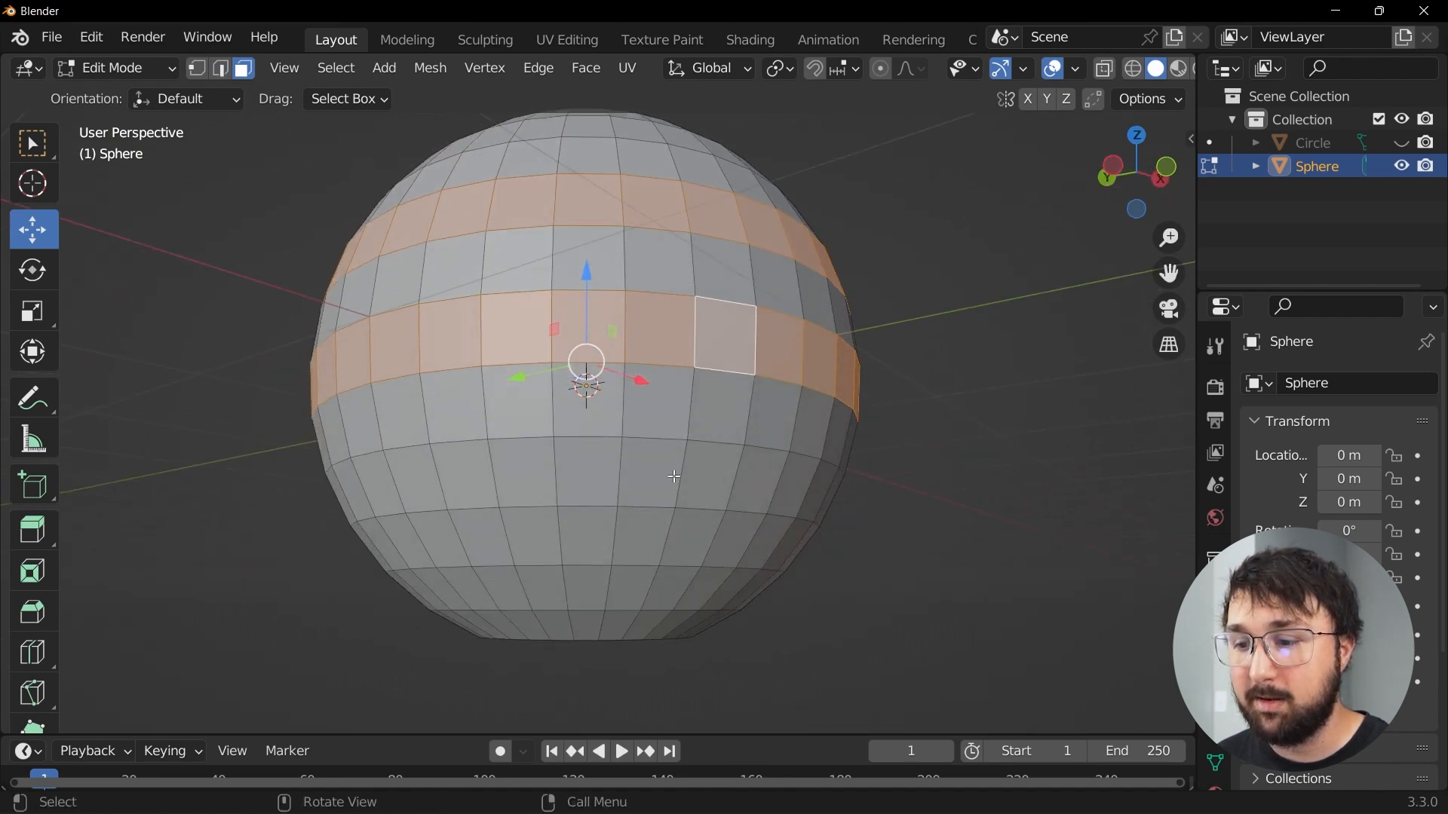
left_click(675, 479, "alt+shift")
left_click(653, 601, "alt+shift")
middle_click_drag(657, 257, 682, 281)
left_click(669, 286, "alt+shift")
Step: Set the pivot to Individual Origins, extrude the selected face rings and scale them inward to form grooves around the sphere
left_click(785, 70)
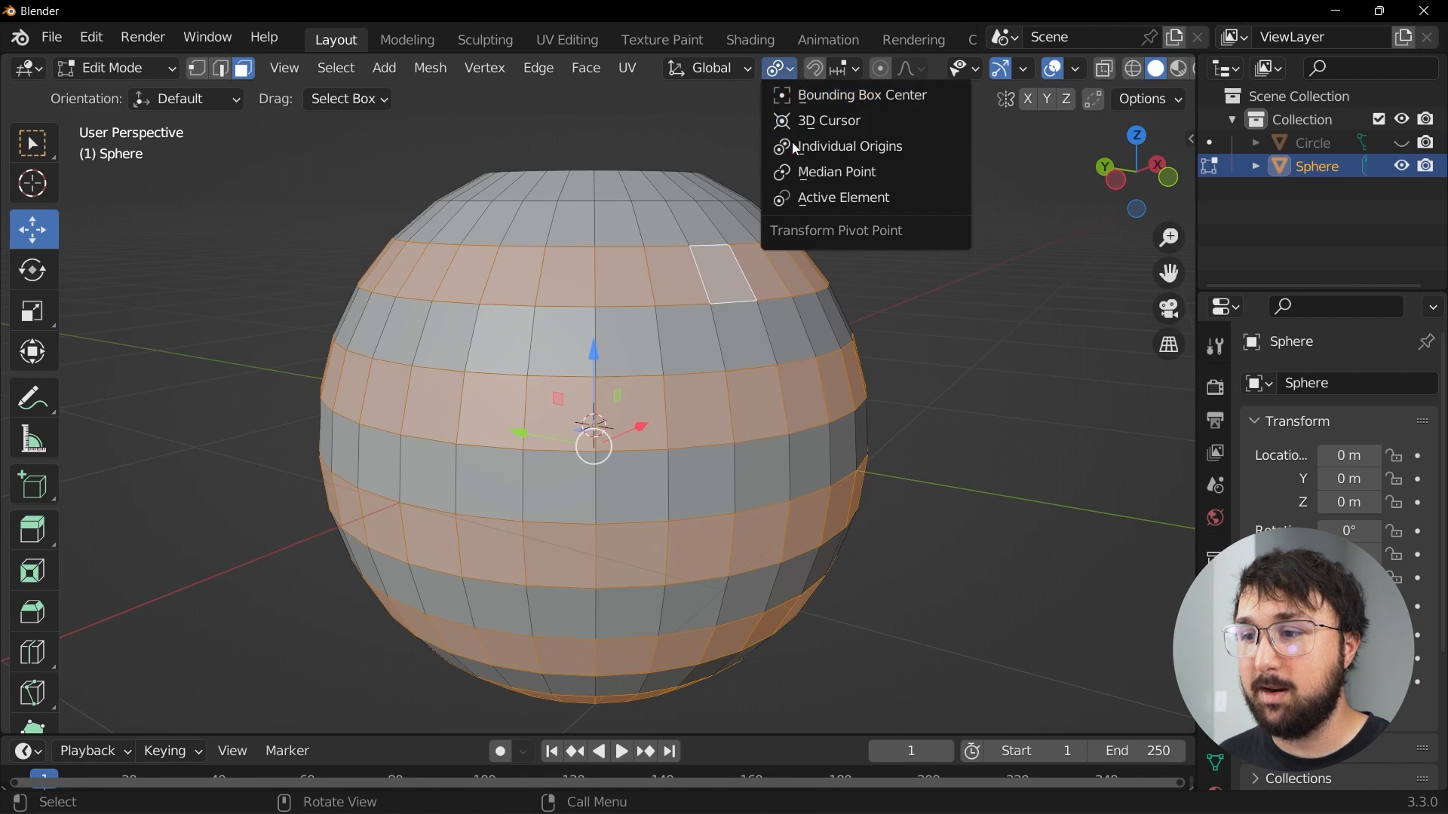
left_click(811, 146)
key("e")
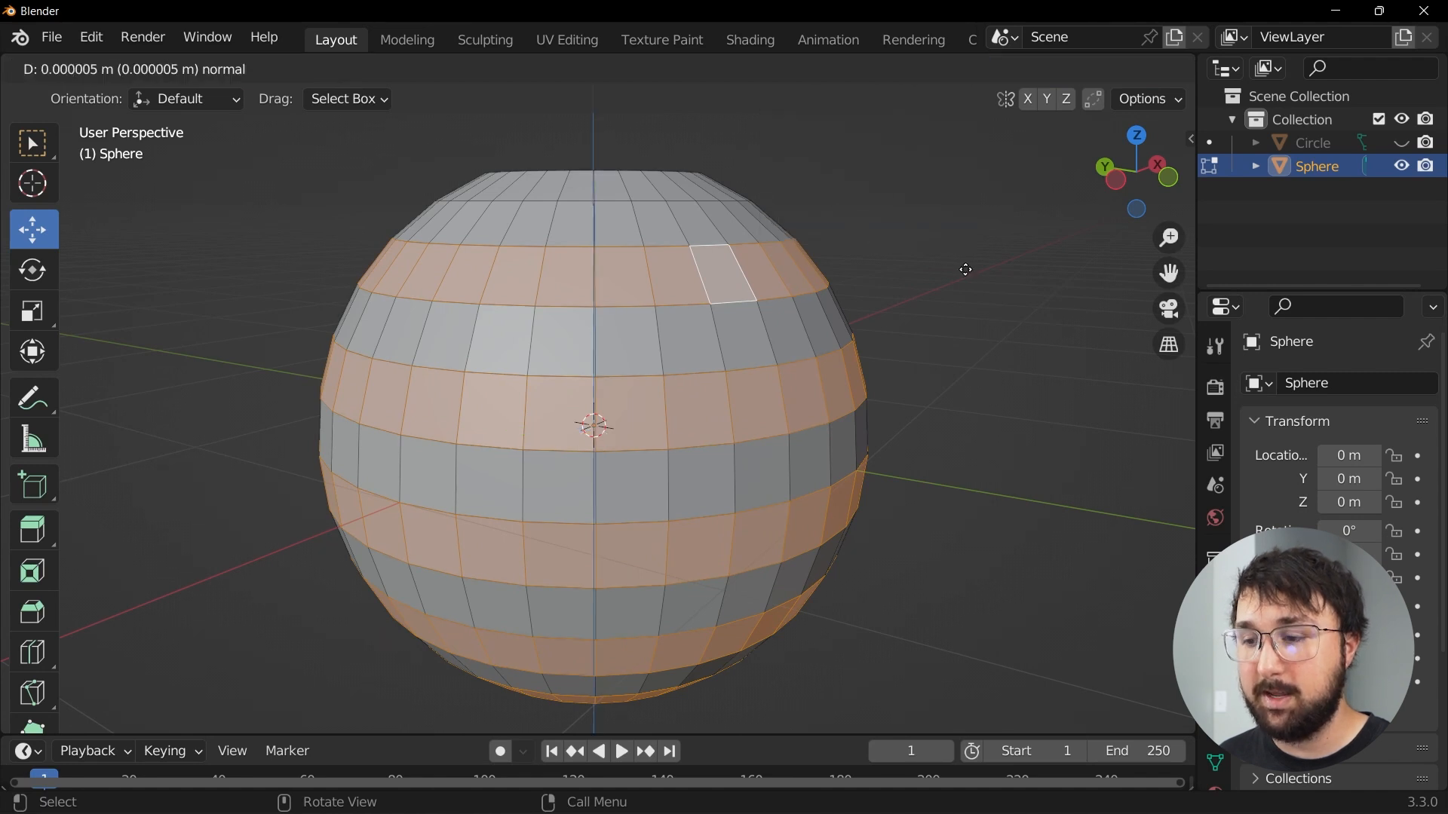
key("s")
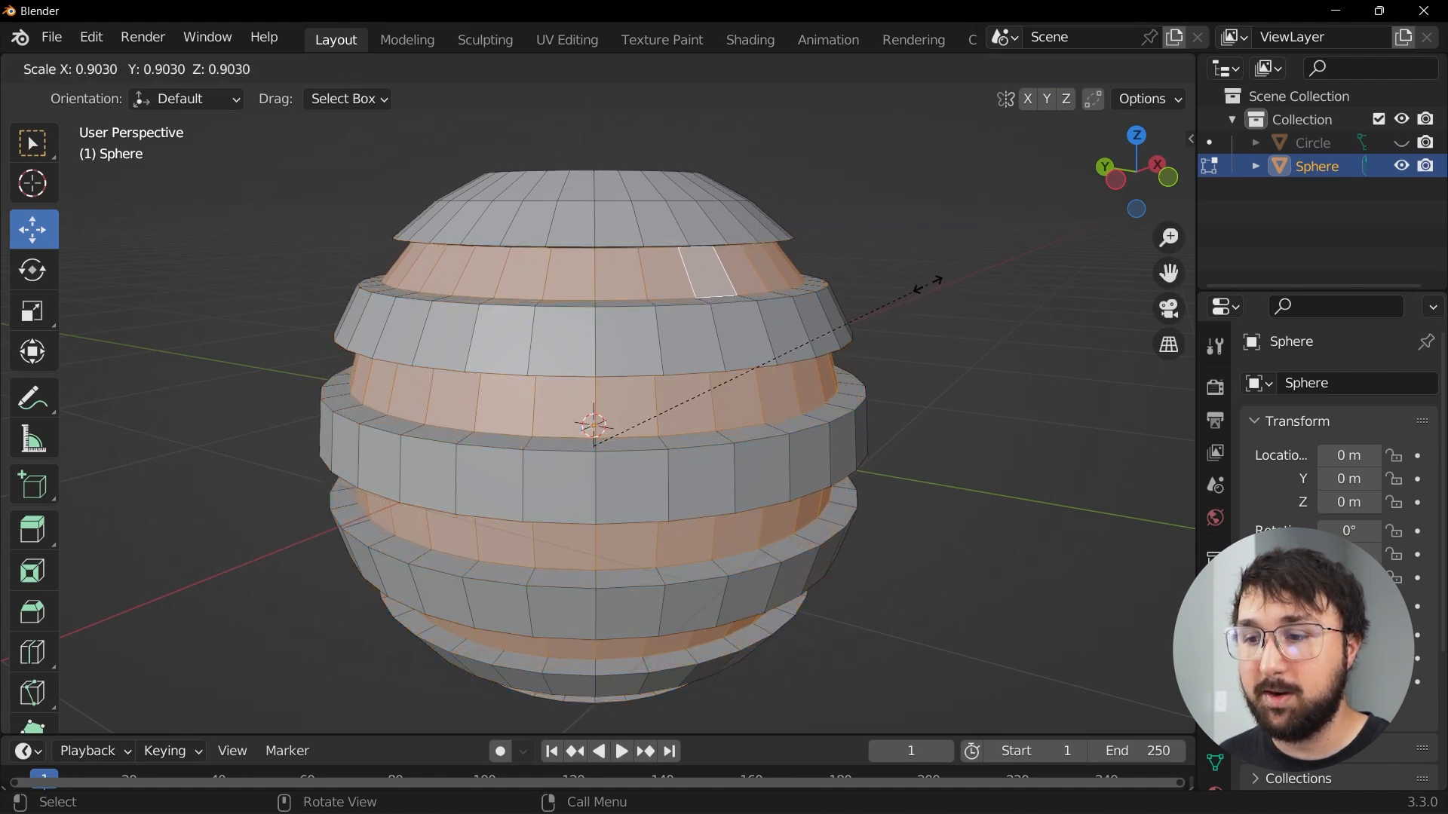
left_click(893, 295)
key("Tab")
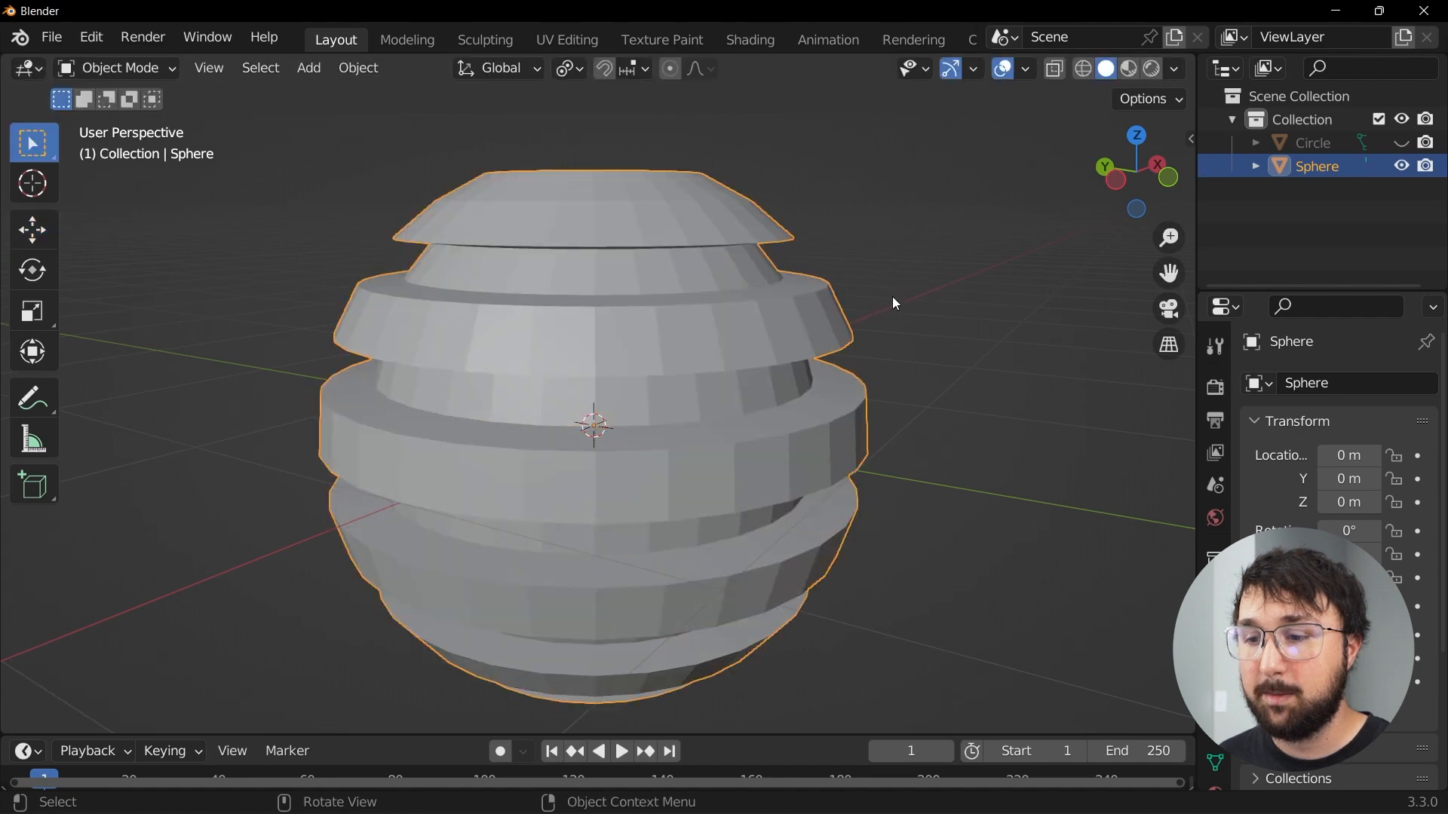
Step: Add a Bevel modifier with 6 segments to the grooved sphere and shade it smooth
left_click(1215, 623)
left_click(1364, 385)
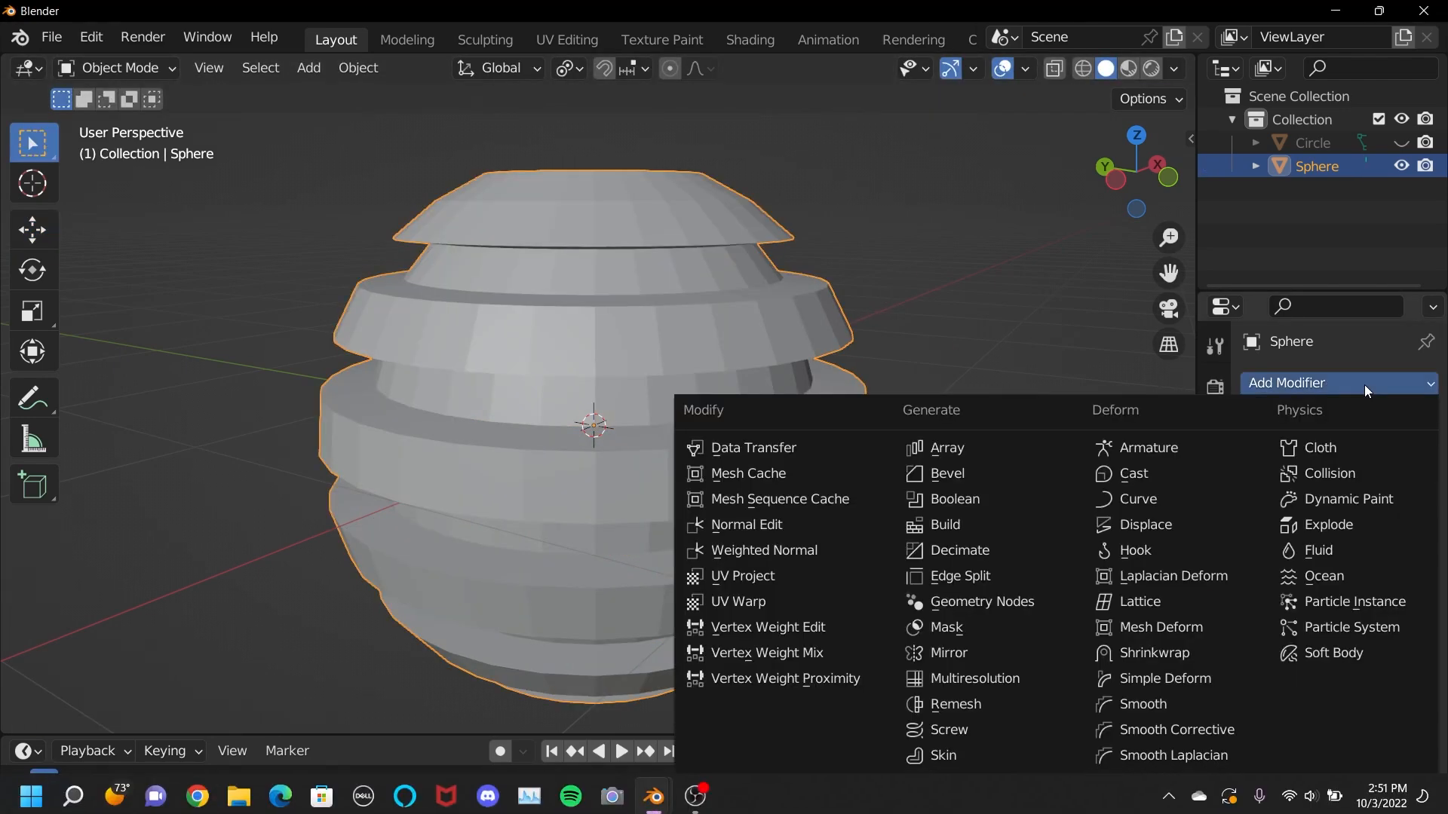
left_click(957, 482)
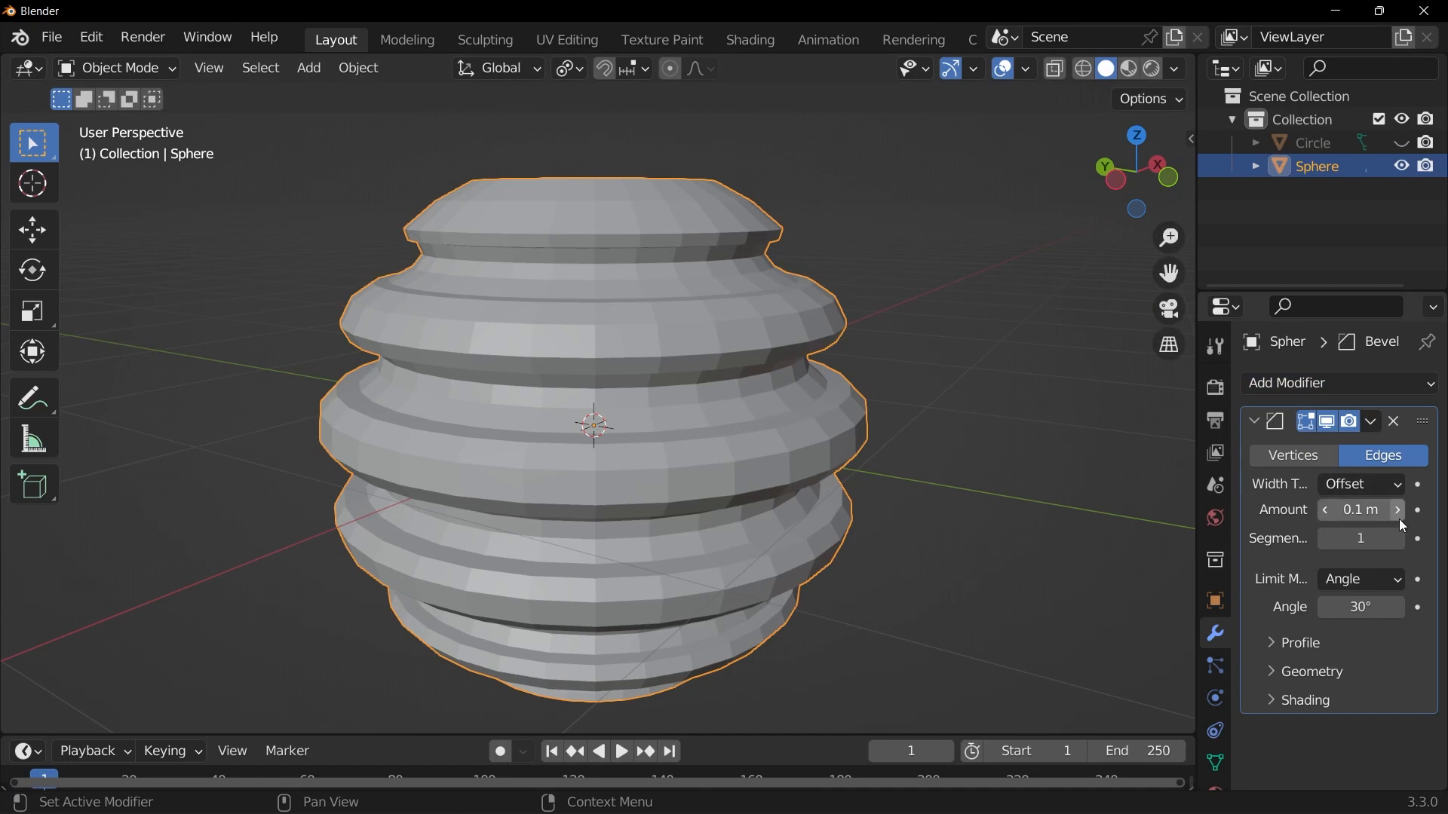
mouse_move(1327, 538)
left_mouse_down()
mouse_move(1353, 538)
mouse_move(1327, 528)
left_mouse_up()
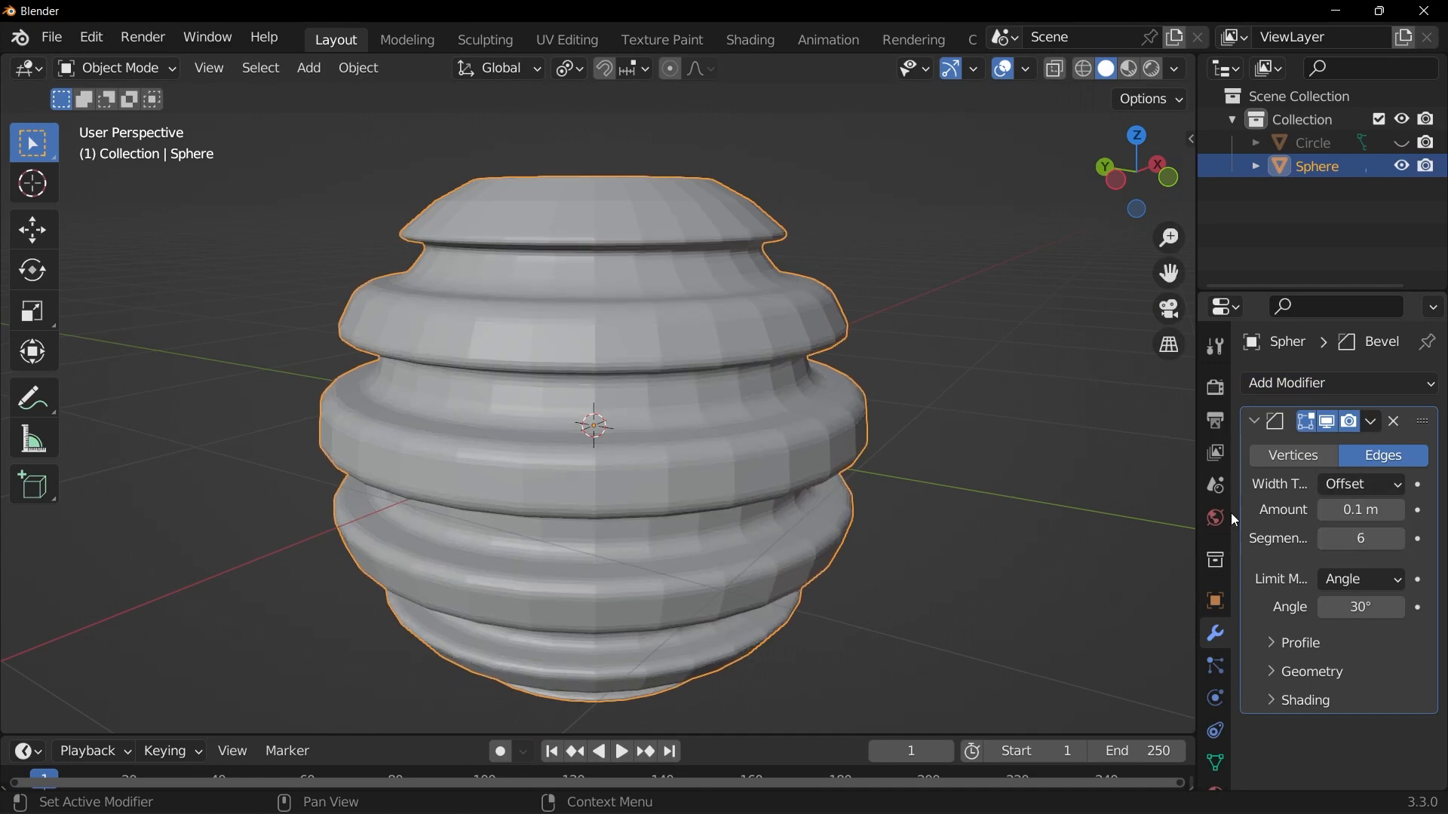
right_click(862, 314)
left_click(860, 311)
Step: Unhide the rippled disc around the grooved sphere
mouse_move(671, 426)
middle_mouse_down()
mouse_move(609, 433)
mouse_move(650, 460)
mouse_move(630, 508)
mouse_move(679, 453)
middle_mouse_up()
scroll(667, 418, "down", 10)
scroll(630, 508, "up", 6)
left_click(1401, 143)
middle_click_drag(735, 540, 685, 483)
middle_click_drag(663, 424, 712, 409)
Step: Add a Bezier circle curve at the centre of the disc
key("shift+a")
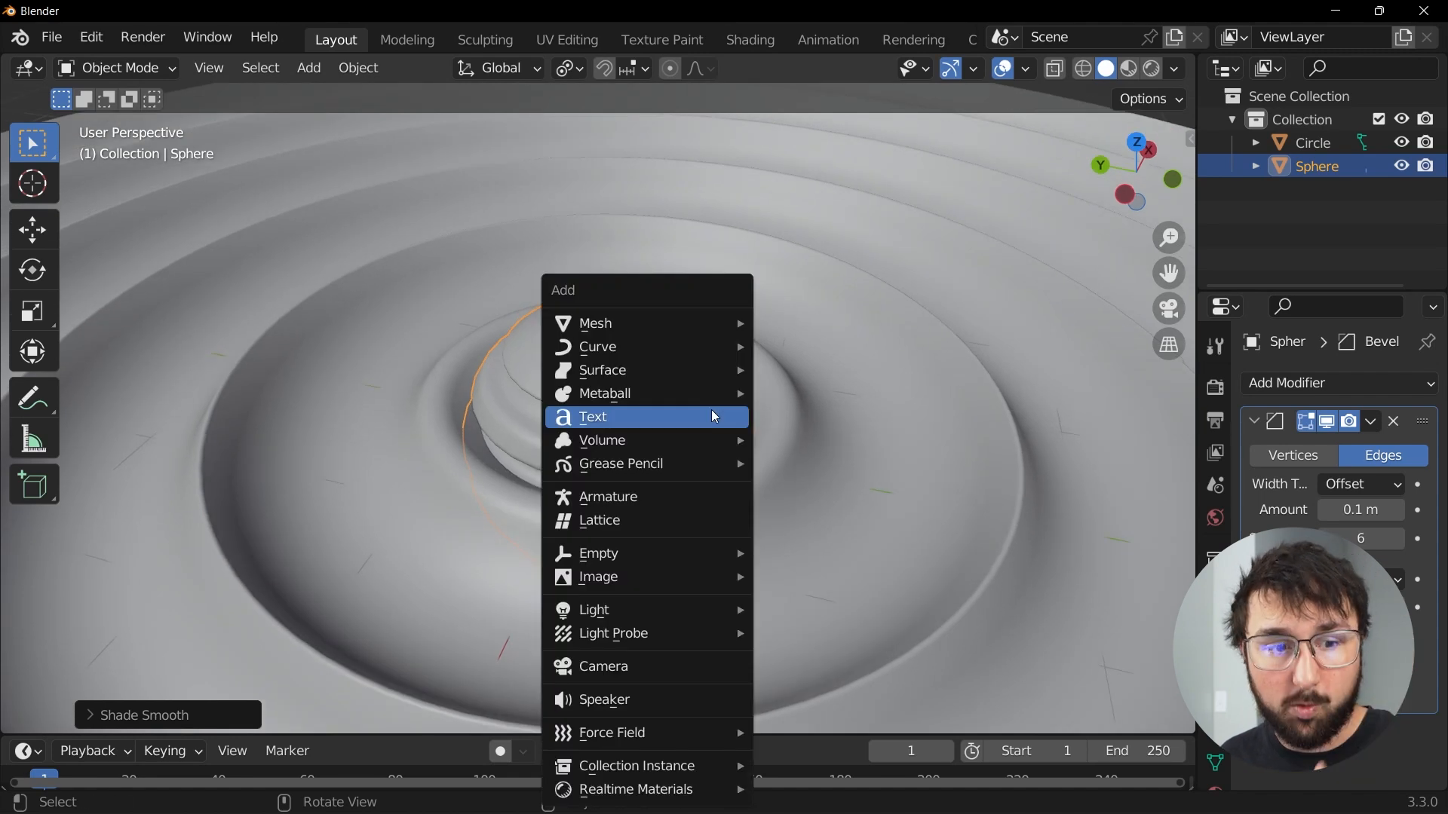
mouse_move(713, 345)
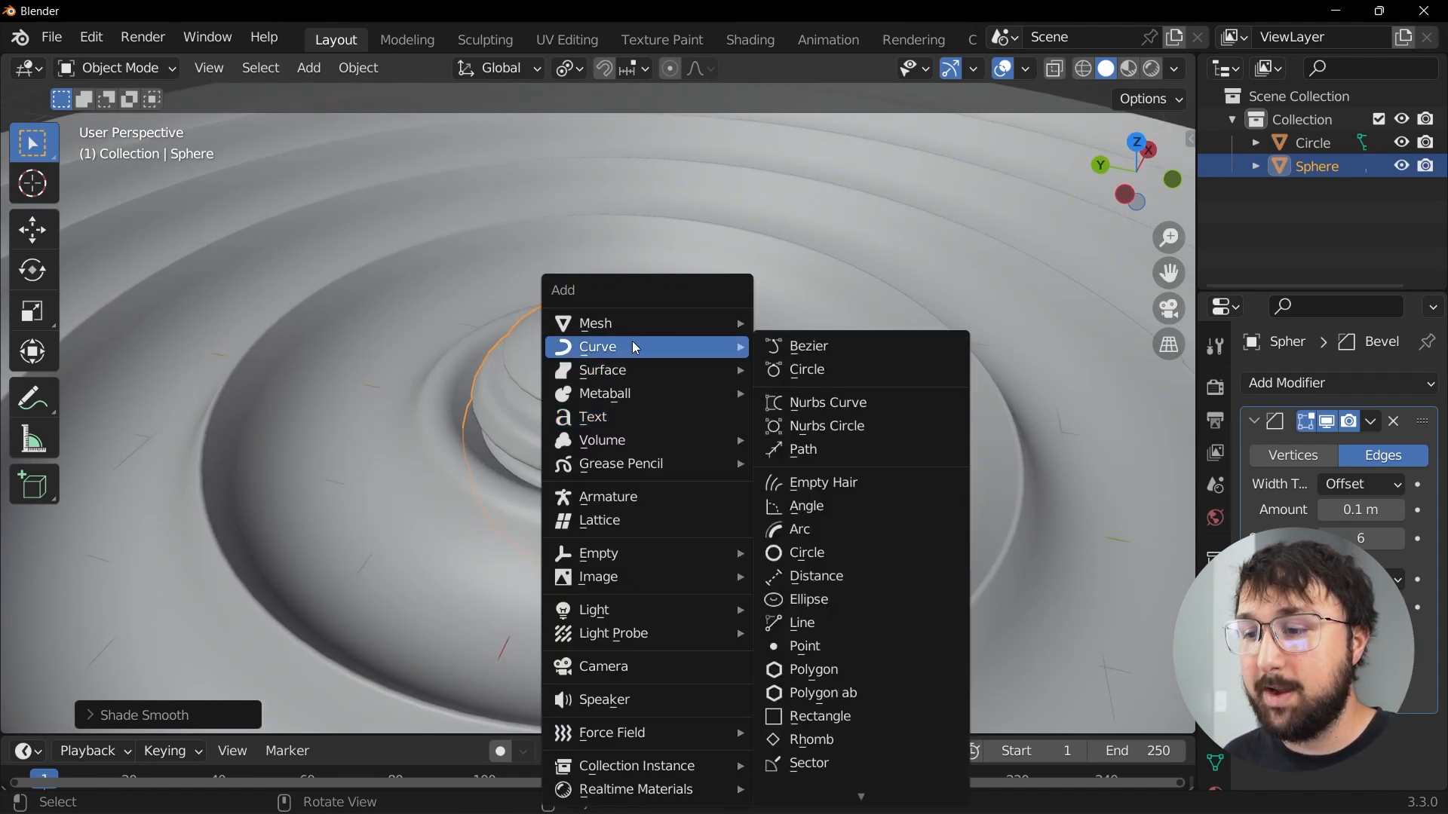
left_click(837, 374)
Step: Give the sphere a Follow Path constraint with the BezierCircle as its target
middle_click_drag(795, 447, 733, 347)
left_click(663, 494)
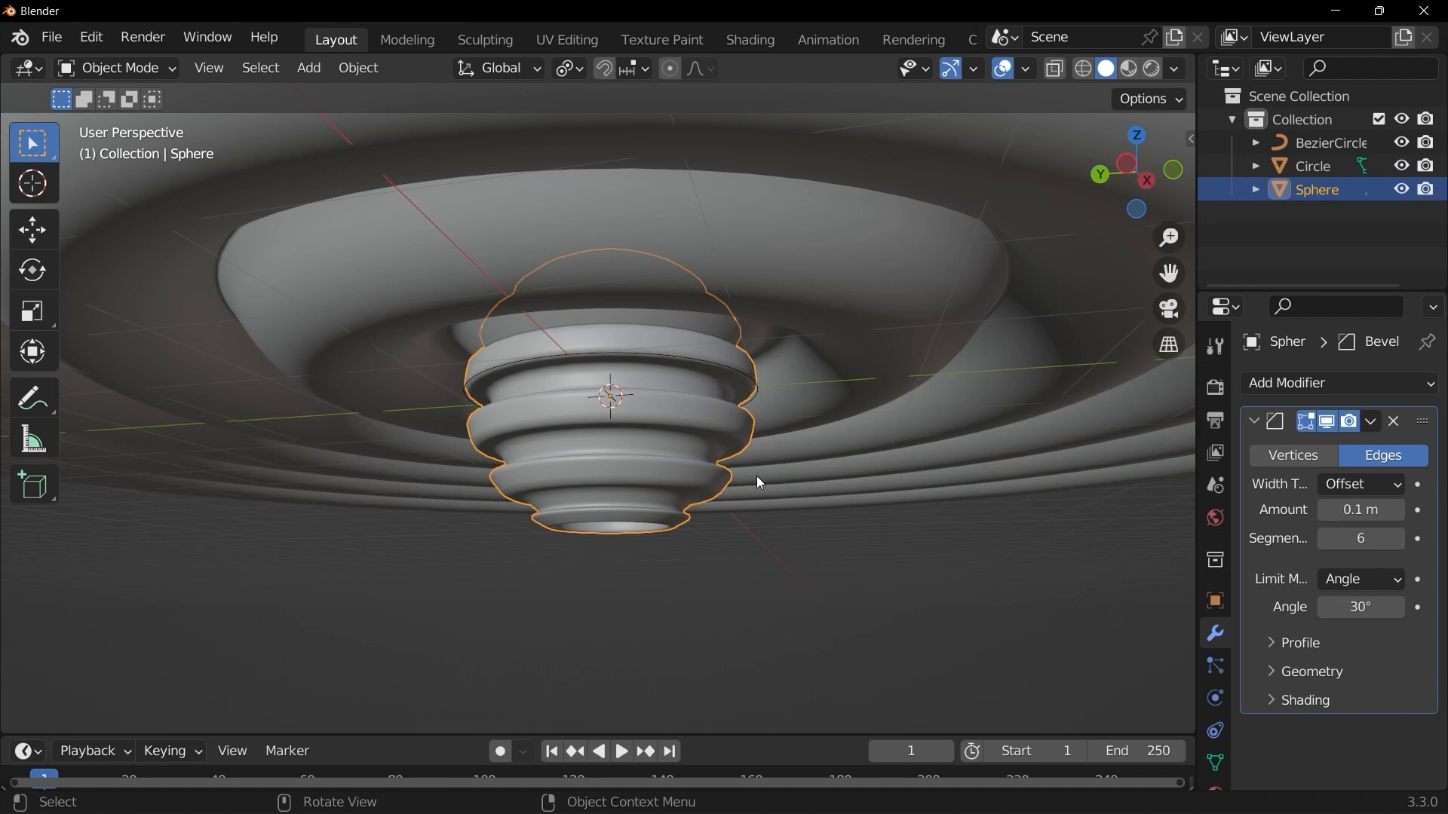
left_click(1215, 732)
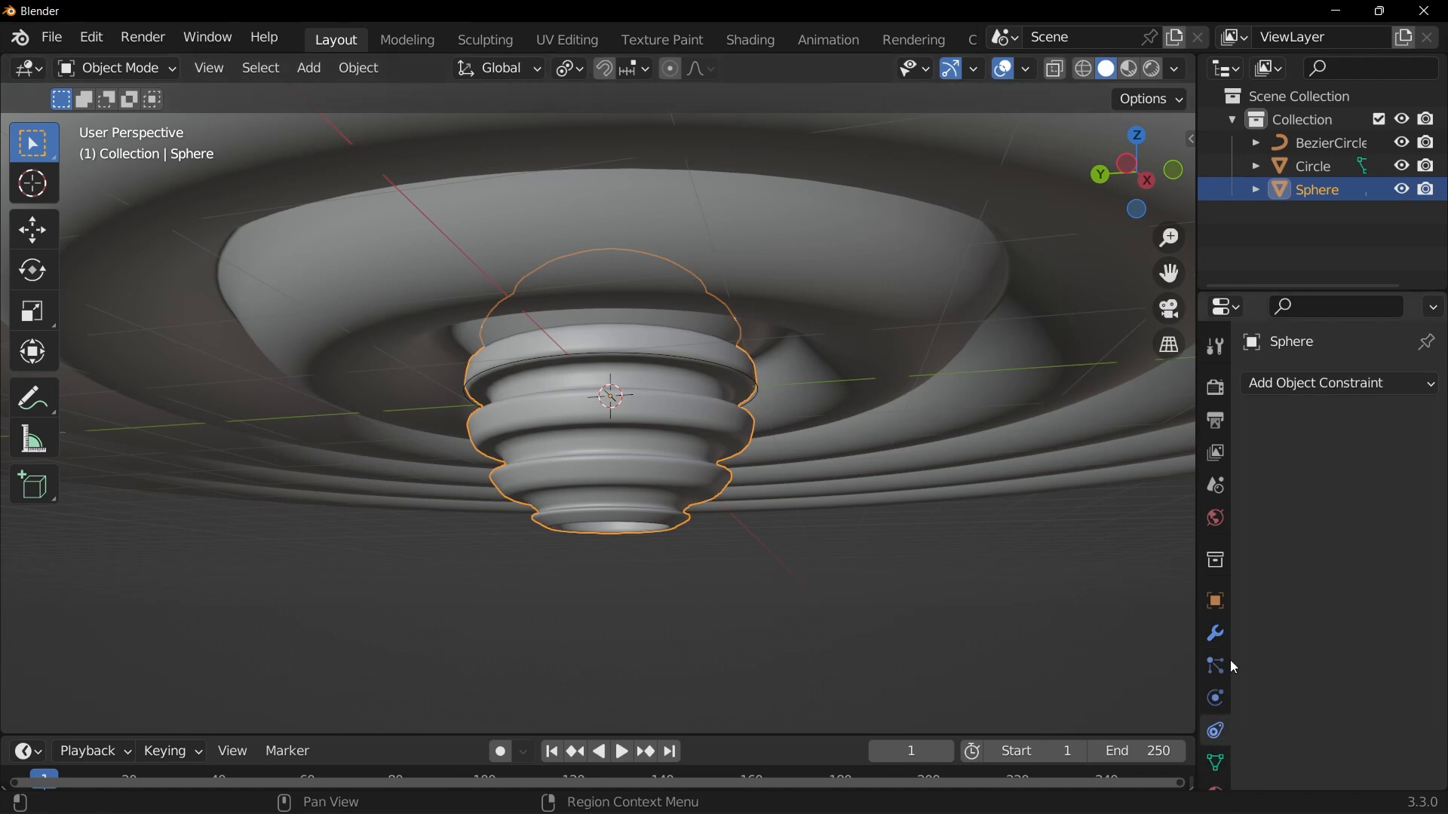
left_click(1316, 385)
left_click(1357, 551)
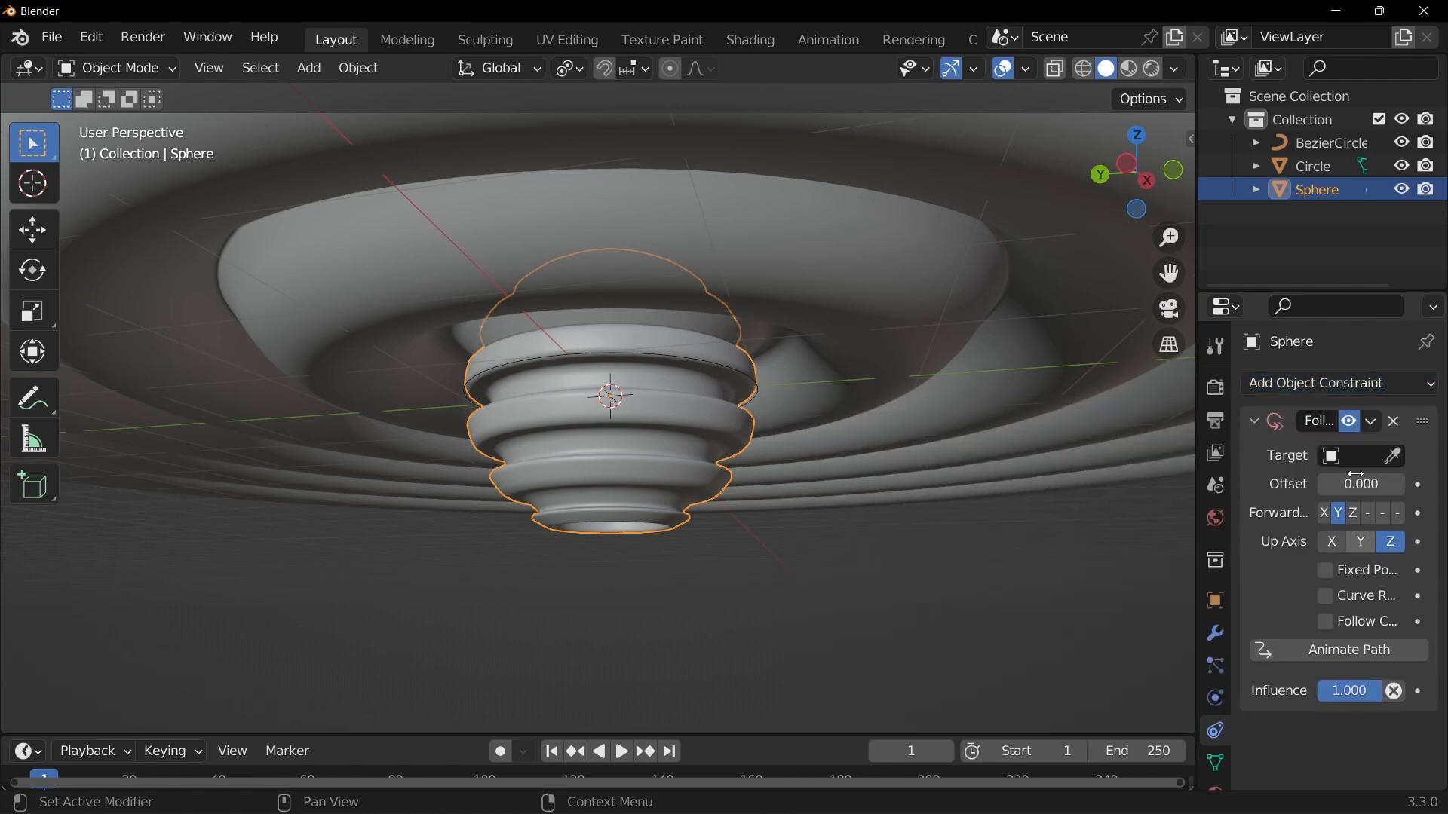
left_click(1350, 457)
left_click(1237, 488)
Step: Raise the Bezier circle along Z above the disc and scale it up by about 1.88
middle_click_drag(662, 314, 562, 426)
left_click(489, 368)
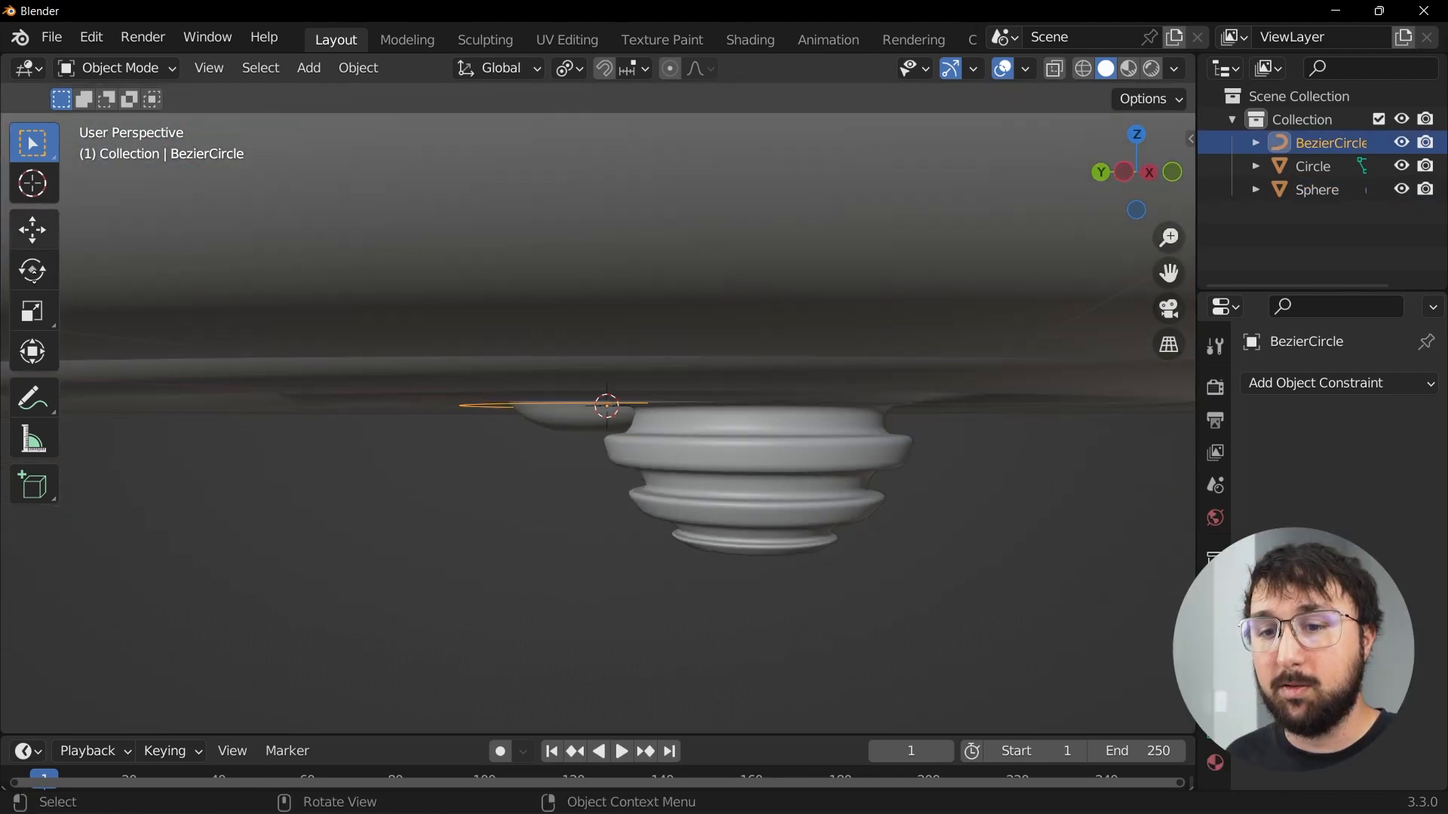
left_click(46, 235)
middle_click_drag(452, 276, 463, 317)
middle_click_drag(633, 332, 644, 374)
left_click_drag(603, 325, 603, 276)
middle_click_drag(682, 369, 705, 443)
key("s")
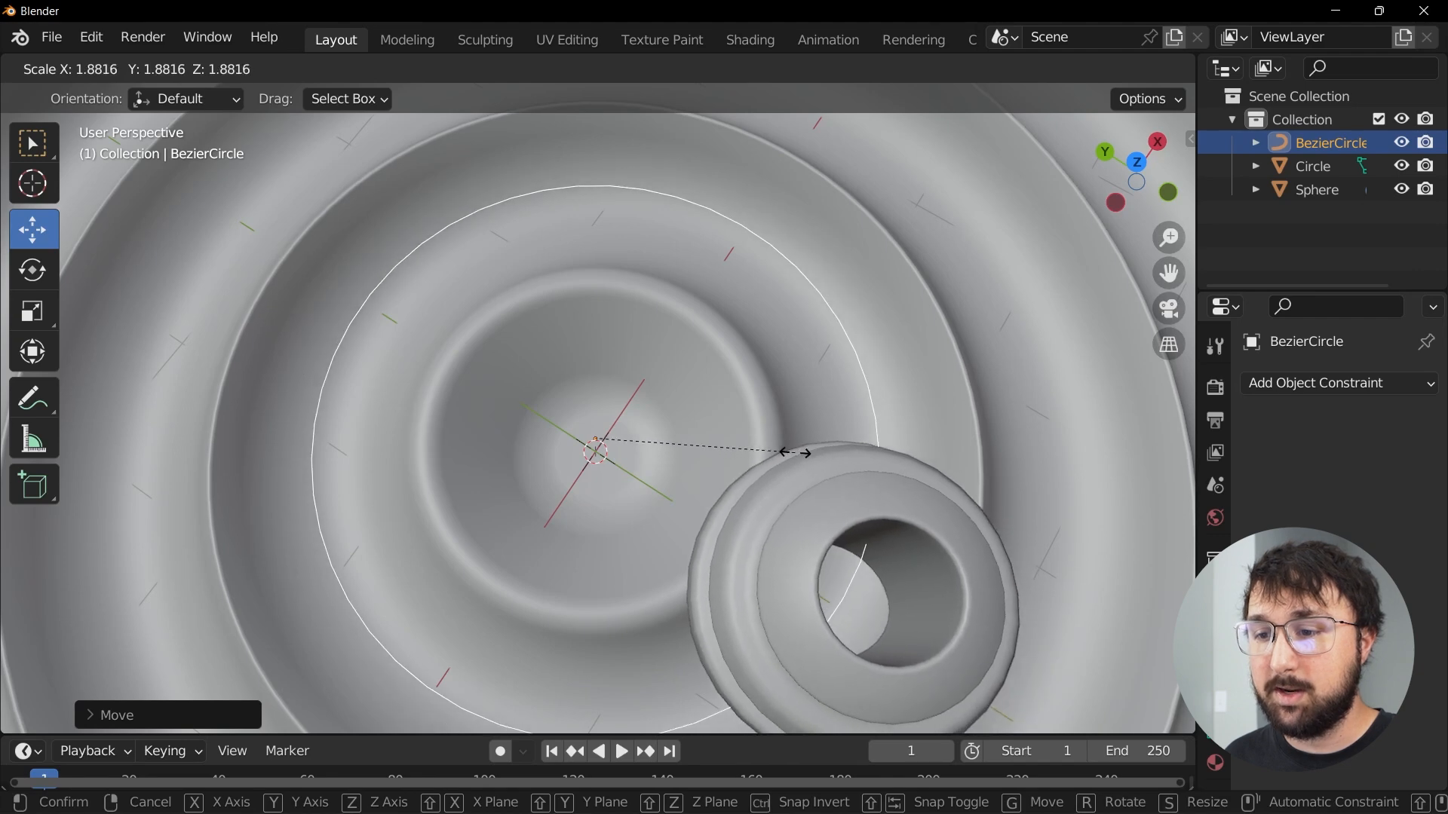
left_click(795, 453)
middle_click_drag(795, 452, 950, 433)
Step: Scale the sphere down to about 0.429 so it fits the disc's ripples, and check it from above
left_click(940, 472)
key("s")
left_click(925, 463)
left_click(965, 423)
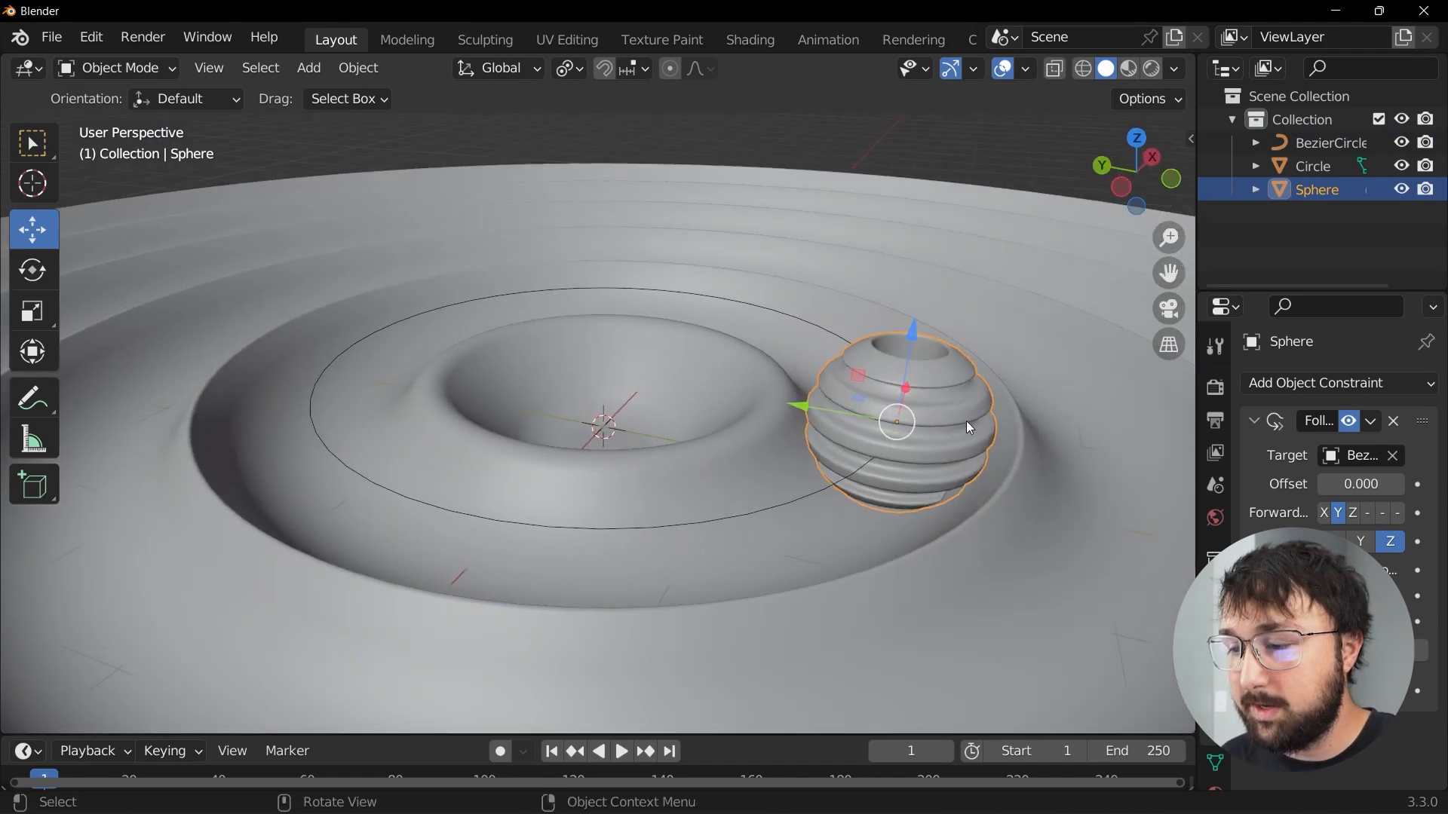
key("s")
left_click(965, 415)
key("grave")
left_click(953, 319)
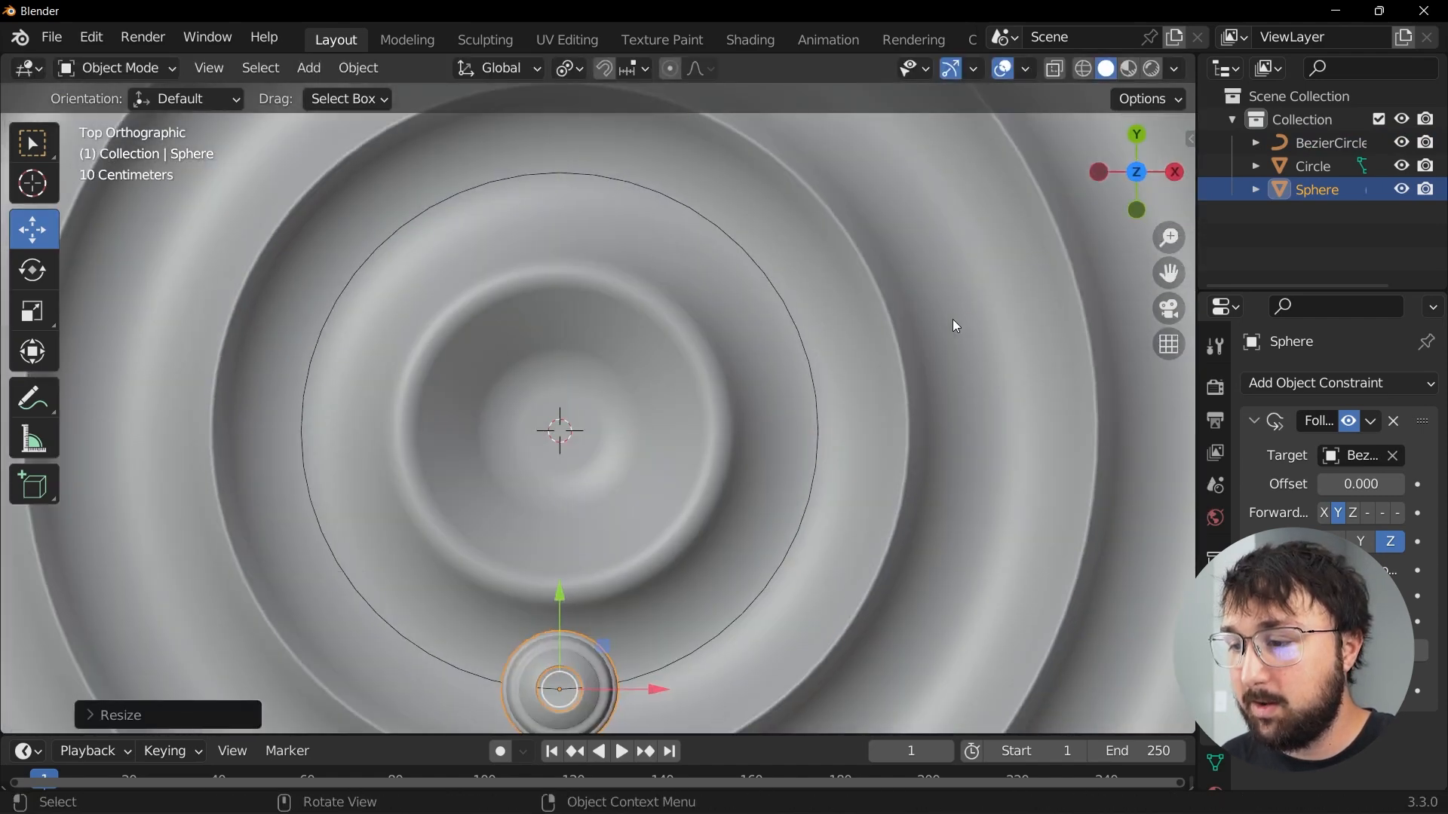
middle_click_drag(585, 560, 757, 392, "shift")
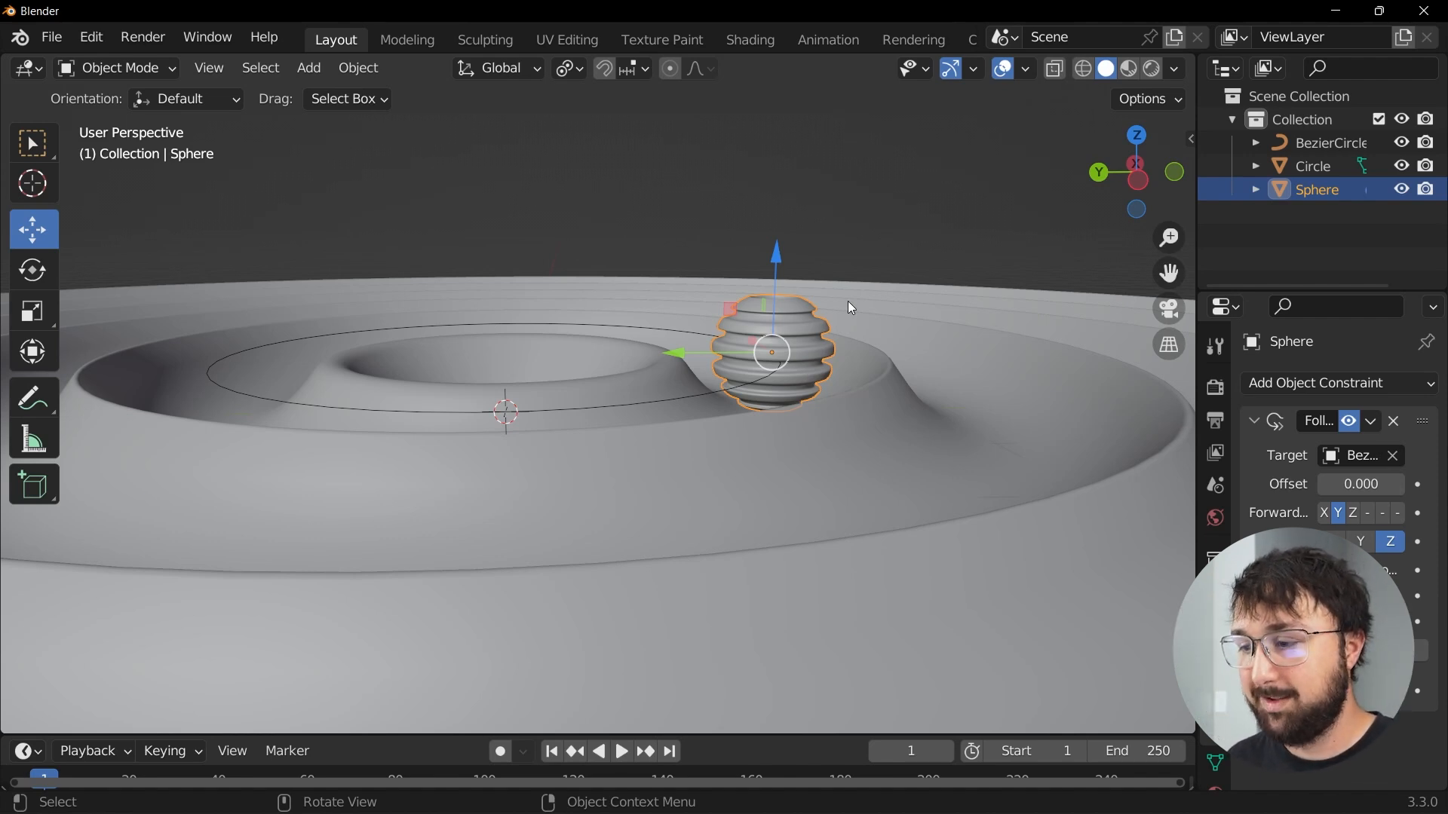
Step: Try sliding the sphere along the curve with the Follow Path Offset, and undo the change
middle_click_drag(852, 391, 865, 416)
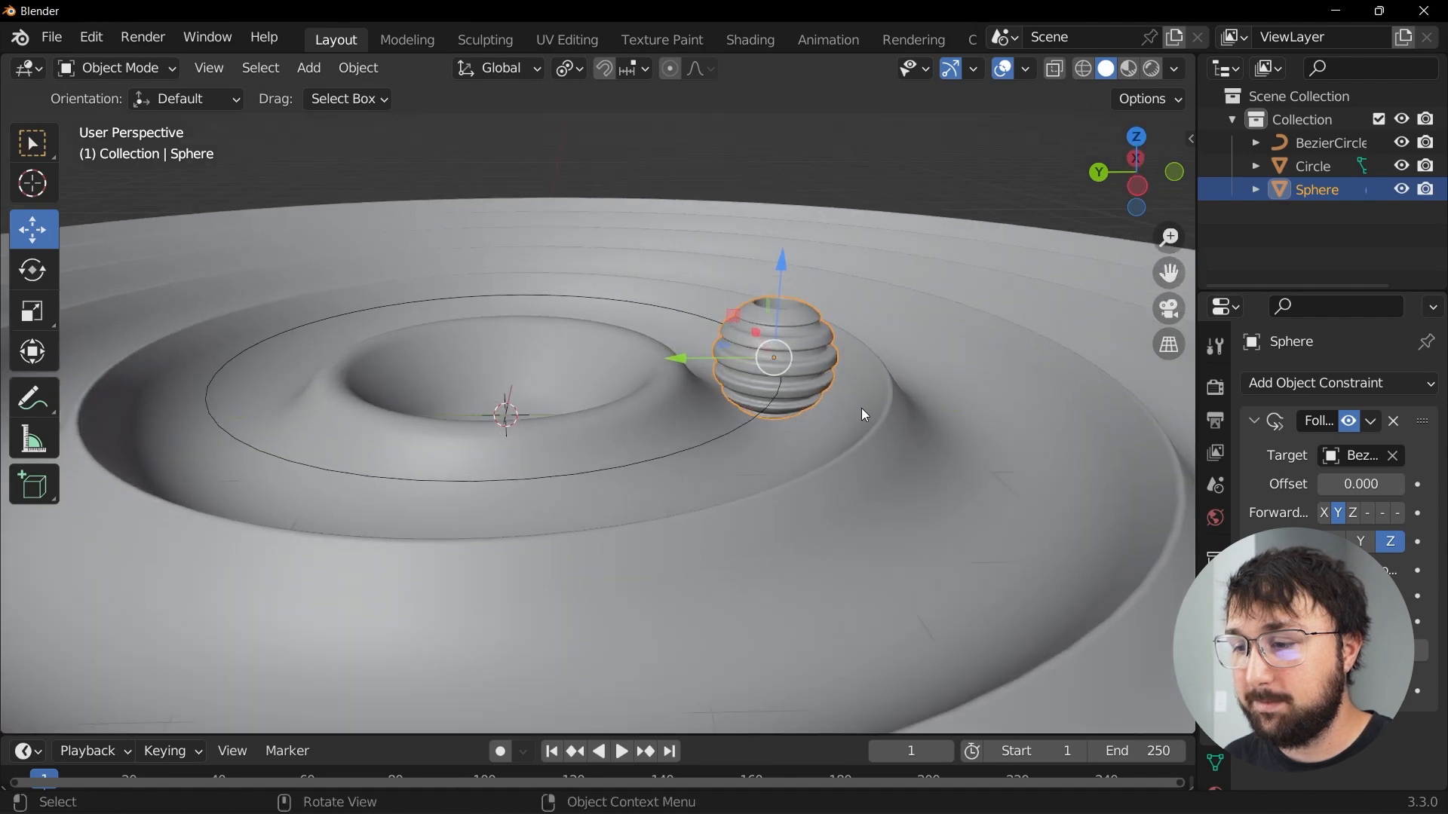
left_click_drag(1381, 486, 1261, 487)
key("ctrl+z")
middle_click_drag(768, 436, 761, 467)
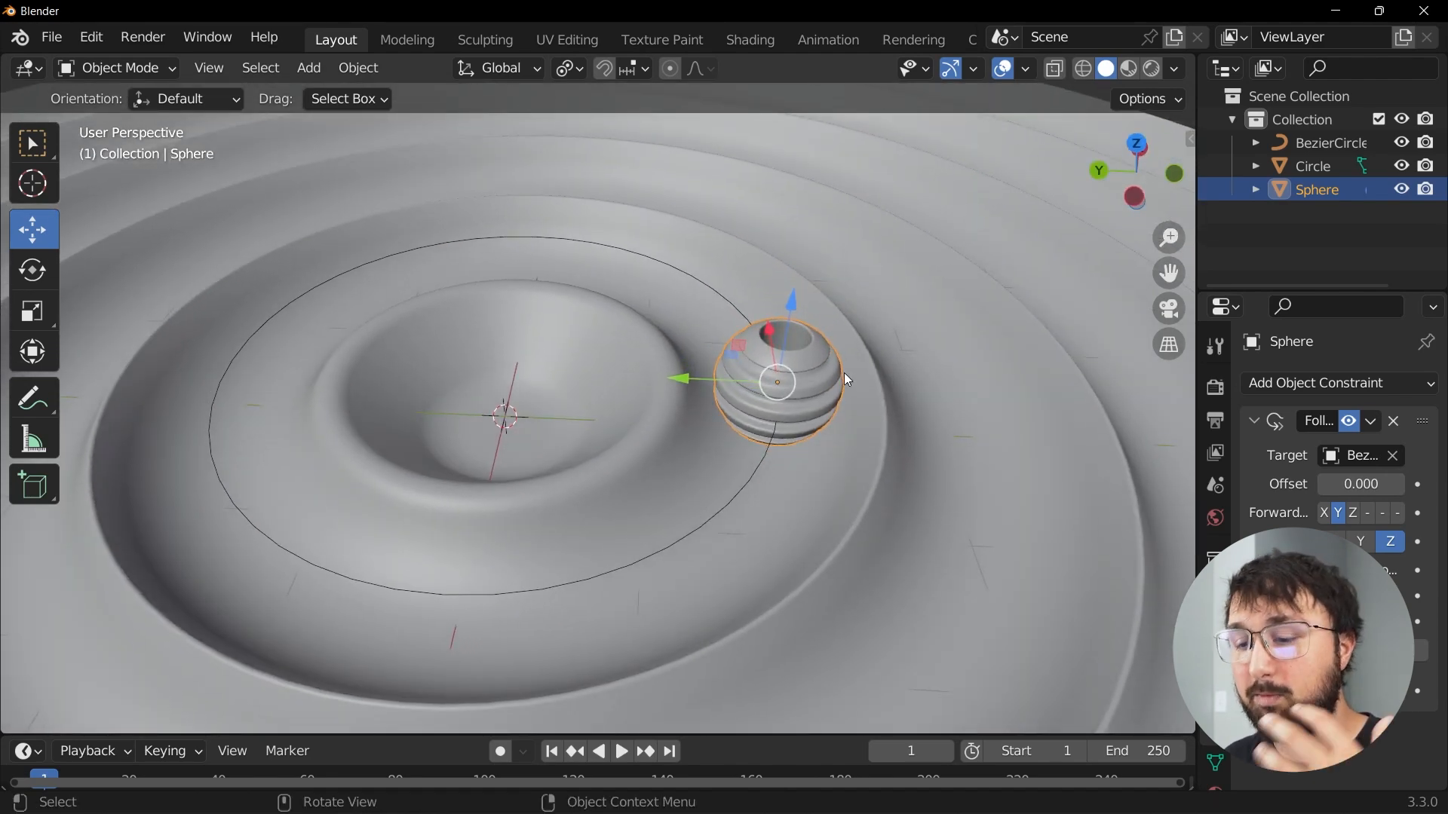
middle_click_drag(899, 285, 889, 332)
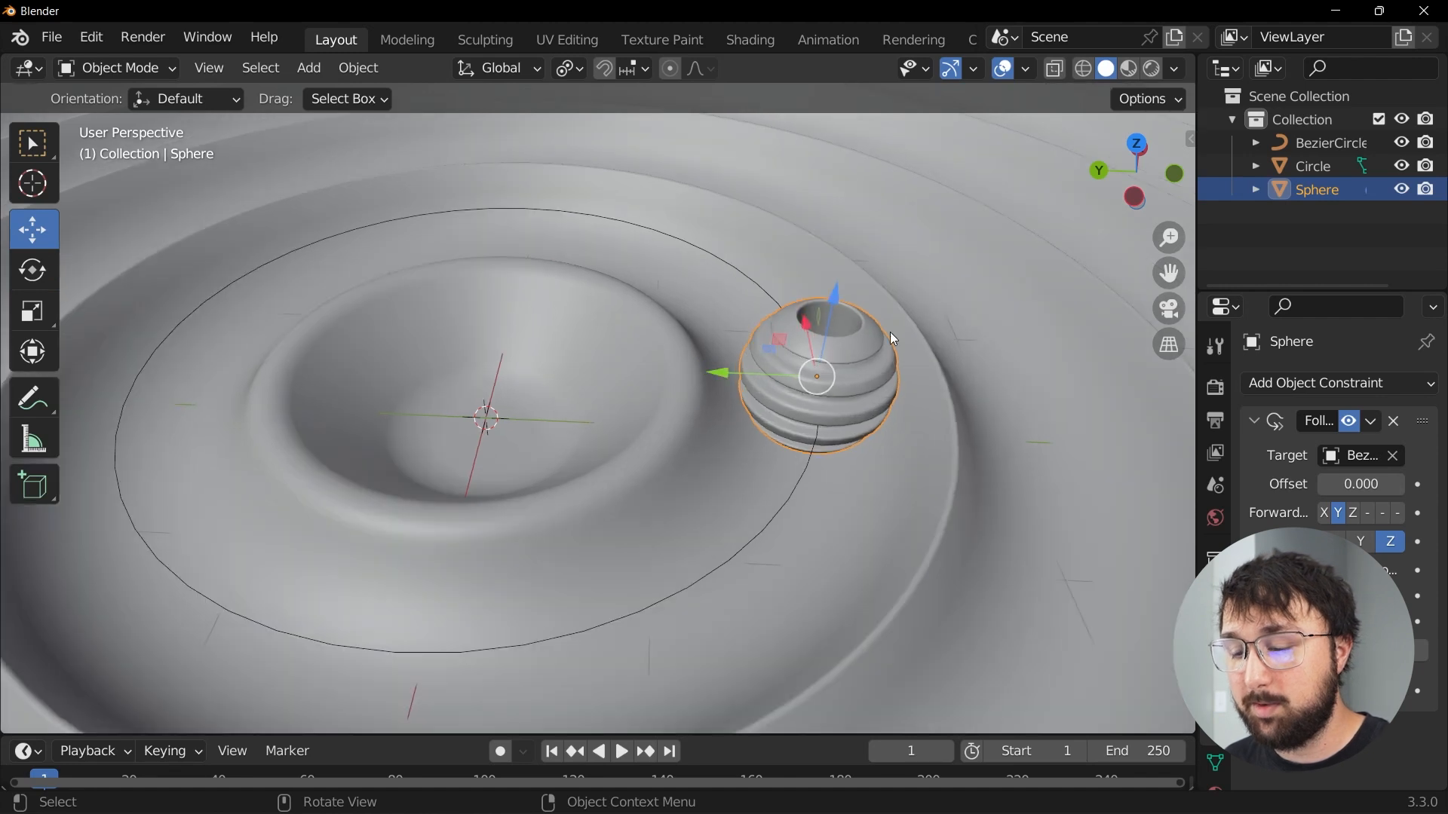
Step: Tilt the sphere with a trackball rotation of about 144 and -56 degrees and apply its rotation
key("r")
key("r")
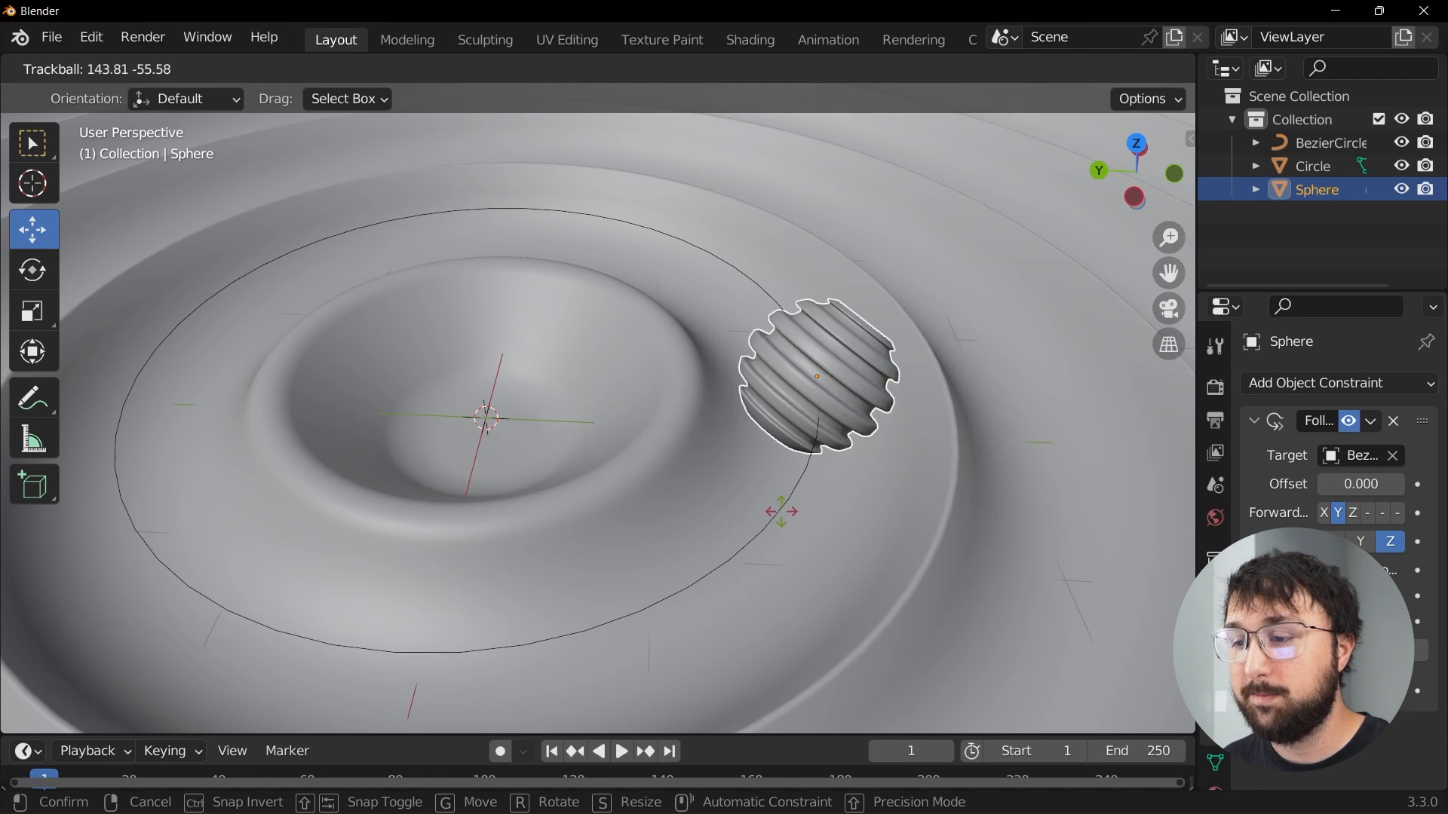
left_click(785, 502)
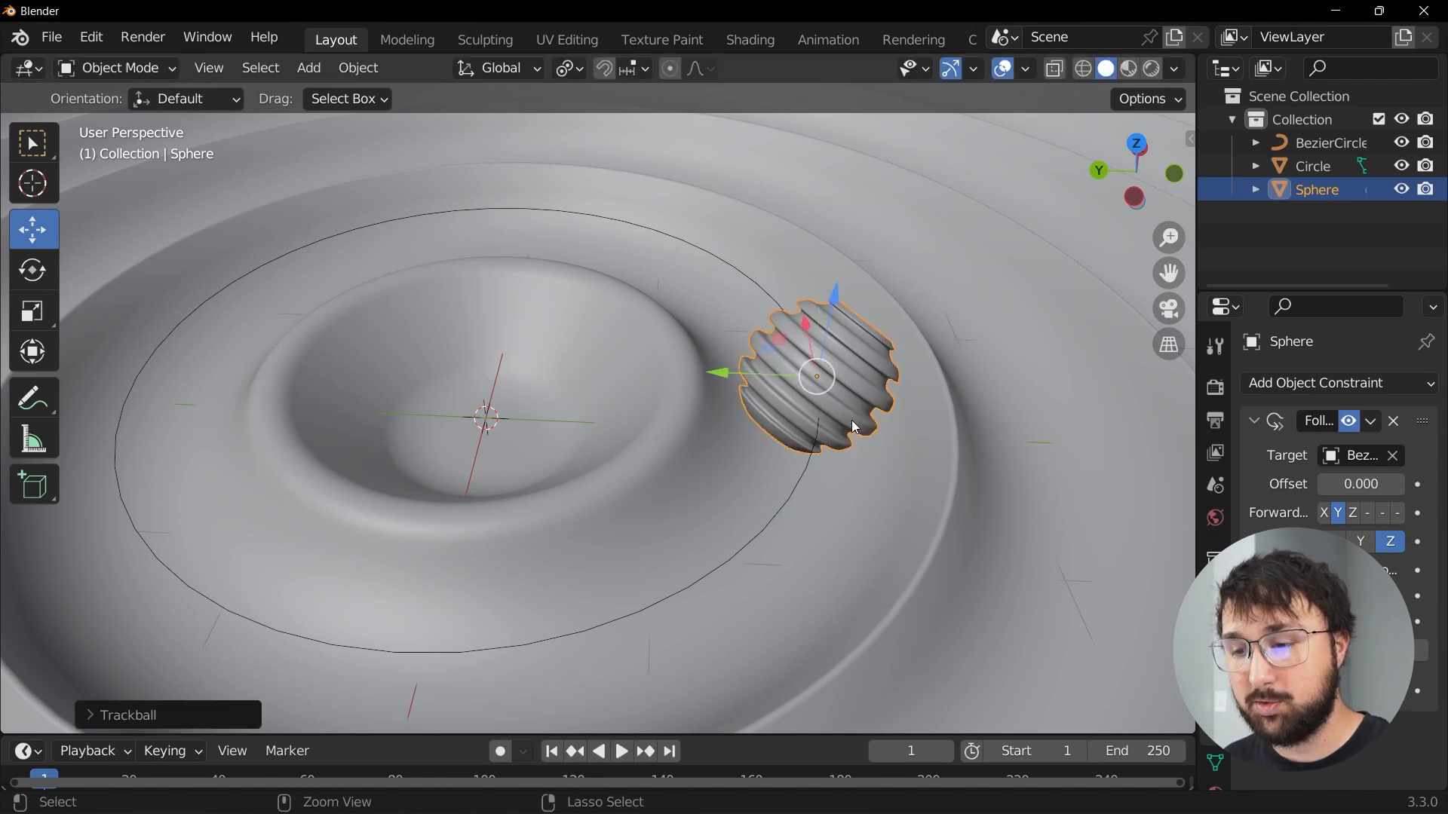
key("ctrl+a")
left_click(747, 403)
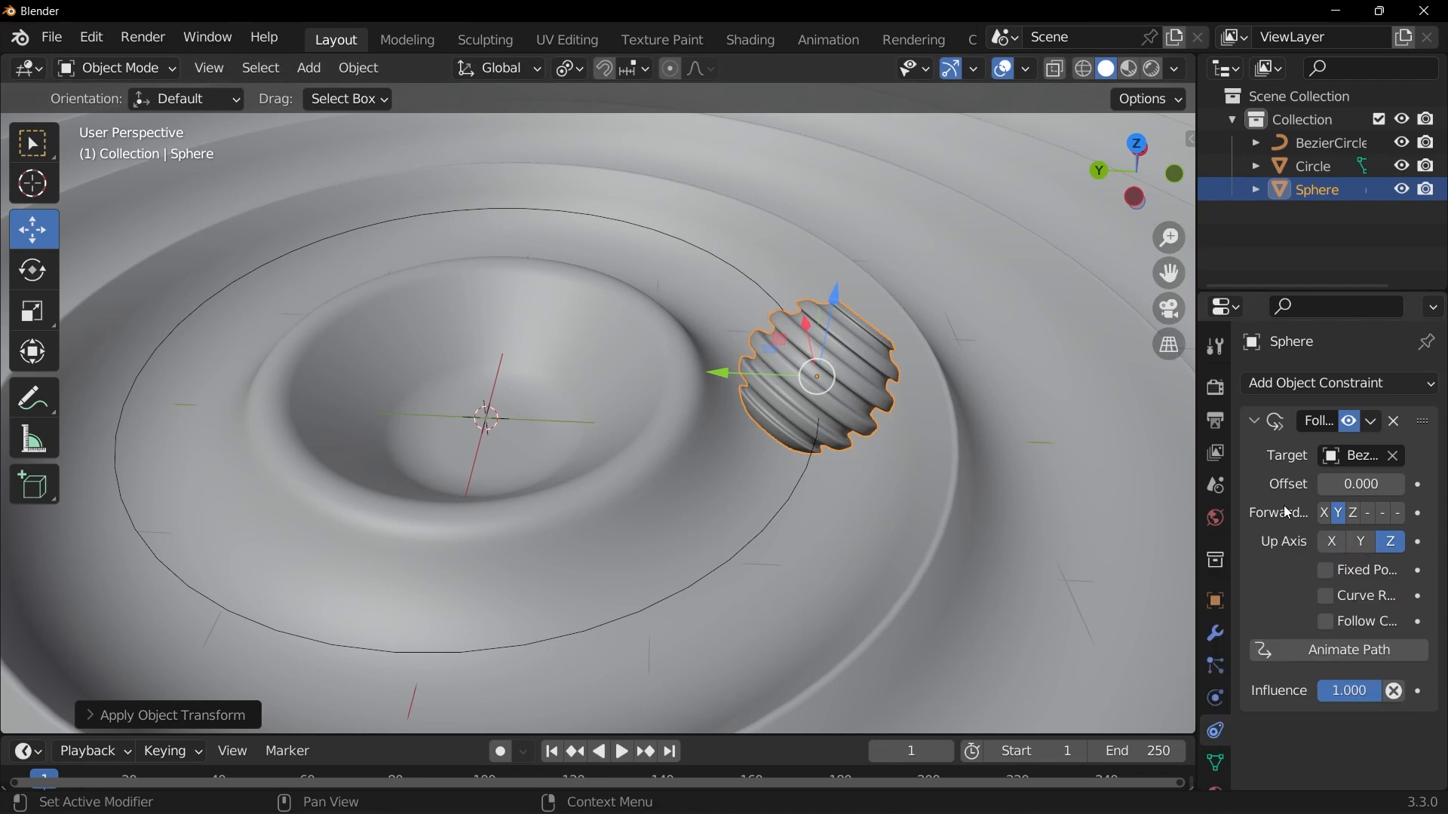
Step: Try spinning the tilted sphere with its Y rotation value
left_click(1215, 601)
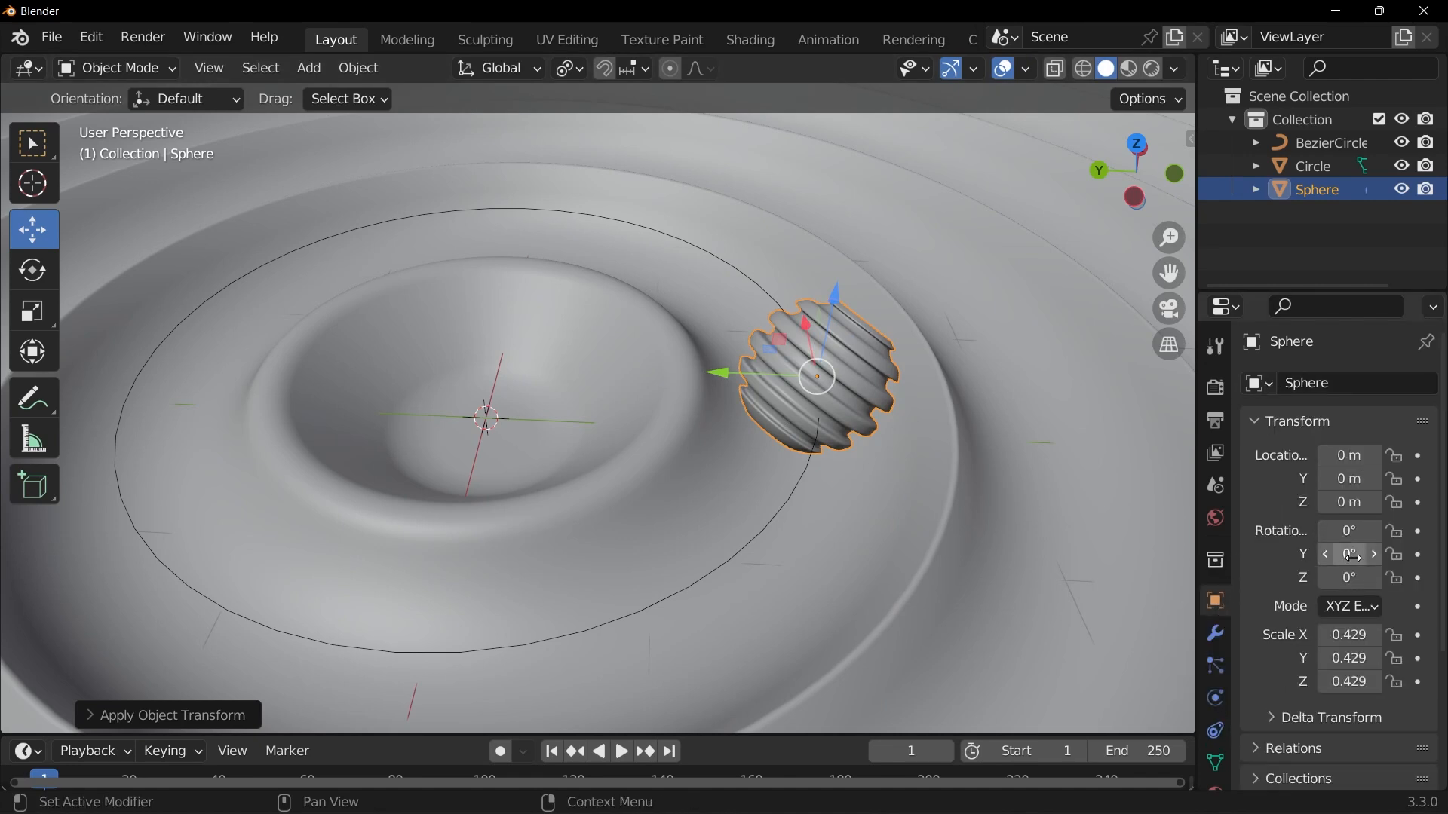
mouse_move(1348, 554)
left_mouse_down()
mouse_move(1322, 554)
mouse_move(1347, 554)
left_mouse_up()
left_click(1211, 641)
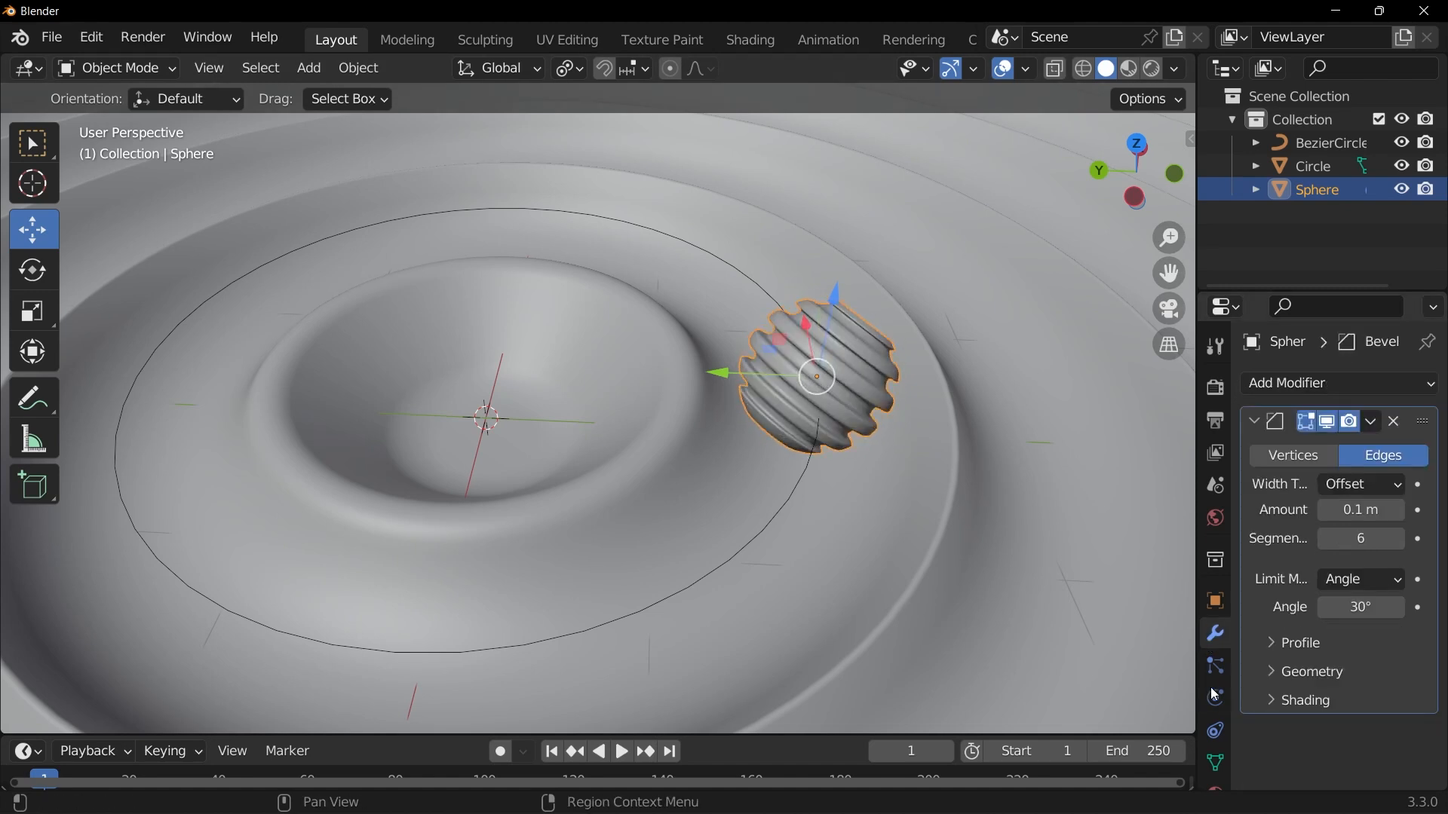
Step: Enable Follow Curve in the sphere's Follow Path constraint and shift its Offset to -87.1
left_click(1215, 731)
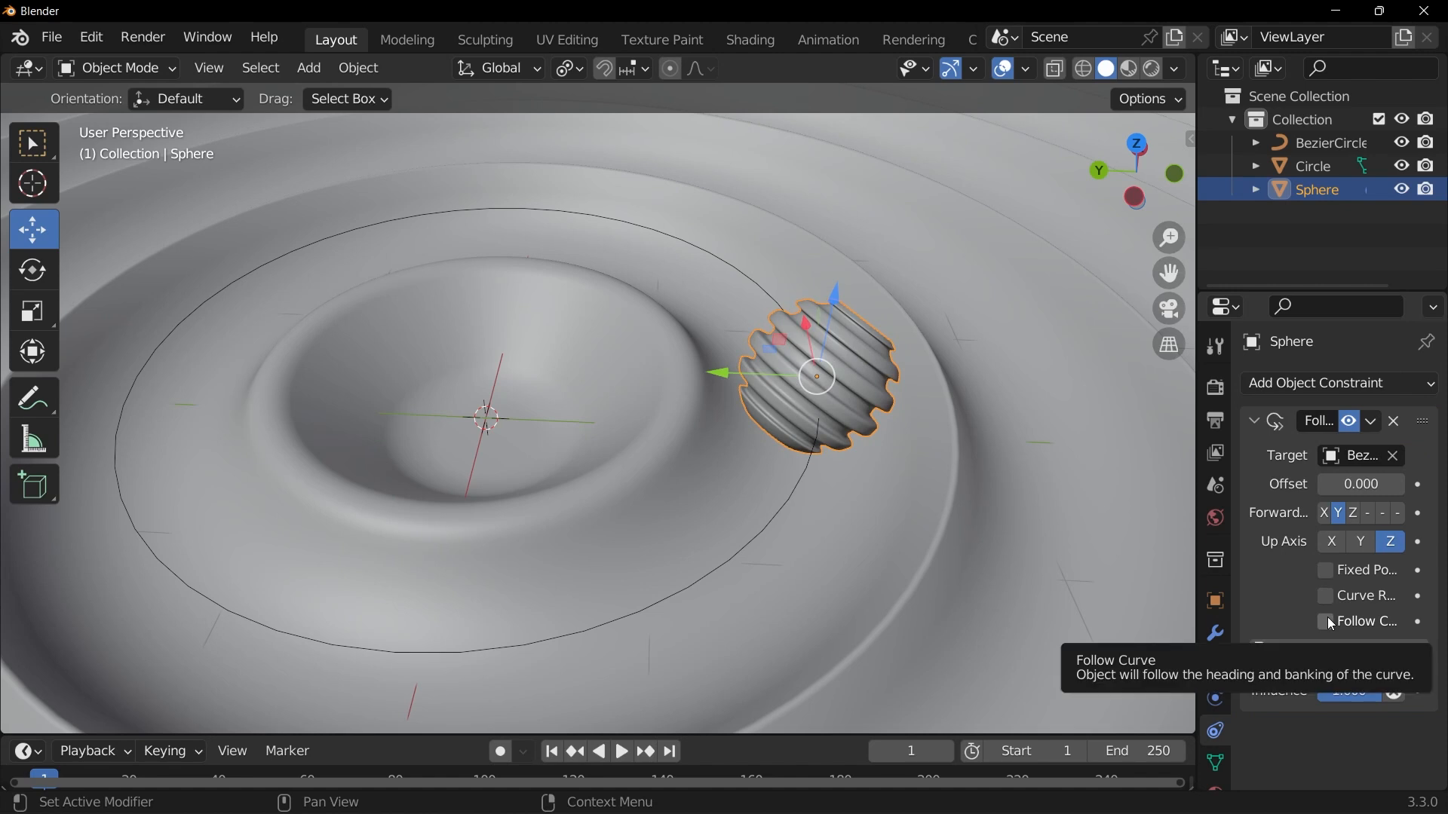
left_click(1325, 621)
left_click_drag(1349, 484, 1282, 484)
scroll(634, 469, "down", 3)
Step: Enlarge the timeline, set the animation's end frame to 120 and make frame 0 the current frame
left_click_drag(835, 734, 836, 684)
left_click(1156, 702)
type("120")
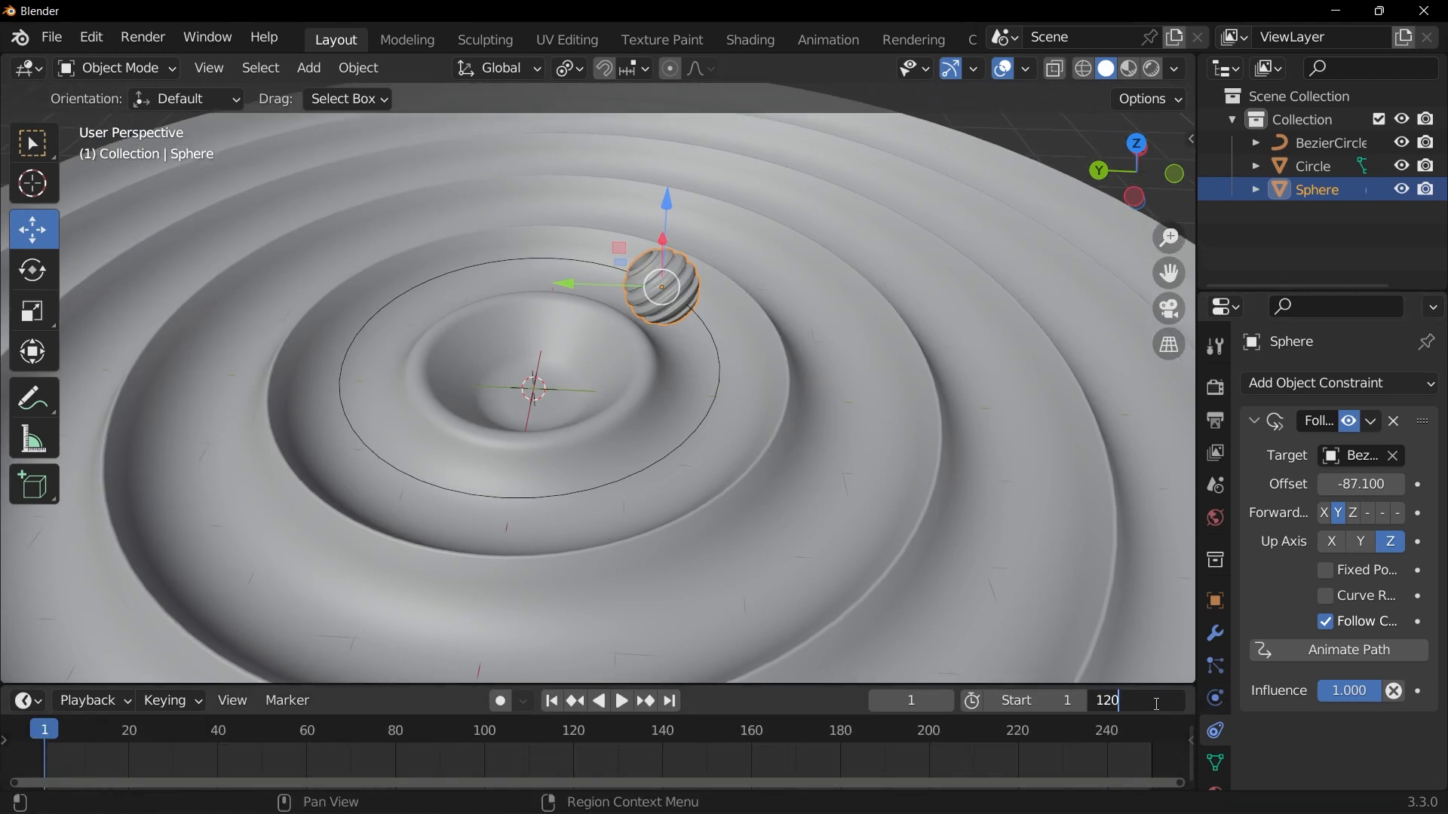
key("Return")
key("Home")
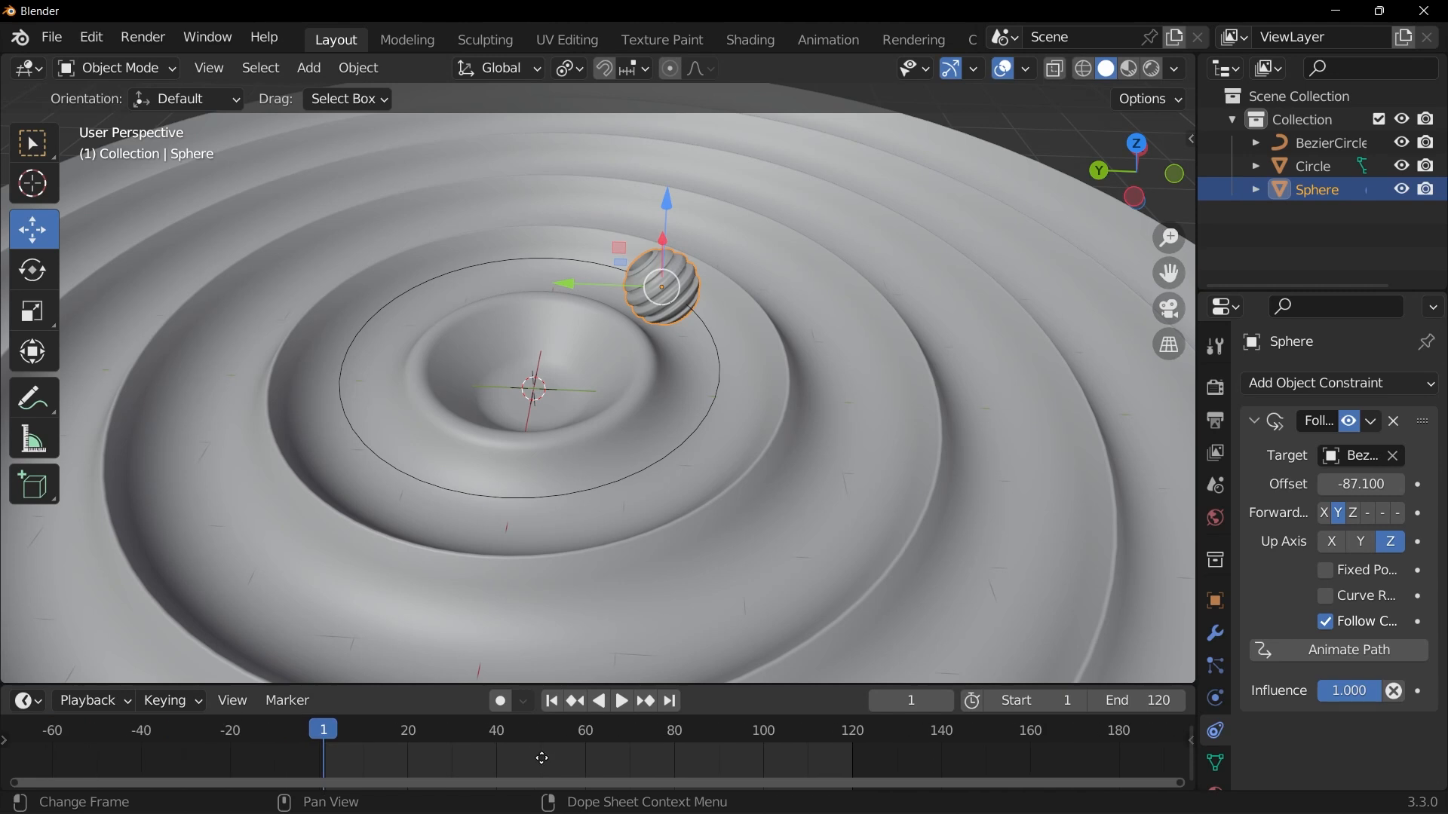
key("Left")
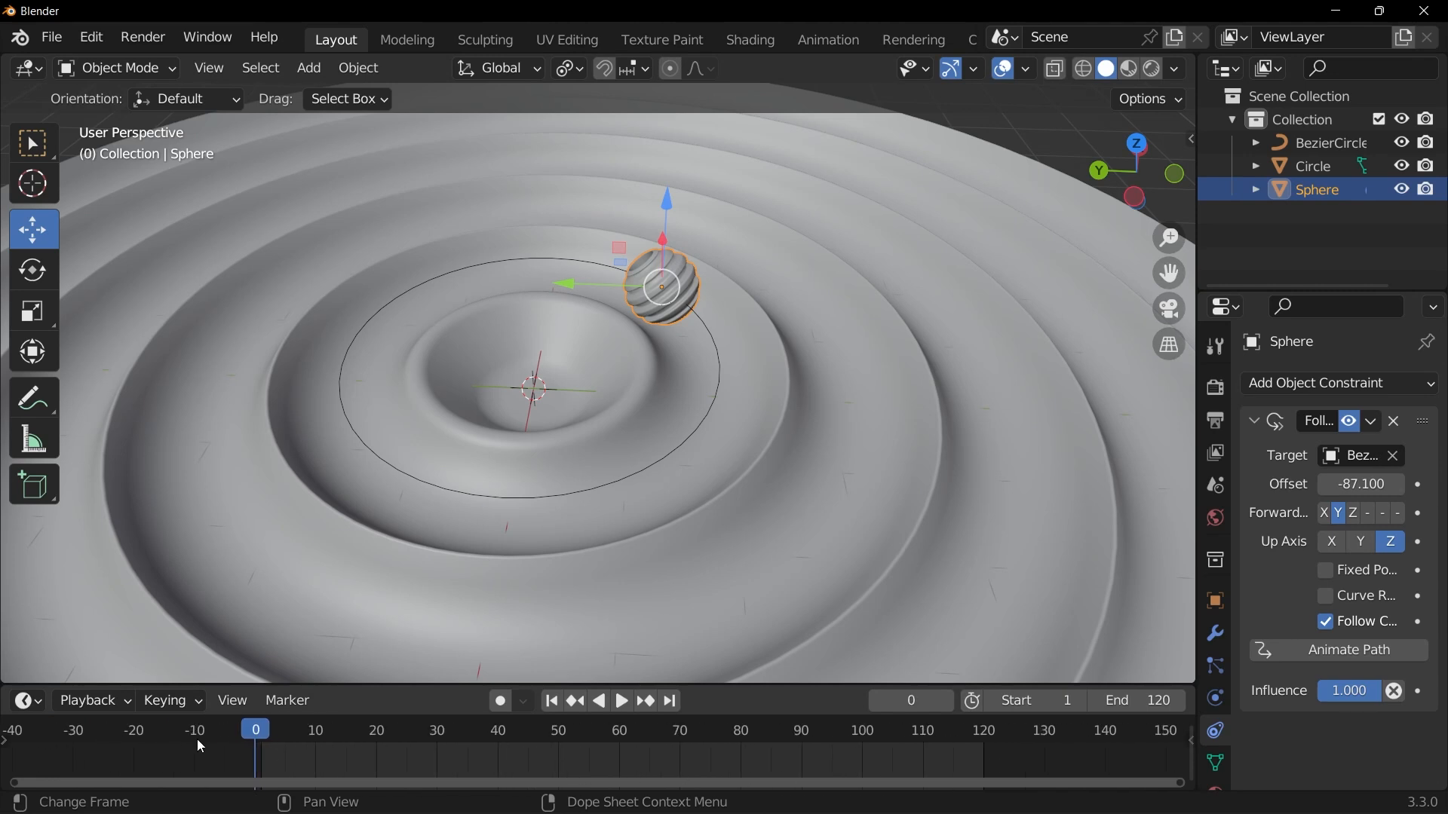
Step: Set the default F-Curve interpolation for new keyframes to Linear in the animation preferences
left_click(91, 39)
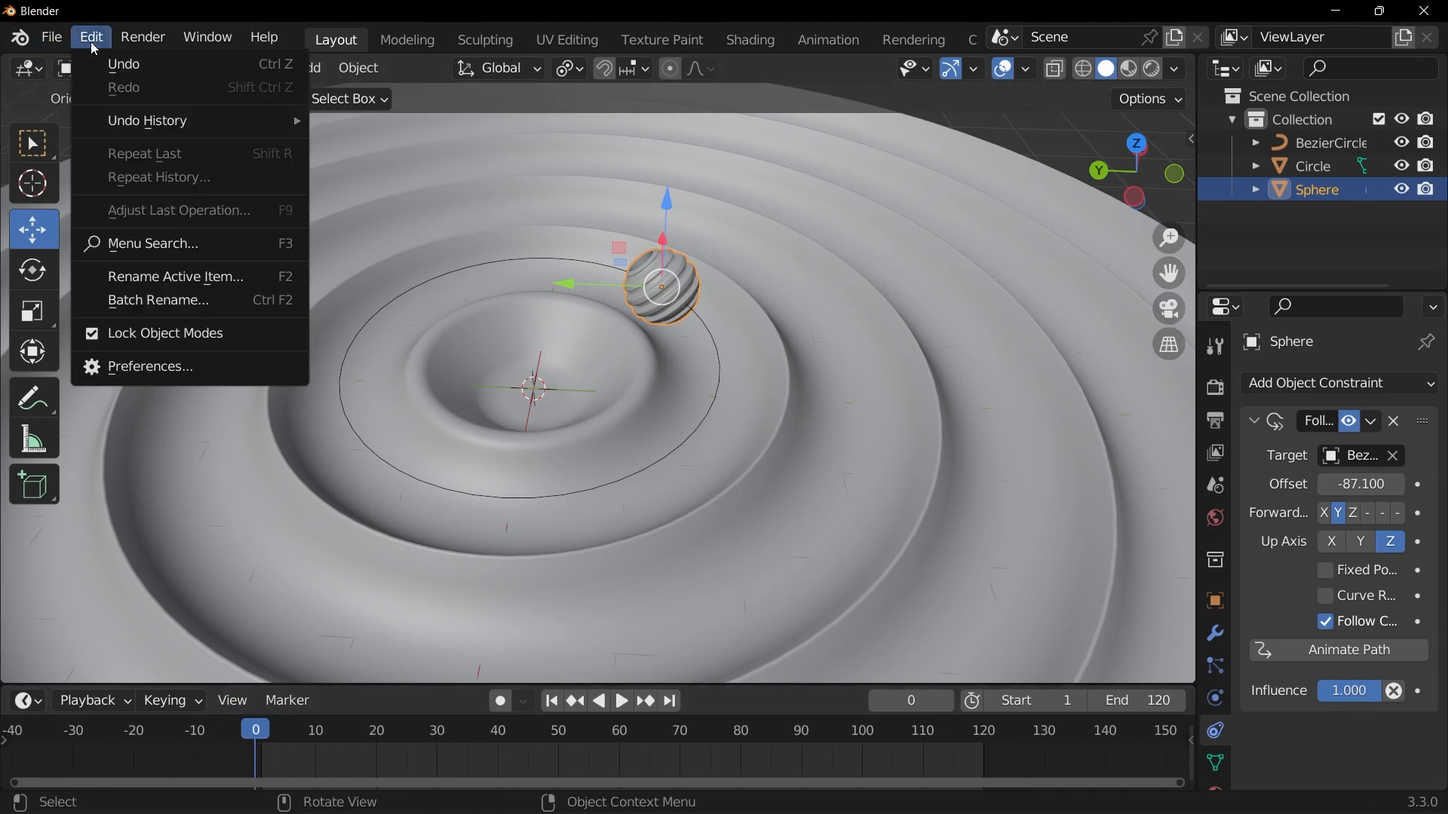
left_click(129, 369)
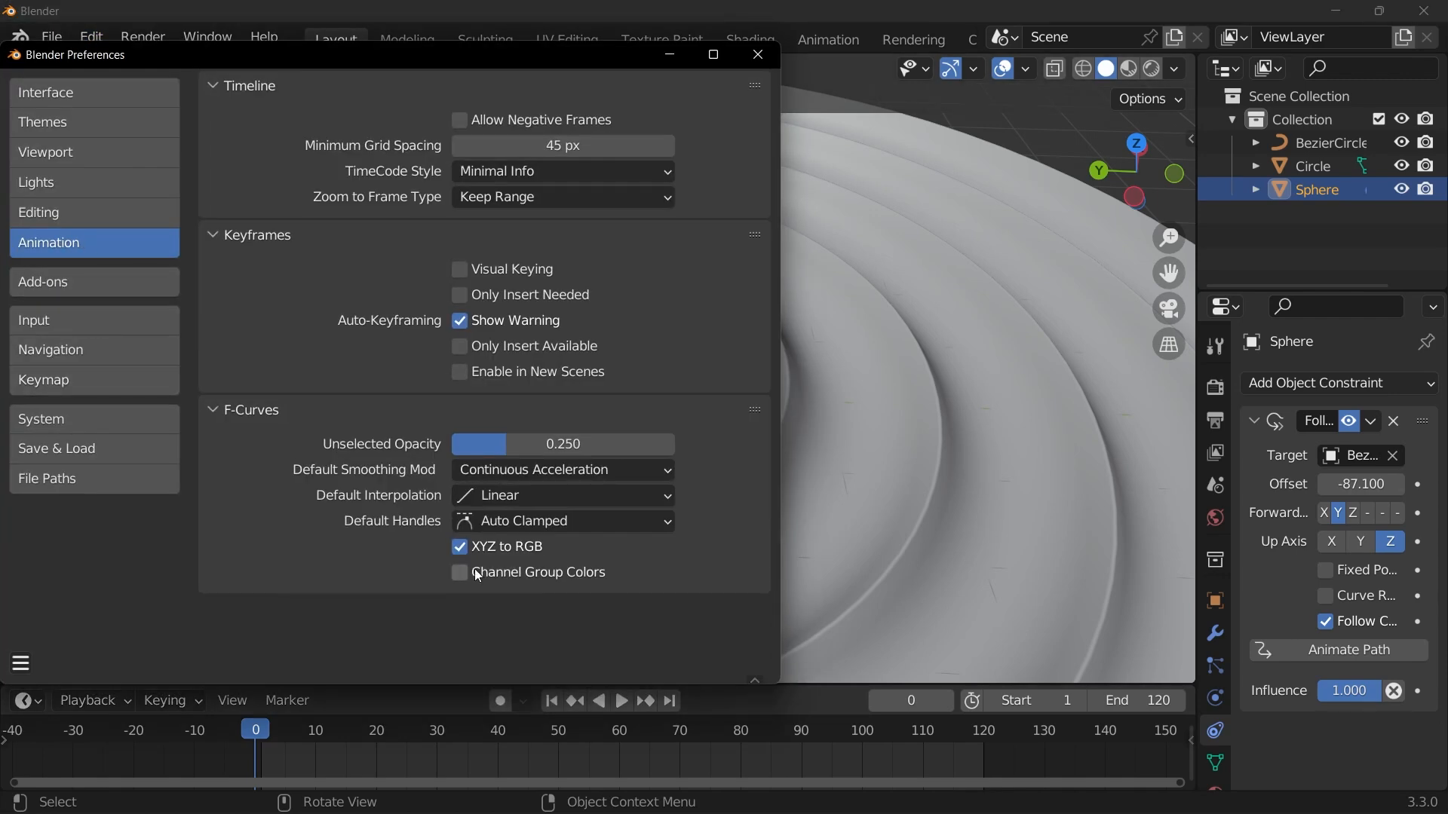
left_click(498, 496)
left_click(498, 499)
left_click(758, 54)
Step: Set the sphere's Follow Path Offset to 0 and keyframe it at frame 0
middle_click_drag(772, 226, 705, 212)
middle_click_drag(754, 318, 385, 308)
left_click(721, 377)
left_click_drag(443, 299, 448, 294)
middle_click_drag(448, 294, 692, 374)
left_click(689, 371)
key("Right")
key("Left")
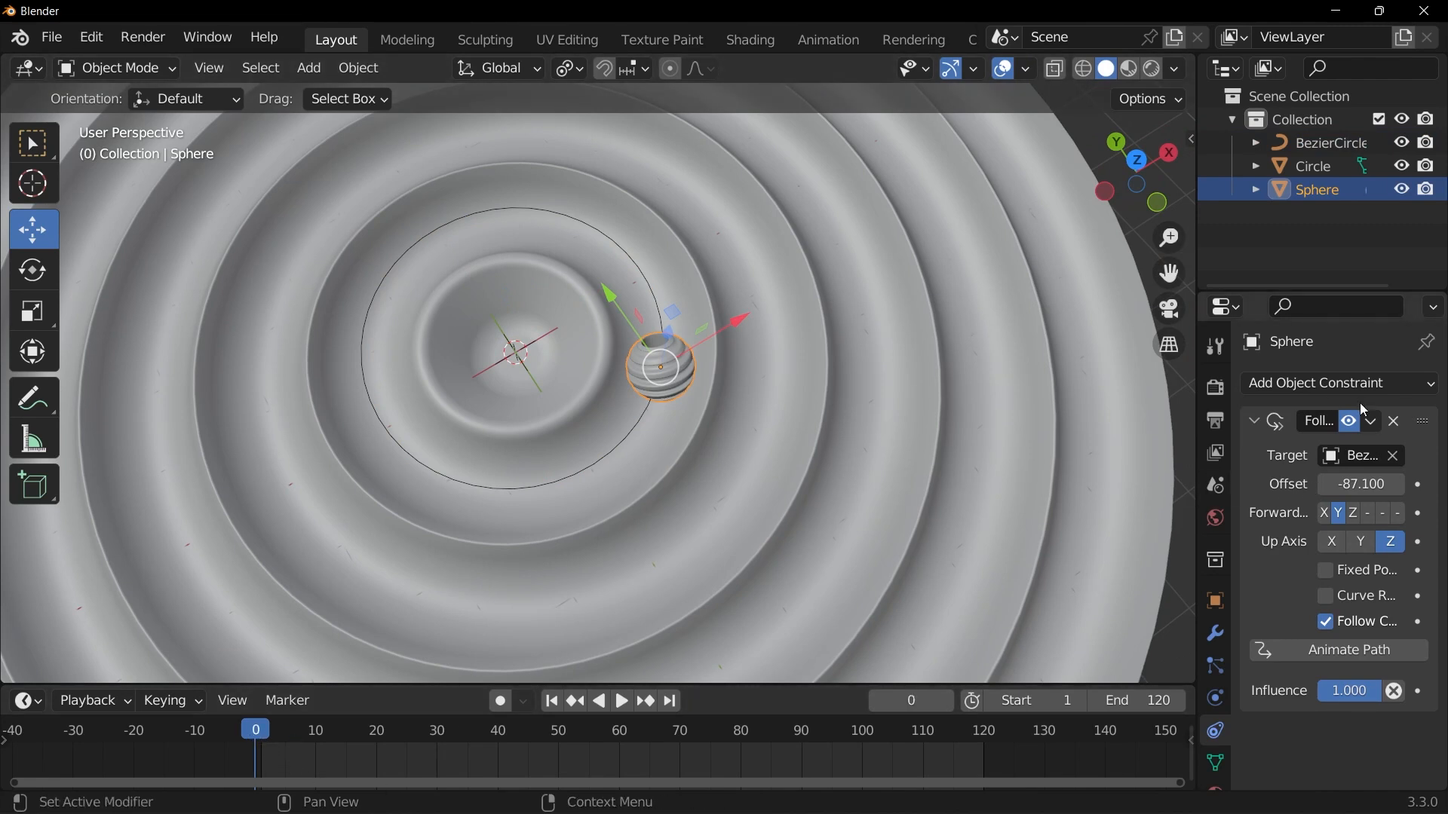
left_click(1355, 486)
type("0")
key("Return")
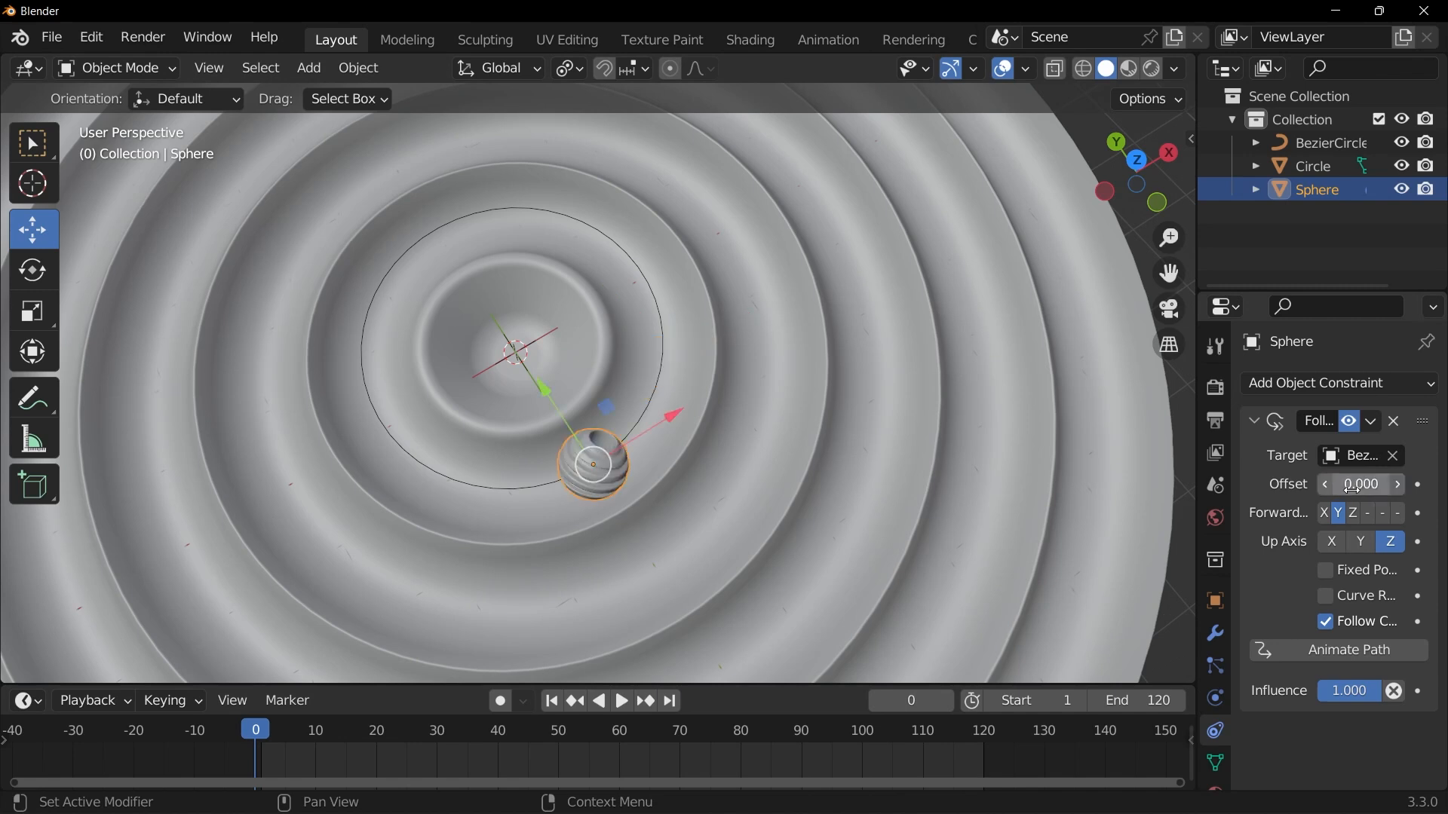
left_click(1418, 486)
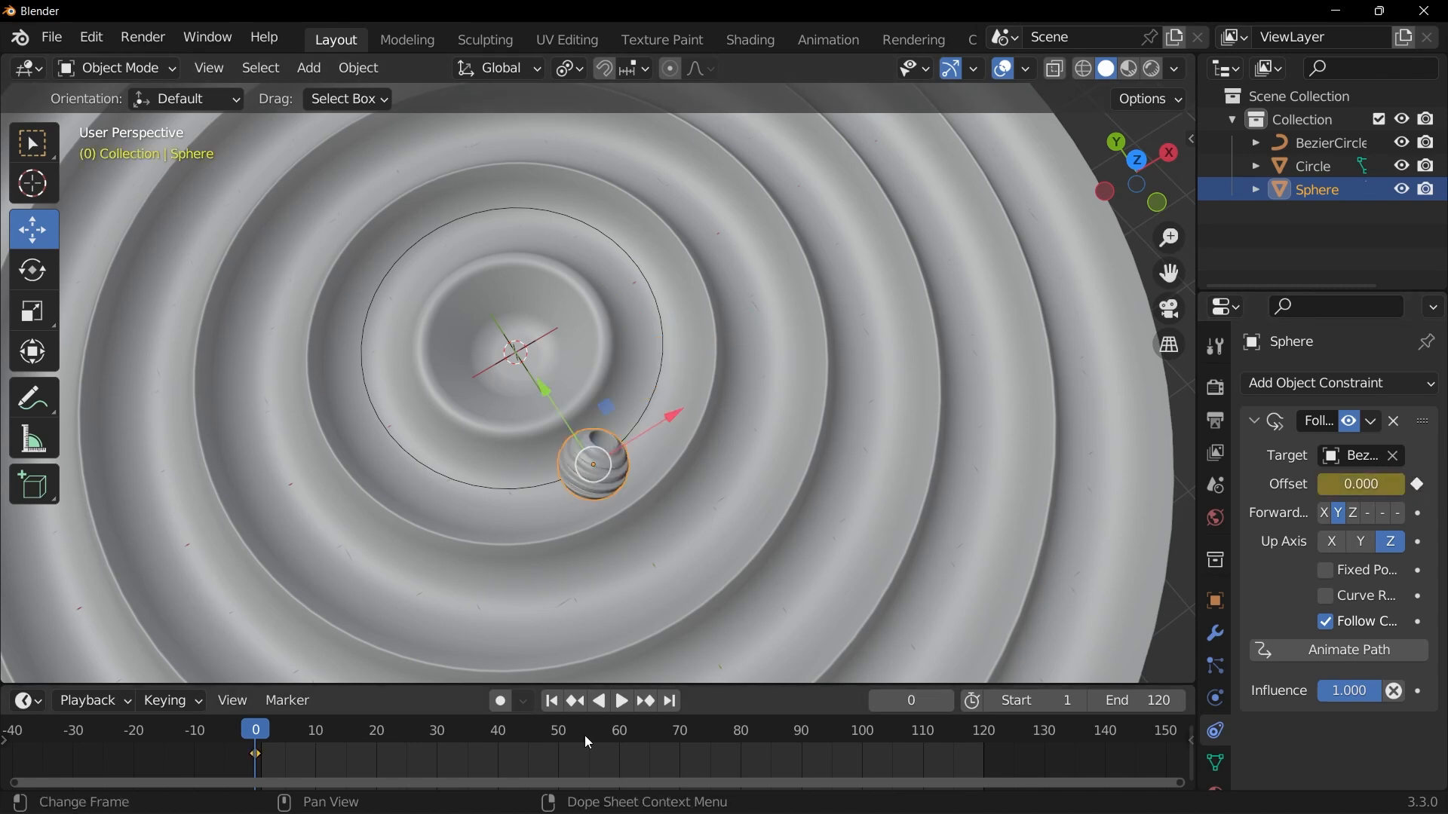
Step: Set the sphere's Follow Path Offset to 100 and keyframe it at the last frame, 120
left_click(671, 702)
left_click(1364, 486)
type("100")
key("Return")
left_click(1419, 484)
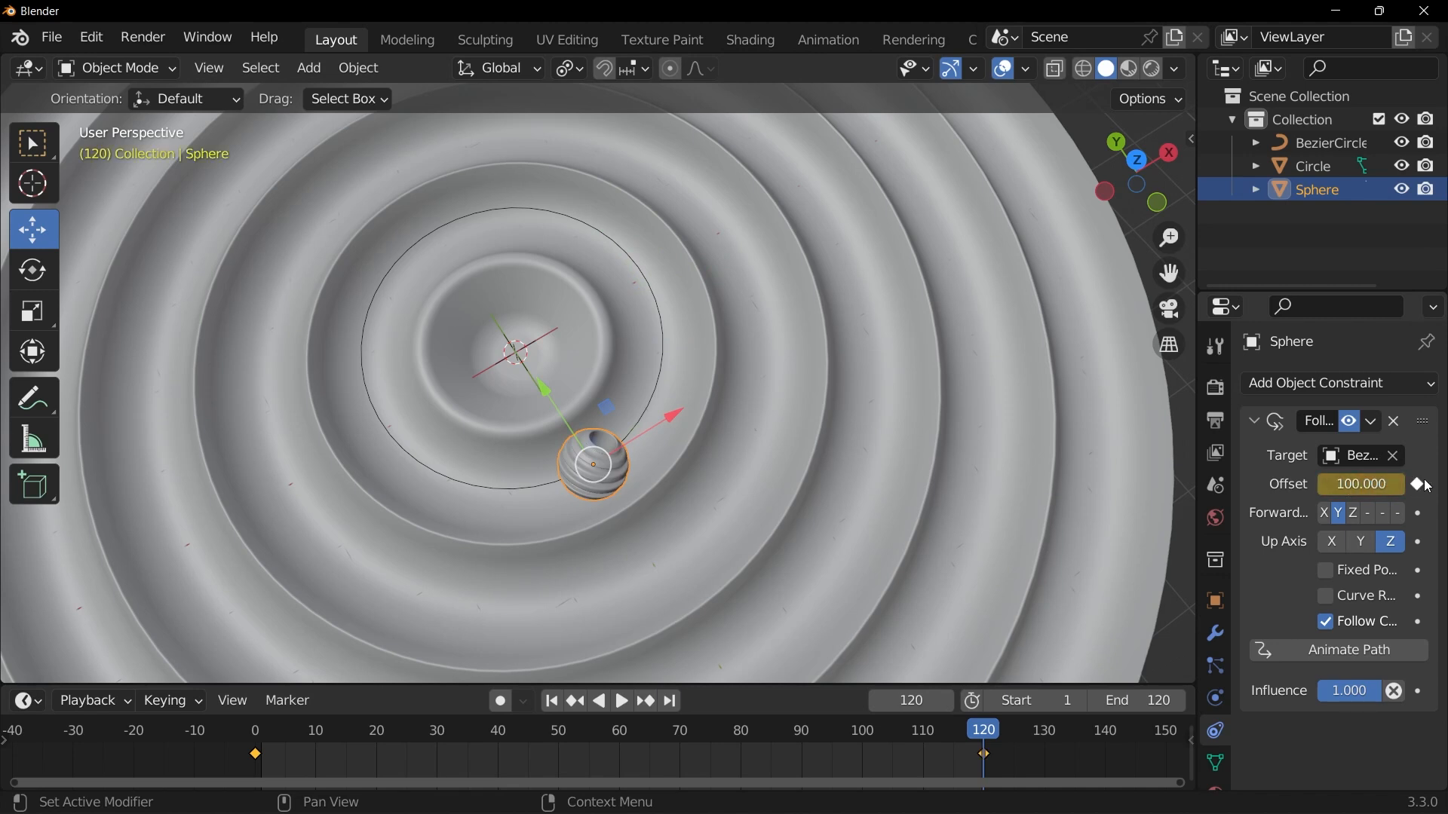
Step: Play the animation to check the sphere's travel around the Bezier circle, return to the first frame and inspect the sphere up close
key("space")
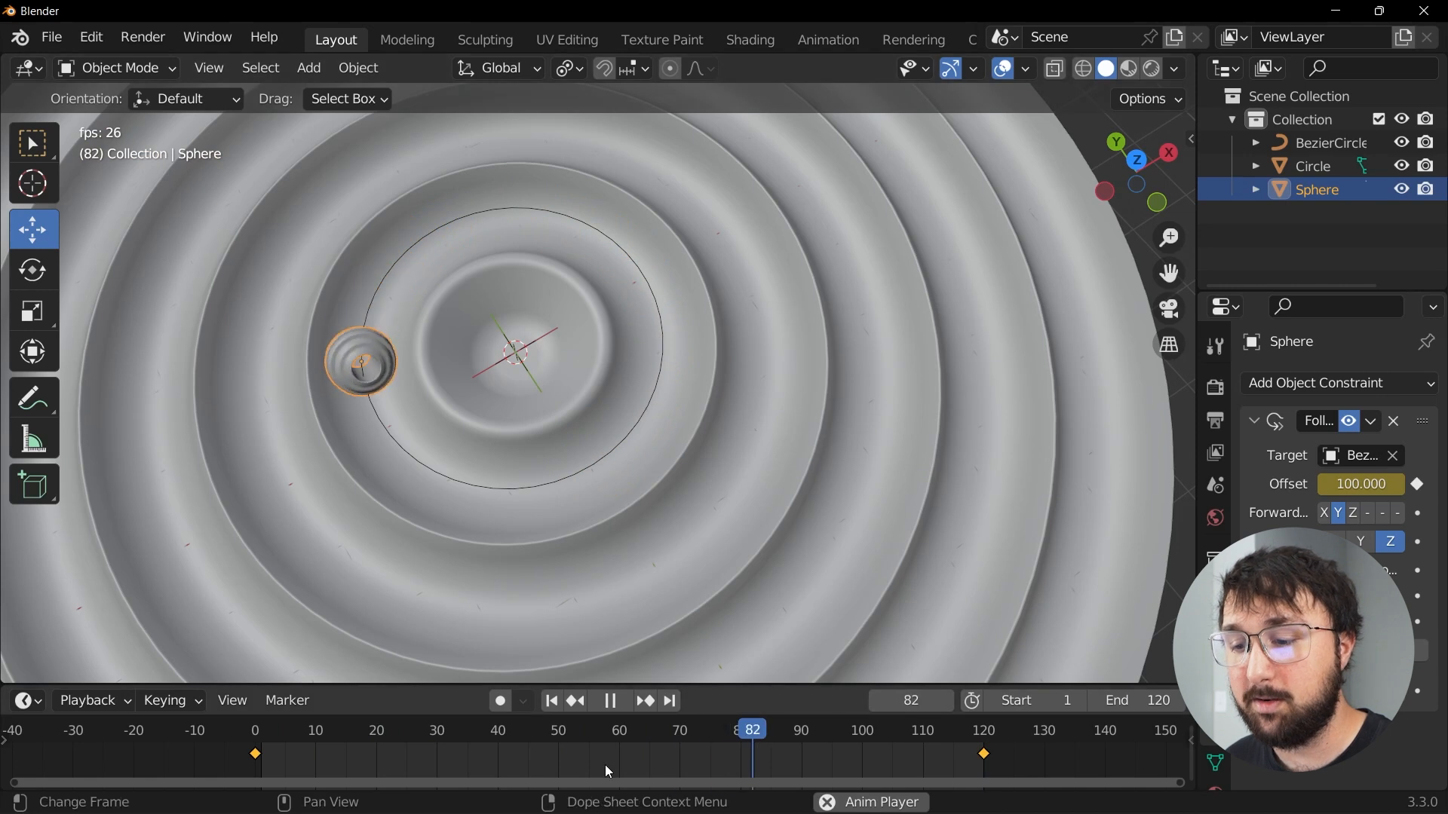
key("space")
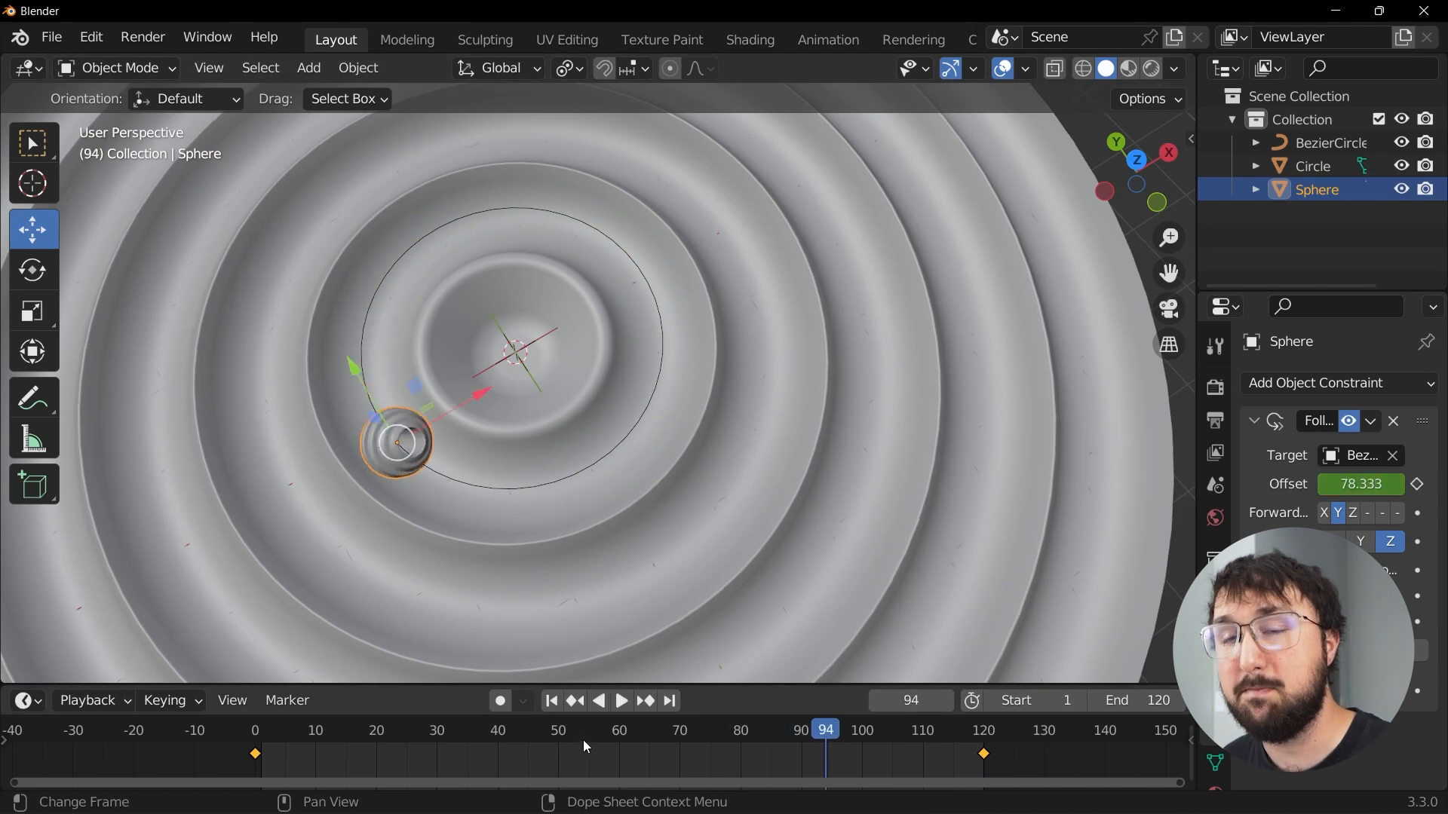
left_click(551, 701)
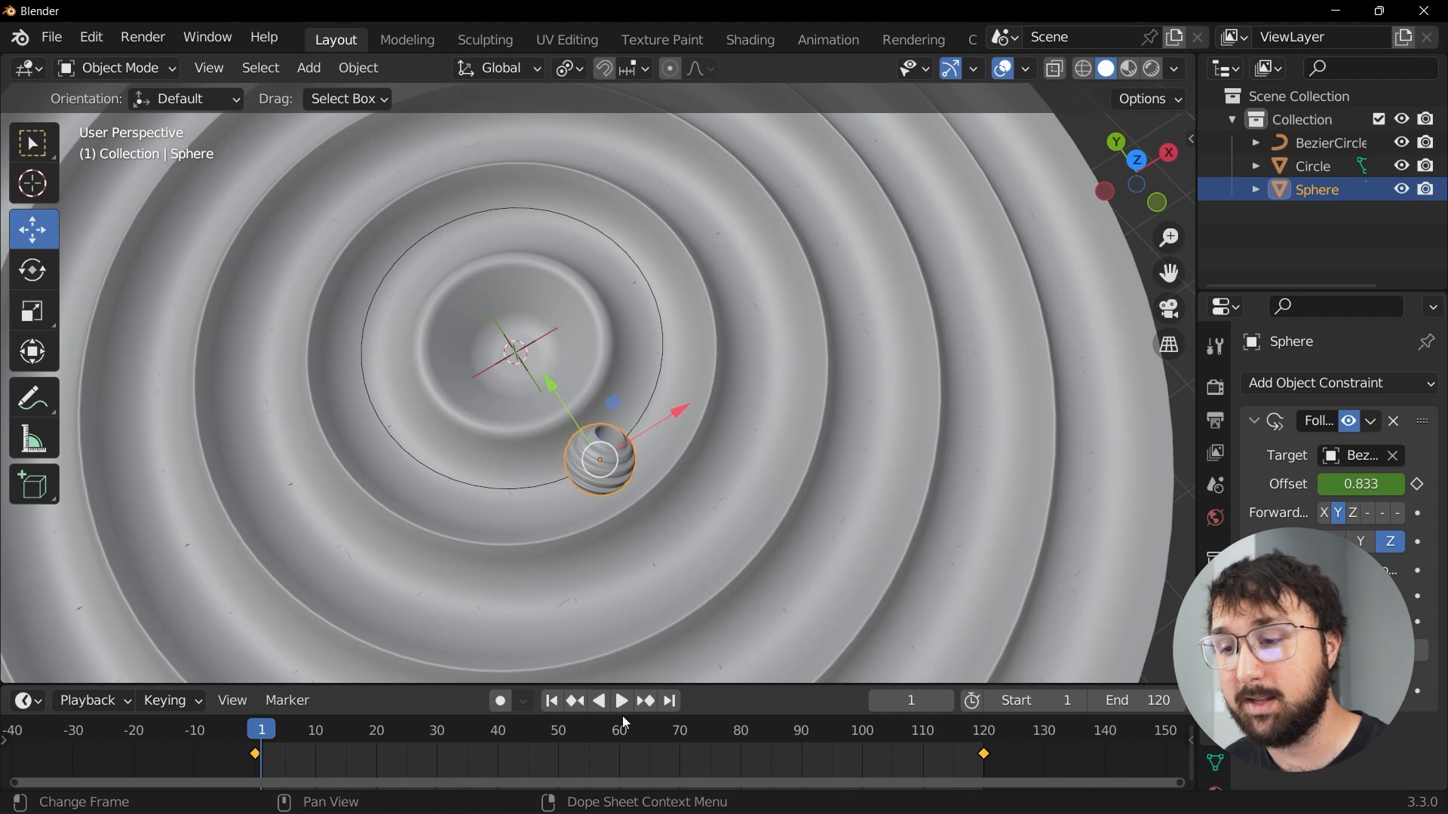
scroll(664, 592, "up", 3)
middle_click_drag(668, 456, 770, 522, "shift")
scroll(771, 523, "down", 2)
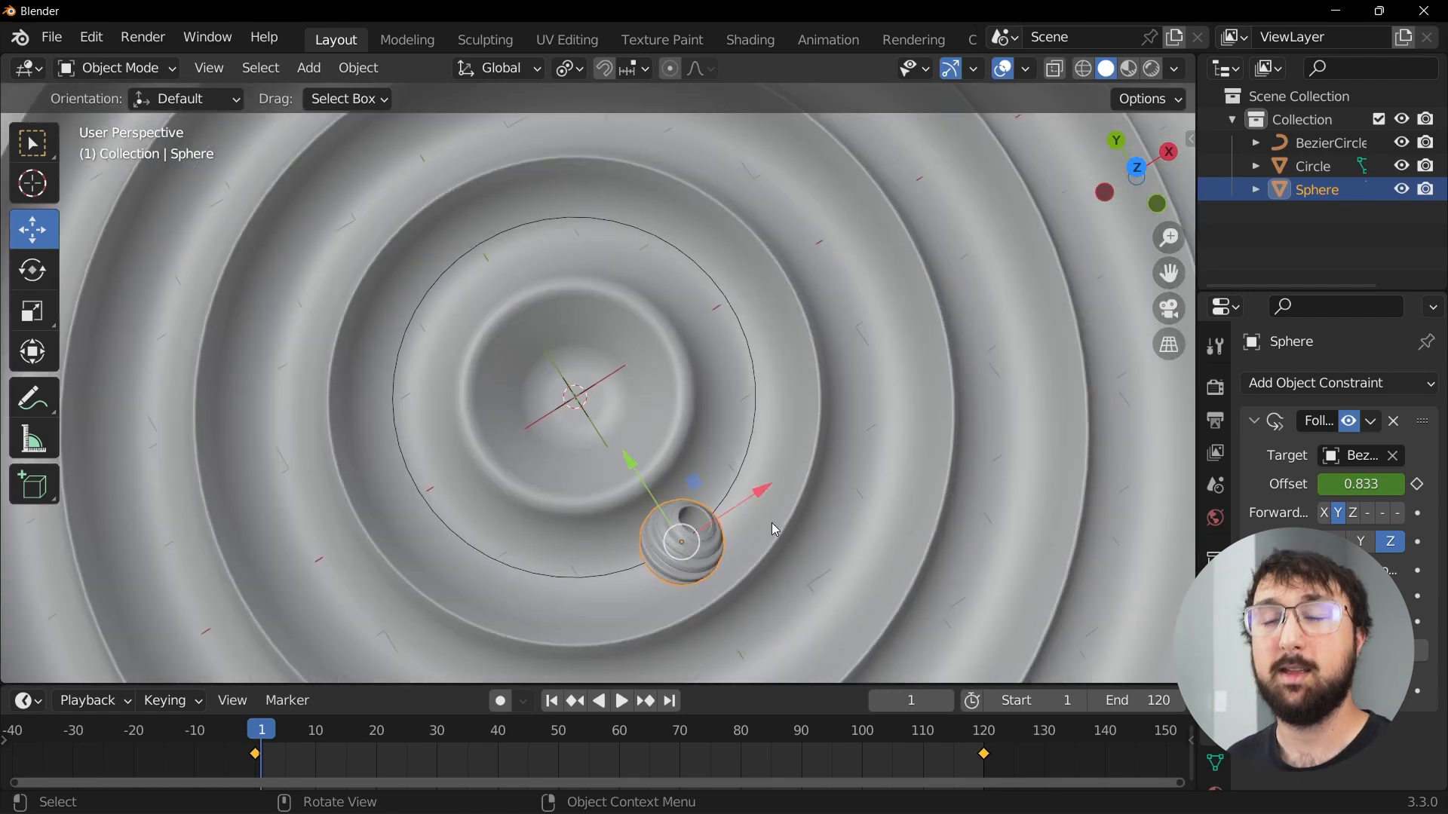
middle_click_drag(771, 523, 671, 563)
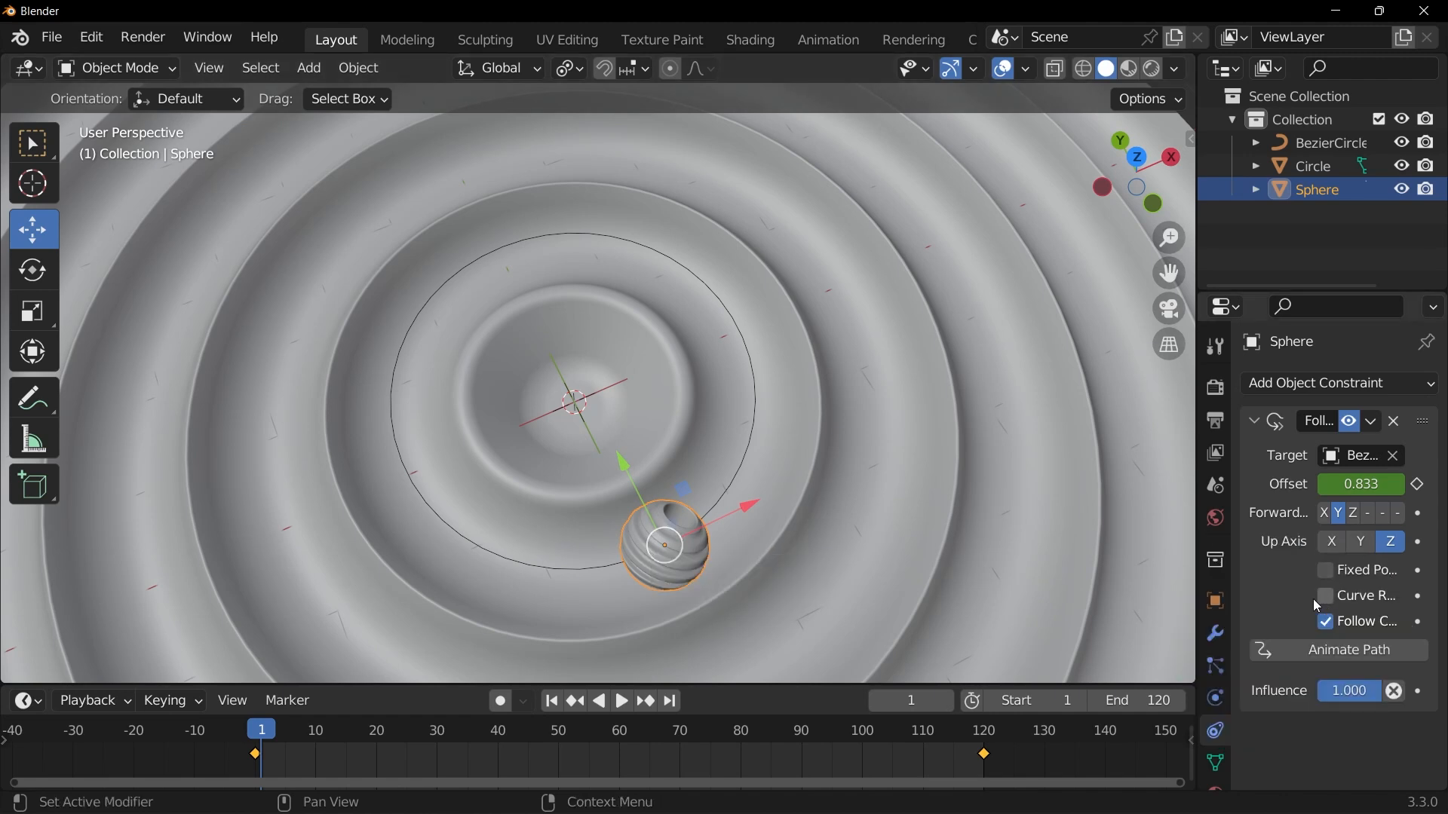
Step: Show the sphere's object transform properties and widen the area that holds them
left_click(1215, 601)
left_click_drag(1196, 560, 1075, 559)
Step: Try a Z rotation of 360*3 degrees on the sphere and reset it
left_click(1295, 577)
type("3")
key("BackSpace")
type("360")
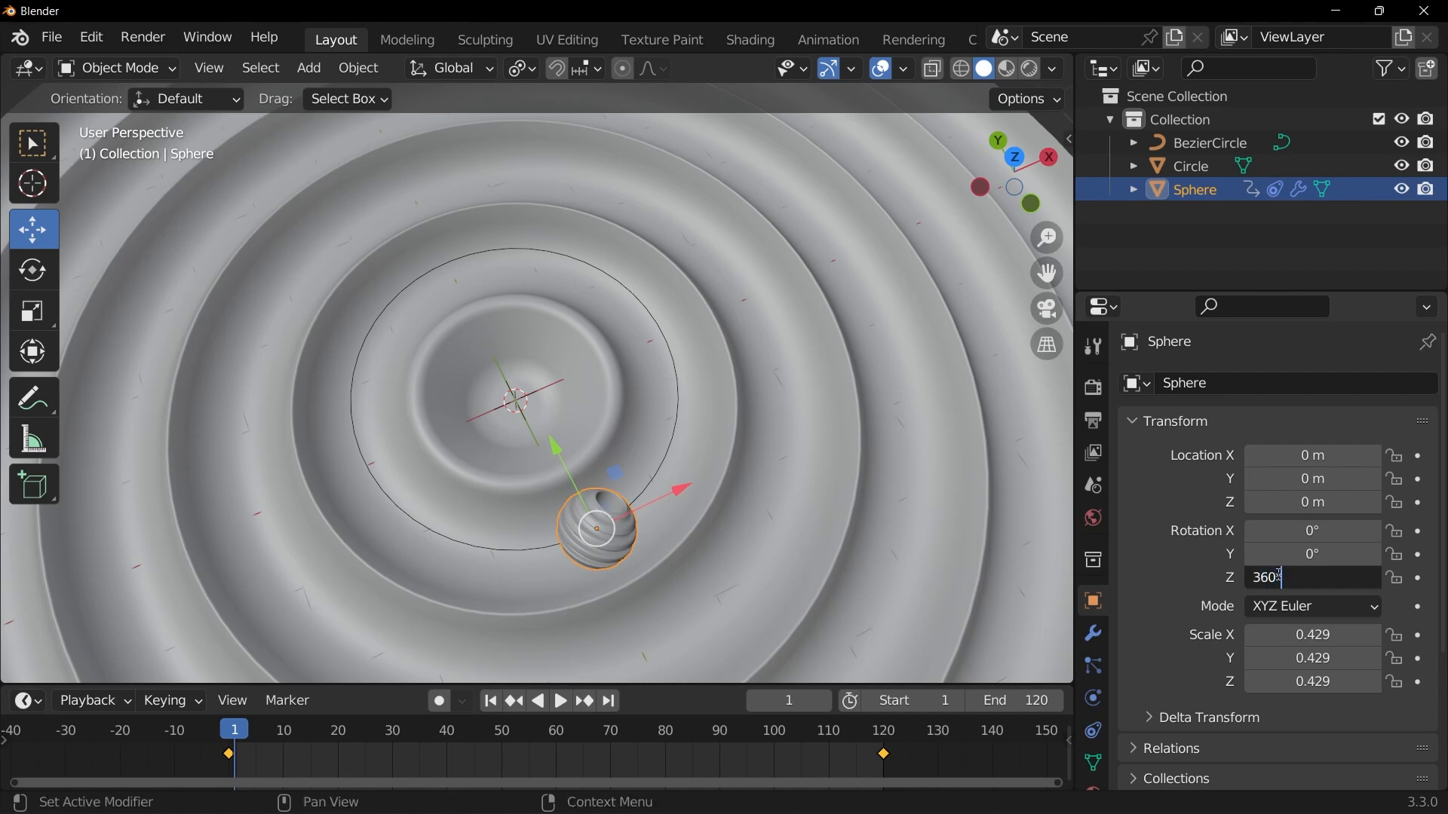
type("*3")
key("Return")
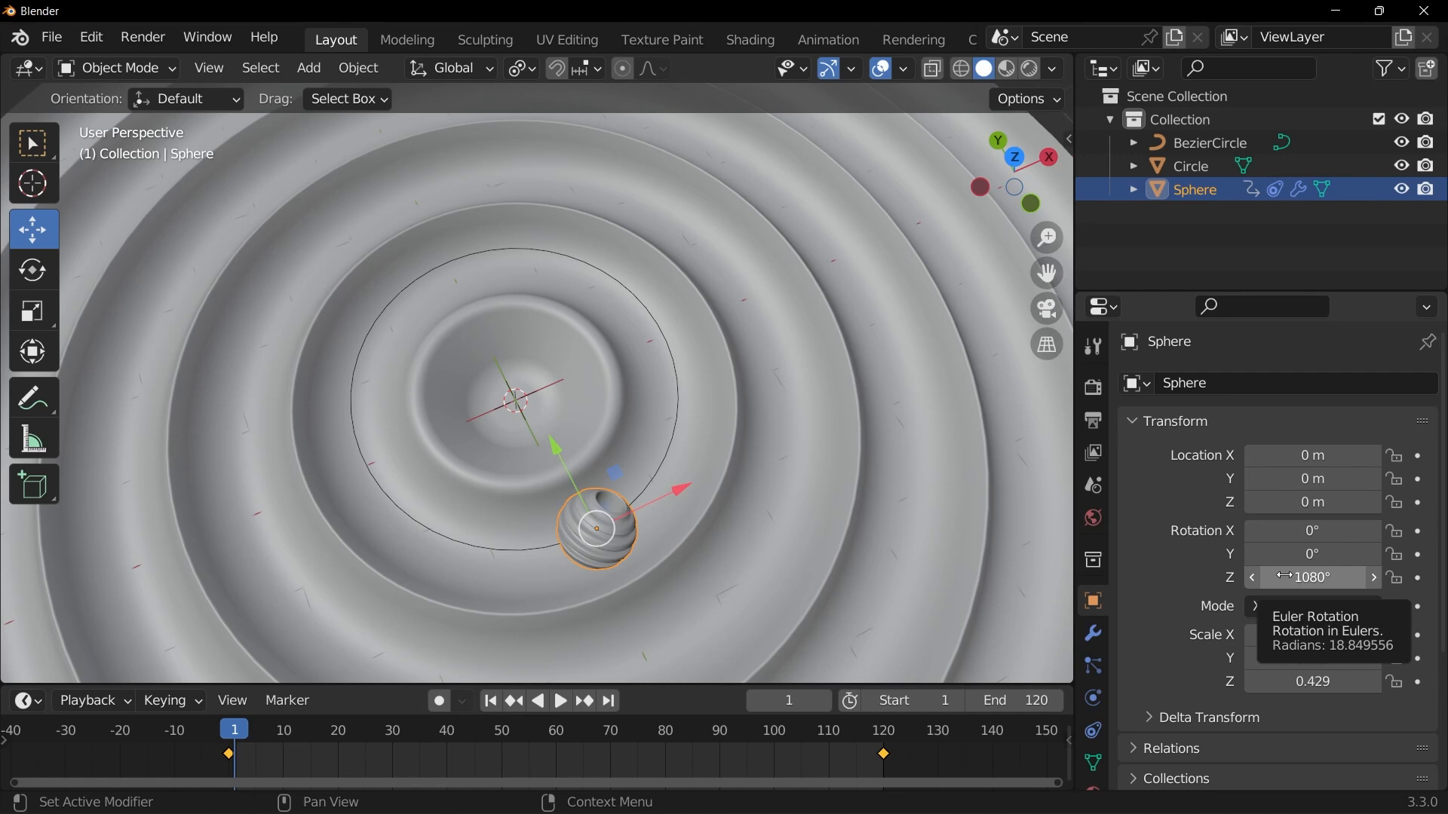
key("BackSpace")
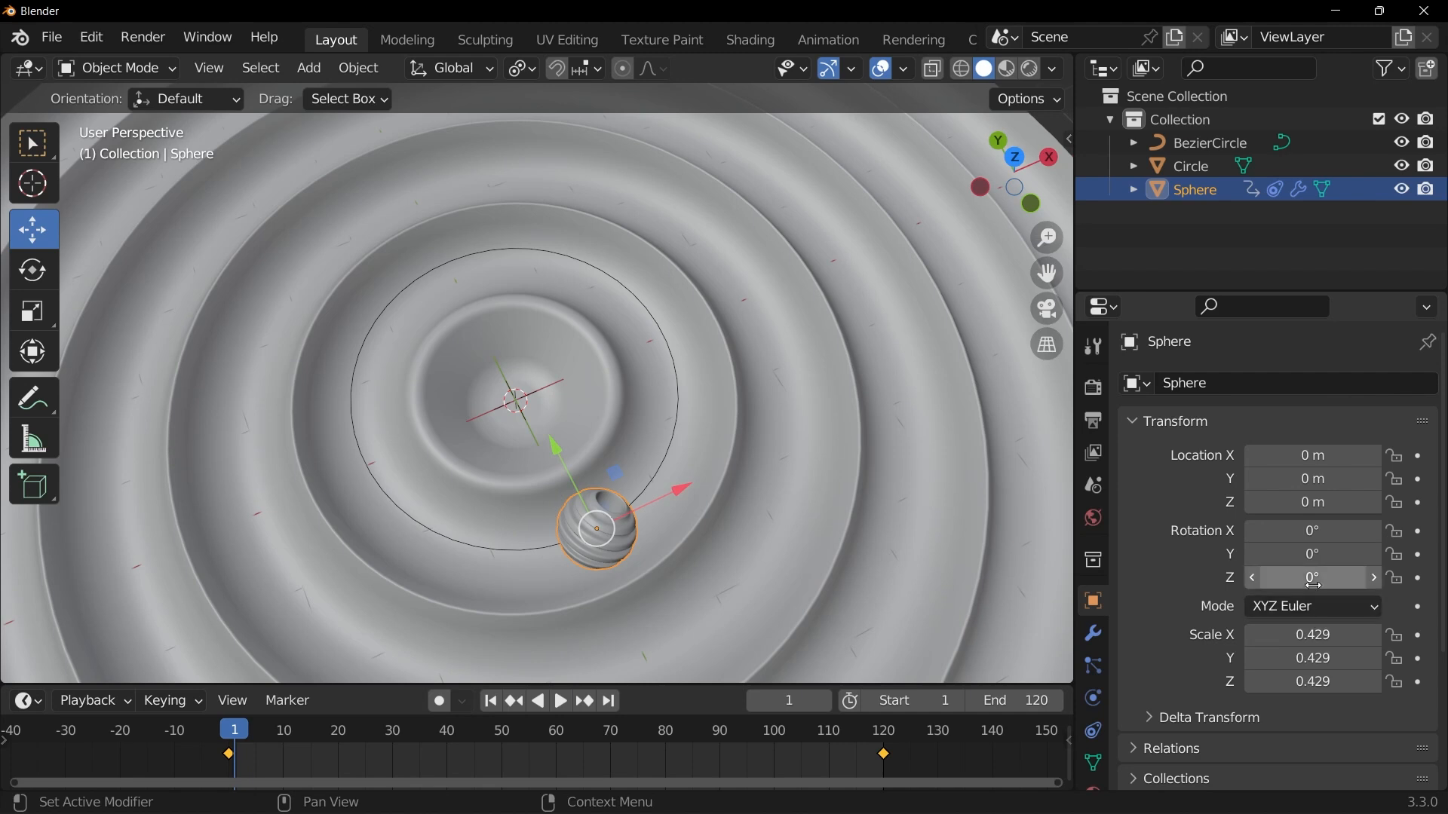
Step: Try a Z rotation of 360*4 degrees on the sphere and undo it
left_click(1313, 578)
type("360°")
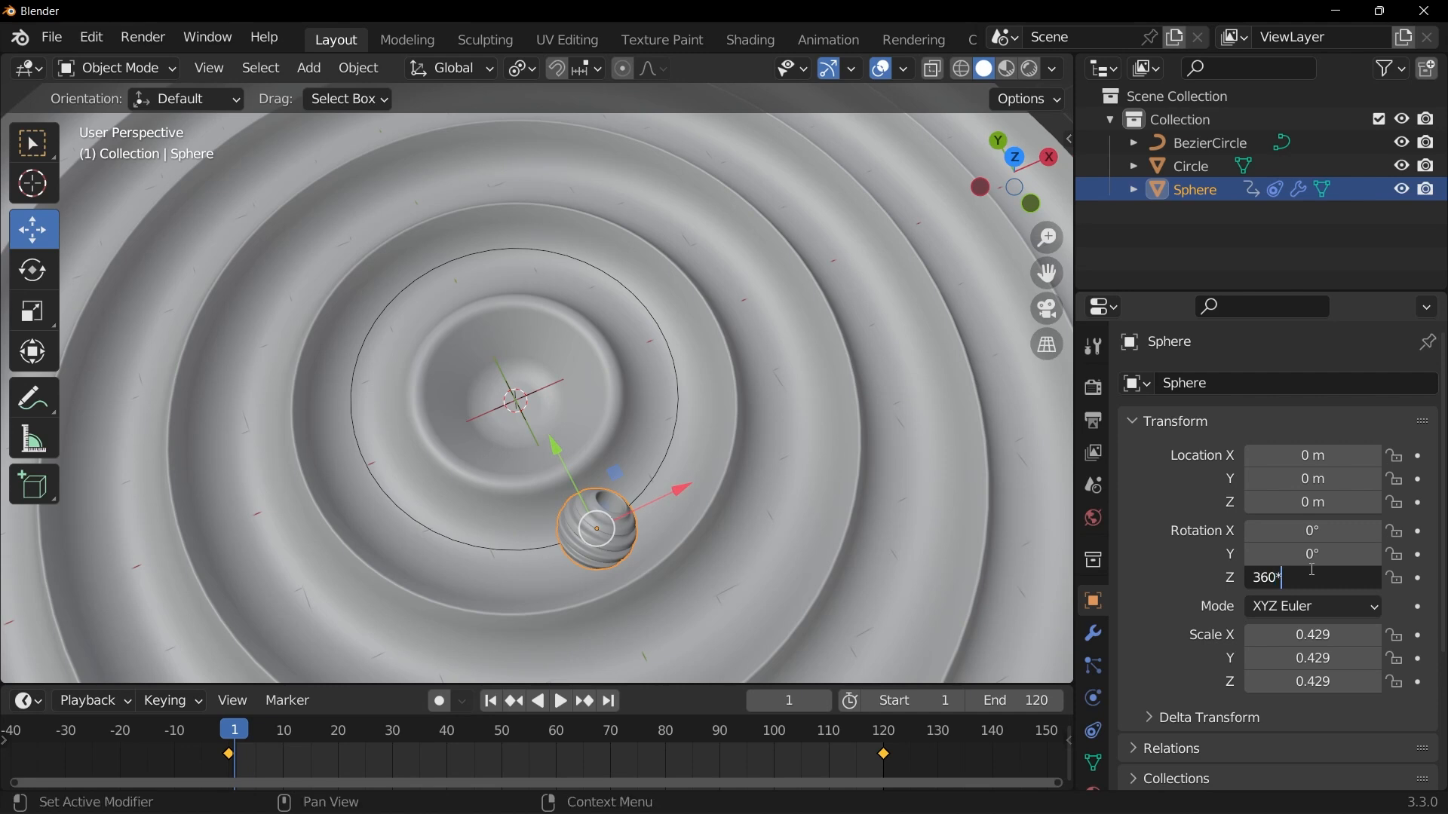
type("4")
key("Return")
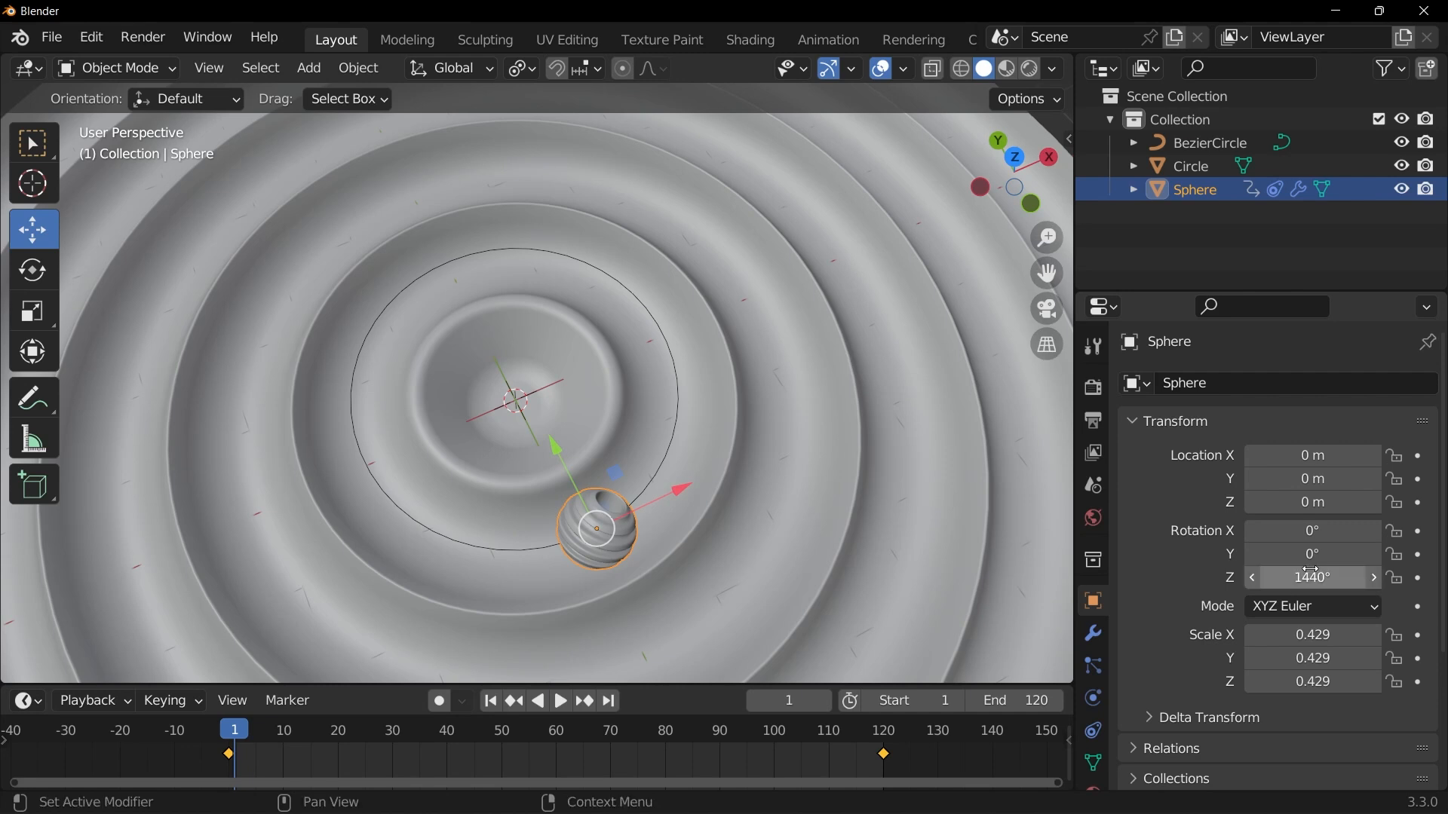
key("ctrl+z")
Step: Try out the sphere's X rotation, undo the change and keyframe the X rotation at 0° on frame 0
key("Left")
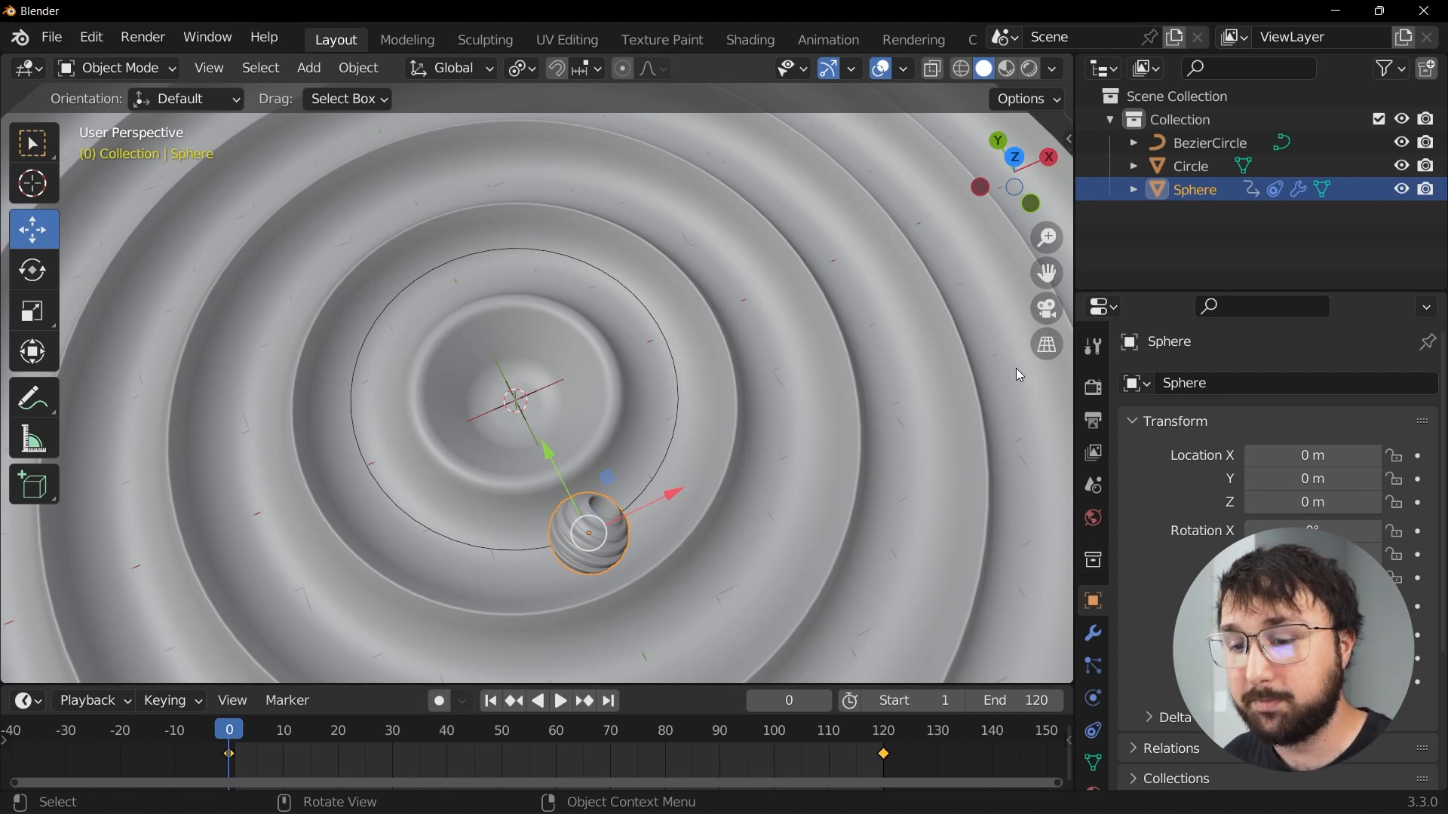
left_click_drag(1313, 531, 1369, 531)
key("ctrl+z")
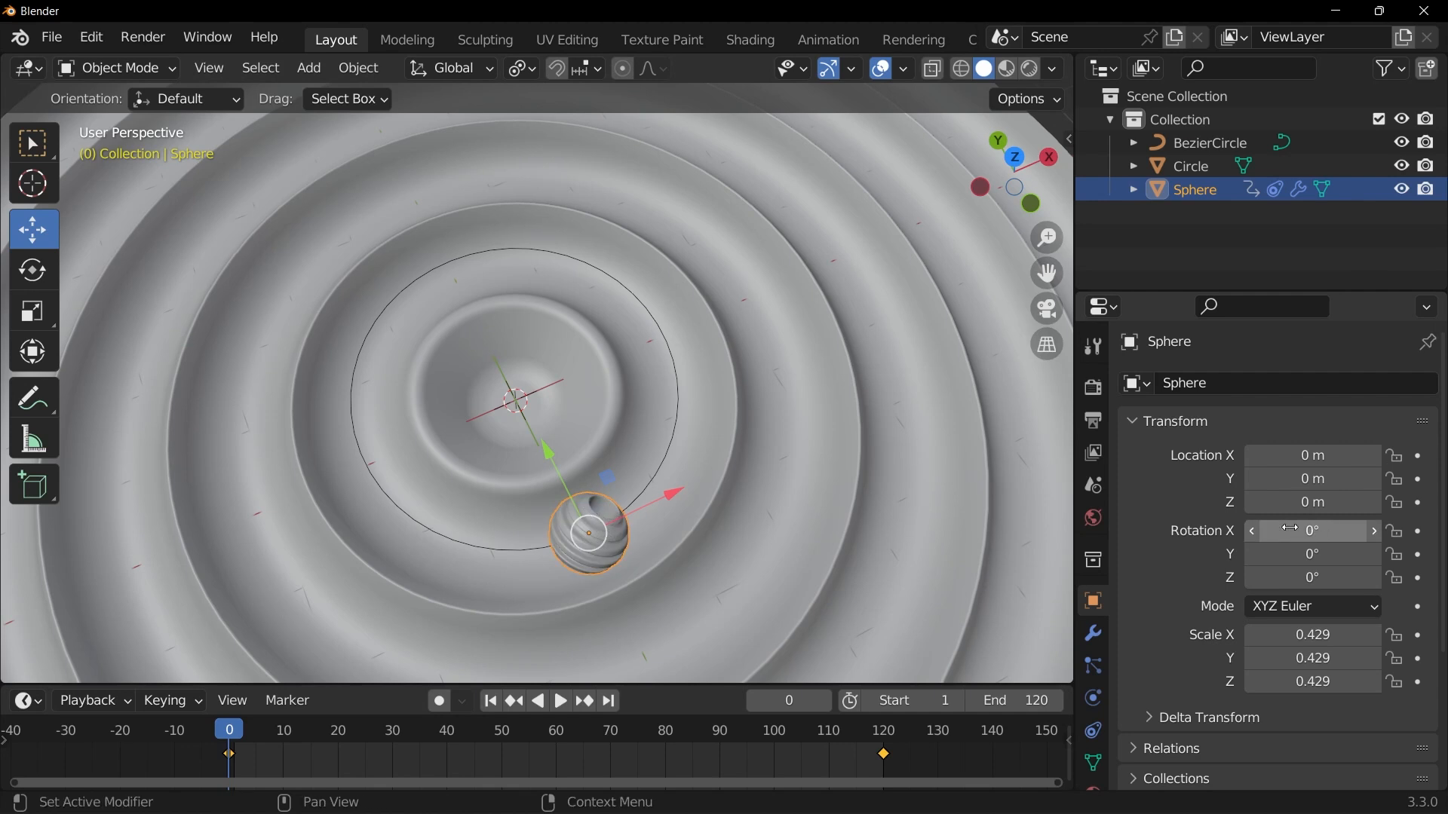
left_click(1422, 537)
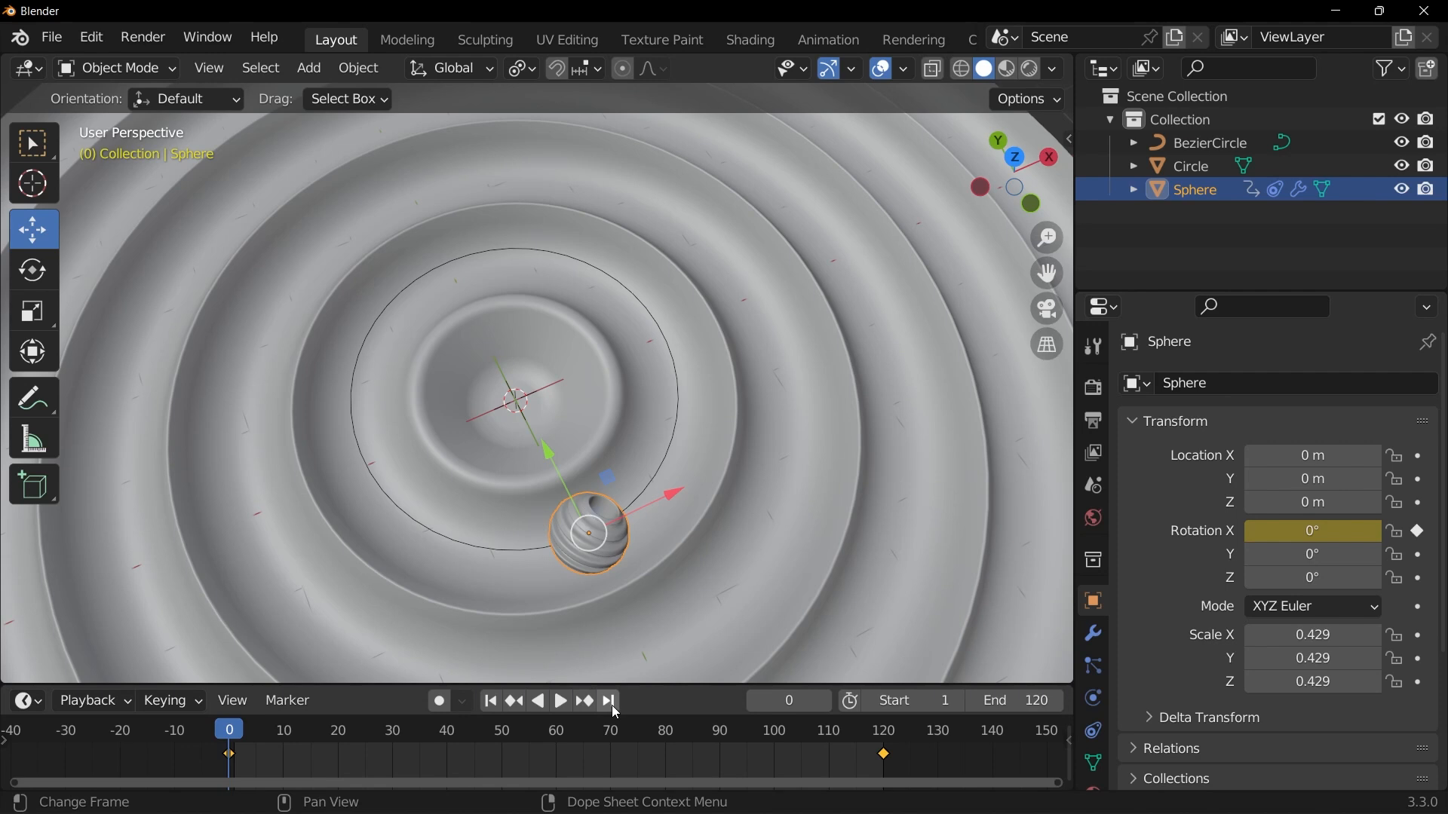
Step: Set the sphere's X rotation to 1440° at frame 120 and keyframe it
left_click(611, 701)
left_click(1341, 540)
type("1")
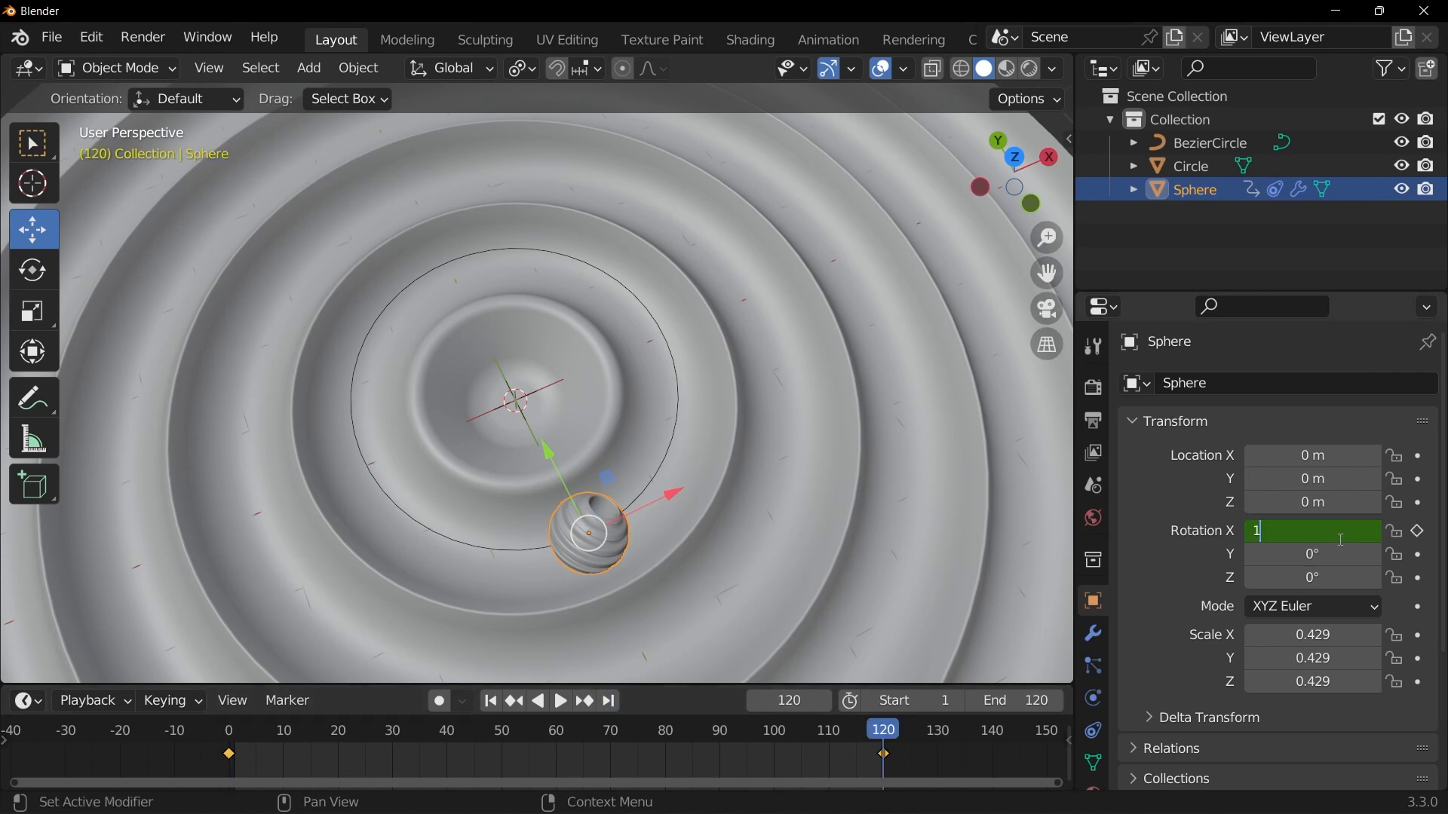
type("440")
key("Return")
left_click(1419, 532)
Step: Play the animation with the sphere deselected to check how it rolls along the path
key("space")
left_click(966, 438)
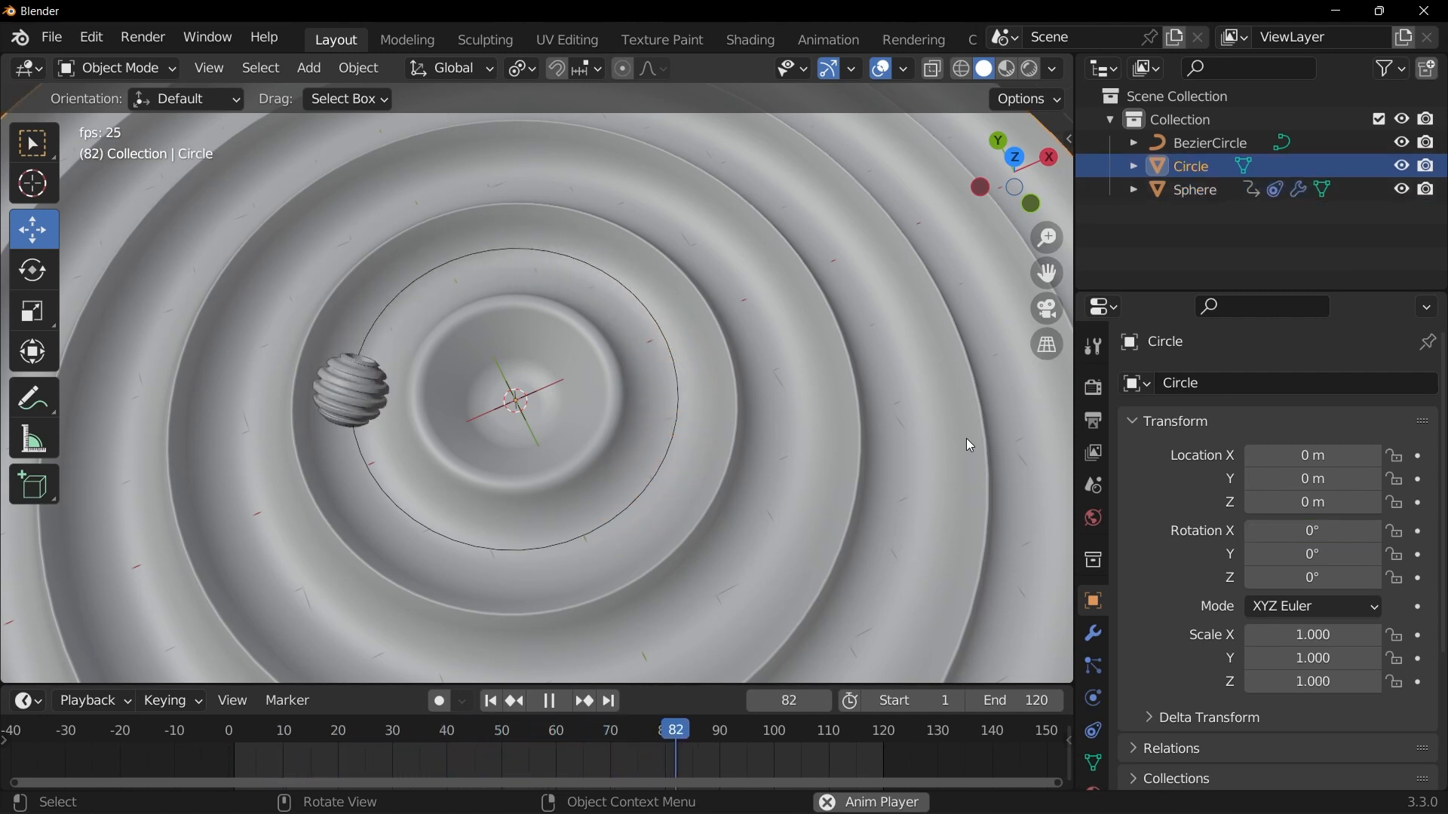
key("space")
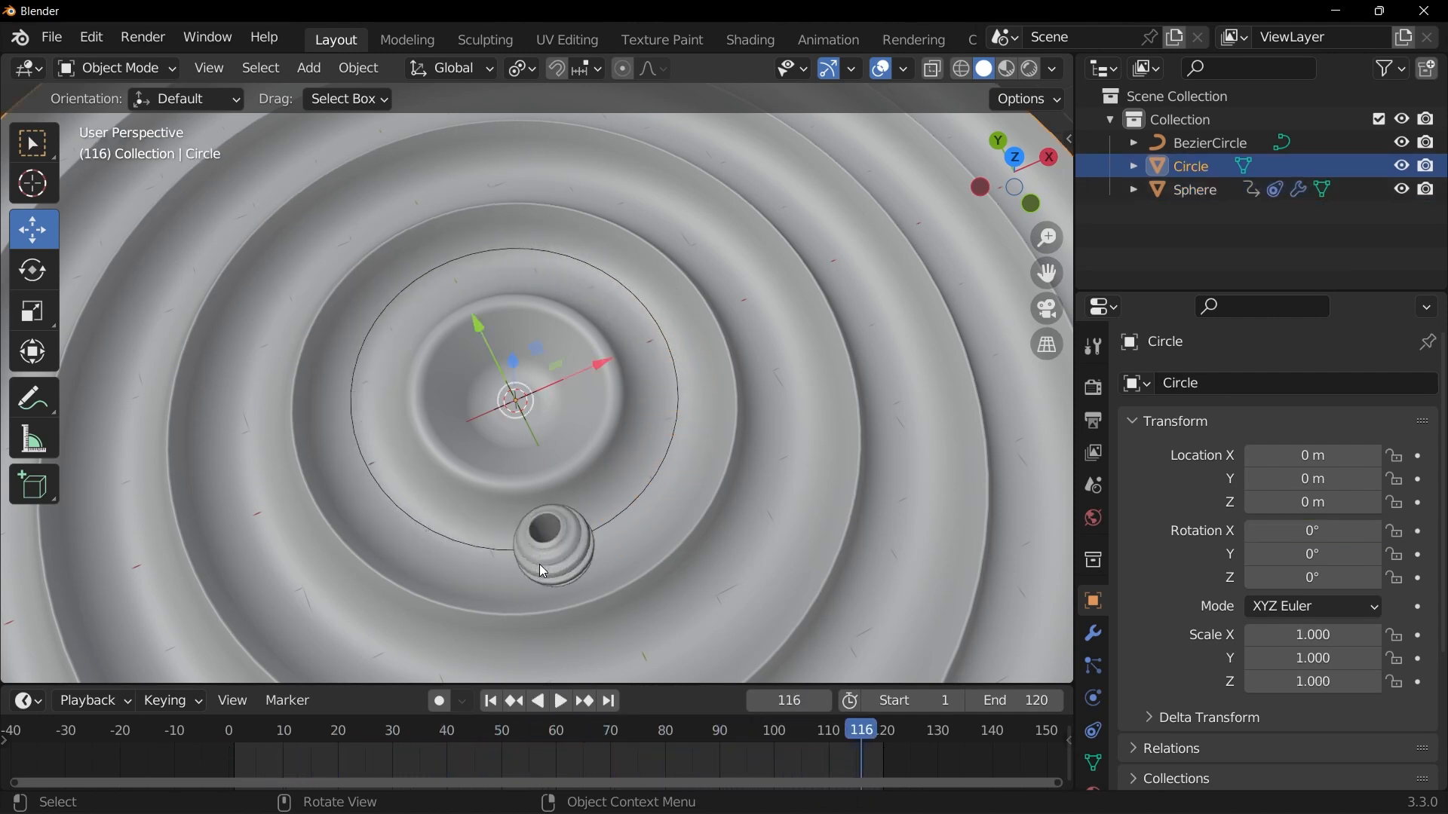
Step: Duplicate the sphere together with its Bezier circle, keeping the copies in place
left_click(582, 537)
left_click(605, 526, "shift")
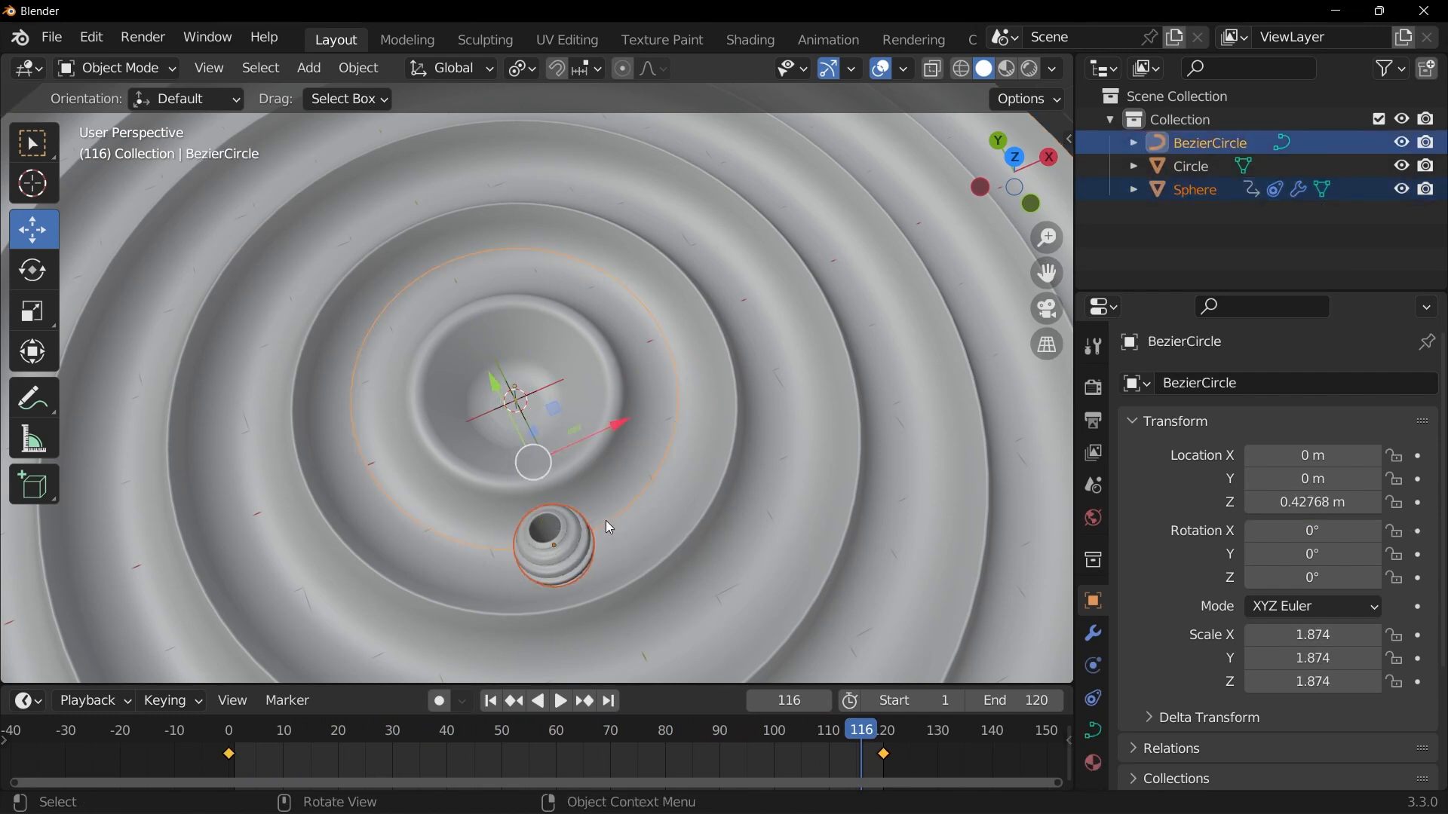
key("shift+d")
right_click(650, 508)
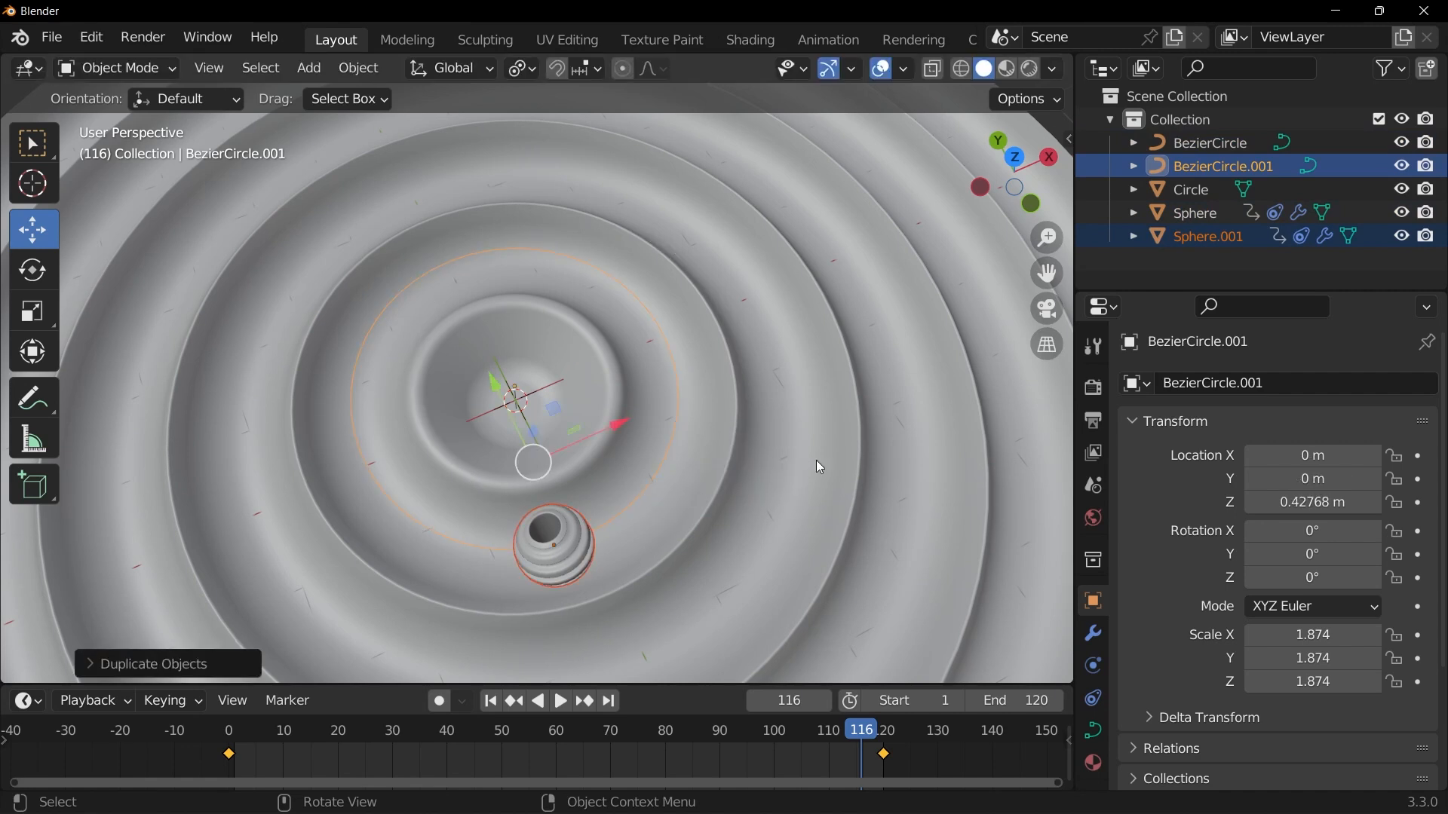
Step: Rotate the duplicated Bezier circle about 151° around Z in top view and play the animation to check both spheres
left_click(1223, 167)
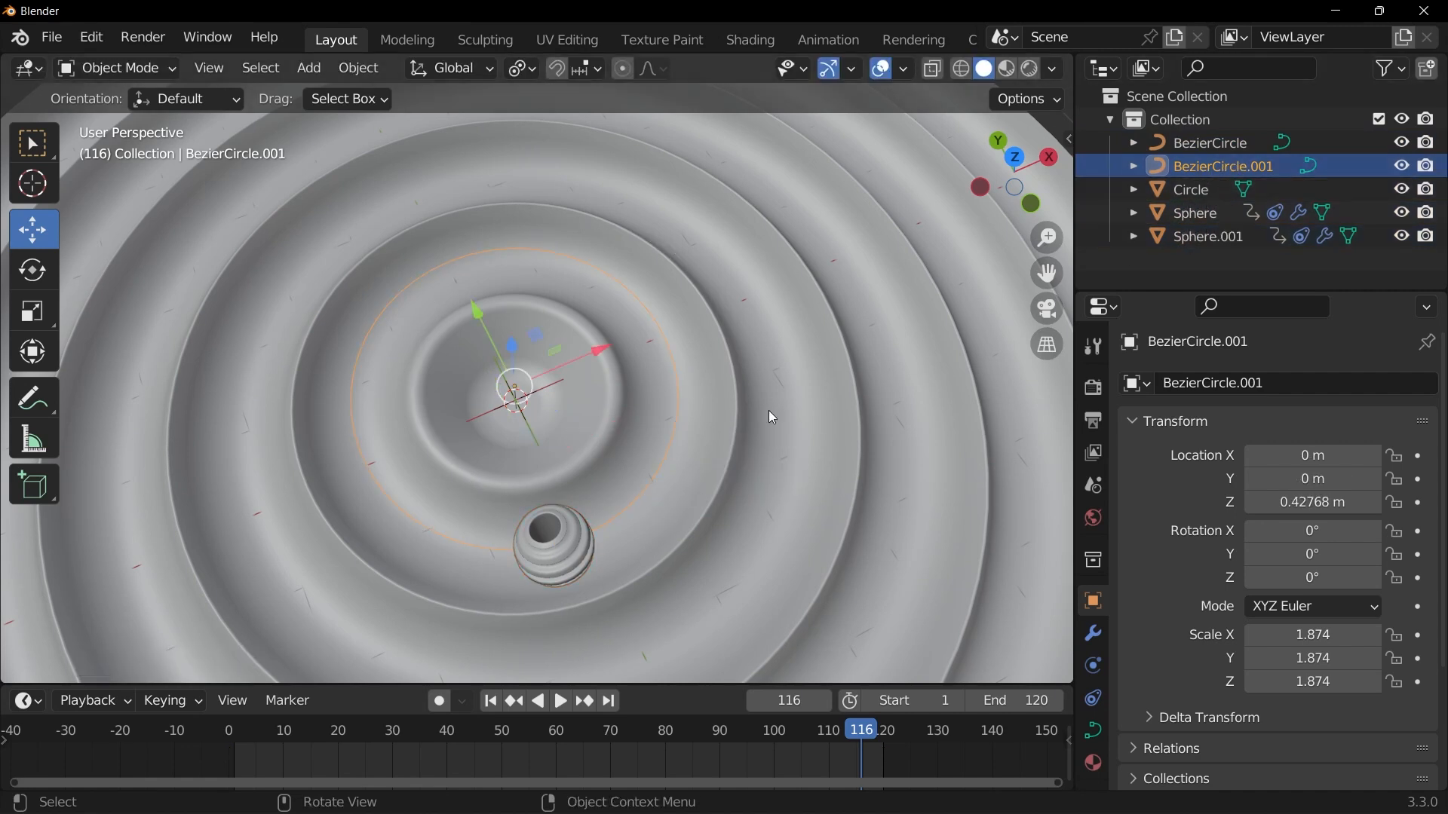
key("grave")
left_click(713, 314)
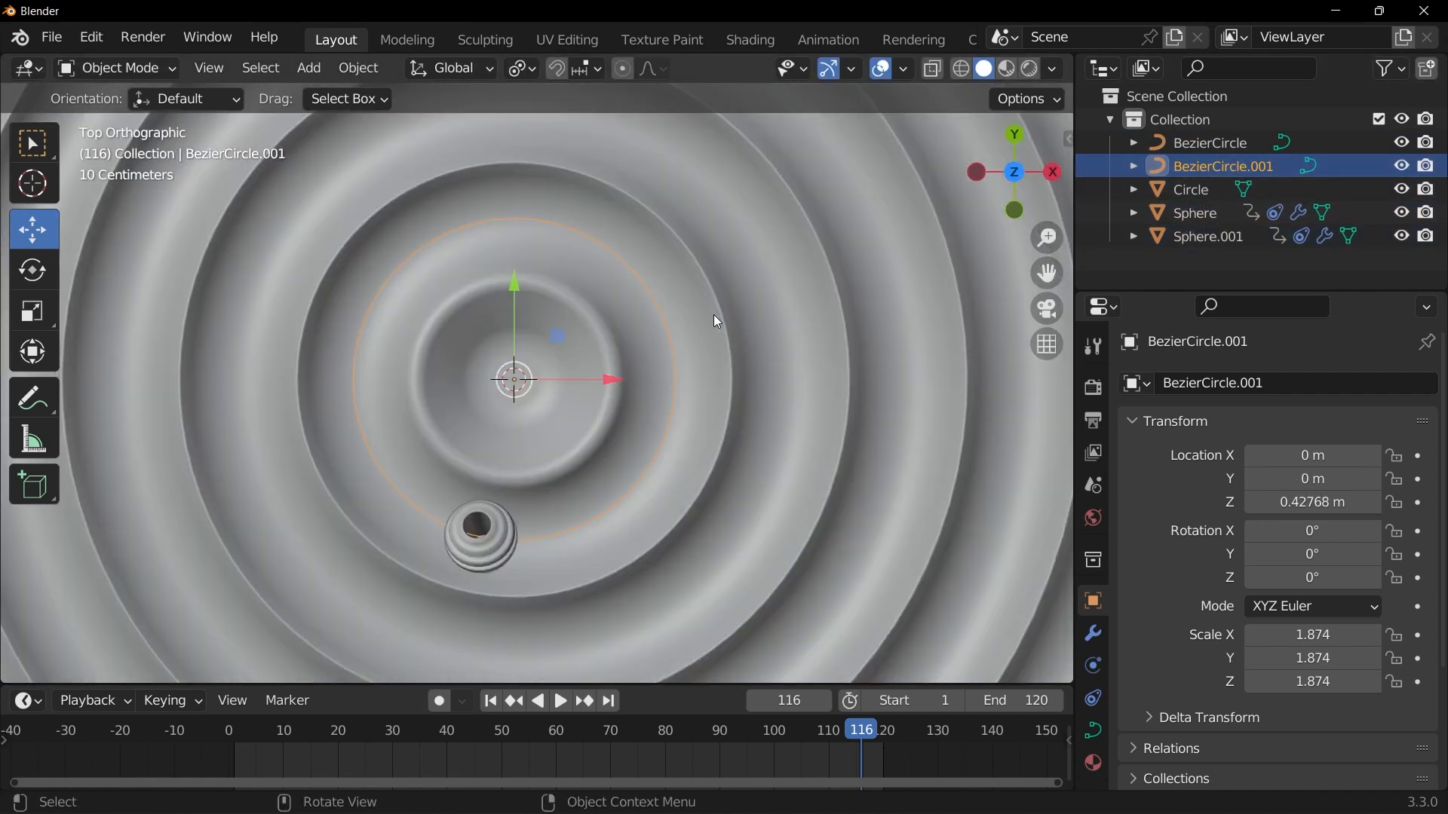
key("r")
left_click(667, 306)
key("space")
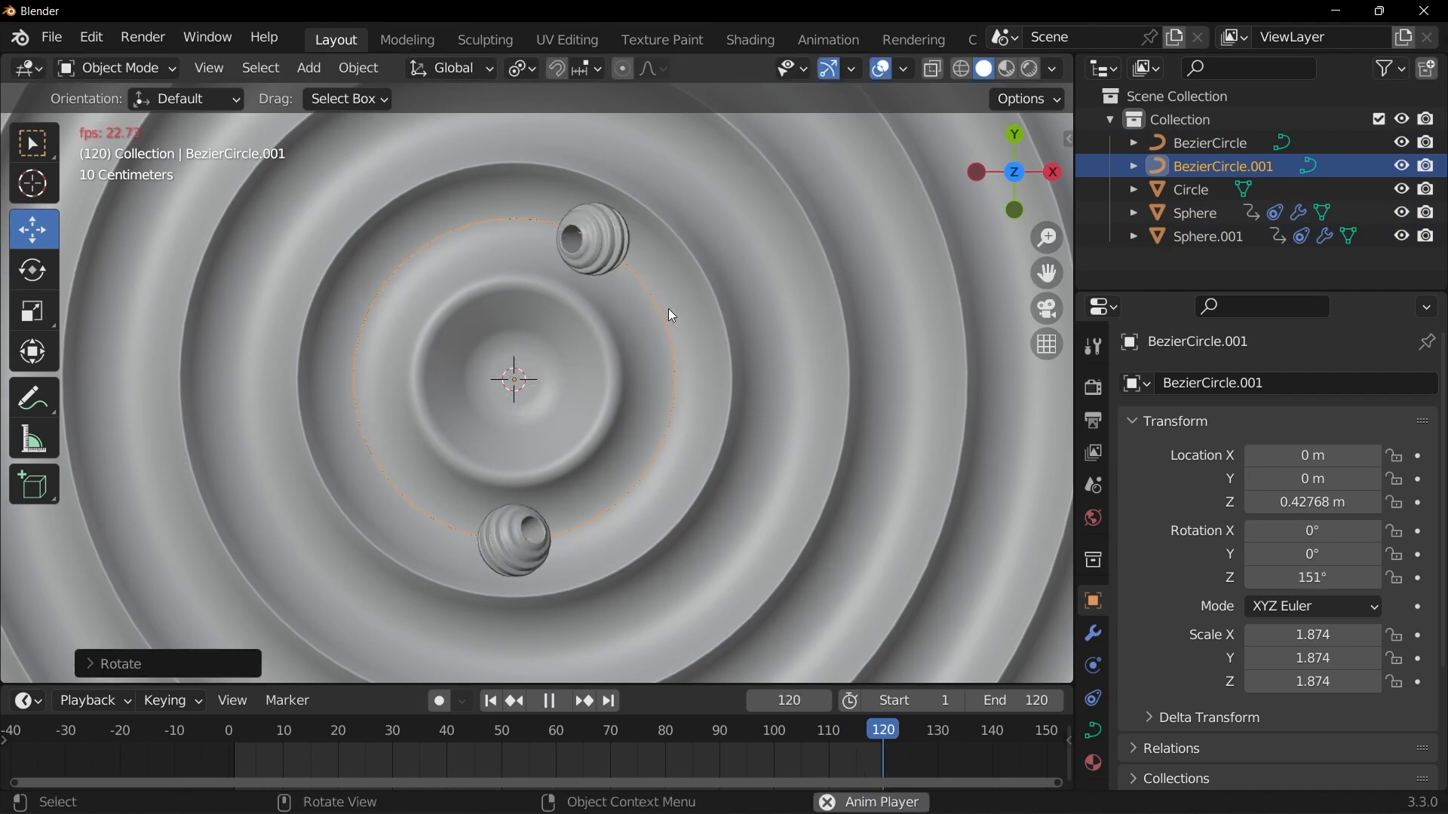
key("space")
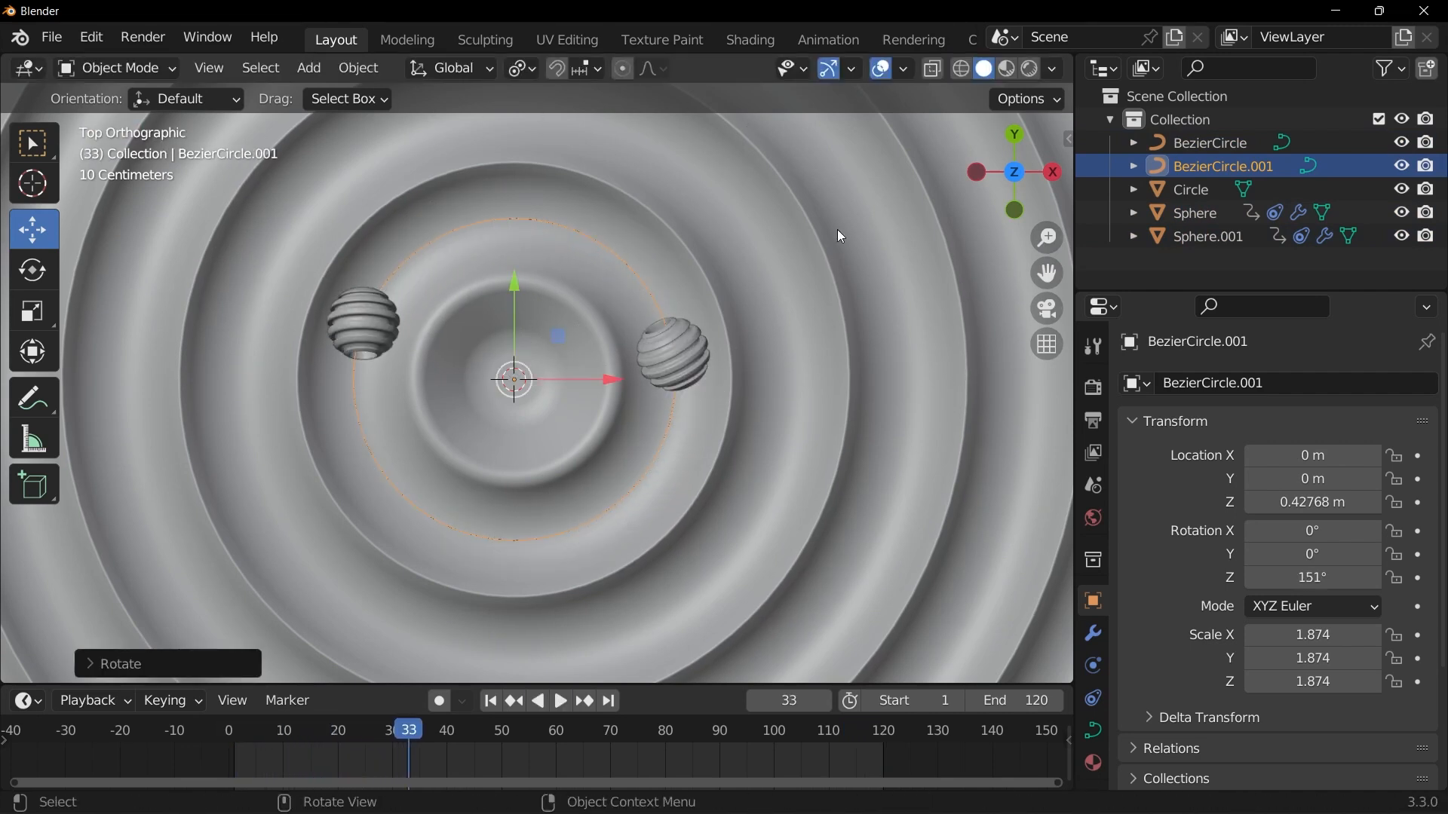
Step: Move both spheres and both Bezier circles into a new collection named "circle 1" and collapse that collection
left_click(1197, 237)
left_click(1196, 215, "shift")
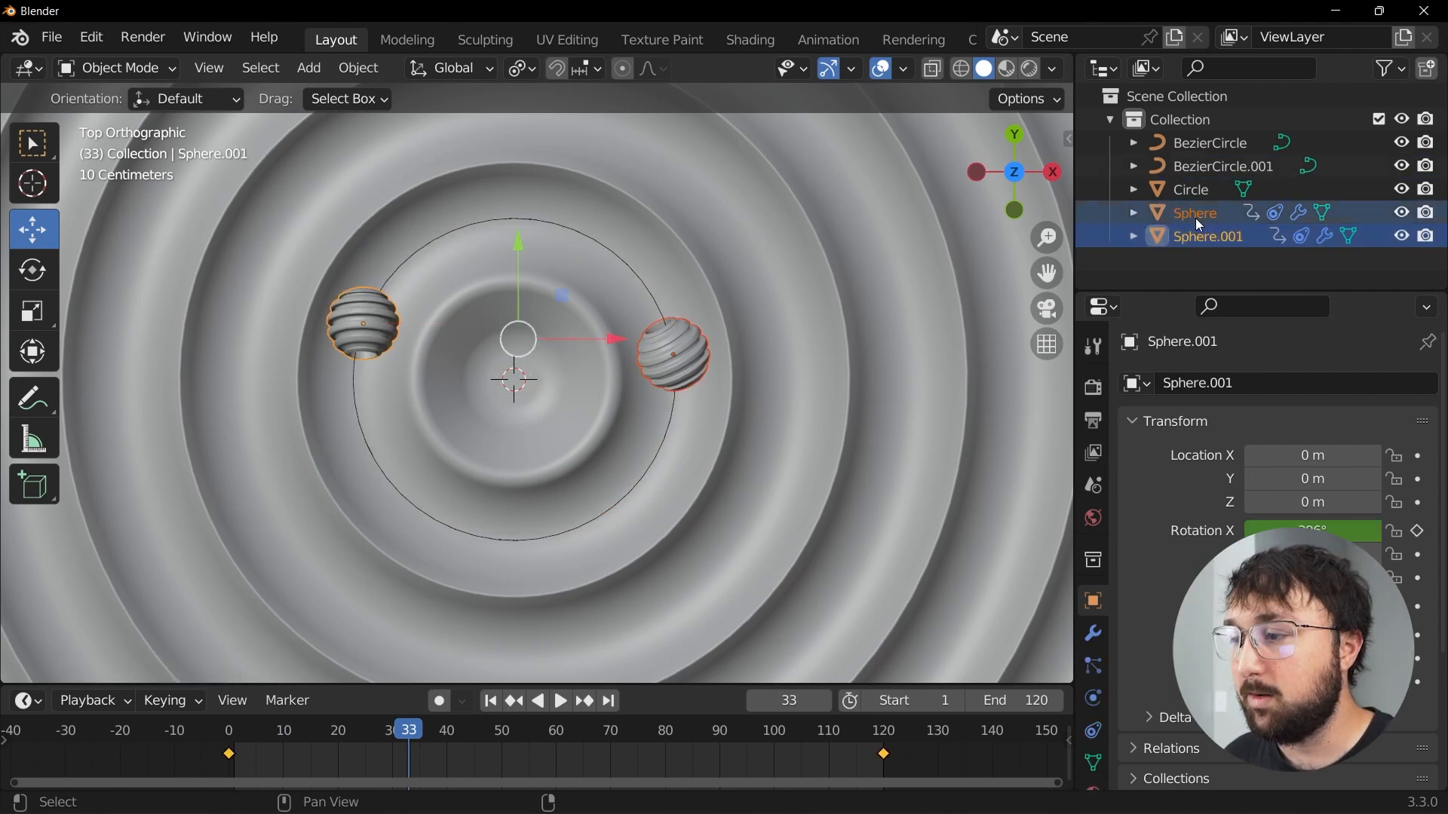
left_click(1199, 170, "ctrl")
left_click(1201, 144, "ctrl")
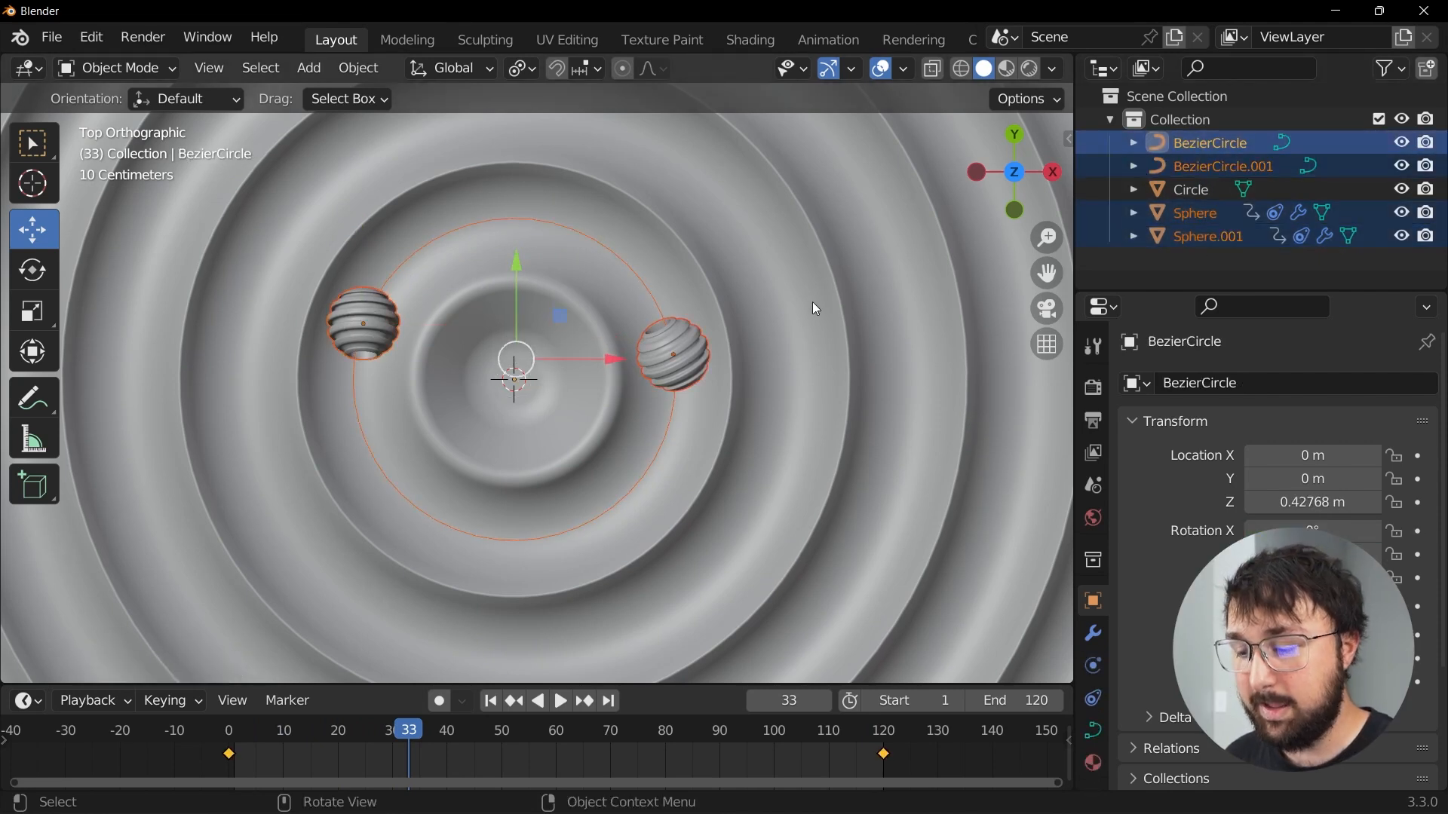
key("m")
left_click(813, 301)
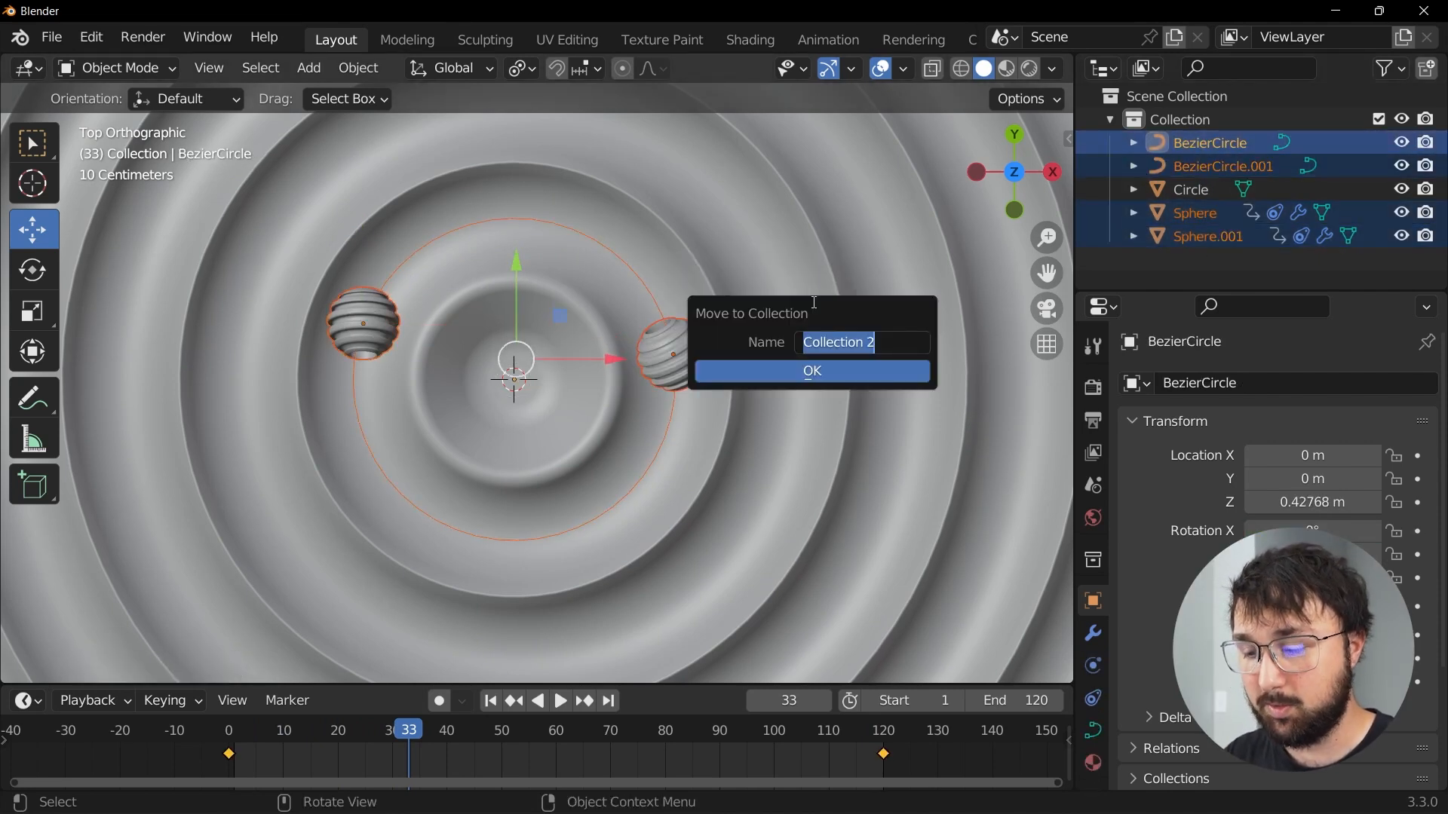
type("circle 1")
left_click(819, 371)
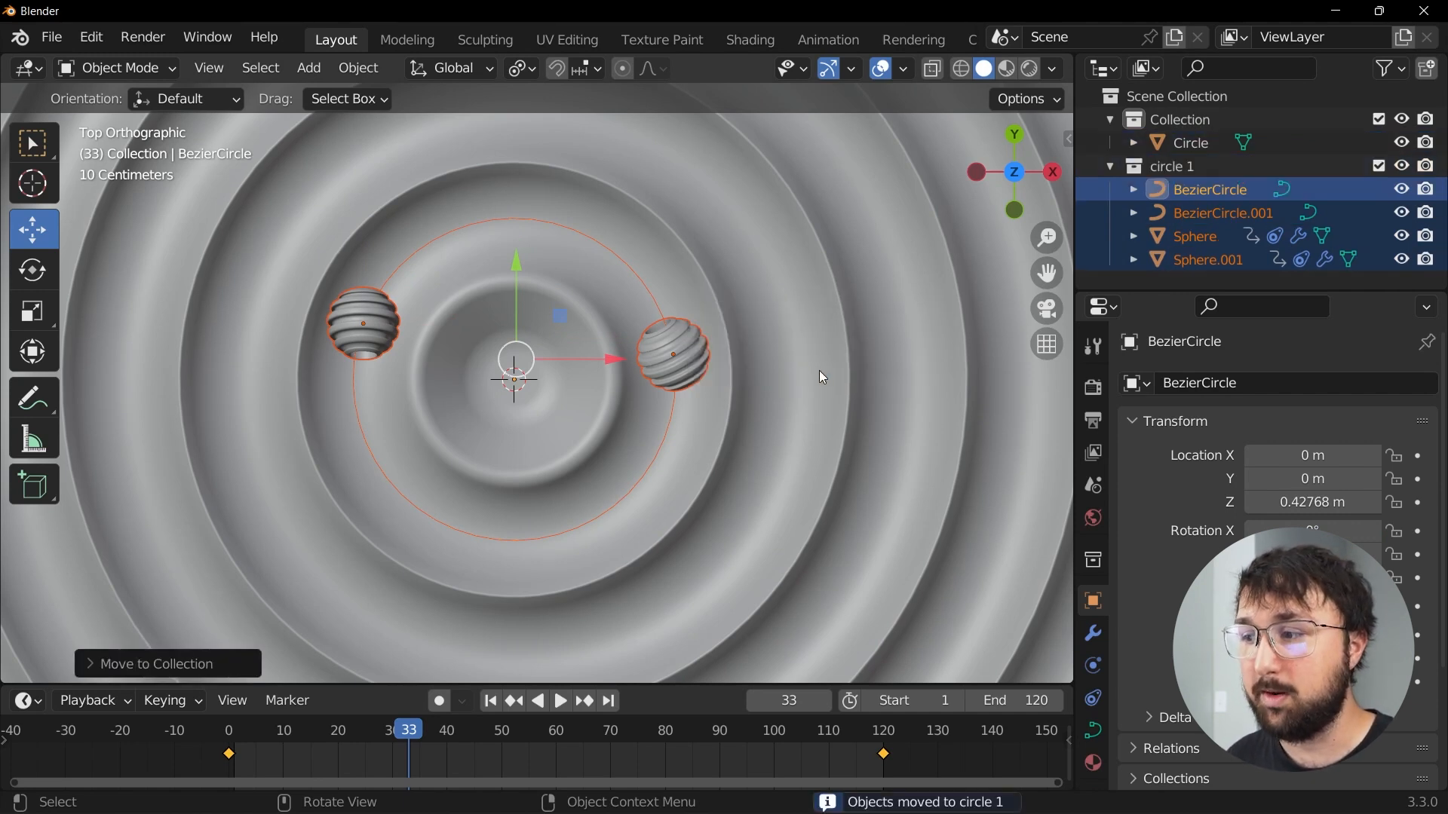
left_click(1108, 166)
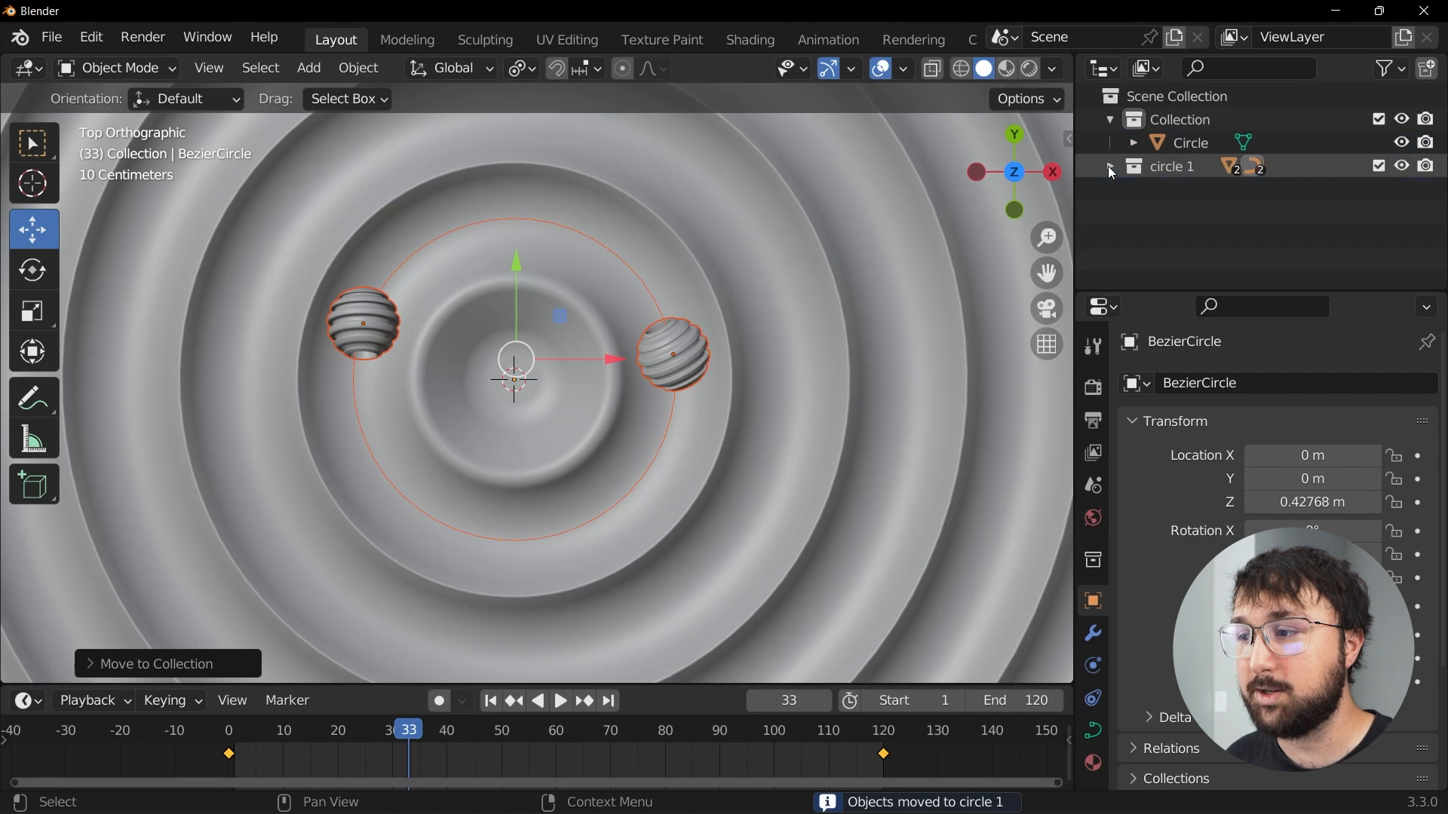
Step: Deselect everything and play the animation to check both spheres rolling along the inner circle
left_click(1211, 187)
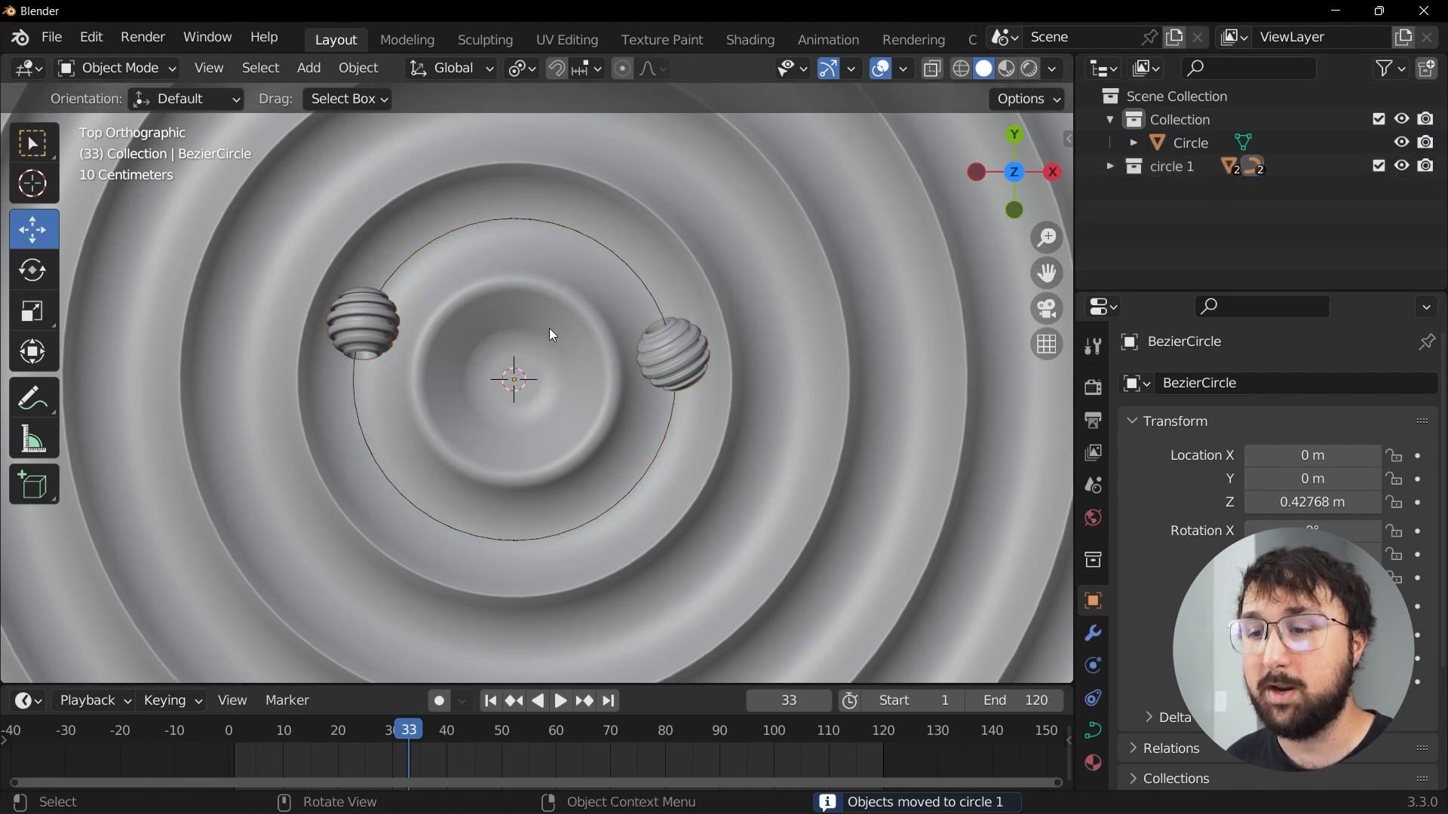
key("space")
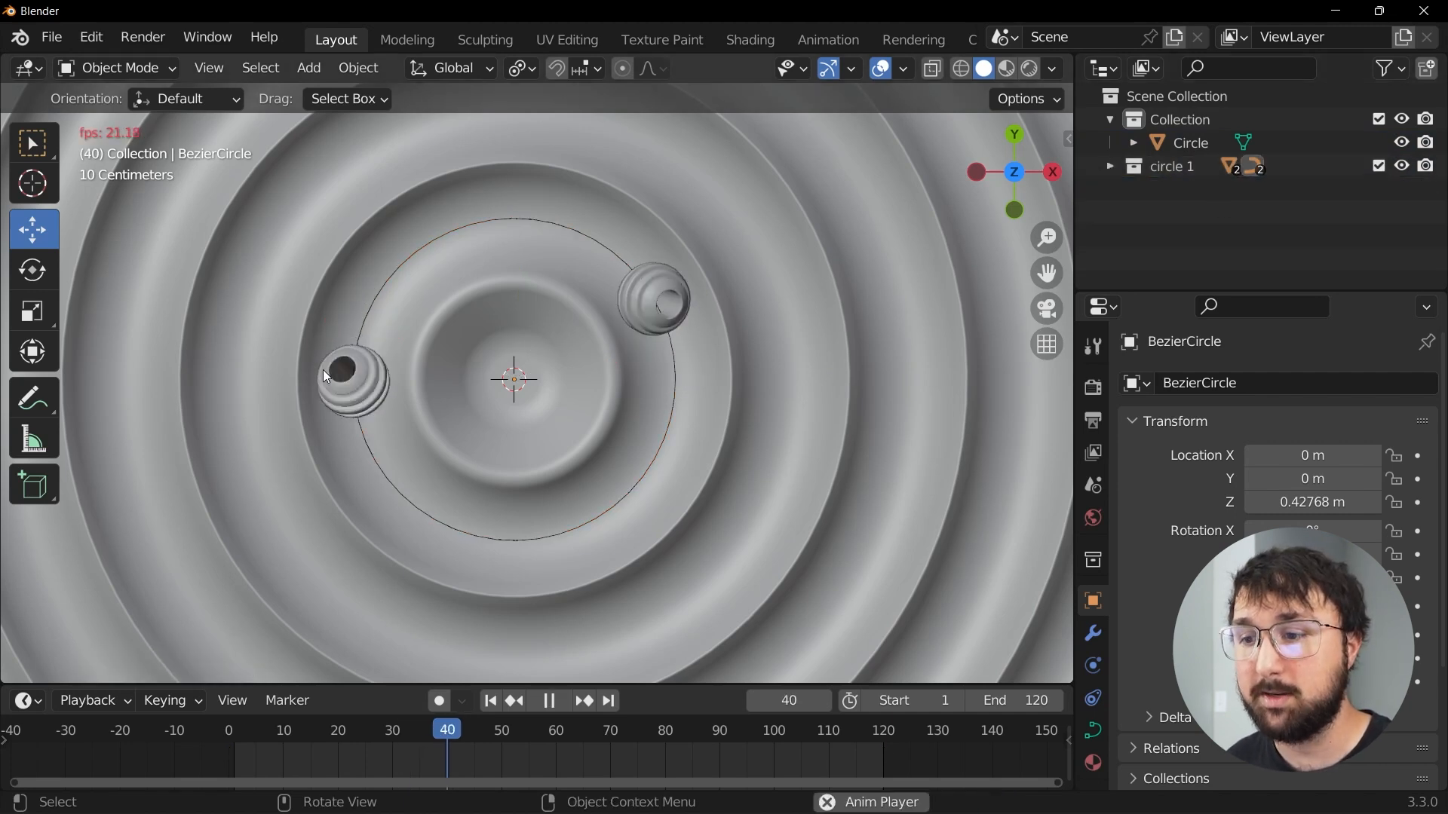
key("space")
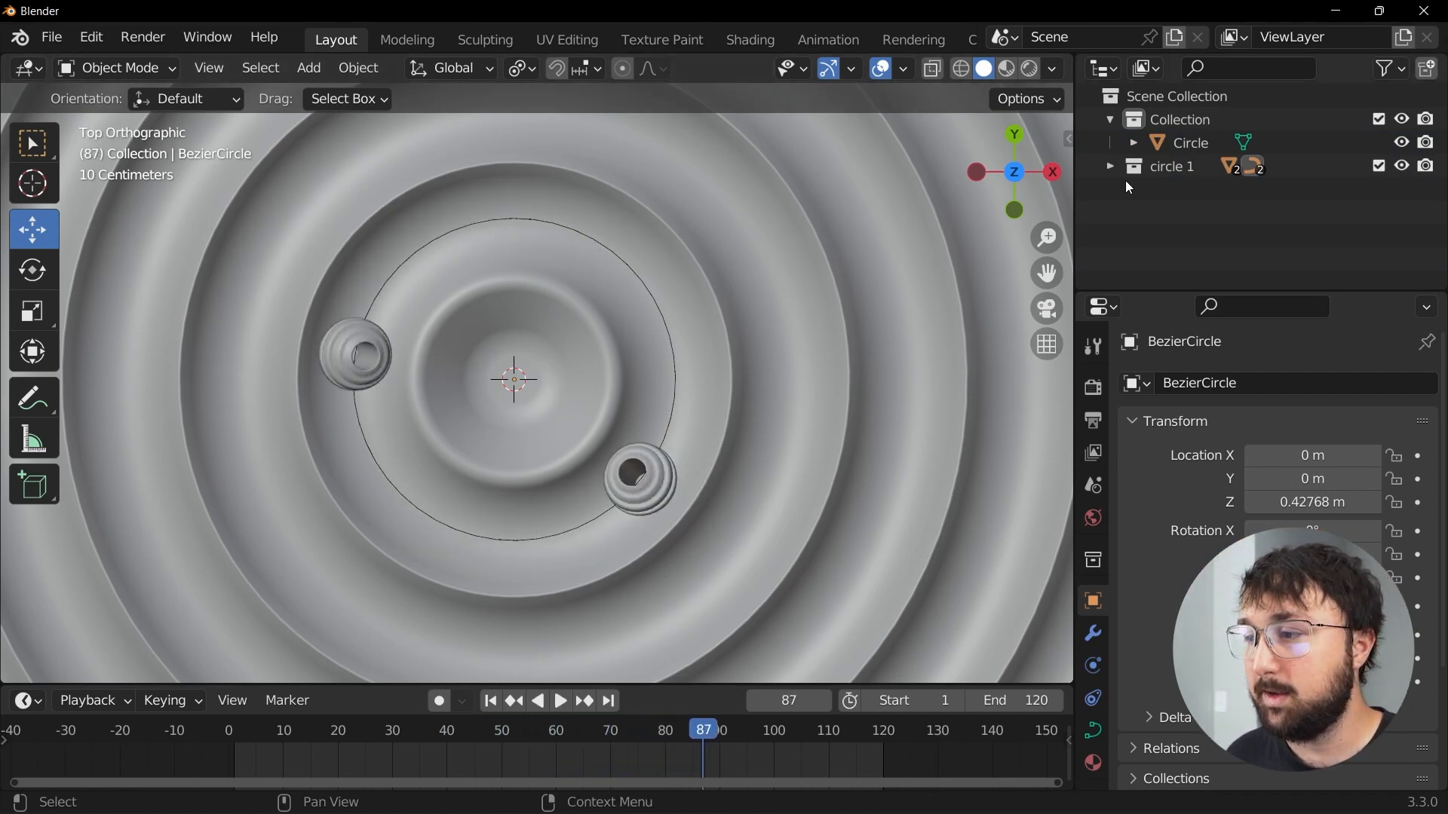
Step: Expand the circle 1 collection and duplicate Sphere.001 together with BezierCircle.001, keeping the copies in place
left_click(1110, 166)
left_click(656, 494)
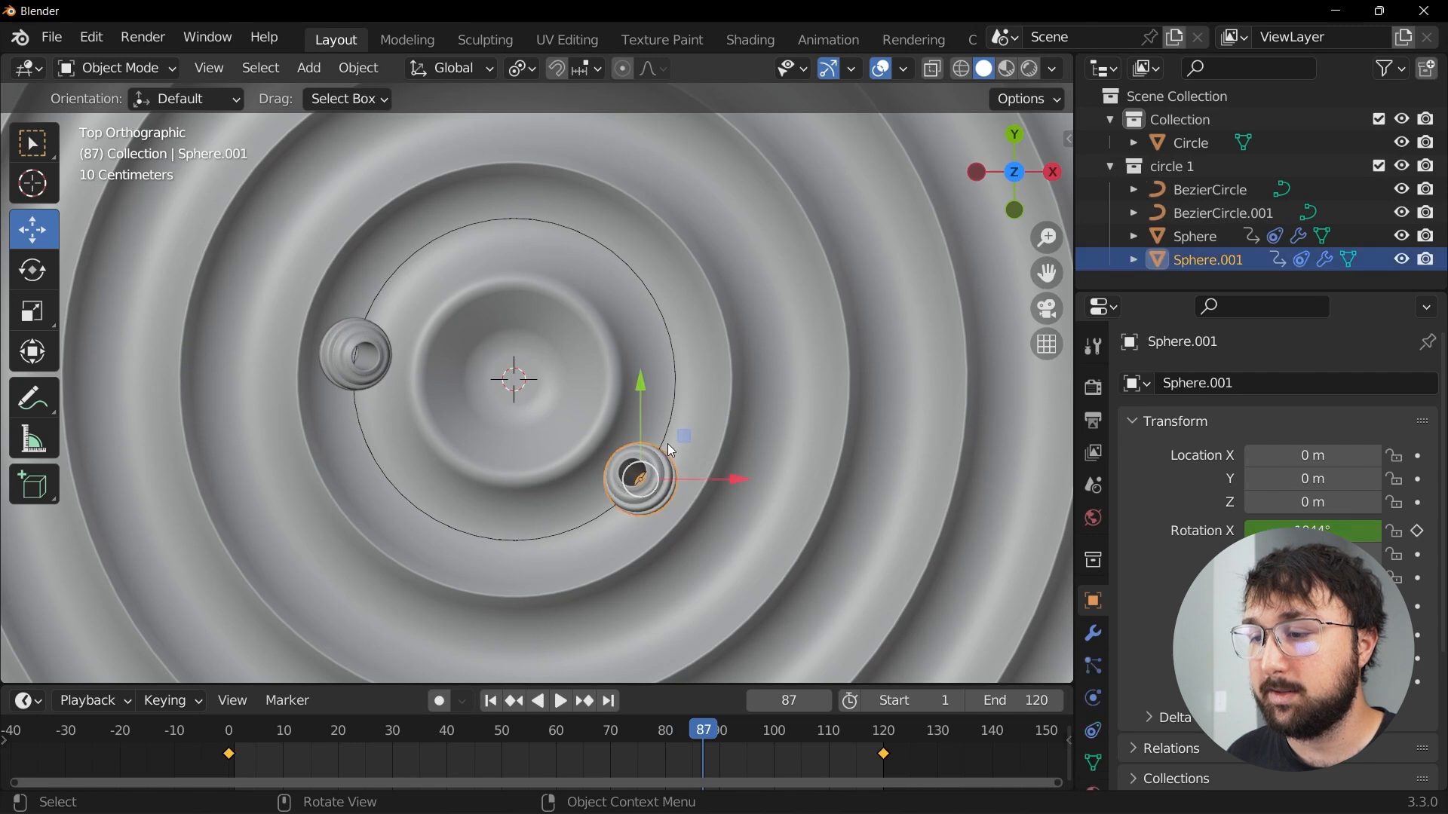
left_click(675, 399)
left_click(674, 400)
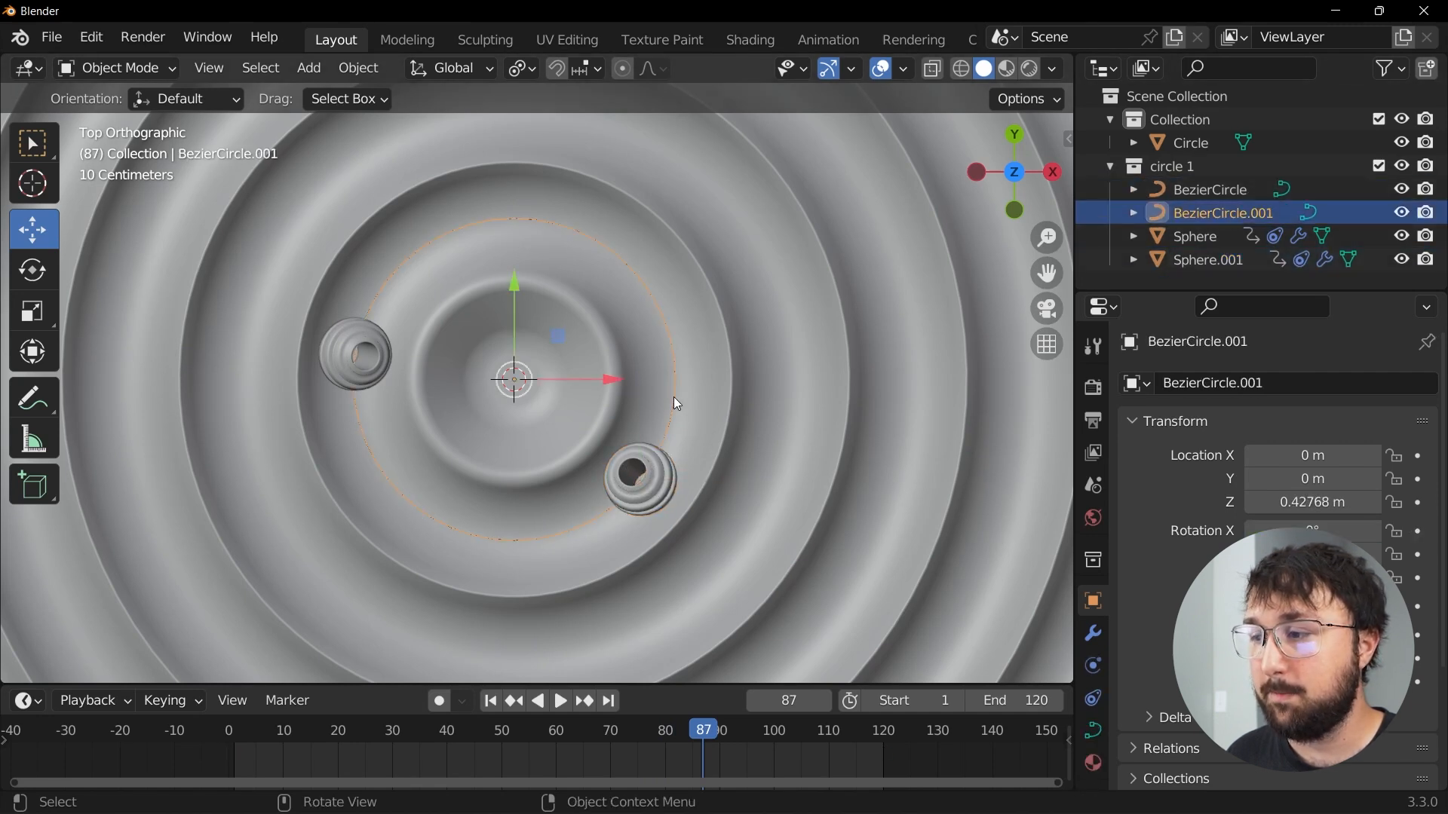
key("r")
left_click(656, 475)
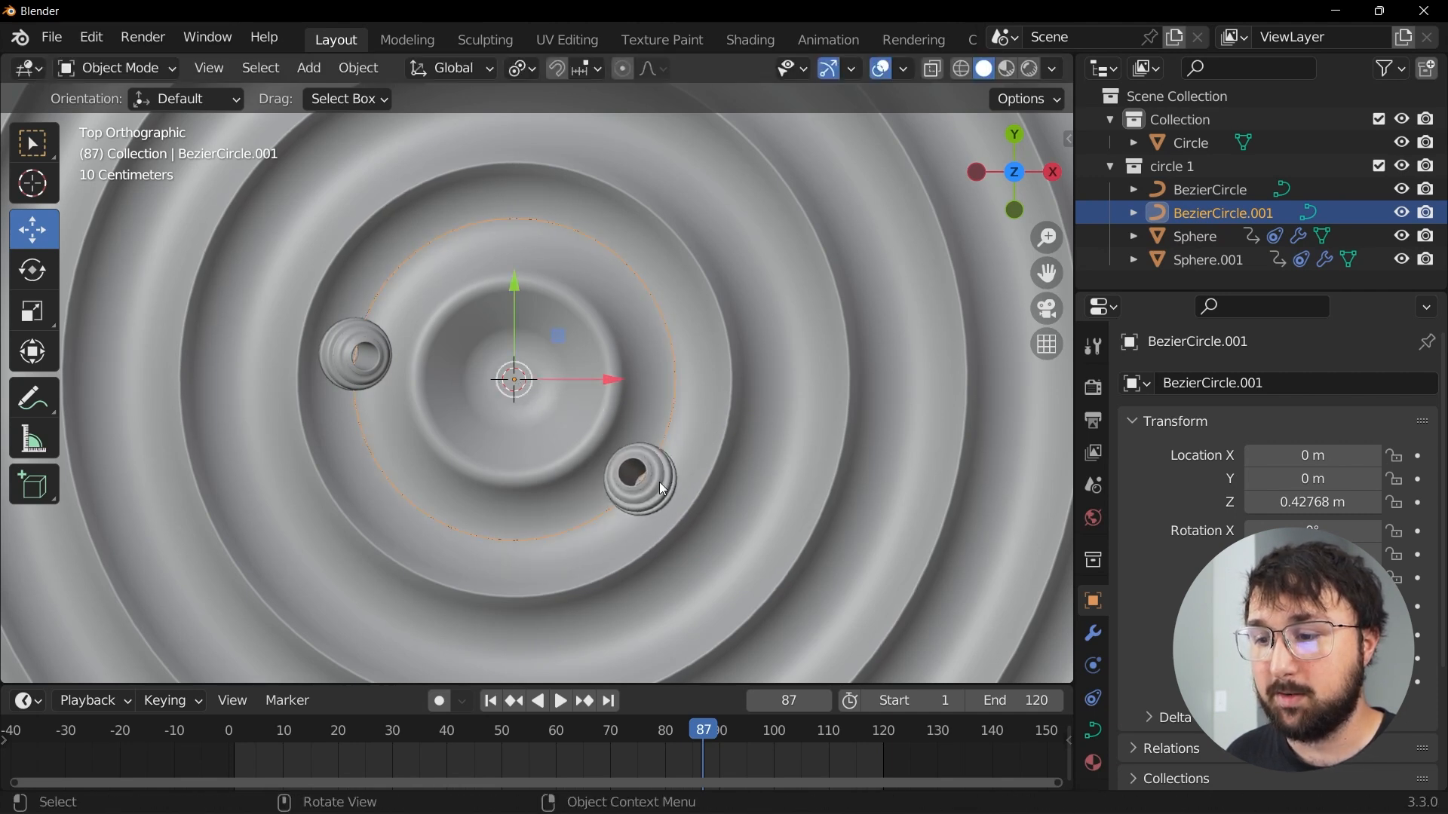
left_click(662, 491, "shift")
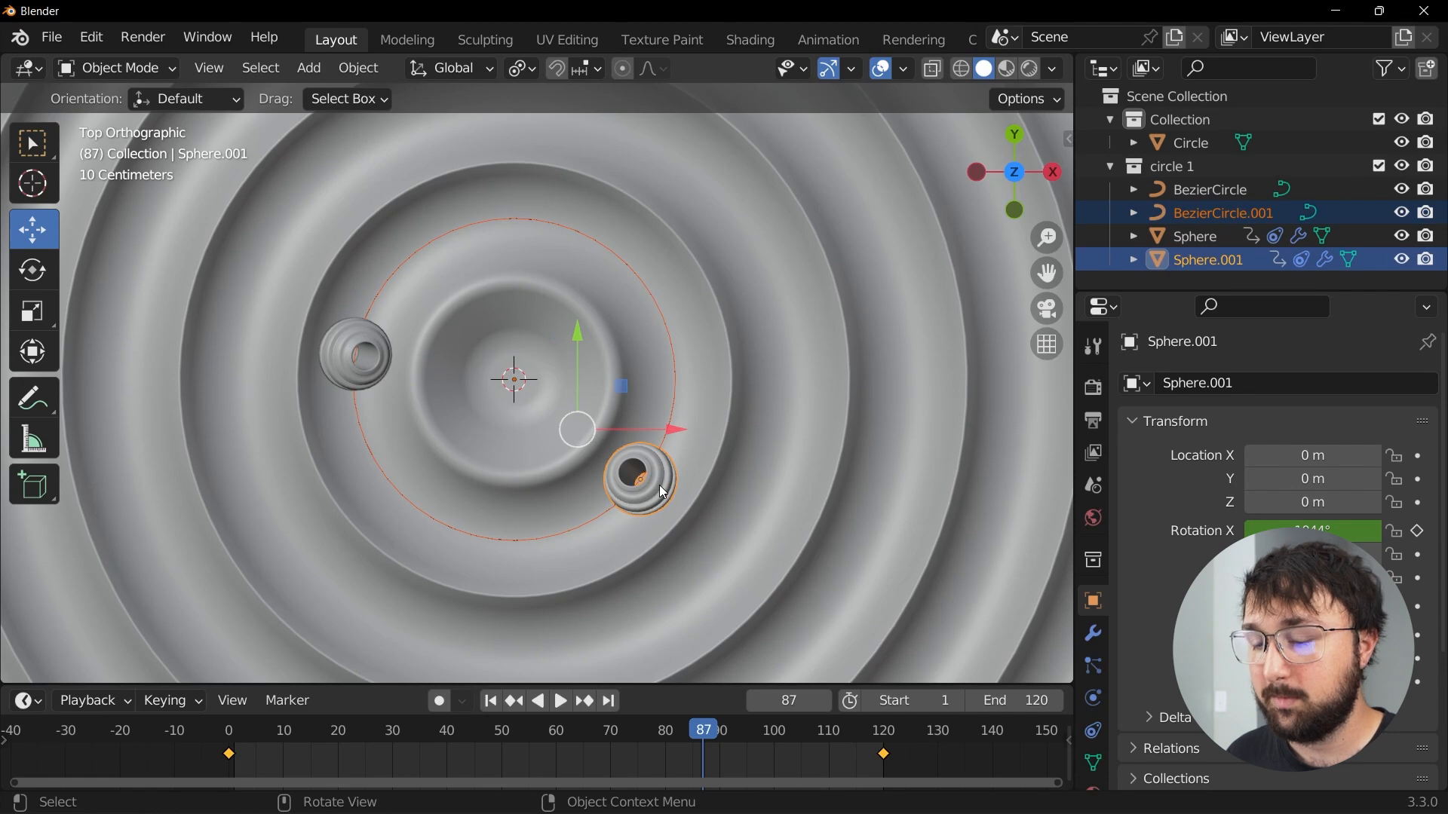
key("shift+d")
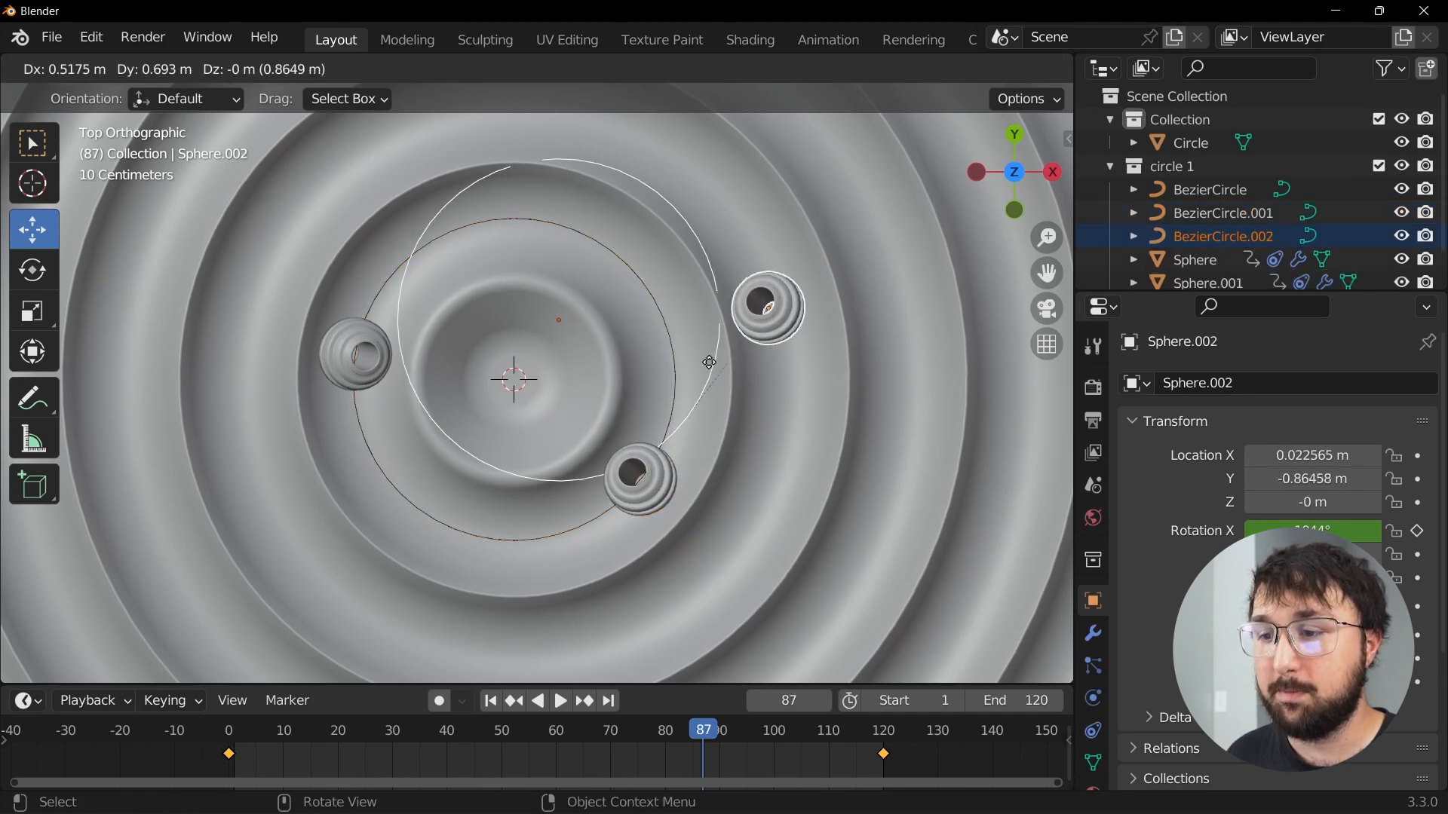
key("Escape")
Step: Scale up BezierCircle.002 in top view so its path follows the next ripple outward on the disc
left_click(1252, 236)
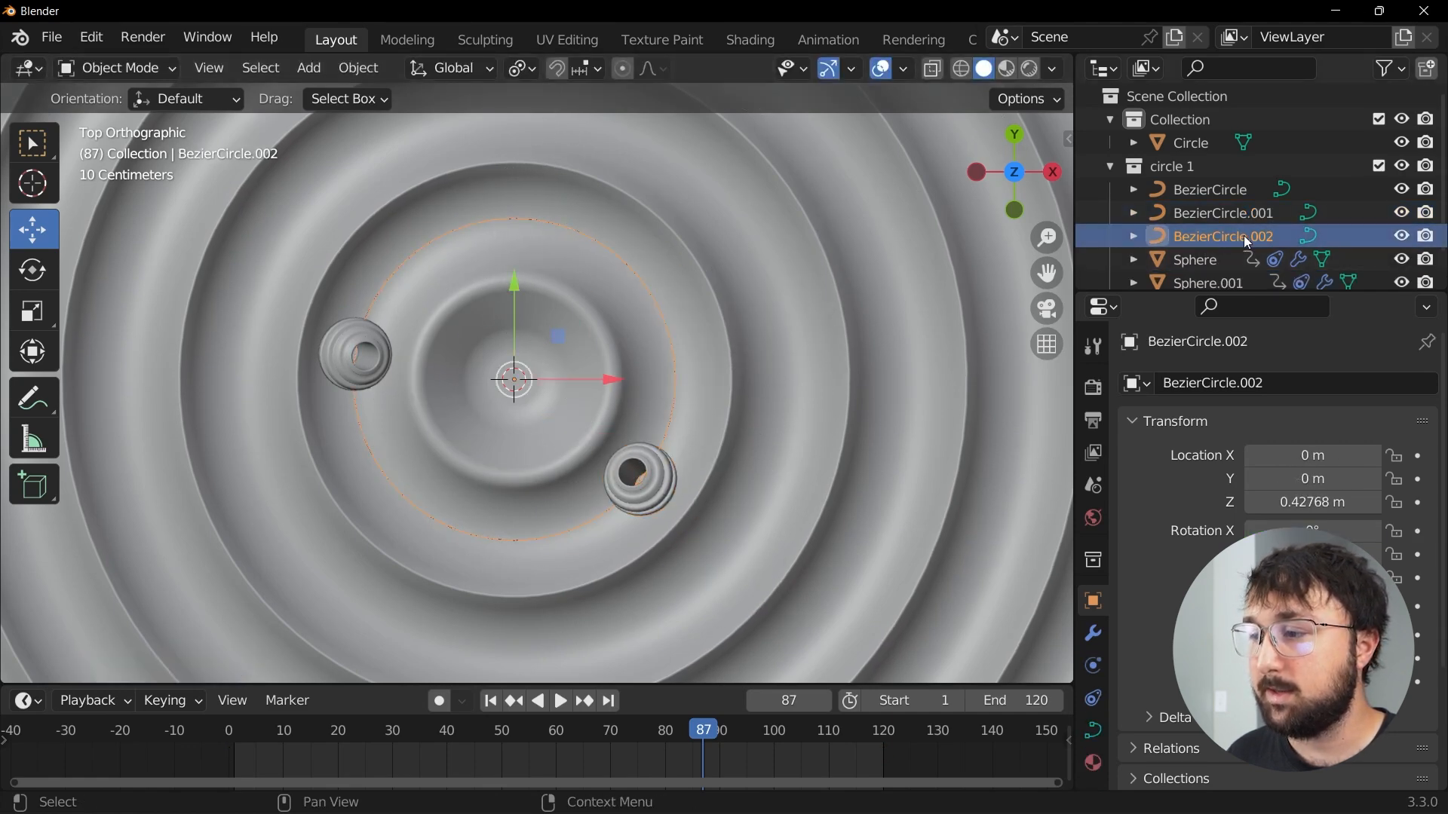
scroll(729, 379, "down", 4)
scroll(701, 413, "up", 2)
key("s")
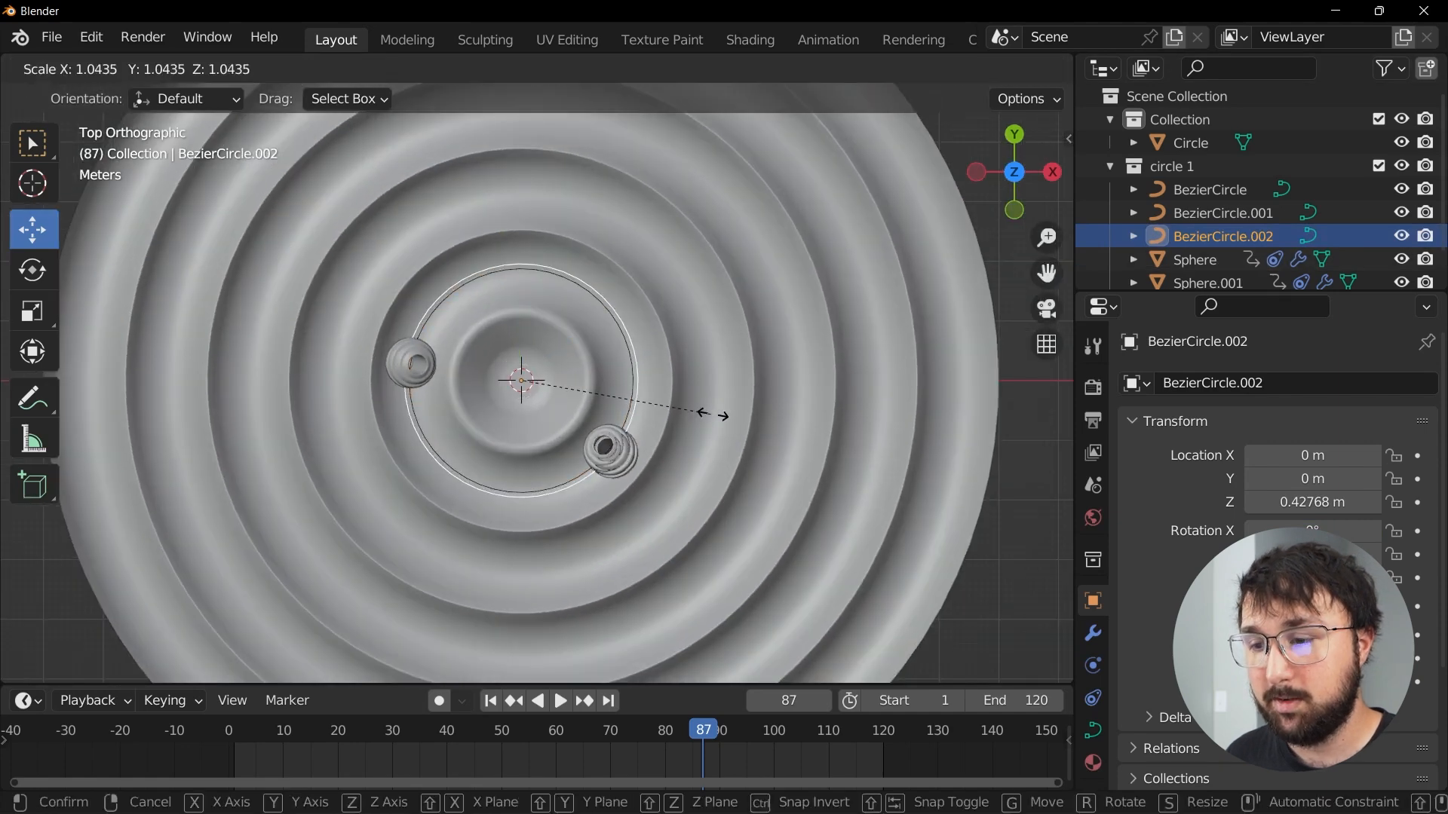
left_click(833, 398)
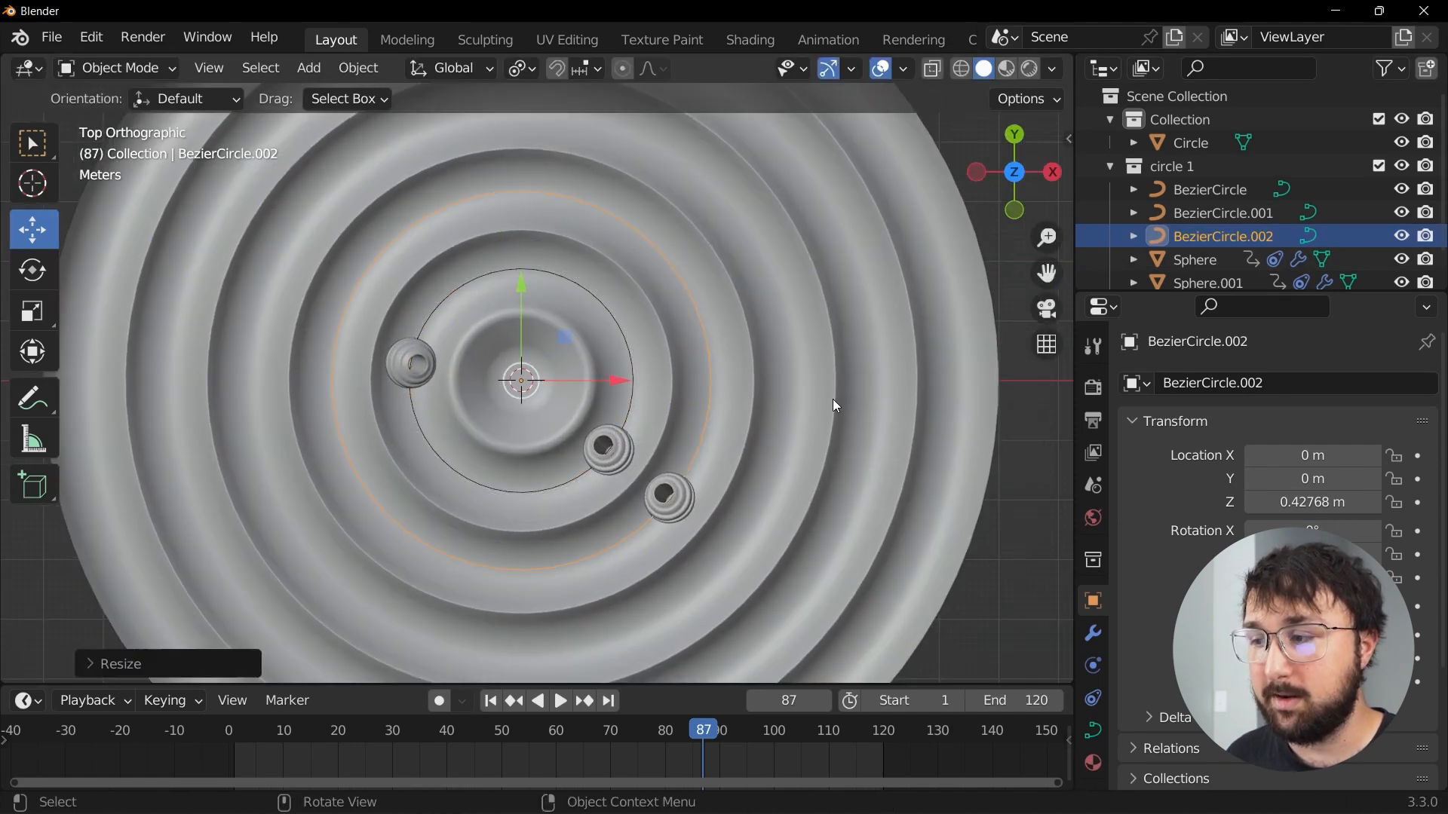
Step: Move the outer sphere and its Bezier circle into a new collection named "circle 2"
left_click(669, 499)
key("m")
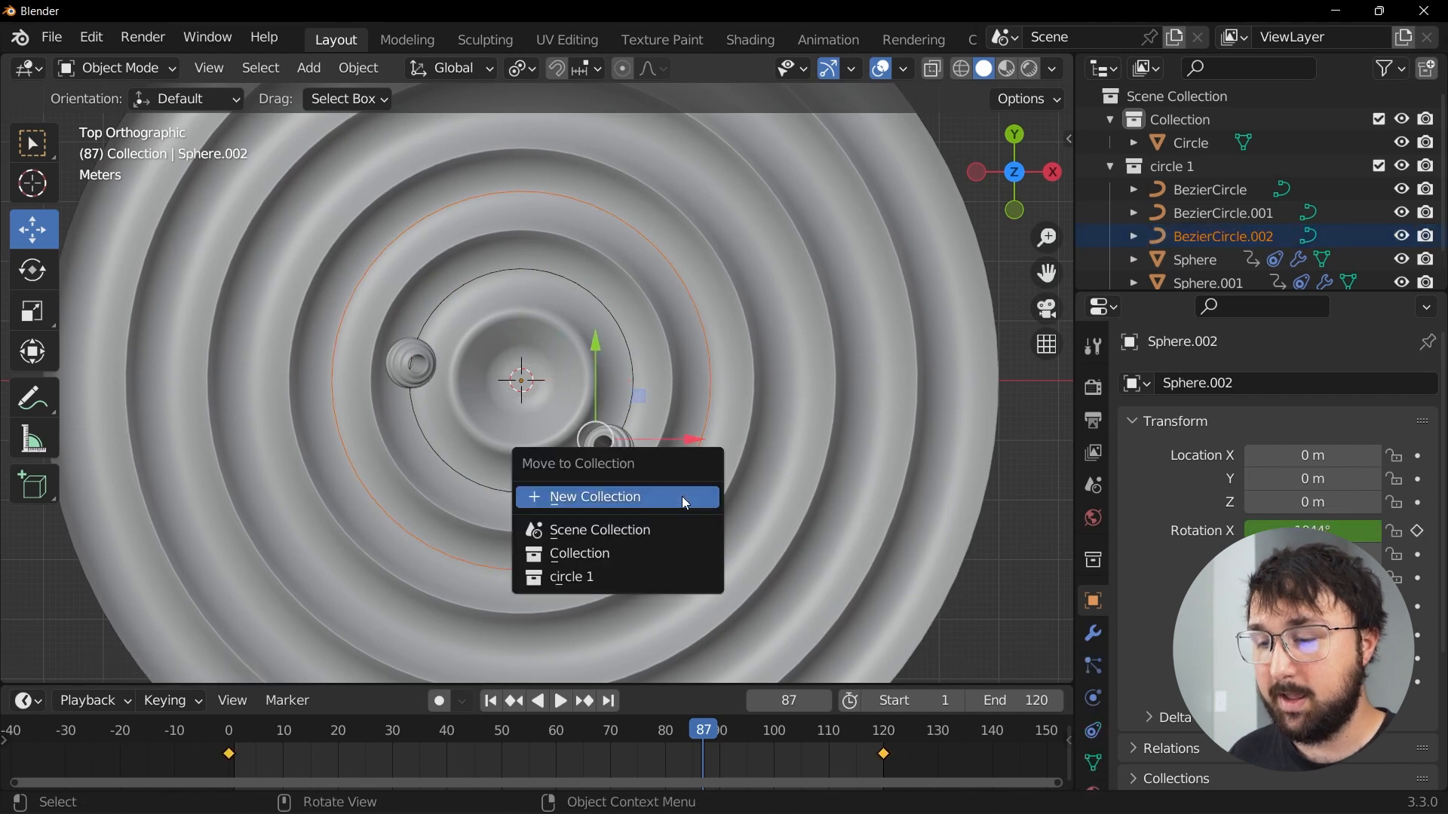
left_click(681, 496)
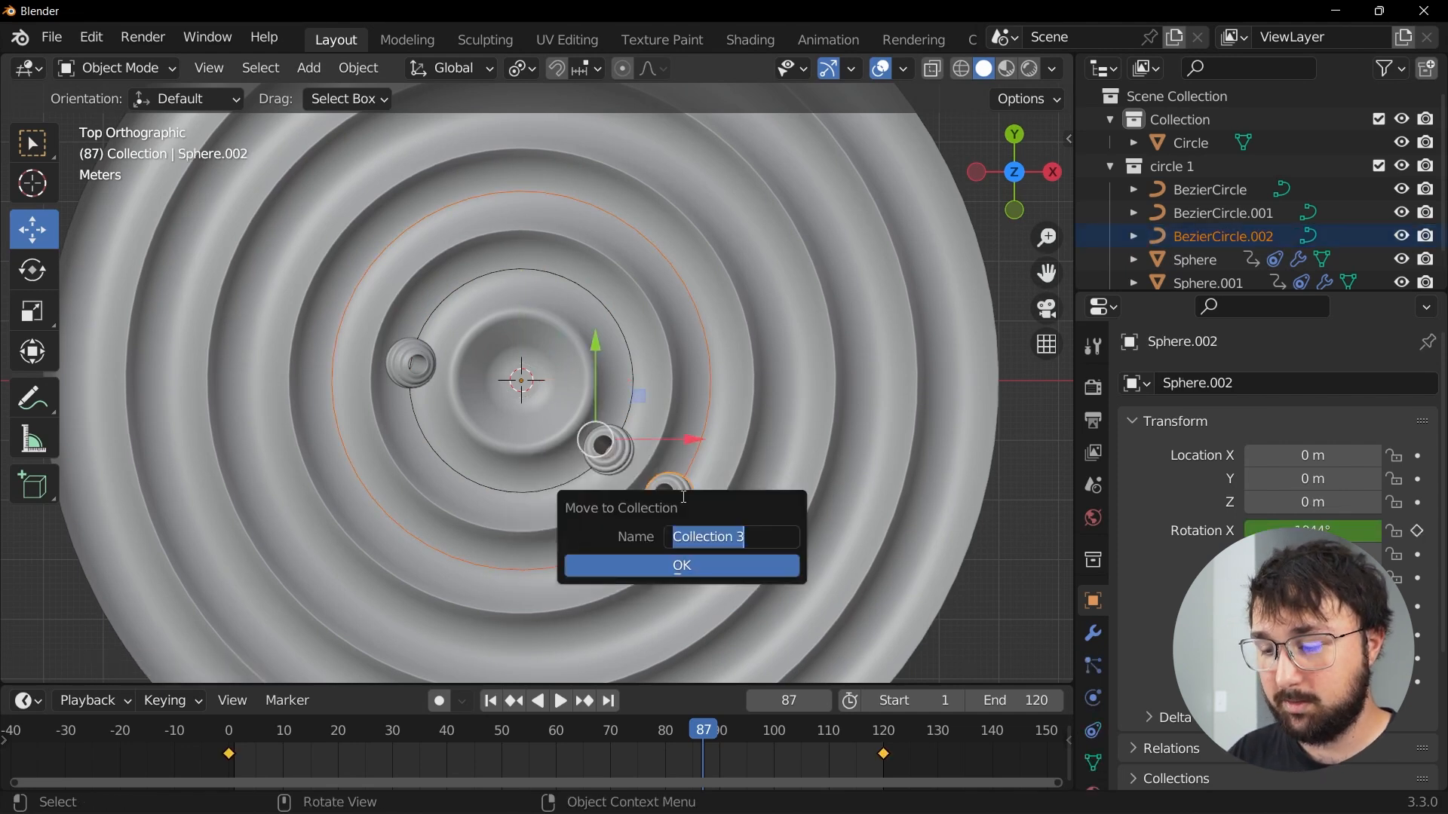
type("circle2")
key("BackSpace")
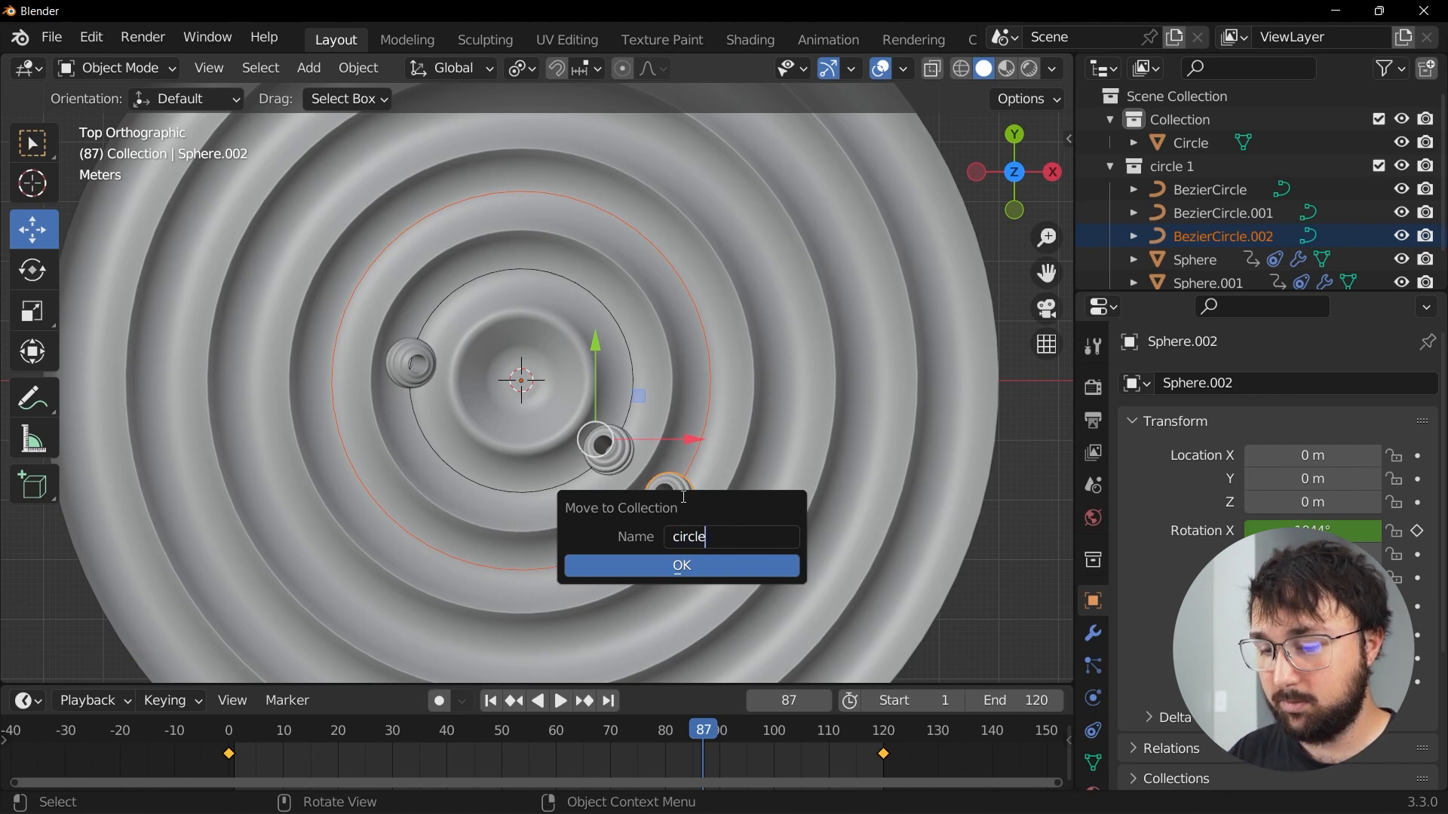
left_click(689, 564)
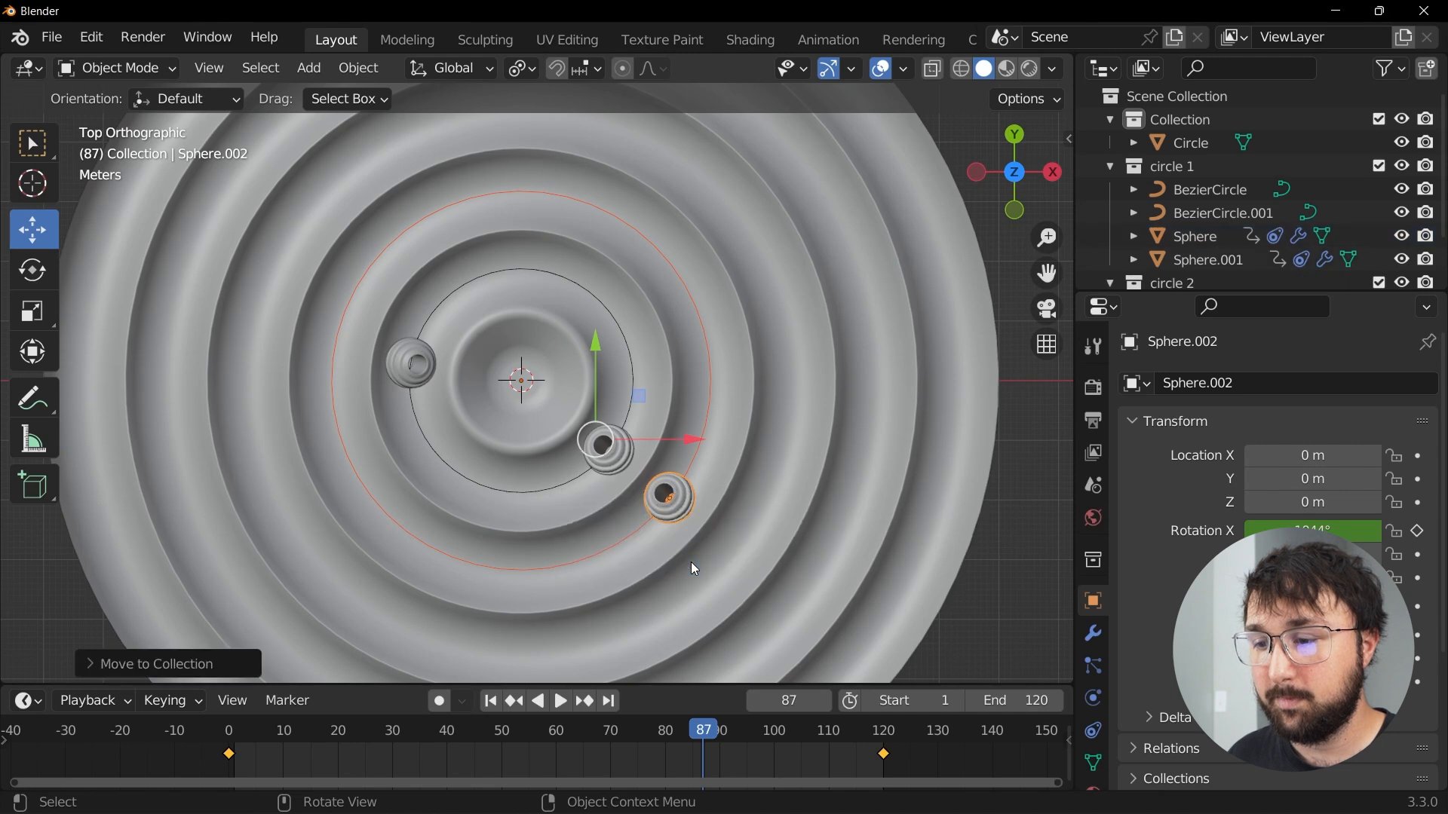
Step: Play the animation briefly and rotate the outer Bezier circle in top view to offset its sphere from the inner ones
left_click(692, 504)
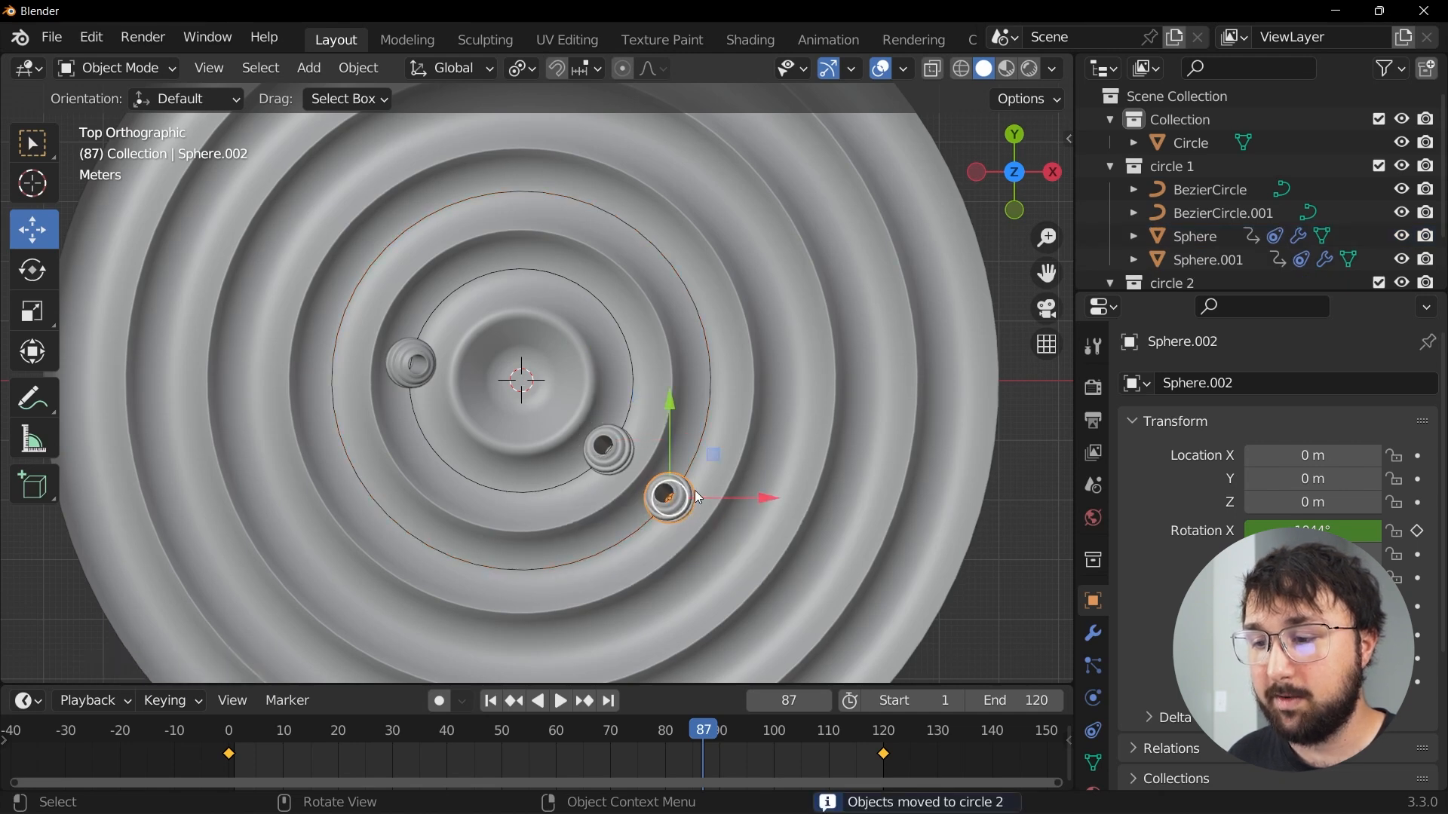
key("space")
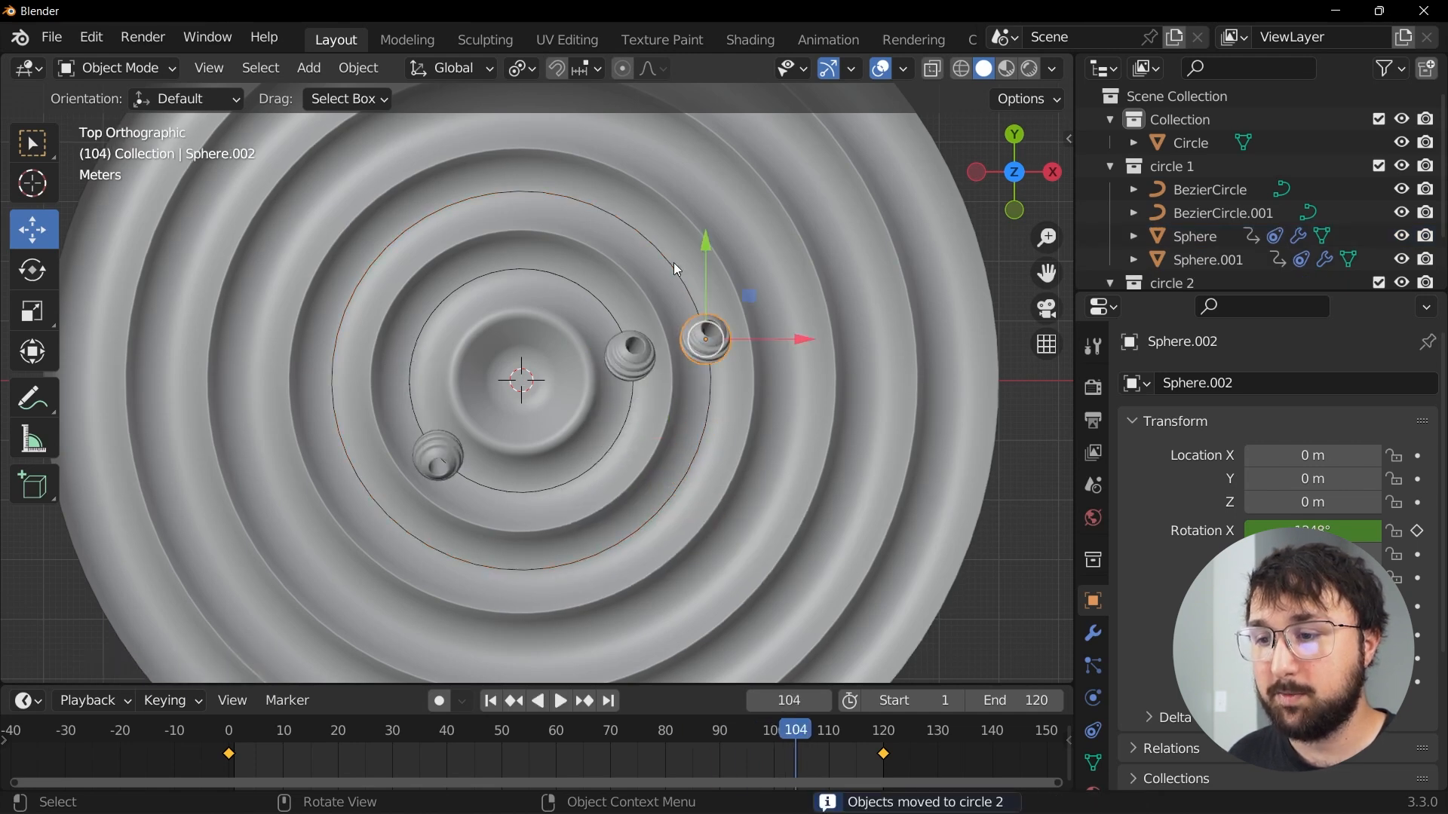
left_click(672, 266)
key("r")
left_click(550, 205)
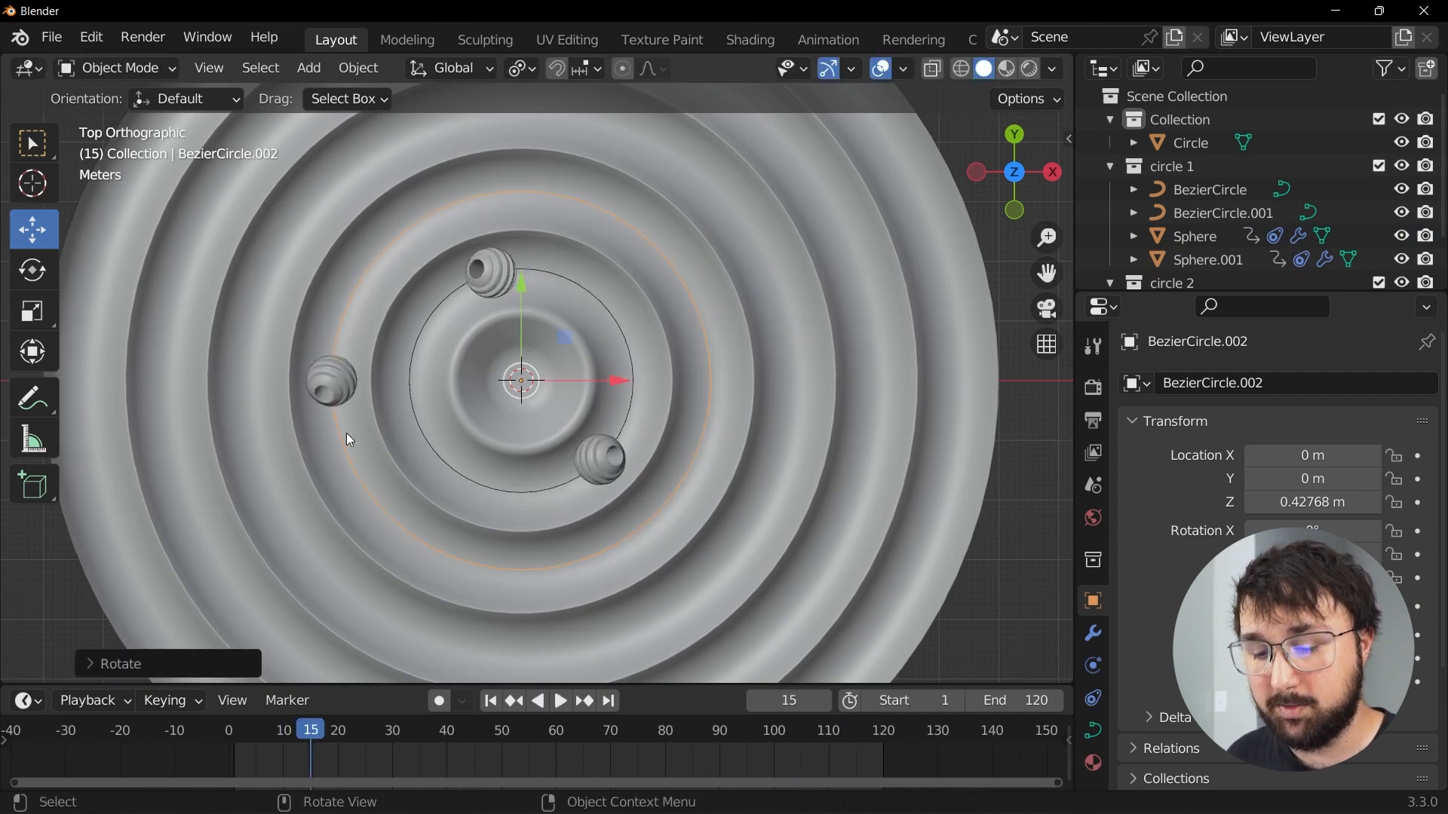
Step: Duplicate the outer sphere together with its Bezier circle, keeping the copies in place
scroll(343, 430, "up", 2)
left_click(255, 386)
key("shift+d")
right_click(219, 335)
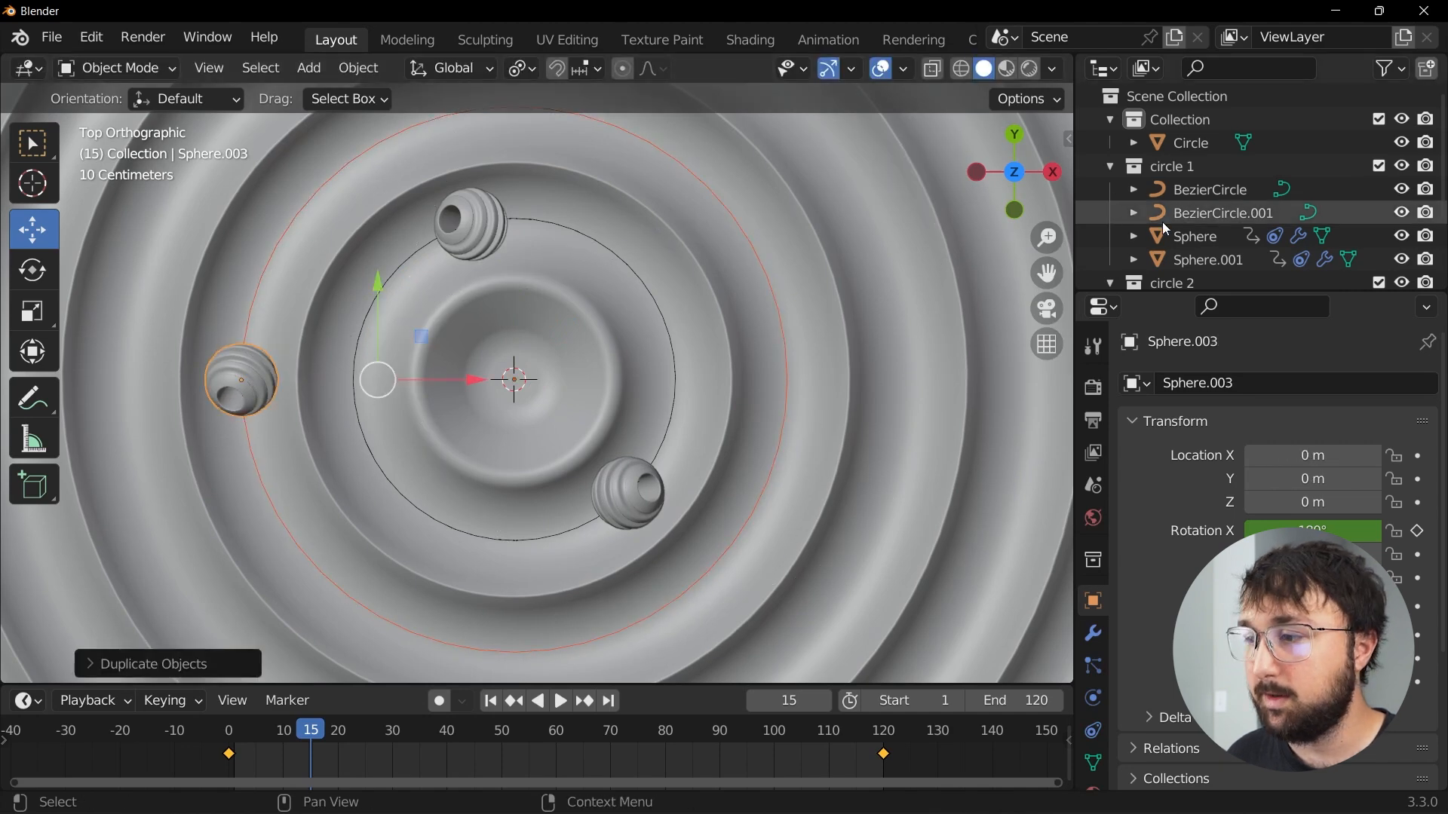
Step: Rotate BezierCircle.003 to put its sphere roughly opposite the other outer sphere, and play the animation to check
scroll(1147, 221, "down", 5)
left_click(1218, 224)
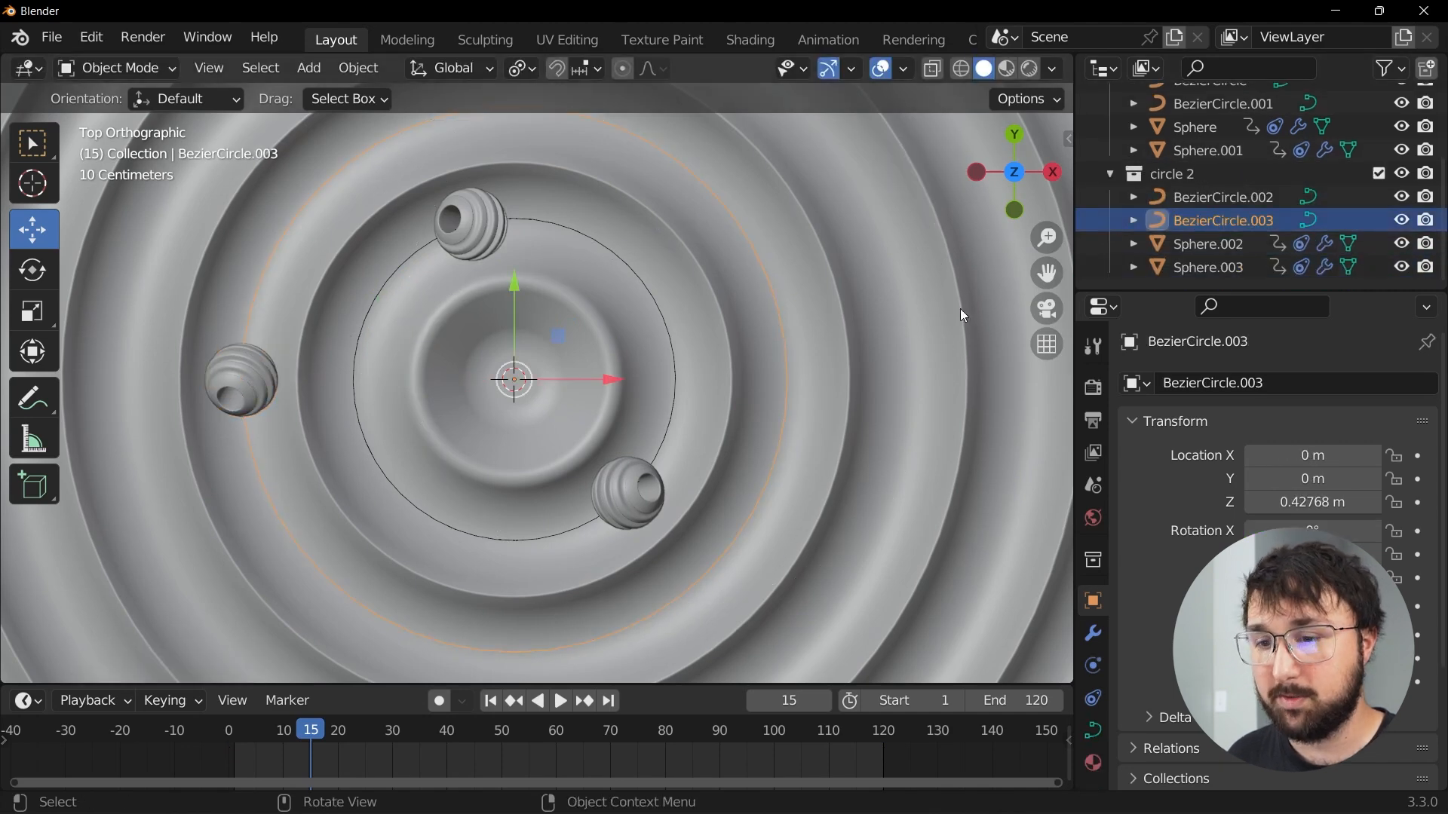
key("r")
left_click(323, 453)
key("space")
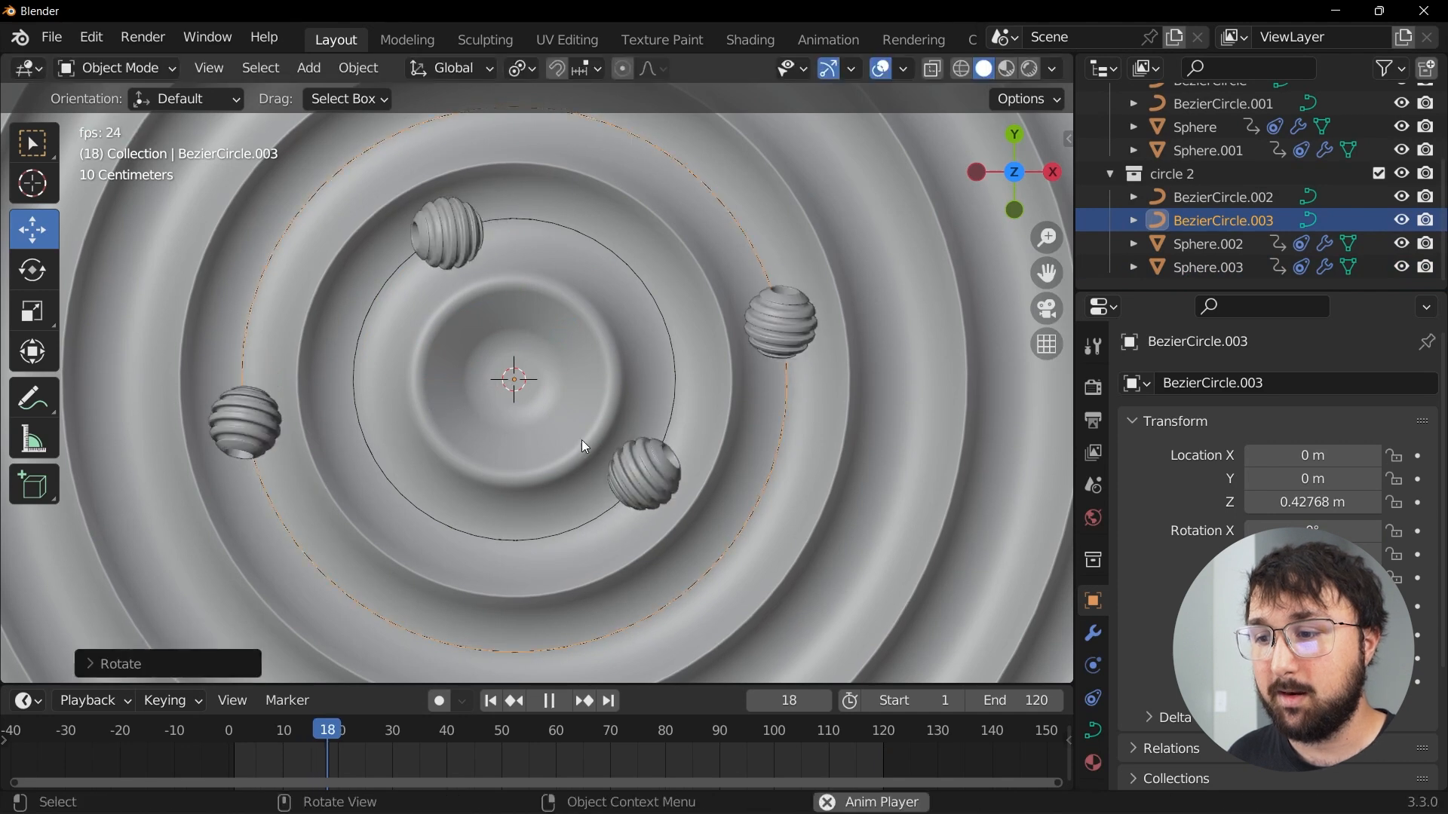
key("space")
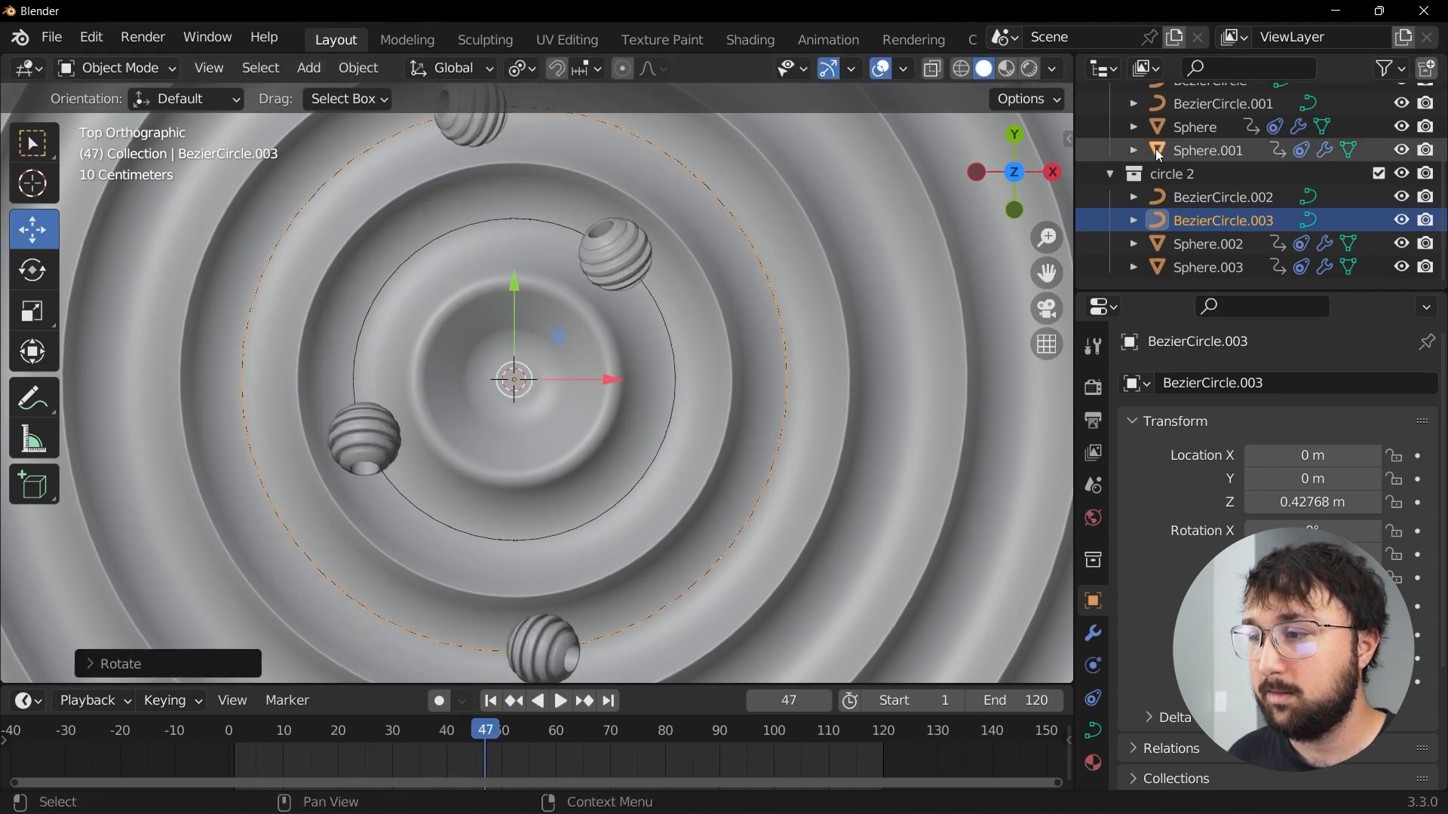
Step: Collapse the circle 1 and circle 2 collections and play the animation to compare the rolling of all four spheres
left_click(1110, 174)
left_click(1110, 166)
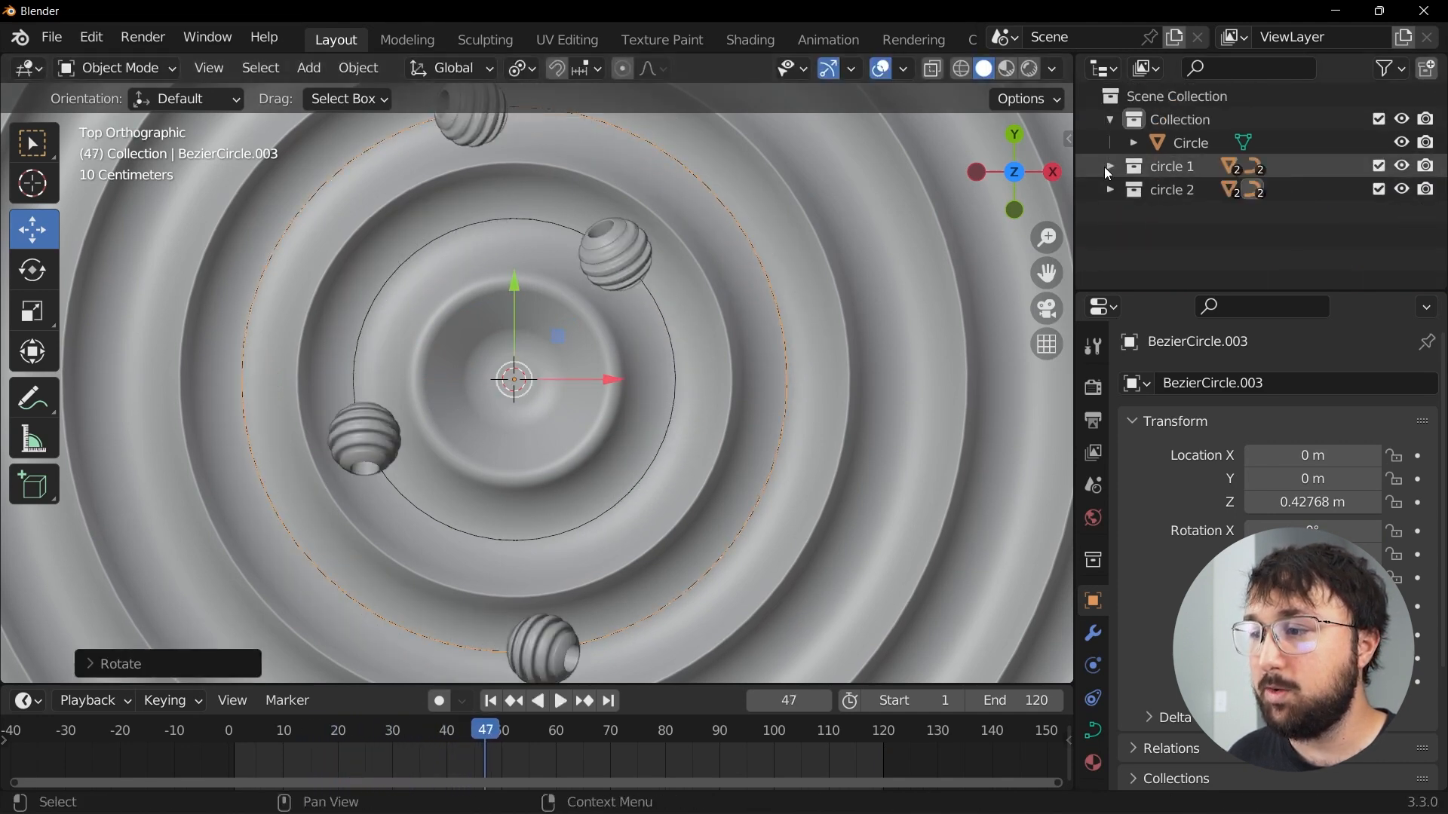
scroll(603, 337, "down", 4)
scroll(582, 328, "up", 2)
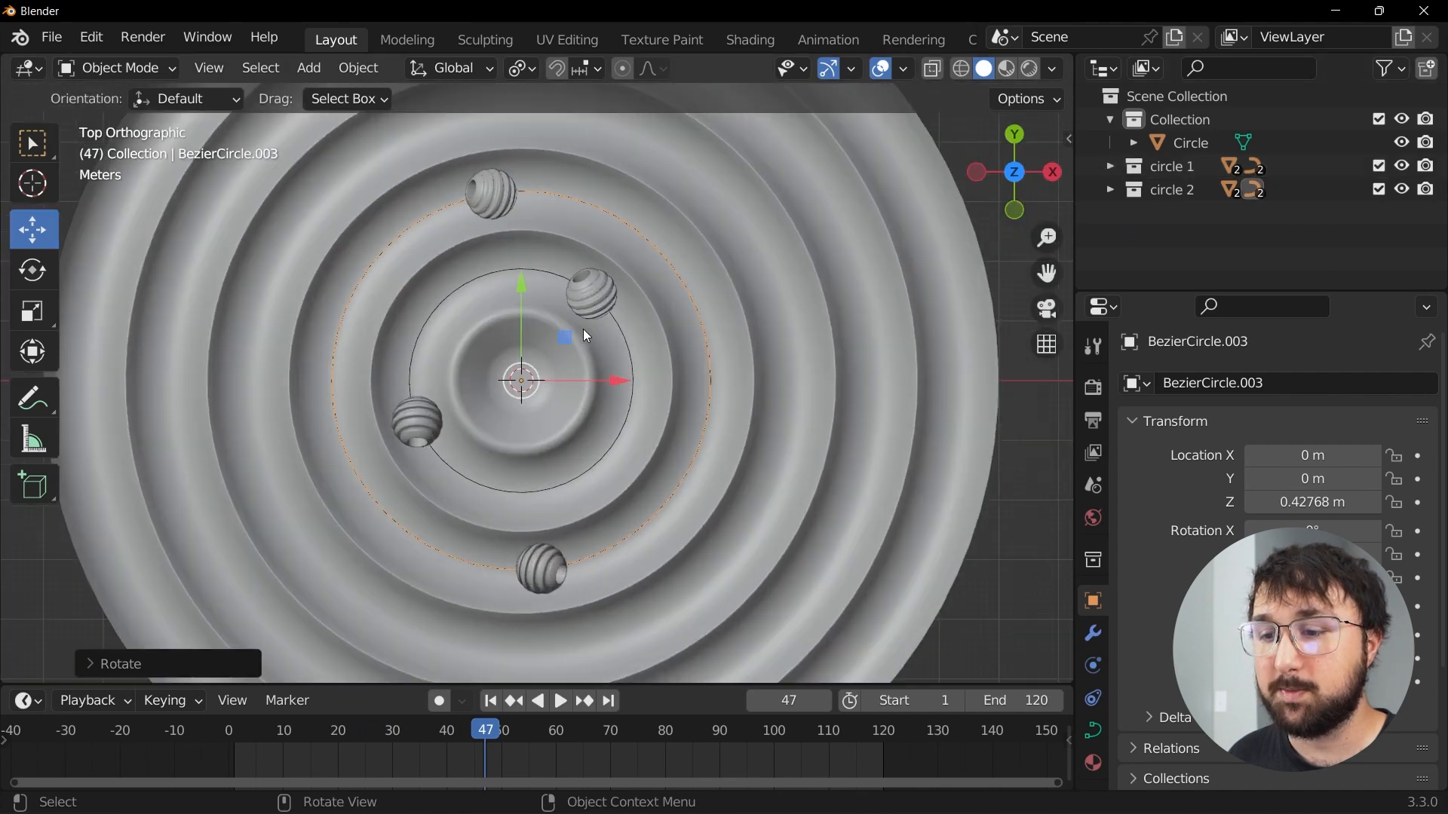
key("space")
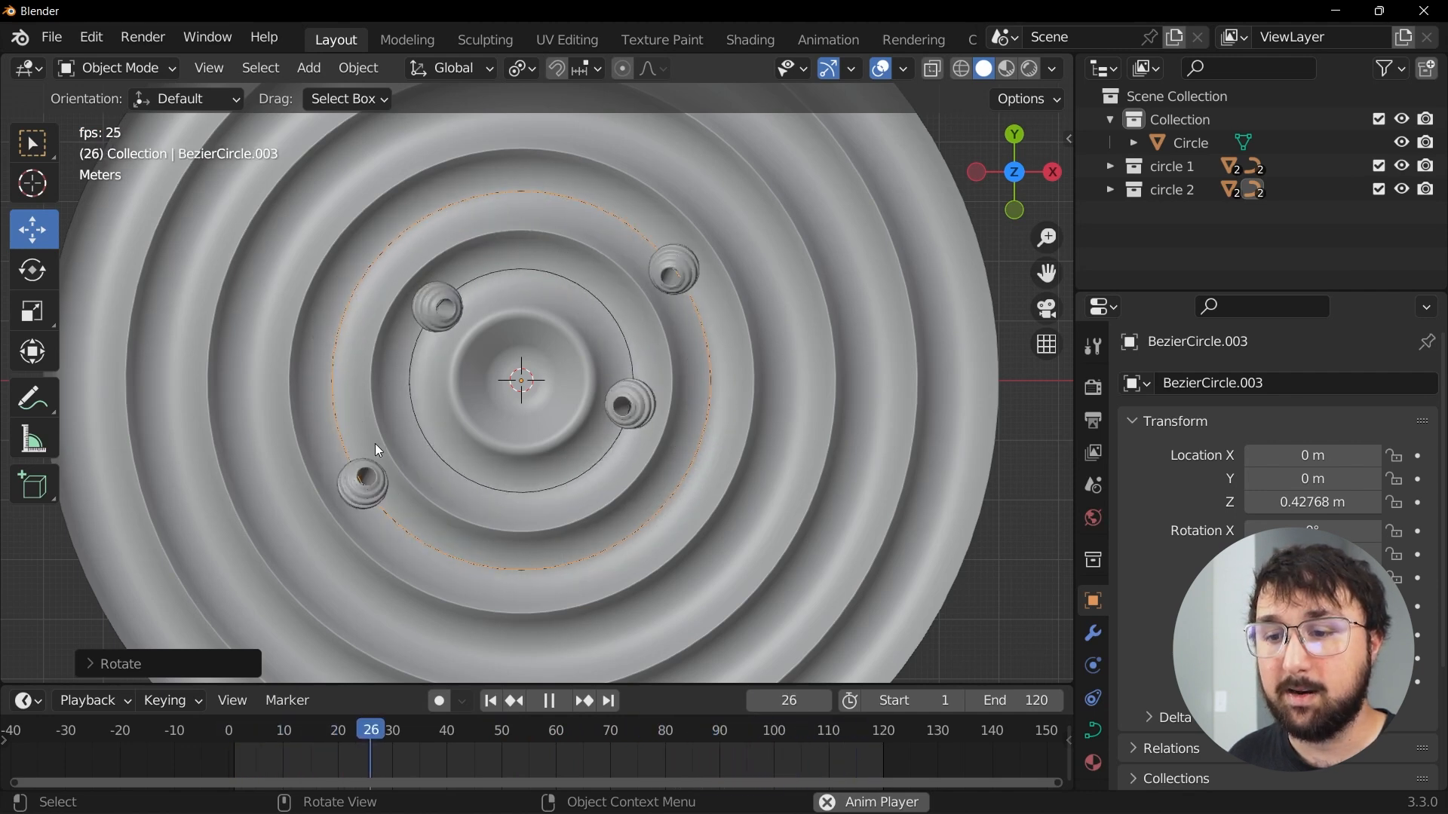
key("space")
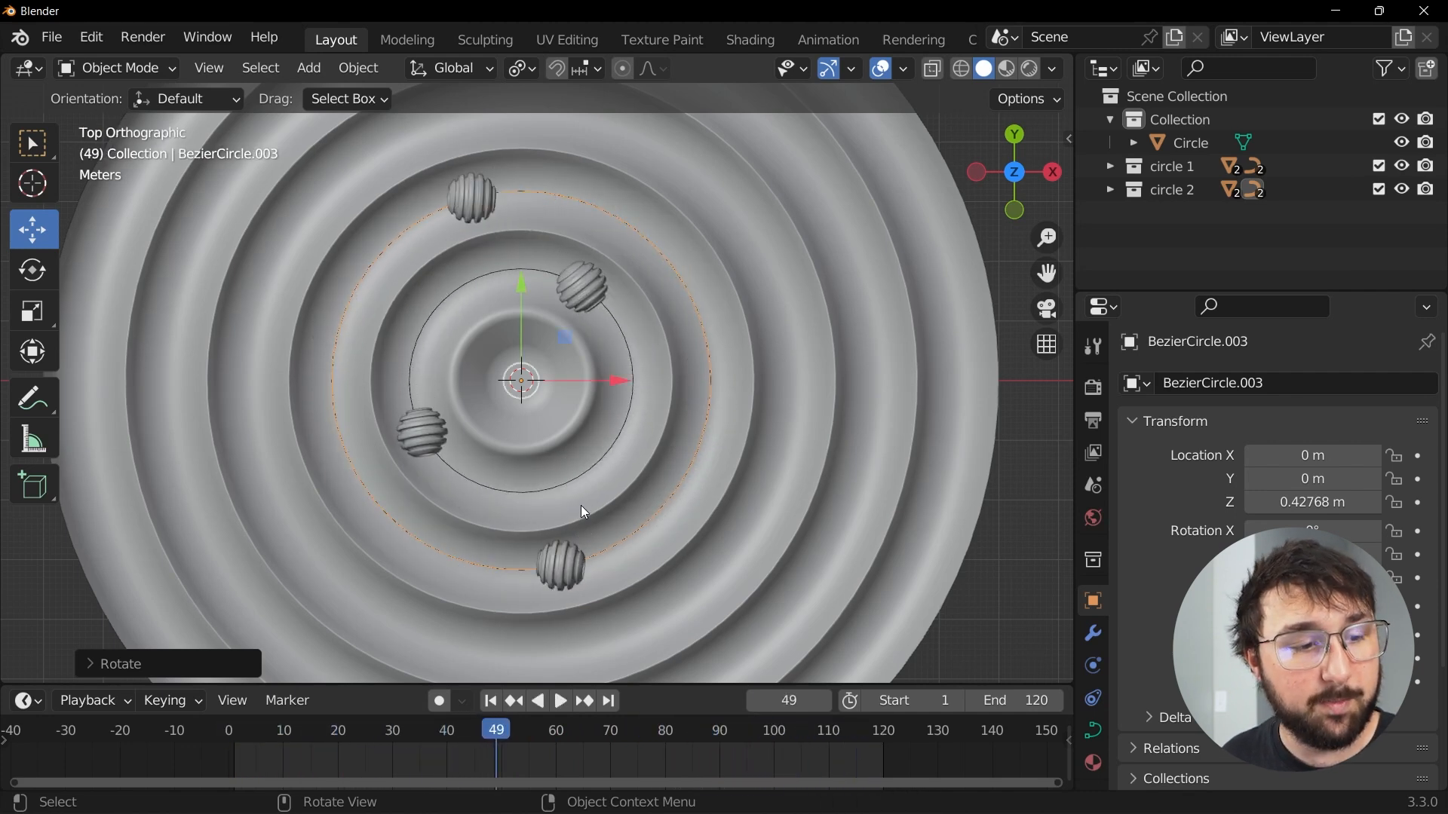
Step: Set Sphere.002's X rotation to 2160° at frame 120, replace its rotation keyframes and play the animation to check
left_click(550, 570)
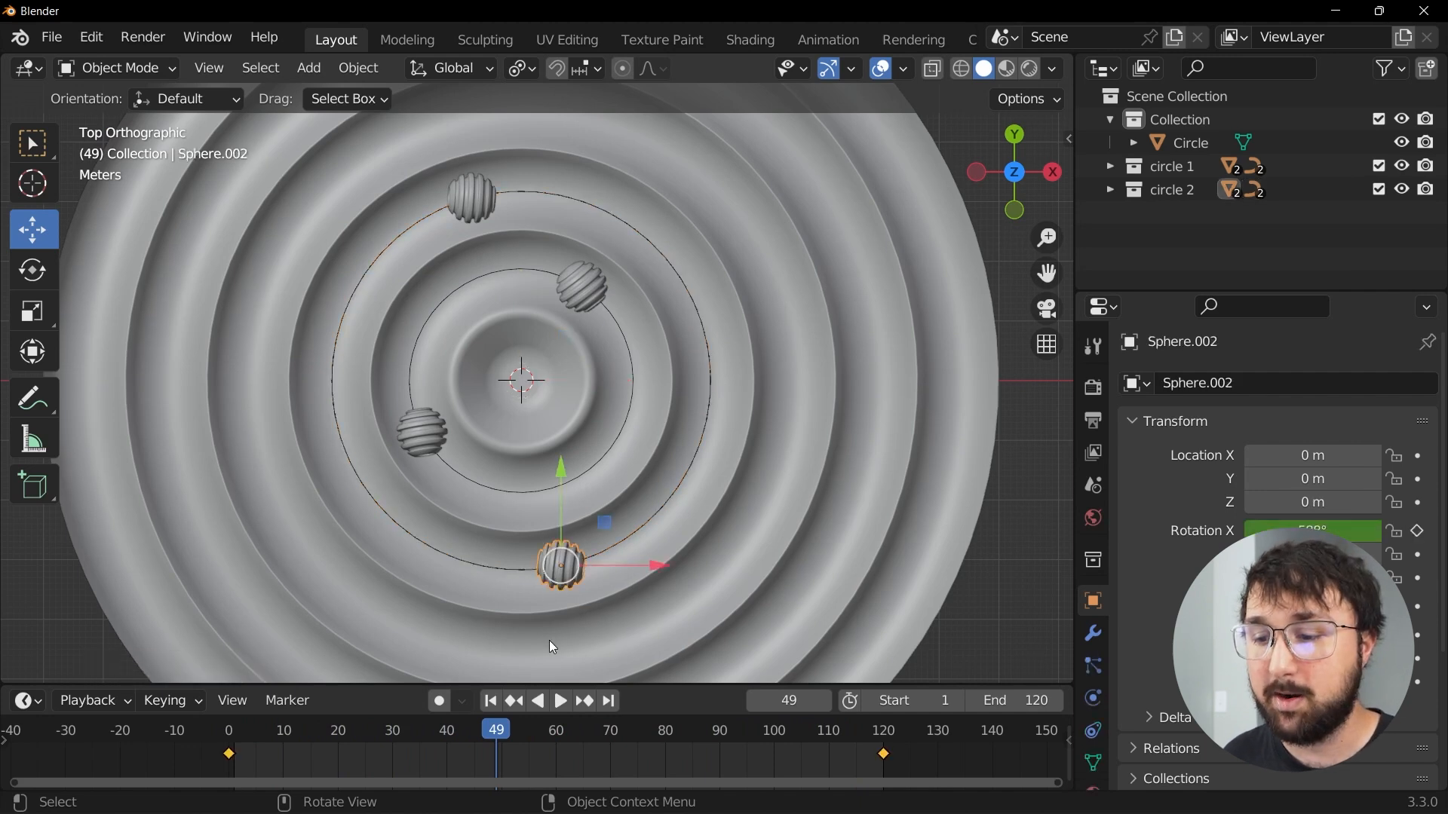
left_click(609, 703)
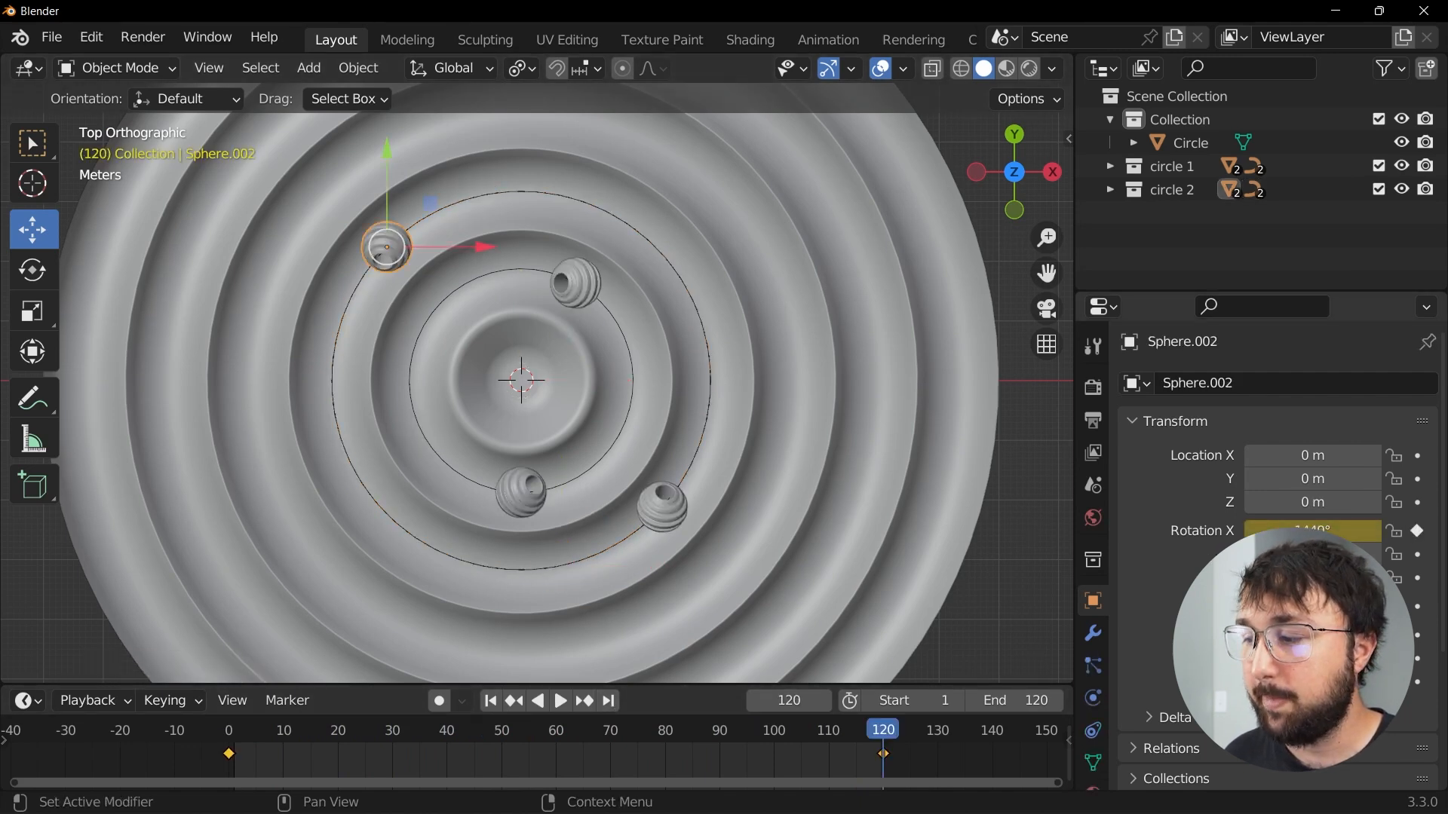
left_click(1306, 530)
type("2160")
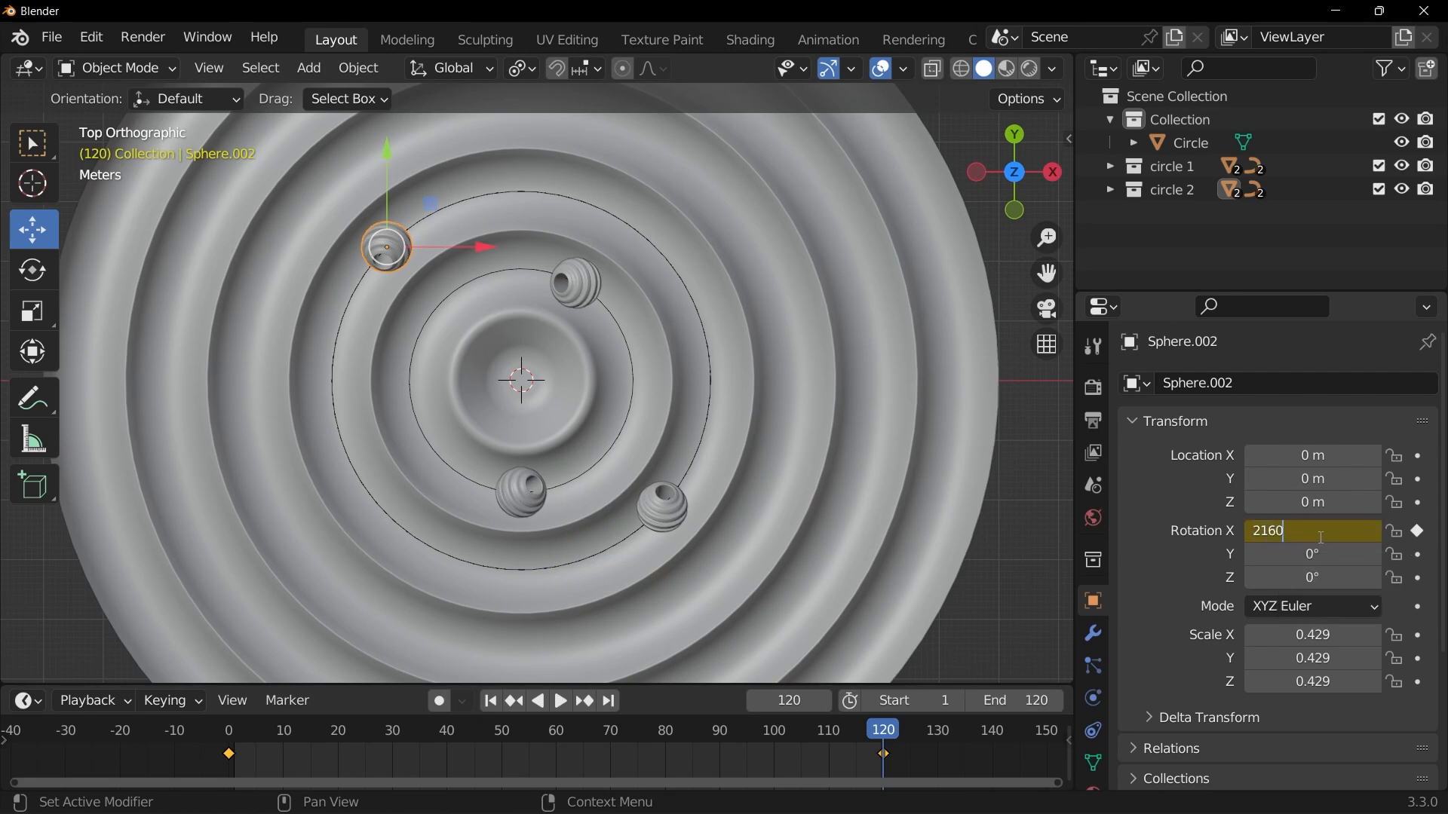
key("Return")
right_click(1320, 536)
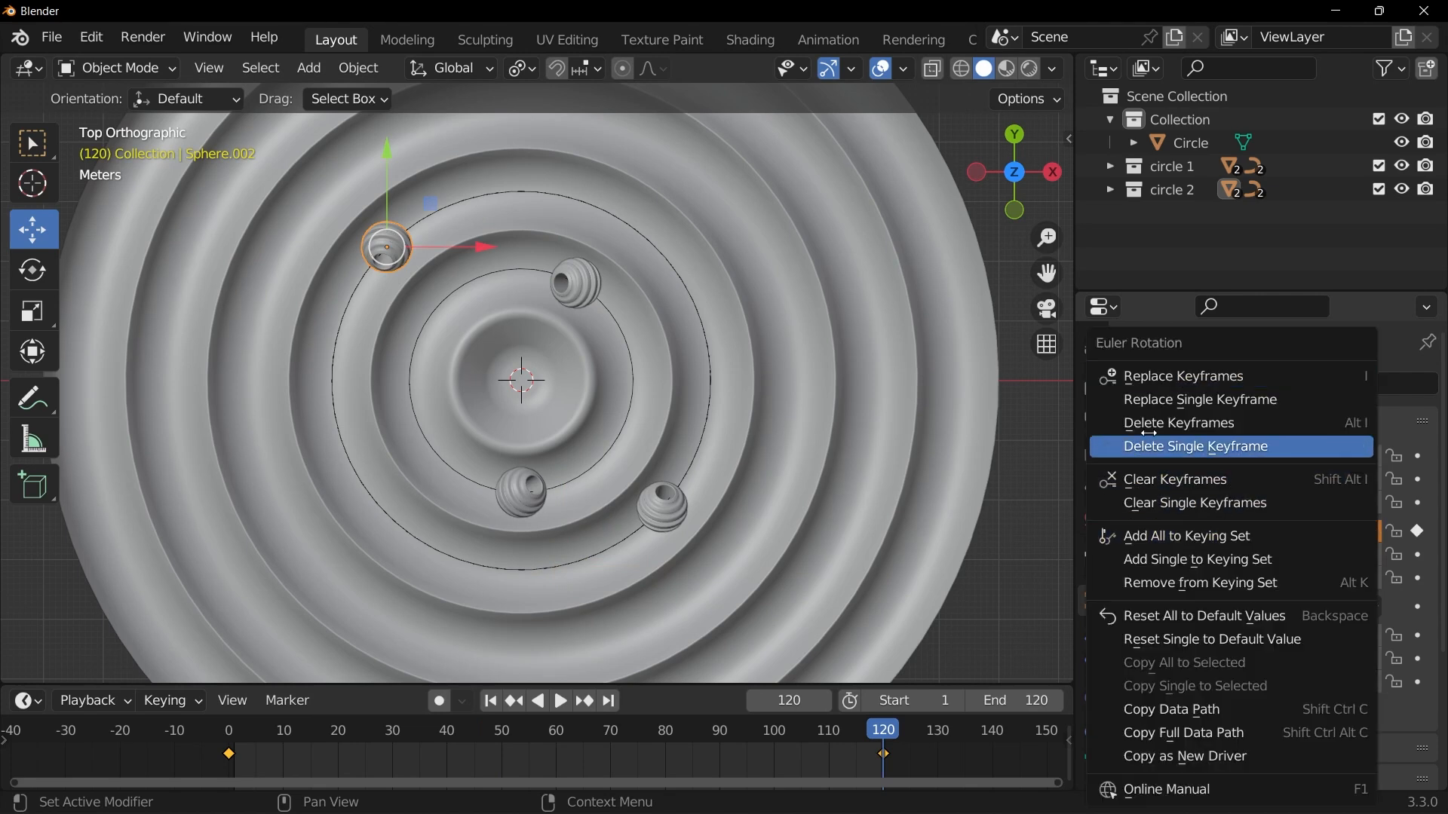
left_click(1183, 375)
key("space")
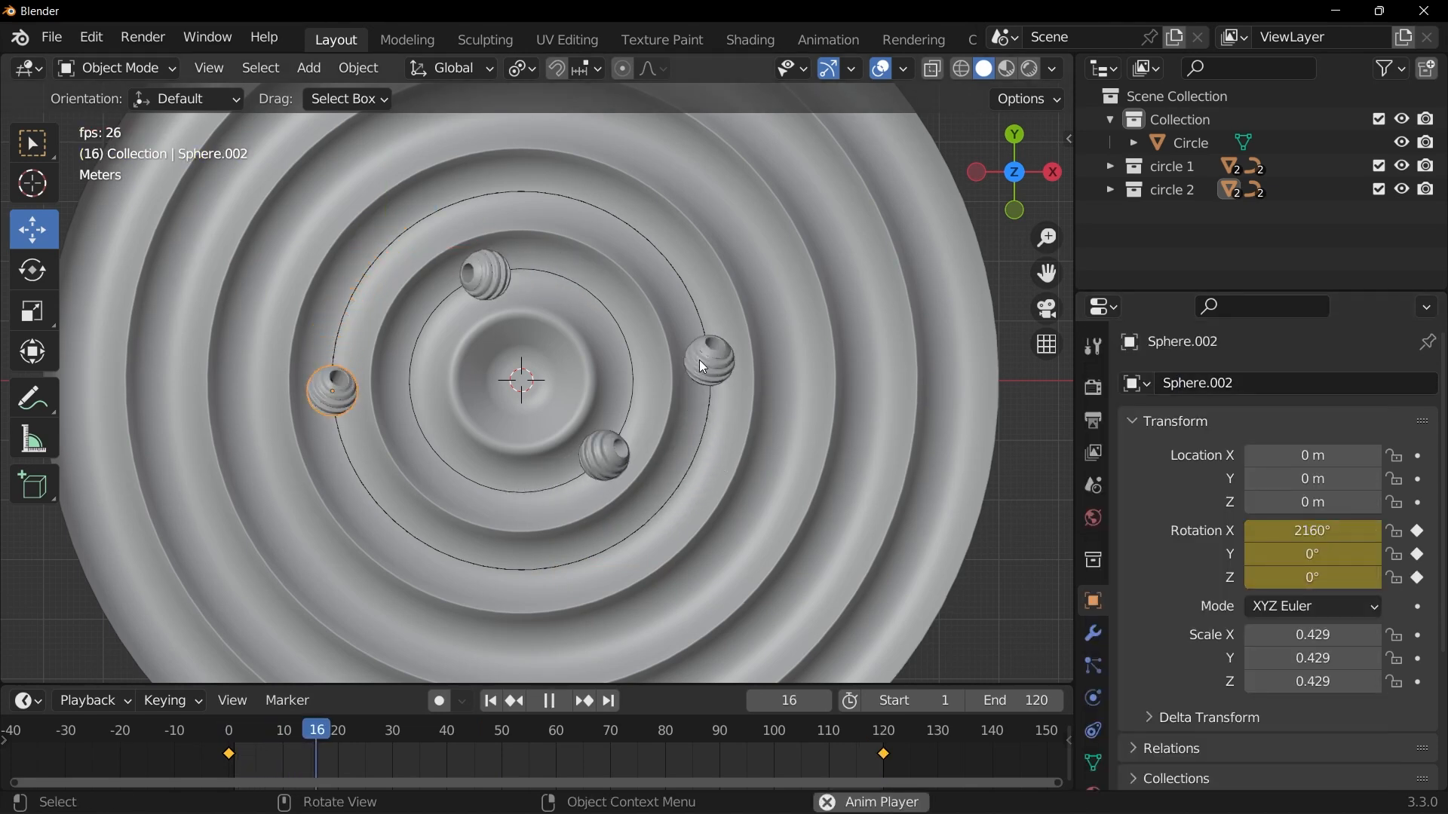
key("space")
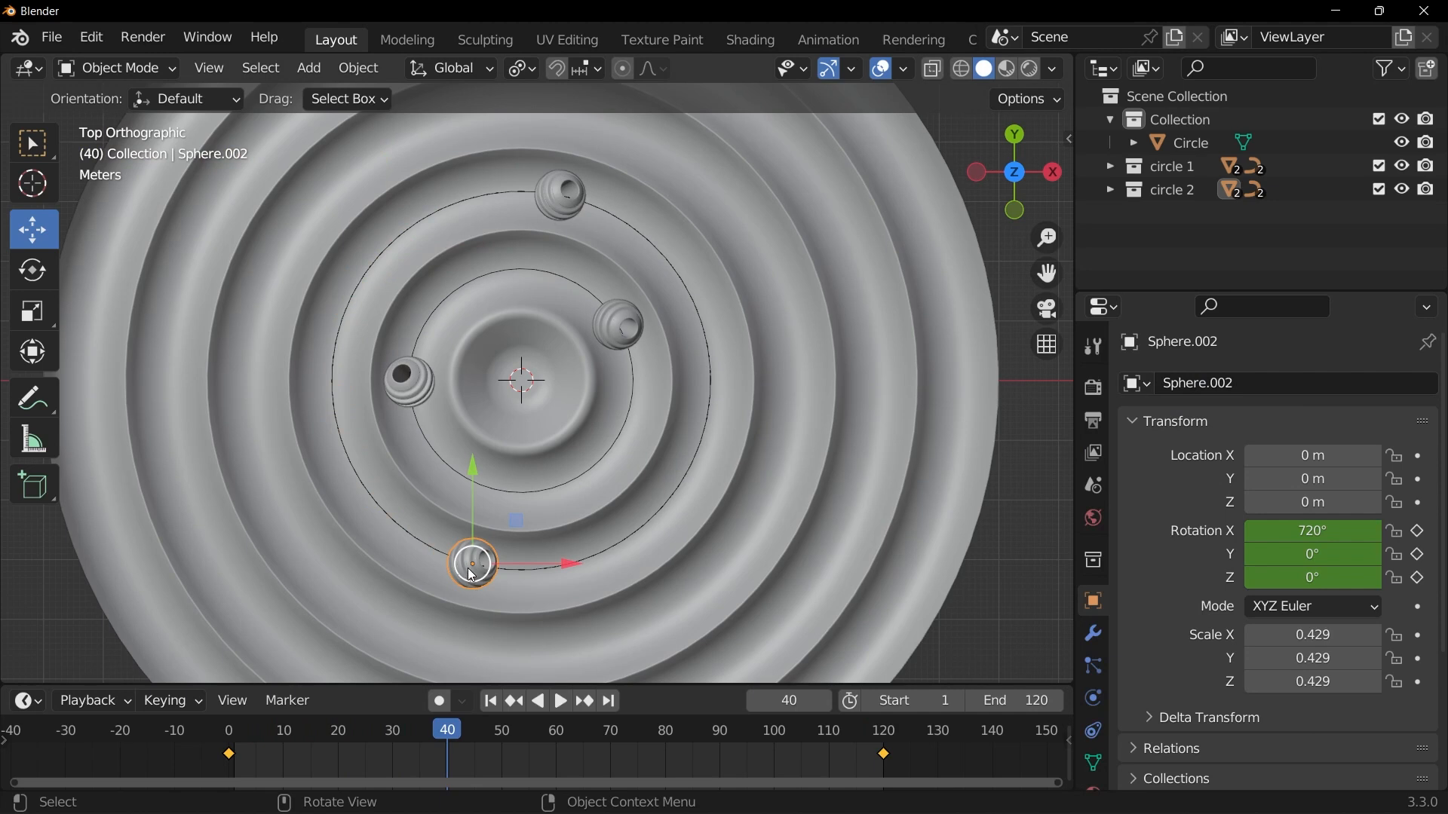
Step: Set Sphere.003's X rotation to 2160° at frame 120 and replace its rotation keyframes
left_click(612, 702)
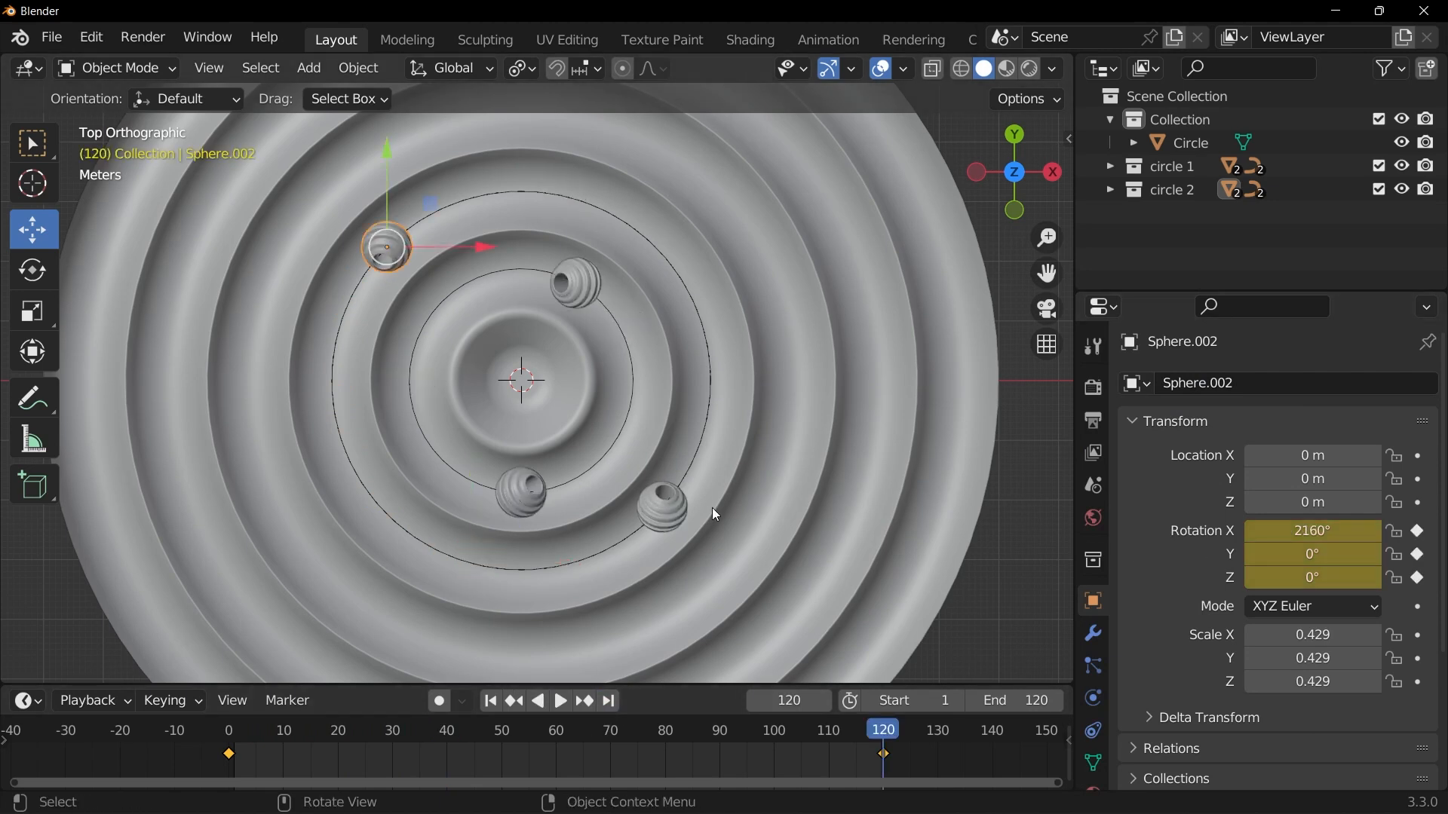
left_click(676, 505)
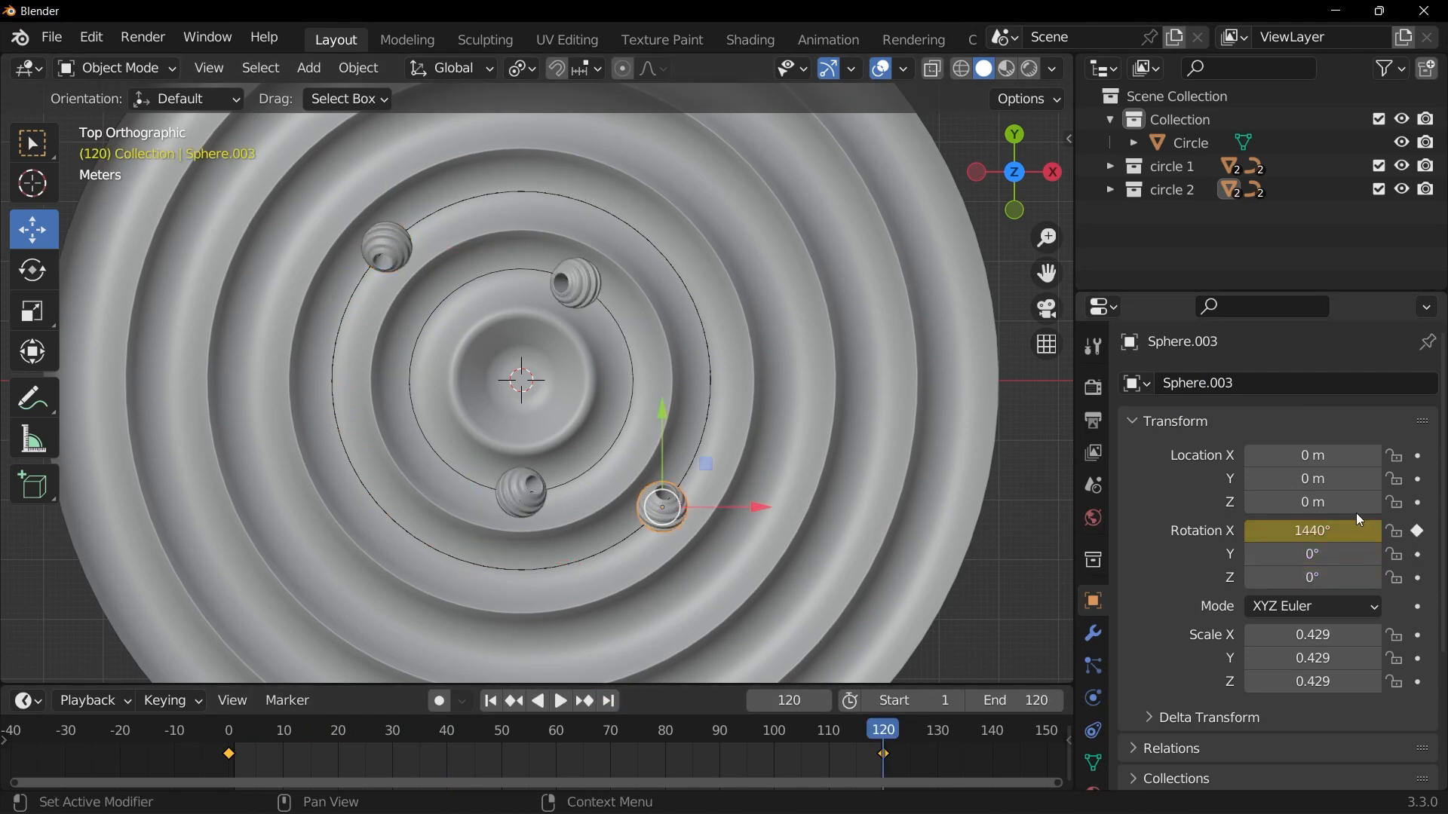
left_click(1321, 530)
type("2160")
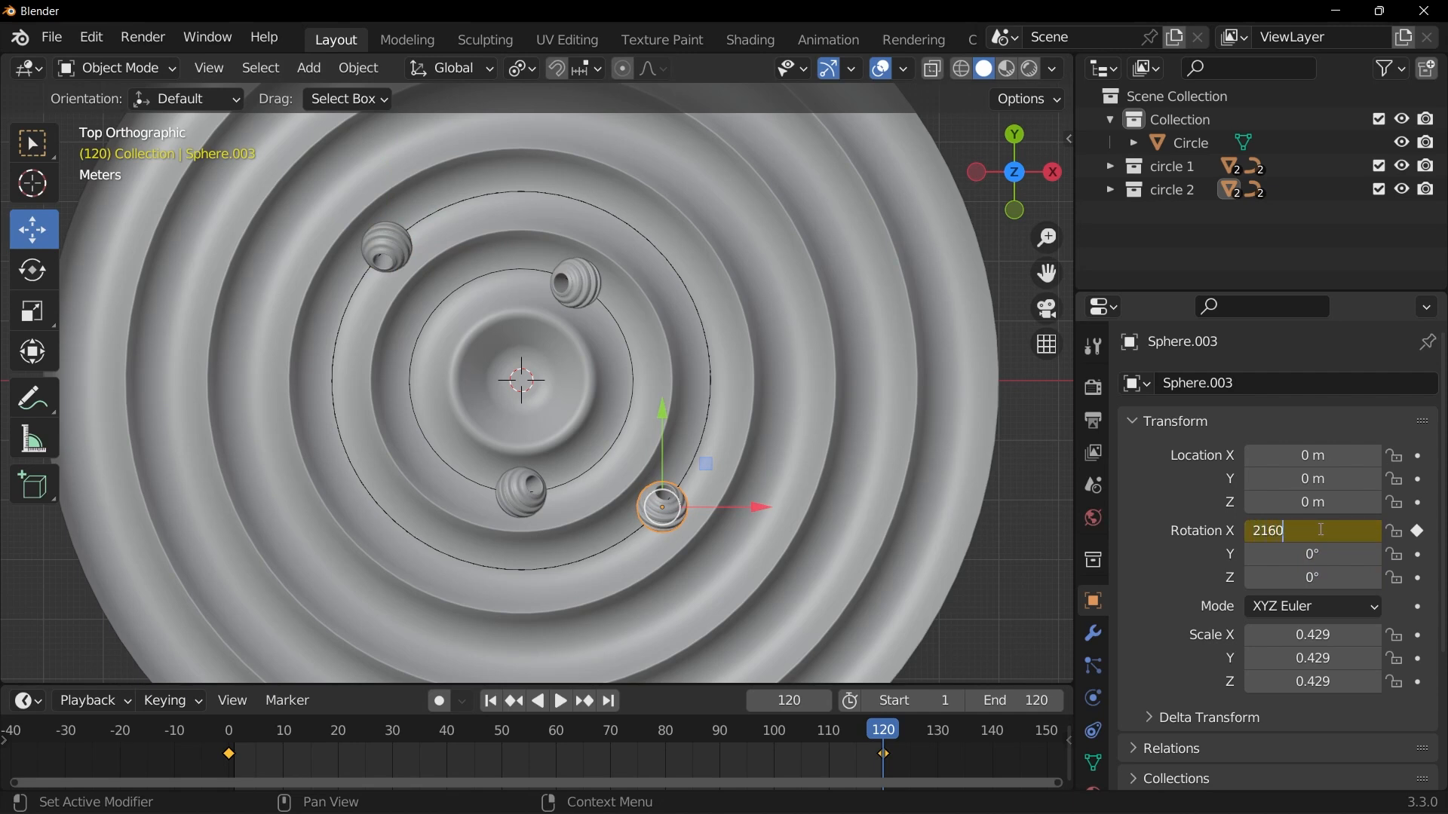
key("Return")
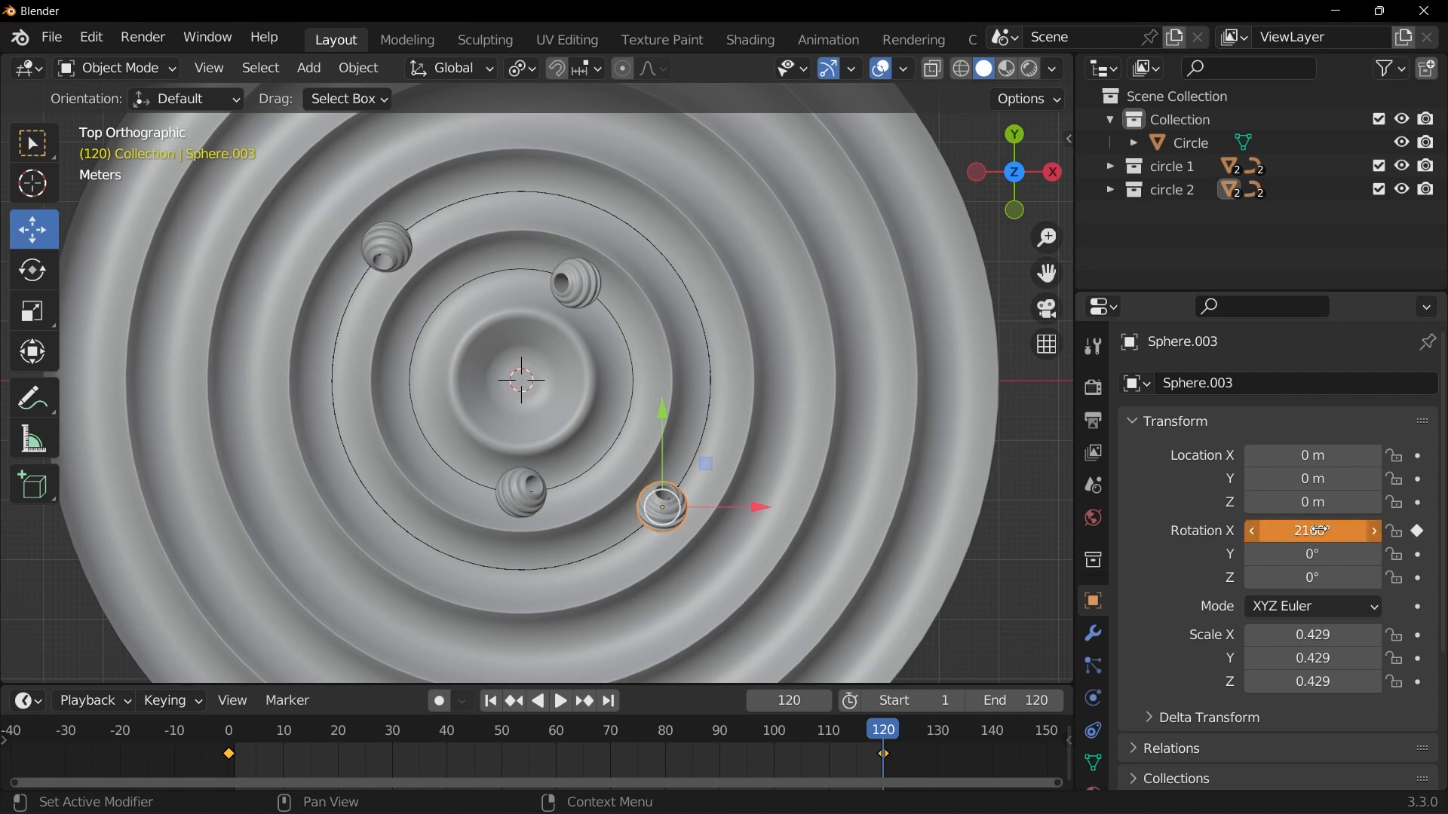
right_click(1334, 536)
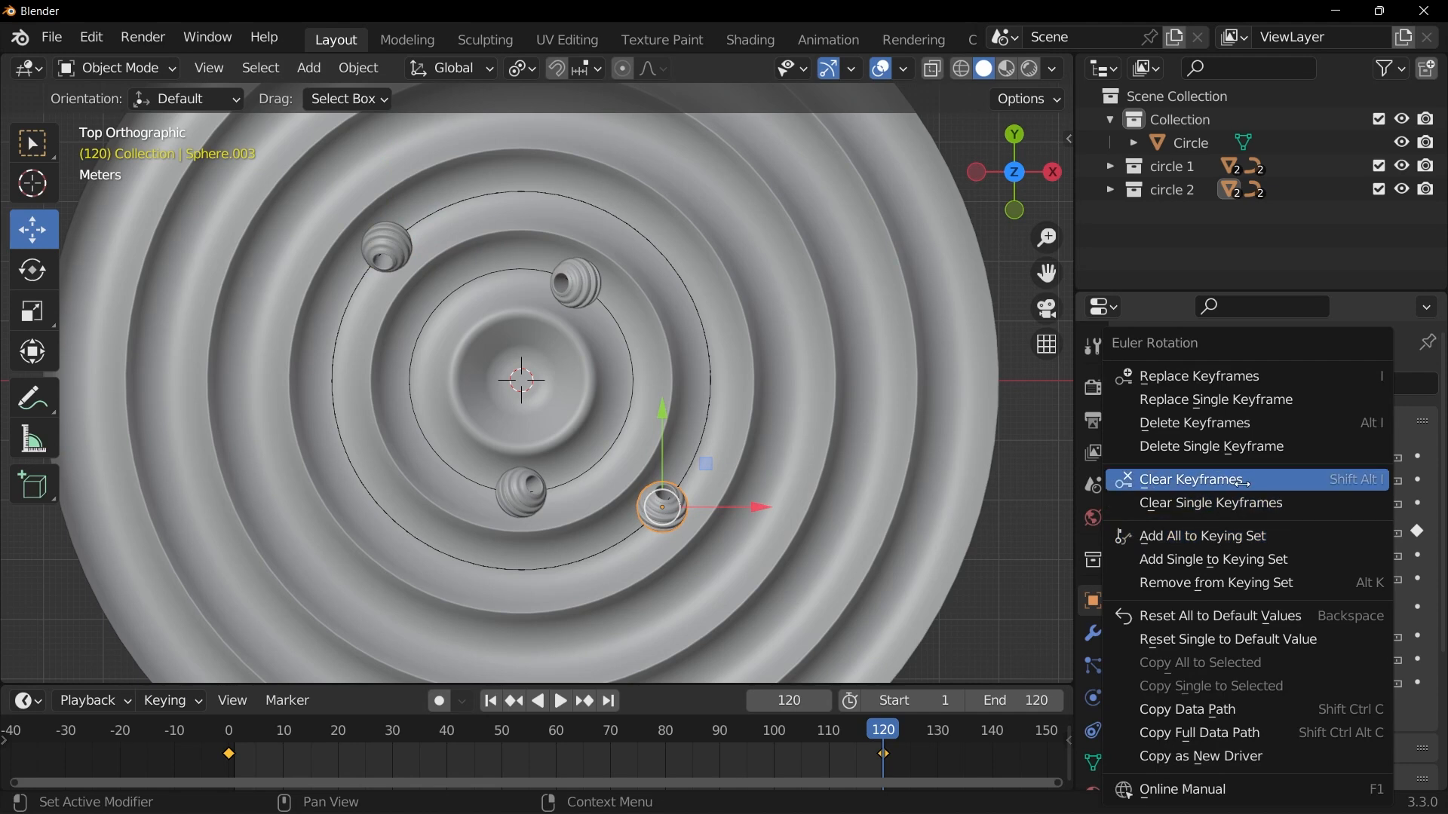
left_click(1210, 377)
Step: Play the animation with the viewport overlays hidden to check the rolling of all four spheres
key("space")
left_click(821, 478)
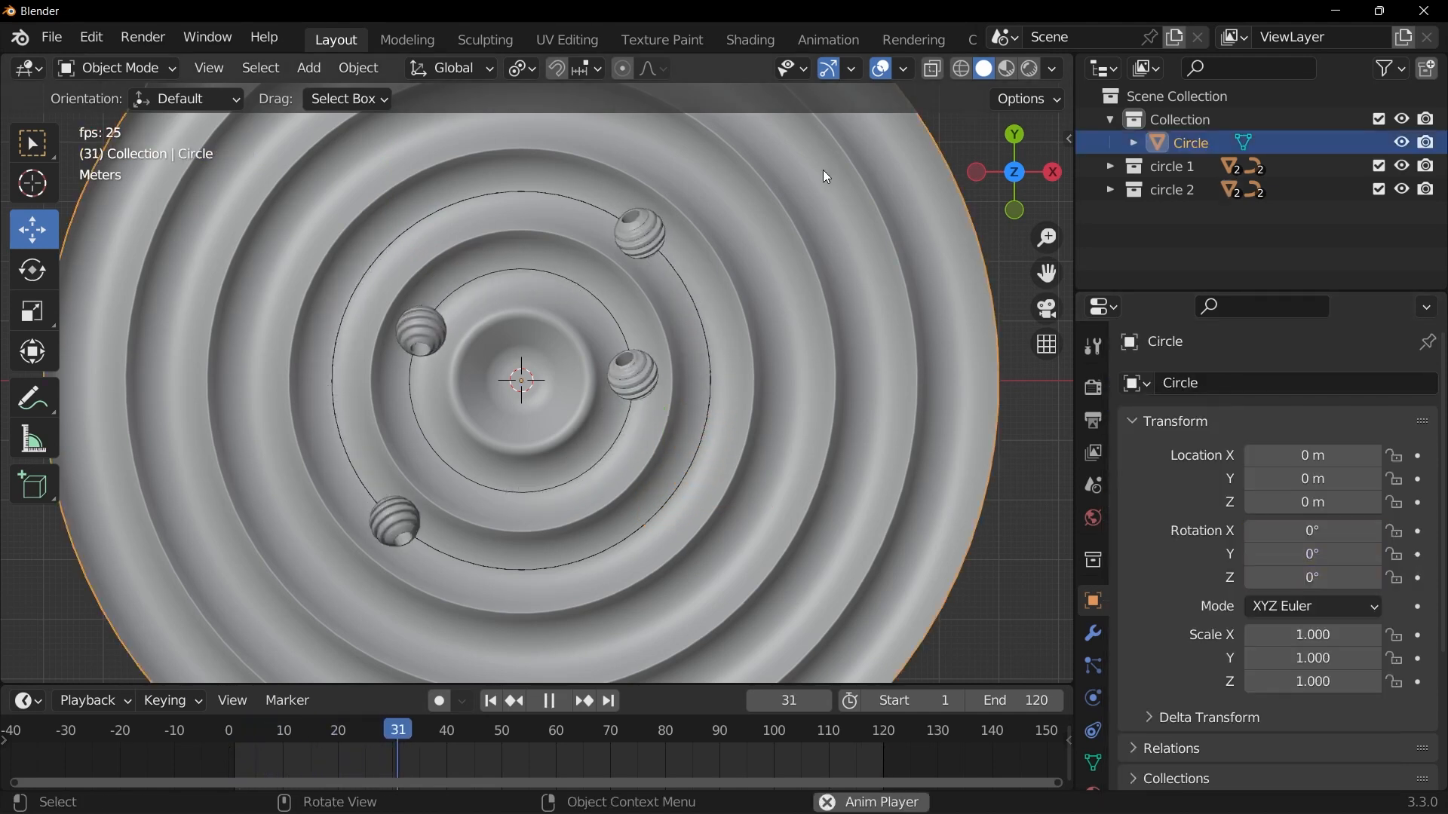
left_click(880, 71)
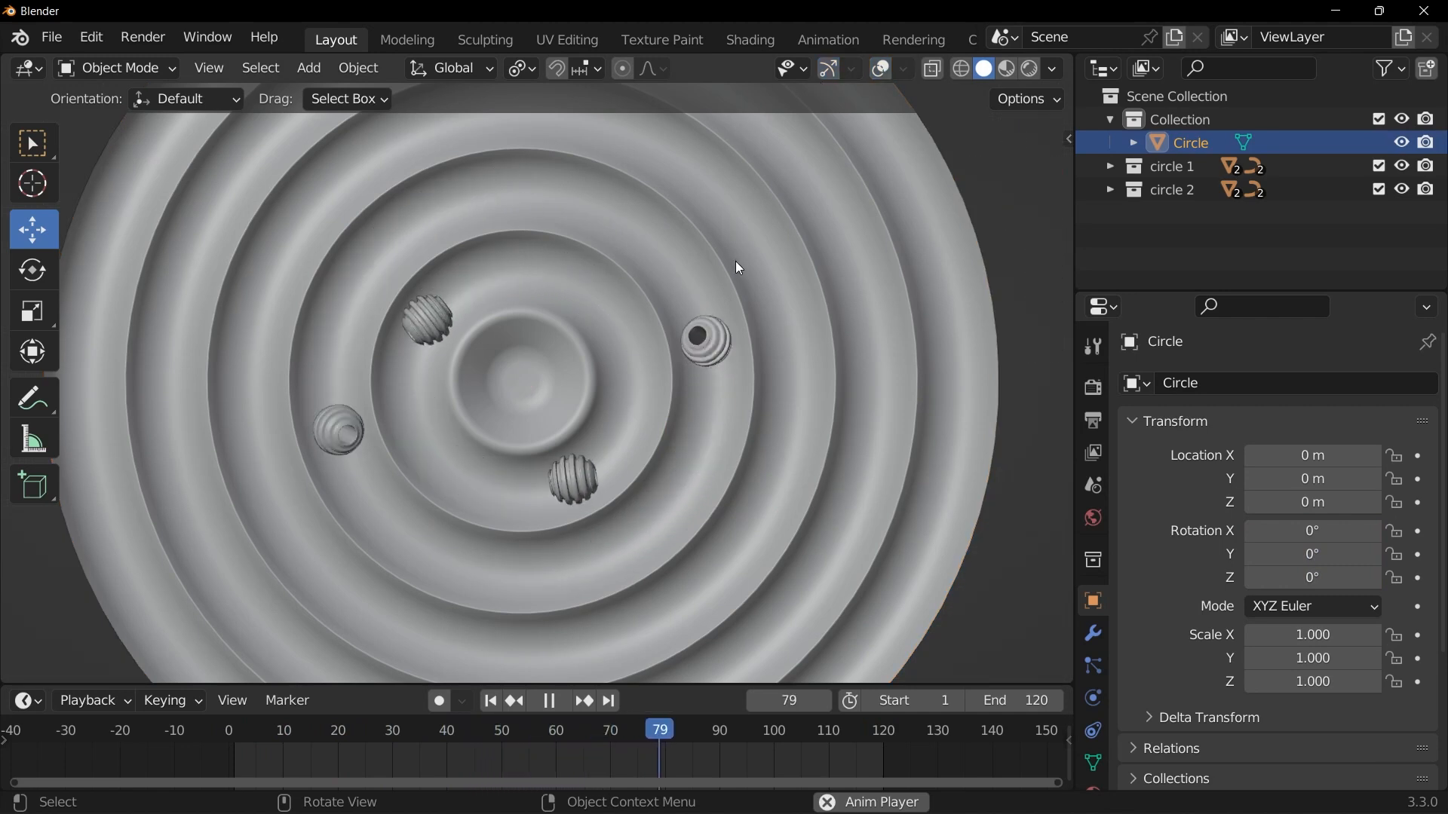
key("space")
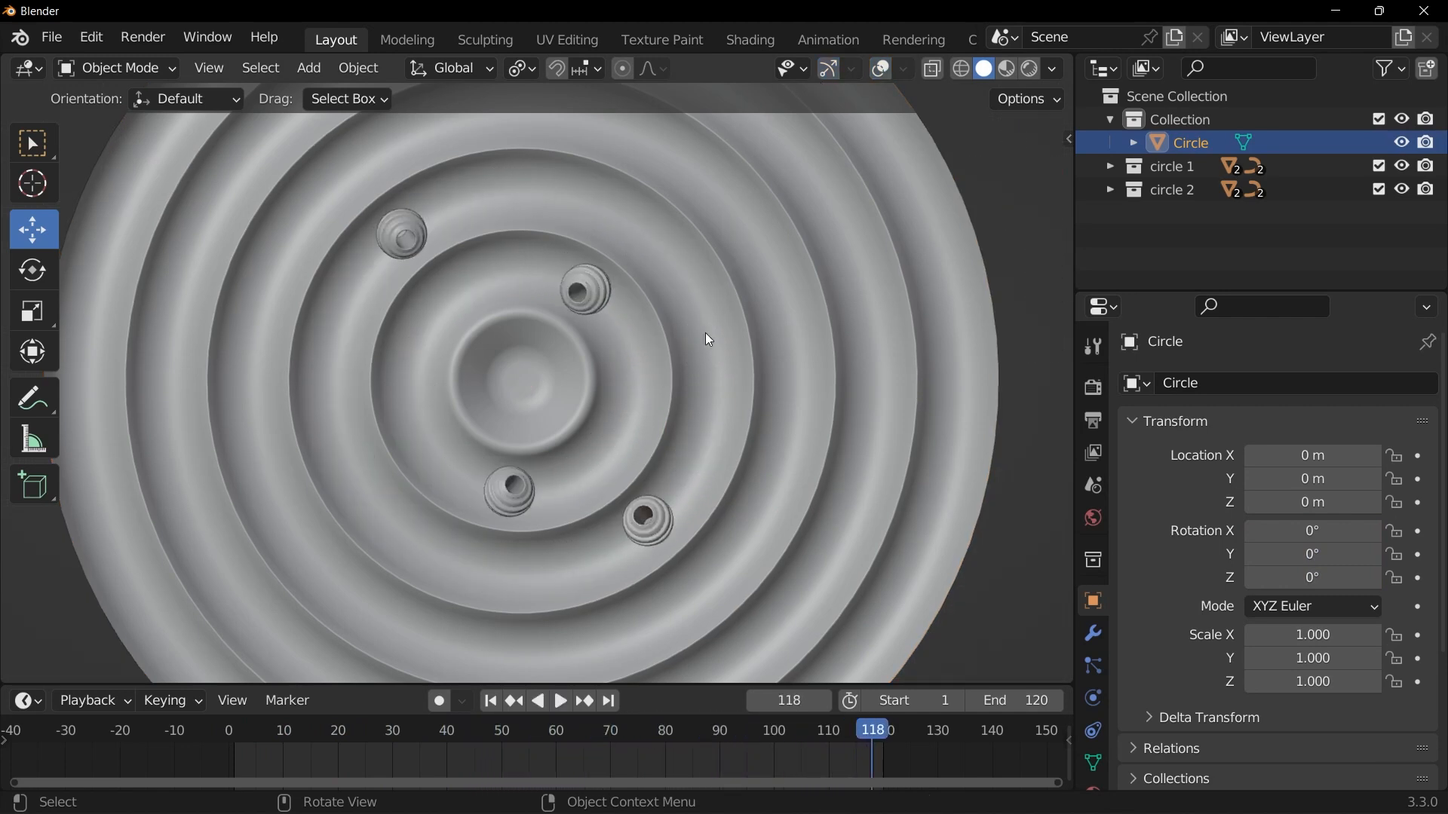
scroll(694, 328, "down", 4)
middle_click_drag(708, 324, 707, 313, "shift")
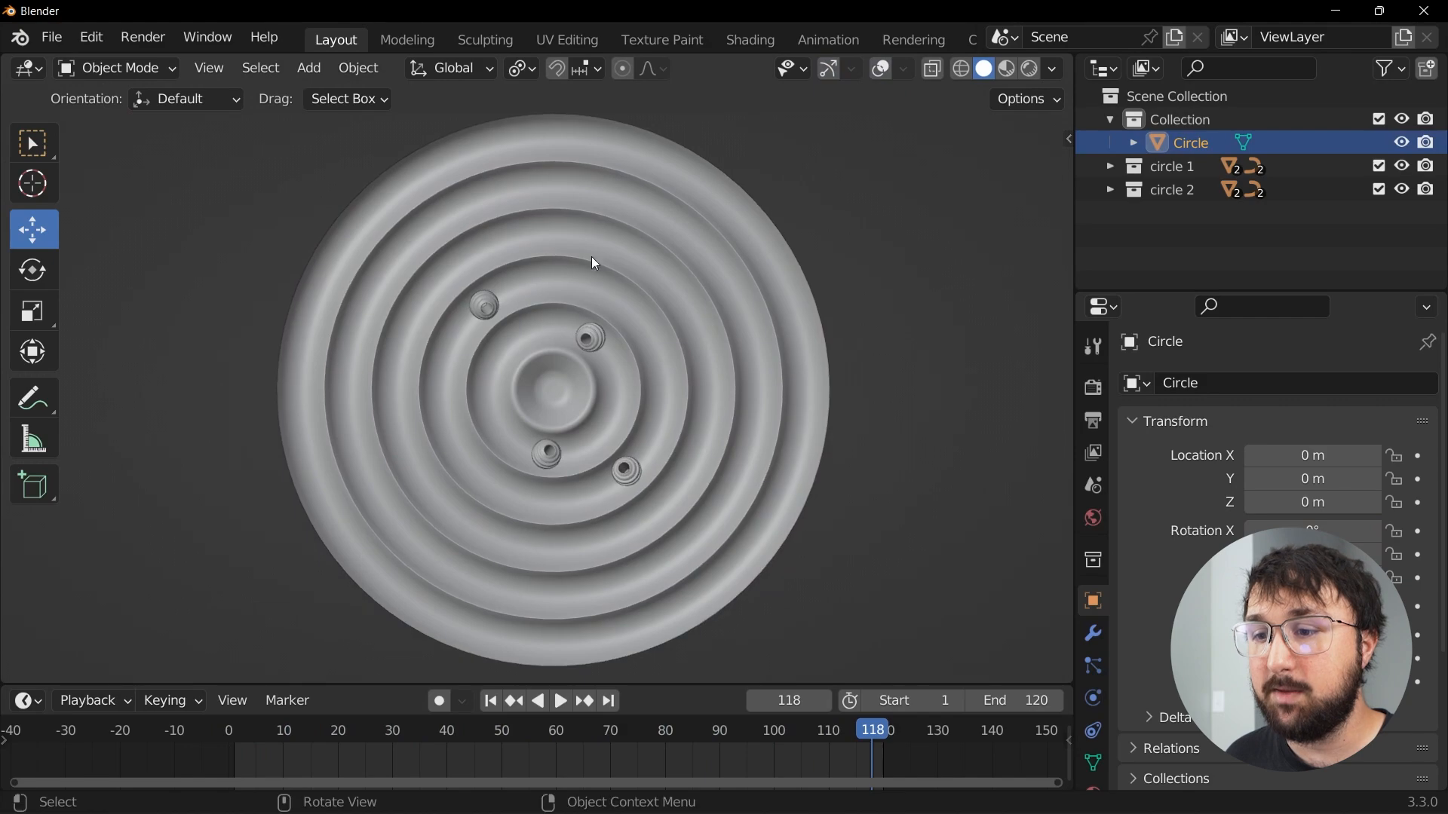
scroll(460, 223, "up", 1)
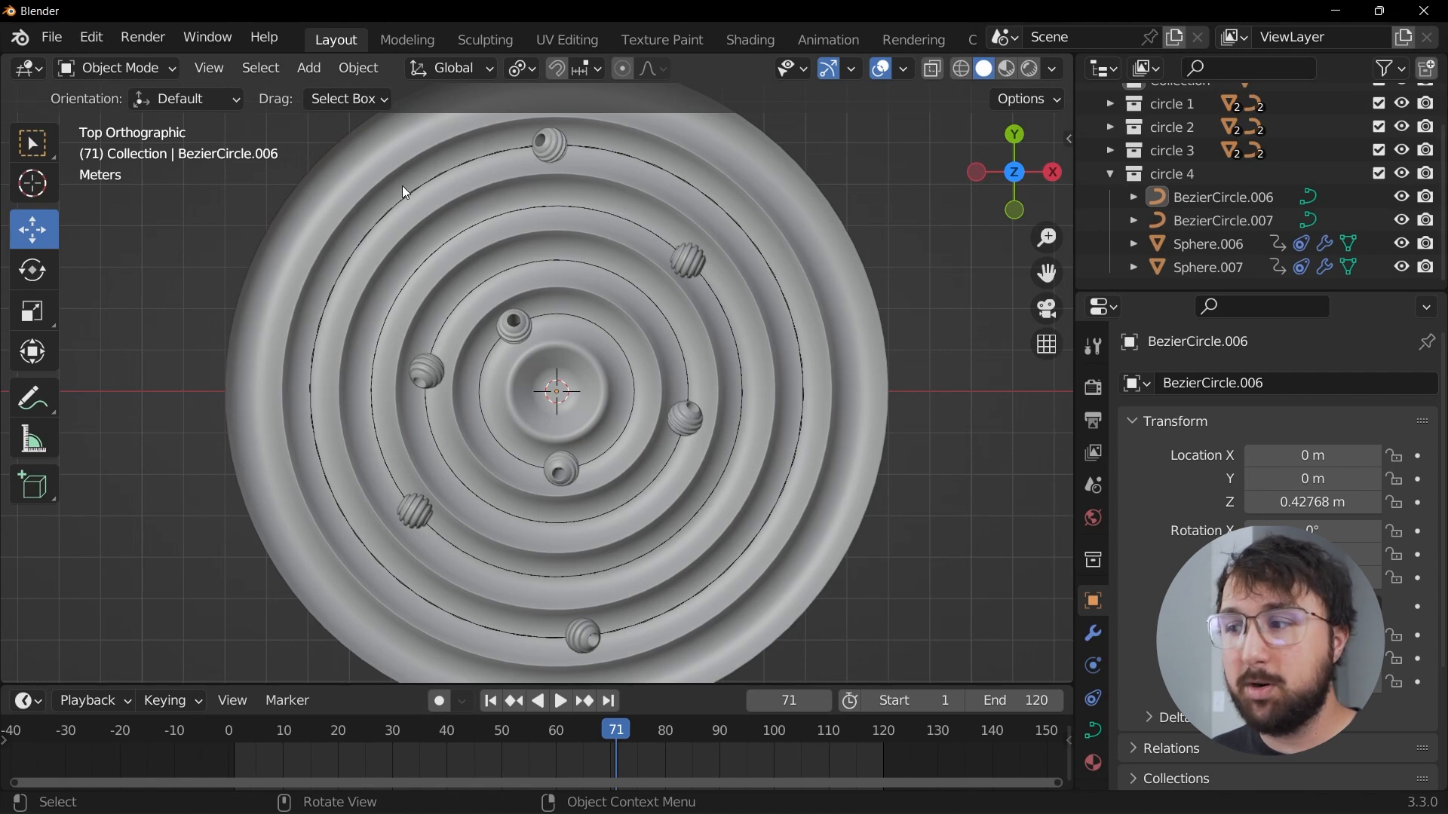
Step: Duplicate both Bezier circles and both spheres of the circle 4 collection, keeping the copies in place
left_click(1196, 197)
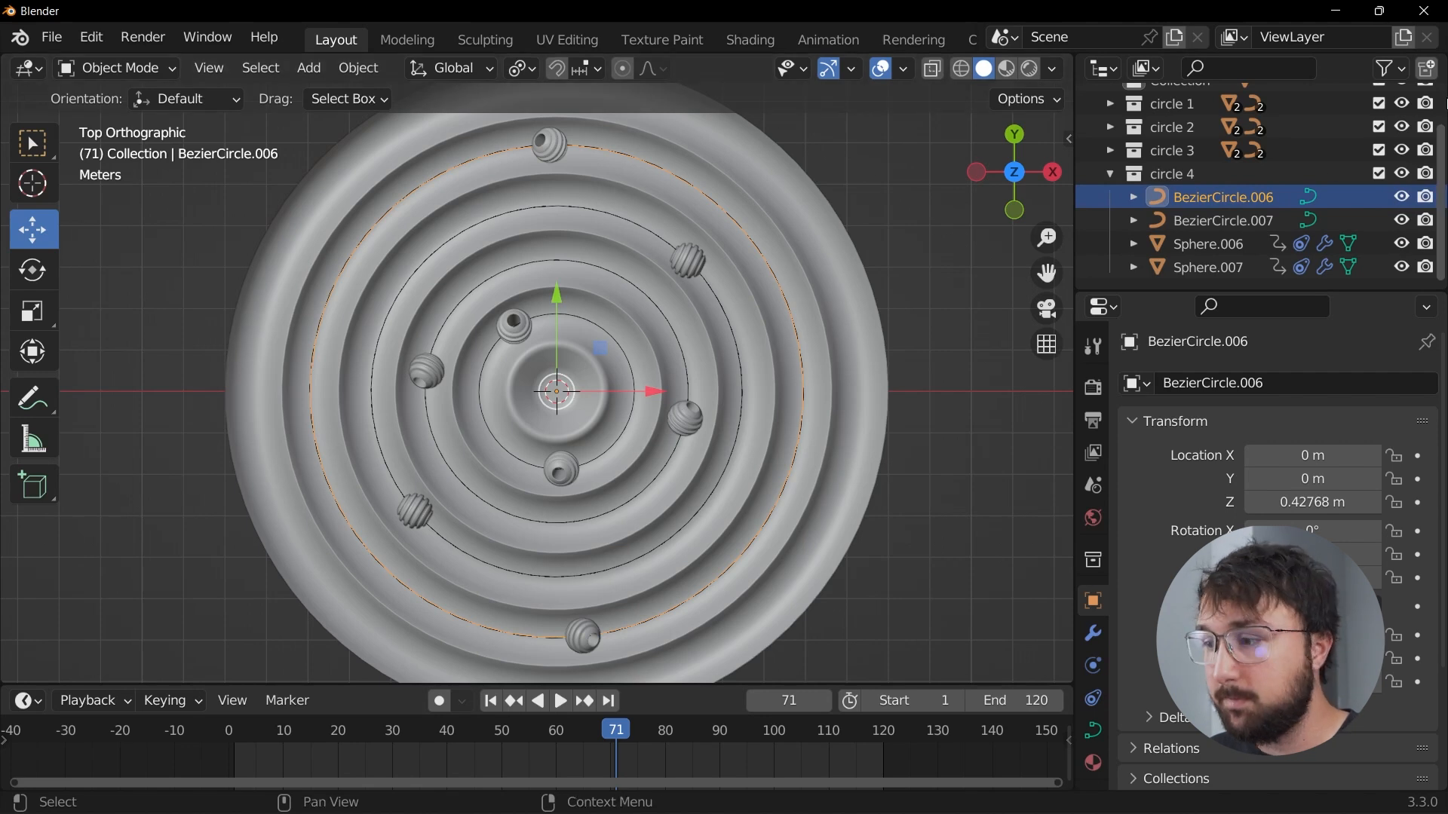
left_click(1215, 258, "shift")
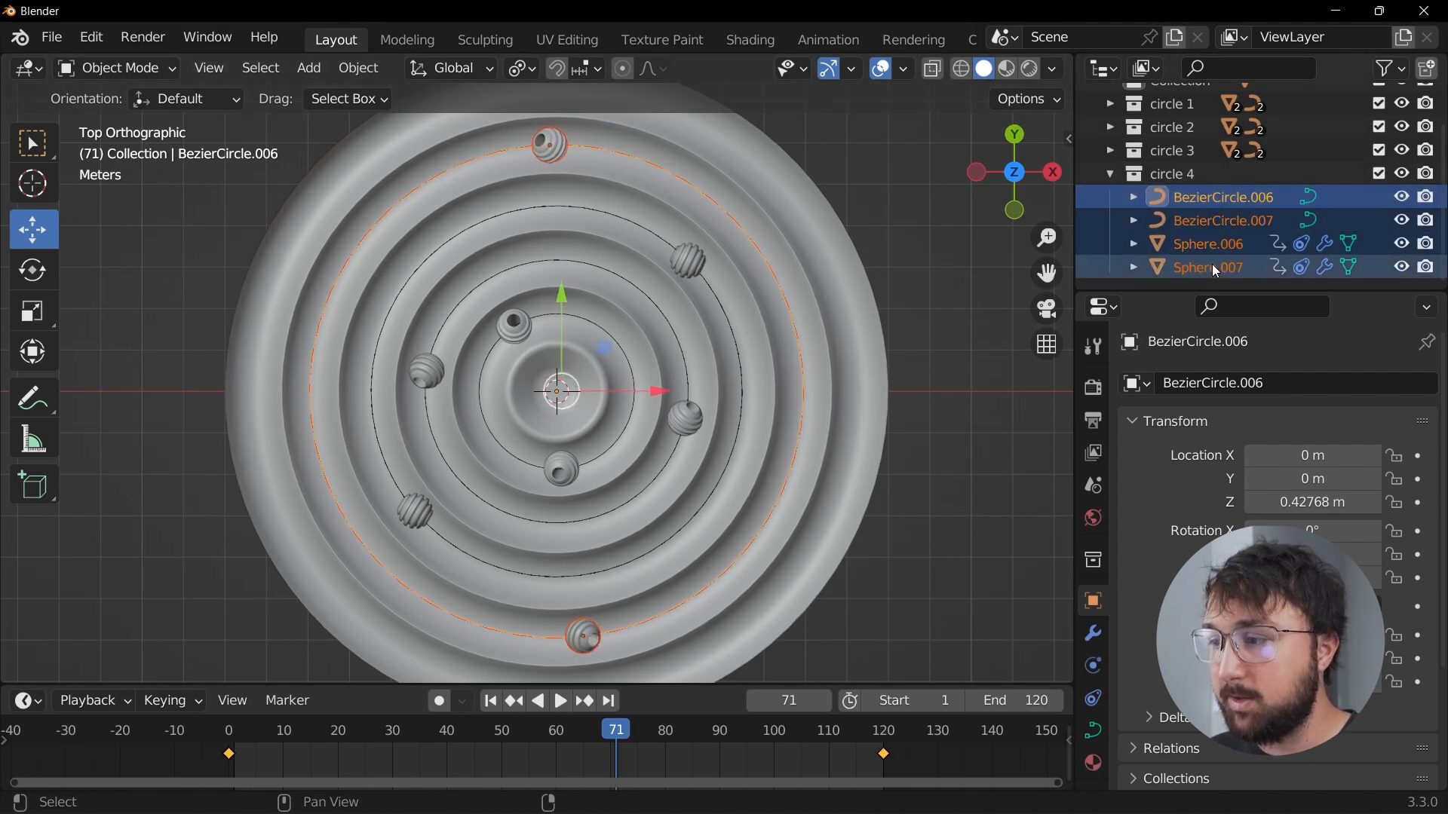
key("shift+d")
right_click(785, 286)
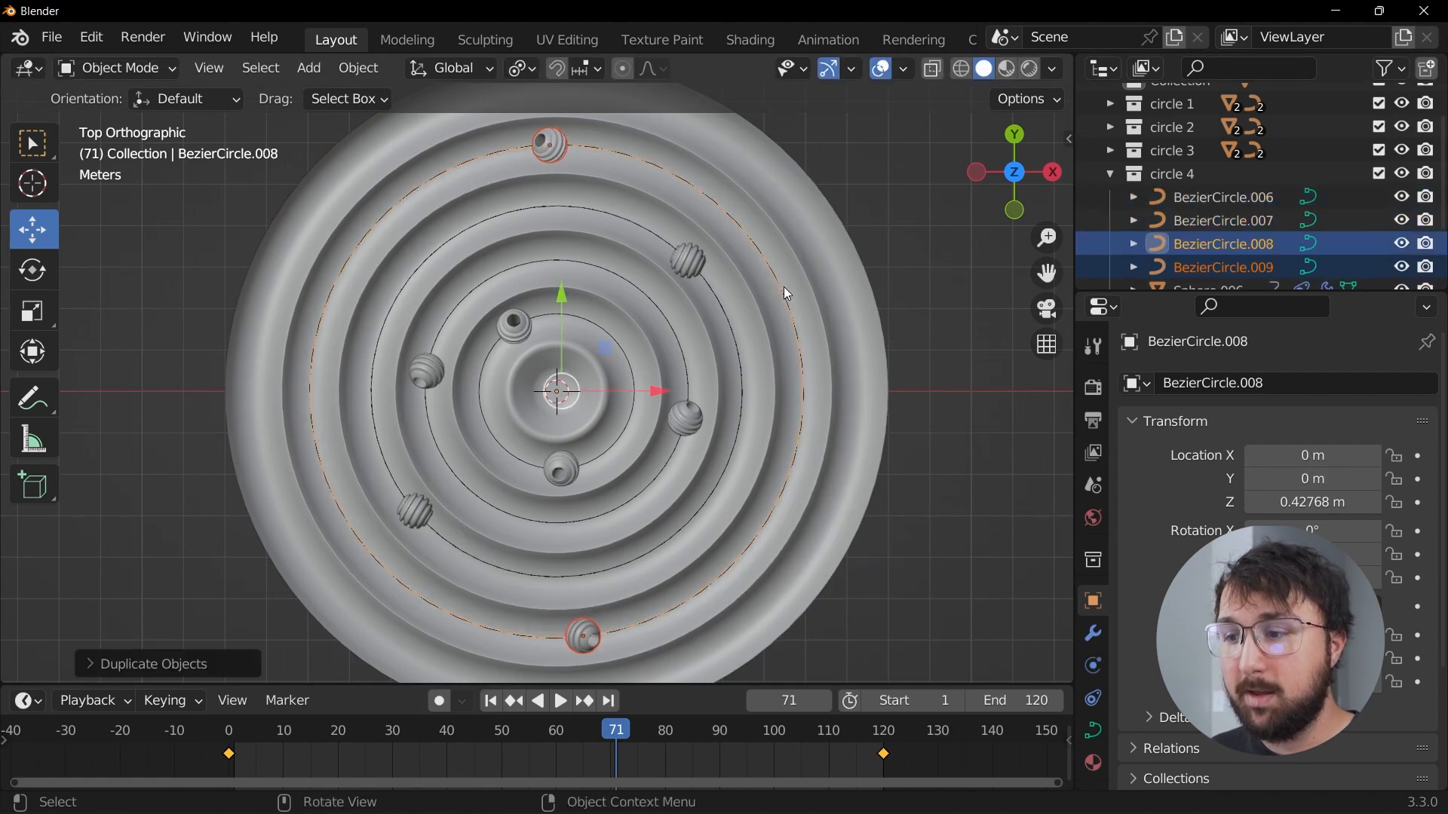
Step: Move the duplicated circles and spheres into a new collection named circle 5 and collapse circle 4
key("m")
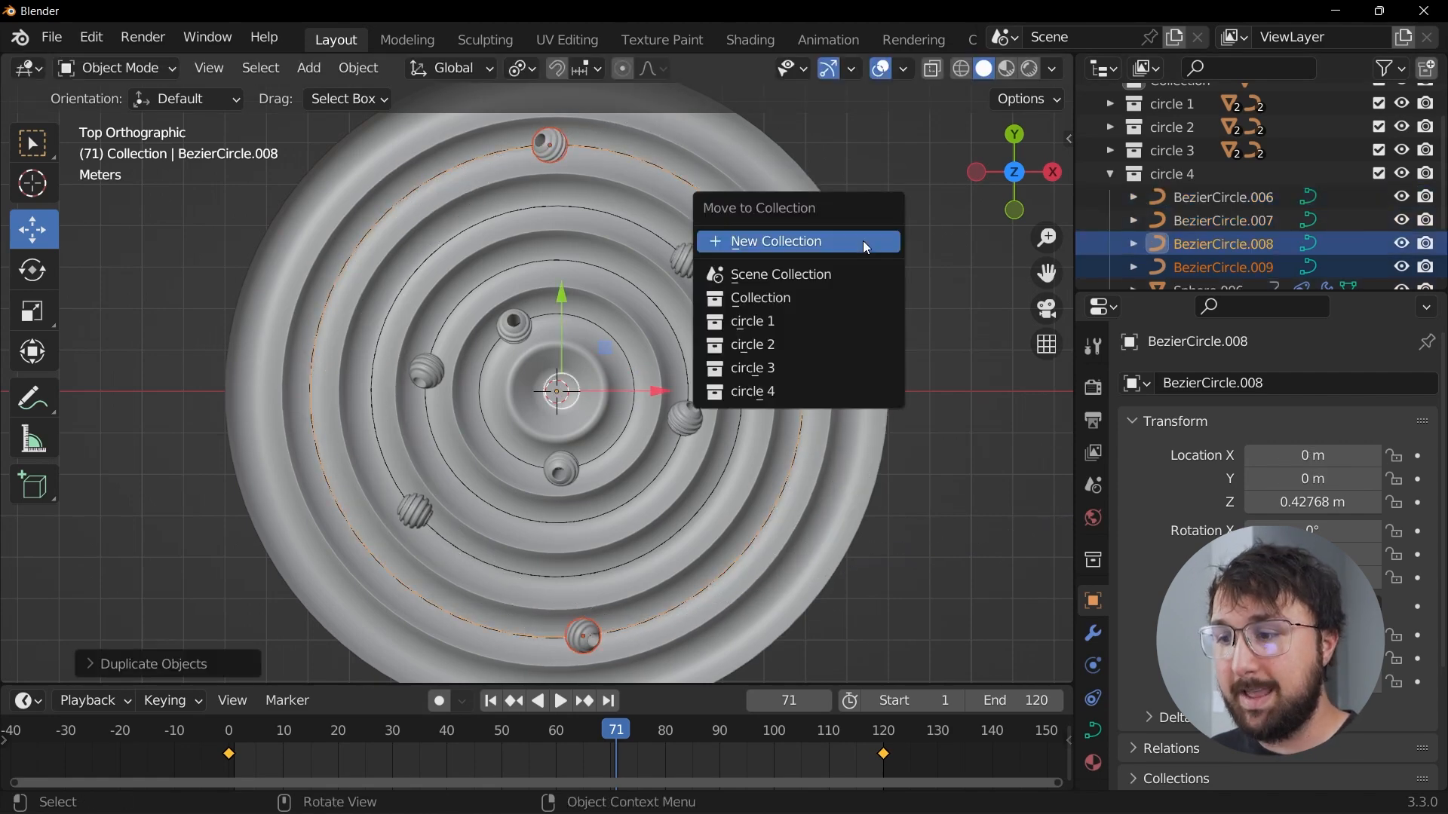
left_click(865, 243)
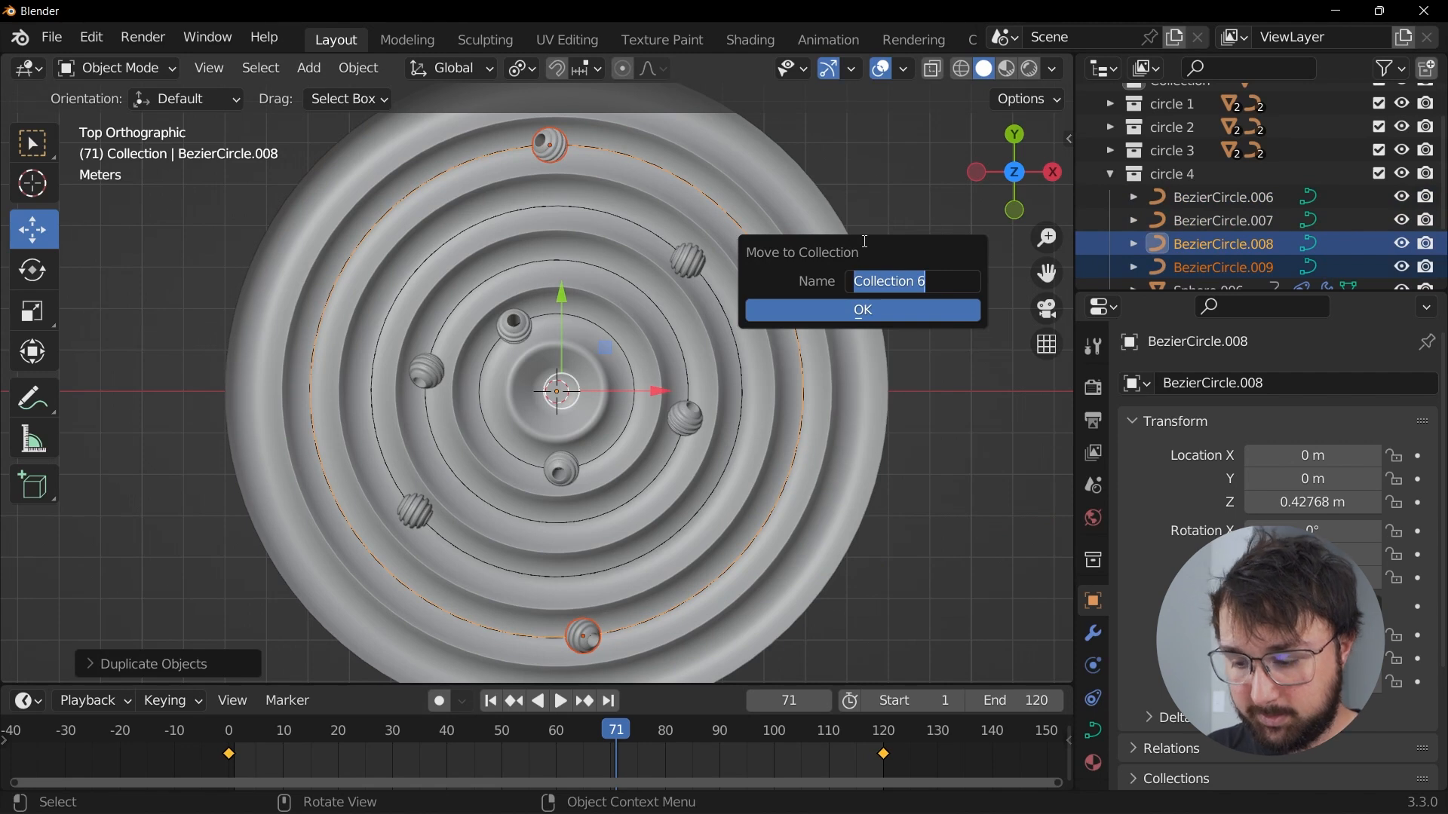
type("circle 5")
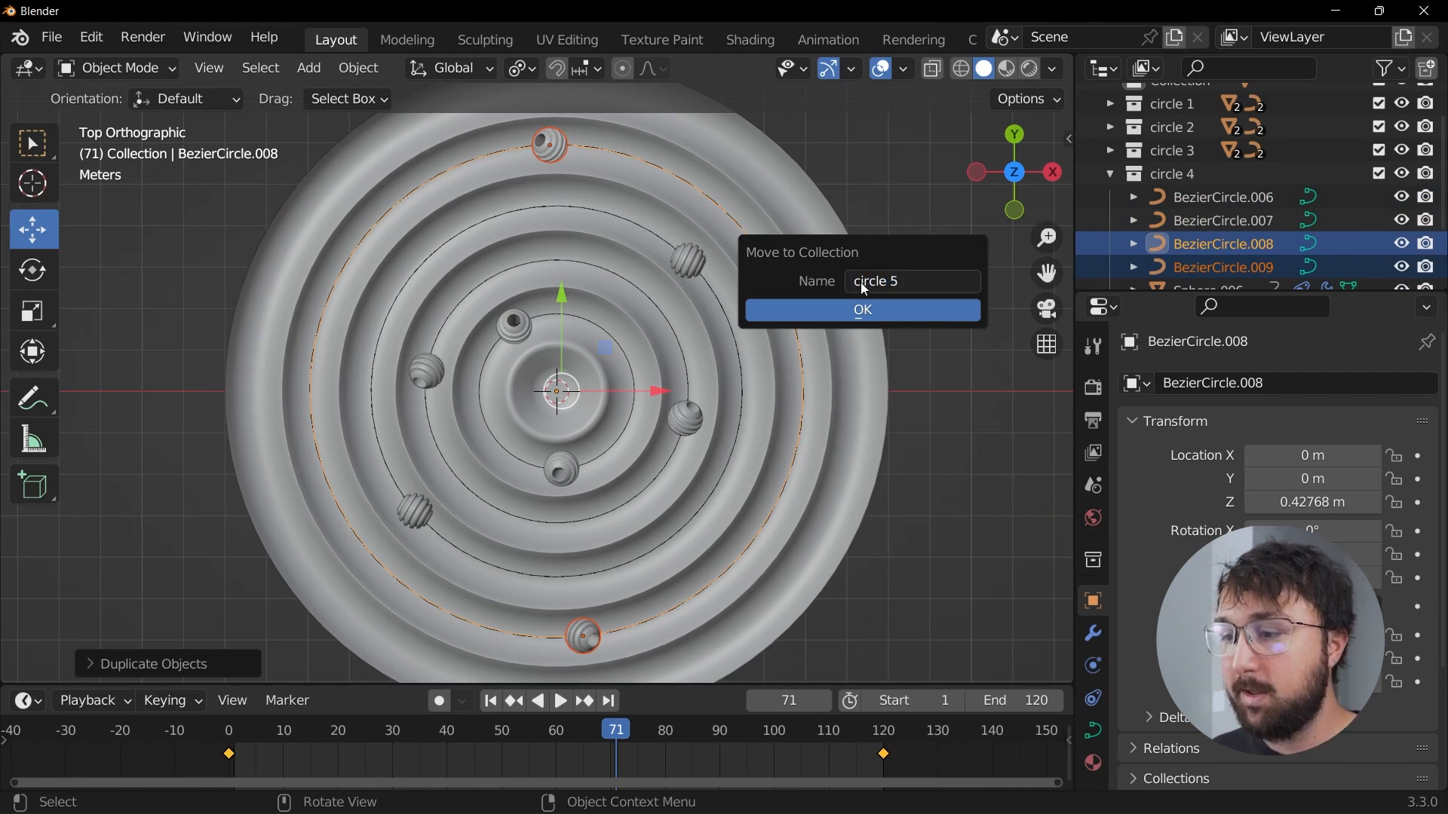
left_click(864, 309)
left_click(1105, 174)
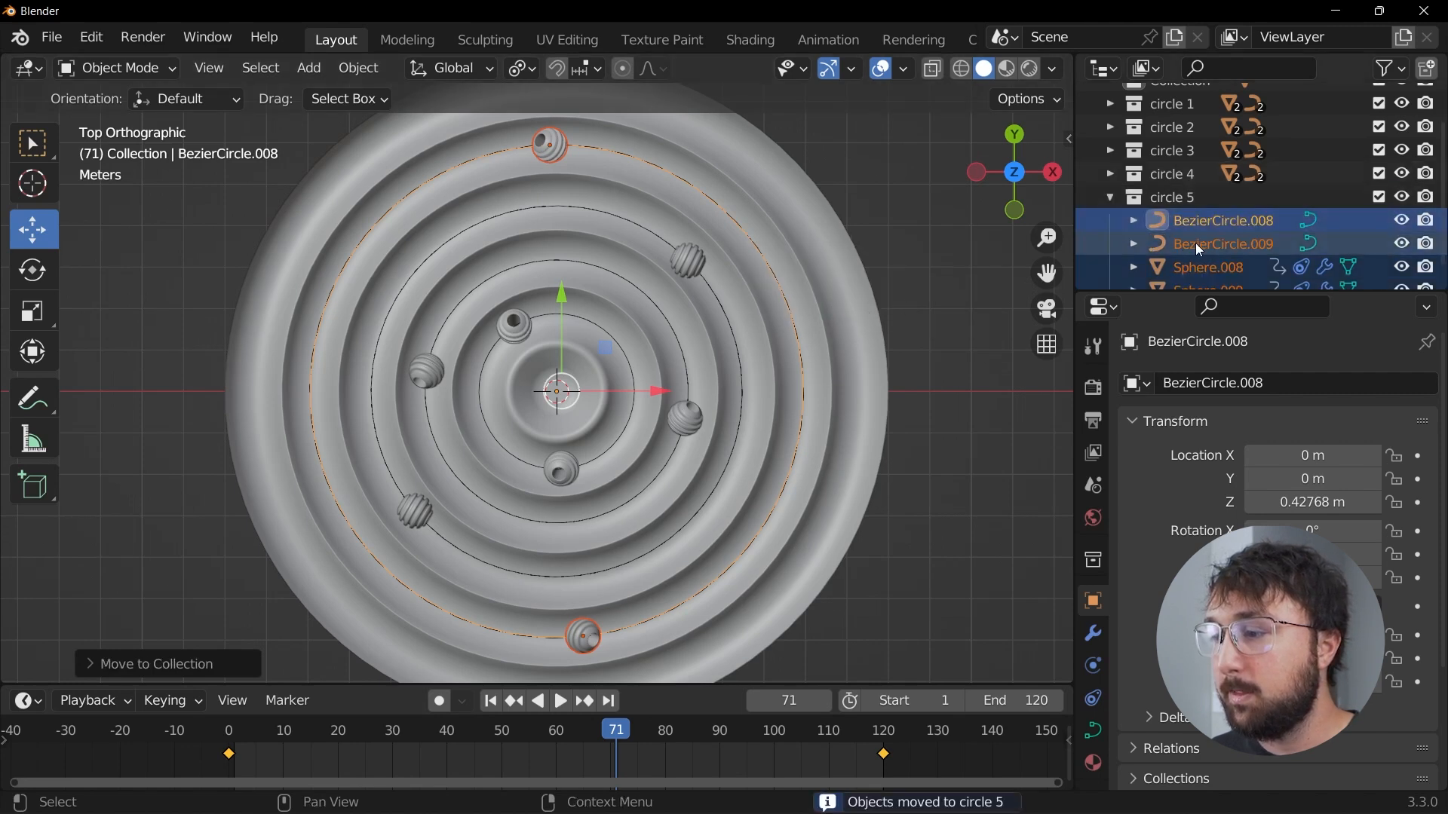
scroll(1199, 234, "down", 1)
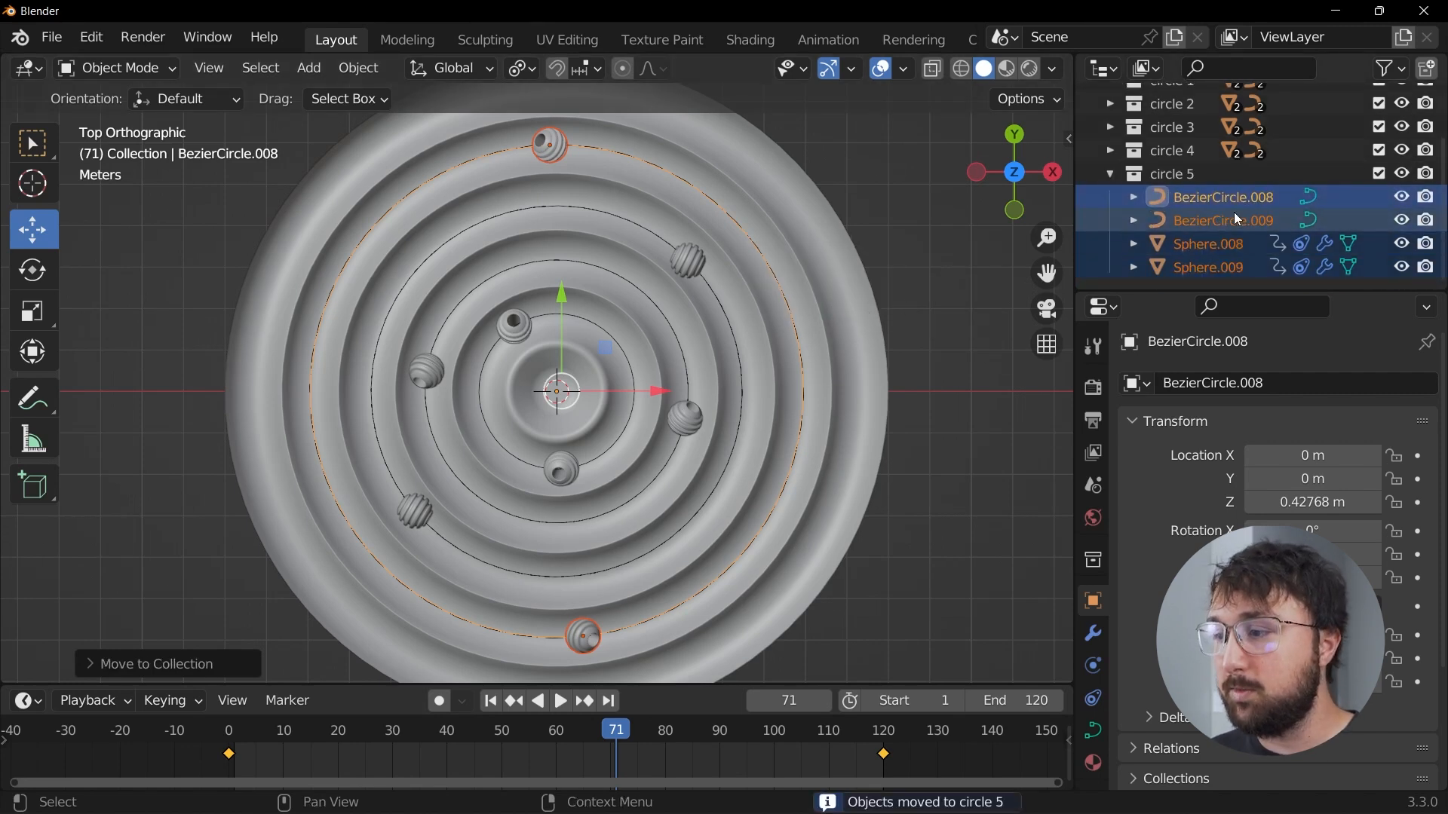
key("s")
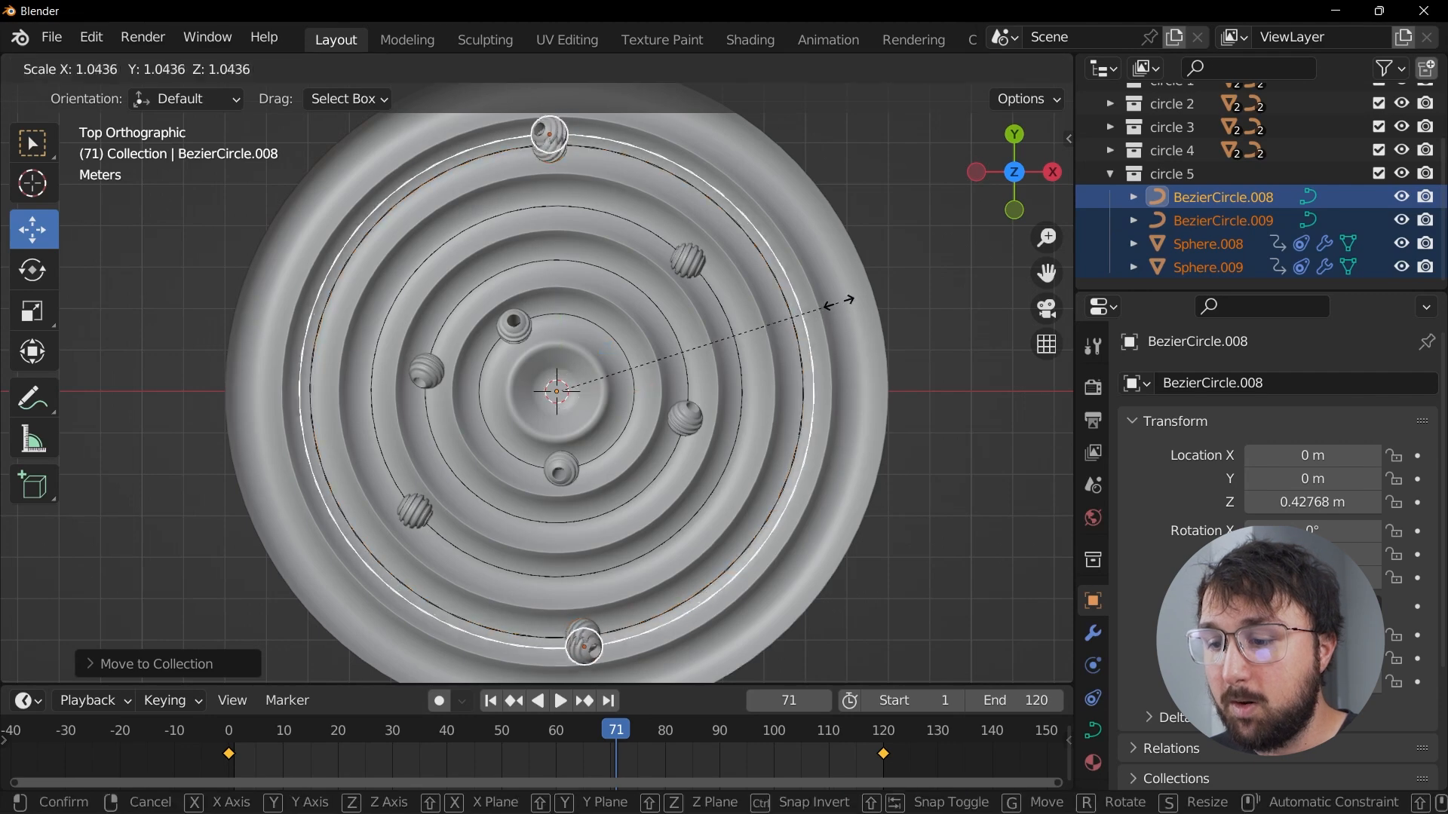
right_click(865, 296)
middle_click_drag(838, 223, 876, 261, "shift")
scroll(876, 261, "down", 1)
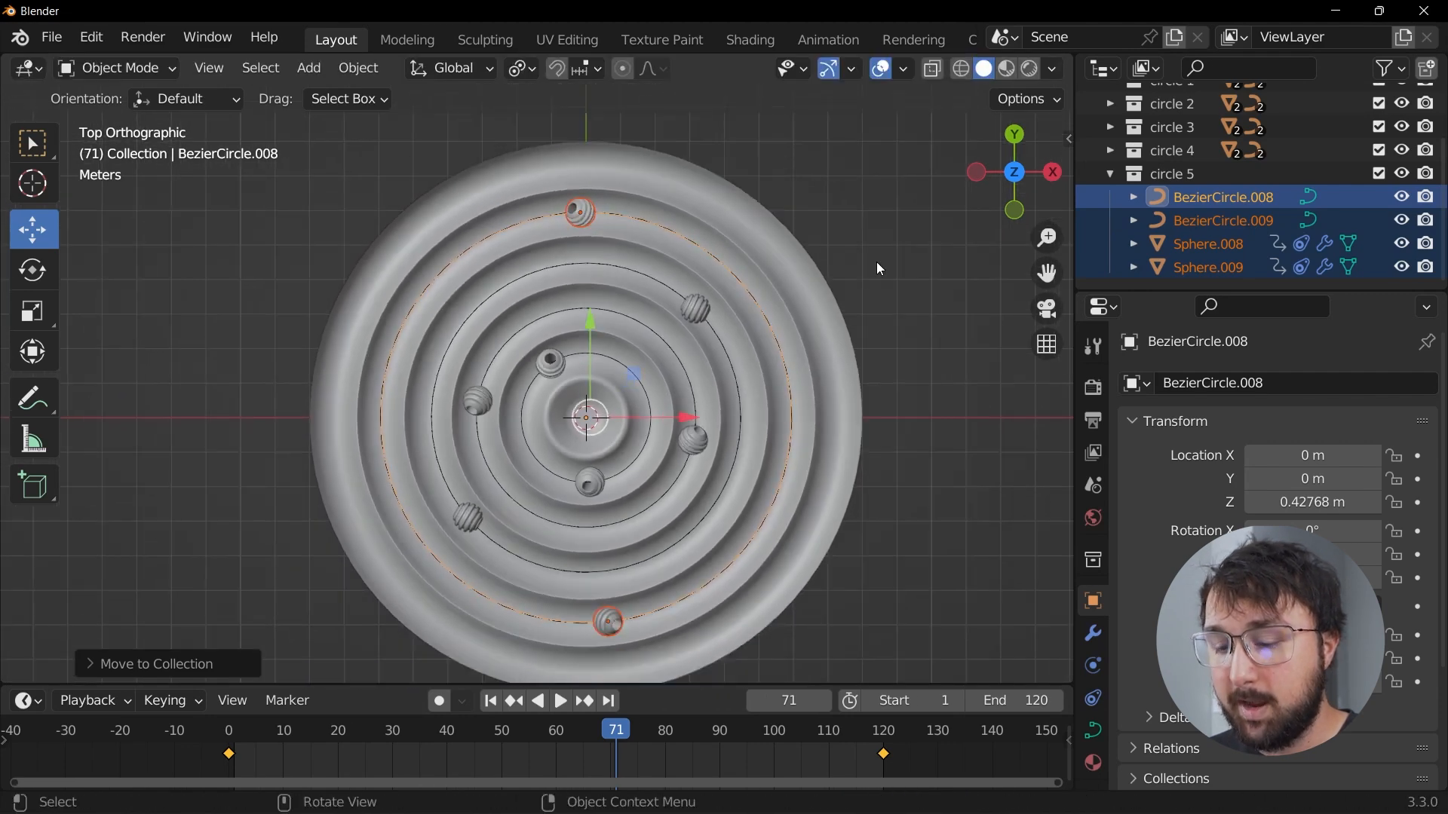
key("s")
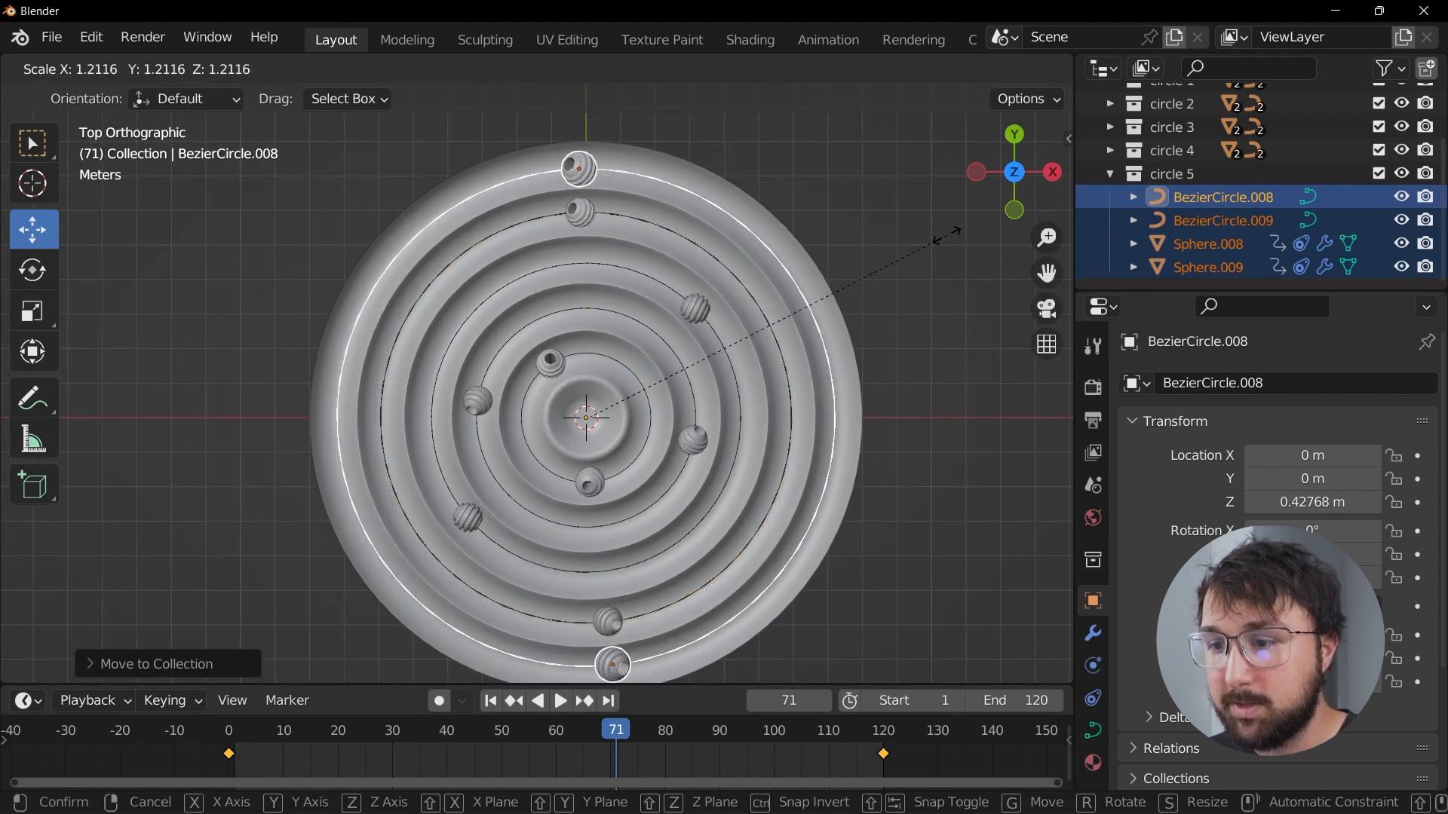
right_click(948, 236)
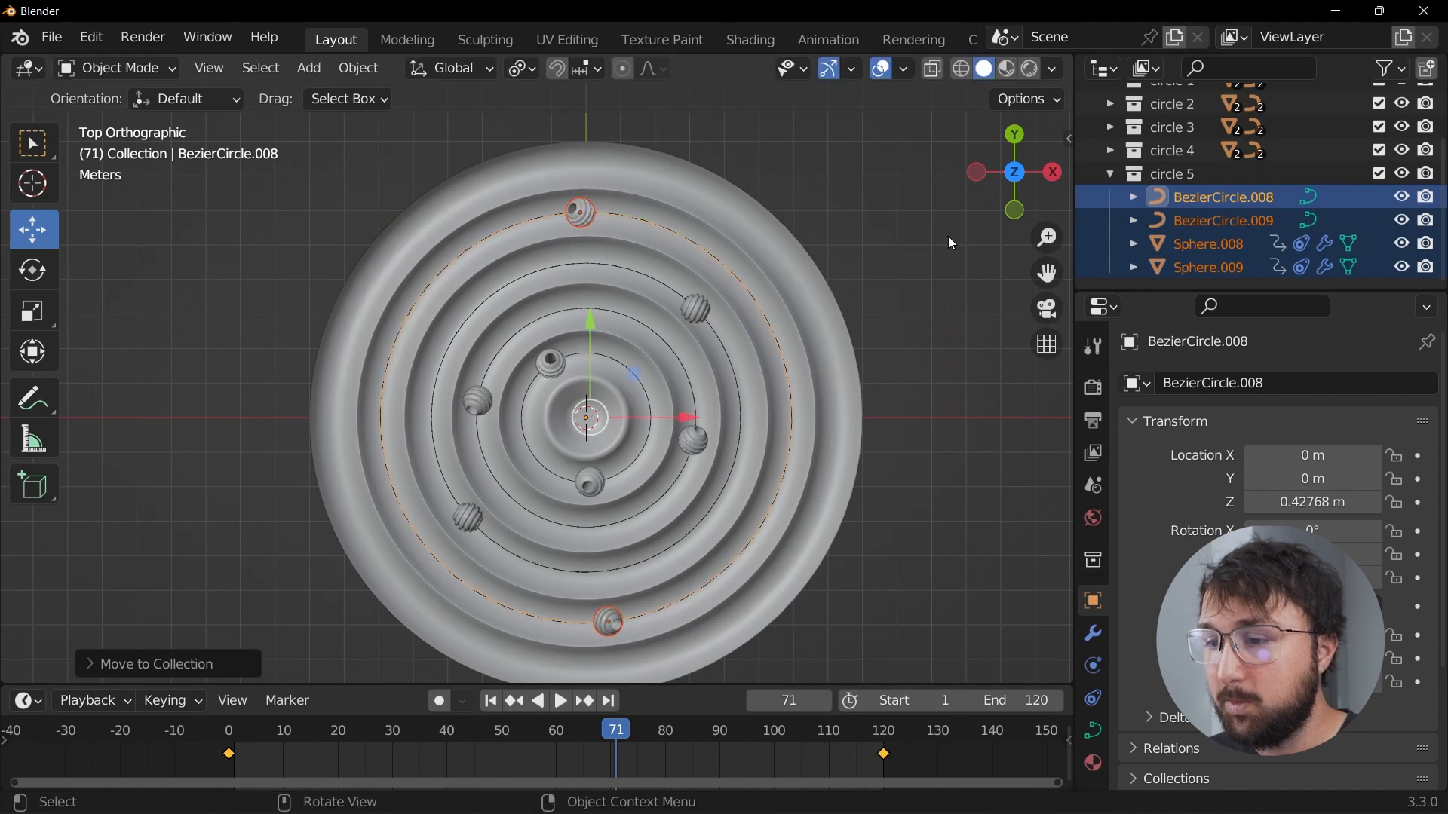
Step: Scale up only BezierCircle.008 and BezierCircle.009 so their path follows the outermost groove of the disc
left_click(1230, 205)
left_click(1219, 221, "ctrl")
key("s")
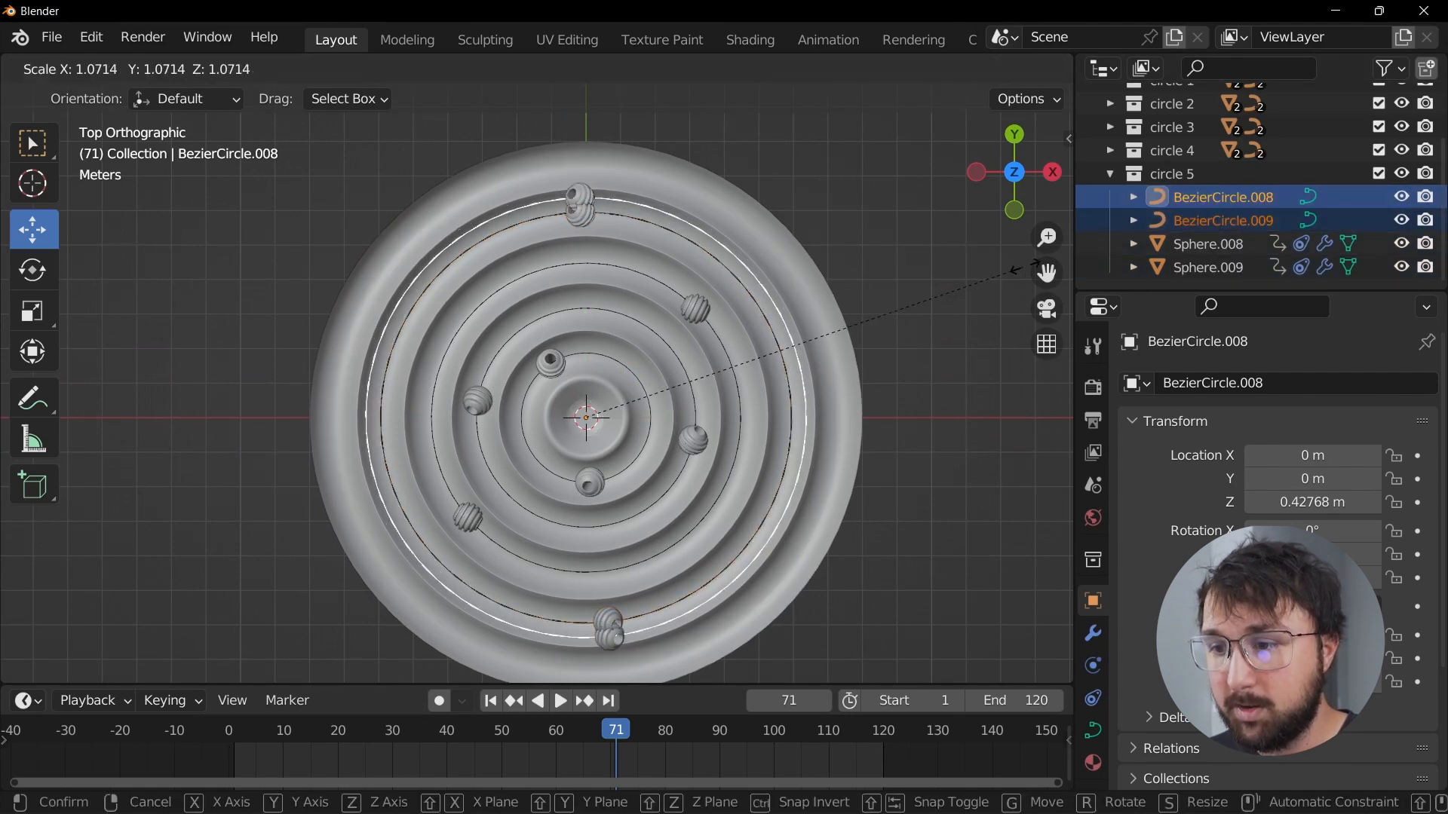
right_click(15, 251)
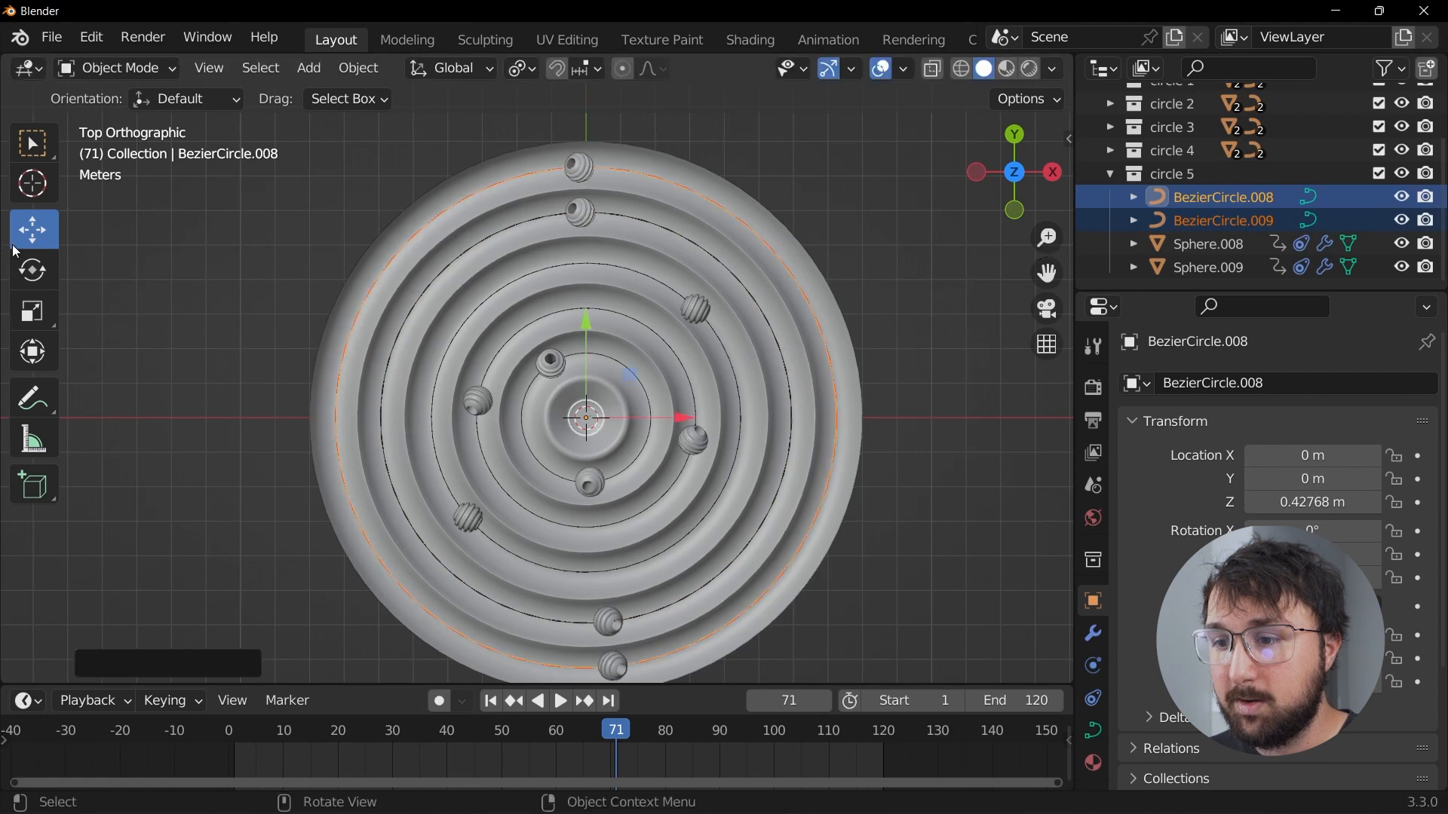
Step: Rotate BezierCircle.008 and BezierCircle.009 separately to reposition their two spheres along the outermost groove
left_click(1223, 201)
key("r")
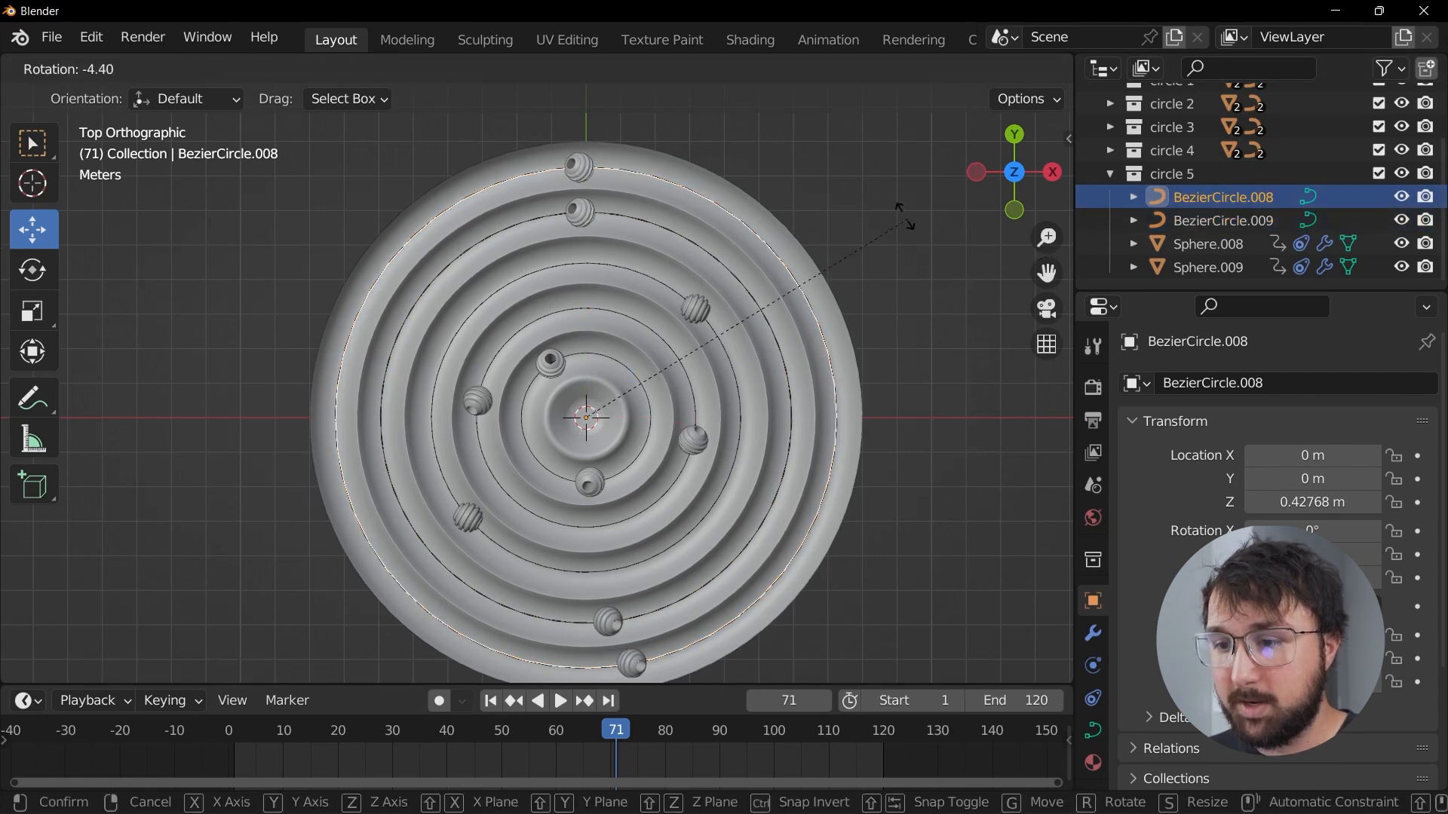
left_click(583, 178)
left_click(1234, 219)
key("r")
left_click(431, 350)
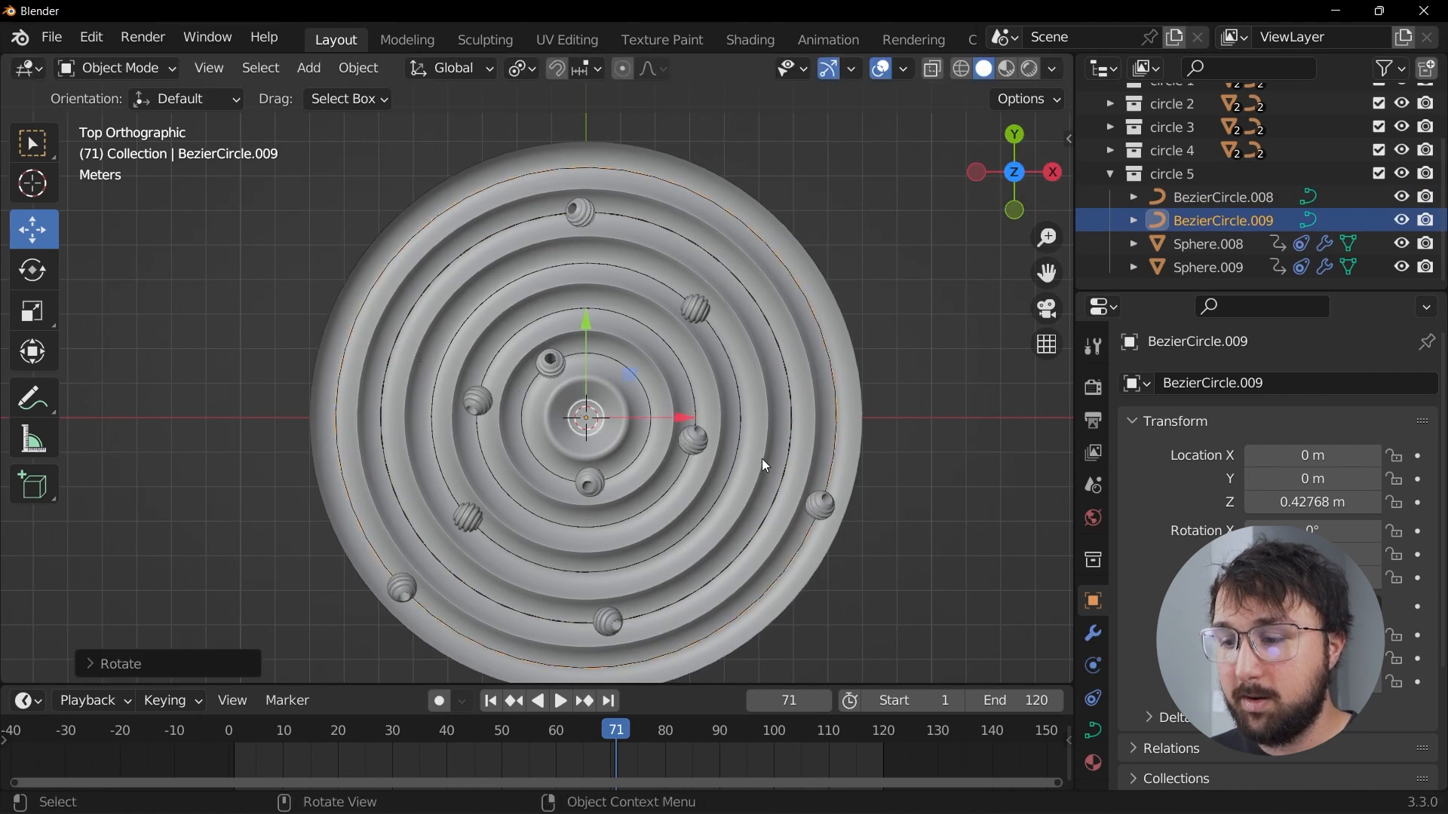
Step: Set Sphere.008's X rotation keyframe to 4680° at frame 120
left_click(831, 504)
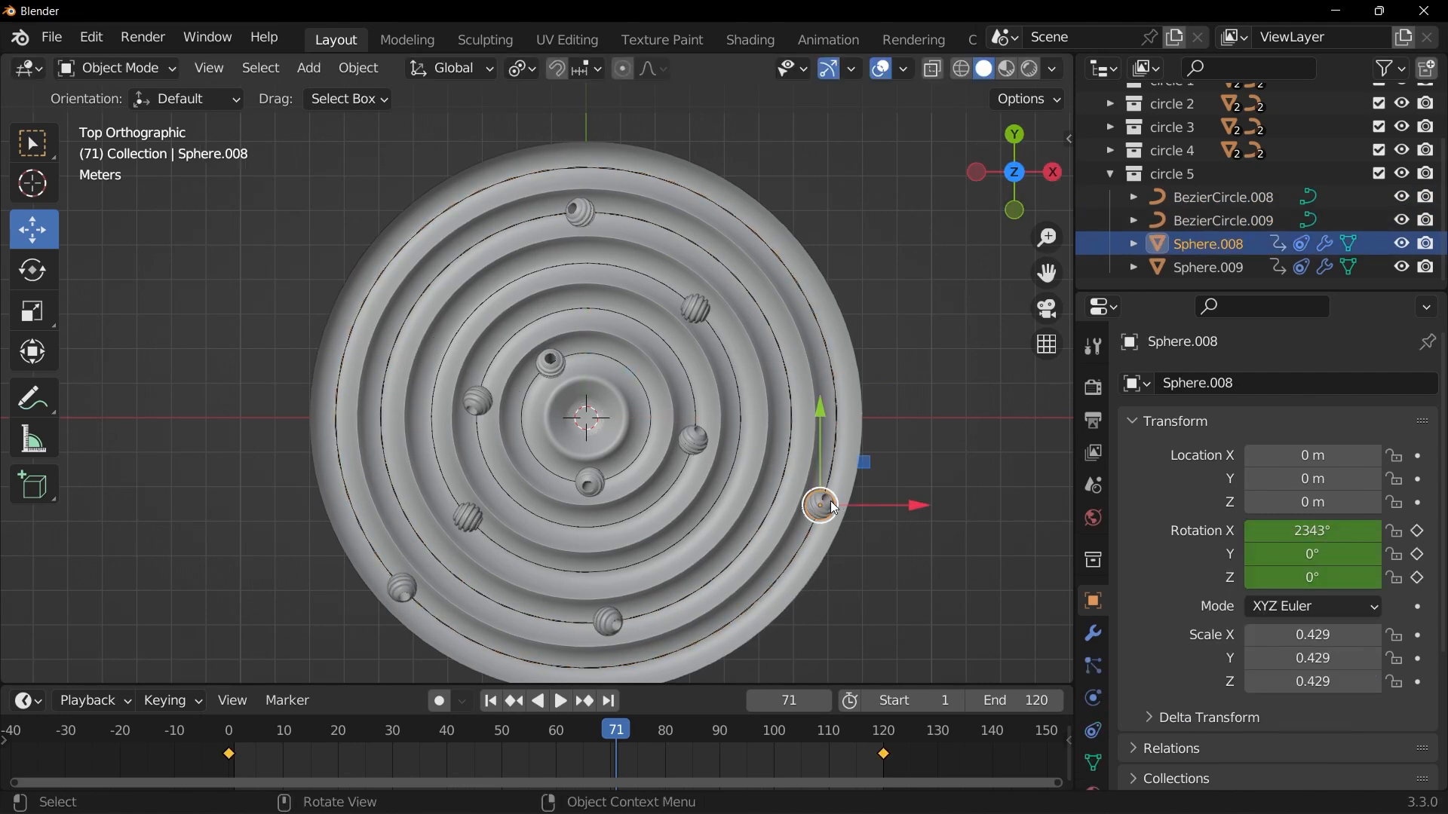
left_click(610, 701)
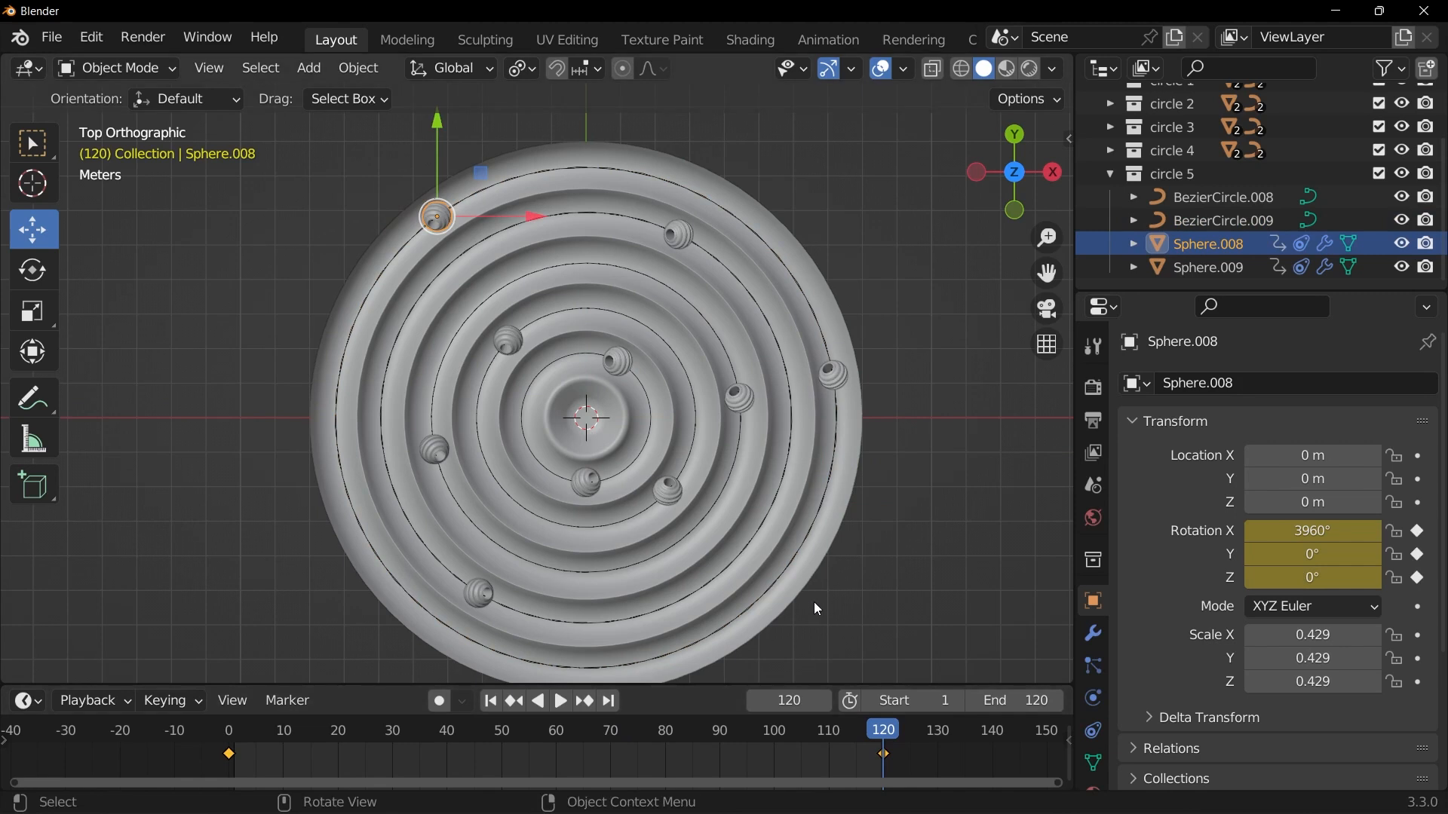
left_click(1323, 528)
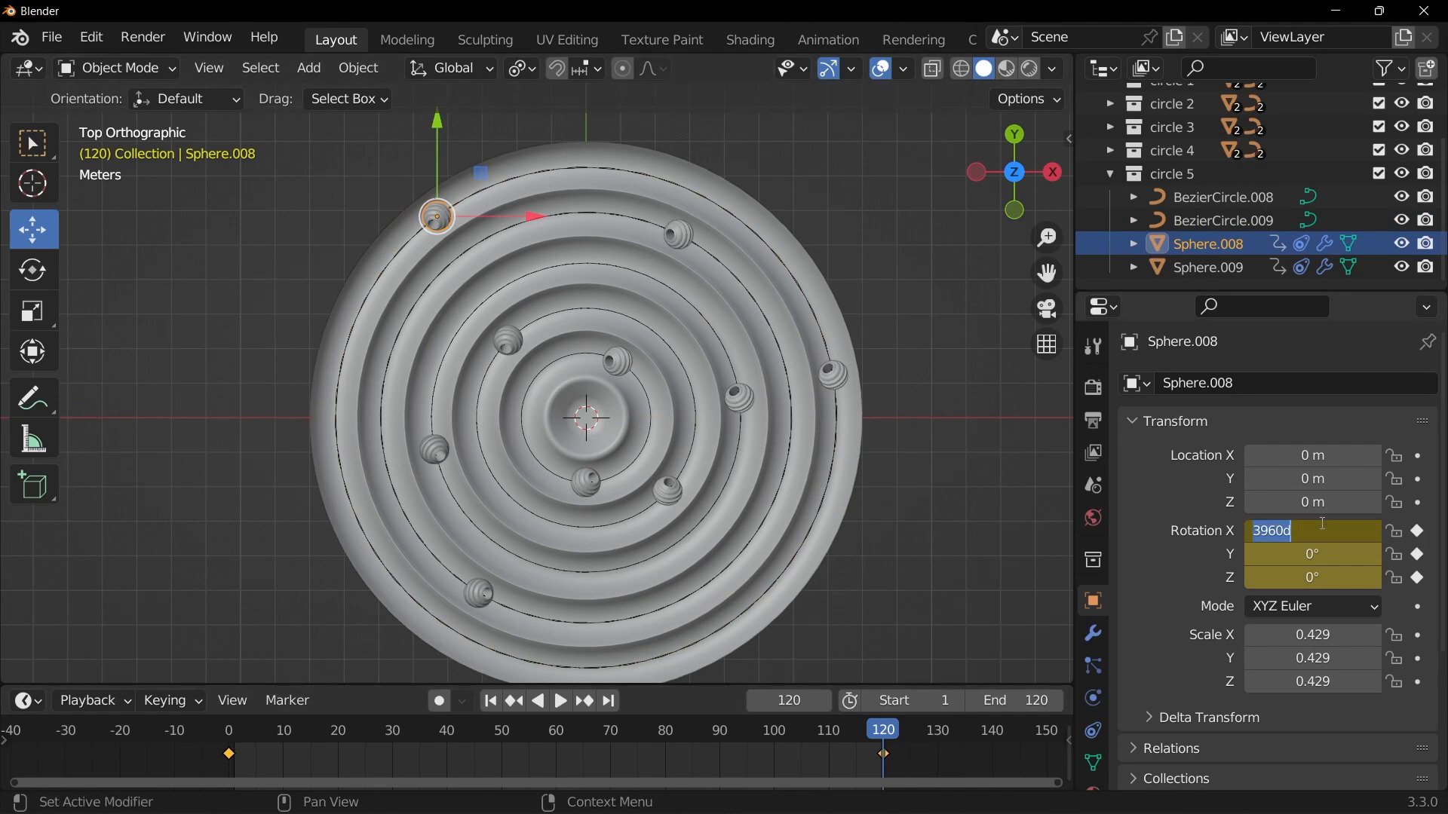
type("4680")
key("Return")
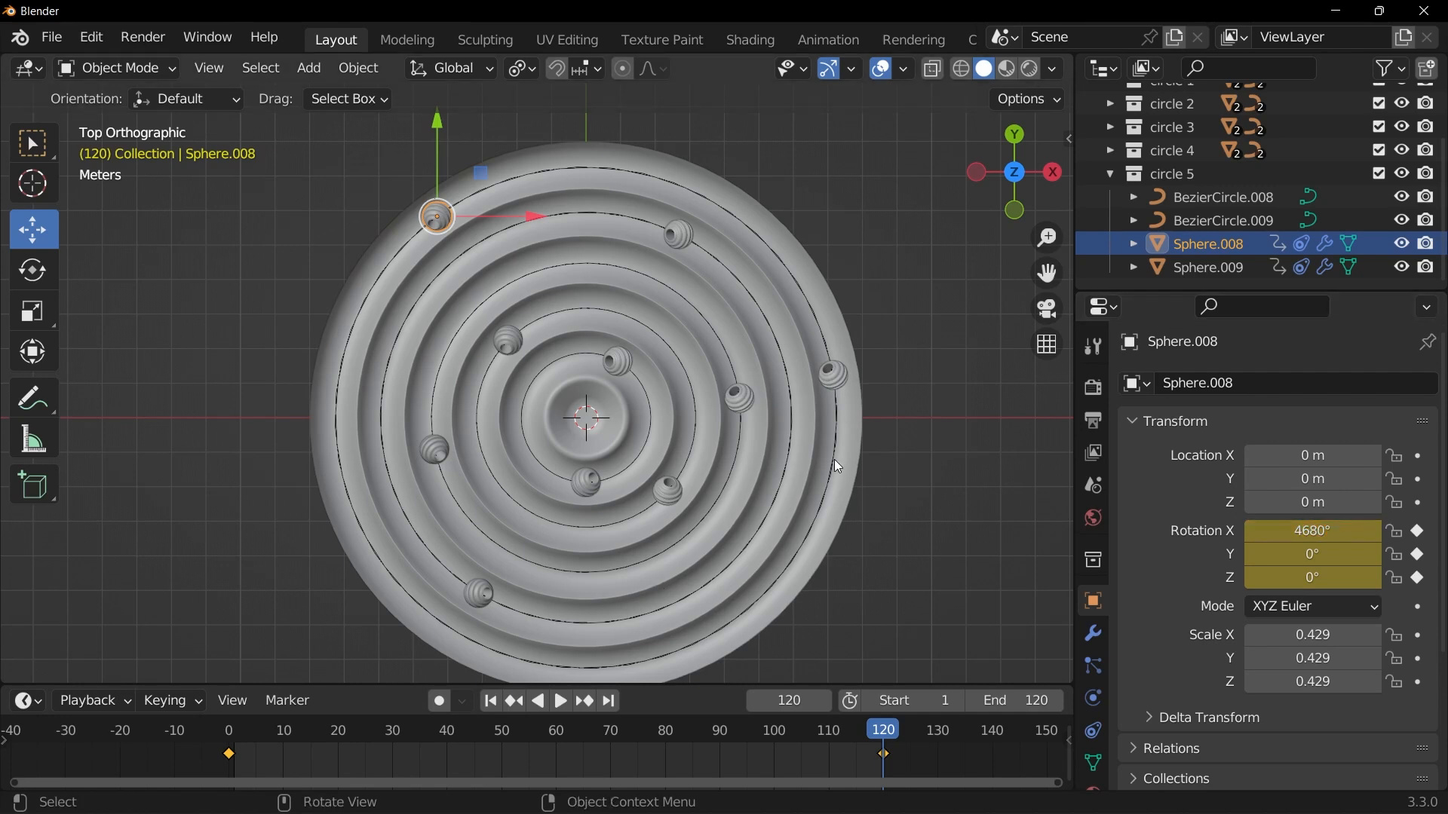
Step: Set the X rotation keyframe of Sphere.009, the other outermost sphere, to 4680° at frame 120
left_click(843, 370)
left_click(1307, 532)
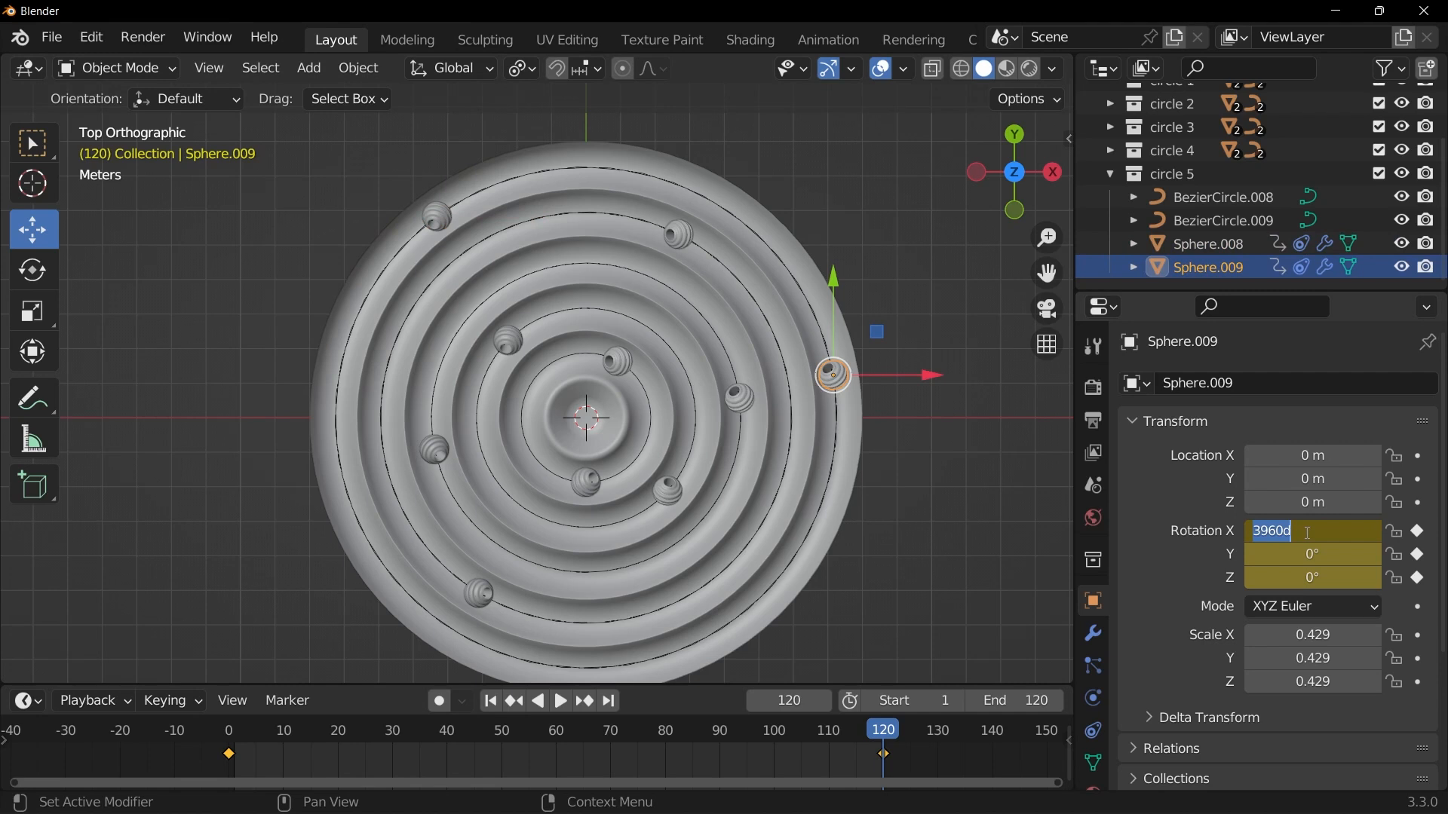
type("4")
key("Return")
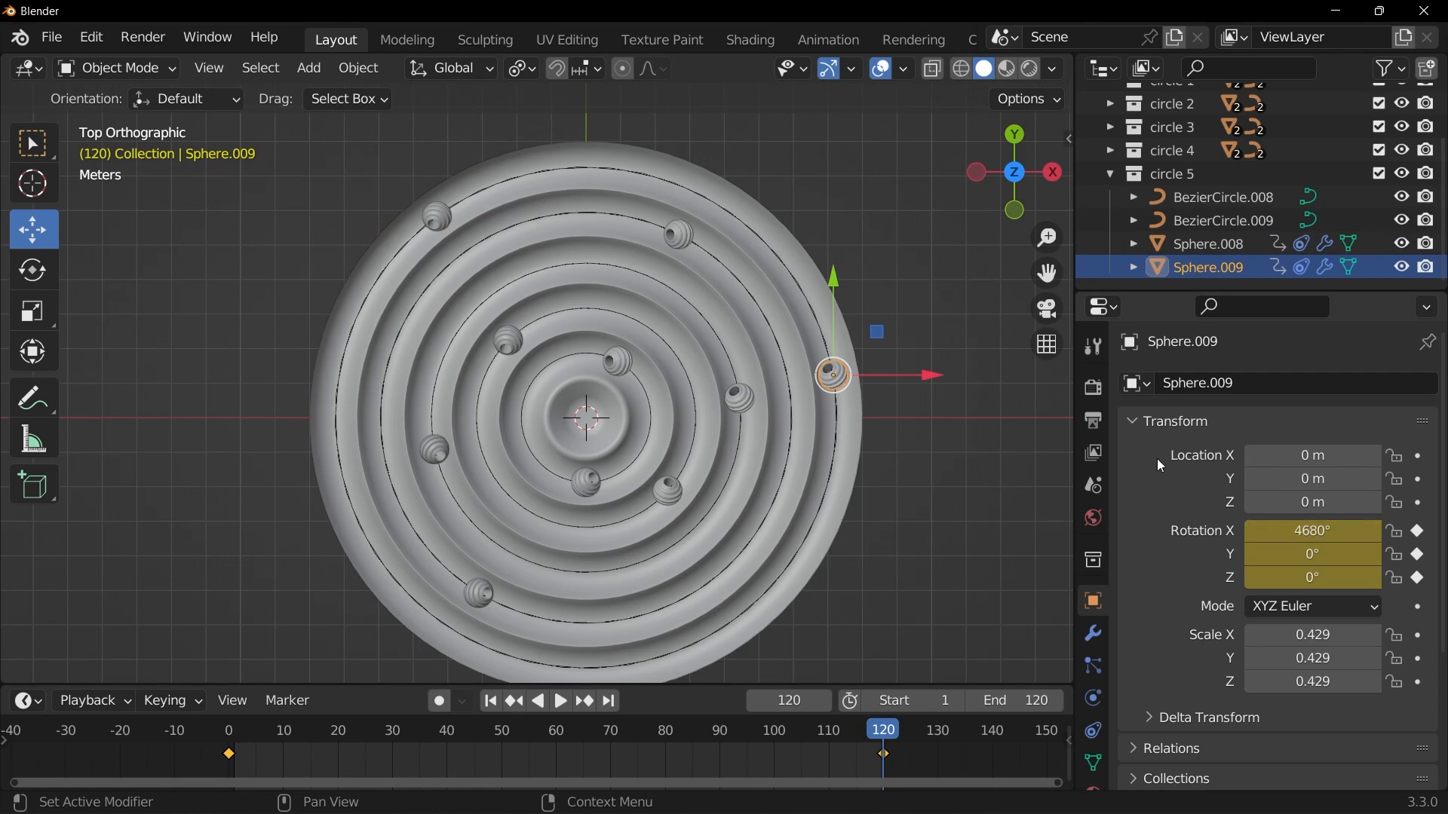
Step: Play the animation with the overlays hidden and inspect all the rolling spheres from an angled perspective
key("space")
left_click(1012, 401)
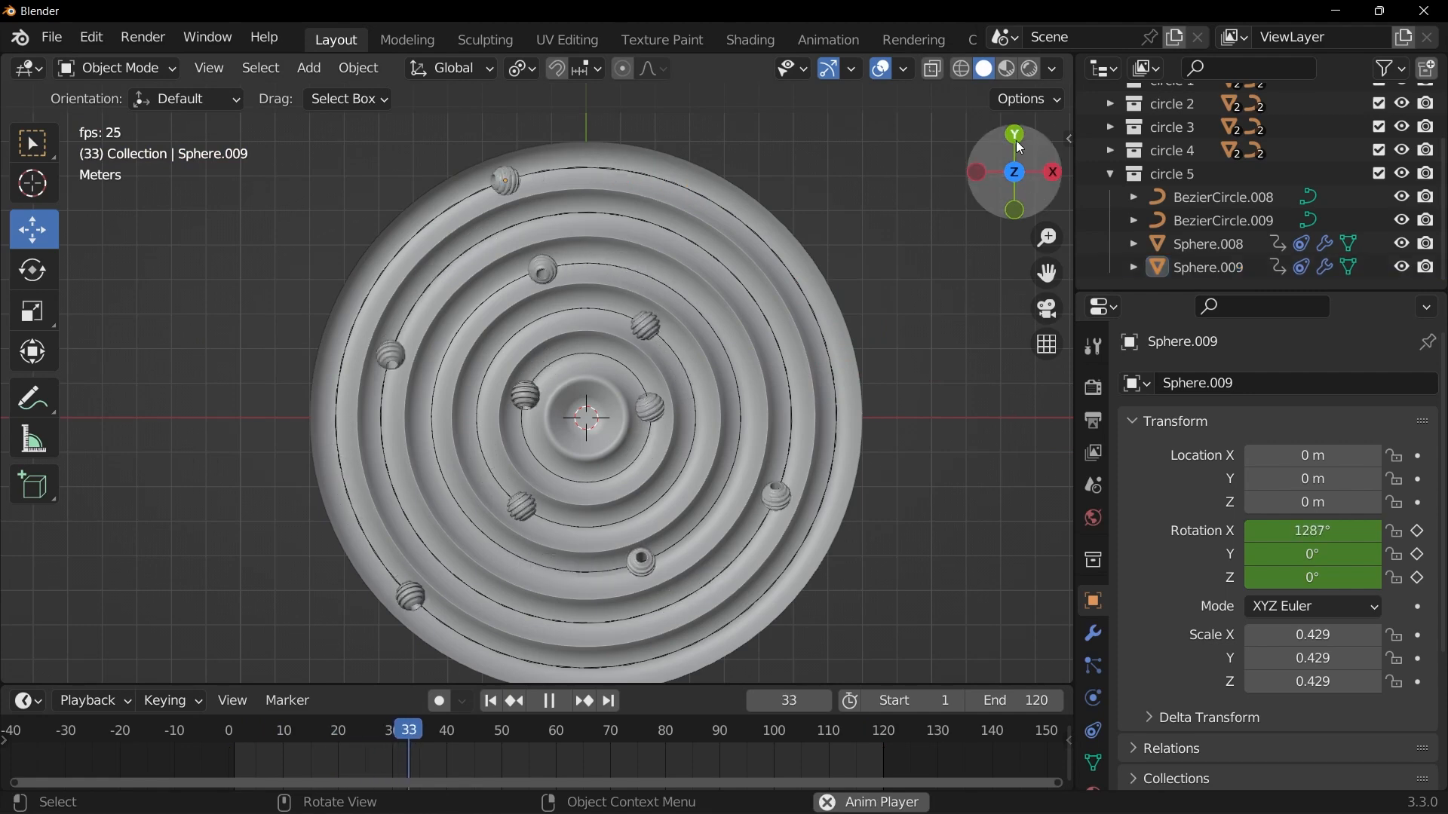
left_click(882, 70)
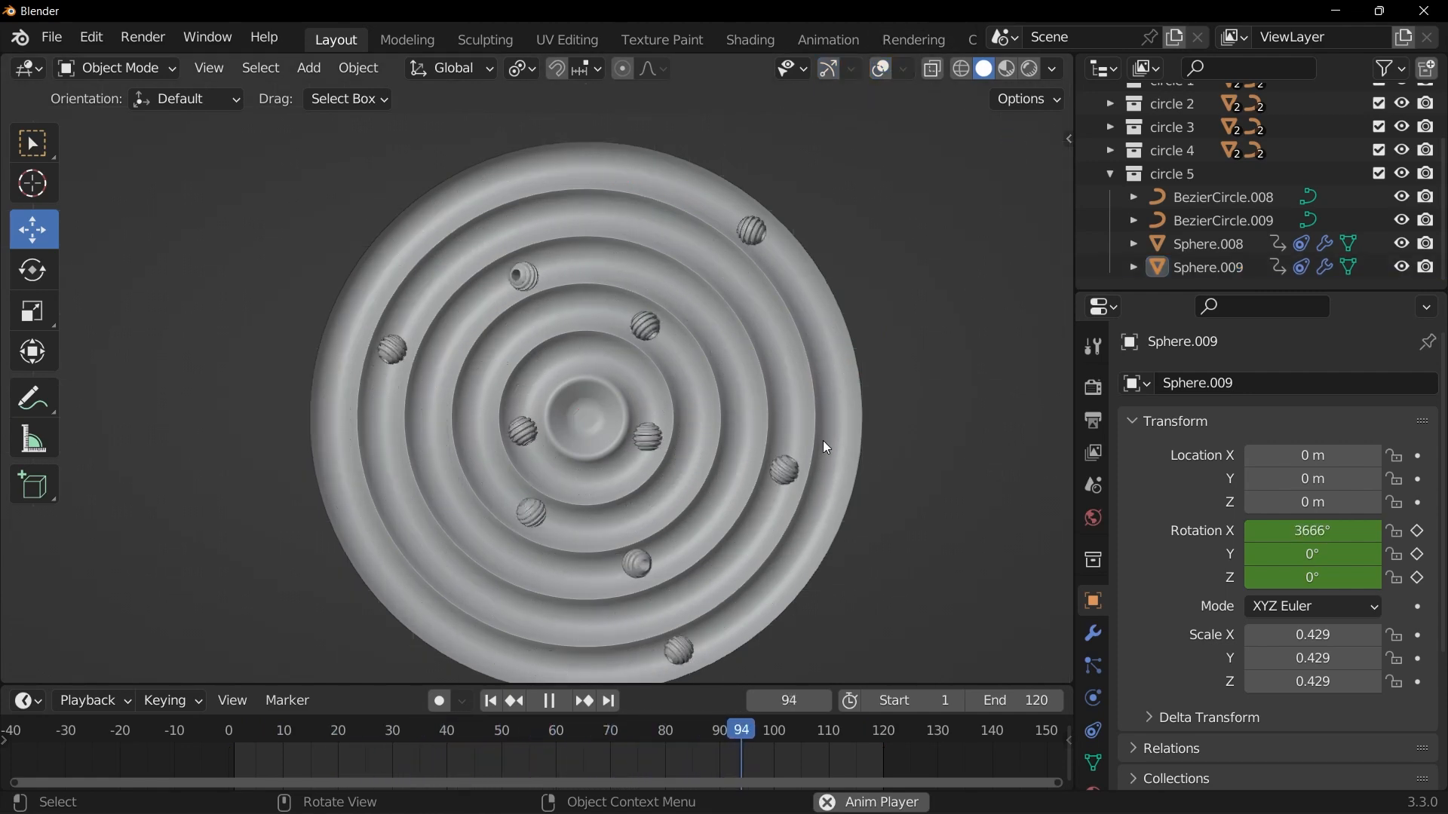
middle_click_drag(831, 415, 777, 317)
scroll(763, 396, "up", 3)
scroll(763, 396, "down", 1)
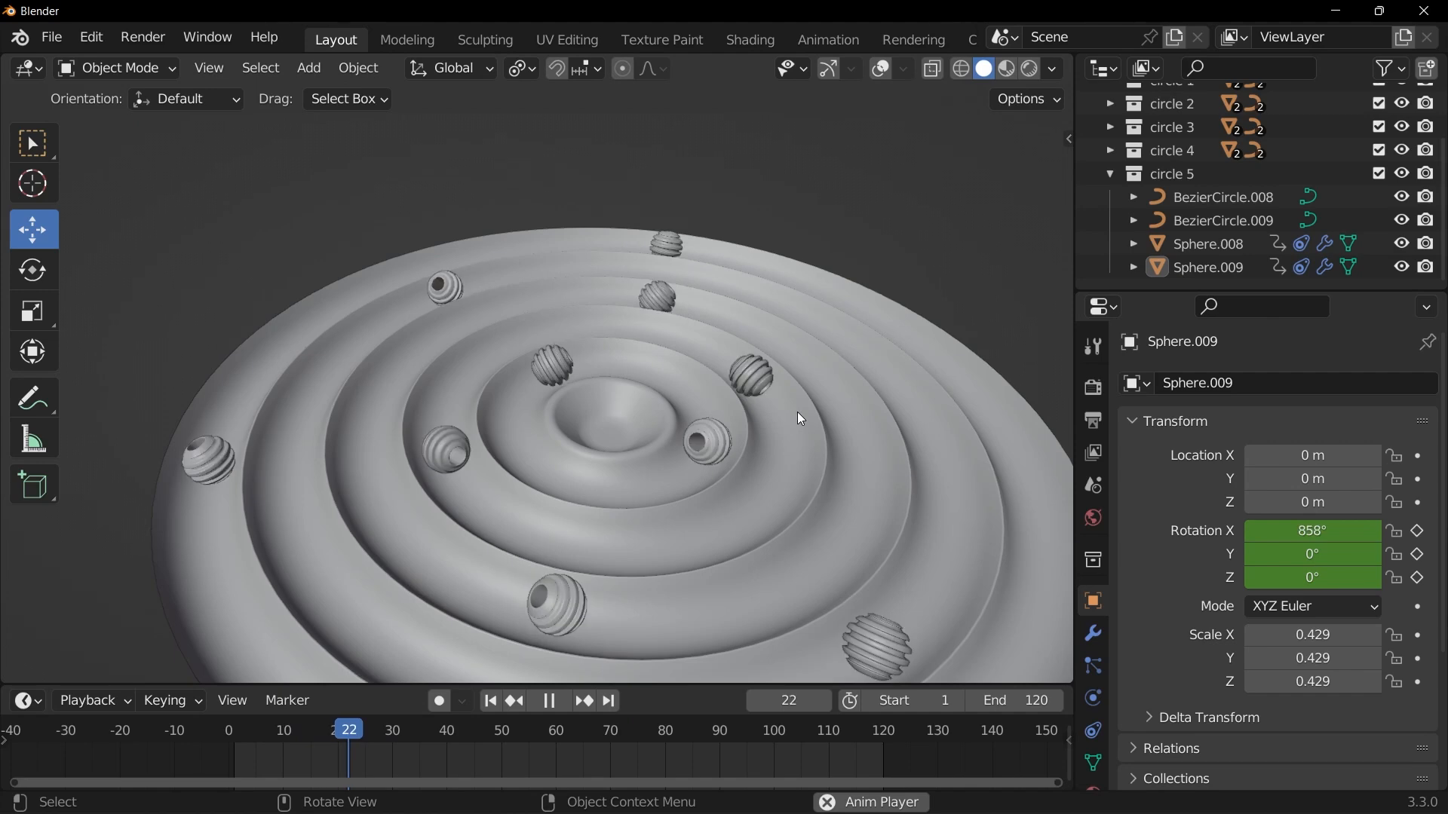
Step: Stop the playback and save the project to the Desktop as save.blend
mouse_move(798, 412)
middle_mouse_down()
mouse_move(839, 454)
mouse_move(806, 403)
middle_mouse_up()
key("space")
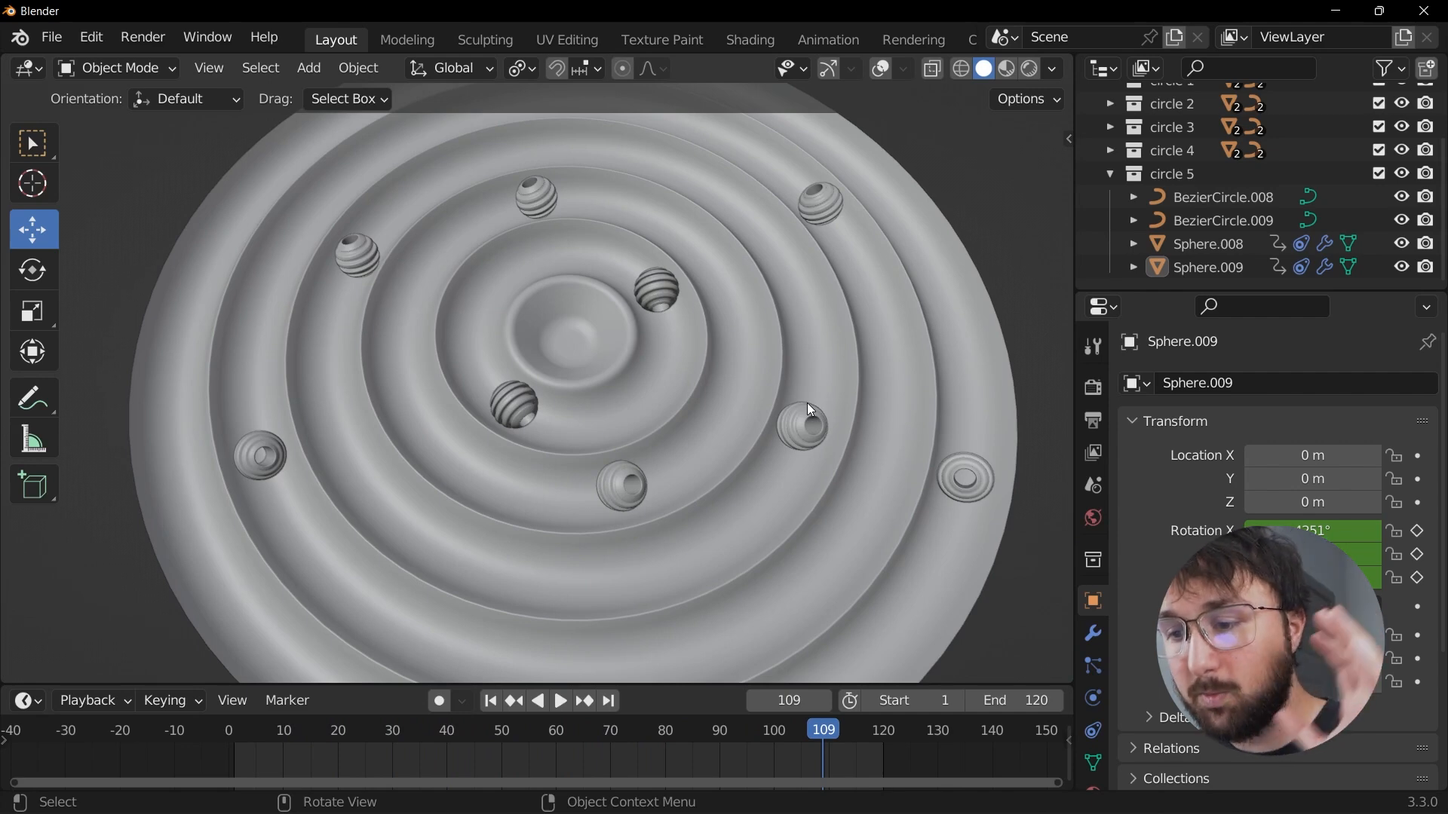
left_click(51, 37)
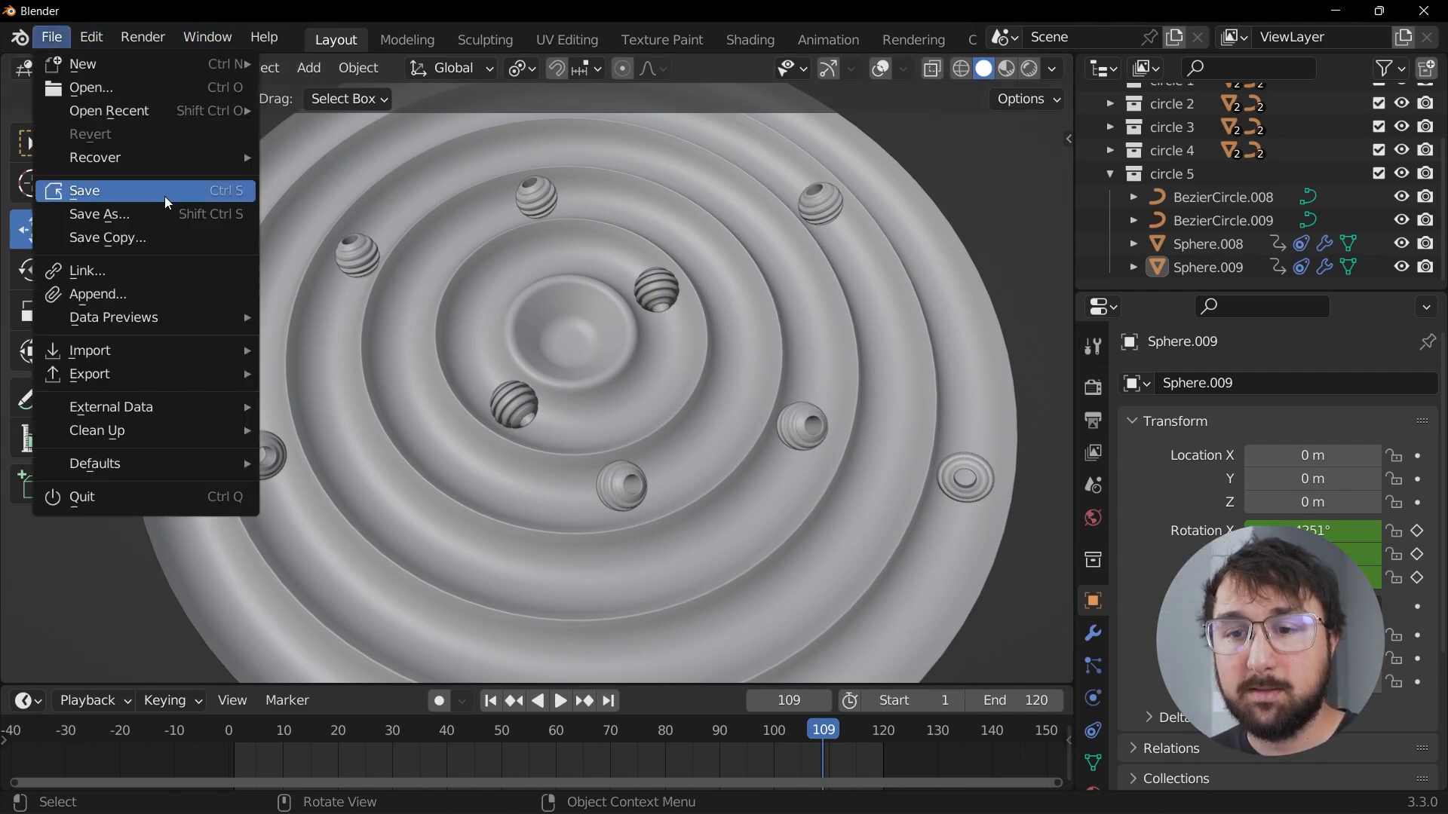
left_click(219, 190)
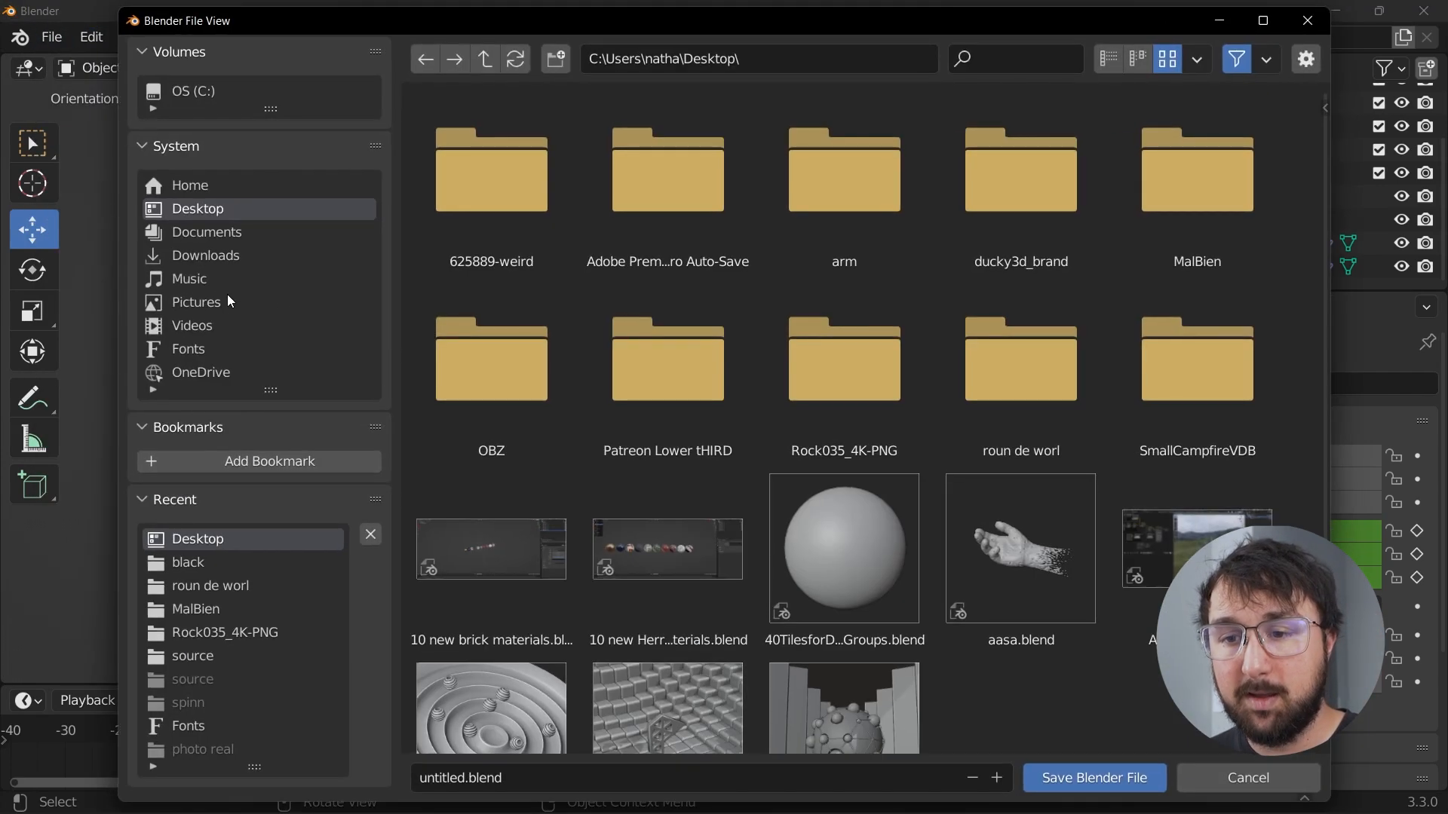
left_click(540, 784)
type("s")
key("Return")
key("Return")
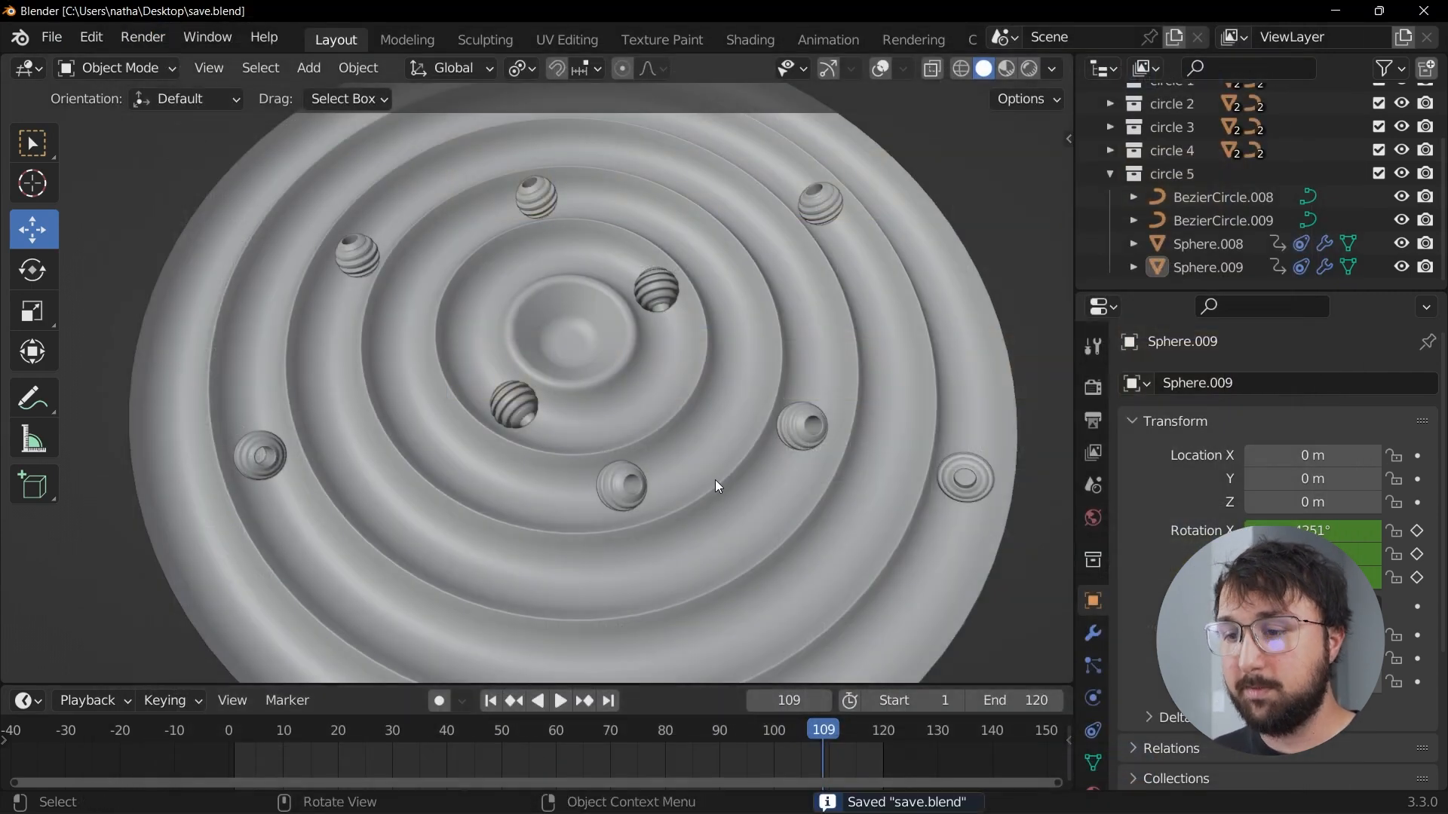
Step: Turn the viewport overlays back on
key("shift+alt+z")
scroll(790, 392, "down", 3)
mouse_move(793, 377)
middle_mouse_down()
mouse_move(798, 333)
mouse_move(808, 373)
middle_mouse_up()
scroll(779, 373, "up", 4)
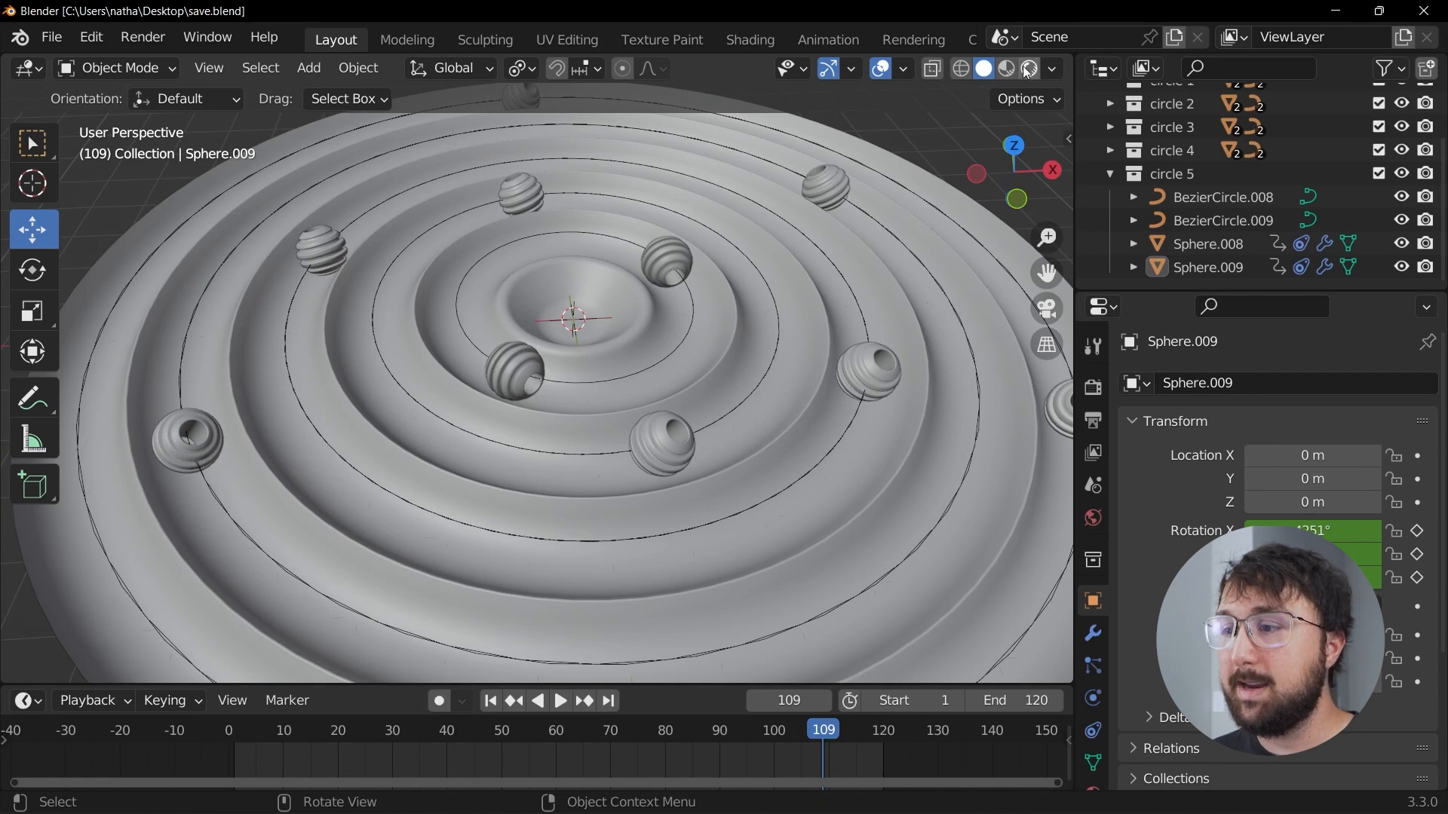
scroll(694, 386, "down", 3)
middle_click_drag(704, 378, 726, 387)
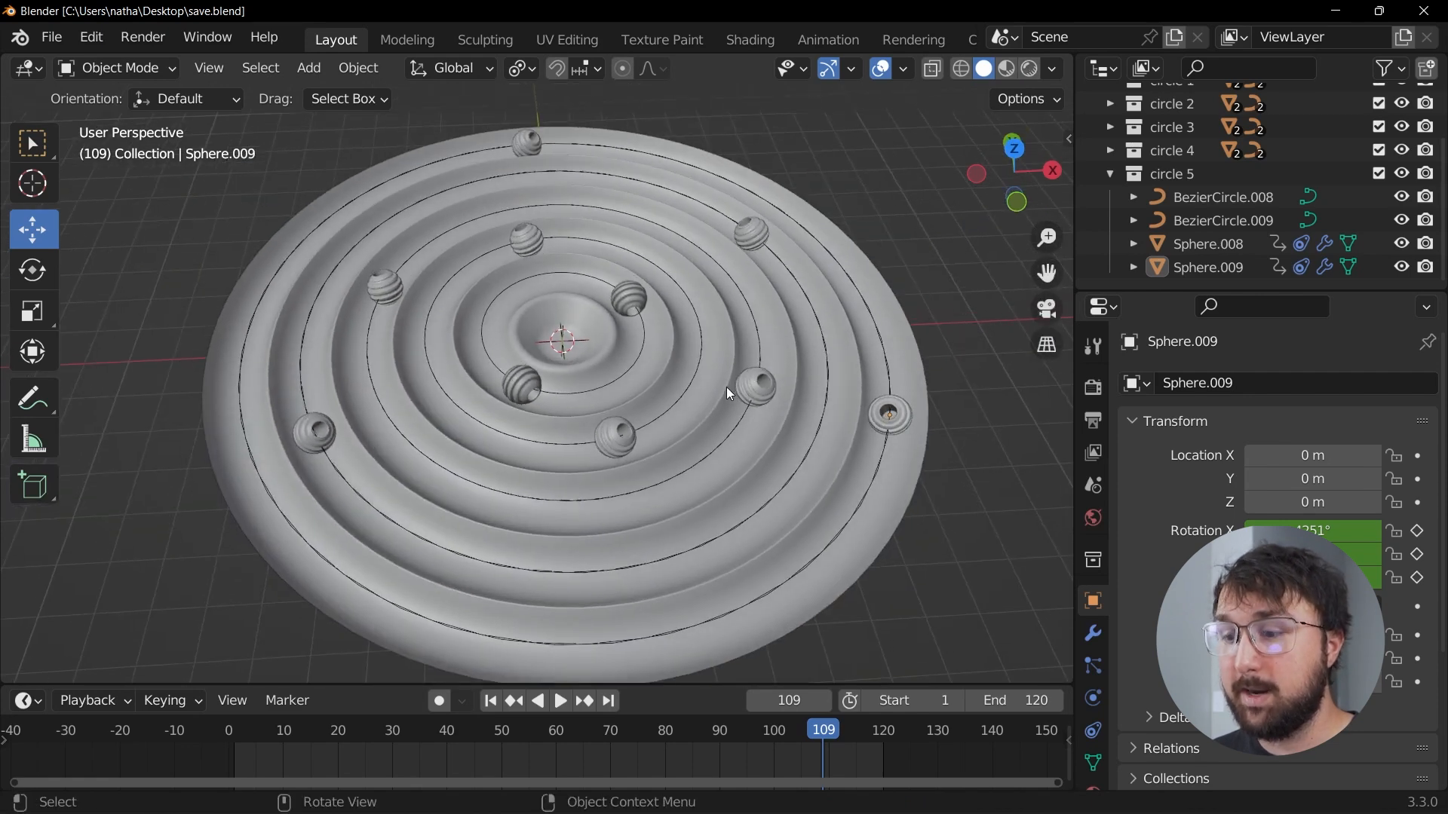
Step: Add a camera and align it to an angled view looking down on the rippled disc
key("shift+a")
key("Escape")
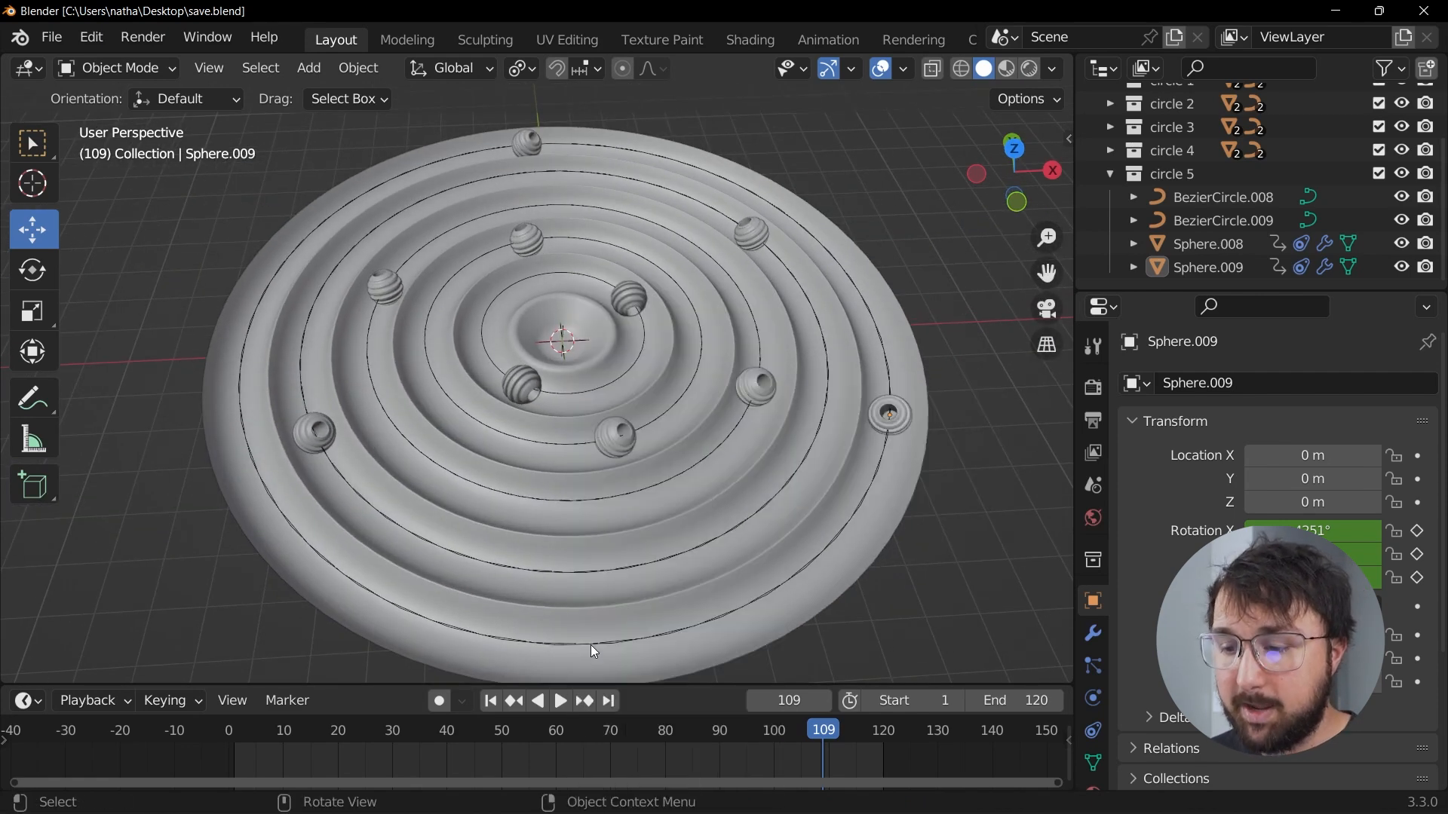
key("shift+a")
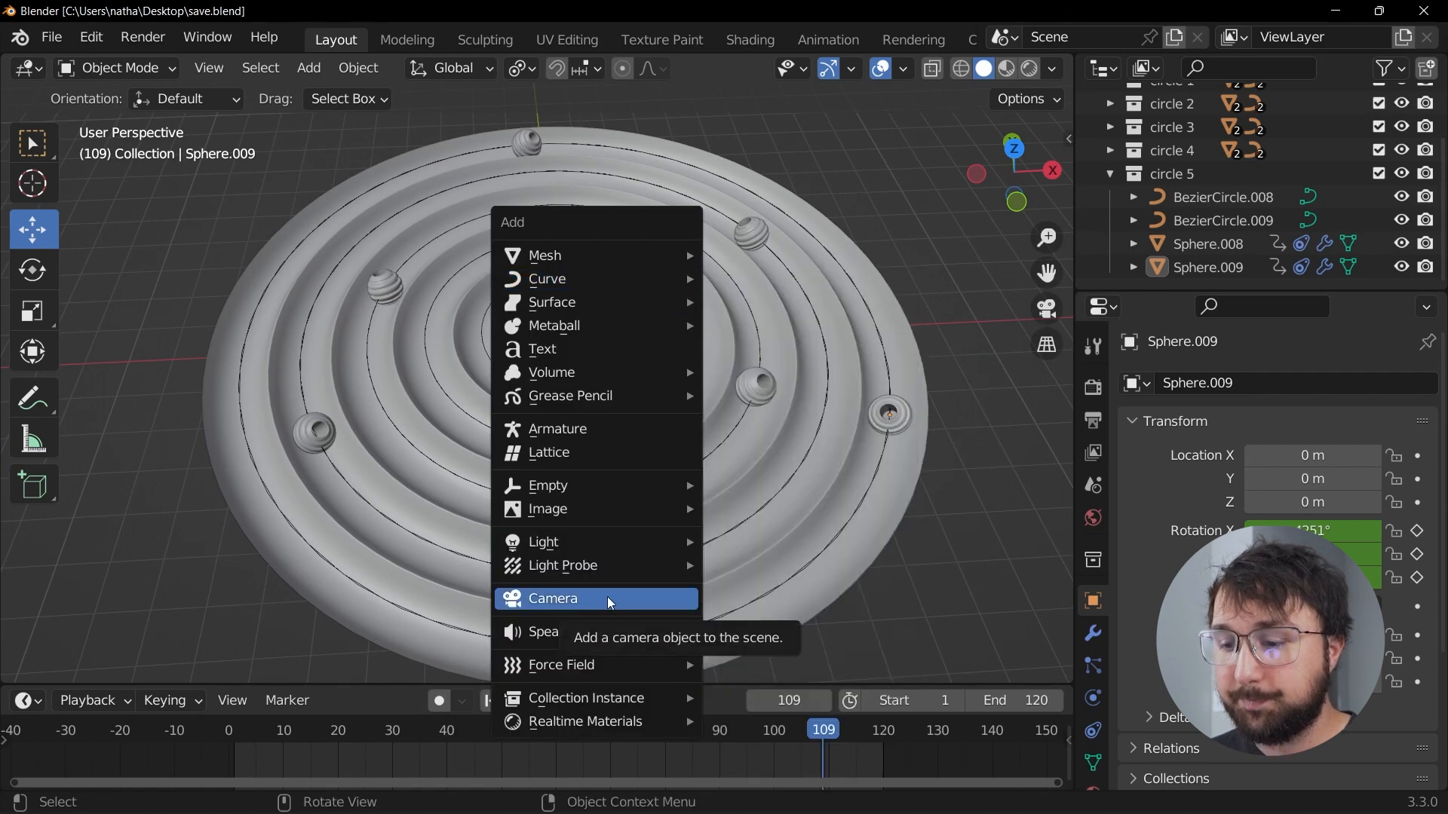
left_click(587, 598)
middle_click_drag(677, 317, 677, 330)
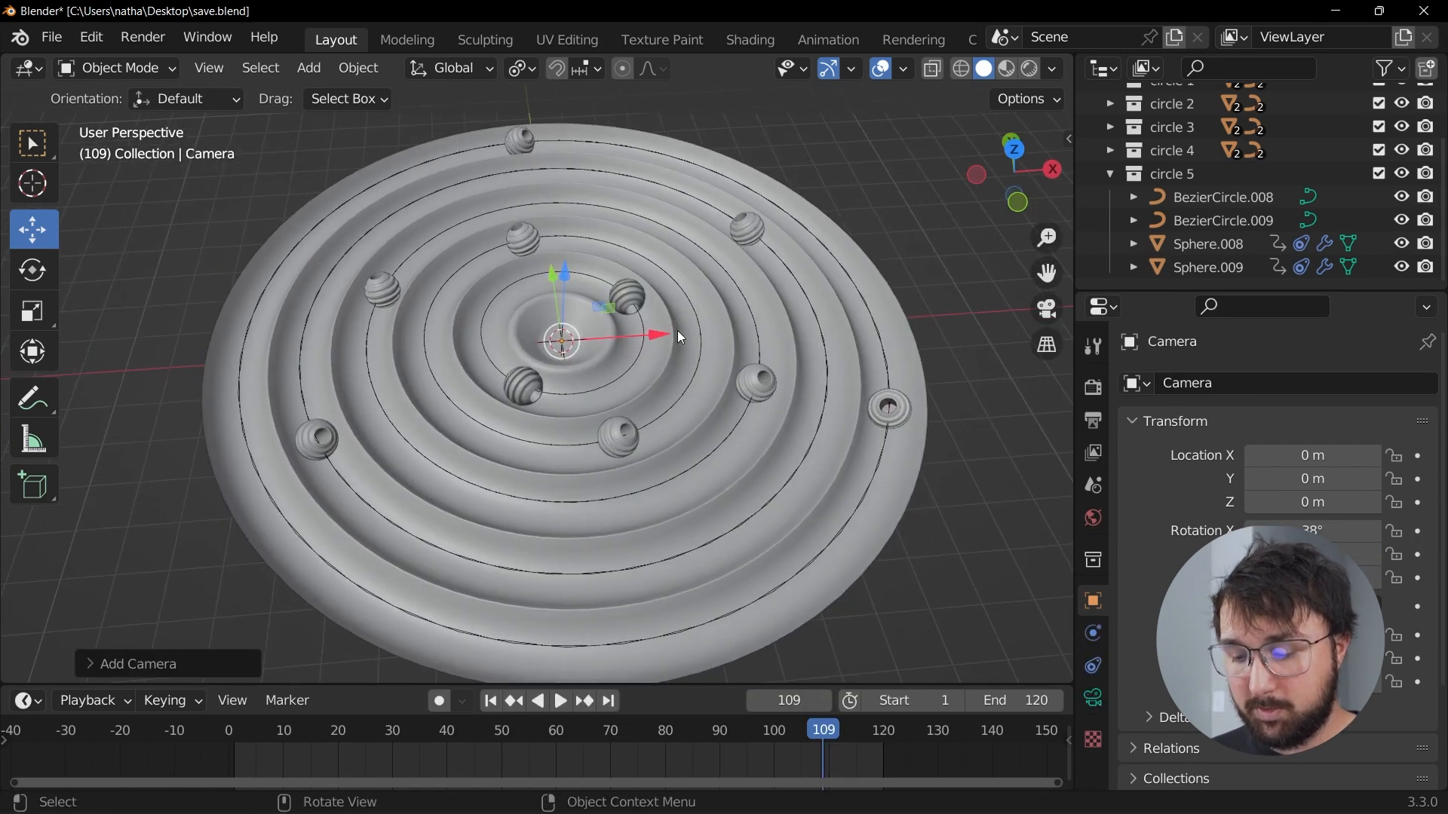
key("ctrl+alt+KP_0")
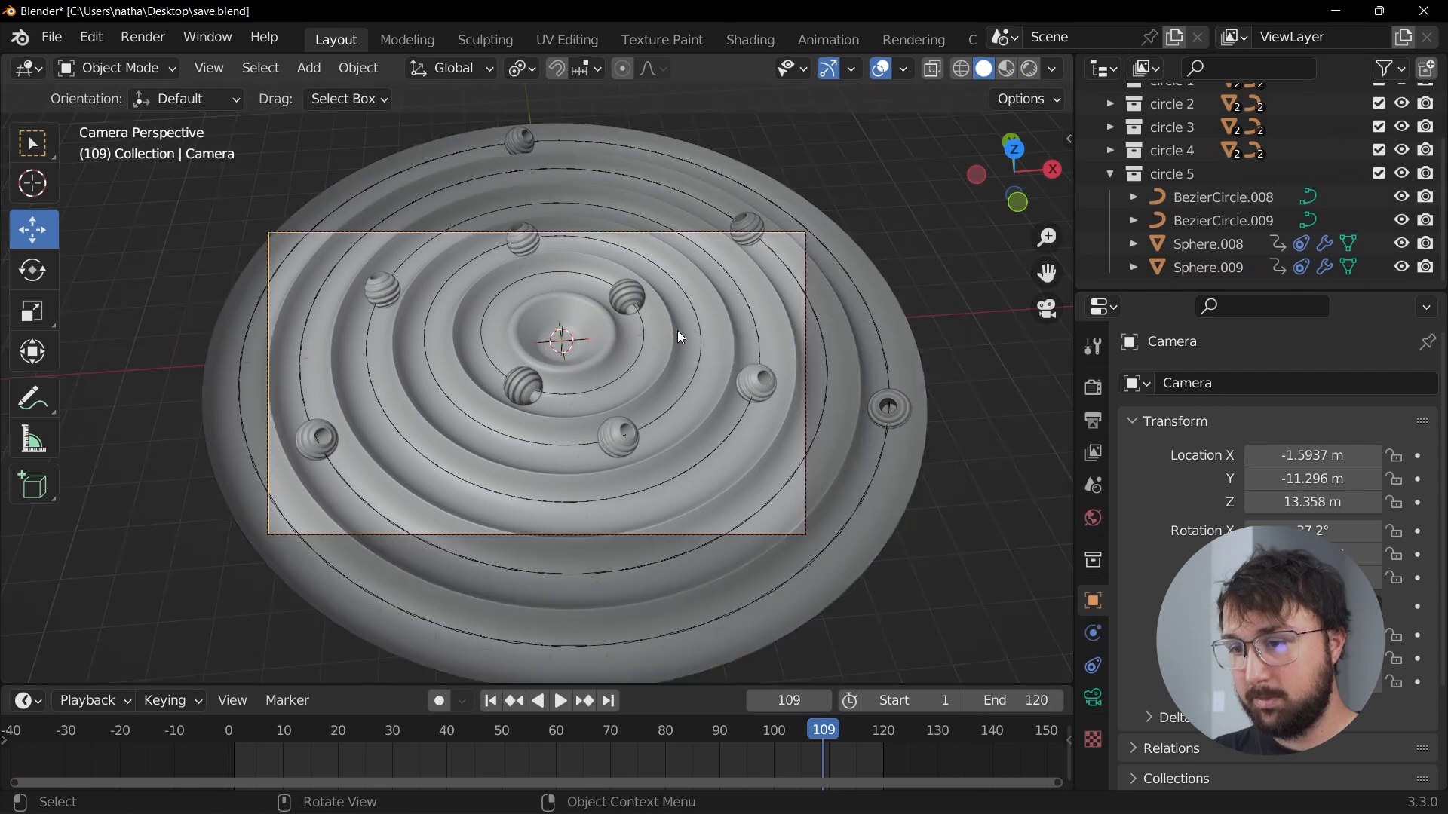
Step: Rotate the camera slightly with free trackball rotation to reframe the disc
key("r")
key("r")
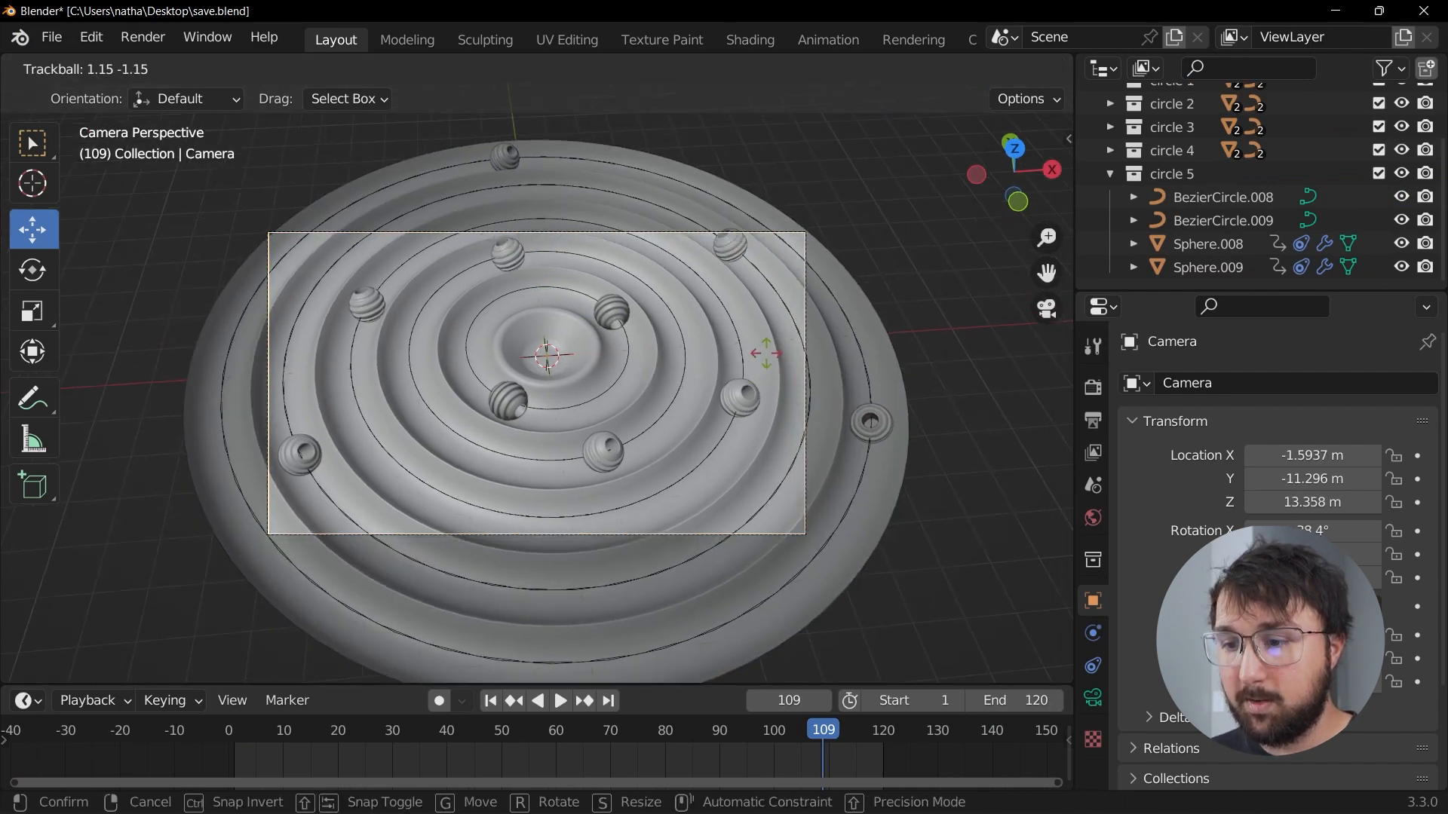
left_click(1106, 607)
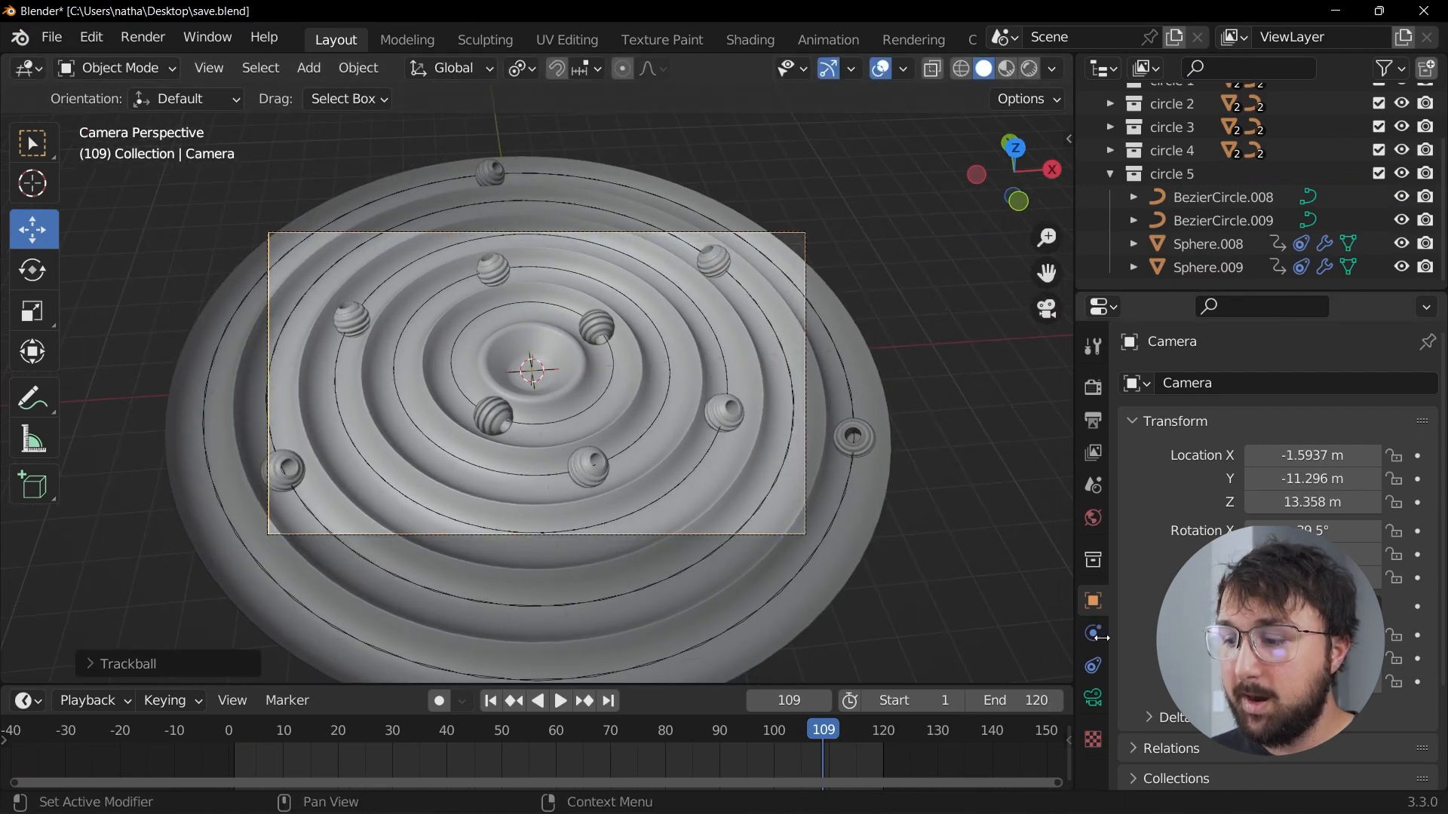
Step: Make the camera orthographic with an orthographic scale of about 12.49
left_click(1094, 699)
left_click(1319, 457)
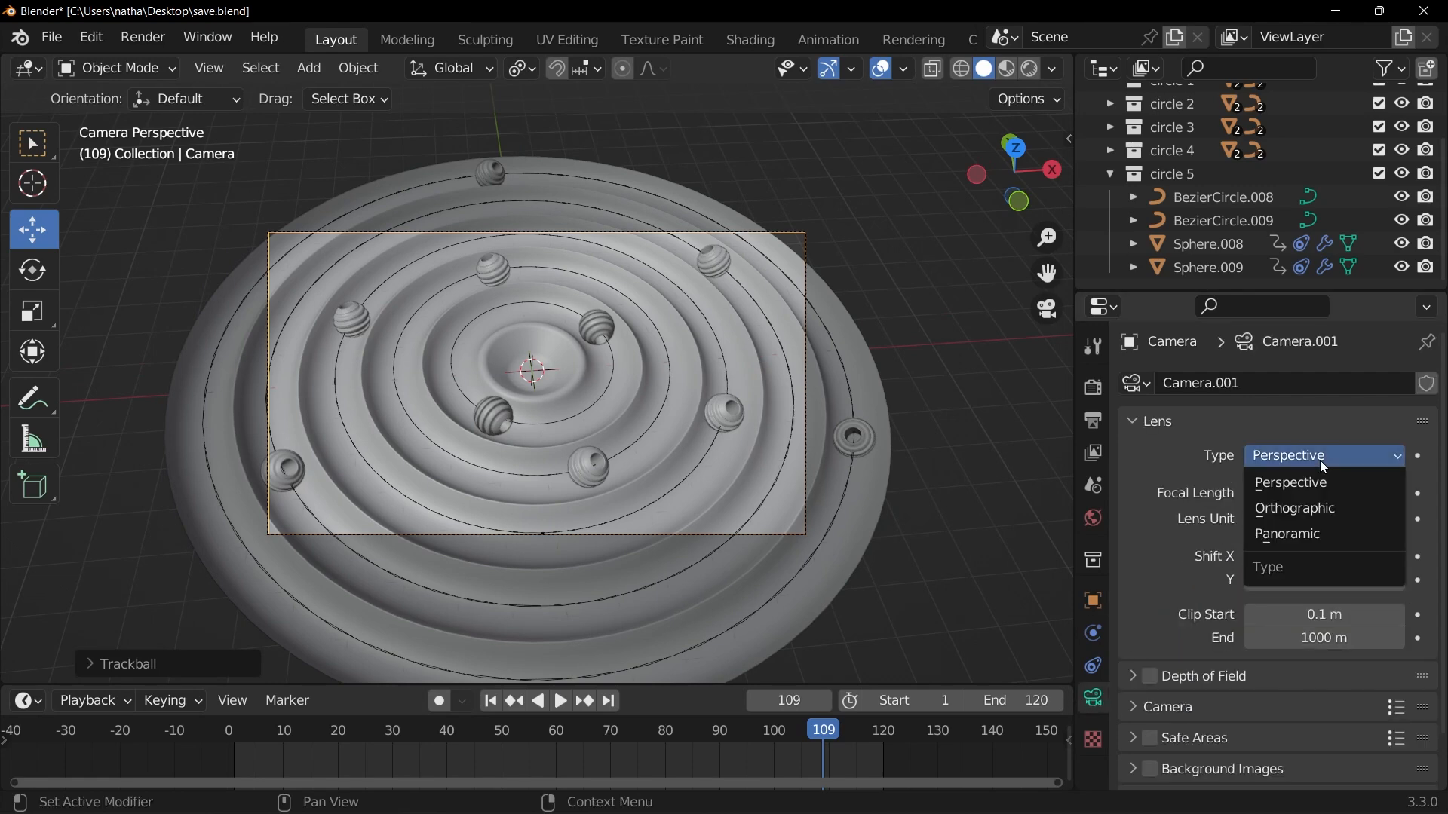
left_click(1300, 510)
left_click_drag(1307, 488, 1366, 487)
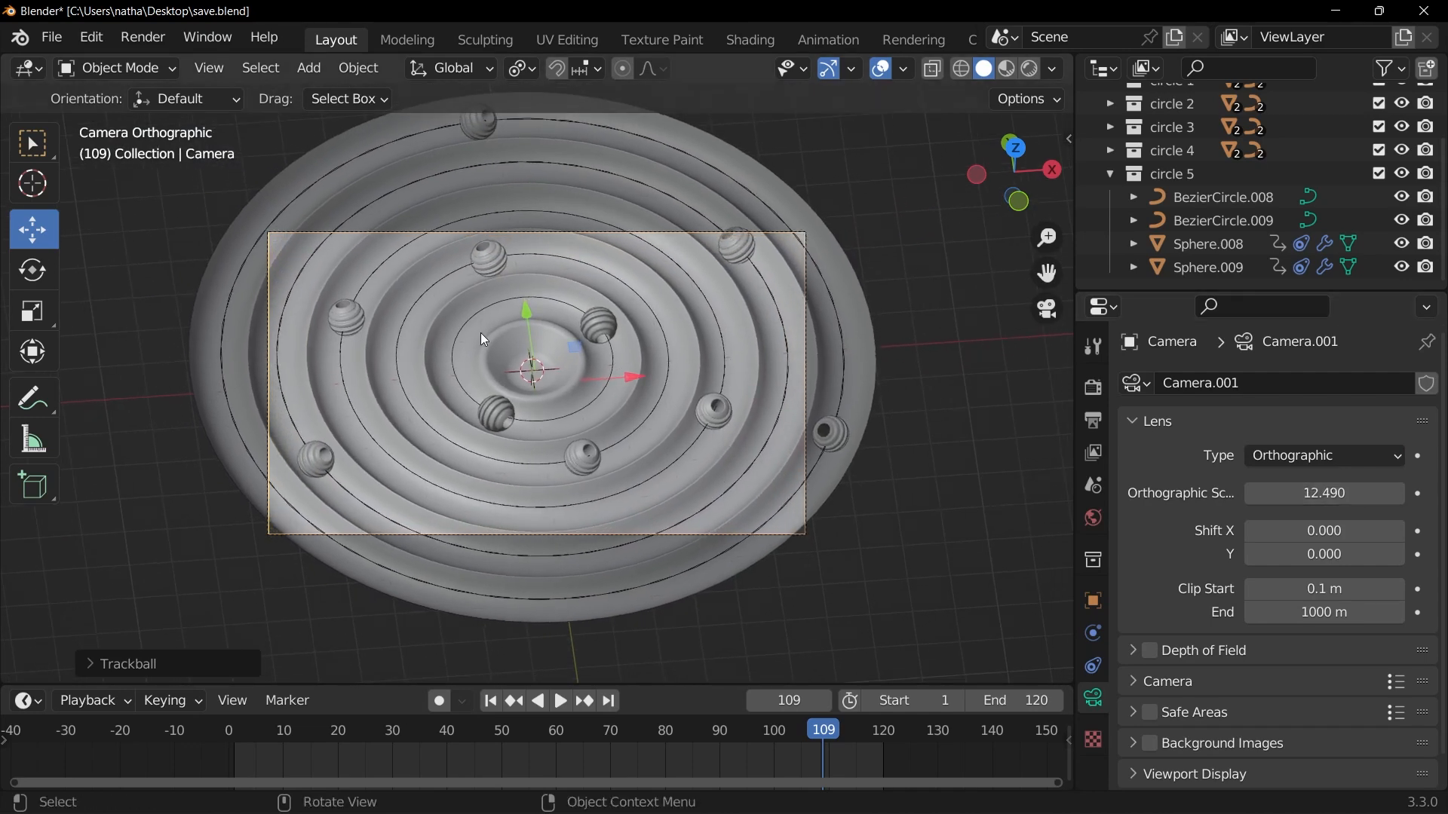
Step: Move the camera to center the disc in the frame and roll it so the disc sits diagonally
key("g")
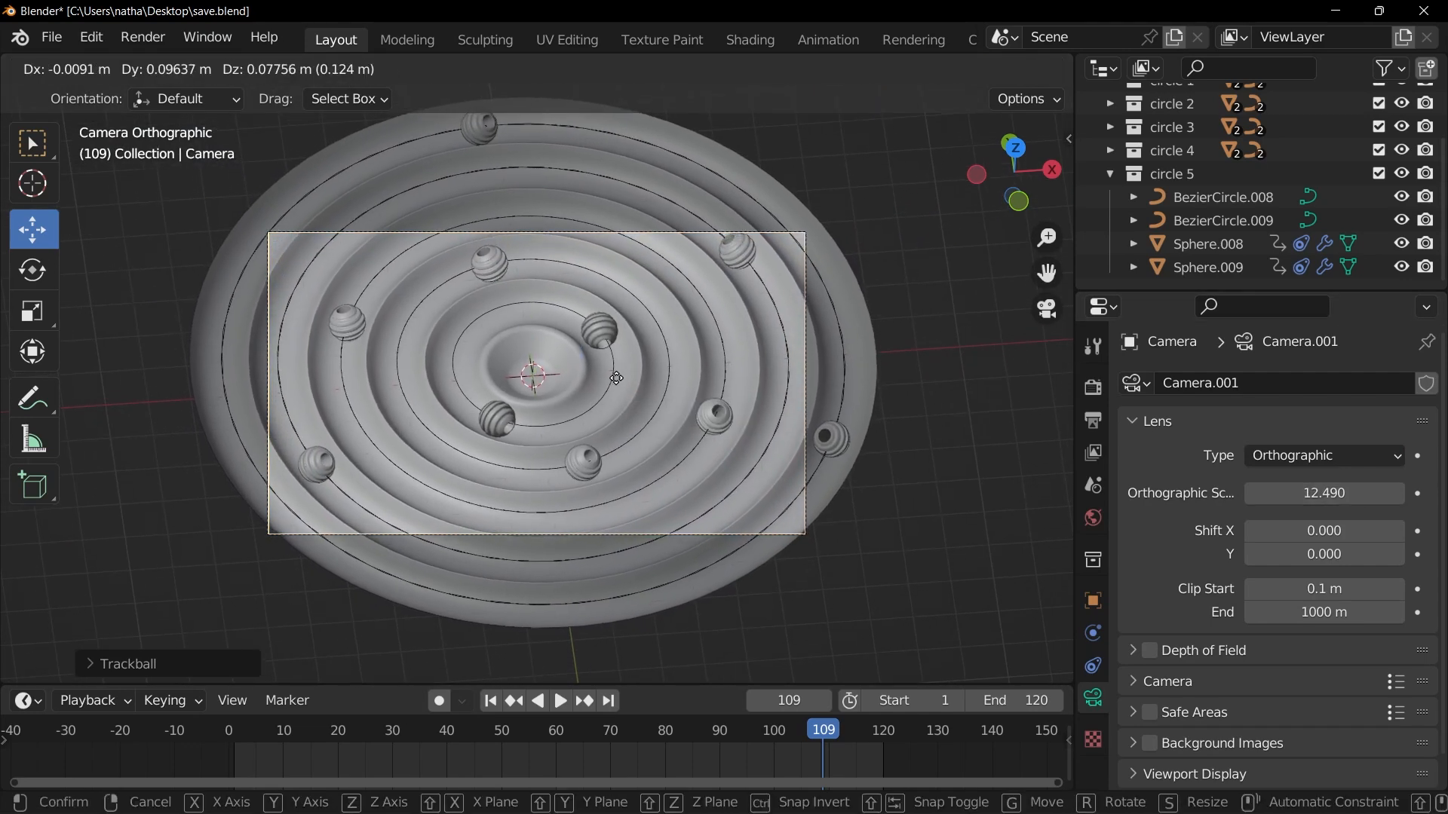
left_click(618, 370)
key("r")
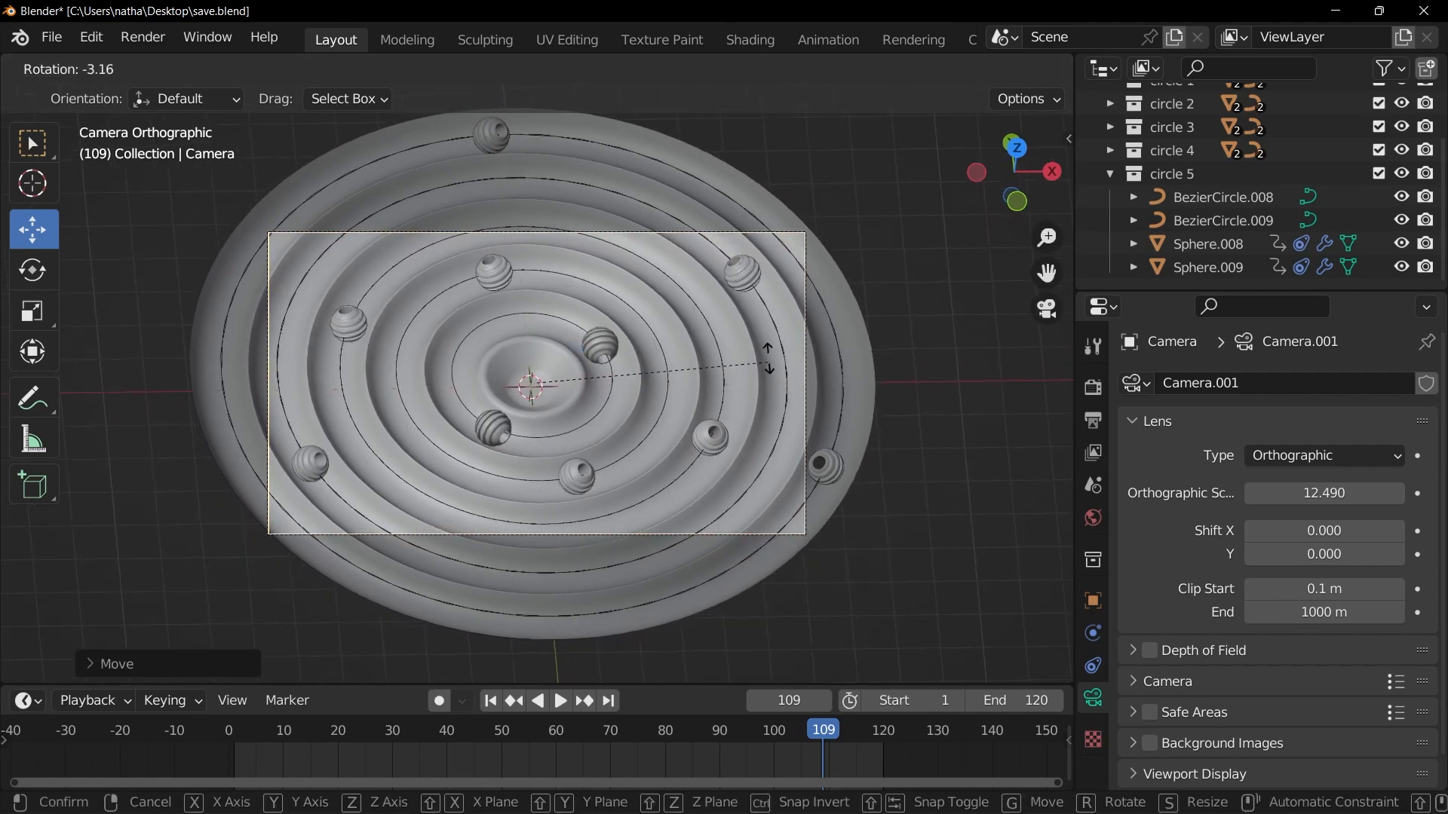
left_click(749, 299)
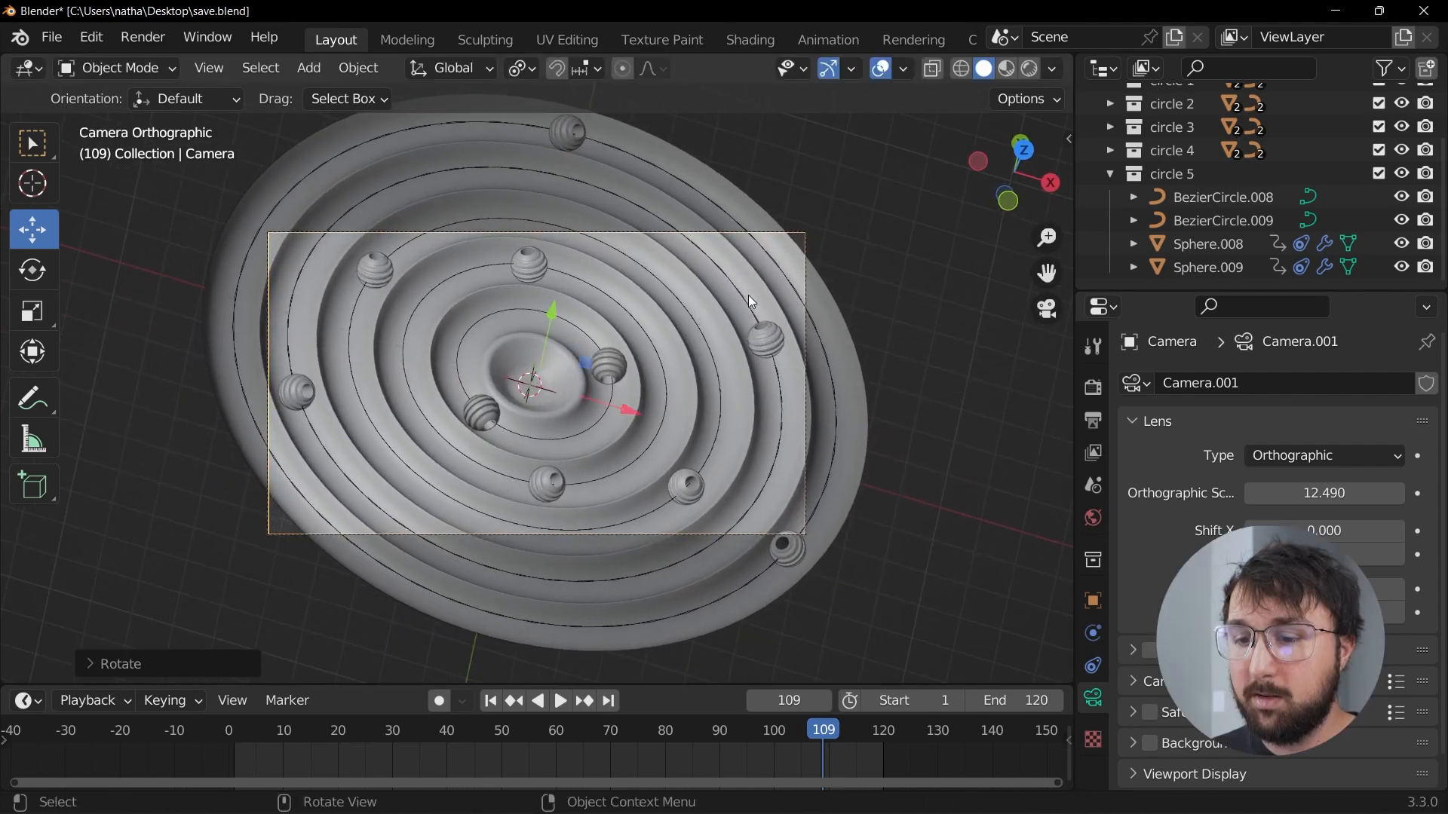
Step: Scale the disc's outermost edge loop outward in Edit Mode to widen its flat rim around the camera frame
left_click(392, 583)
middle_click_drag(507, 526, 663, 409)
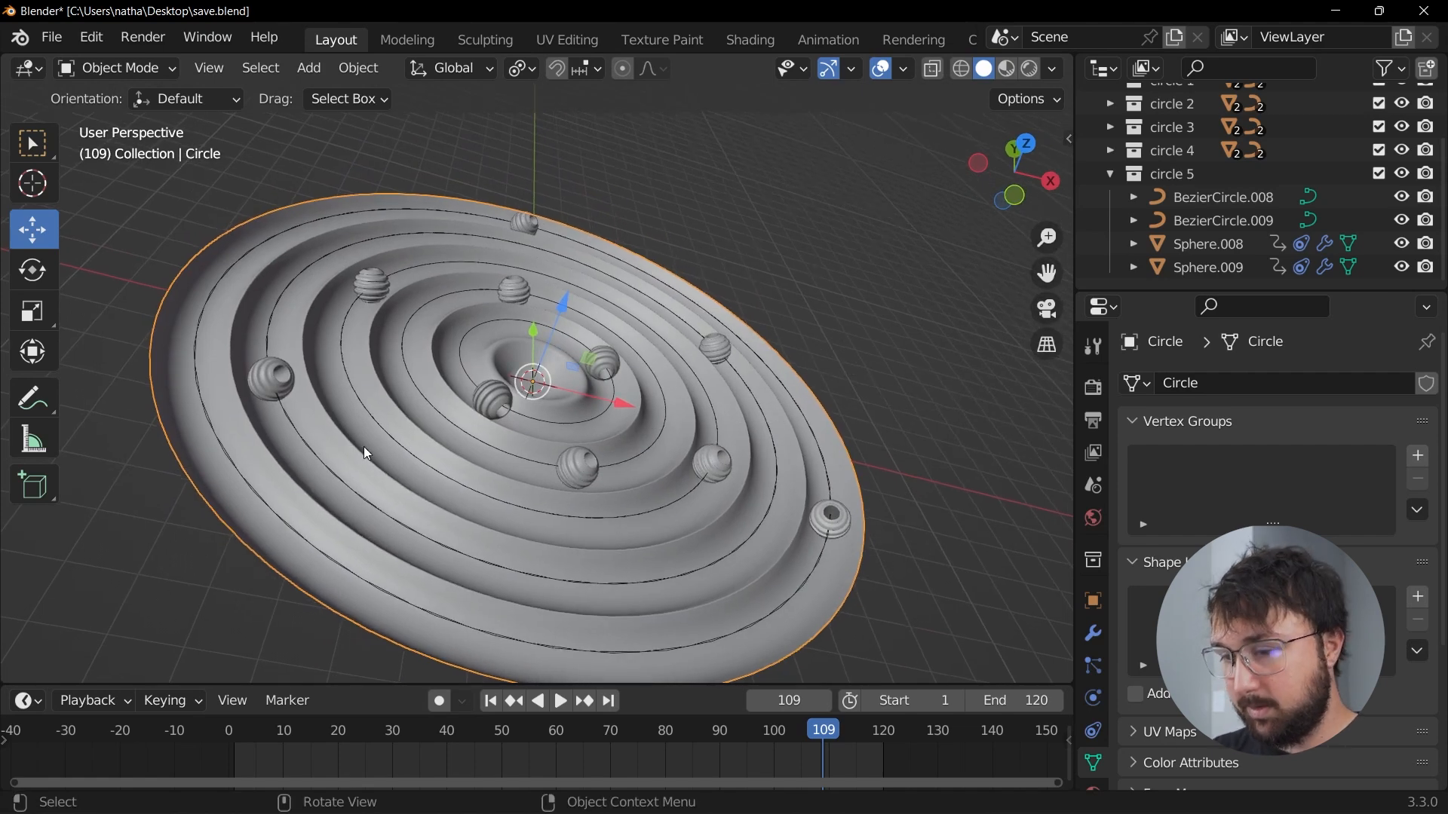
key("KP_0")
key("Home")
scroll(306, 523, "down", 2)
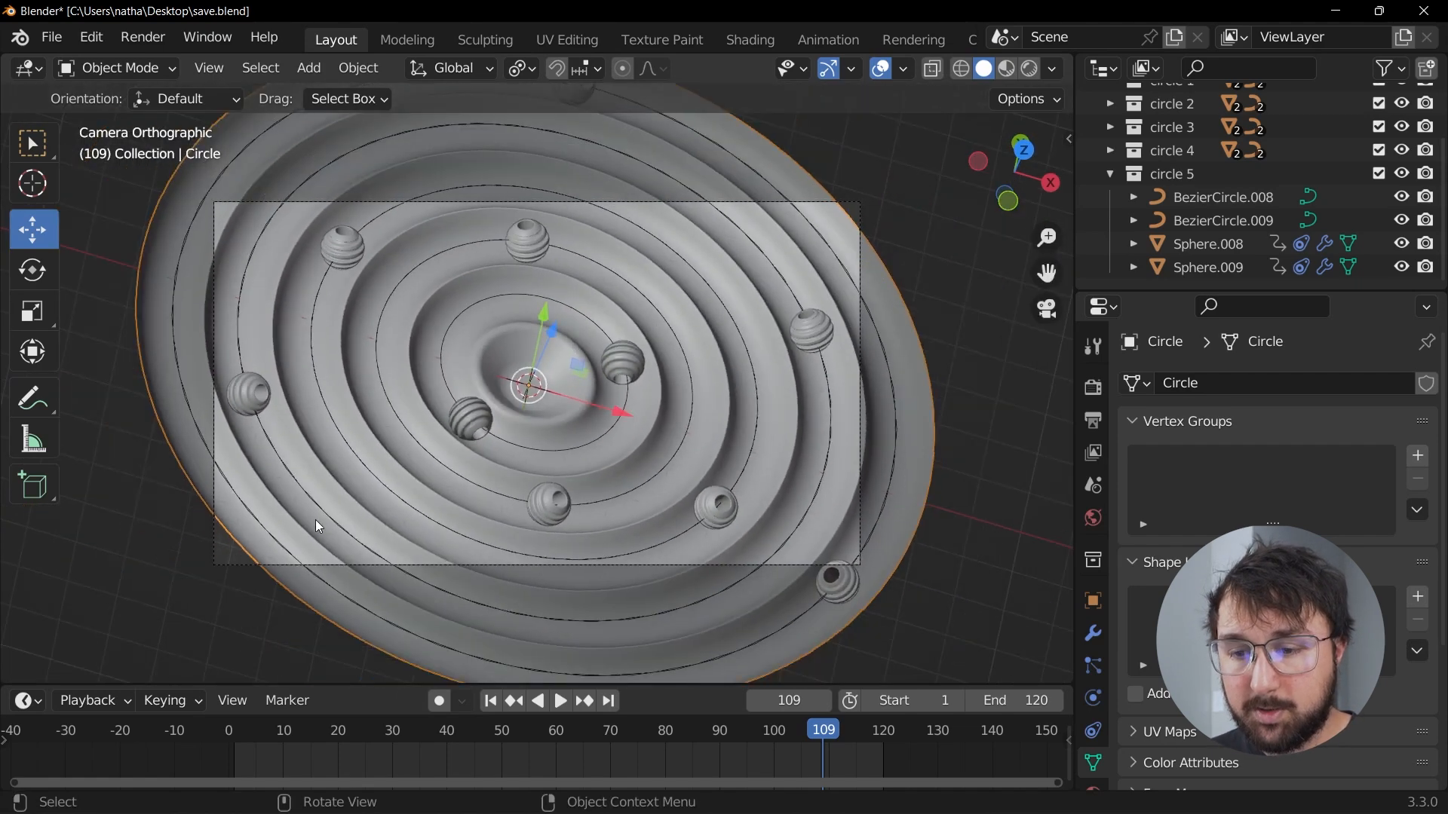
key("Tab")
left_click(221, 69)
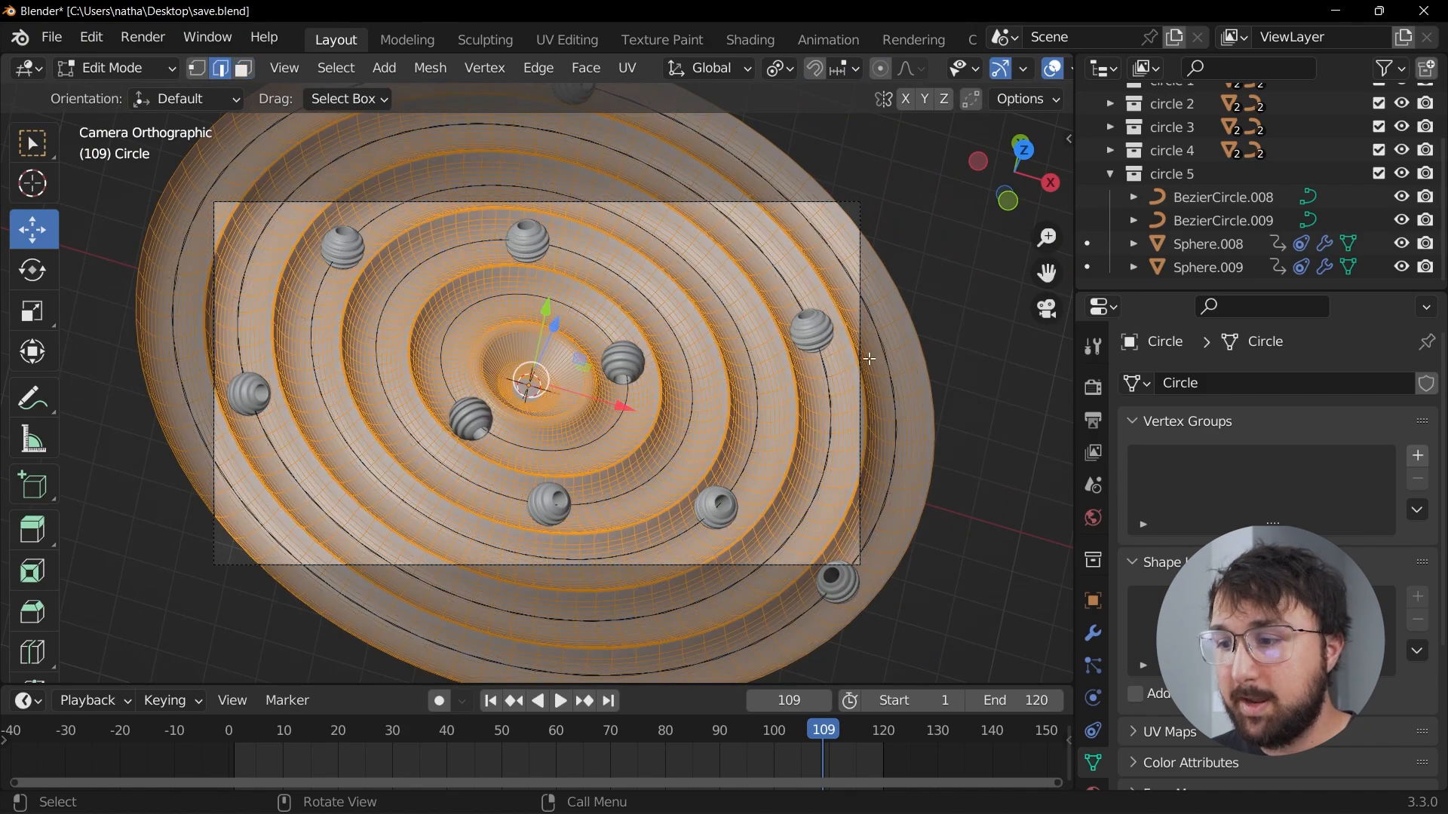
scroll(652, 394, "up", 5)
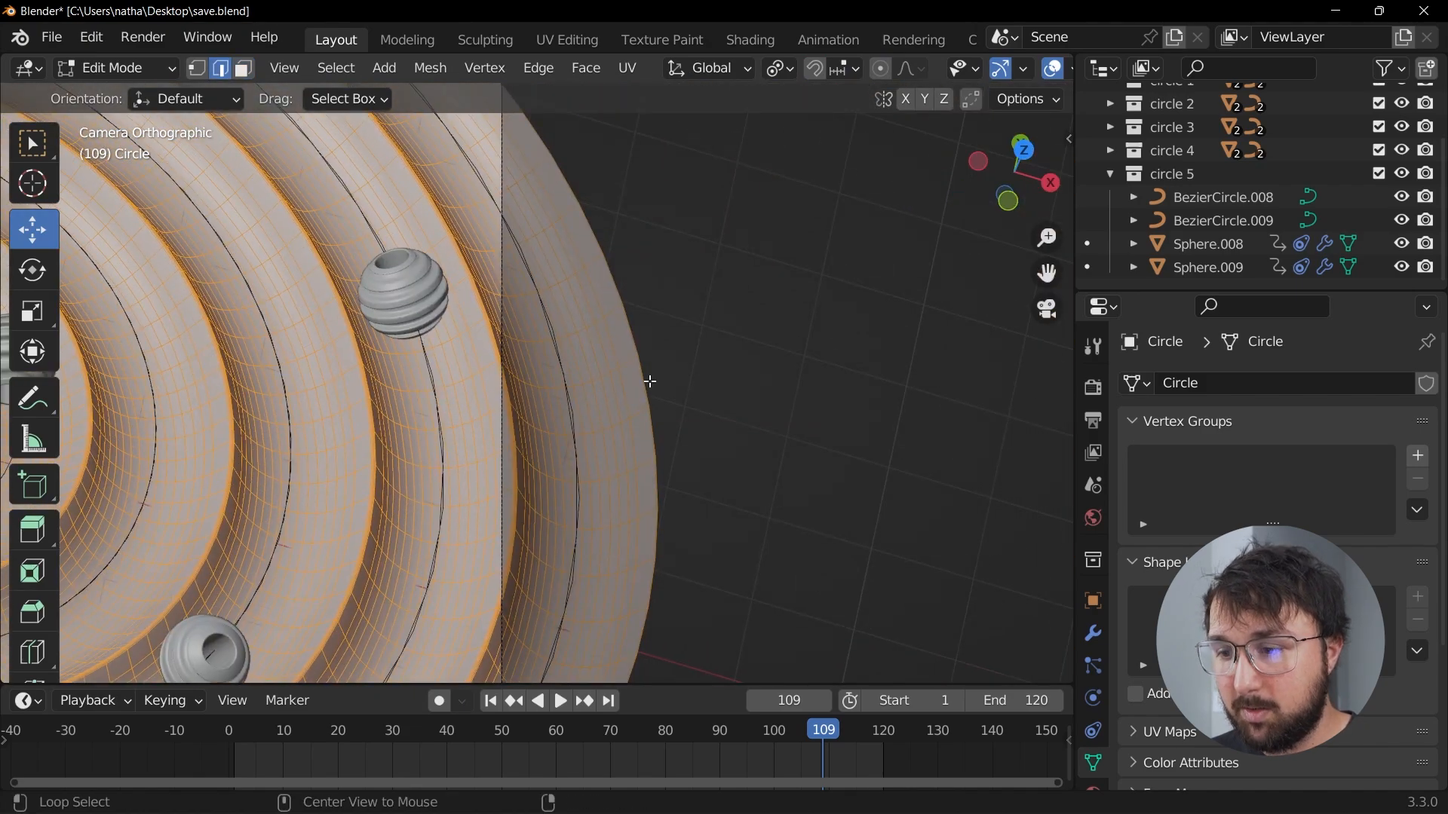
key("alt+a")
scroll(651, 382, "down", 5)
middle_click_drag(558, 392, 769, 415, "shift")
key("Tab")
scroll(769, 415, "up", 1)
key("s")
left_click(895, 374)
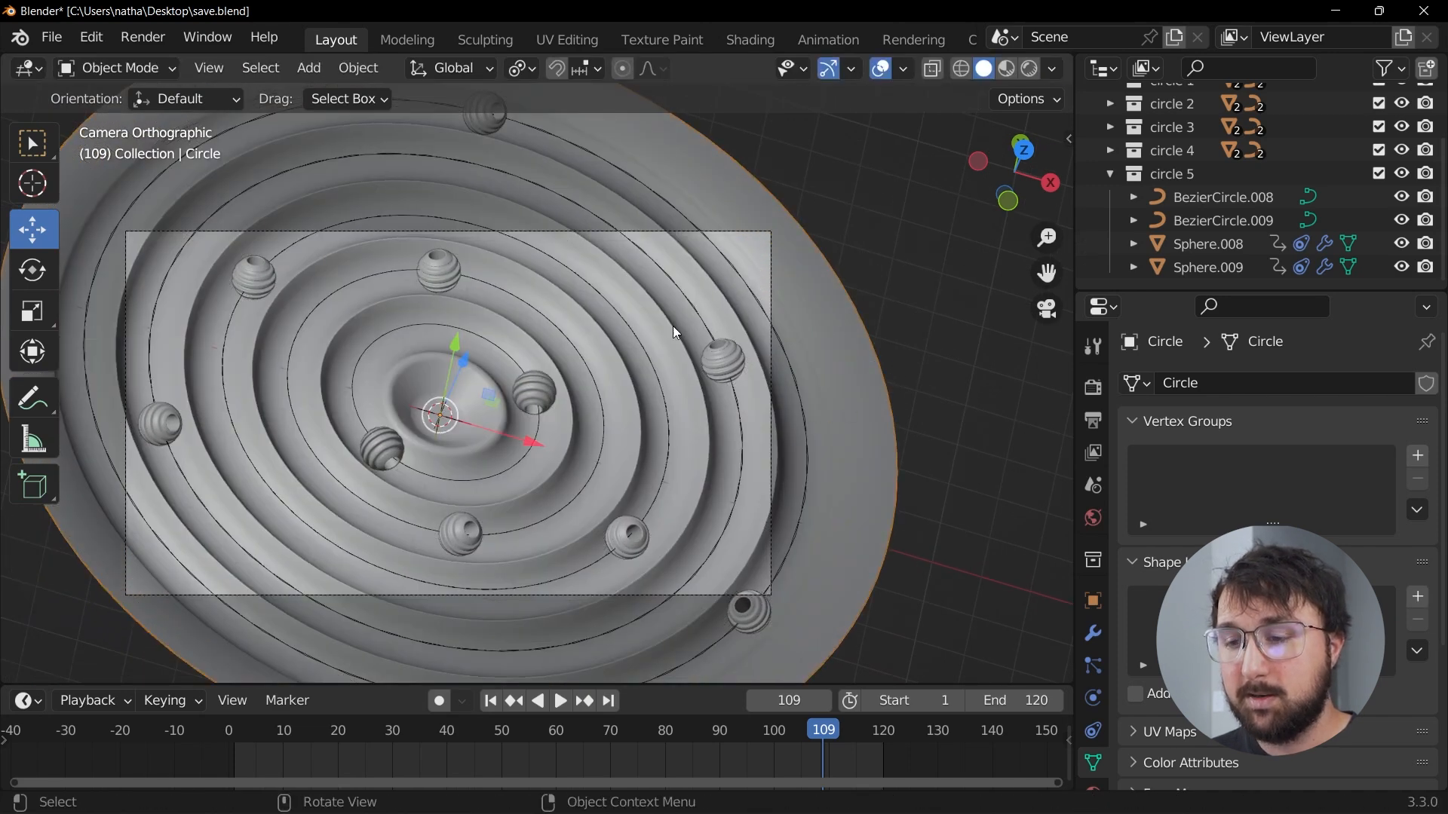
Step: Play the animation through the camera, check the framing, and examine the widened disc from outside the camera
key("space")
middle_click_drag(557, 332, 623, 306, "shift")
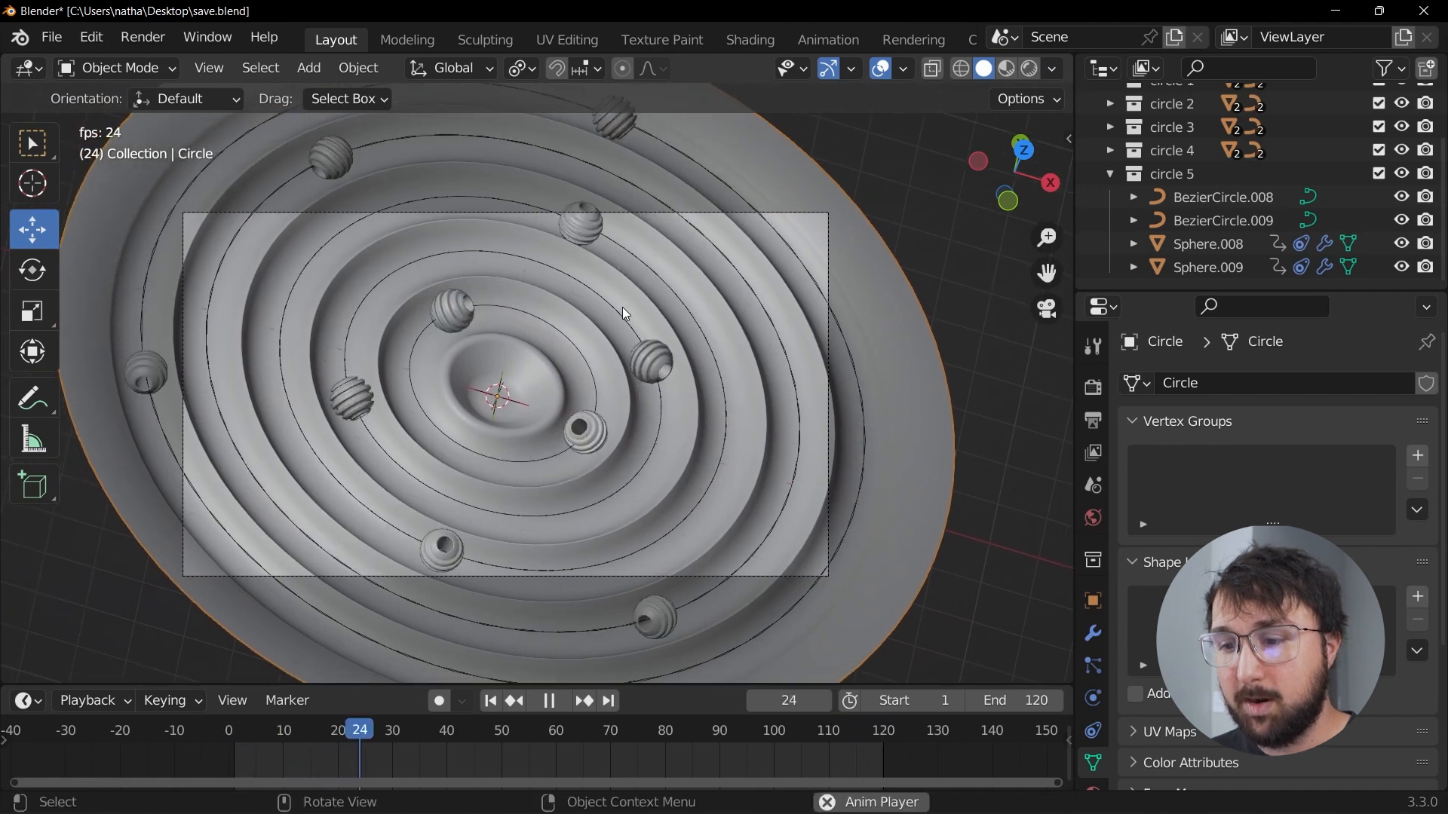
scroll(589, 304, "up", 1)
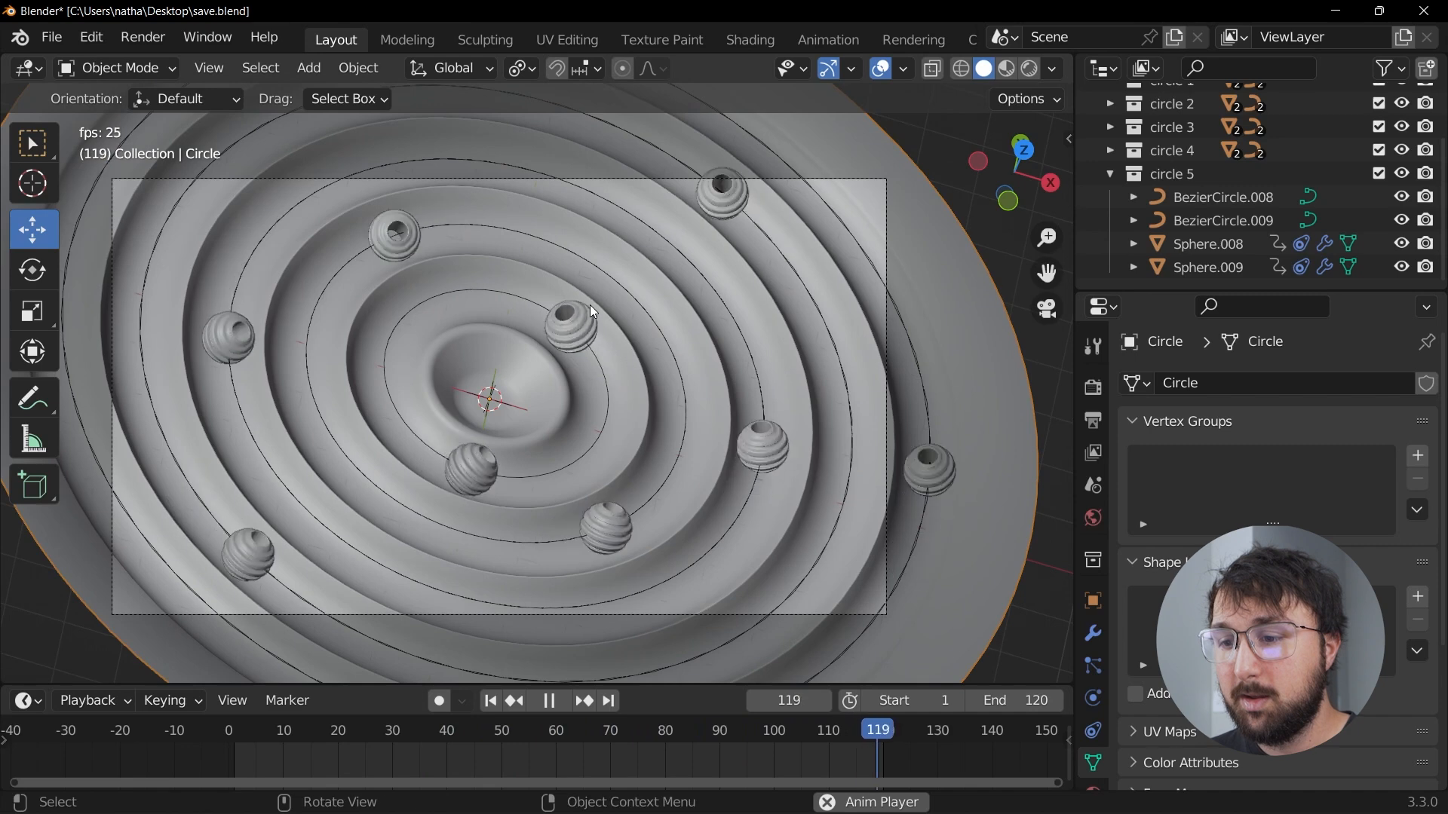
key("space")
middle_click_drag(617, 319, 658, 390)
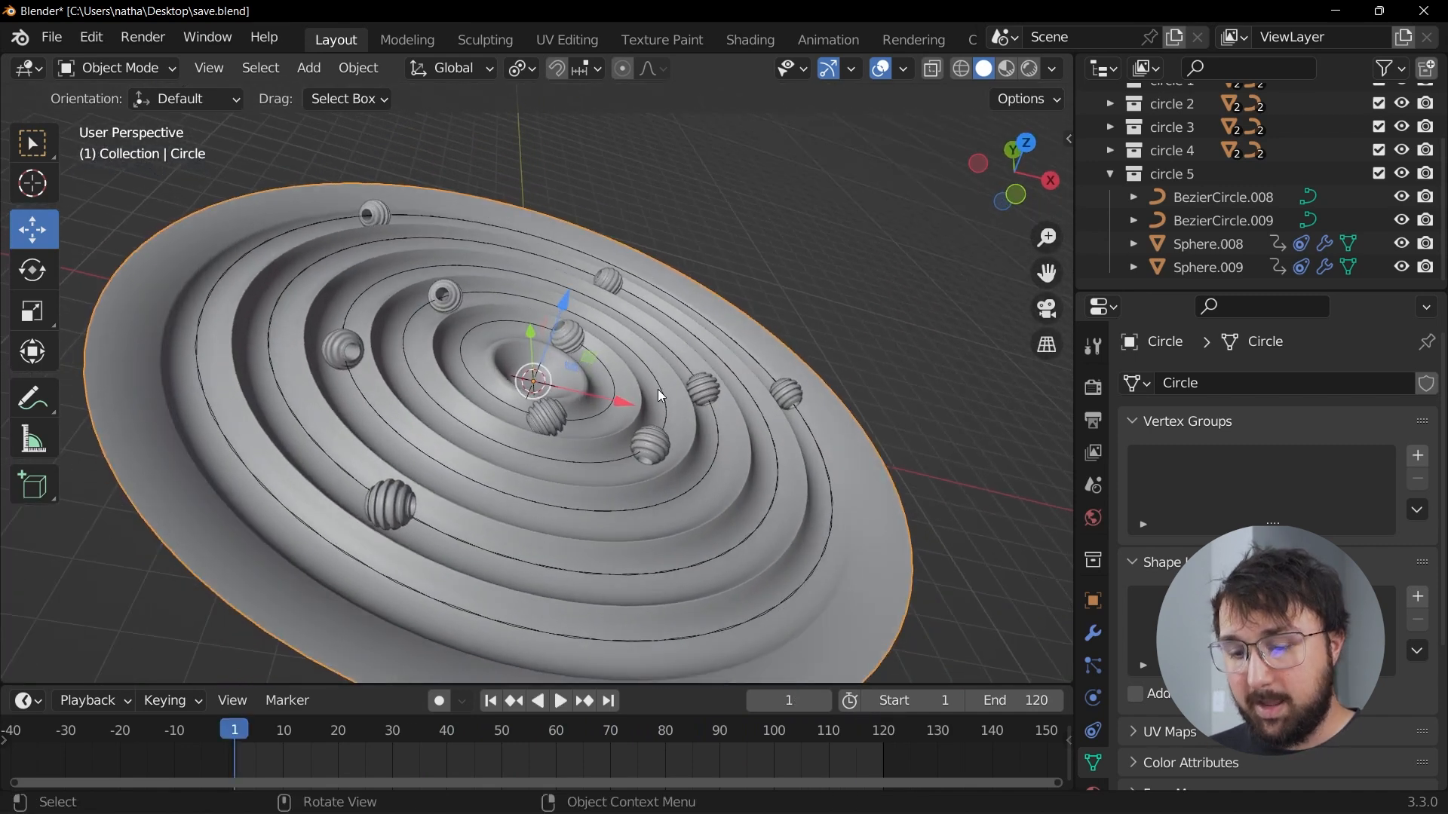
key("grave")
left_click(573, 338)
middle_click_drag(530, 315, 603, 467)
left_click(1050, 210)
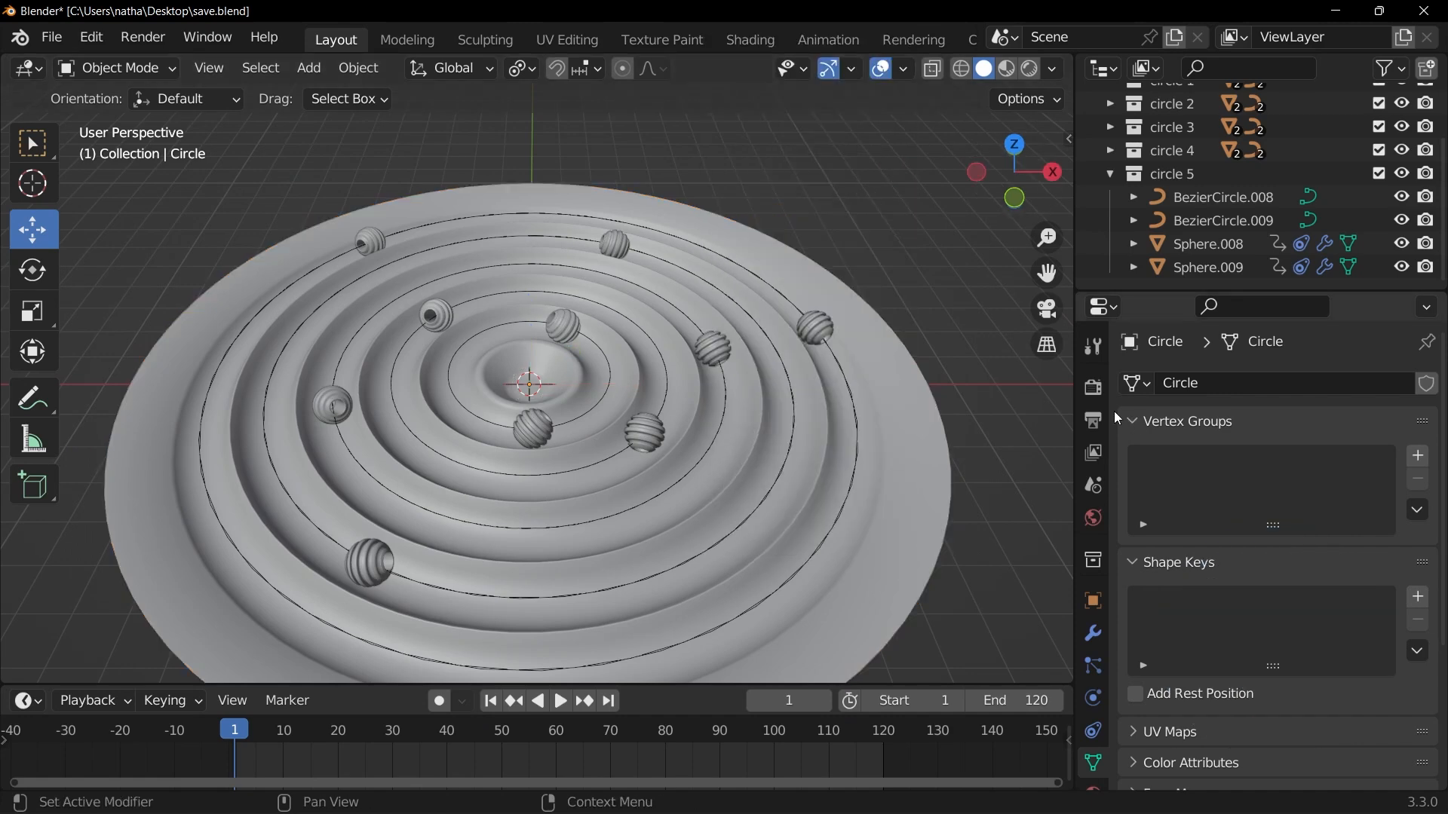
Step: Switch the render engine to Cycles with GPU Compute as the device
left_click(1095, 389)
left_click(1306, 383)
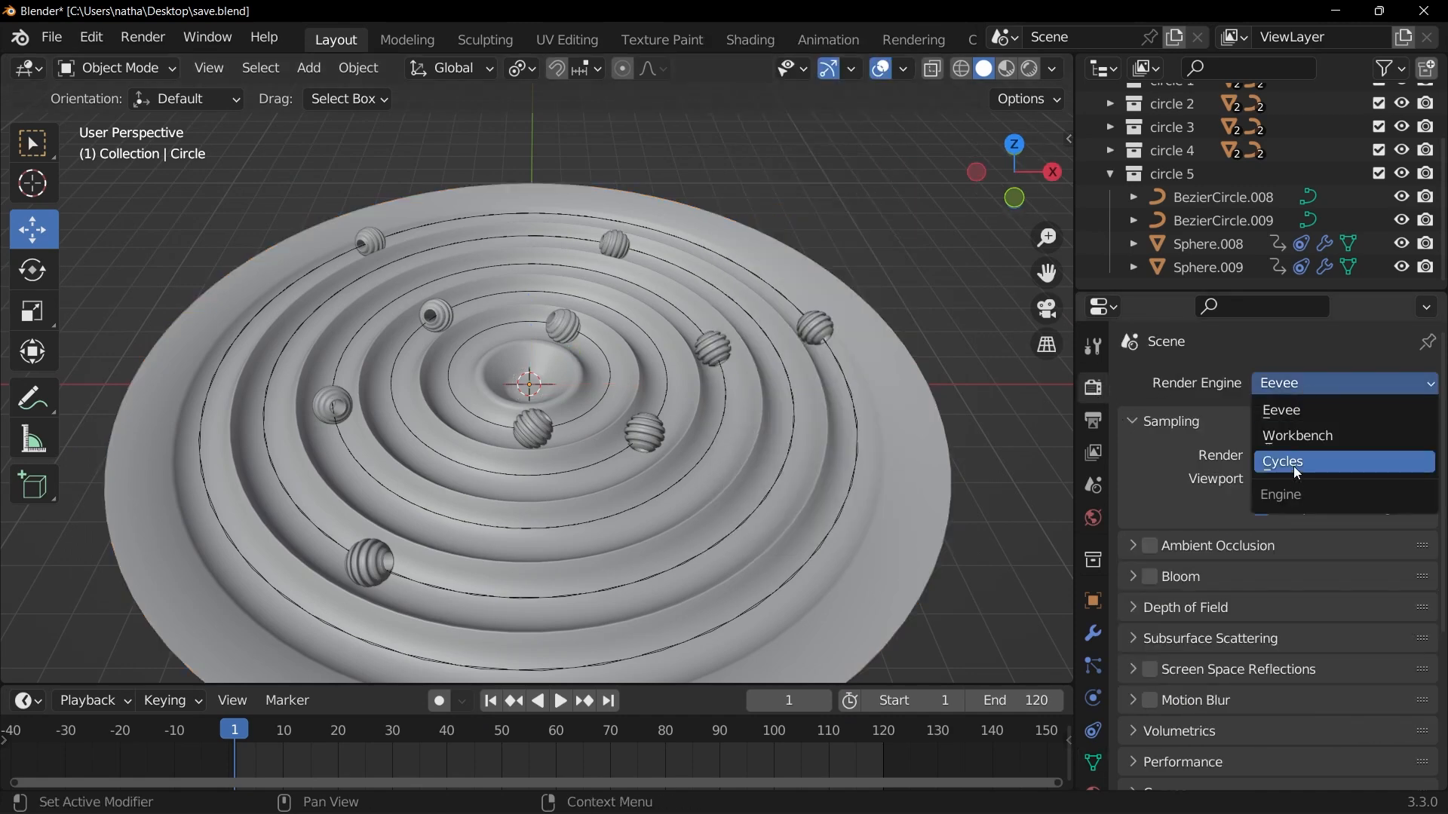
left_click(1293, 466)
left_click(1300, 437)
left_click(1281, 490)
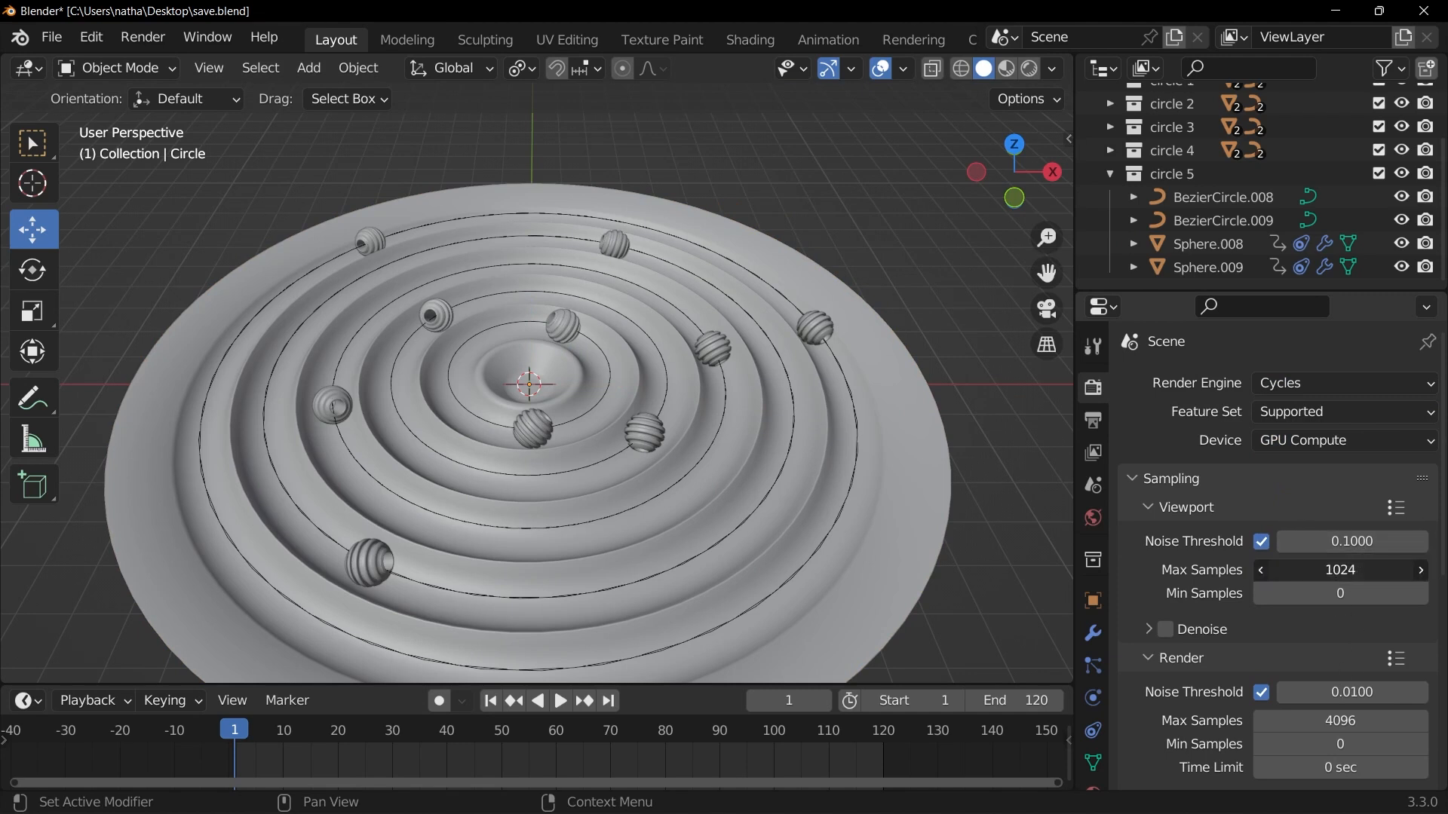
Step: Set the maximum samples to 32 for the viewport and 300 for the render, and disable render denoising
type("32")
key("Return")
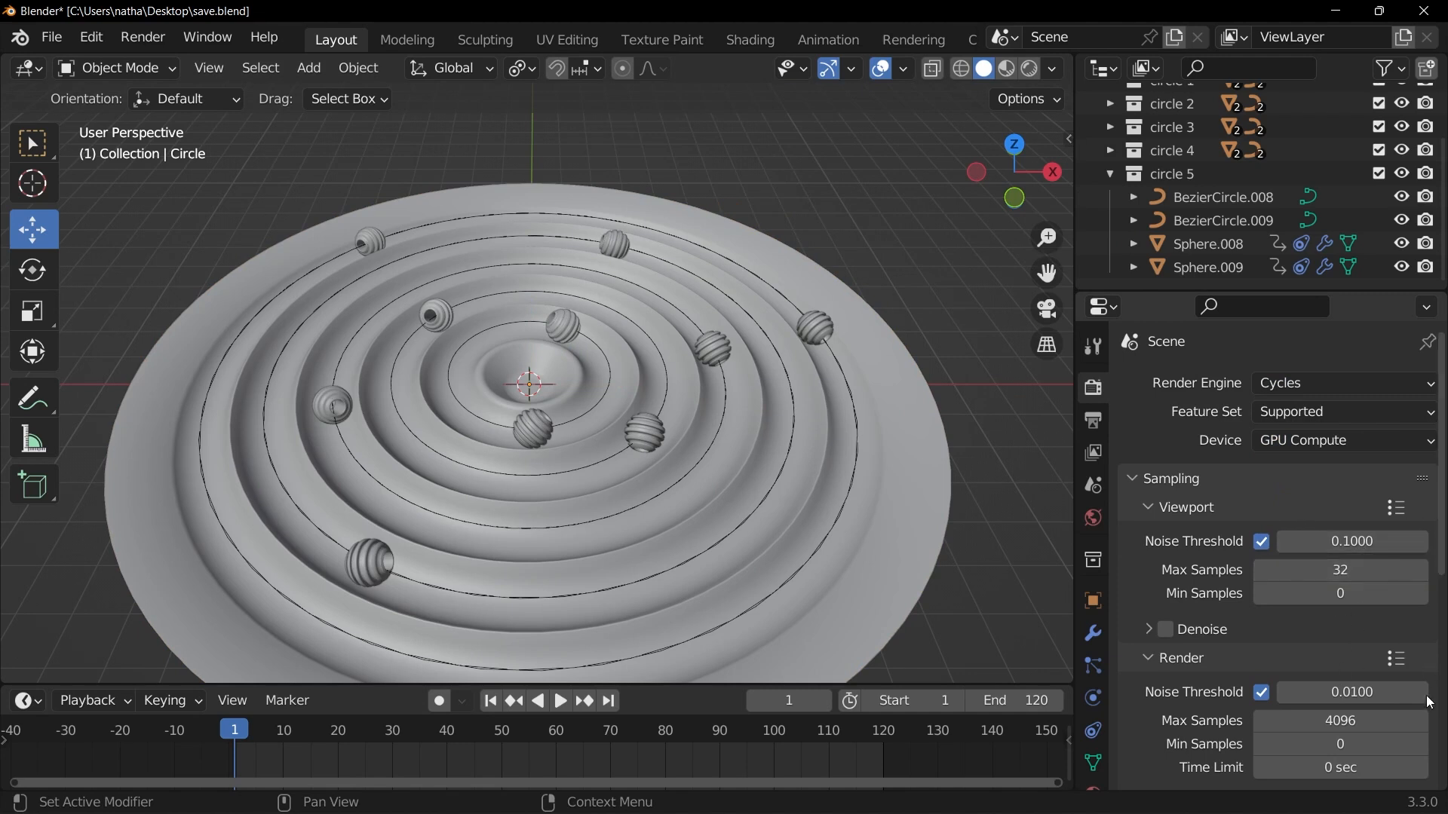
double_click(1372, 724)
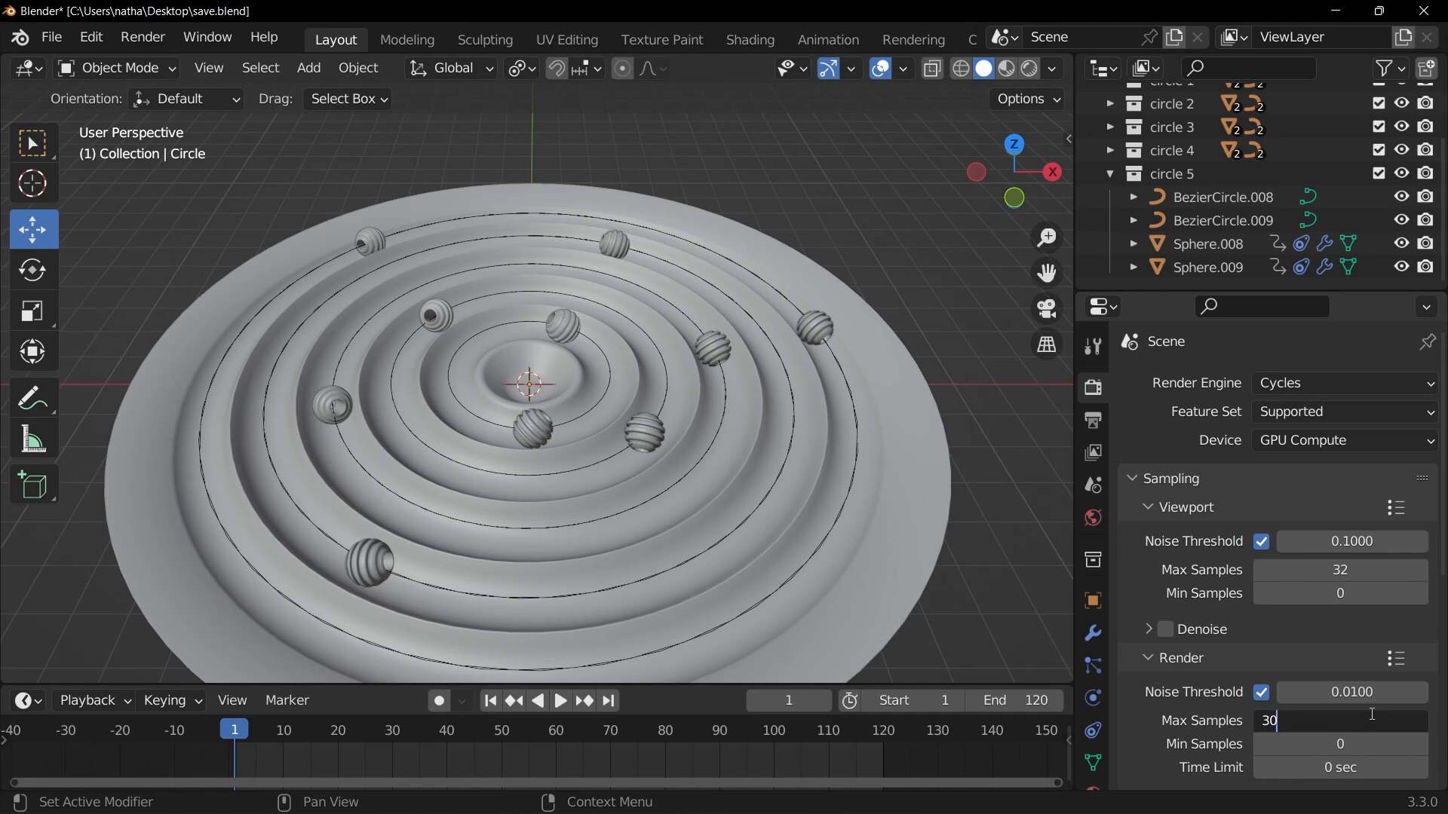
key("Return")
scroll(1357, 708, "down", 8)
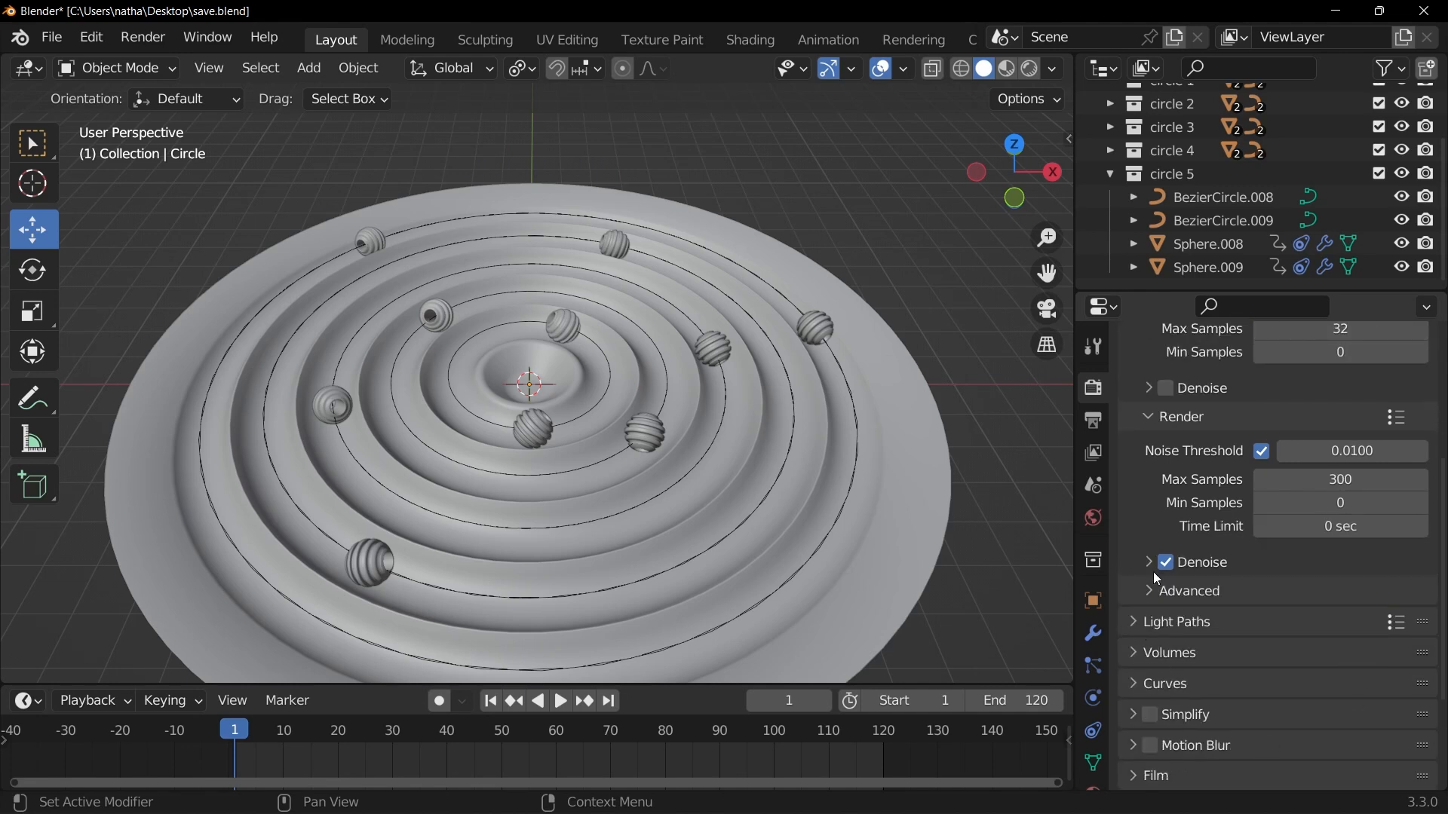
scroll(1192, 594, "down", 5)
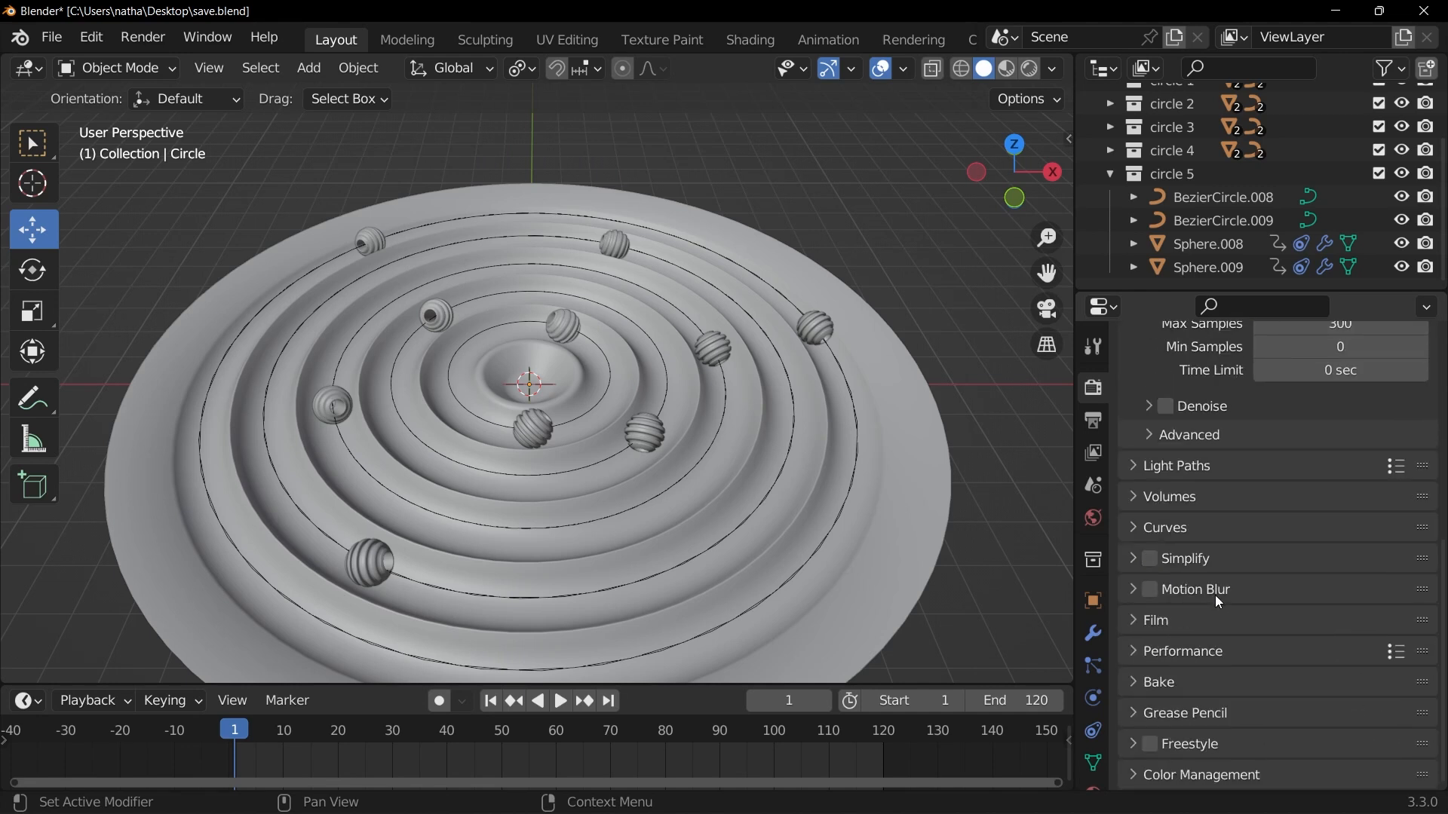
Step: Set all Light Paths maximum bounces to 1 and turn off reflective caustics
left_click(1177, 476)
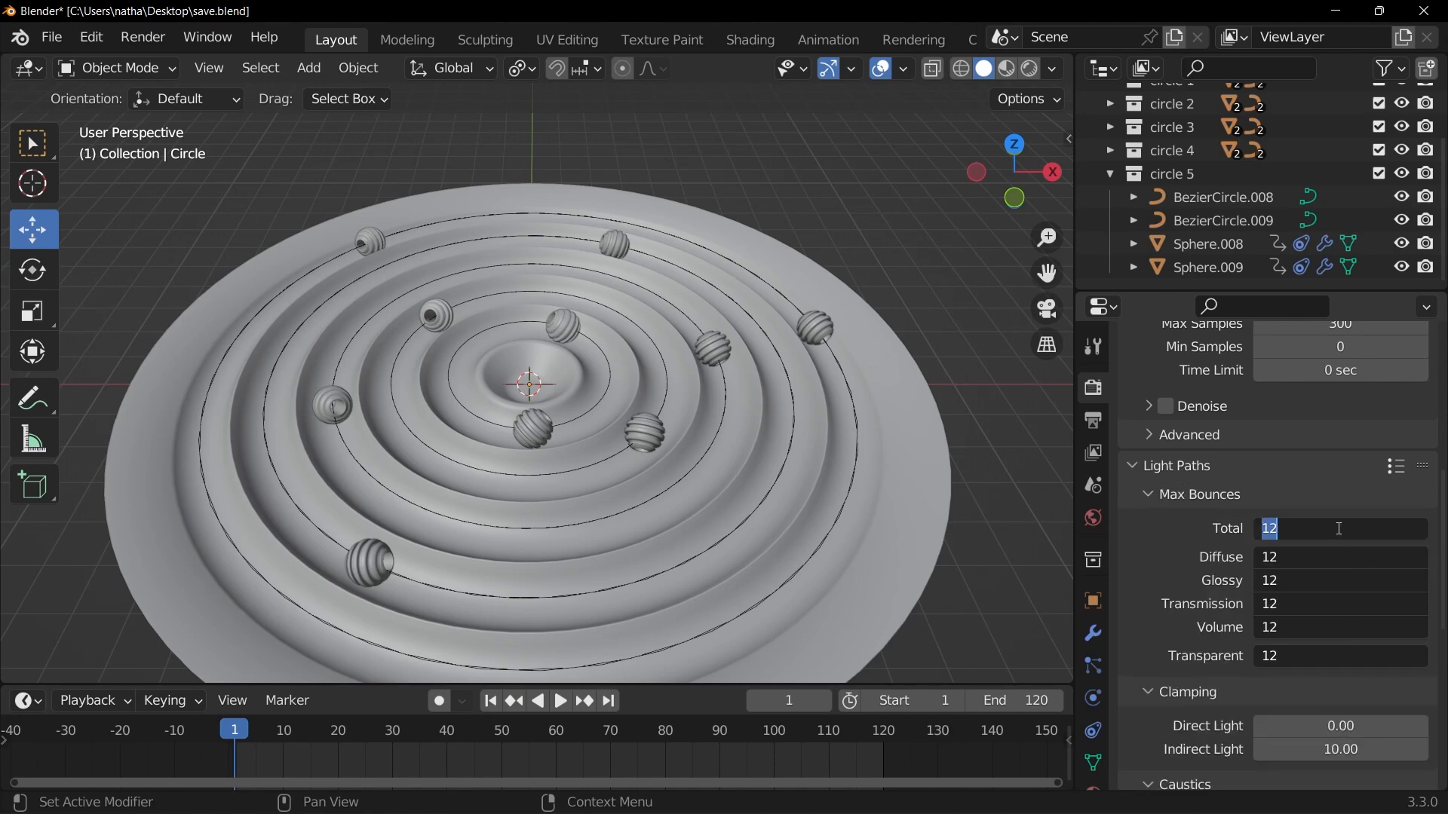
type("1")
key("Return")
scroll(1297, 603, "down", 6)
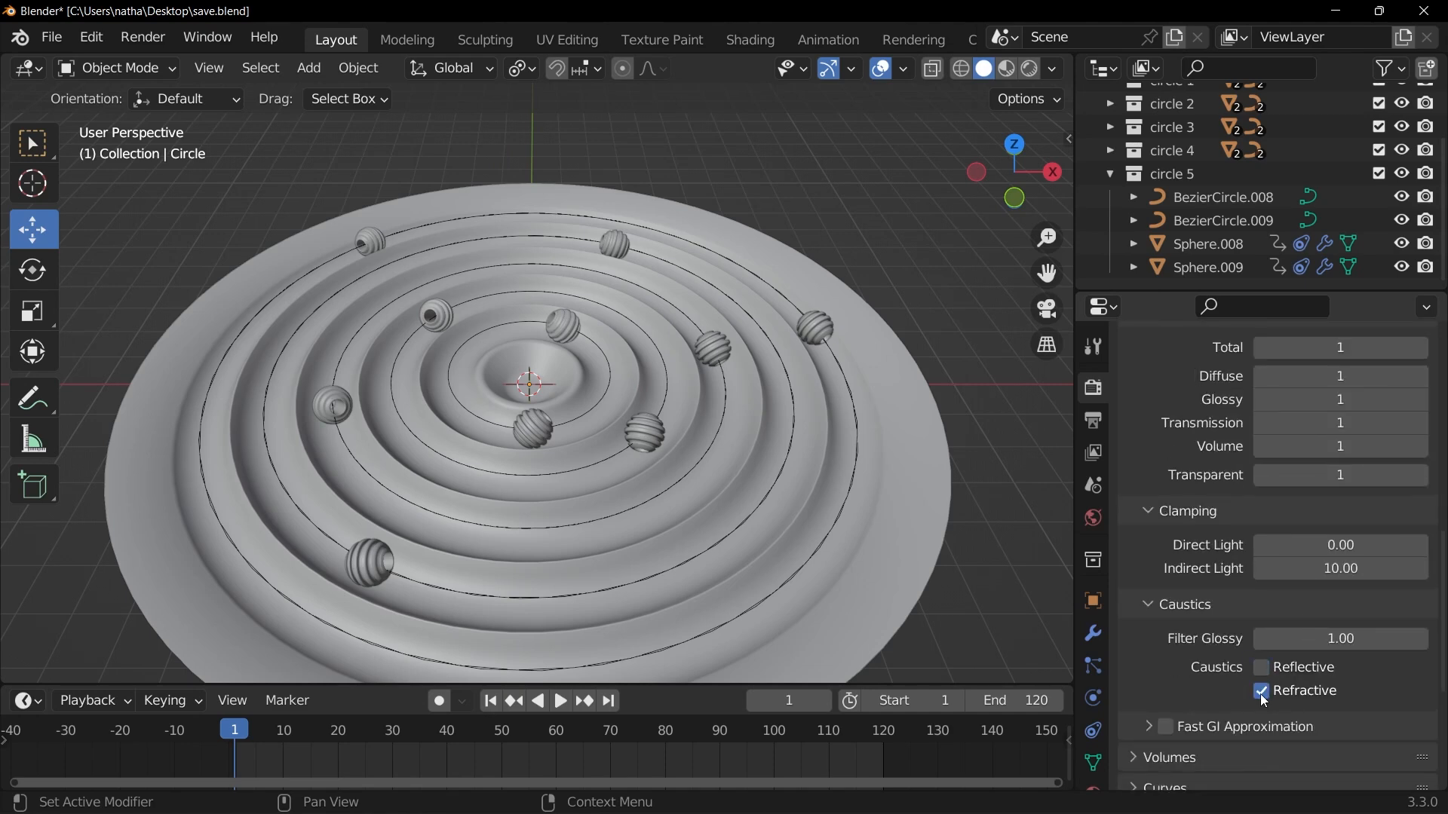
scroll(1306, 610, "up", 10)
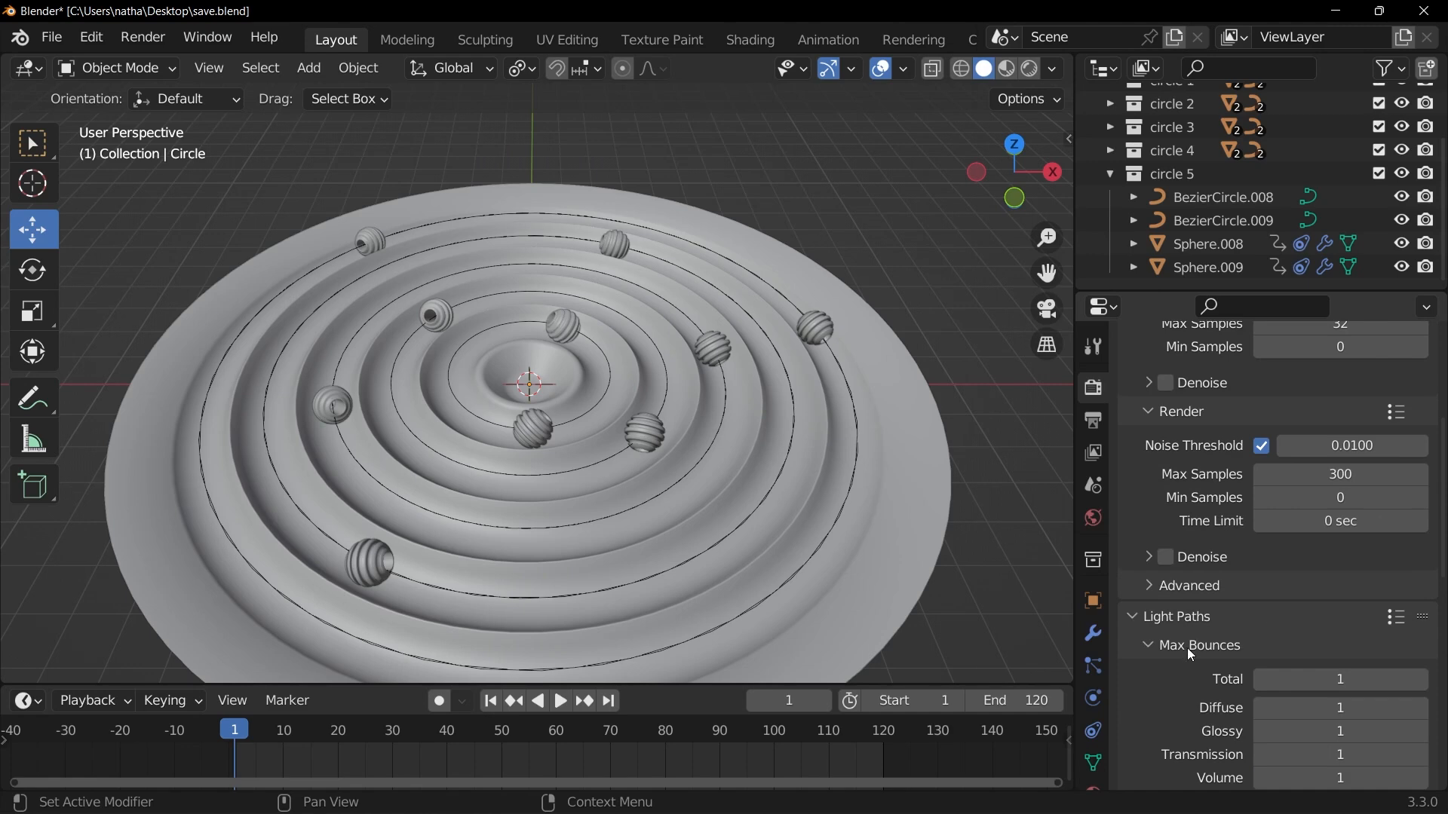
Step: Switch the viewport to rendered shading and add a spot light to the scene
left_click(1171, 617)
middle_click_drag(687, 392, 822, 332)
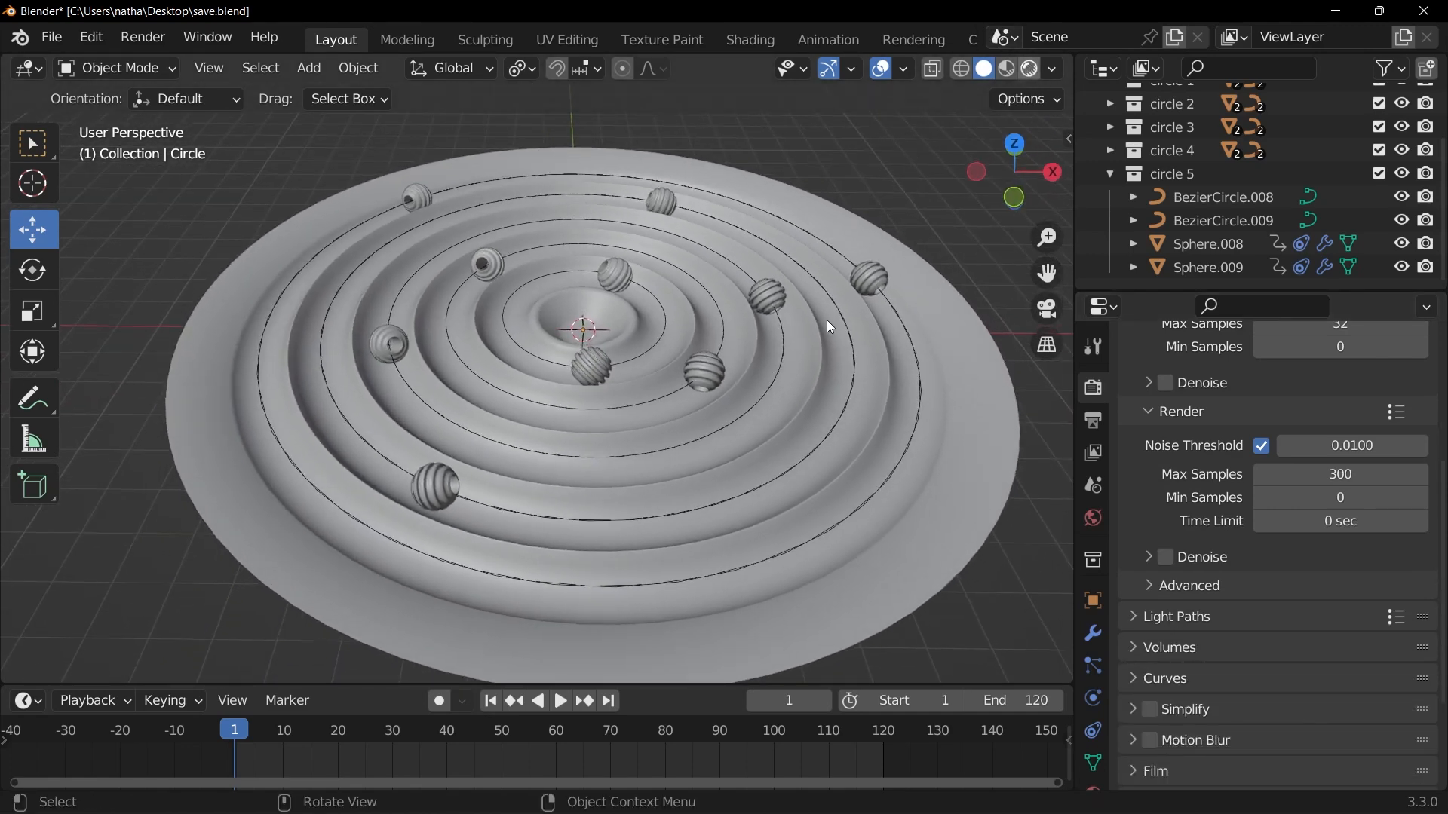
key("z")
key("8")
key("shift+a")
mouse_move(803, 374)
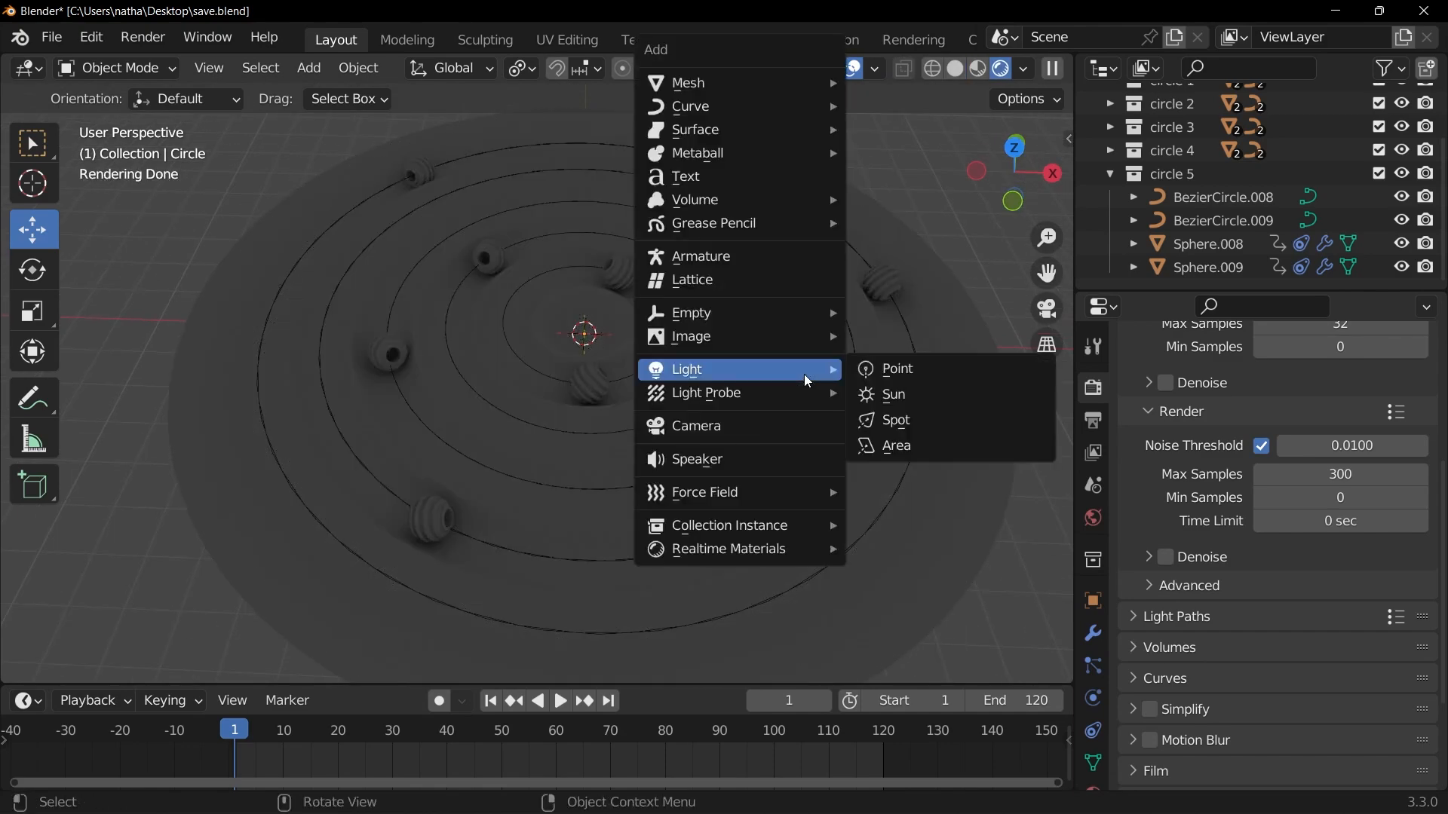
left_click(907, 431)
Step: Move the spot light up and away to one side of the disc and rotate it to aim at the disc's center
middle_click_drag(672, 456, 756, 423)
key("g")
left_click(319, 113)
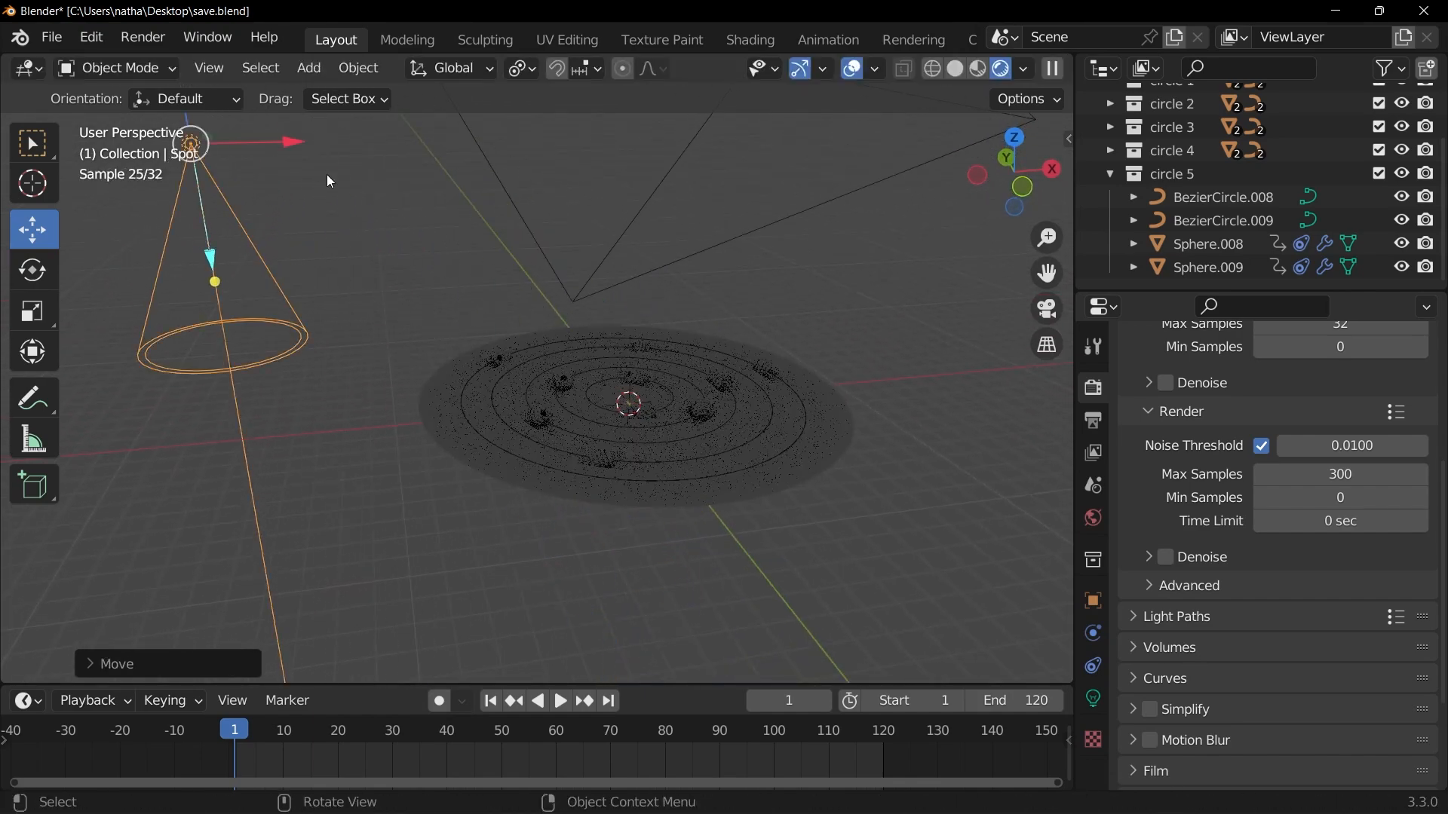
middle_click_drag(388, 226, 687, 320)
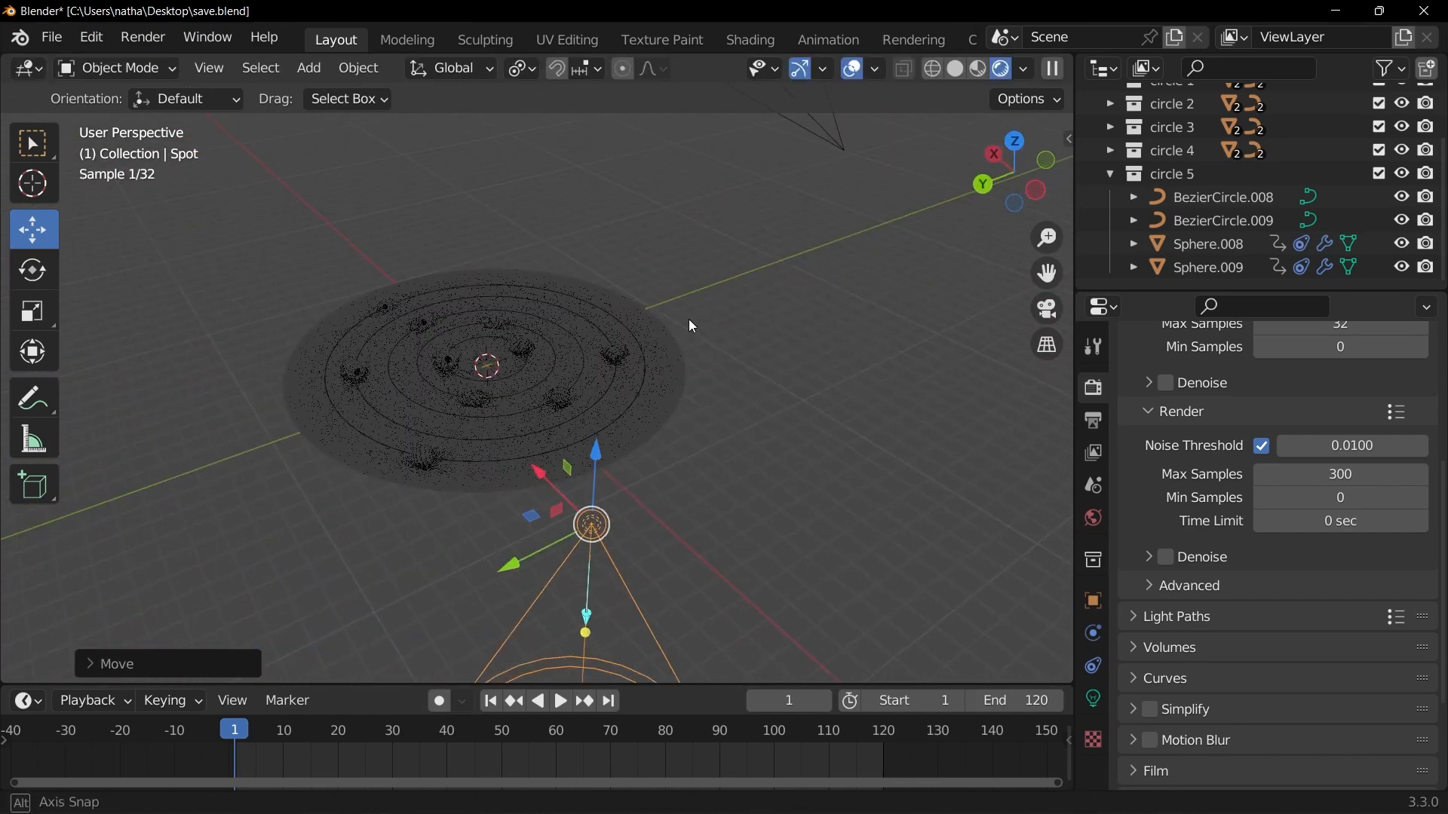
key("r")
key("r")
left_click(701, 402)
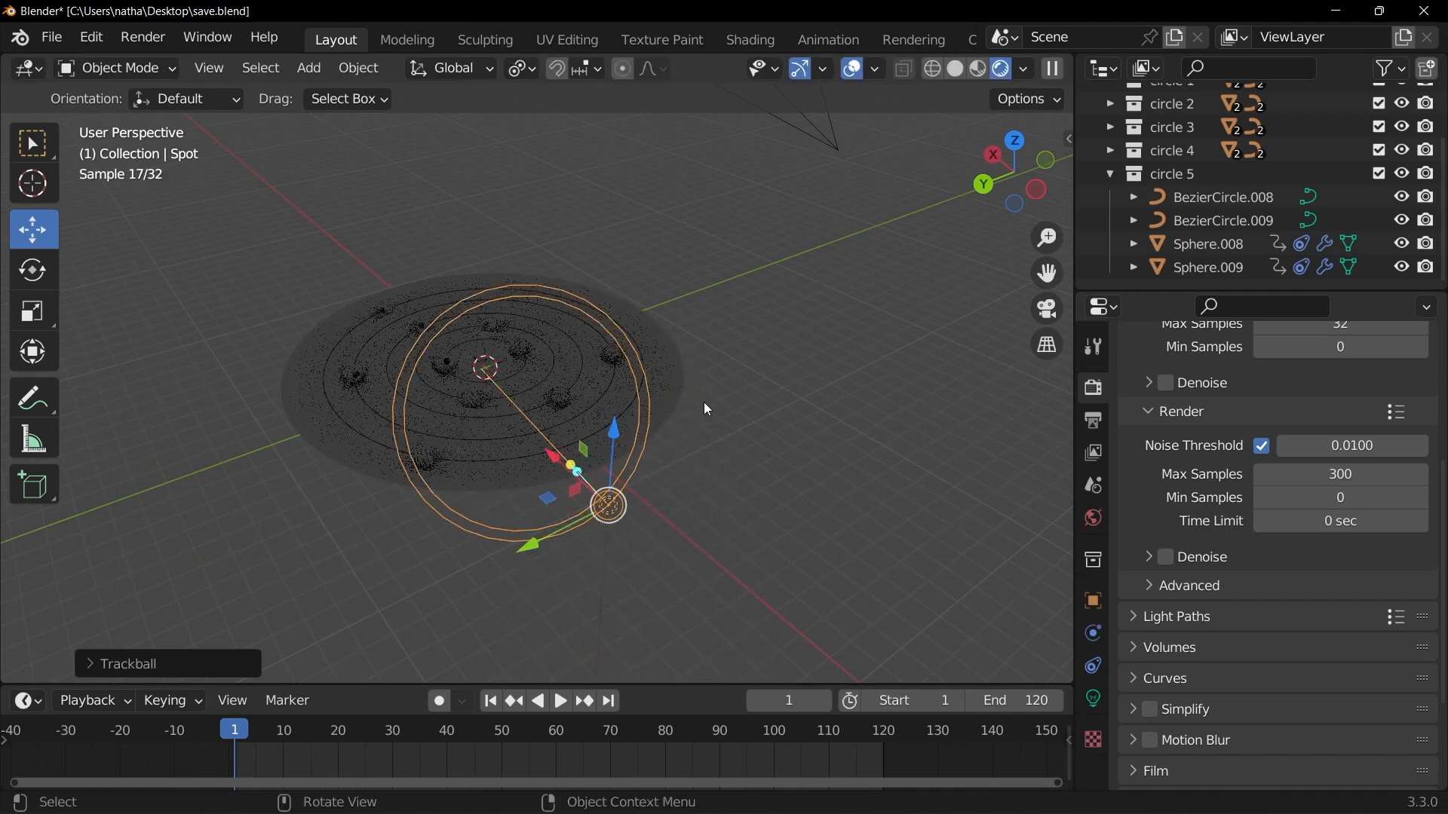
Step: Raise the spot light's power to 507.4 W and scale the light object down to about 0.335
middle_click_drag(703, 401, 738, 409)
left_click(1094, 701)
left_click_drag(1329, 410, 1395, 411)
key("s")
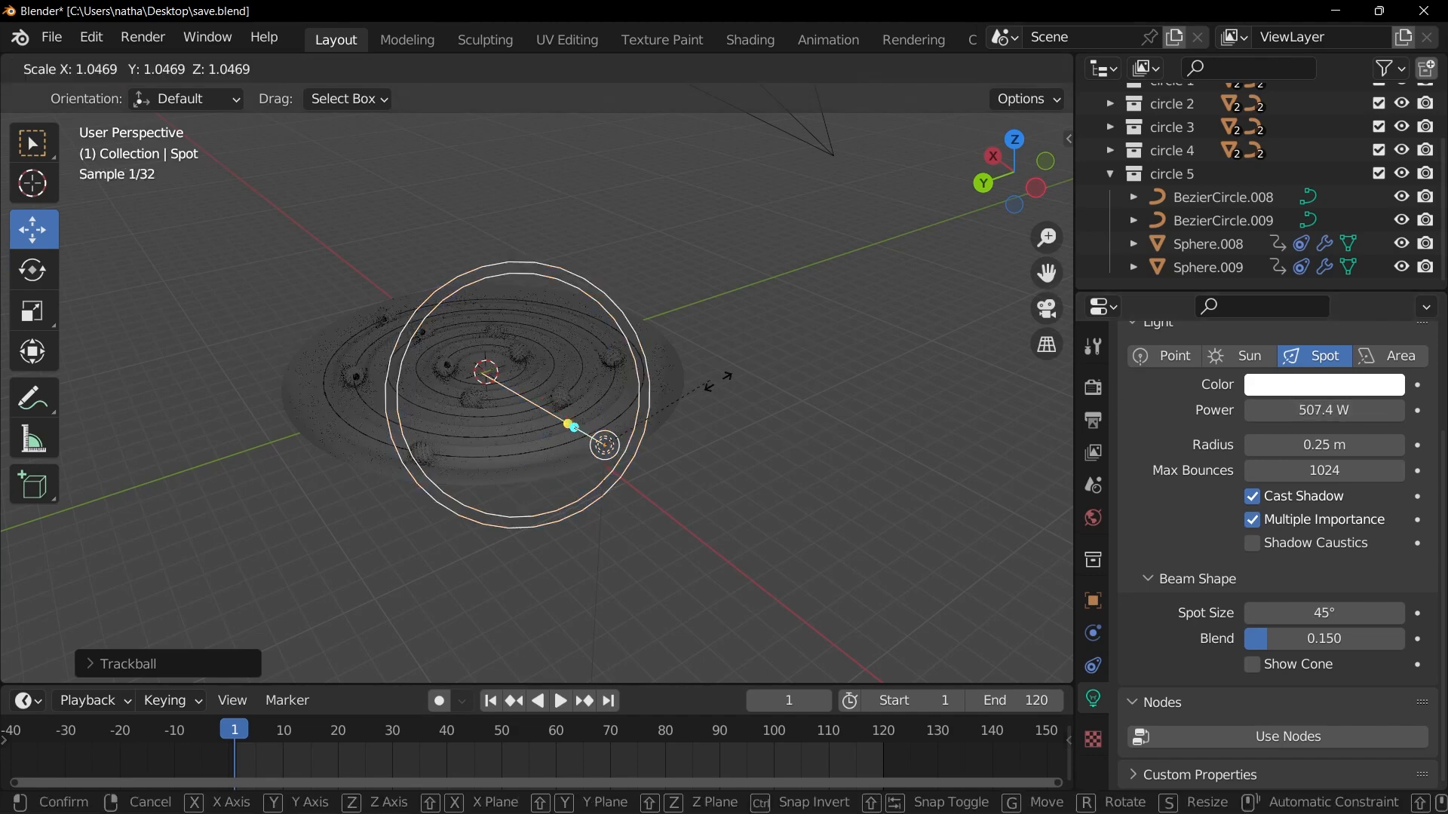
key("Escape")
key("s")
left_click(647, 371)
Step: Through the camera view, set the spot light's power to 10000 W and its radius to 2.46 m
middle_click_drag(776, 399, 580, 381)
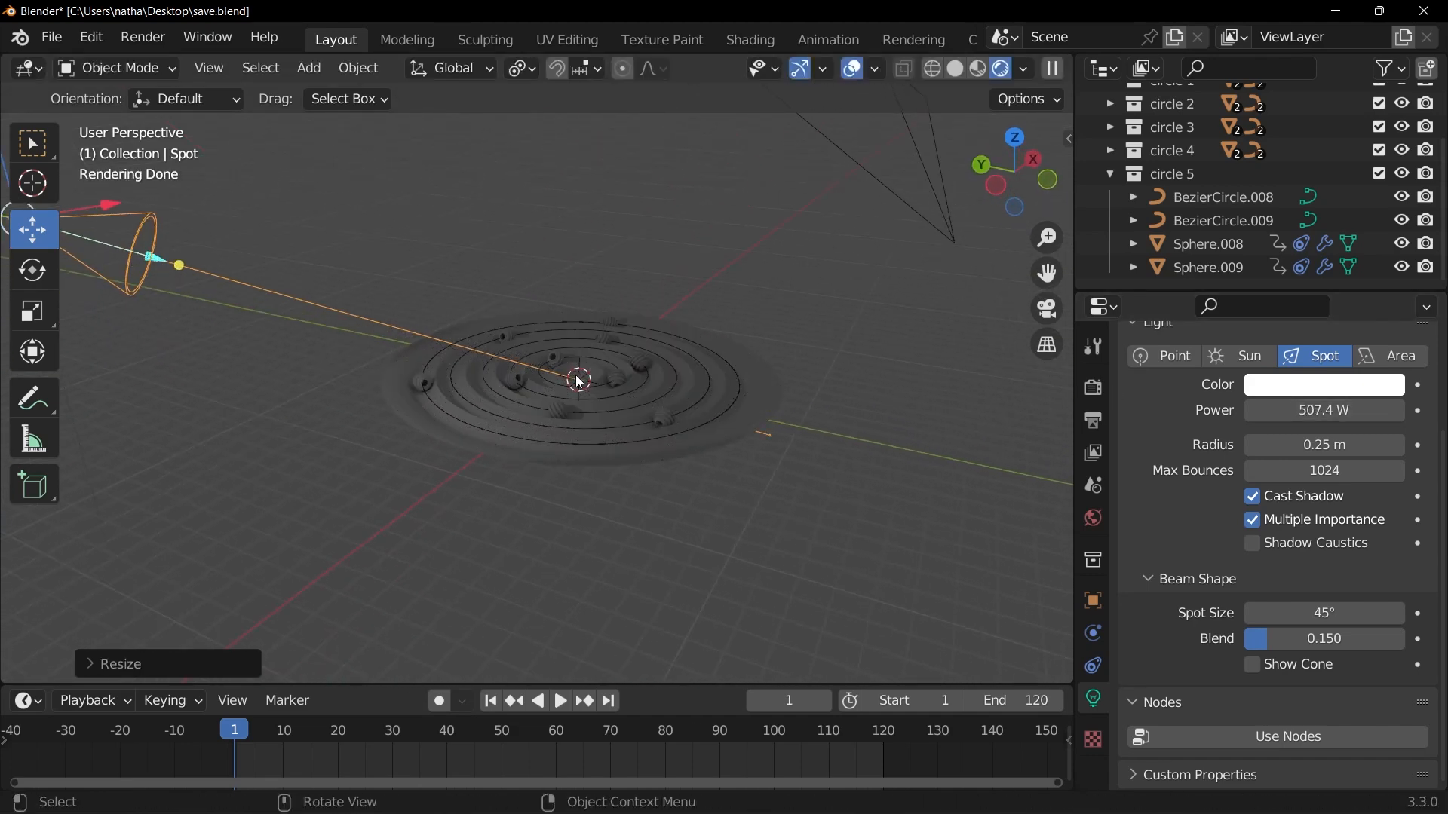
key("KP_0")
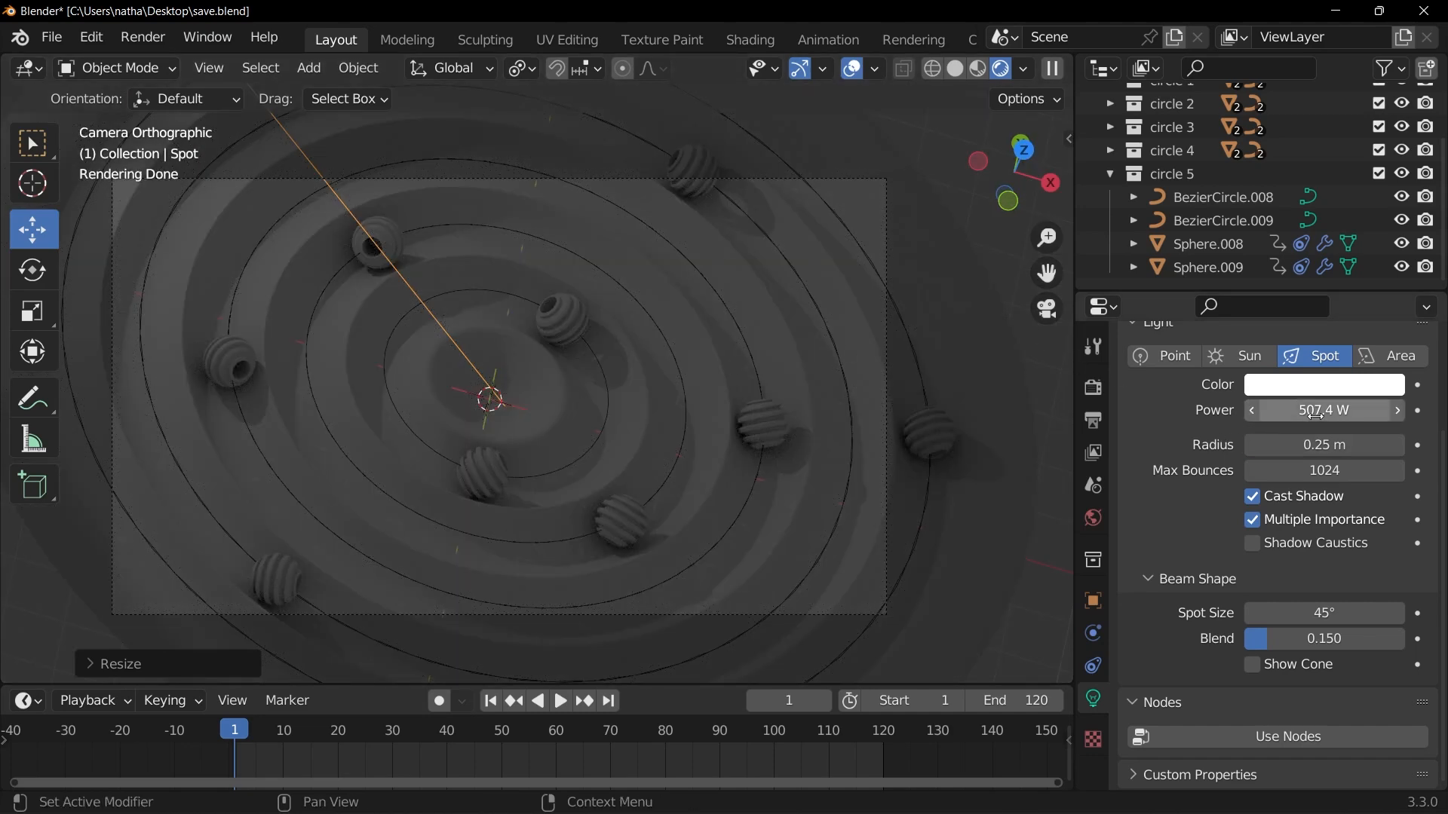
key("Return")
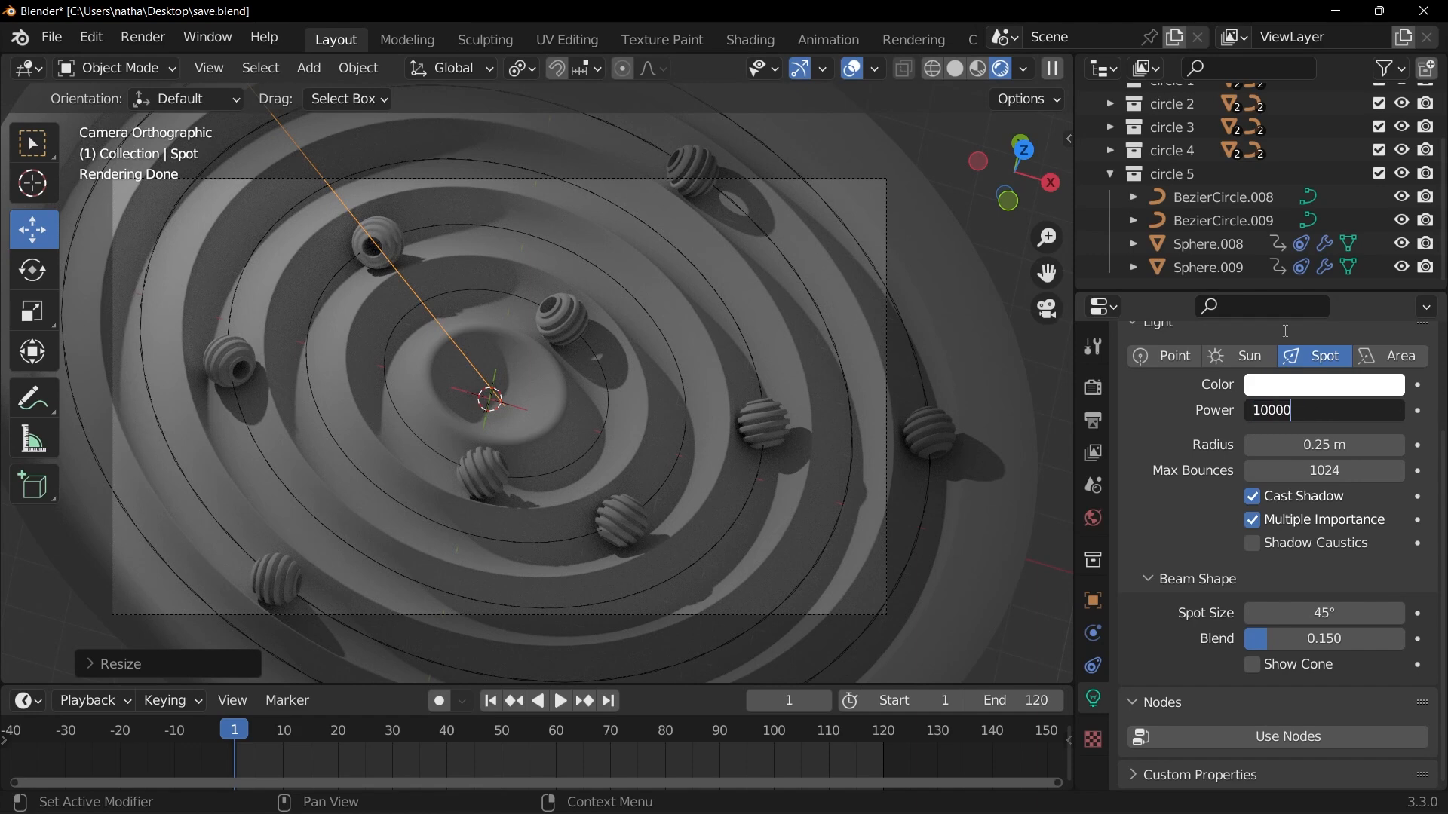
key("Return")
left_click_drag(1312, 445, 1388, 444)
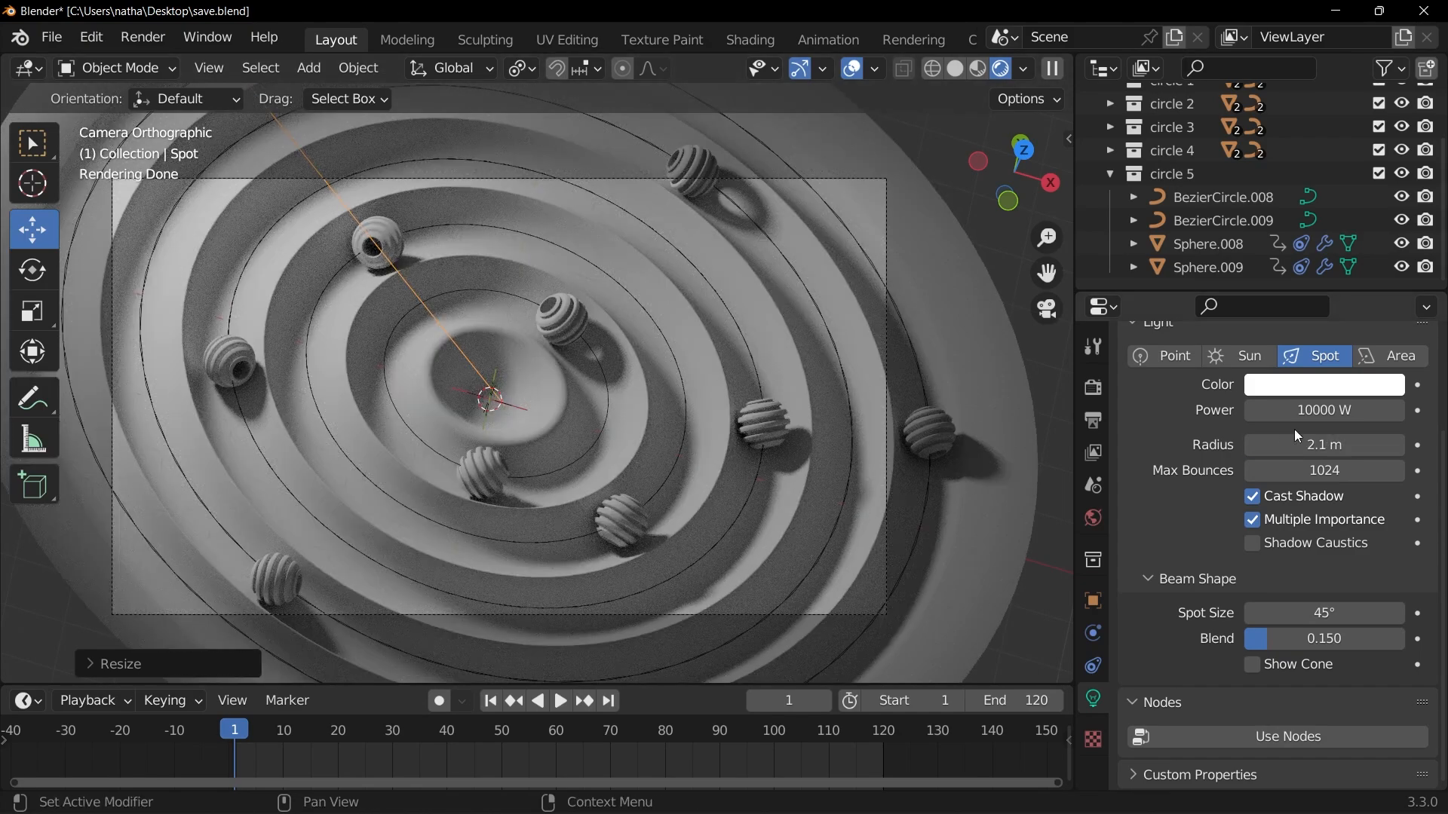
left_click_drag(1312, 445, 1328, 445)
Step: Duplicate the spot light to the opposite side of the disc and rotate the copy to face the disc
key("grave")
left_click(726, 391)
middle_click_drag(725, 391, 683, 603)
scroll(716, 341, "down", 4)
scroll(667, 396, "up", 3)
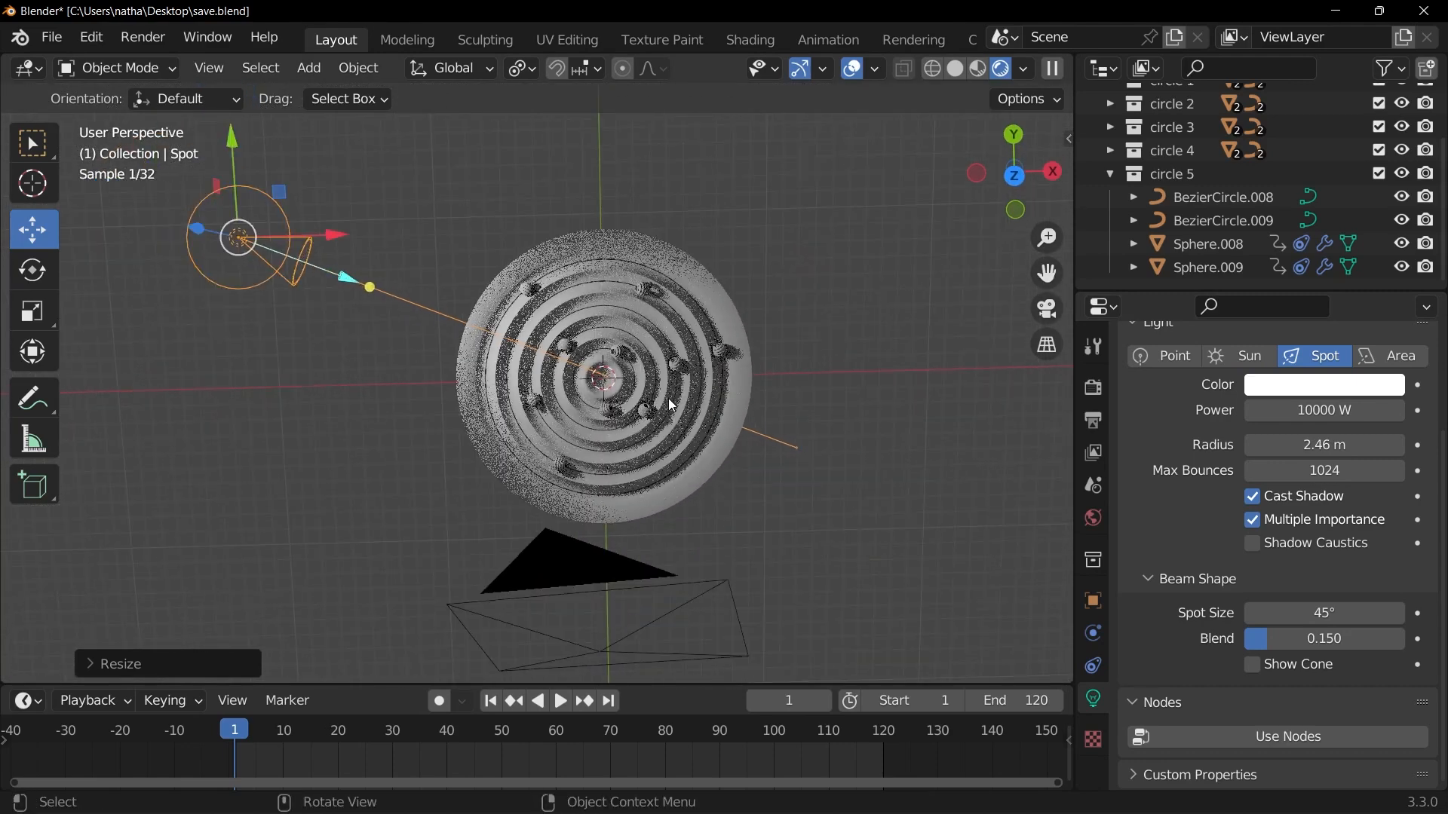
key("shift+d")
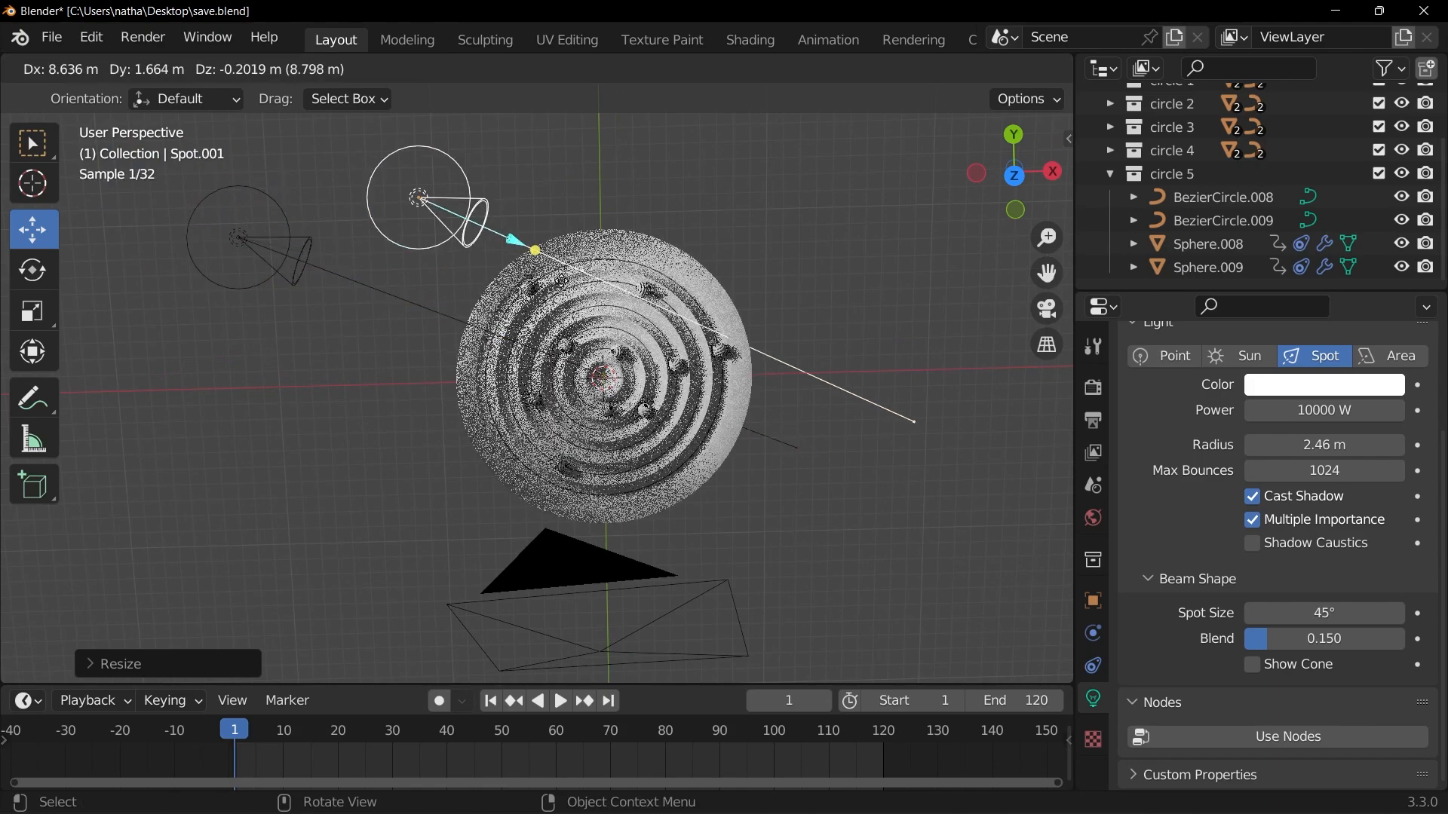
left_click(871, 293)
key("r")
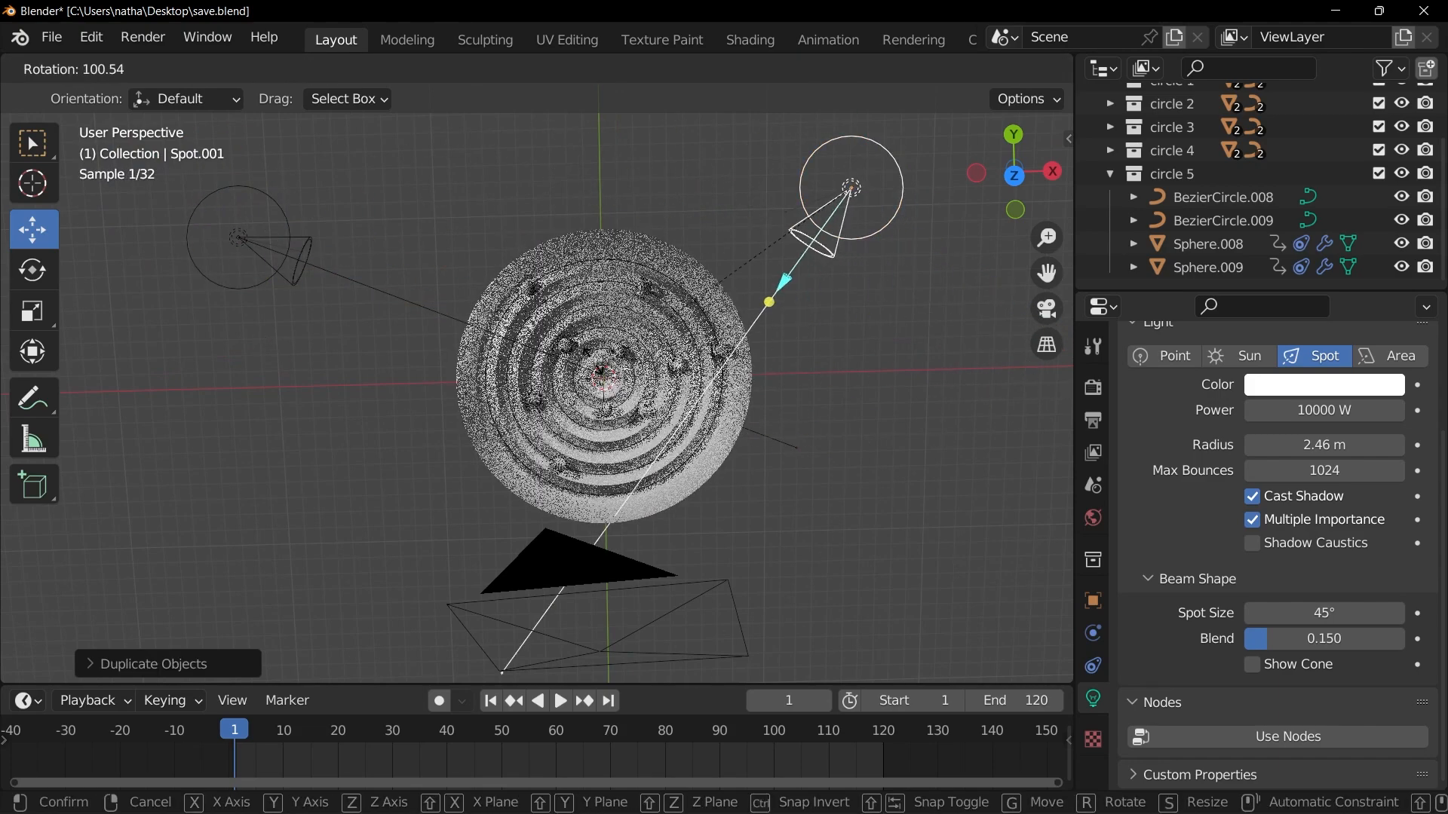
left_click(539, 272)
Step: Refine the duplicated spot light's aim at the disc with a trackball rotation
middle_click_drag(536, 271, 630, 162)
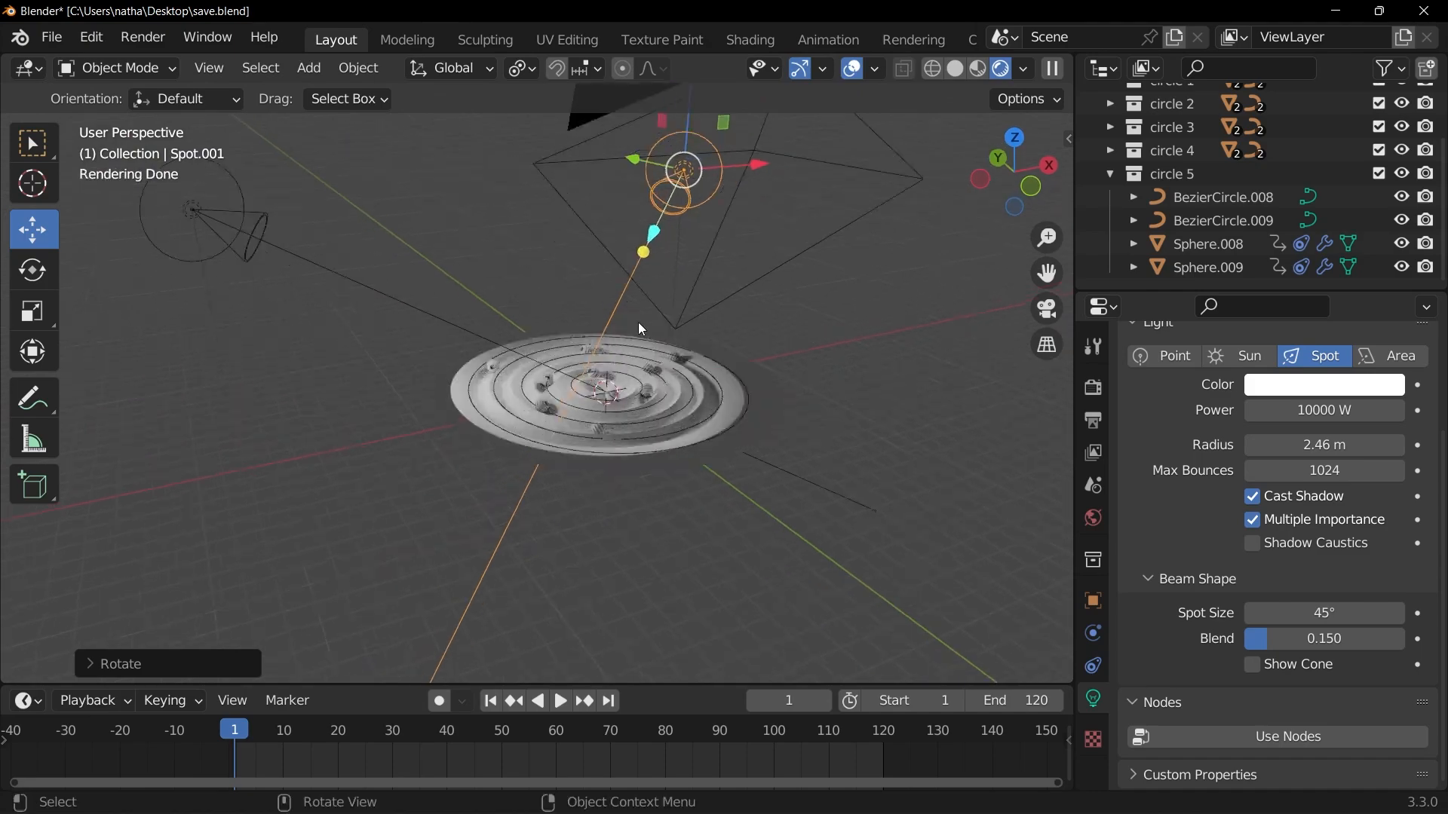
scroll(637, 317, "up", 8)
key("r")
key("r")
left_click(635, 356)
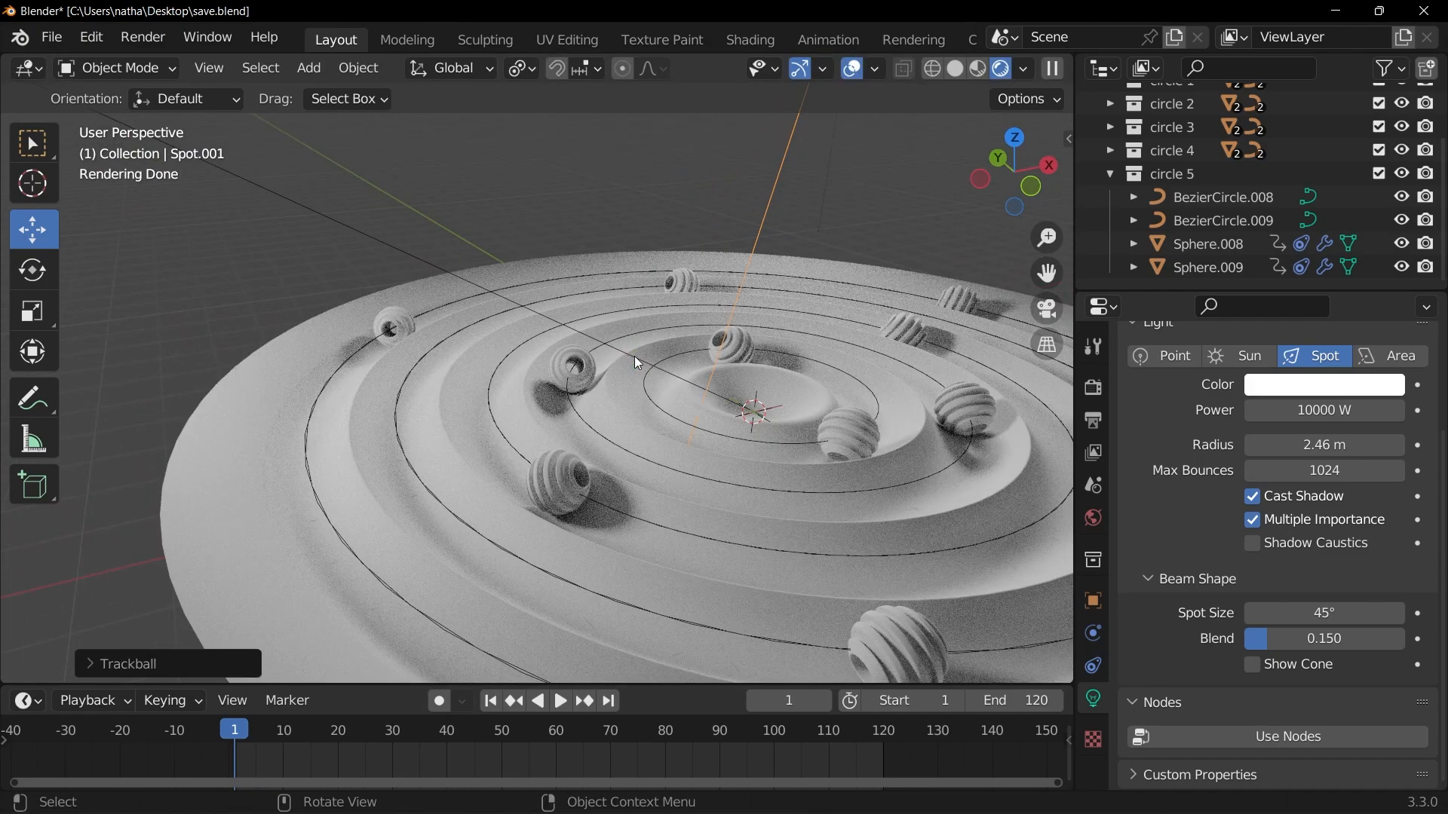
Step: Set the second spot light's power to 5000 W, then view the full camera frame with overlays hidden
key("KP_0")
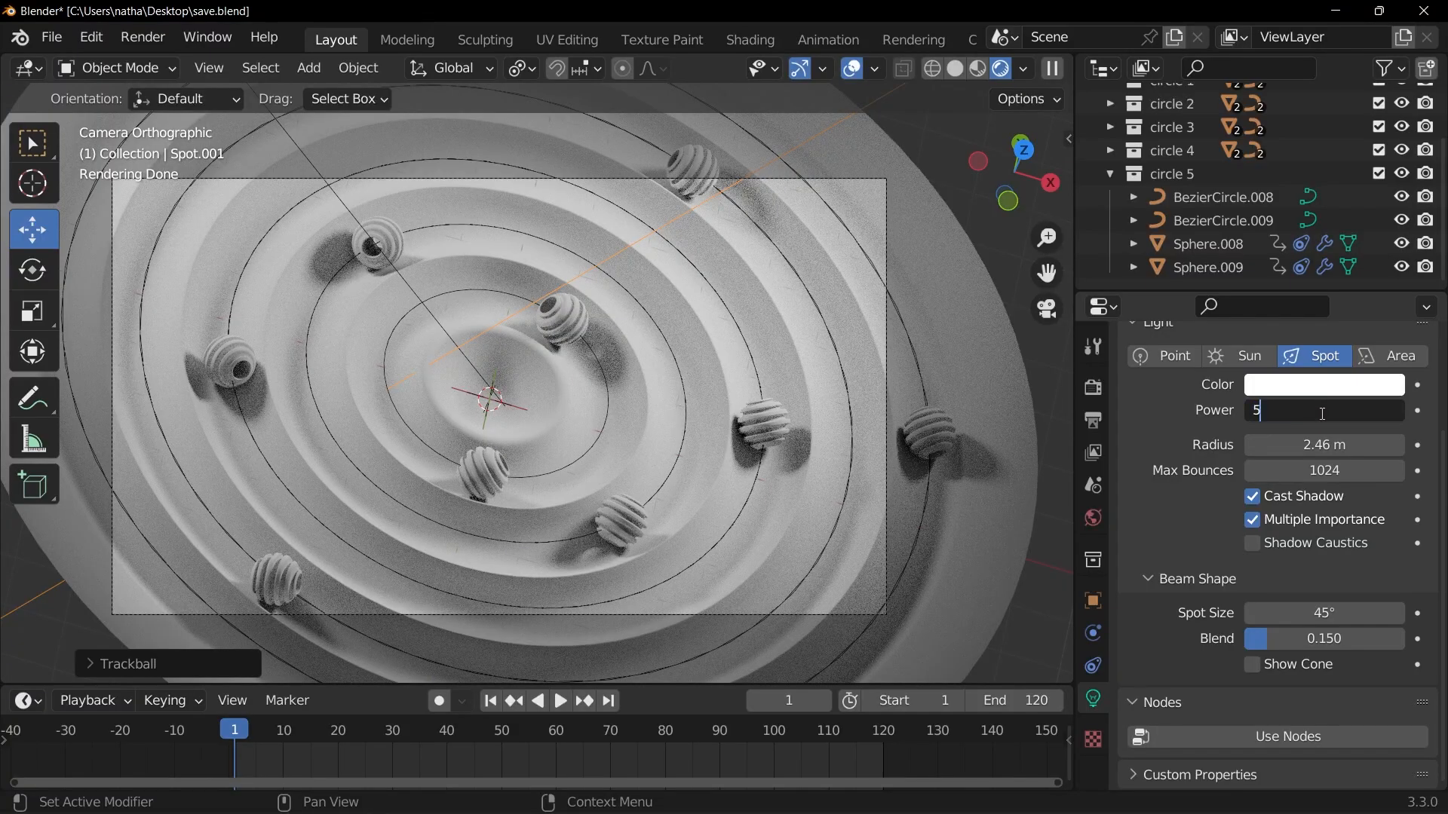
type("0")
key("Return")
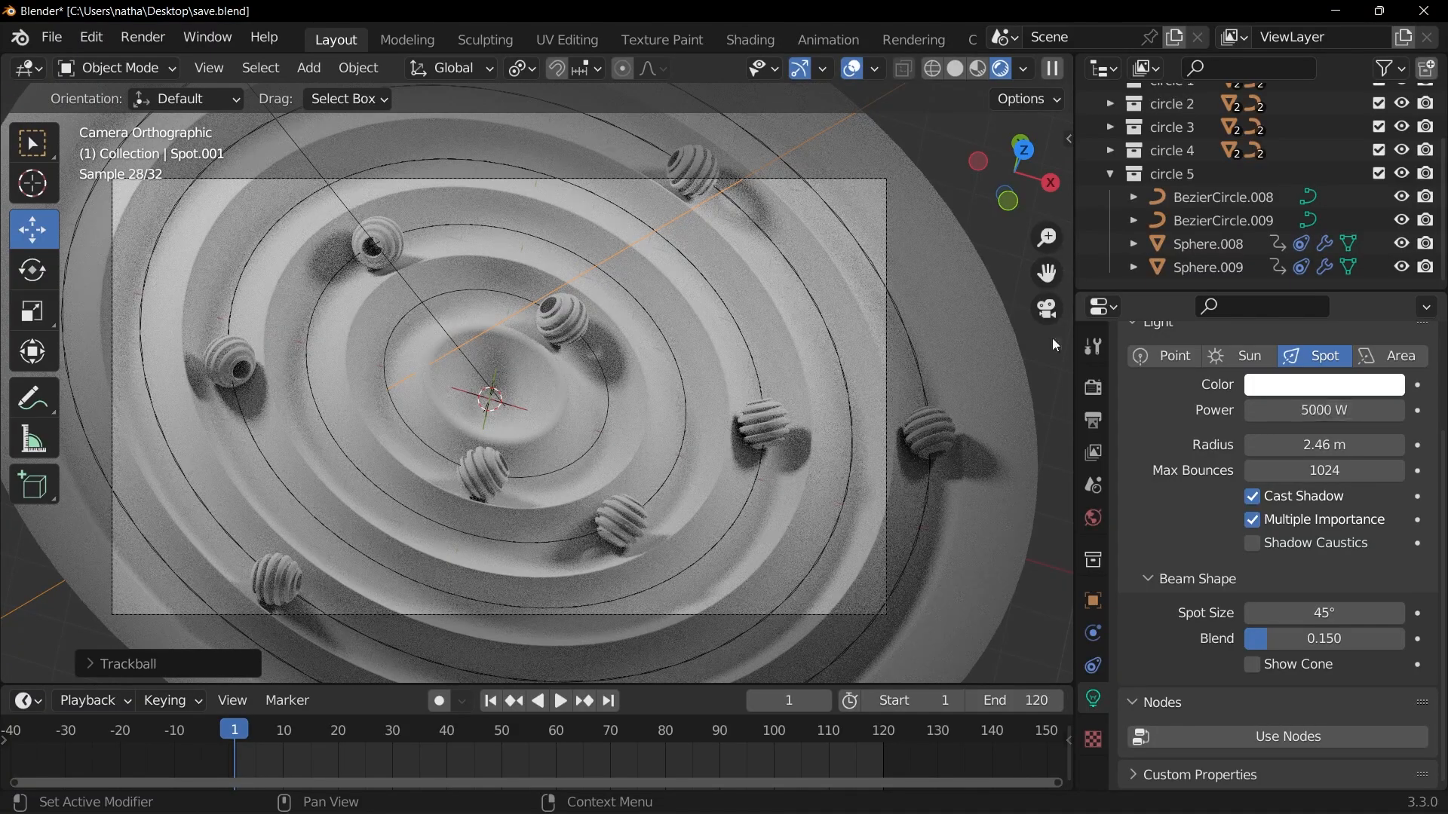
scroll(751, 336, "up", 4)
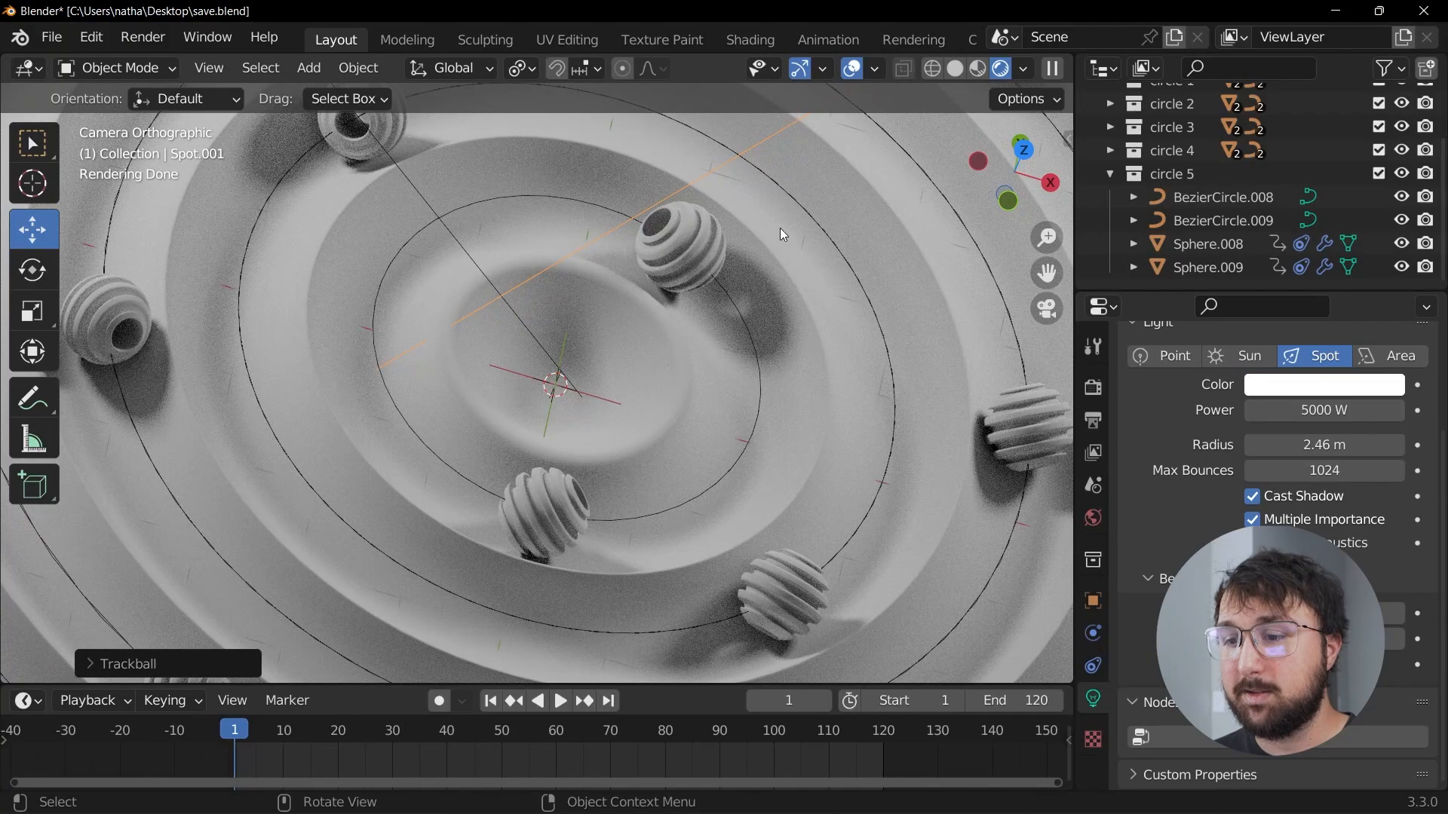
key("Home")
key("shift+alt+z")
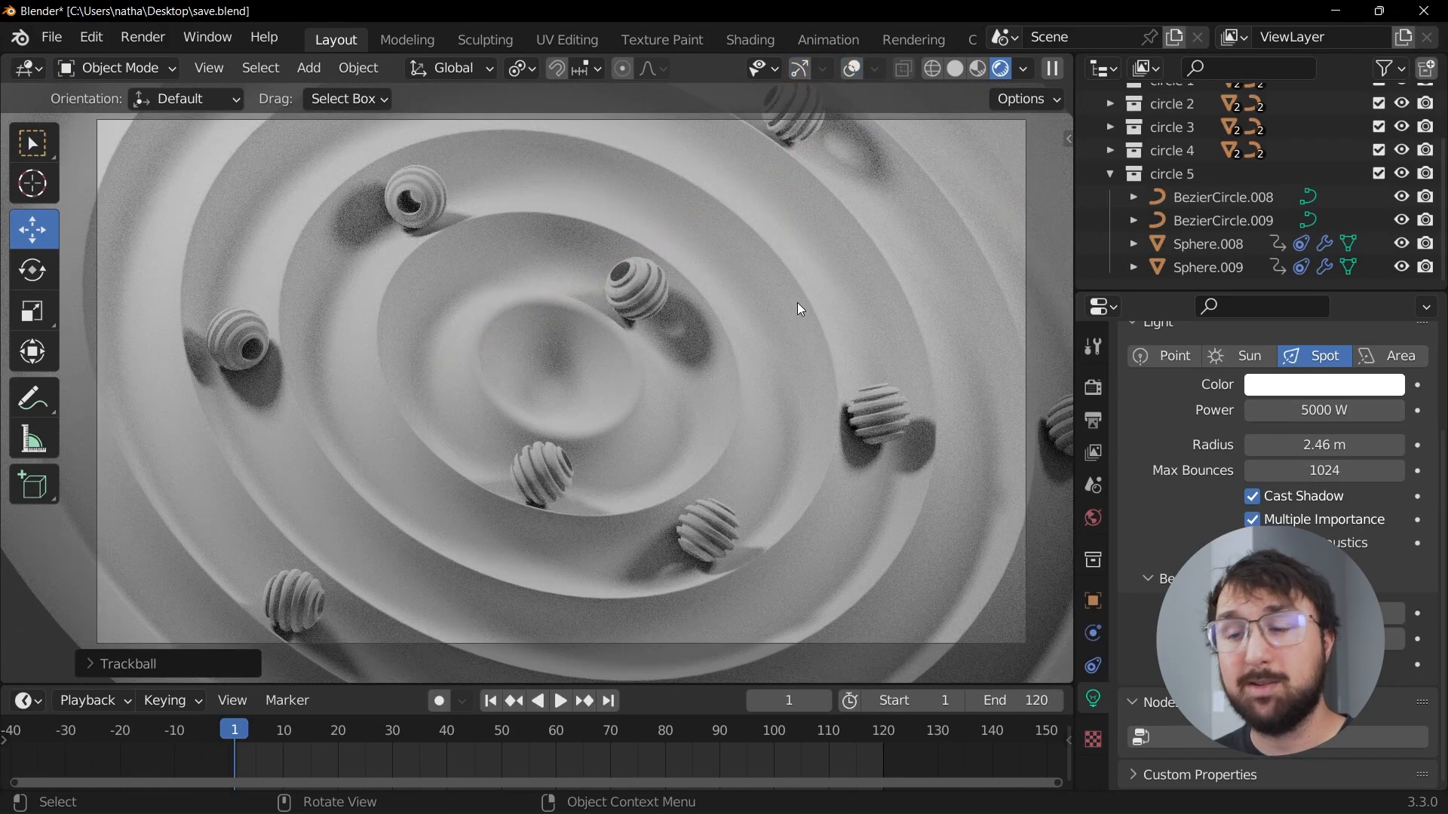
Step: Open the Realtime Materials library and choose its Basics category
key("n")
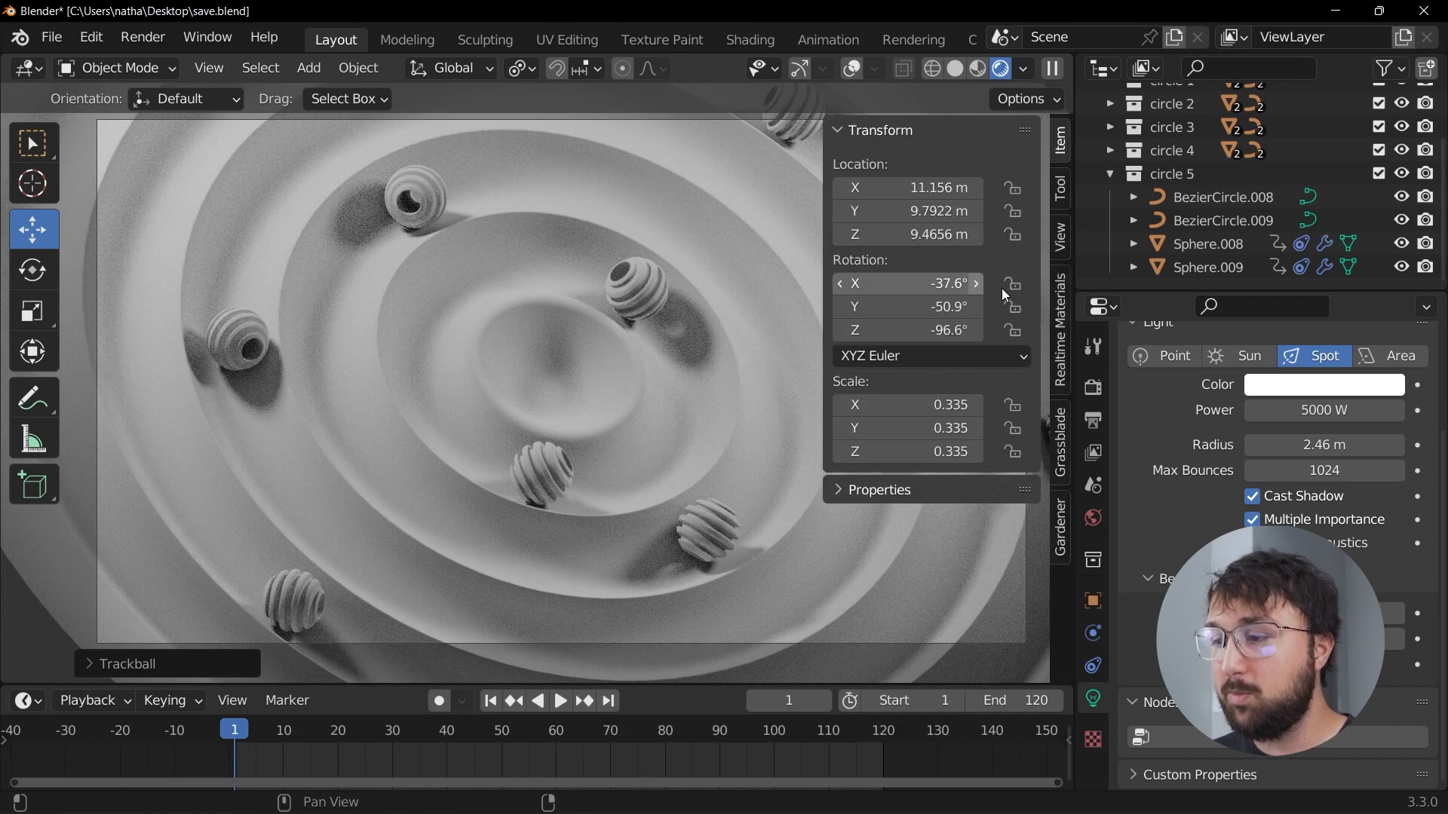
left_click(1059, 344)
left_click(911, 161)
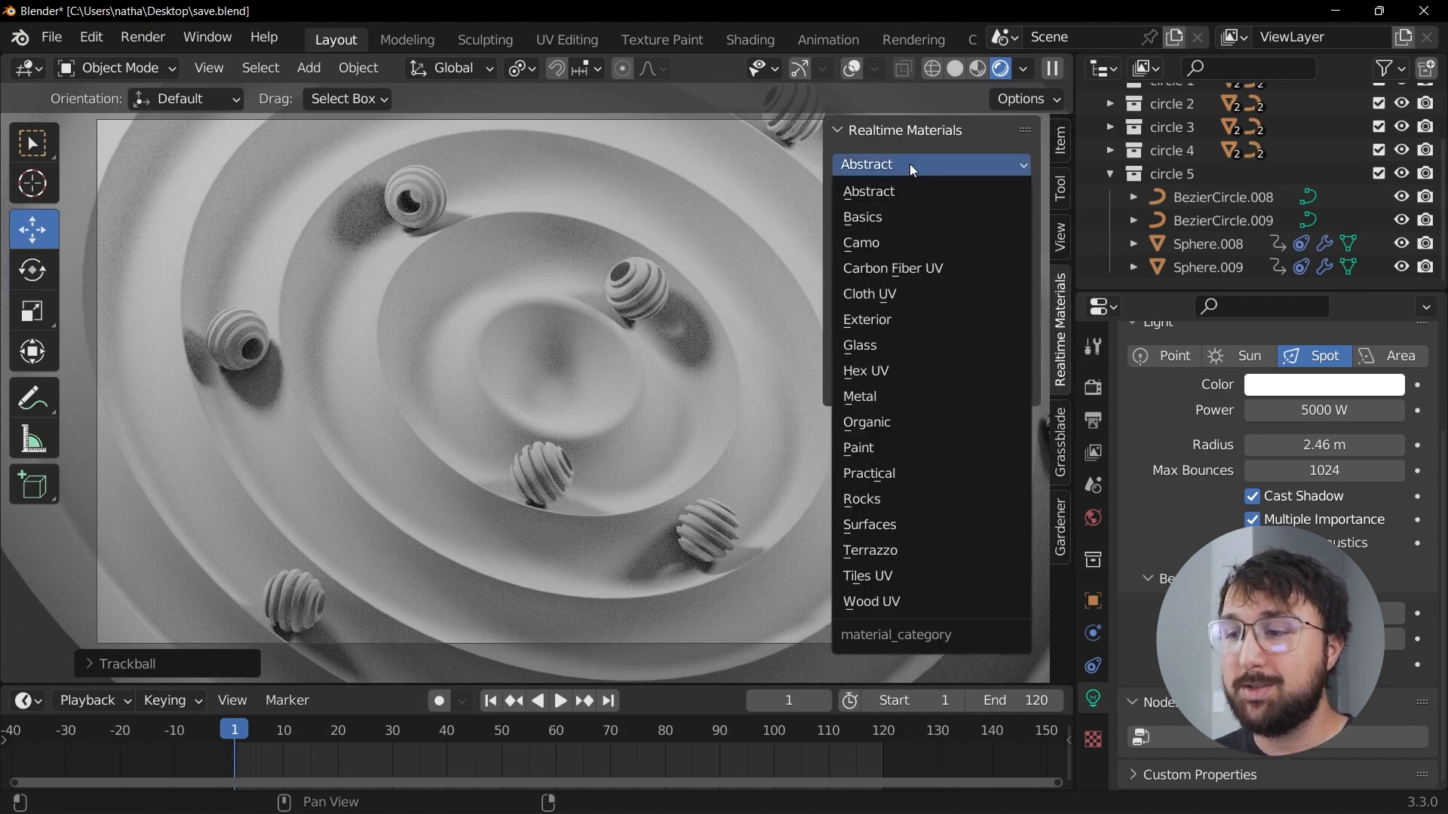
left_click(902, 211)
left_click(902, 215)
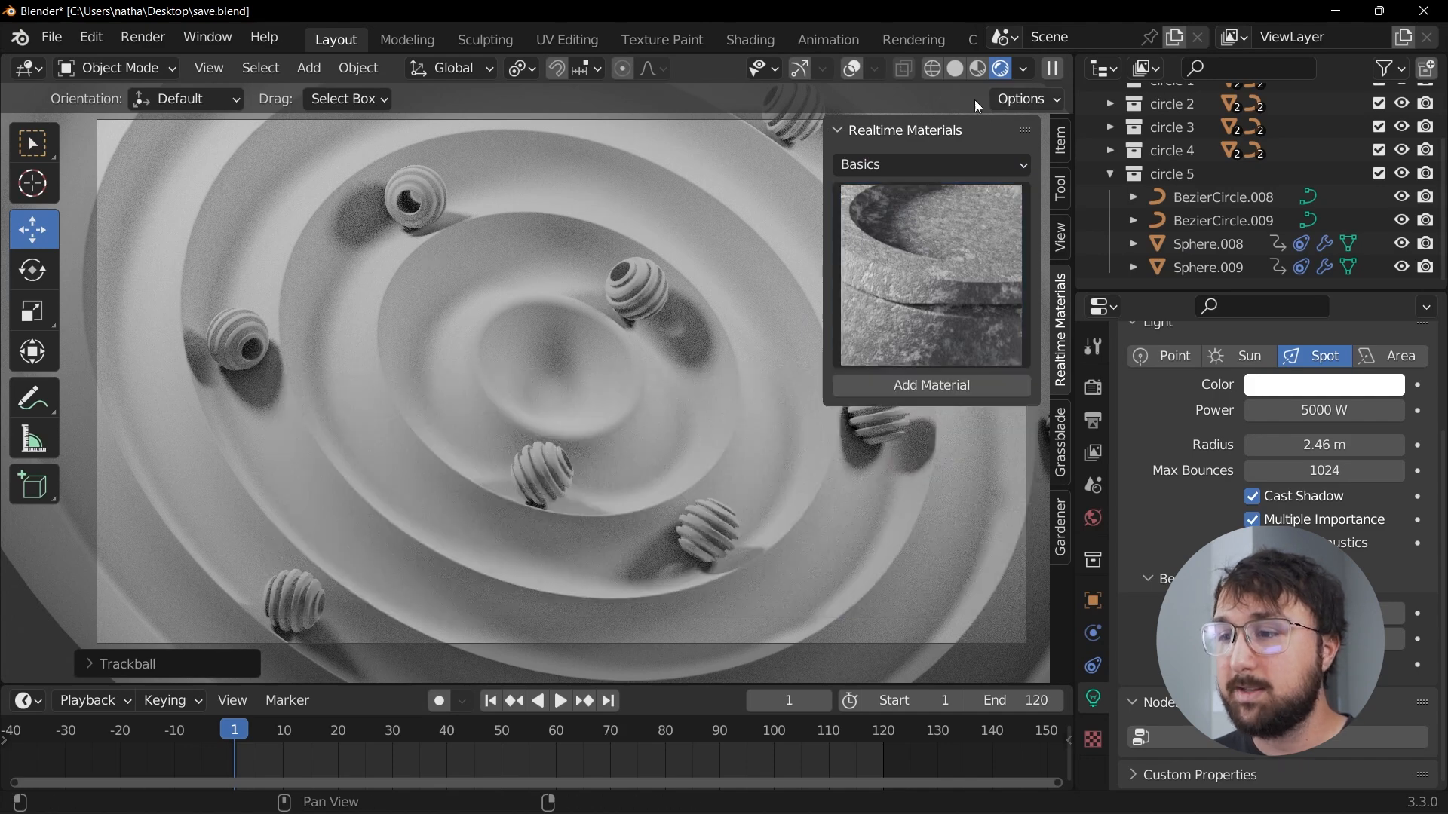
Step: Show the overlays again, select the rippled disc and add the Basic Plastic material to it
left_click(852, 68)
left_click(888, 164)
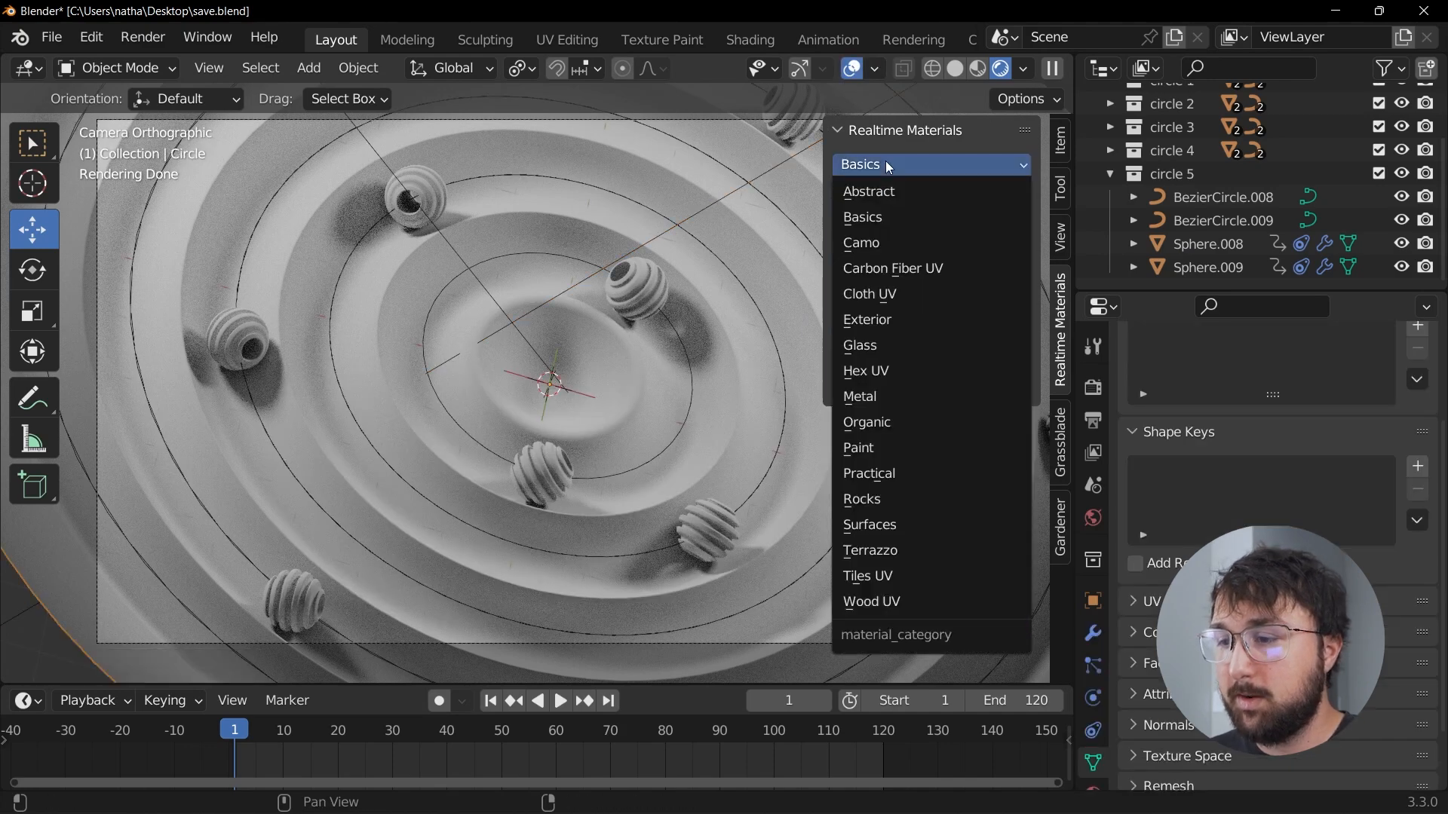
left_click(875, 220)
left_click(904, 301)
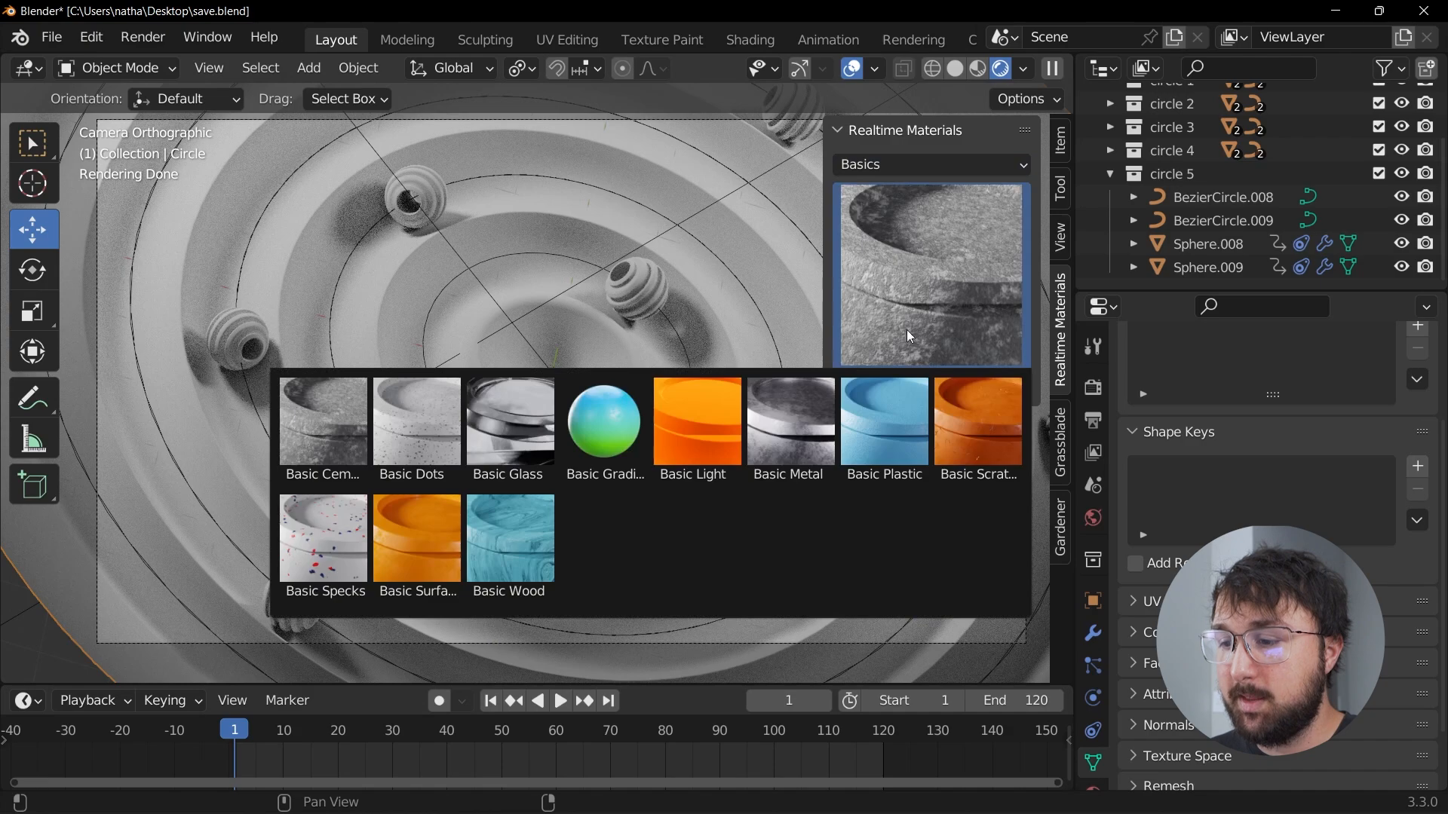
left_click(864, 453)
left_click(952, 386)
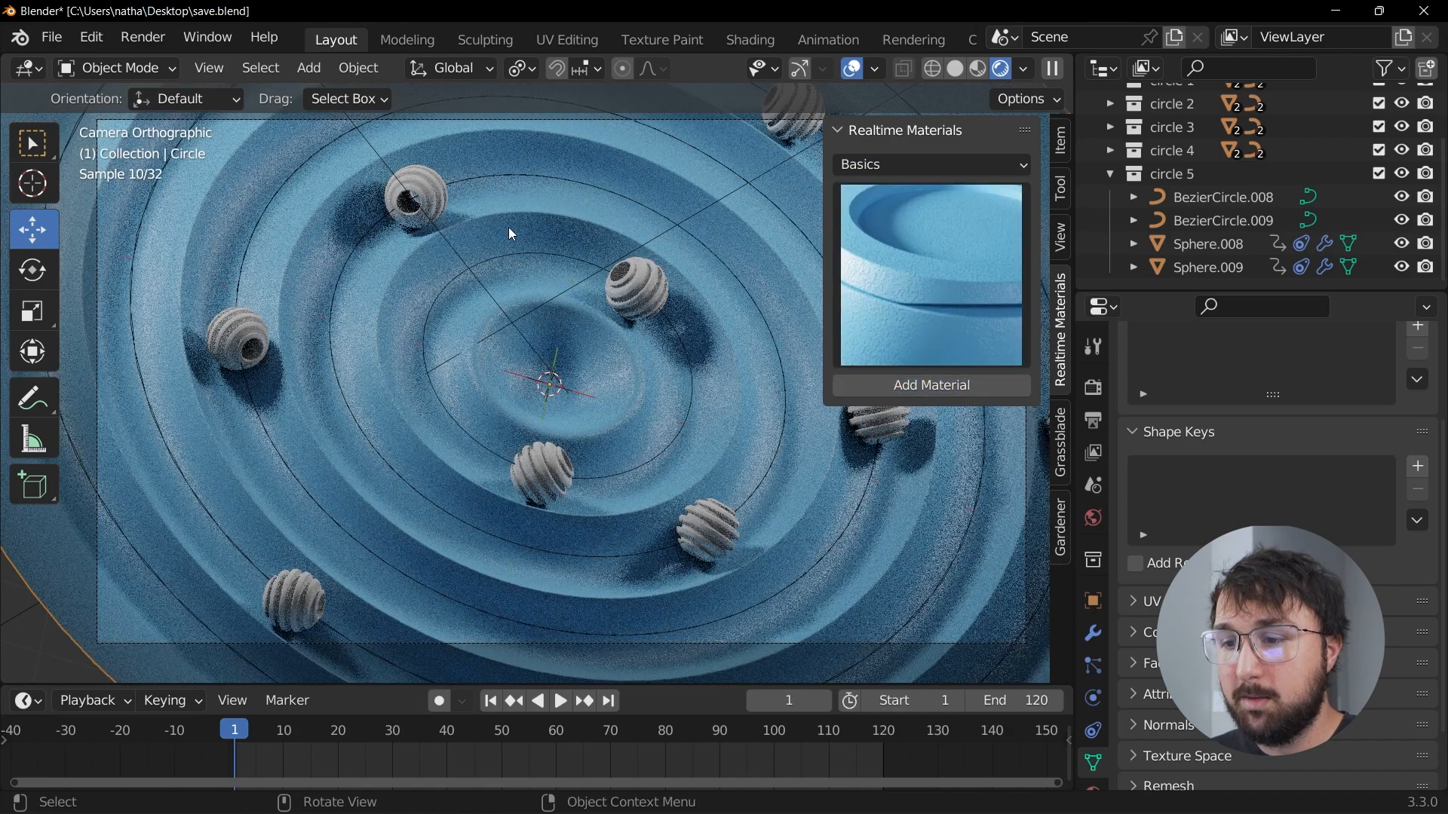
Step: Set the disc material's base color to a deeper blue (H 0.620, S 0.917, V 0.806) and its bump scale to 100
scroll(705, 451, "up", 5)
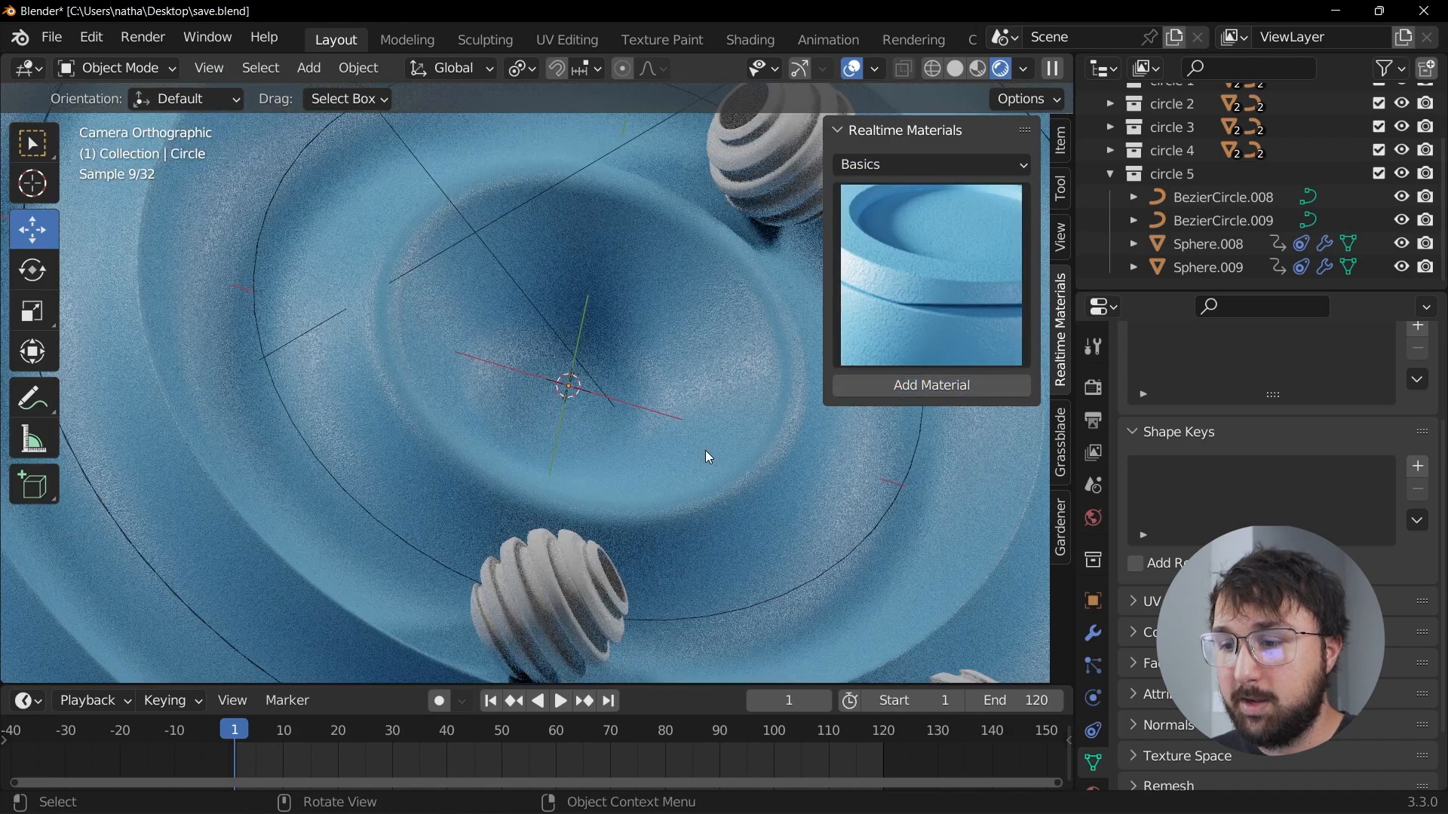
scroll(1096, 733, "down", 2)
left_click(1095, 725)
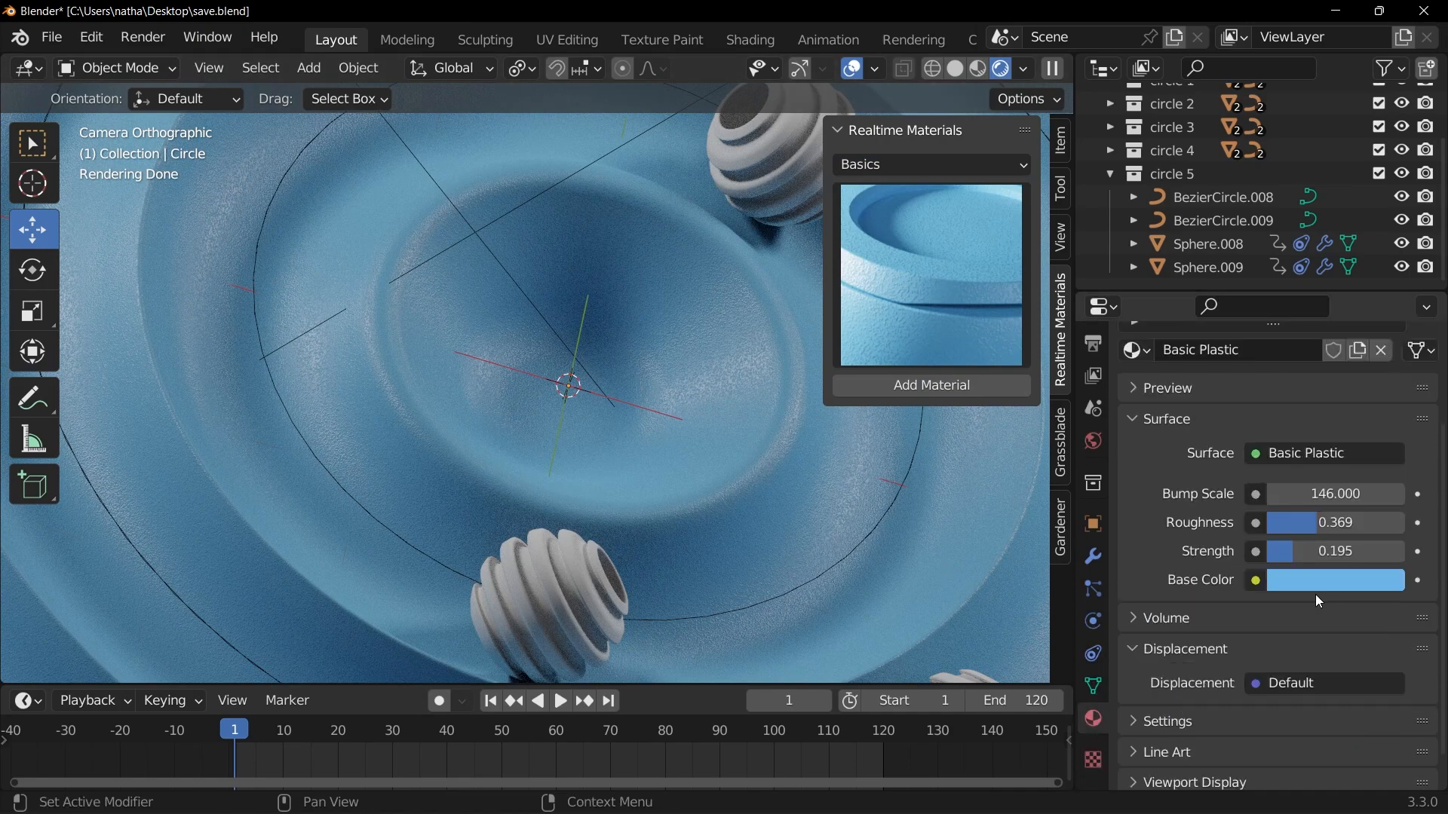
left_click(1327, 581)
left_click(1322, 286)
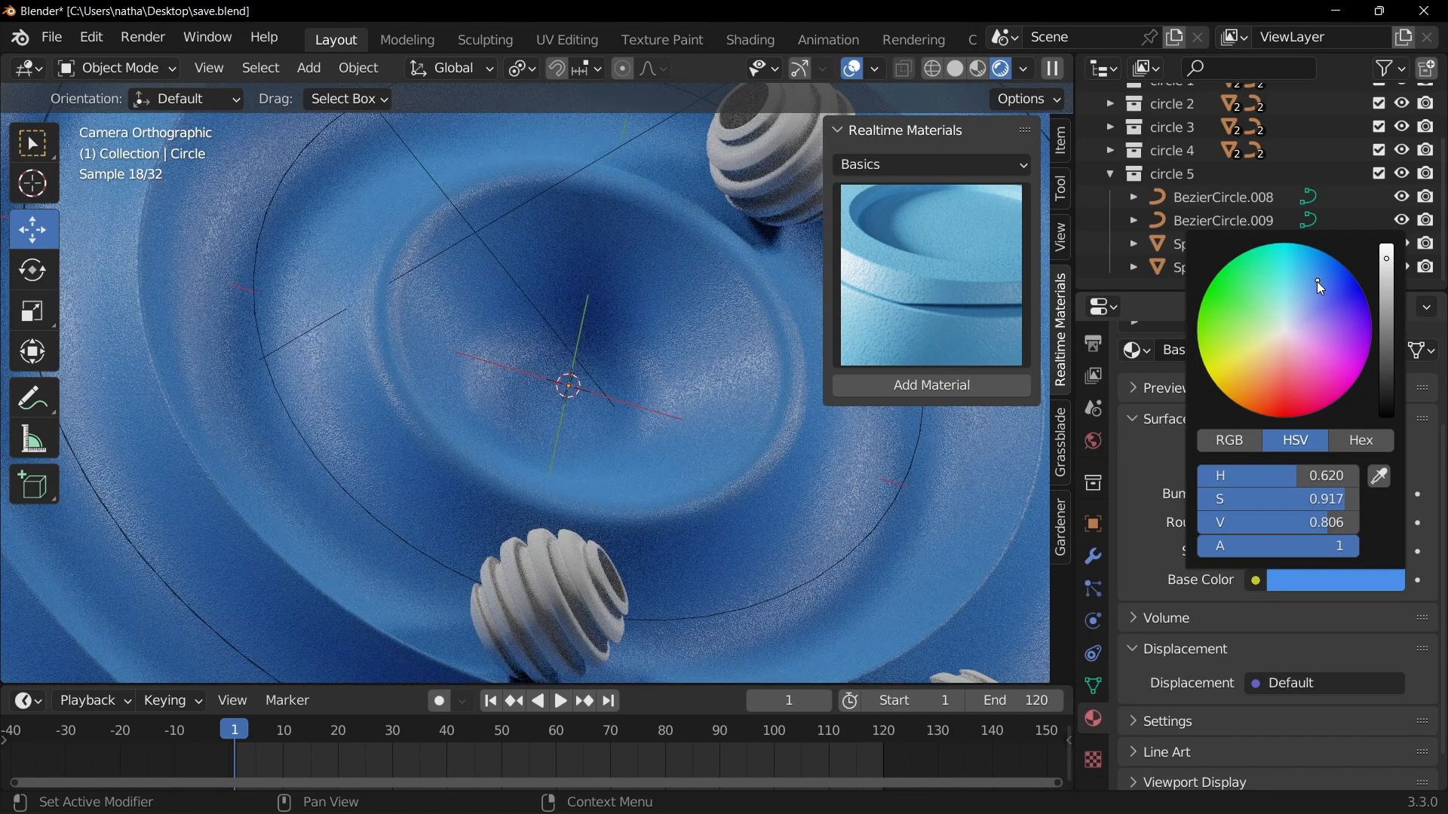
scroll(236, 345, "up", 4)
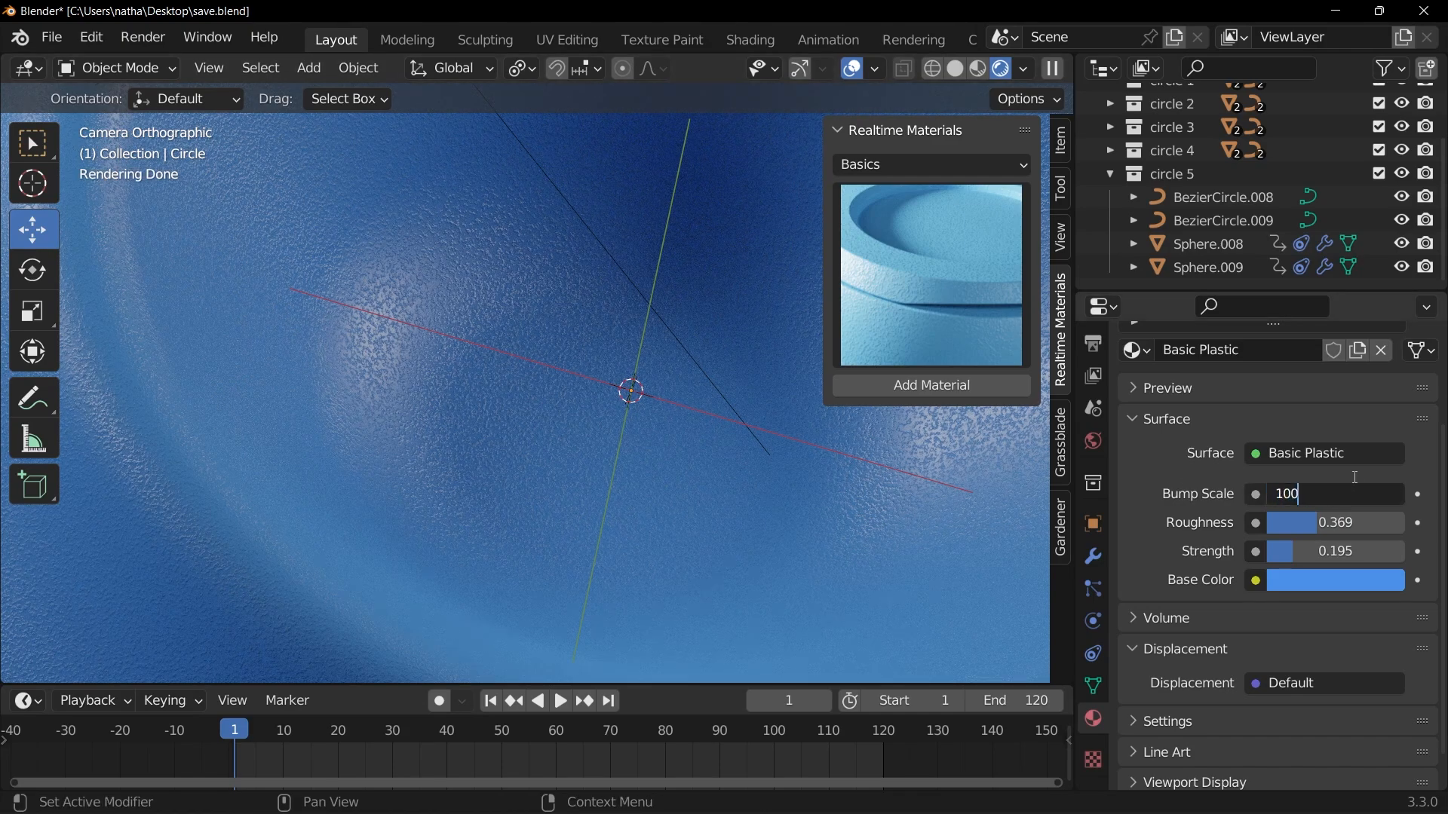
key("Return")
scroll(490, 423, "down", 4)
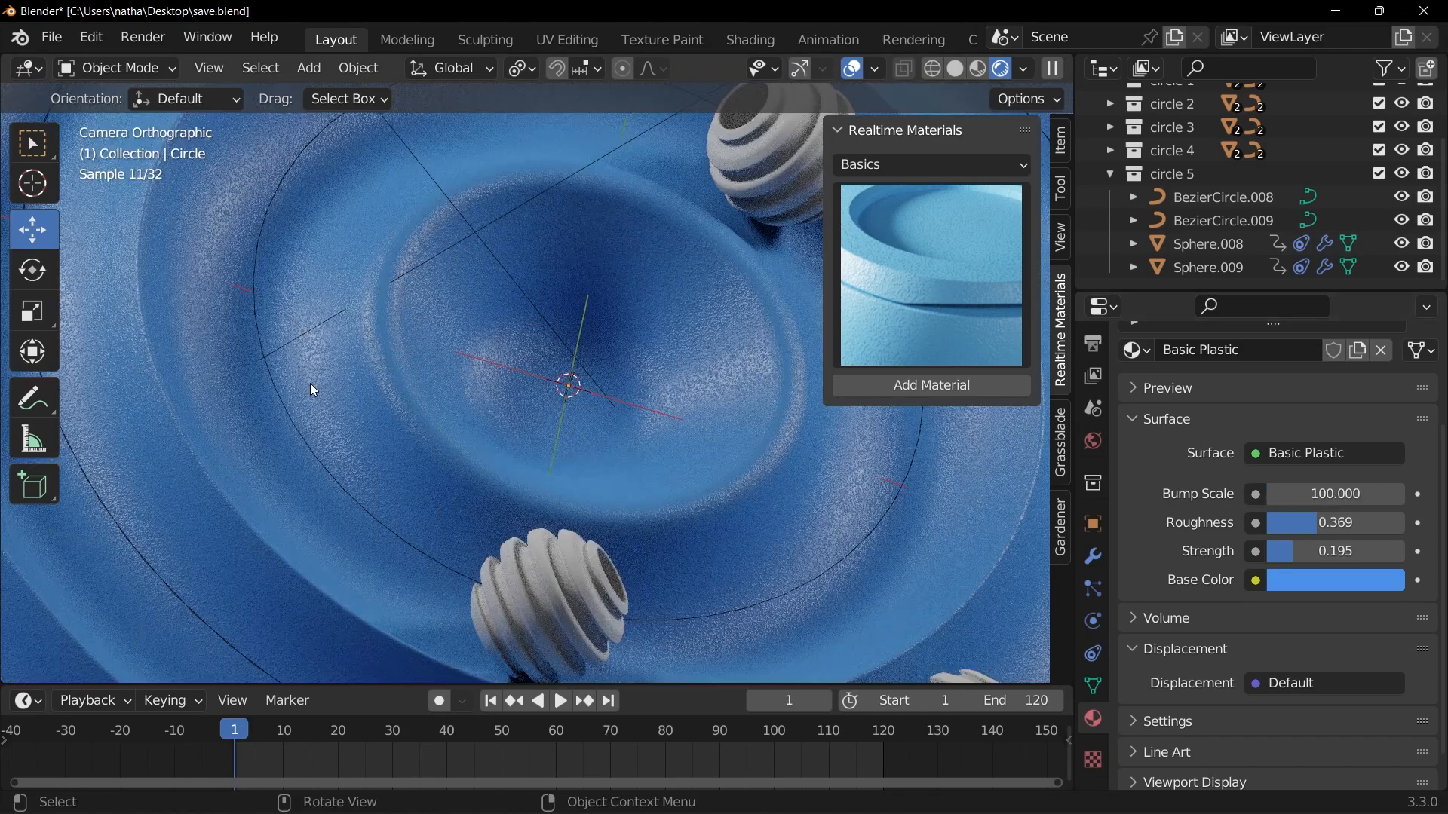
Step: Select the grooved sphere on the innermost ring and add the Basic Scratches material to it
scroll(347, 368, "down", 3)
left_click(676, 255)
scroll(588, 350, "up", 2)
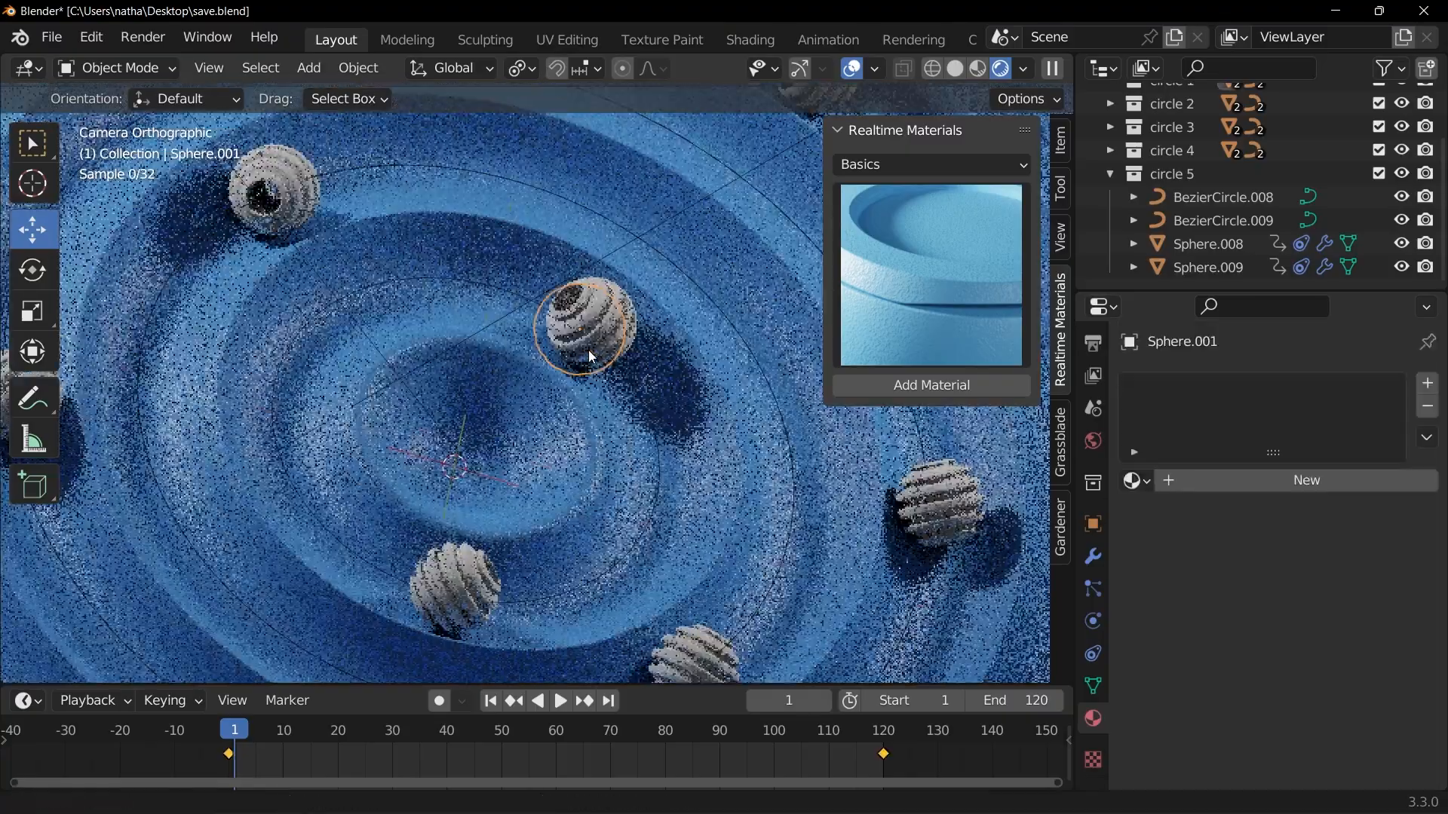
left_click(904, 219)
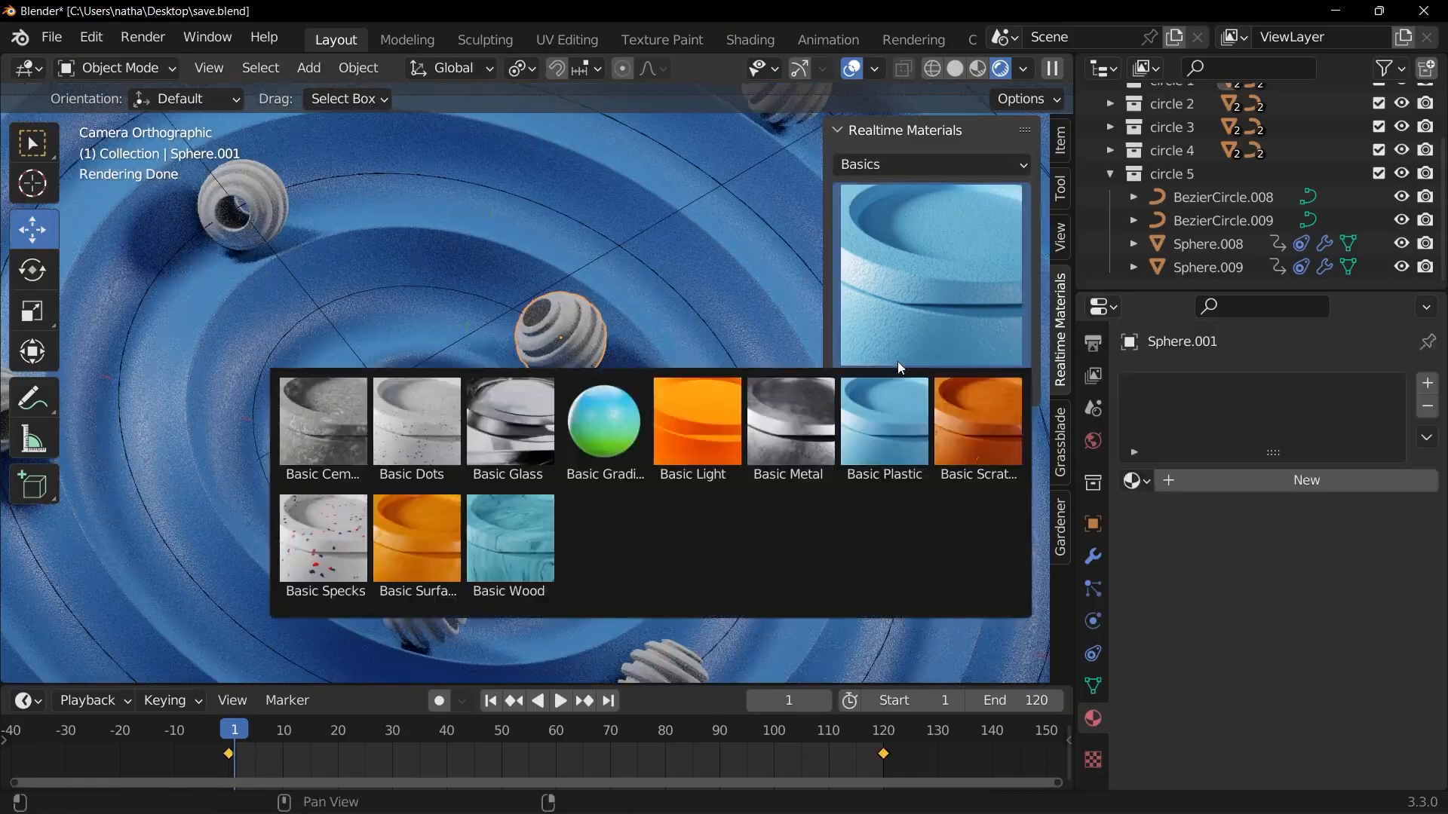
left_click(1010, 461)
scroll(705, 400, "up", 3)
left_click(1000, 389)
Step: Set the sphere's Basic Scratches second color to a yellow-orange and its rough scale to 2
scroll(636, 370, "up", 3)
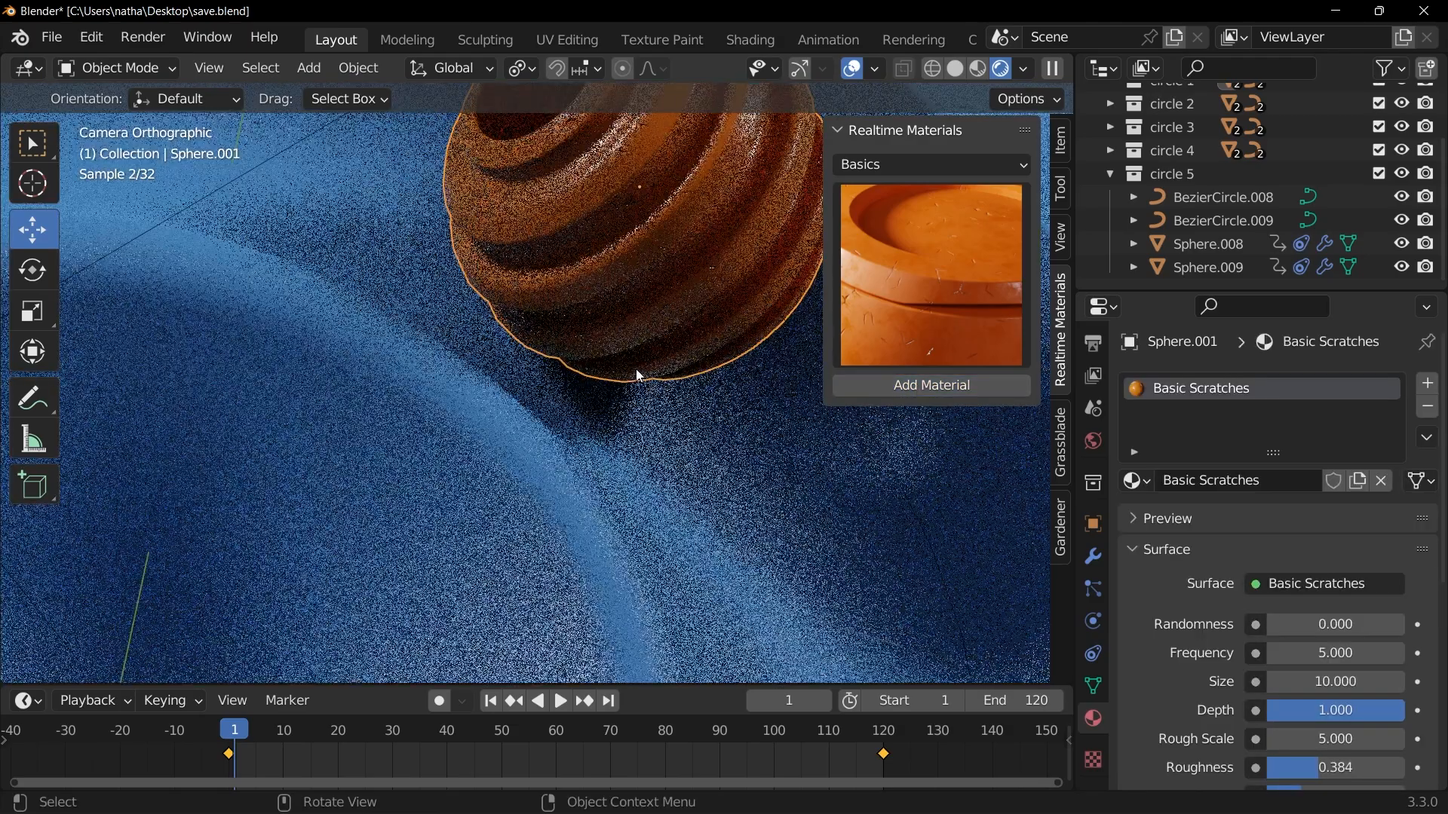
middle_click_drag(664, 289, 619, 416, "shift")
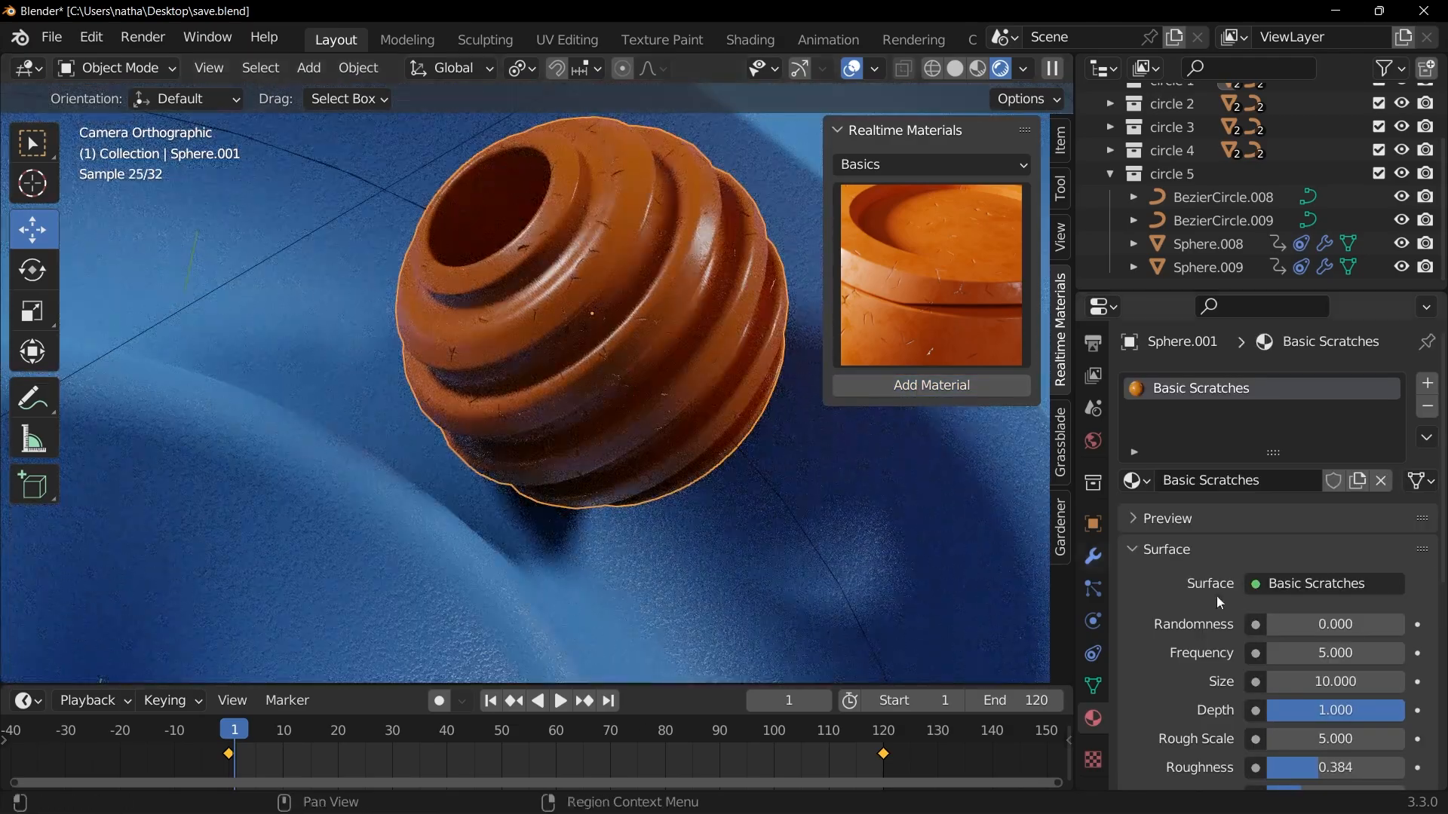
scroll(1284, 663, "down", 5)
left_click(1315, 758)
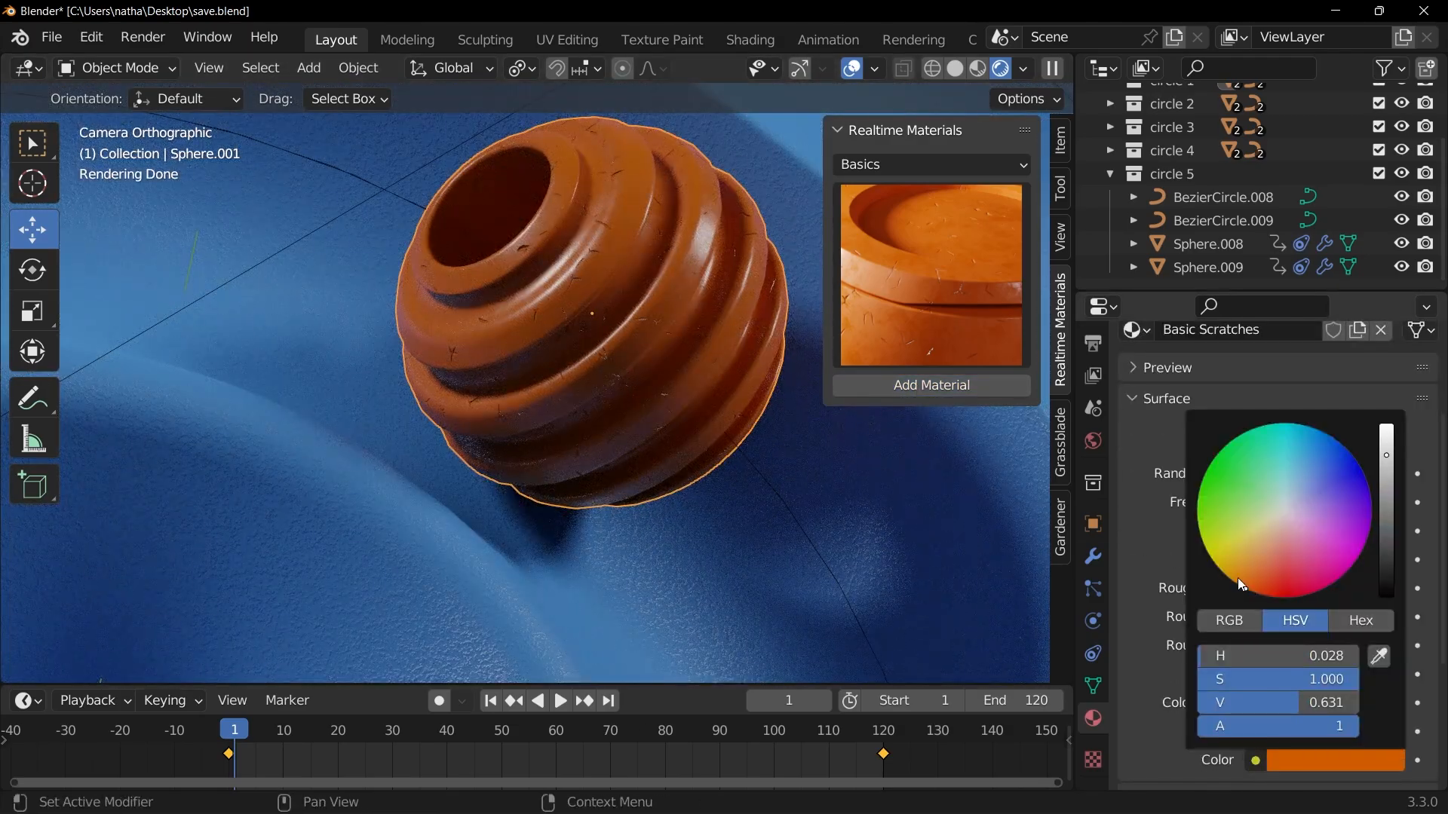
left_click(1243, 582)
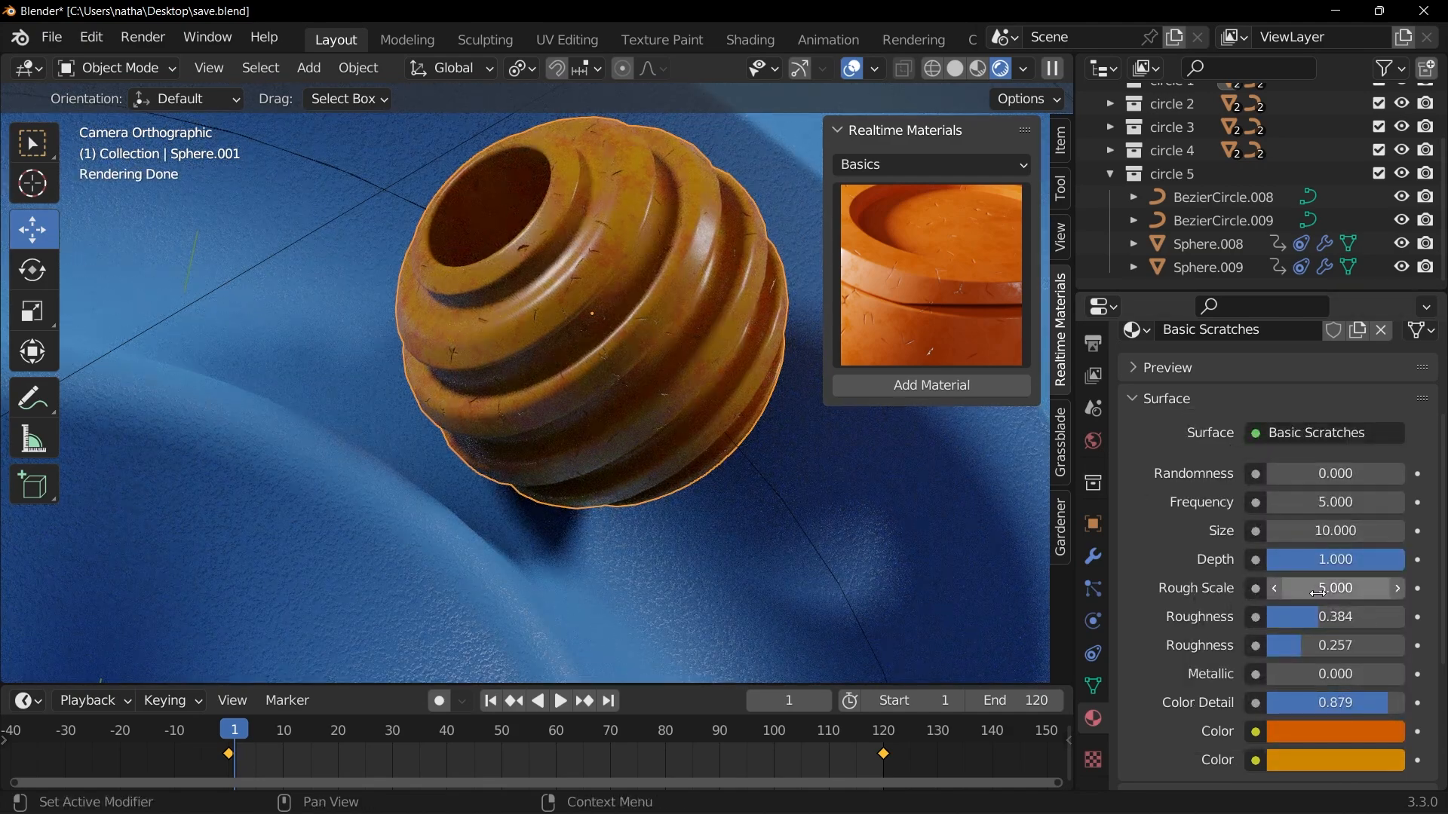
type("2")
key("Return")
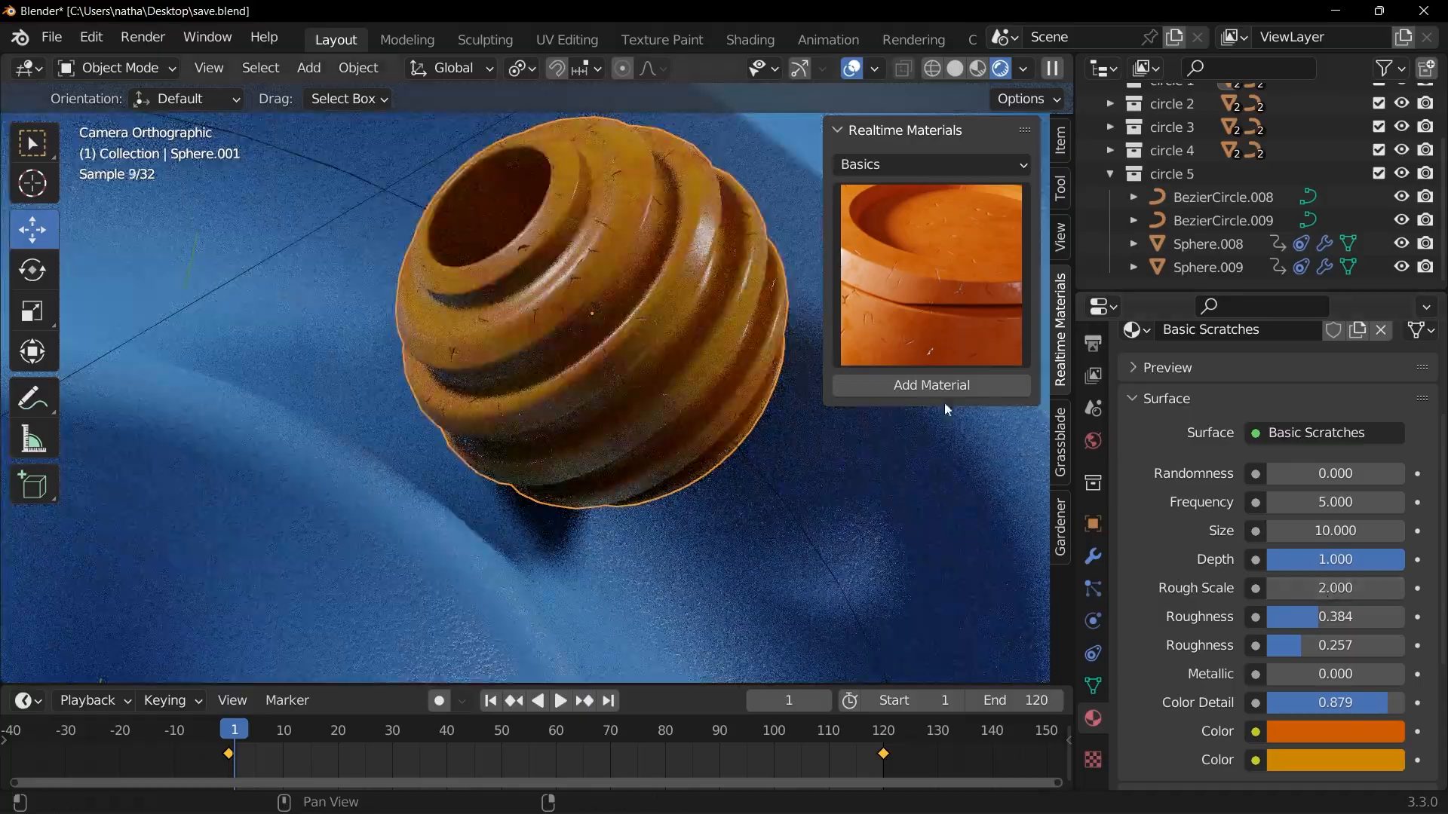
Step: Link the orange sphere's Basic Scratches material to the nine other grooved spheres
scroll(613, 326, "down", 12)
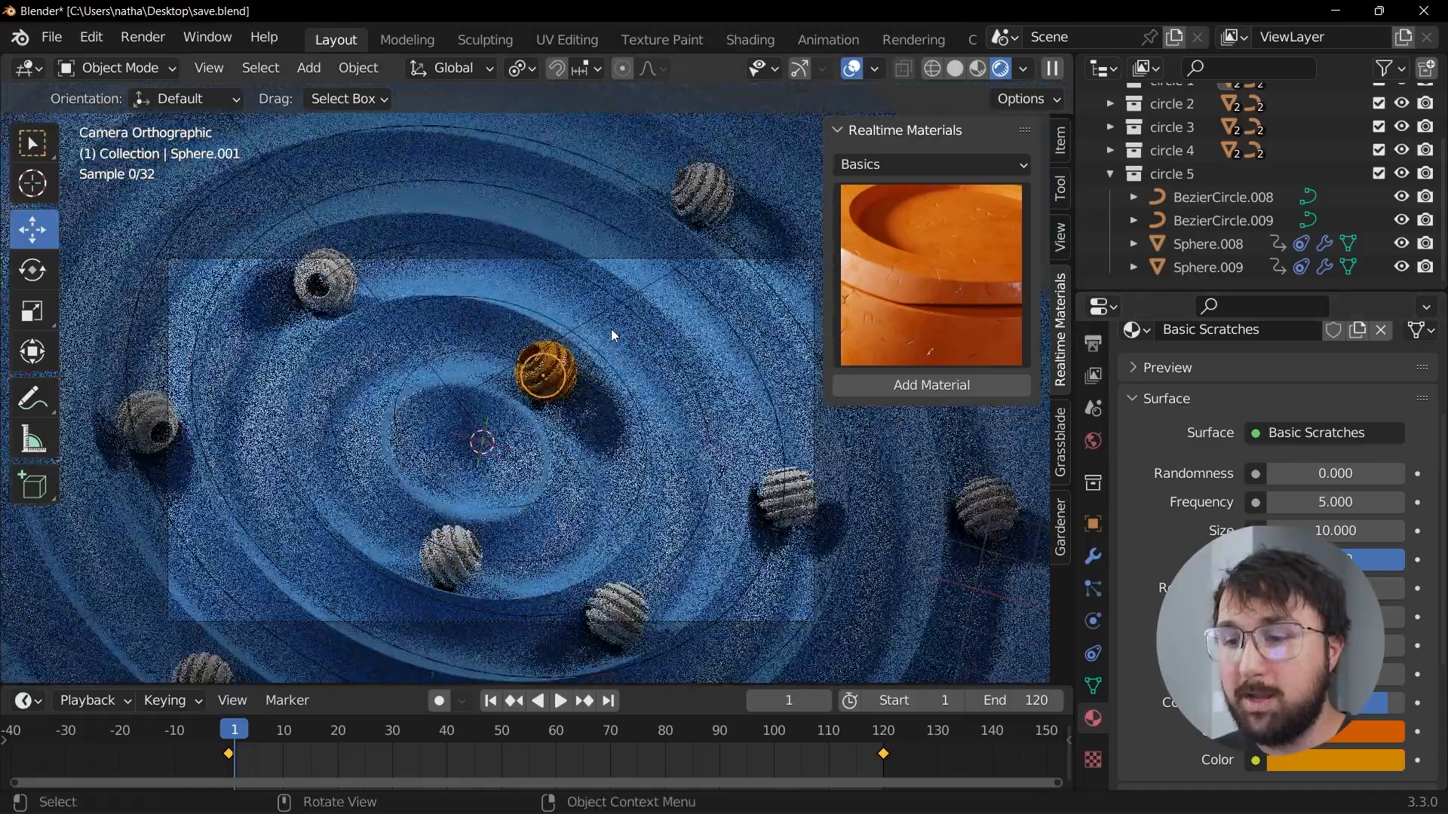
middle_click_drag(611, 329, 632, 273)
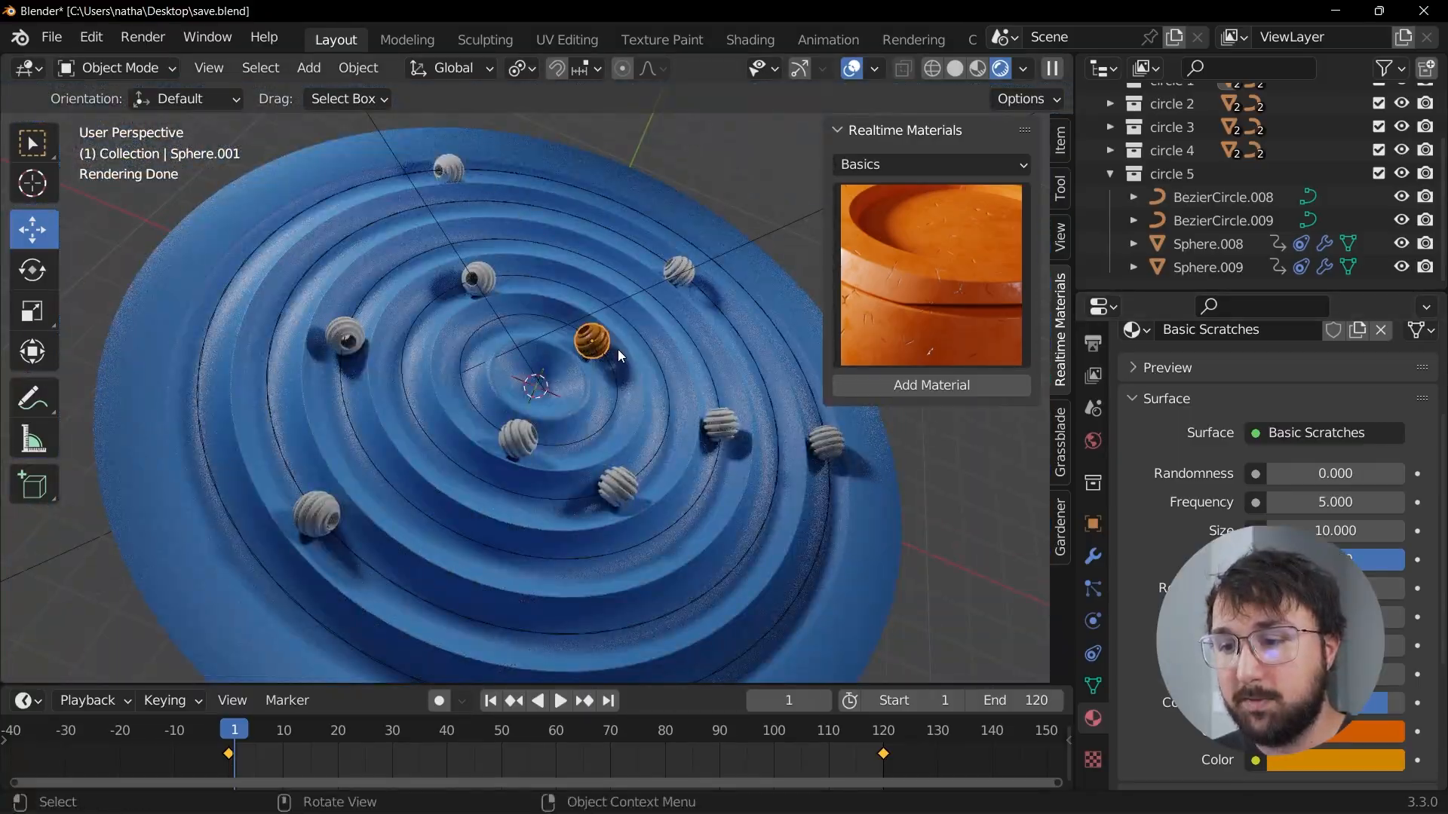
middle_click_drag(713, 178, 680, 260)
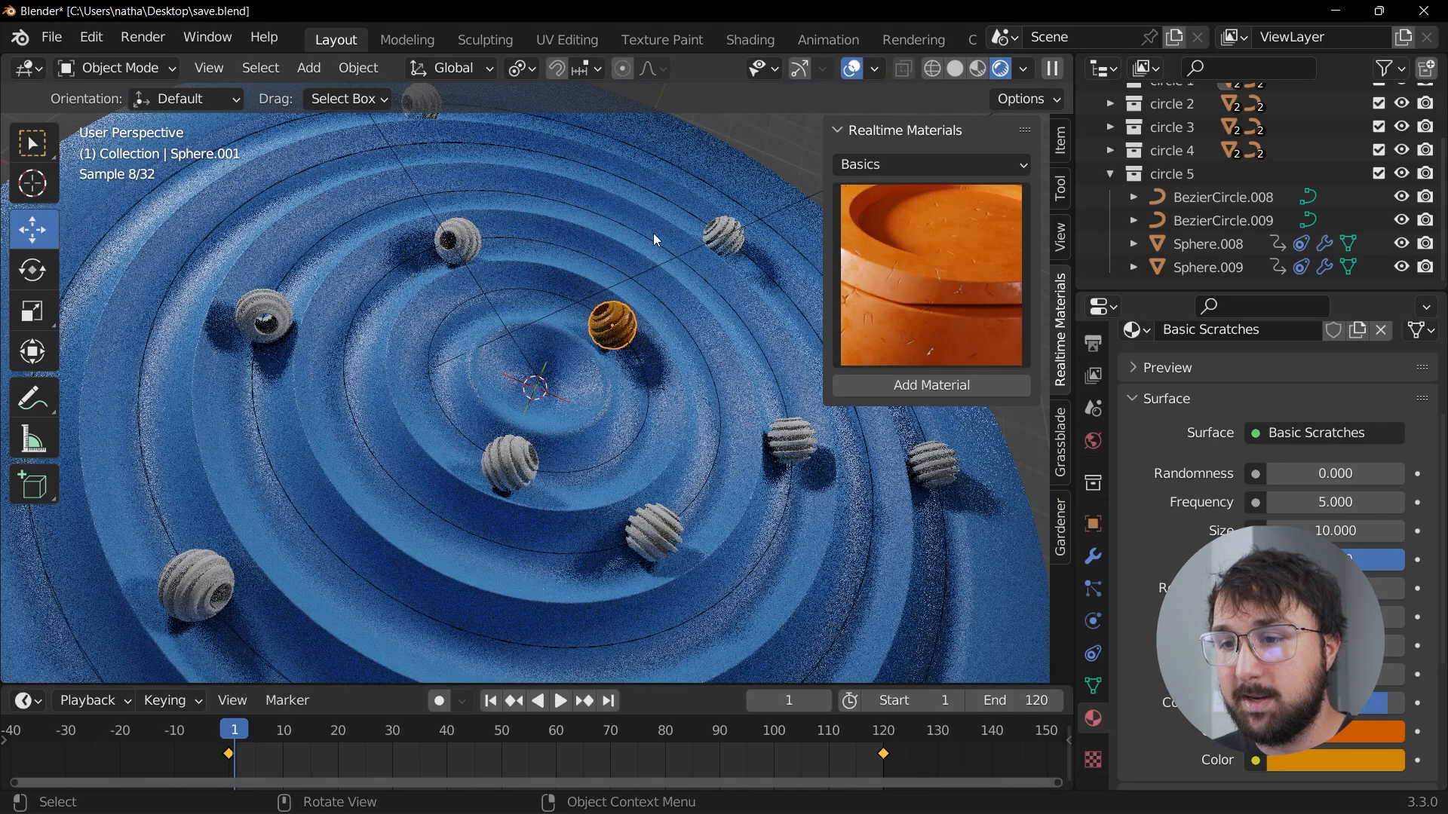
middle_click_drag(460, 143, 515, 166)
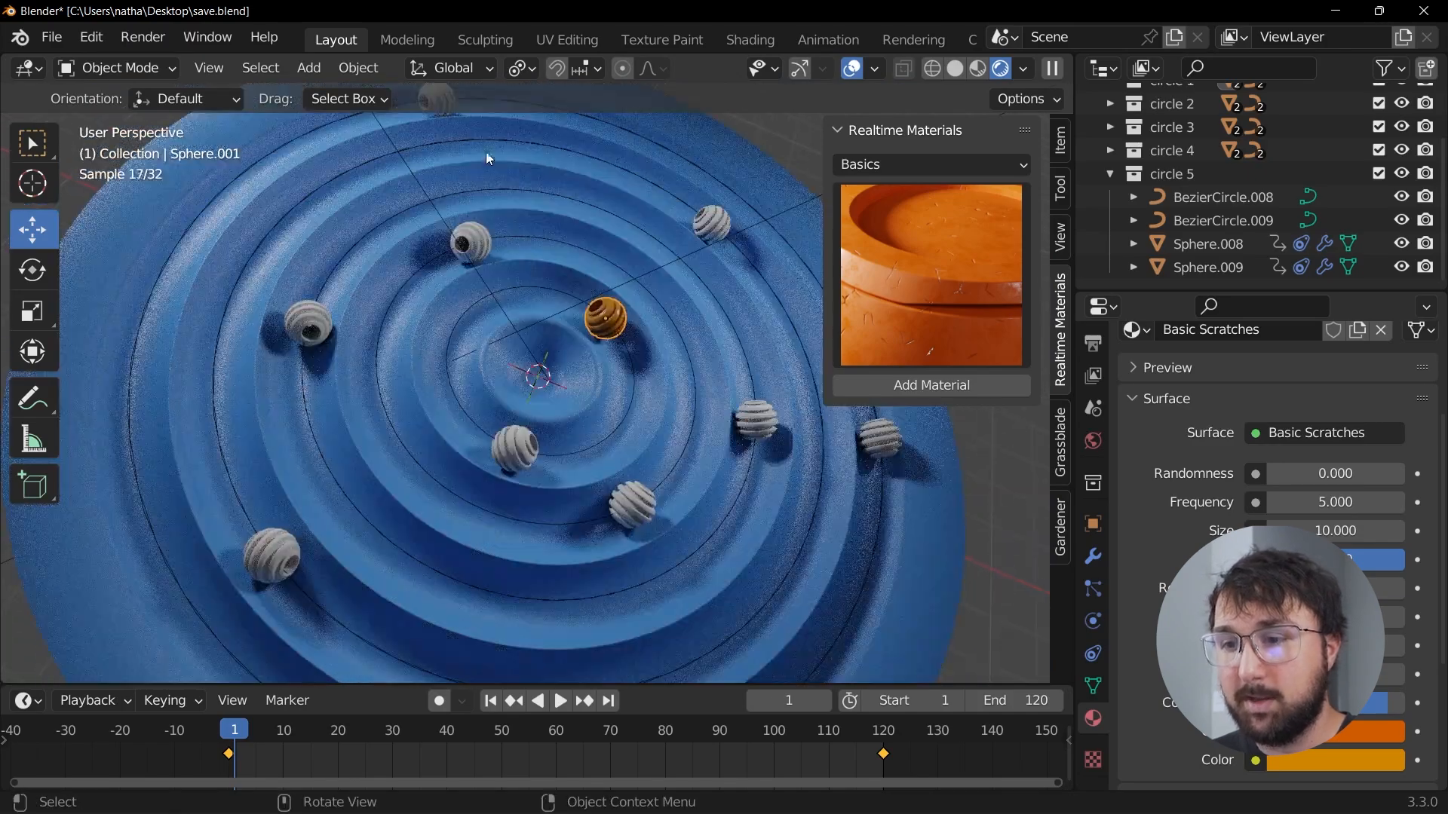
left_click(432, 102)
left_click(468, 232, "shift")
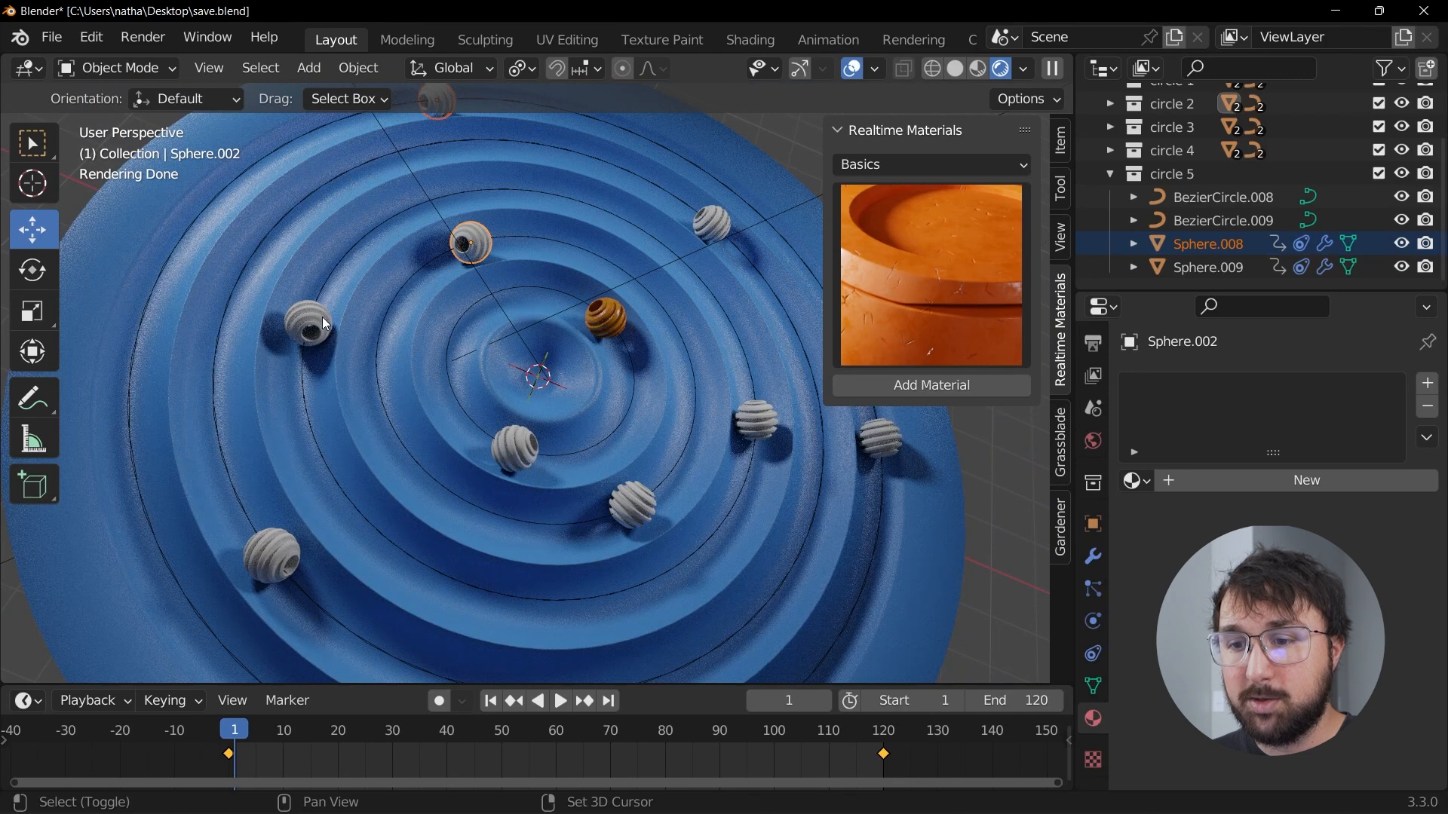
left_click(513, 456, "shift")
left_click(763, 428, "shift")
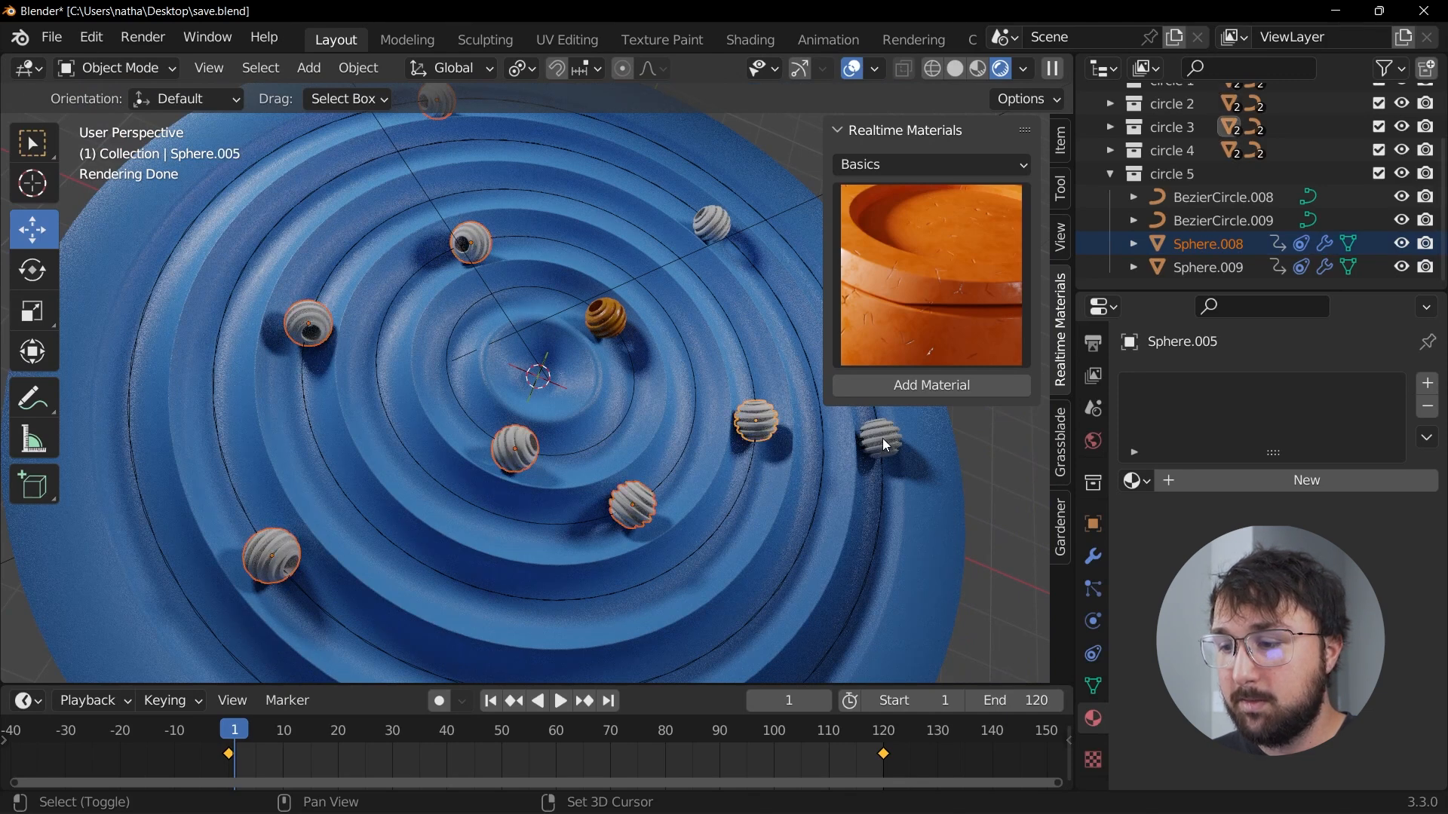
left_click(878, 437, "shift")
left_click(722, 225, "shift")
left_click(617, 321, "shift")
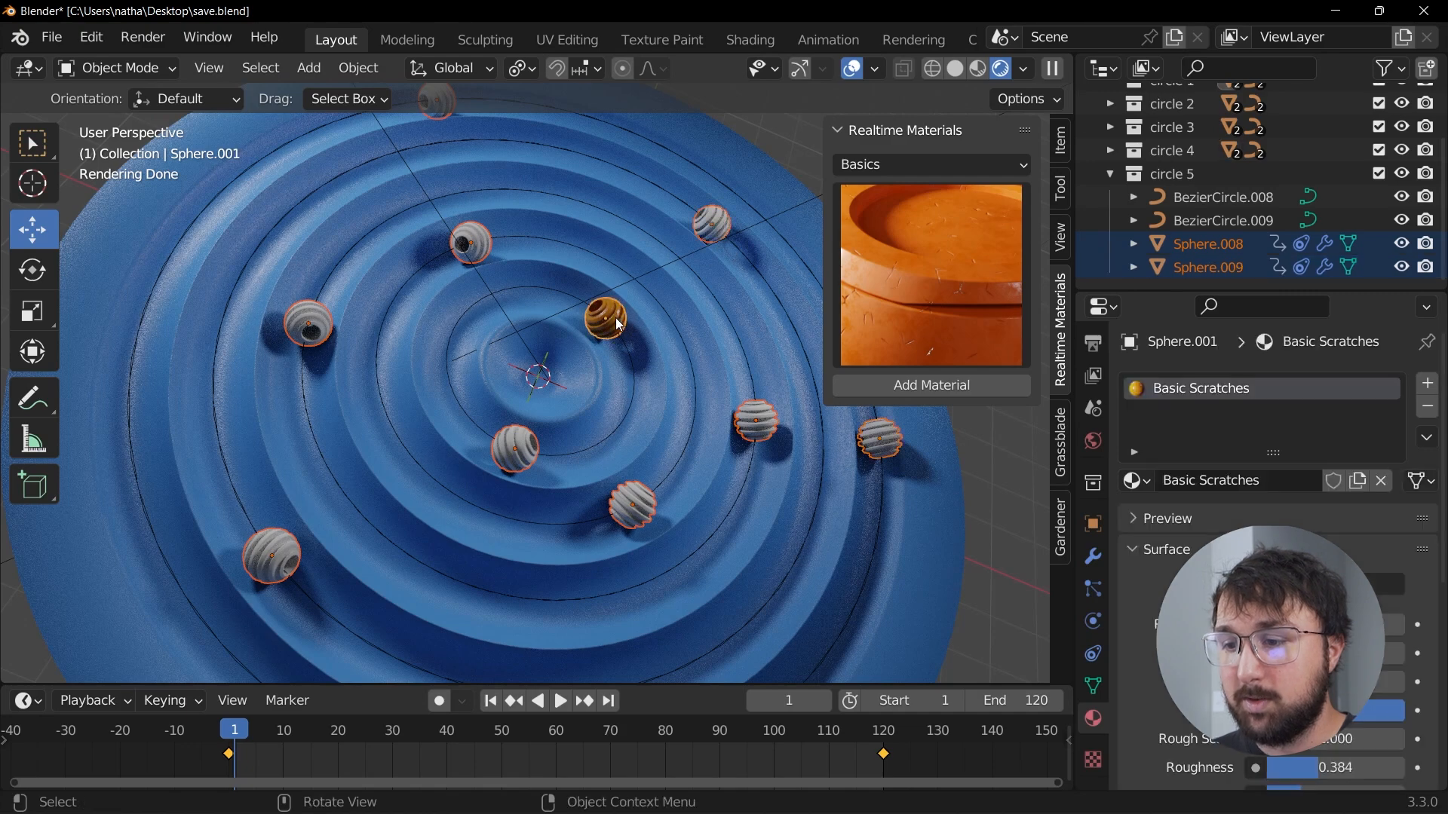
key("ctrl+l")
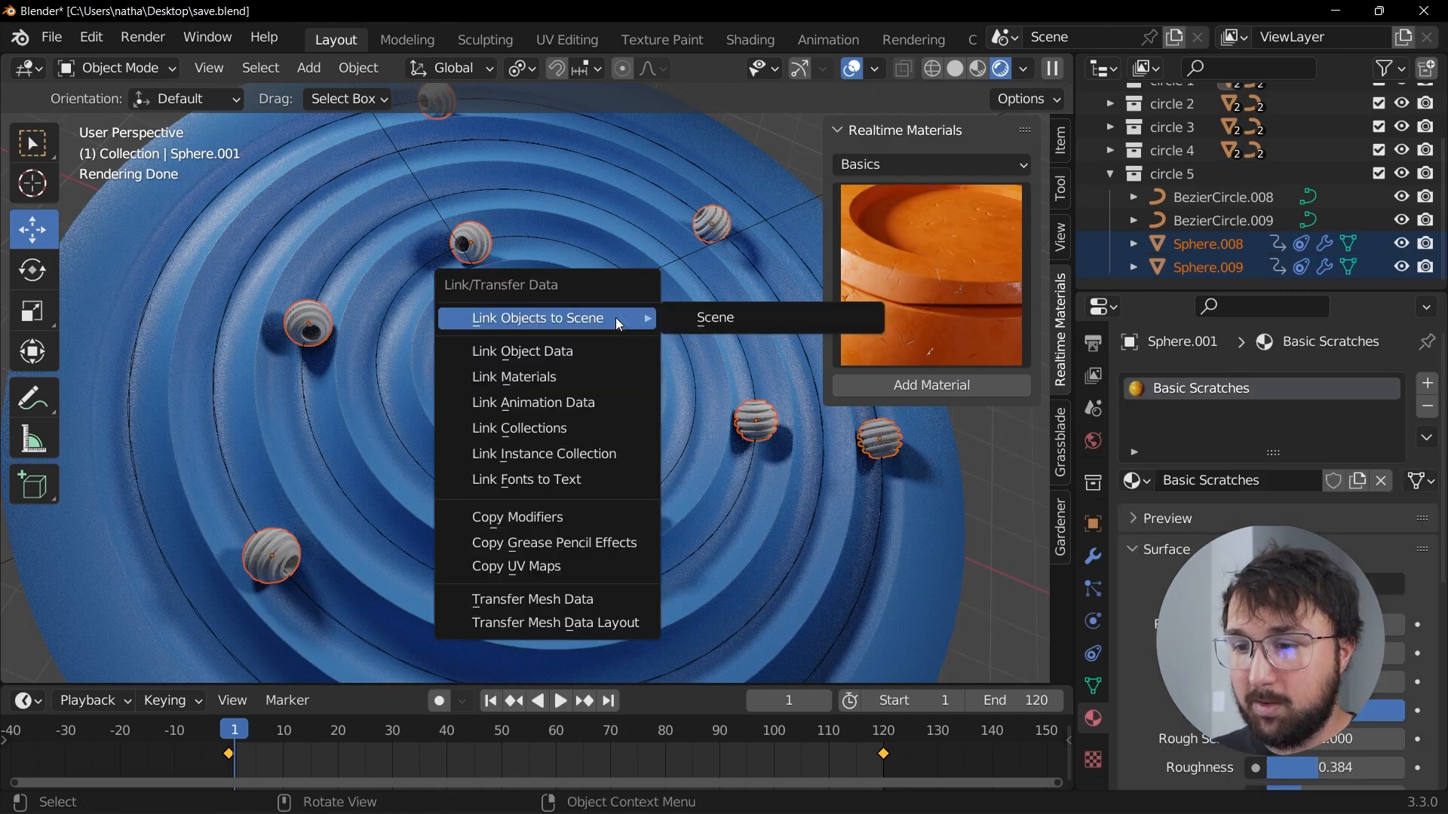
left_click(578, 377)
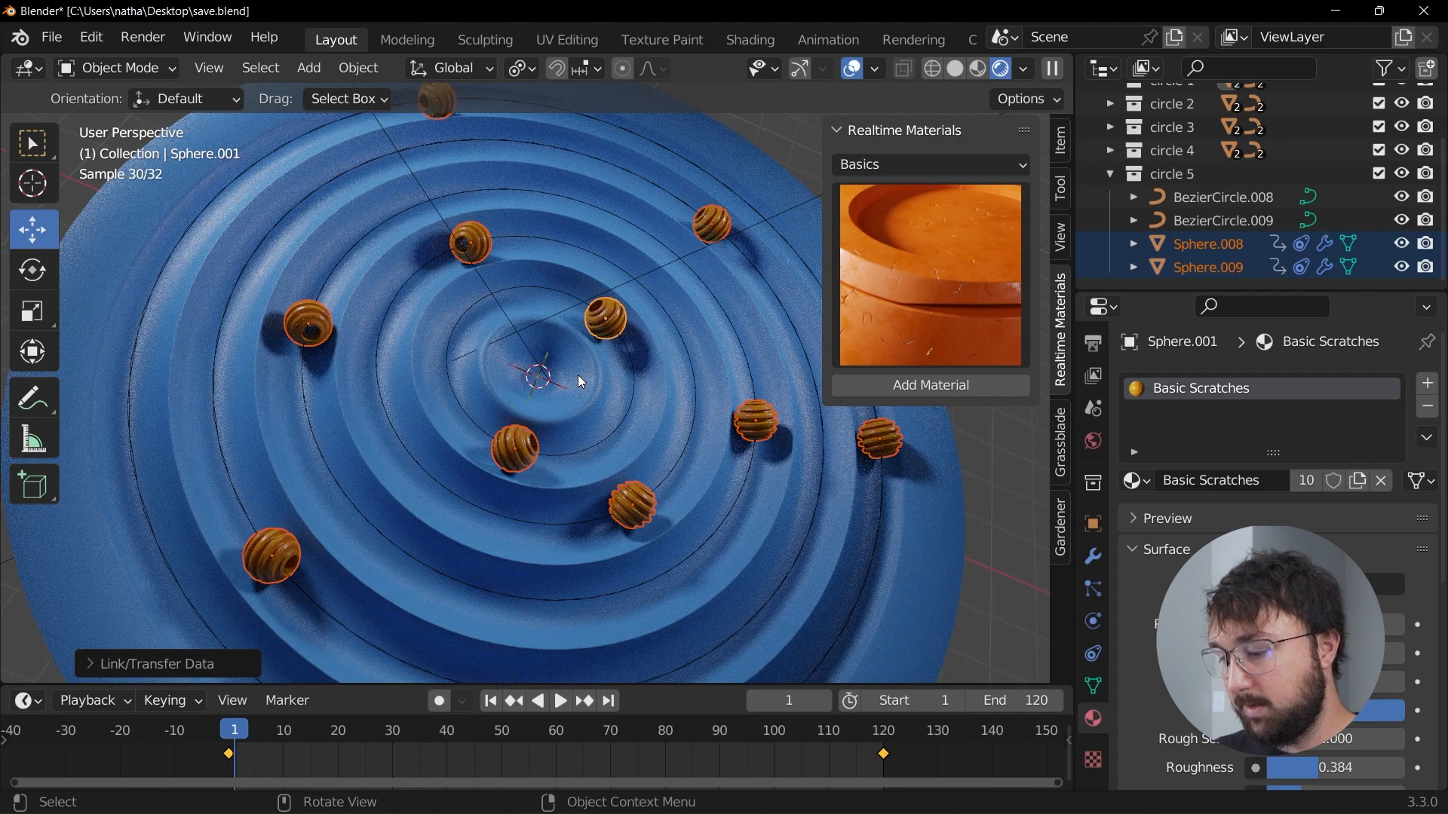
Step: View the scene through the camera with overlays off and hide the sidebar
key("KP_0")
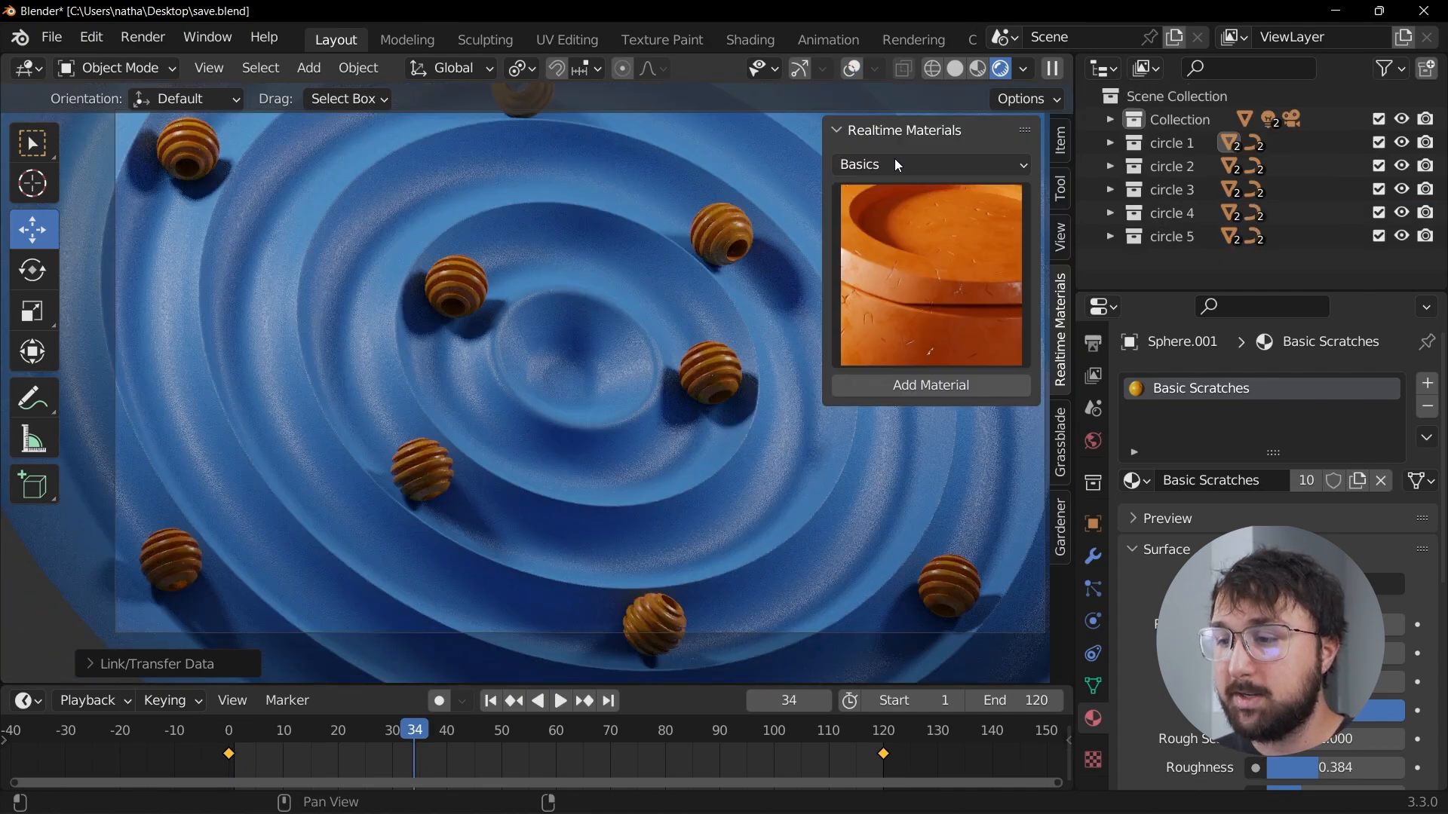
left_click(894, 162)
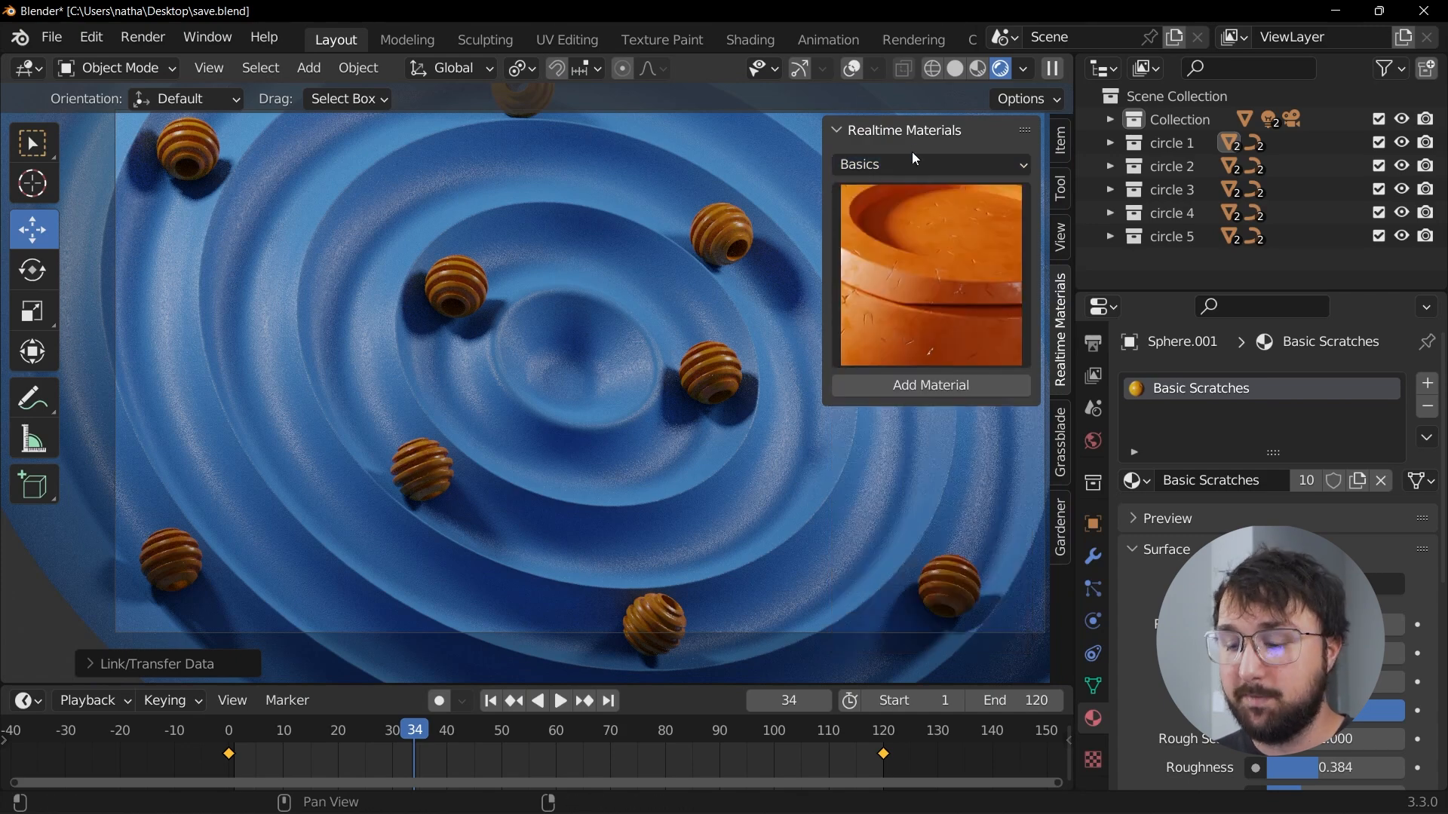
key("n")
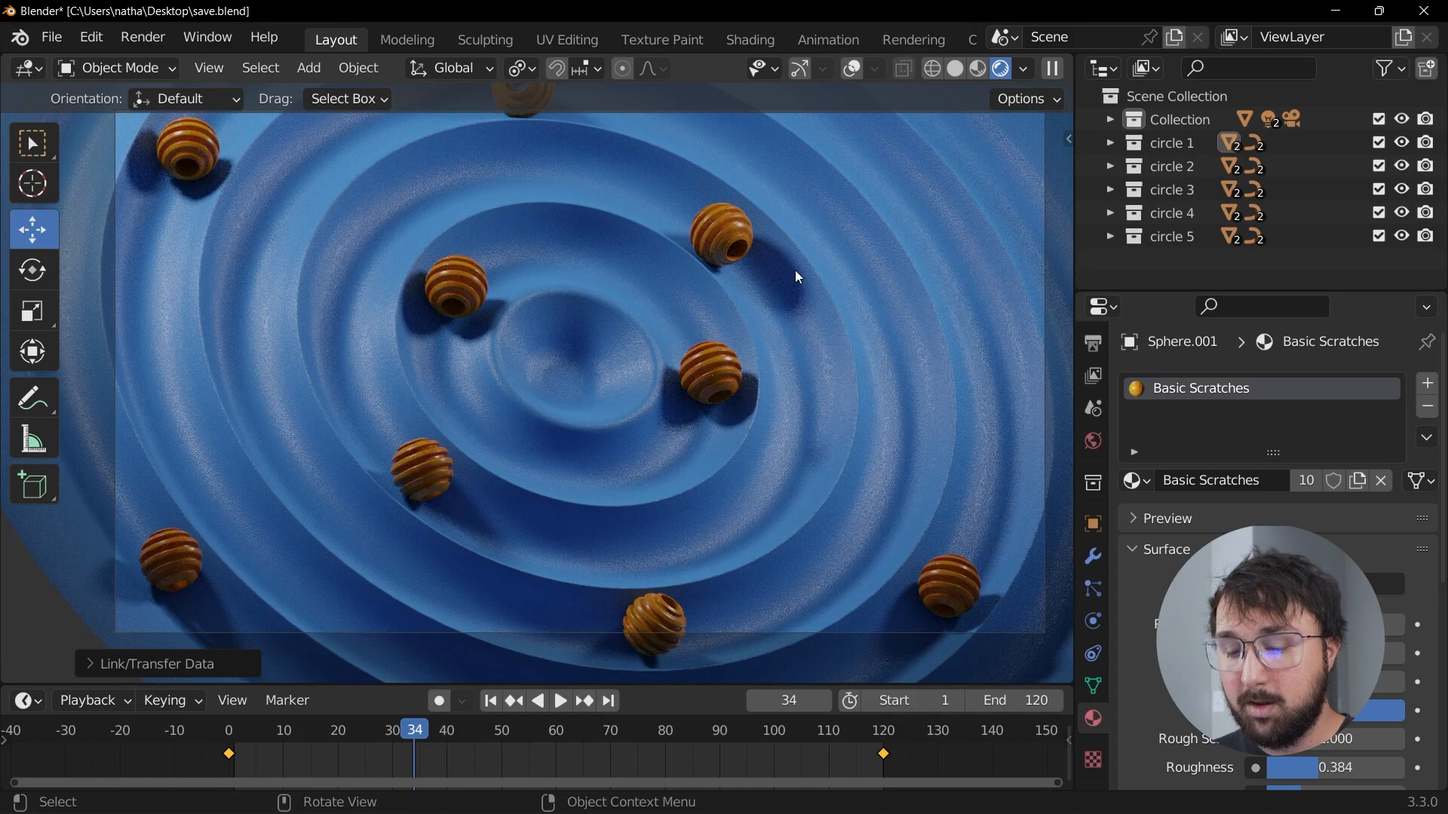
Step: Undo the library material changes back to the unmaterialed disc and spheres
key("ctrl+z")
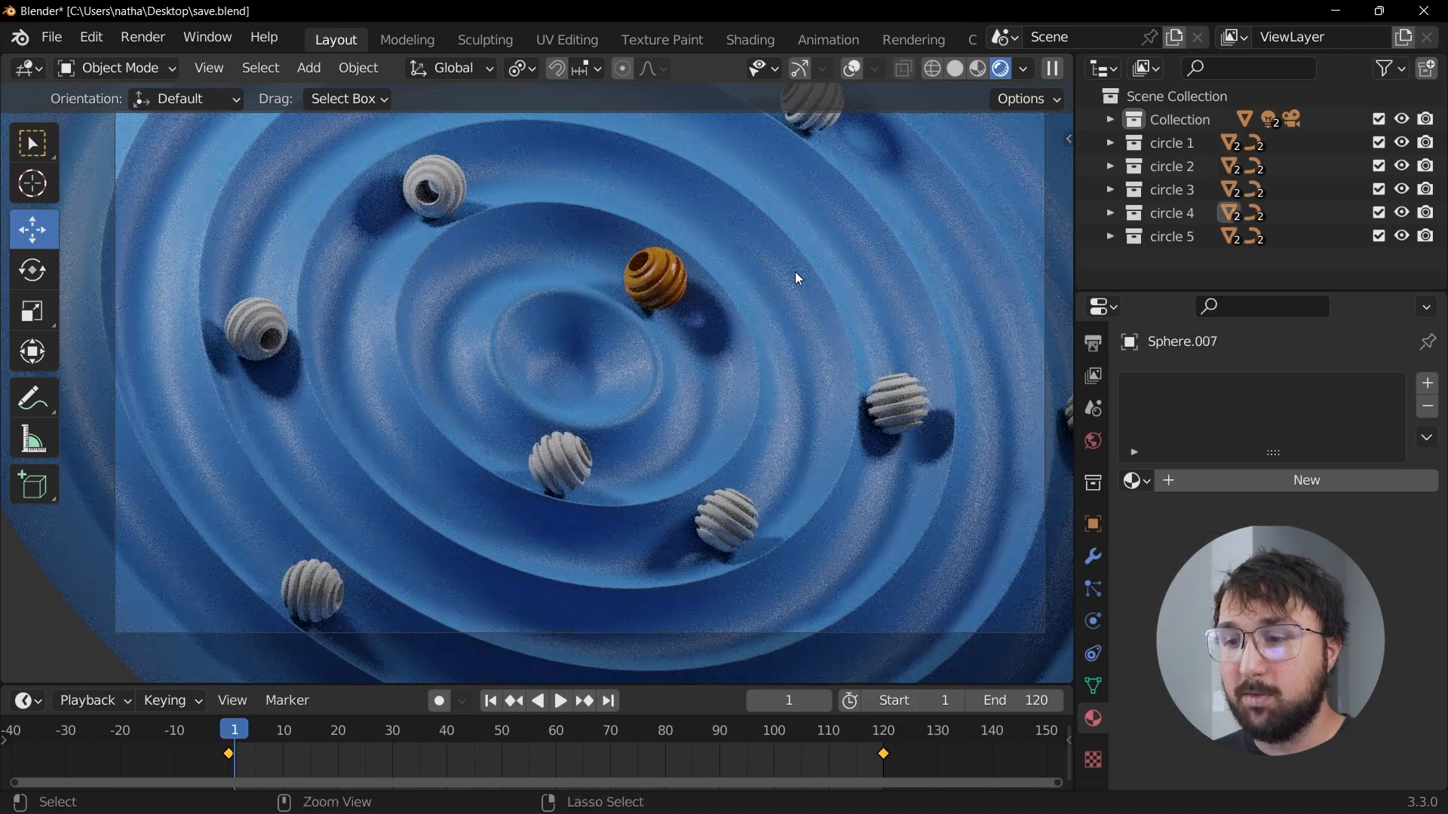
key("ctrl+z")
key("ctrl+z")
key("ctrl+z")
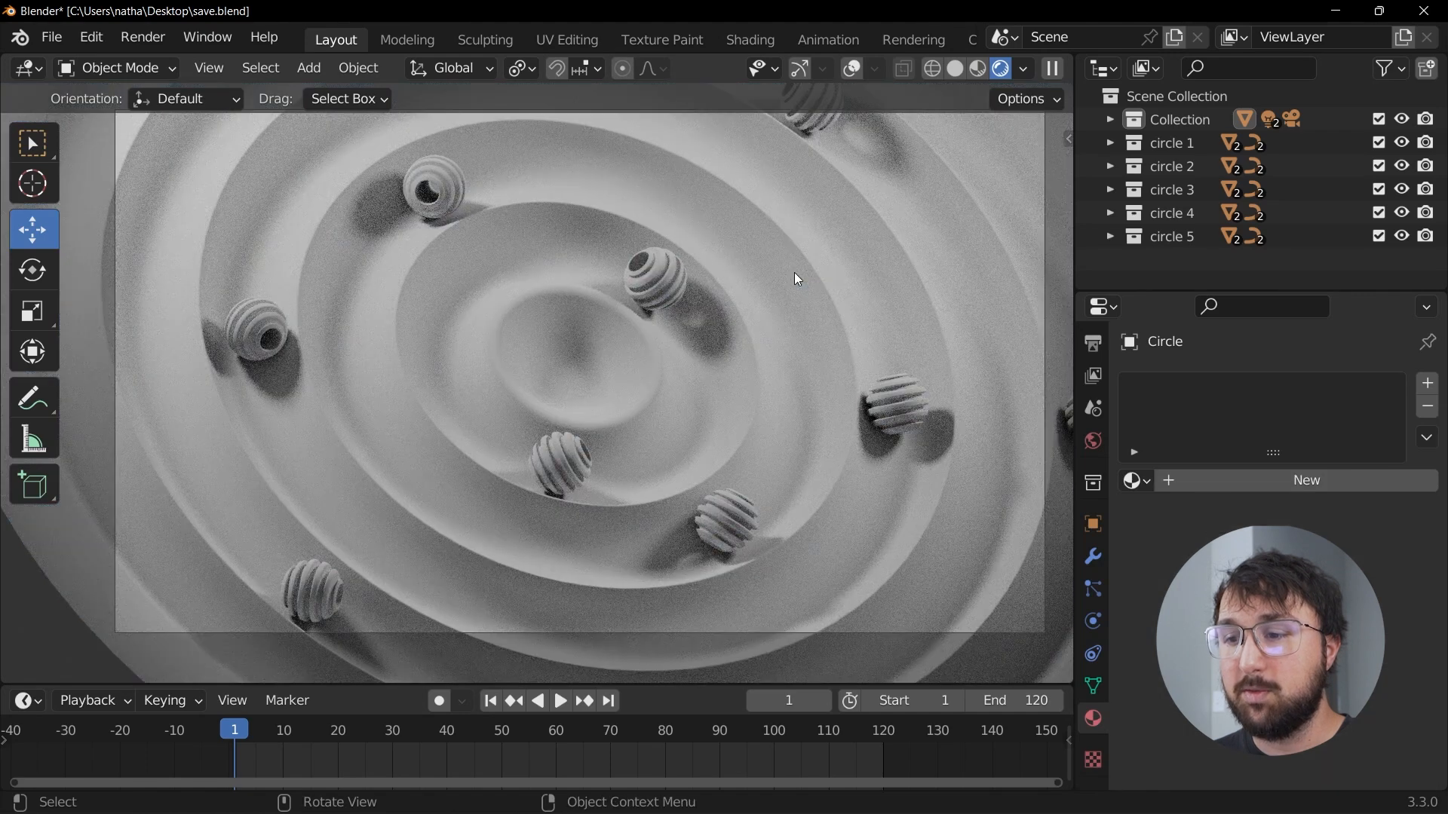
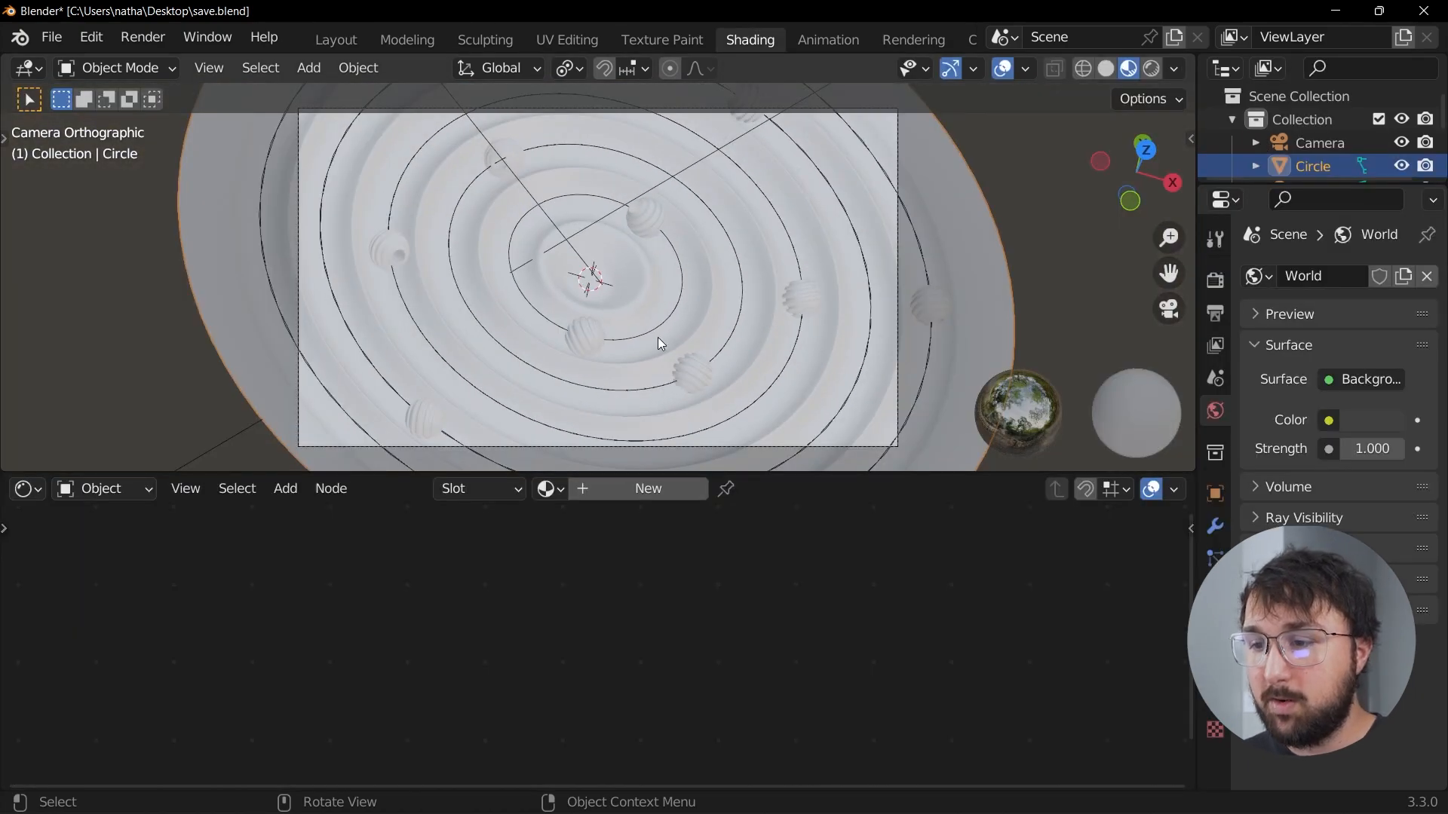
Step: Create a new material on the rippled disc, enlarge the node area and use rendered shading with overlays and gizmos hidden
left_click(1033, 272)
left_click(744, 185)
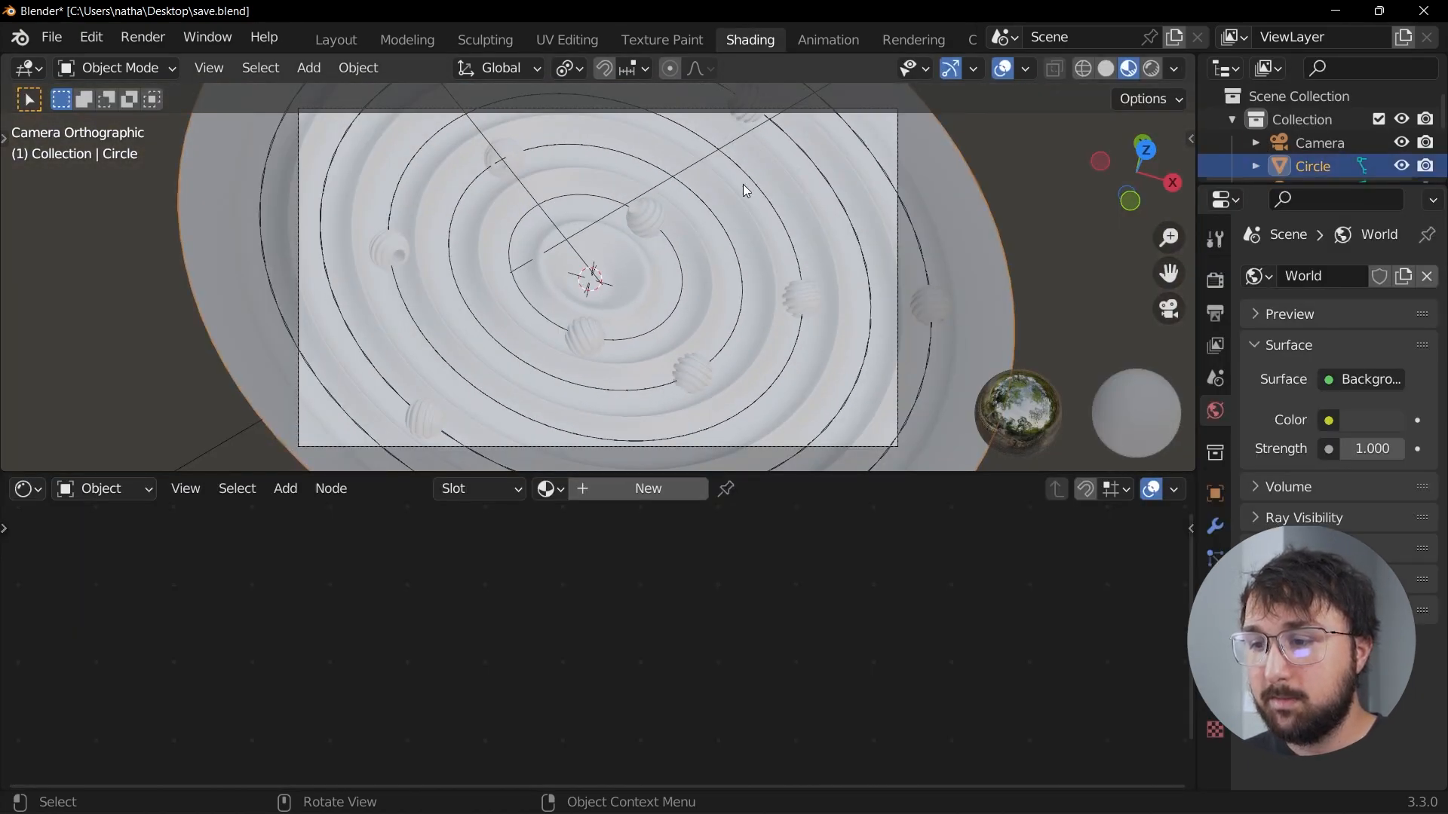
left_click(634, 490)
left_click_drag(759, 472, 763, 385)
left_click(1154, 69)
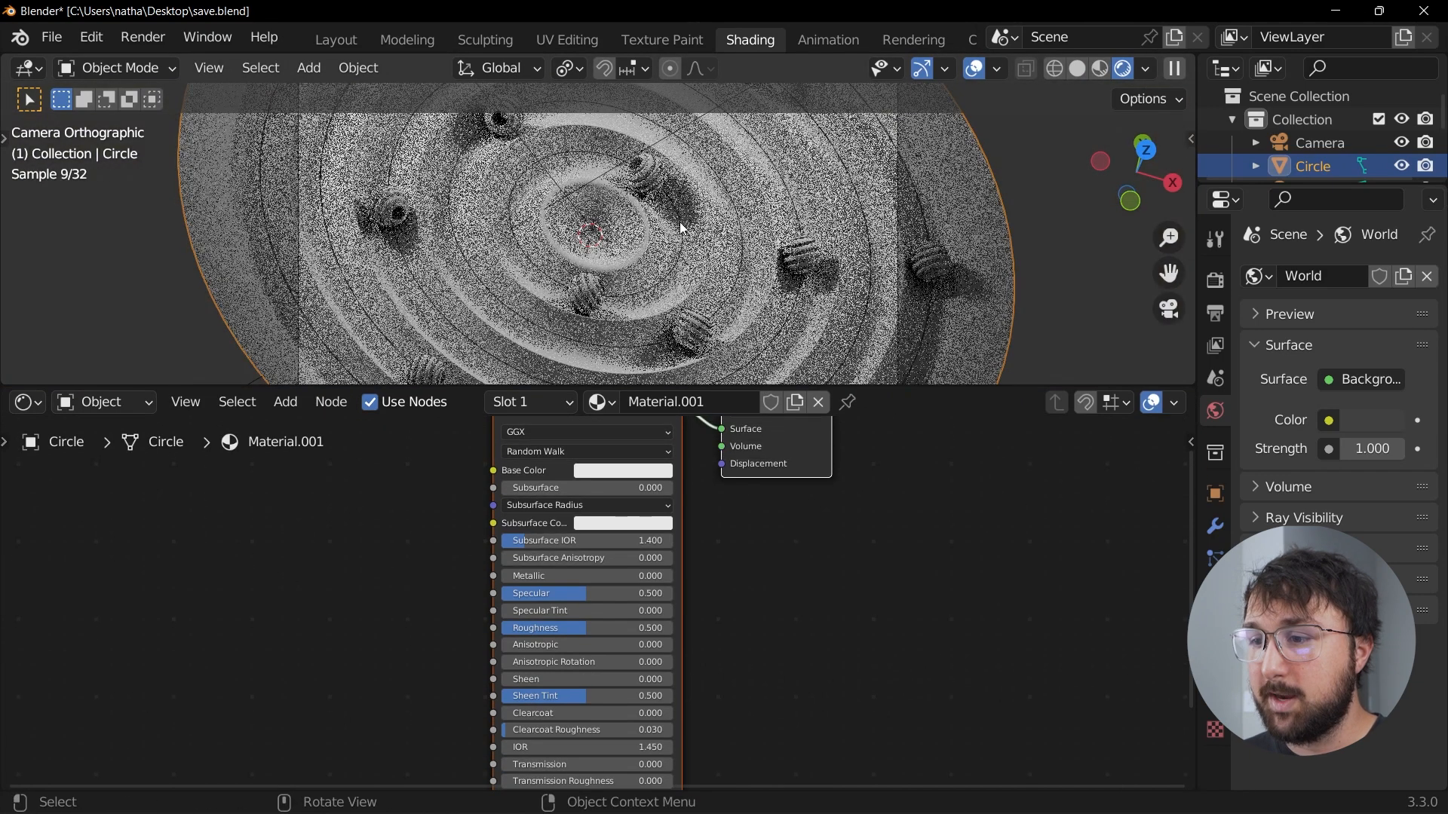
left_click(974, 68)
left_click(921, 69)
Step: Set the Principled BSDF base color of the disc material to a saturated blue
middle_click_drag(580, 561, 581, 625)
left_click(599, 540)
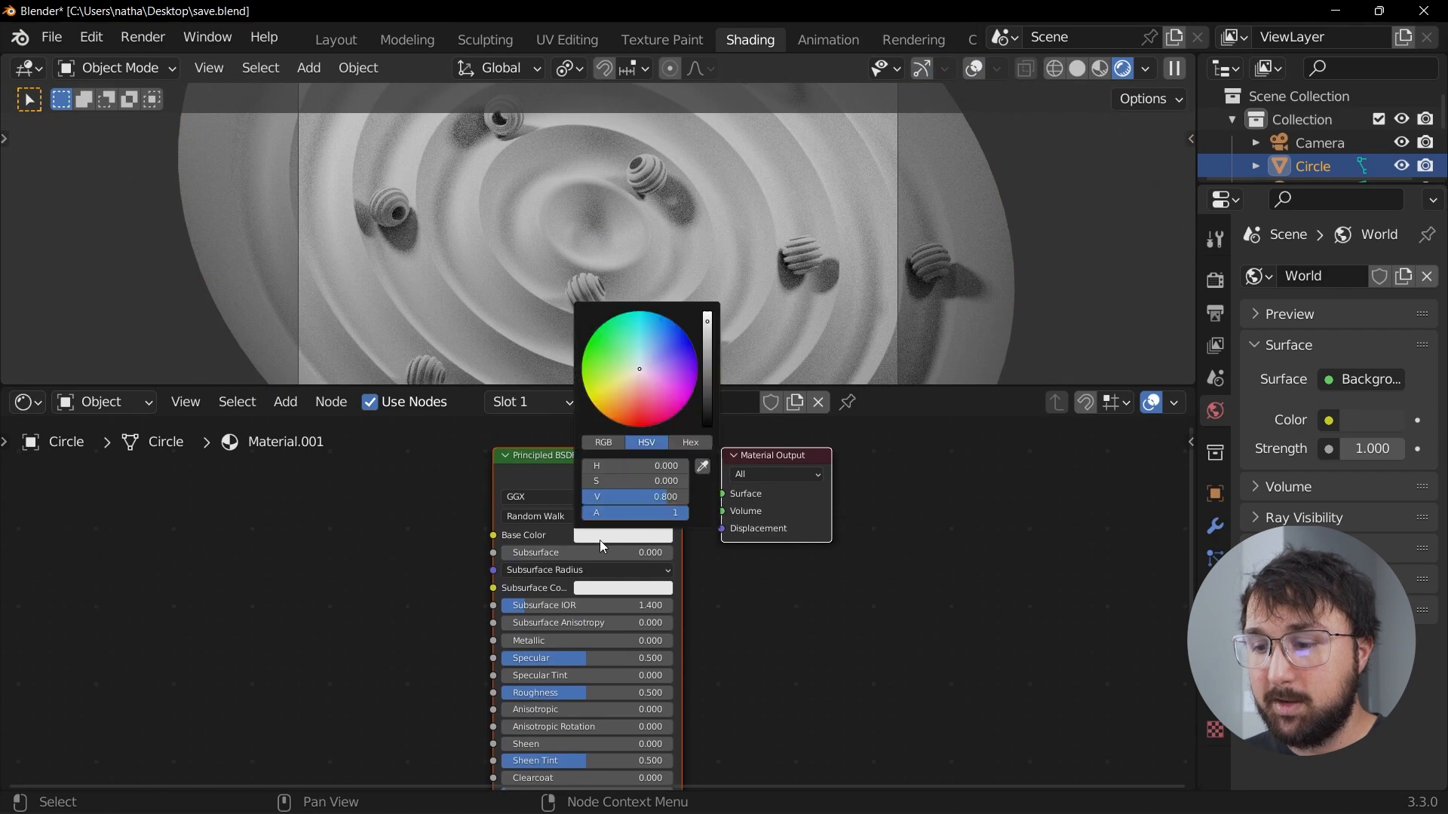
left_click(667, 346)
Step: Add a Bump node and connect its Normal output to the Principled BSDF's Normal input
scroll(573, 610, "up", 3)
scroll(596, 572, "down", 1)
key("shift+a")
left_click(434, 496)
type("bum")
left_click(483, 537)
left_click(356, 682)
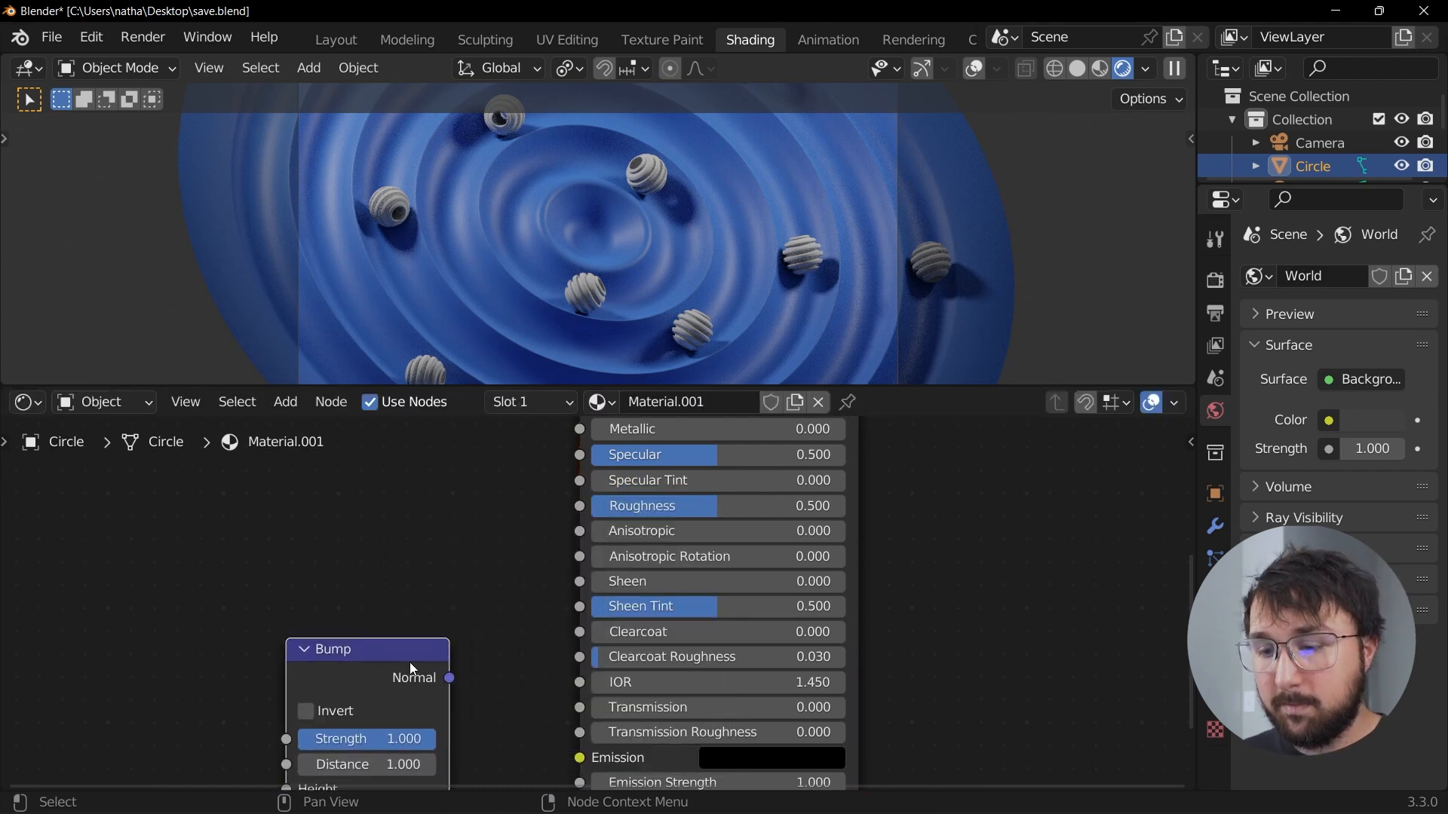
middle_click_drag(359, 688, 446, 556)
left_click_drag(506, 519, 667, 701)
left_click_drag(432, 599, 493, 629)
Step: Add a Noise Texture node well before the Bump node, leaving space between them
middle_click_drag(170, 544, 424, 507)
key("shift+a")
left_click(423, 507)
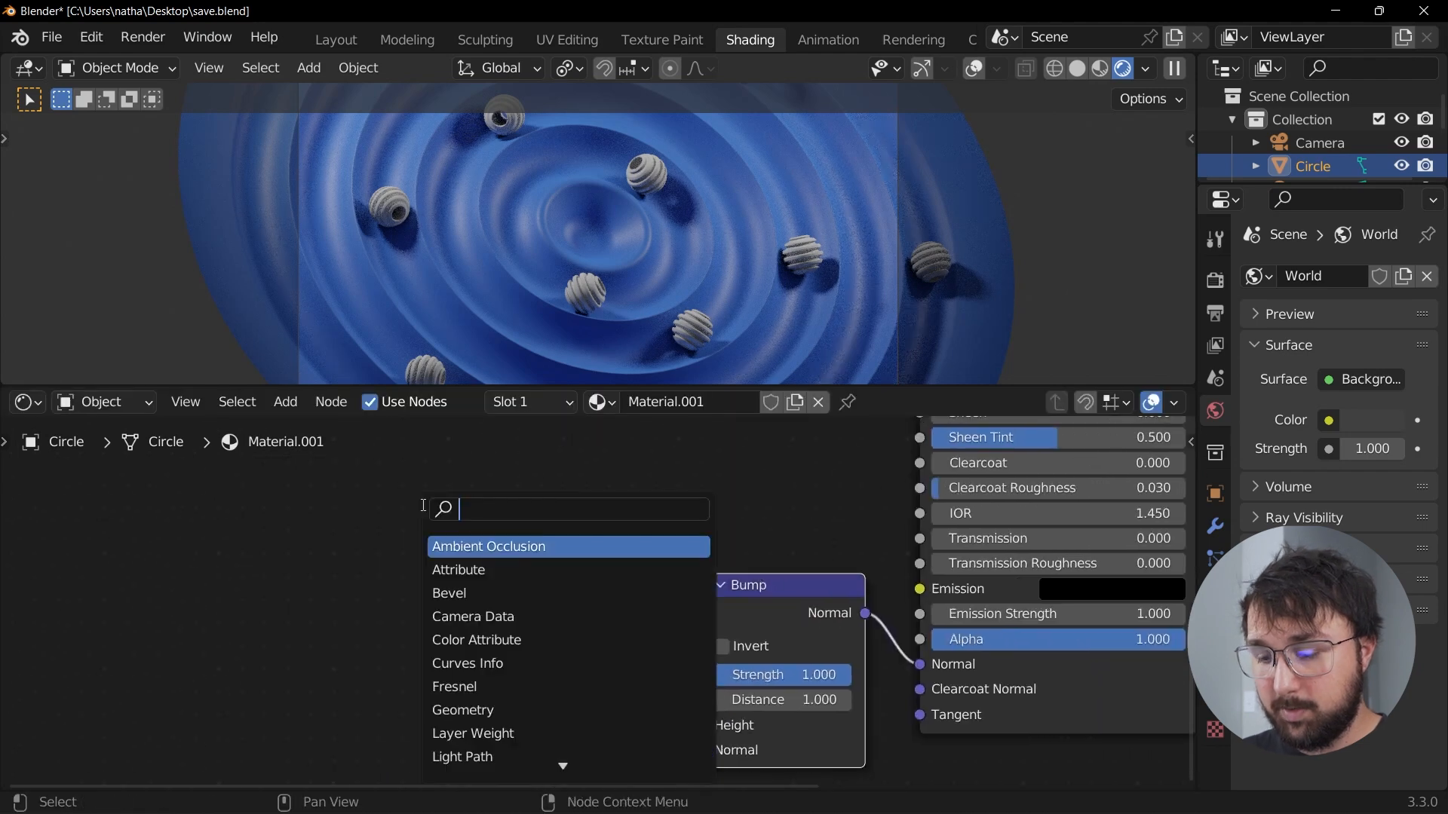
type("noi")
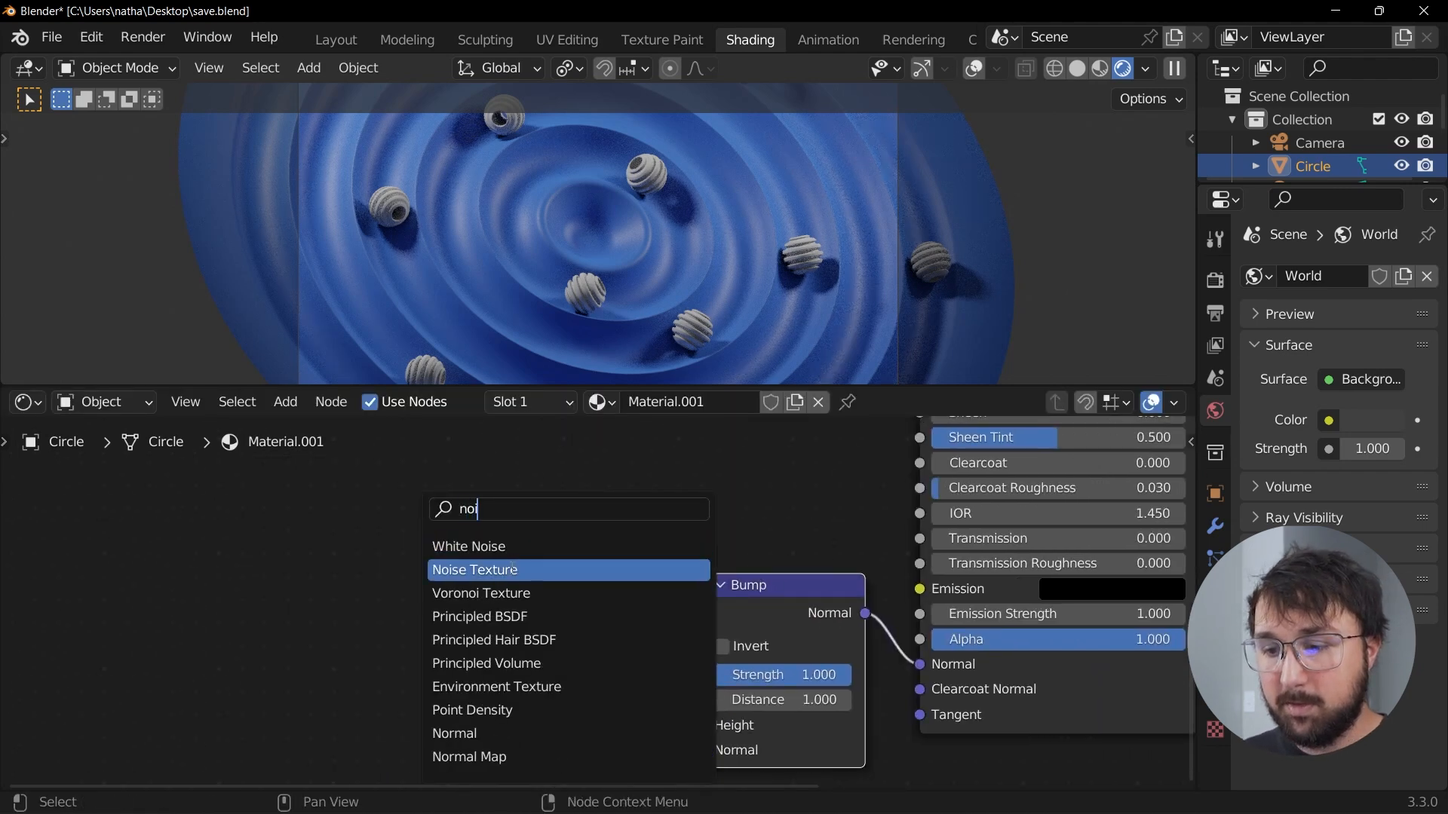
left_click(564, 569)
left_click(279, 623)
Step: Add a ColorRamp node between the Noise Texture and Bump nodes
key("shift+a")
left_click(535, 505)
type("col")
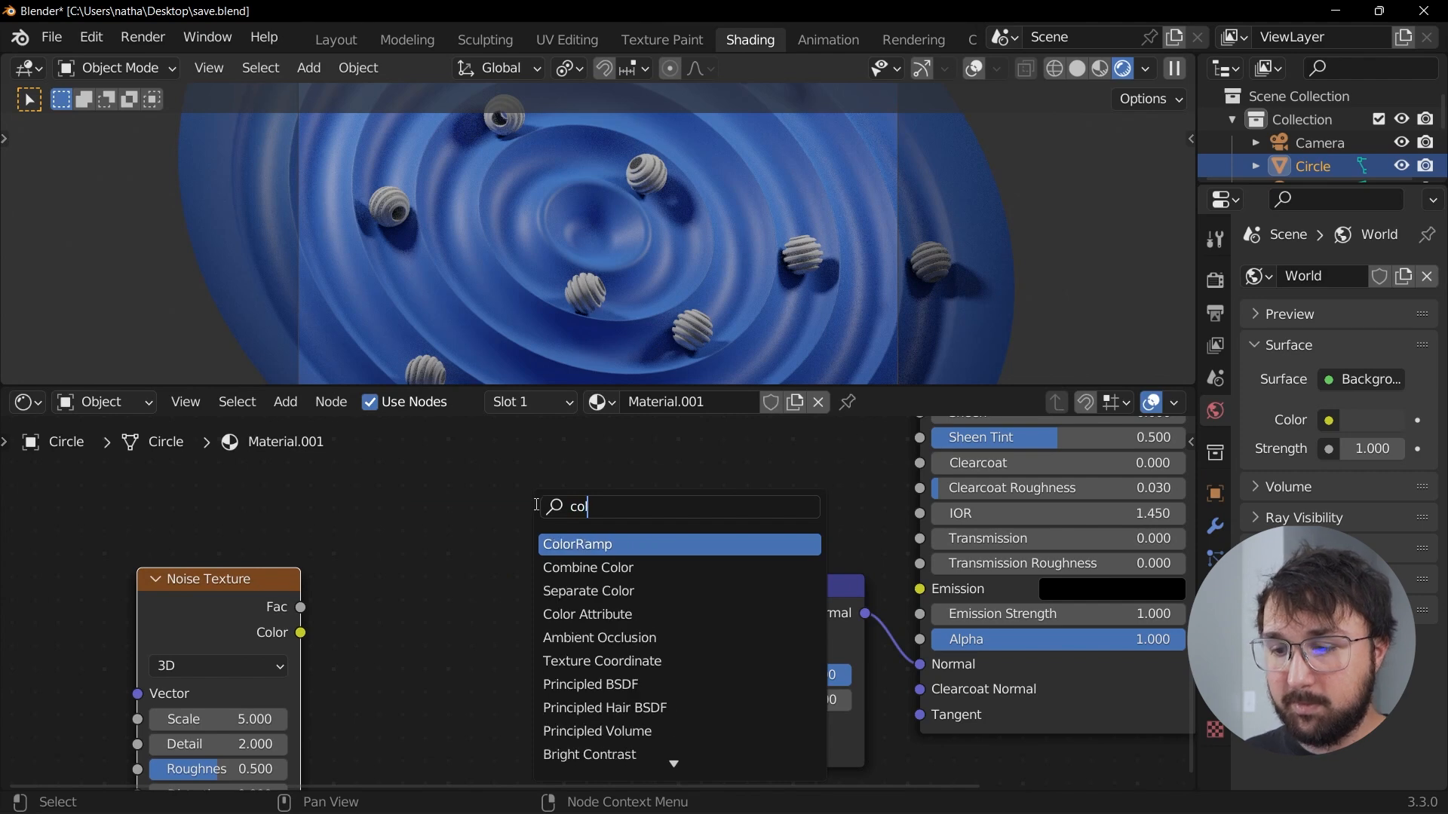
left_click(573, 544)
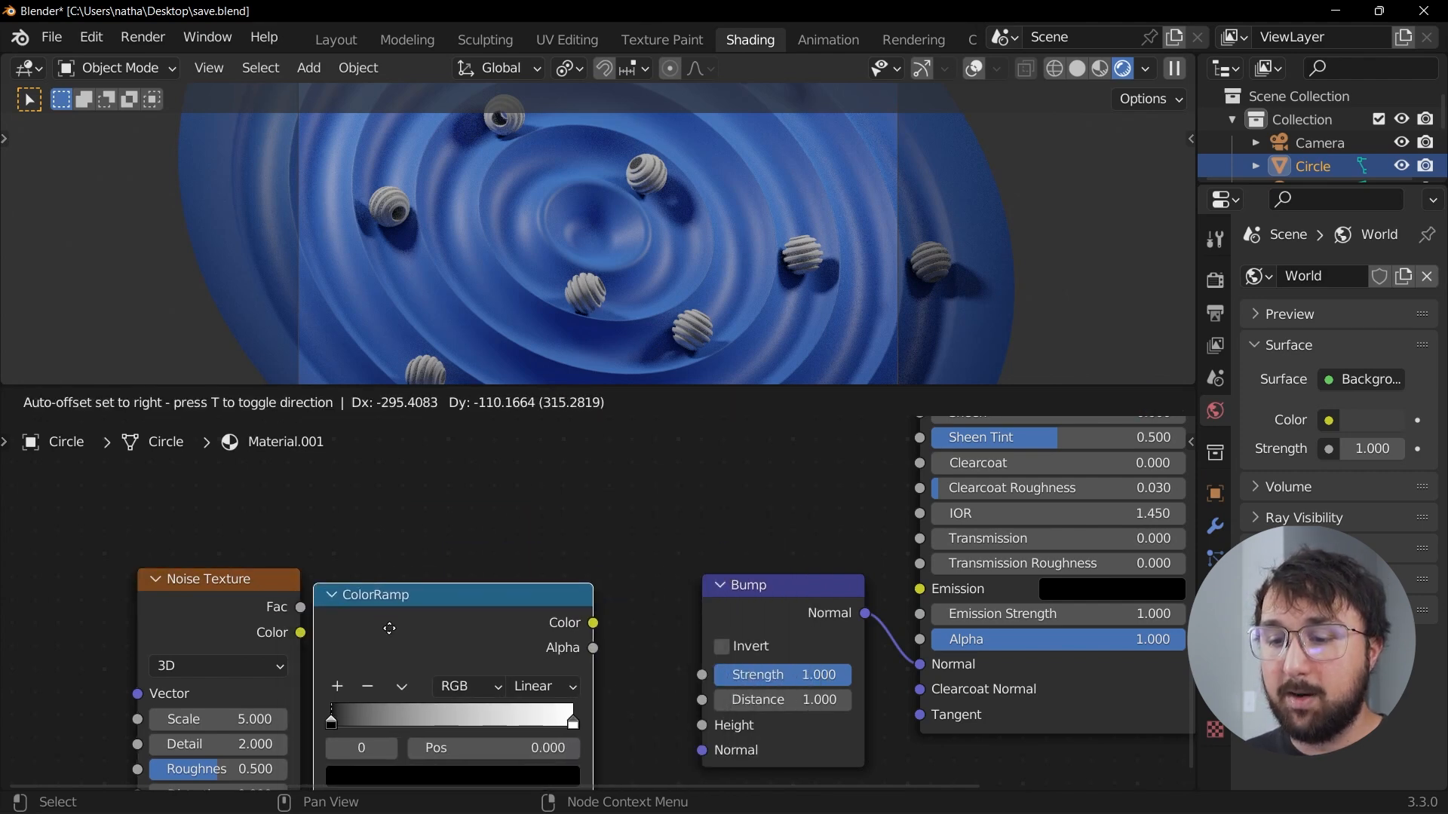
left_click(374, 638)
Step: Add Texture Coordinate and Mapping nodes to the Noise Texture and feed the mapping with Object coordinates
middle_click_drag(536, 596, 844, 533)
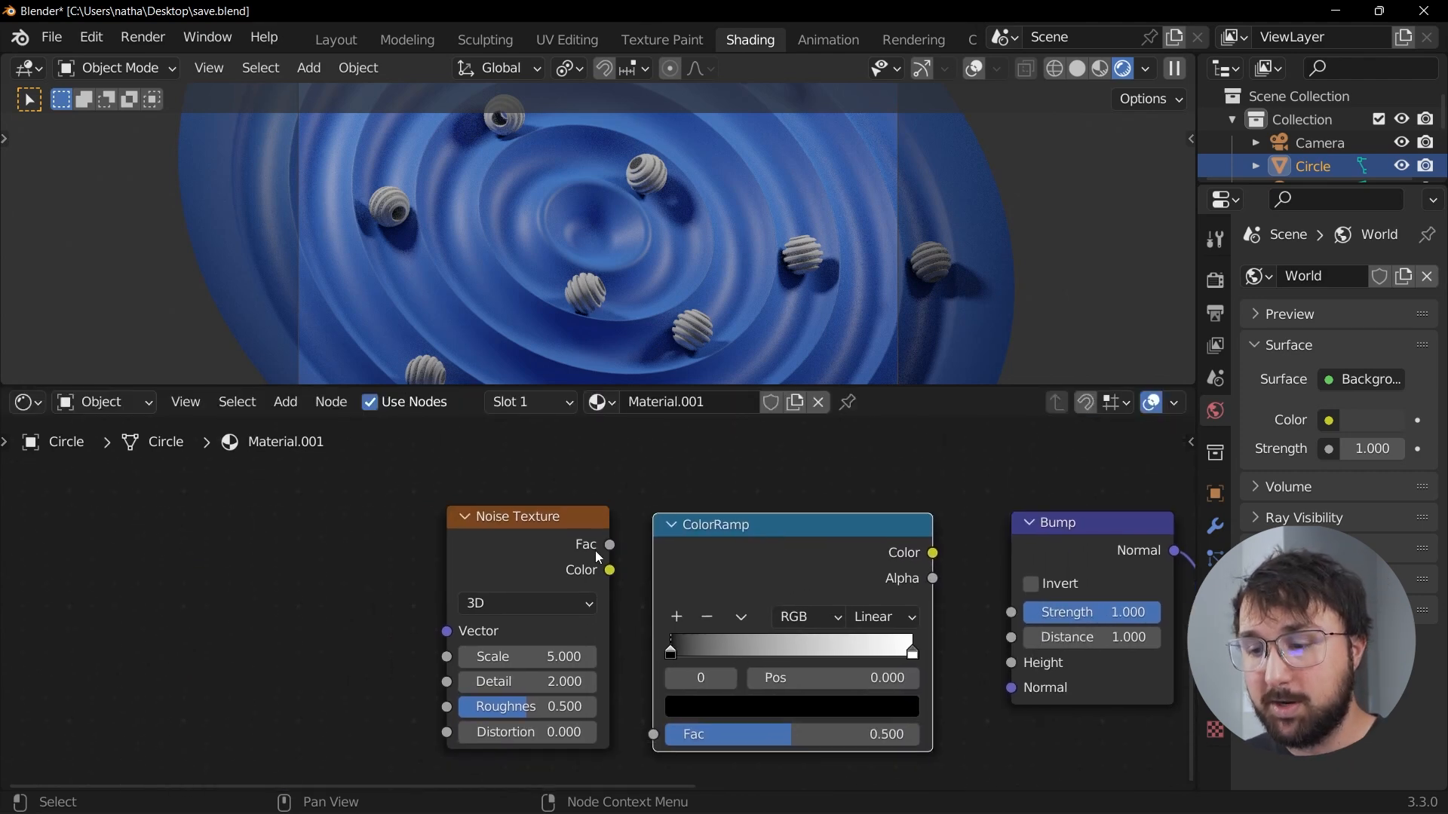
key("ctrl+t")
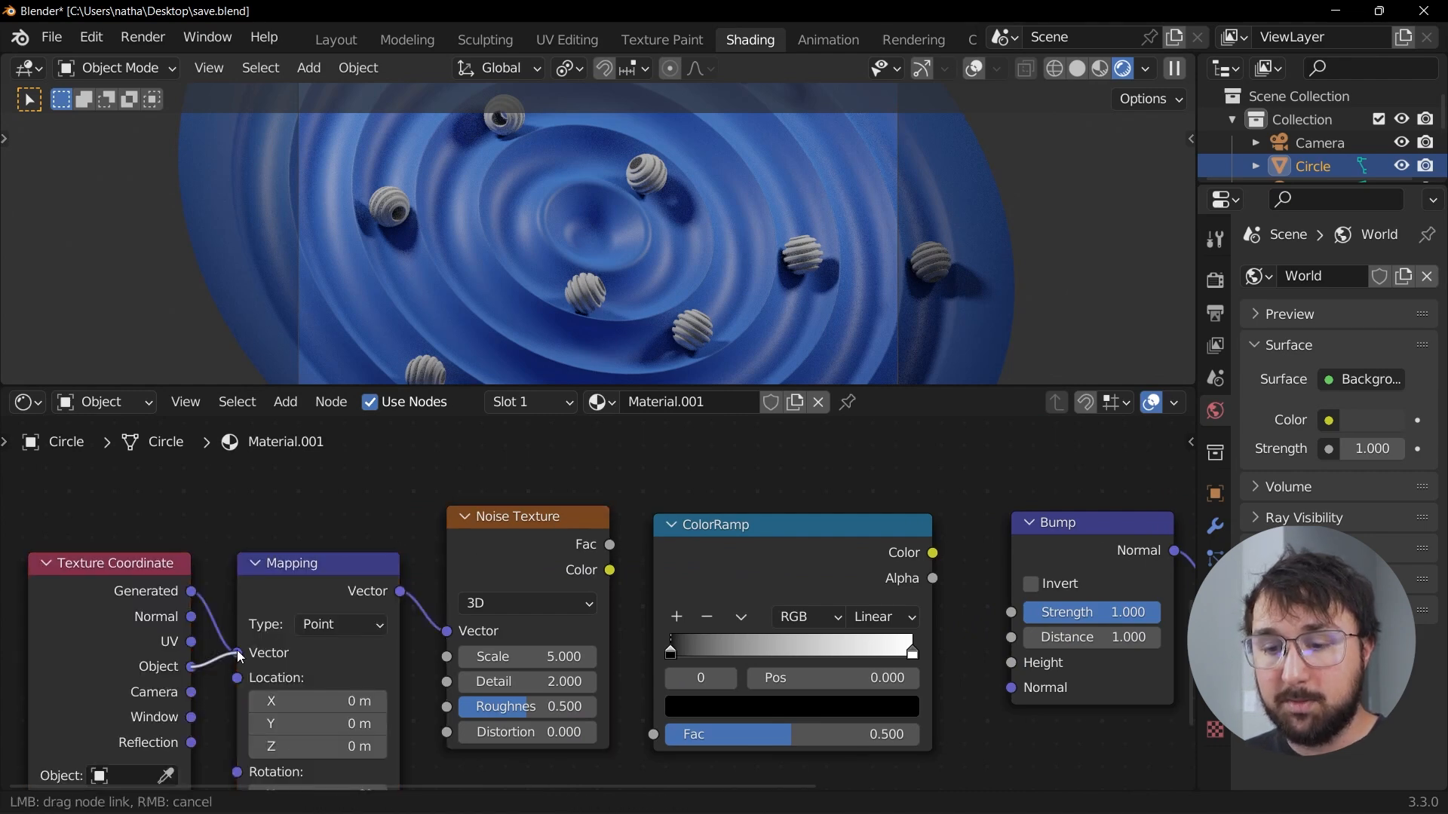
middle_click_drag(637, 598, 655, 597, "ctrl")
Step: Connect the Noise Texture's Fac to the ColorRamp's Fac and the ColorRamp's Color to the Bump's Height
left_click_drag(615, 524, 673, 599)
middle_click_drag(937, 512, 507, 666)
left_click_drag(631, 505, 732, 648)
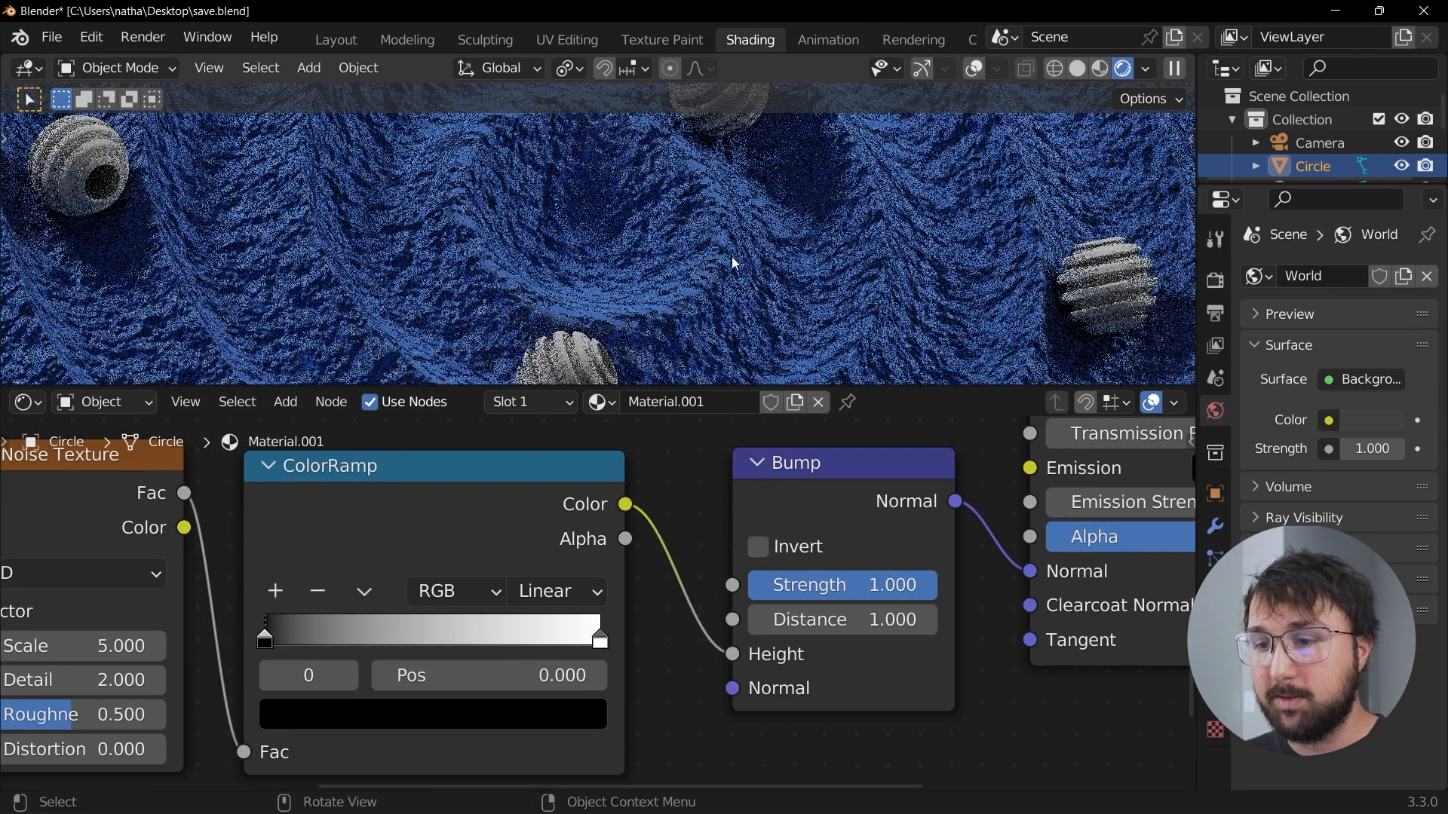
Step: Try to enter a new distance for the Bump node
double_click(819, 617)
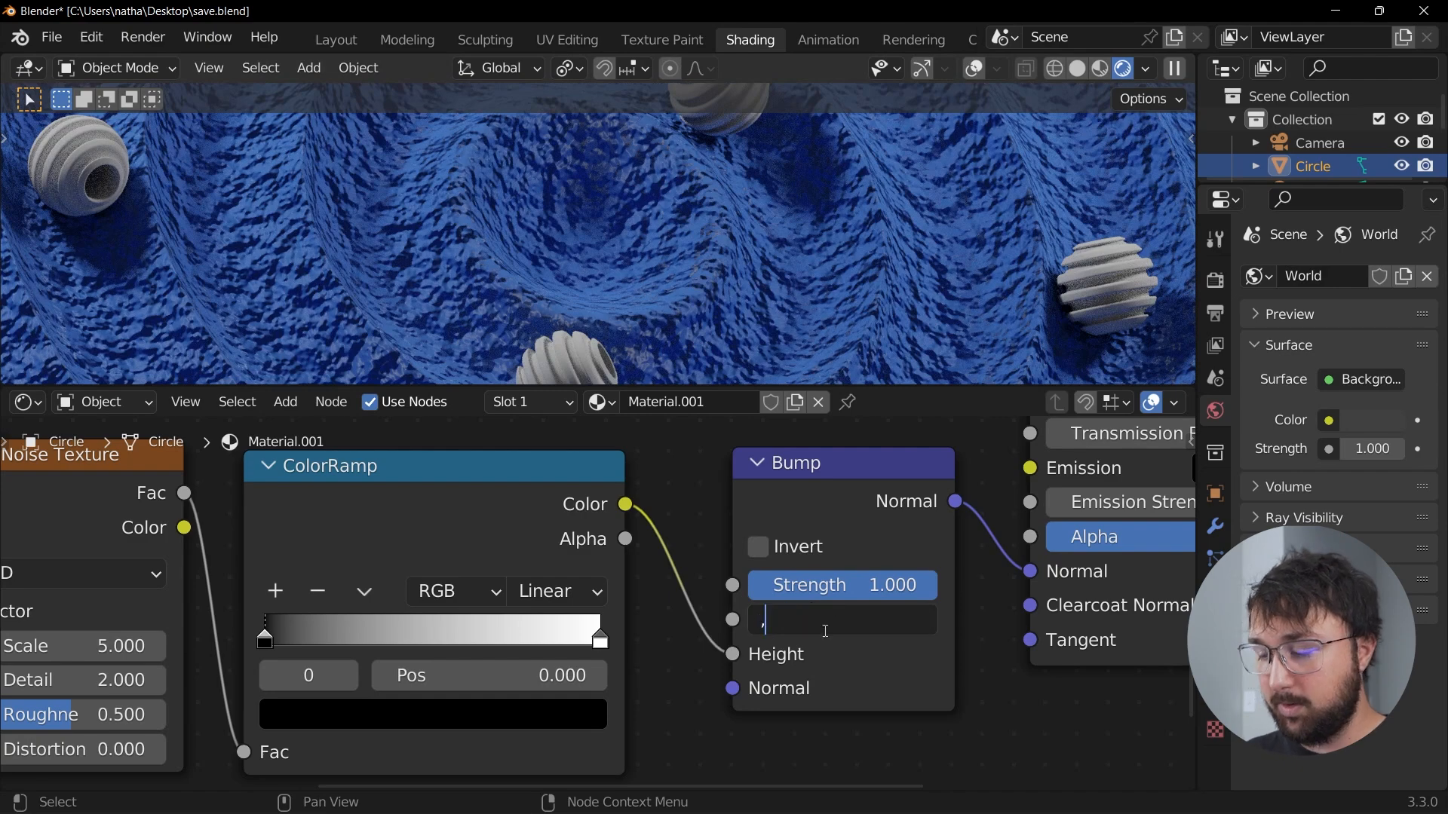
type(",")
key("Return")
Step: Set the Noise Texture's detail to 12 and the Bump strength to 0.261
middle_click_drag(127, 690, 496, 647)
double_click(492, 648)
key("Return")
middle_click_drag(1032, 586, 899, 622)
left_click_drag(1064, 579, 920, 581)
Step: Move the ColorRamp's white stop to about the middle and its black stop to position 0.383
left_click_drag(822, 639, 650, 639)
left_click_drag(502, 635, 544, 641)
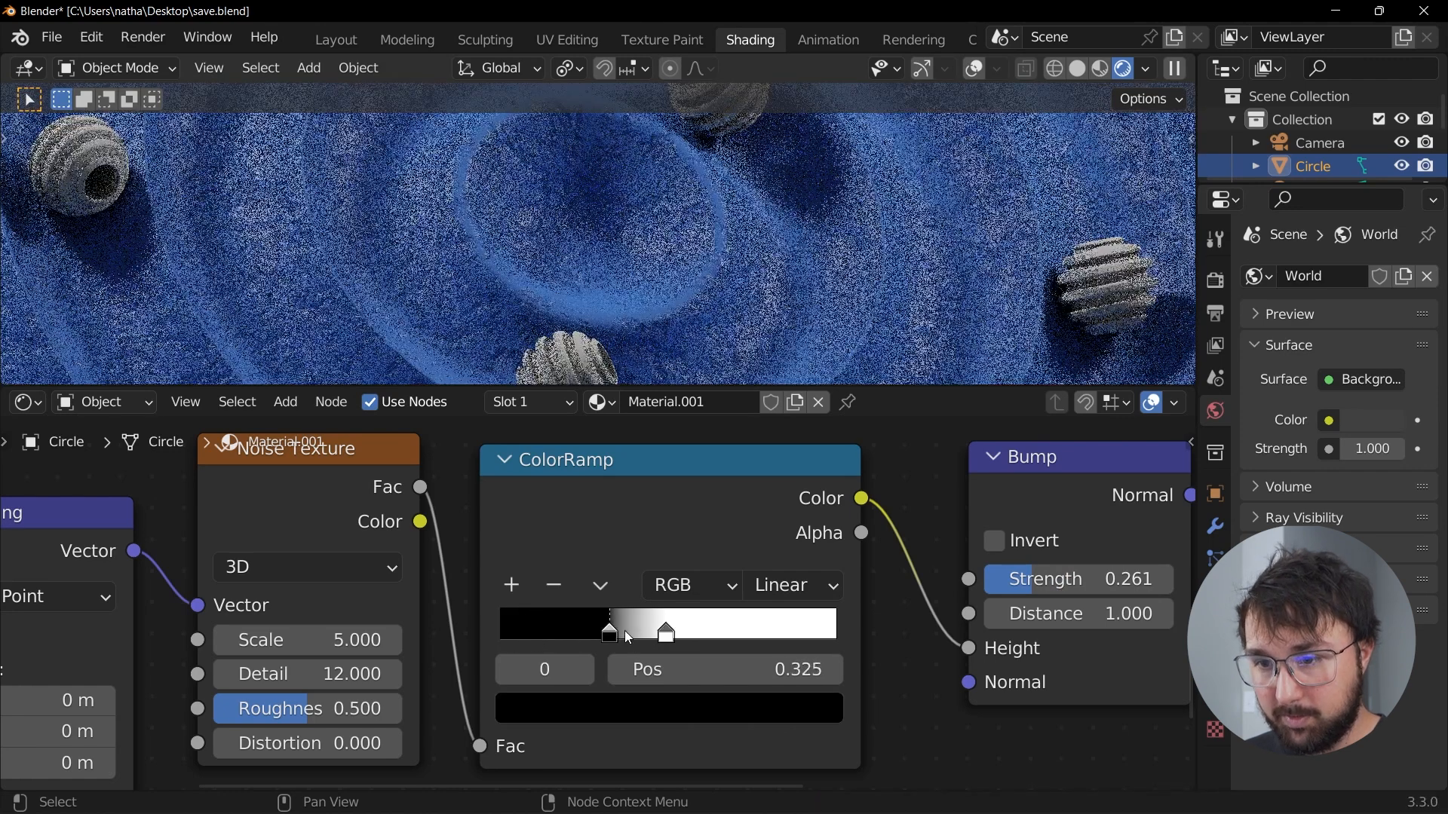
left_click_drag(640, 629, 643, 629)
Step: Set the Noise Texture's roughness to 0.883 and the Bump strength to 0.170
left_click_drag(308, 709, 371, 709)
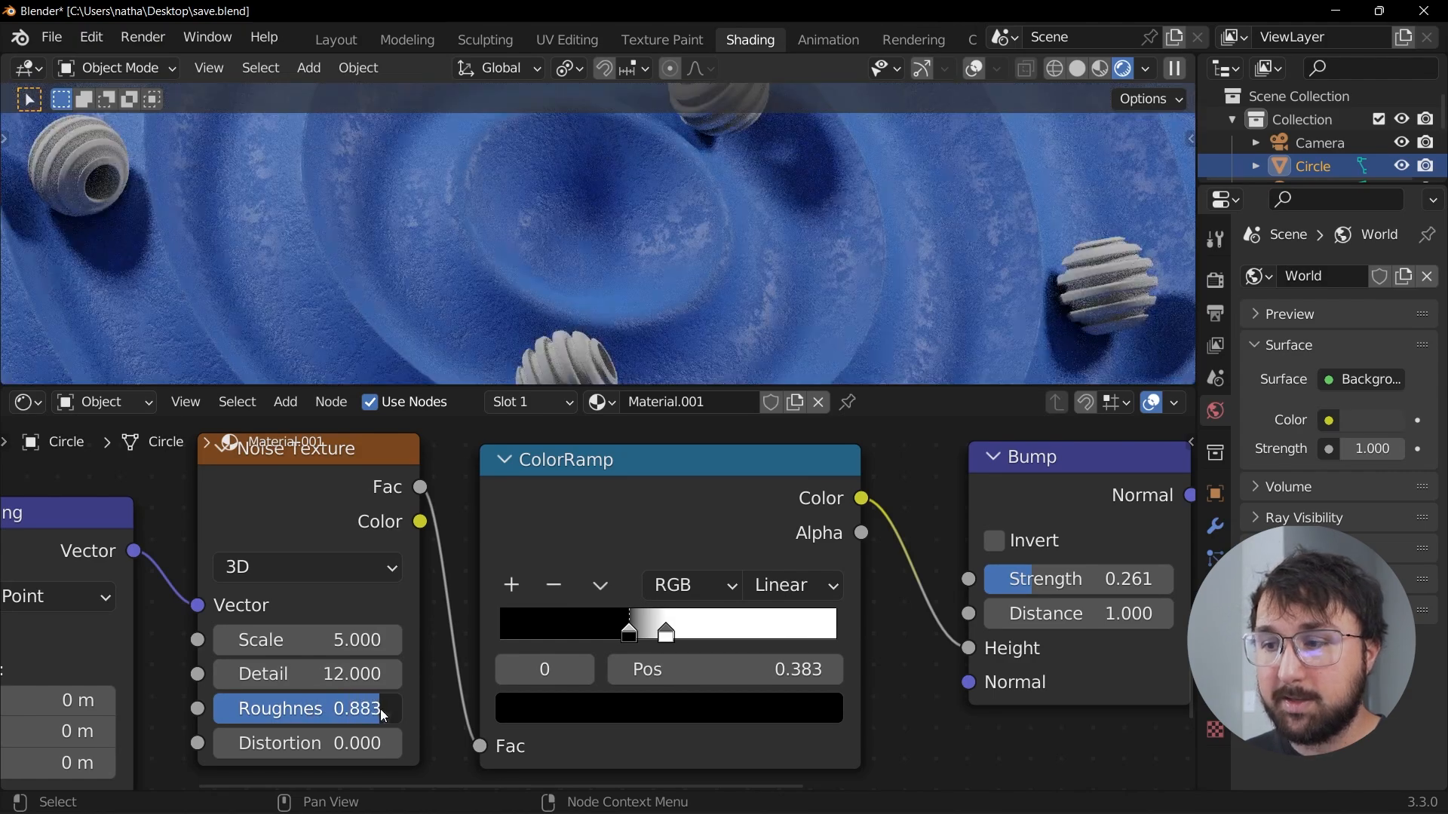
mouse_move(1051, 575)
left_mouse_down()
mouse_move(985, 574)
mouse_move(1027, 574)
left_mouse_up()
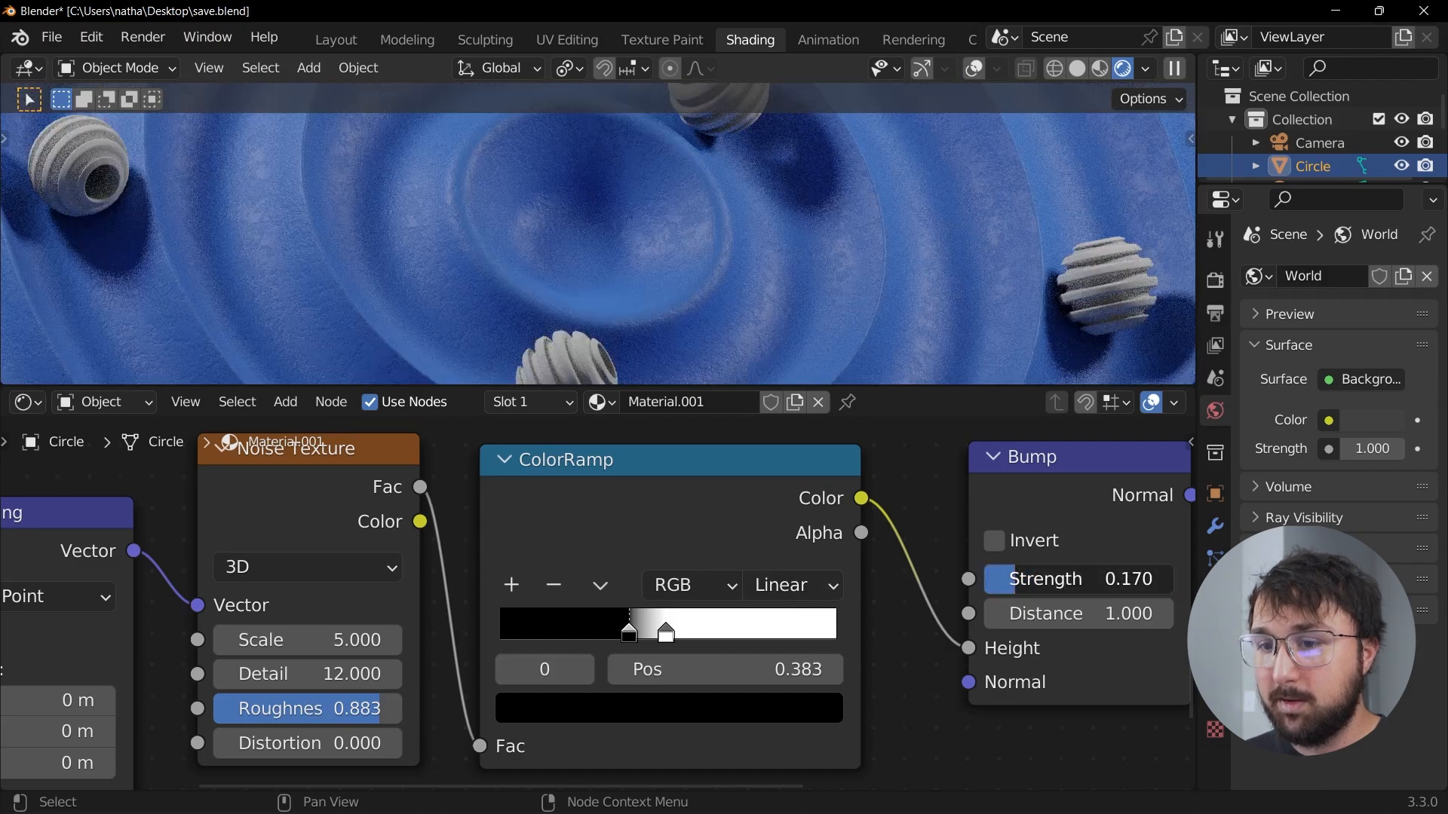
Step: Create a new material for the grooved sphere on the far side of the disc, away from the circle's centre
scroll(800, 212, "down", 2)
middle_click_drag(755, 238, 701, 273, "shift")
scroll(701, 273, "up", 7)
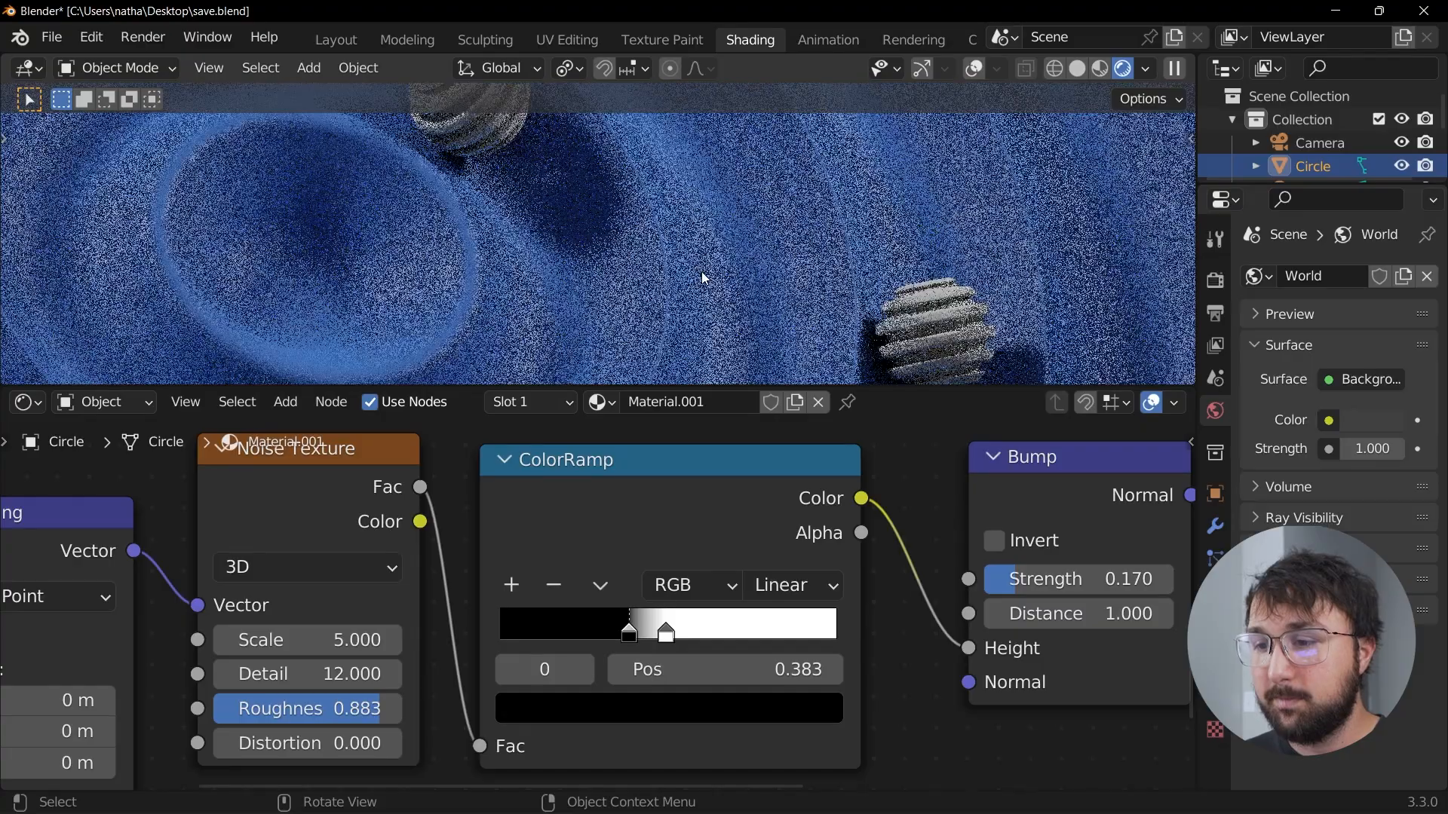
scroll(862, 300, "down", 5)
middle_click_drag(594, 274, 540, 172, "shift")
left_click(540, 172)
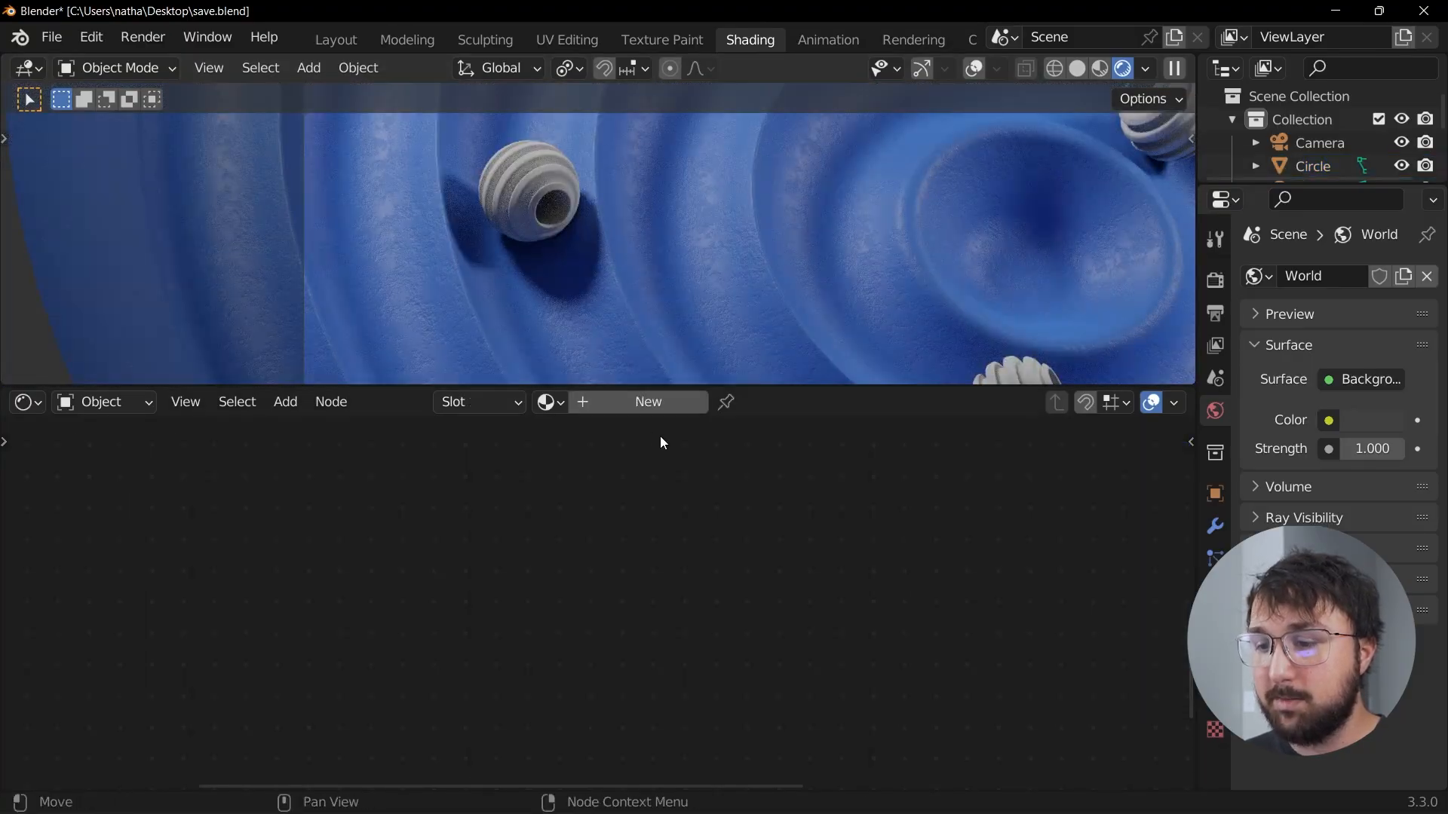
key("Home")
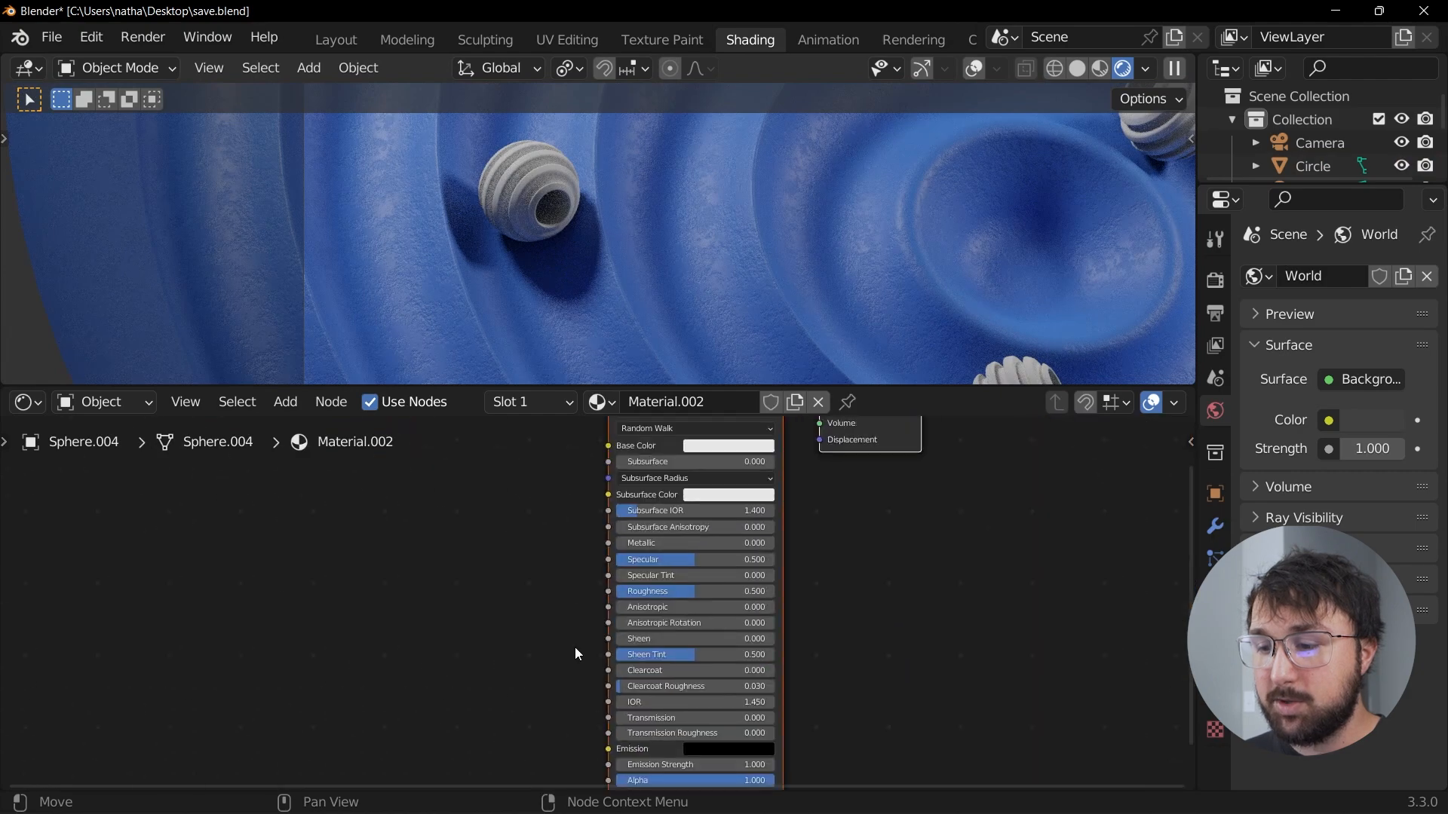
Step: Set the base color of the sphere's new material to golden yellow
scroll(701, 523, "up", 3)
left_click(713, 497)
left_click_drag(695, 235, 685, 245)
Step: Set the clearcoat of the yellow sphere material to 1
middle_click_drag(588, 654, 647, 505)
middle_click_drag(654, 659, 663, 519)
left_click(658, 642)
type("1")
key("Return")
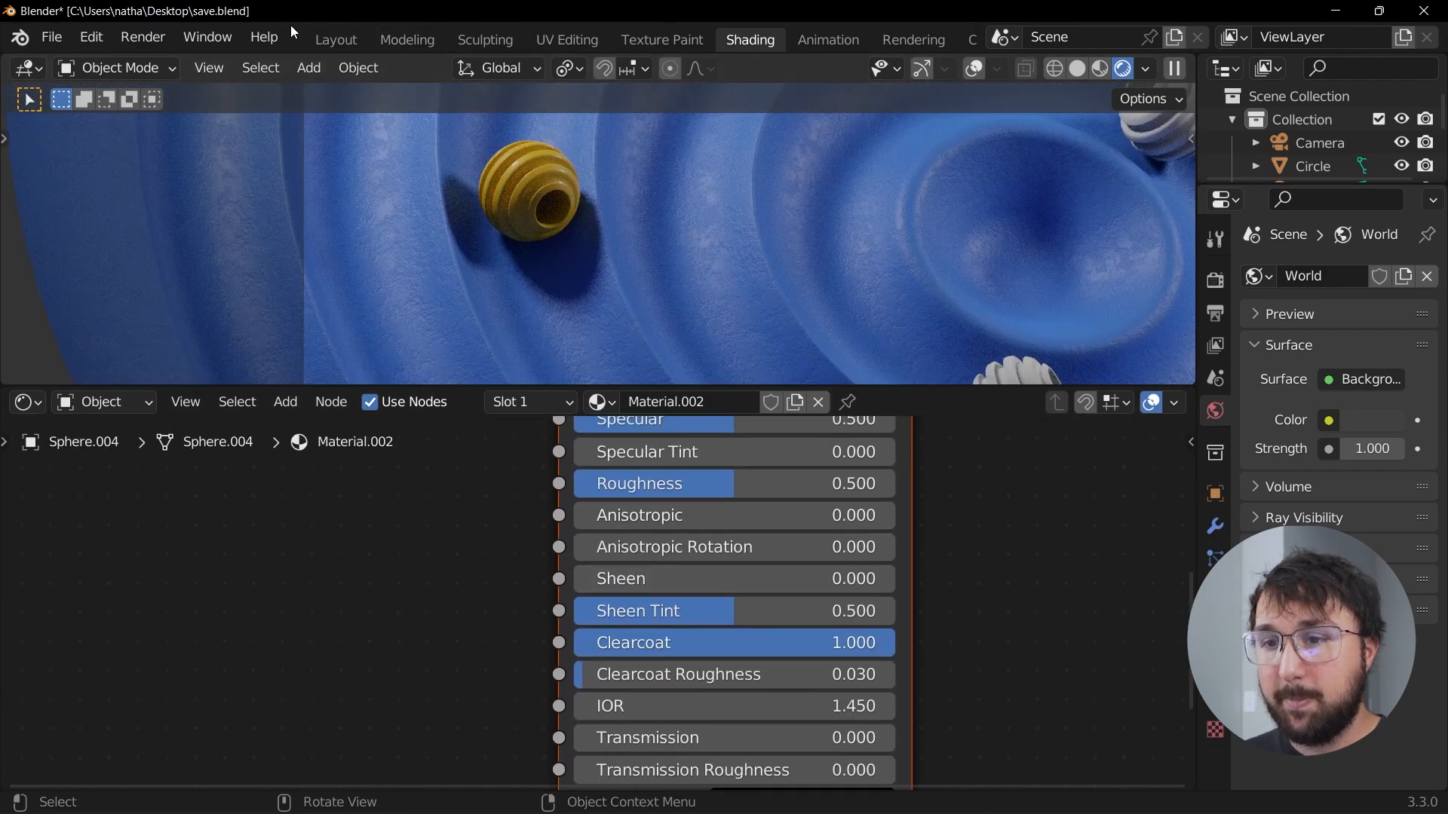
Step: Switch to the Layout workspace and show the viewport overlays and gizmos
left_click(337, 42)
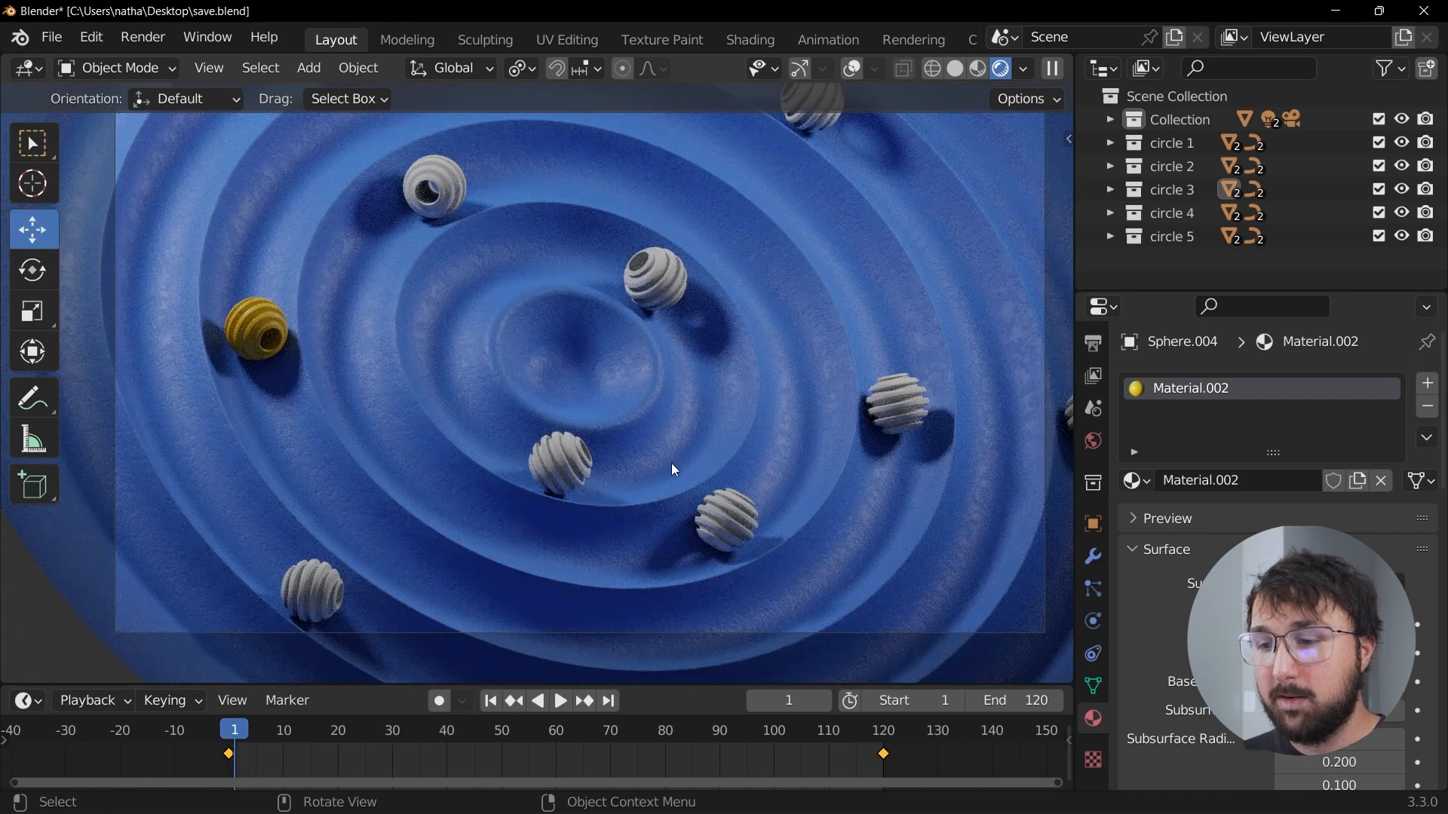
left_click(853, 67)
left_click(799, 69)
scroll(714, 205, "down", 2)
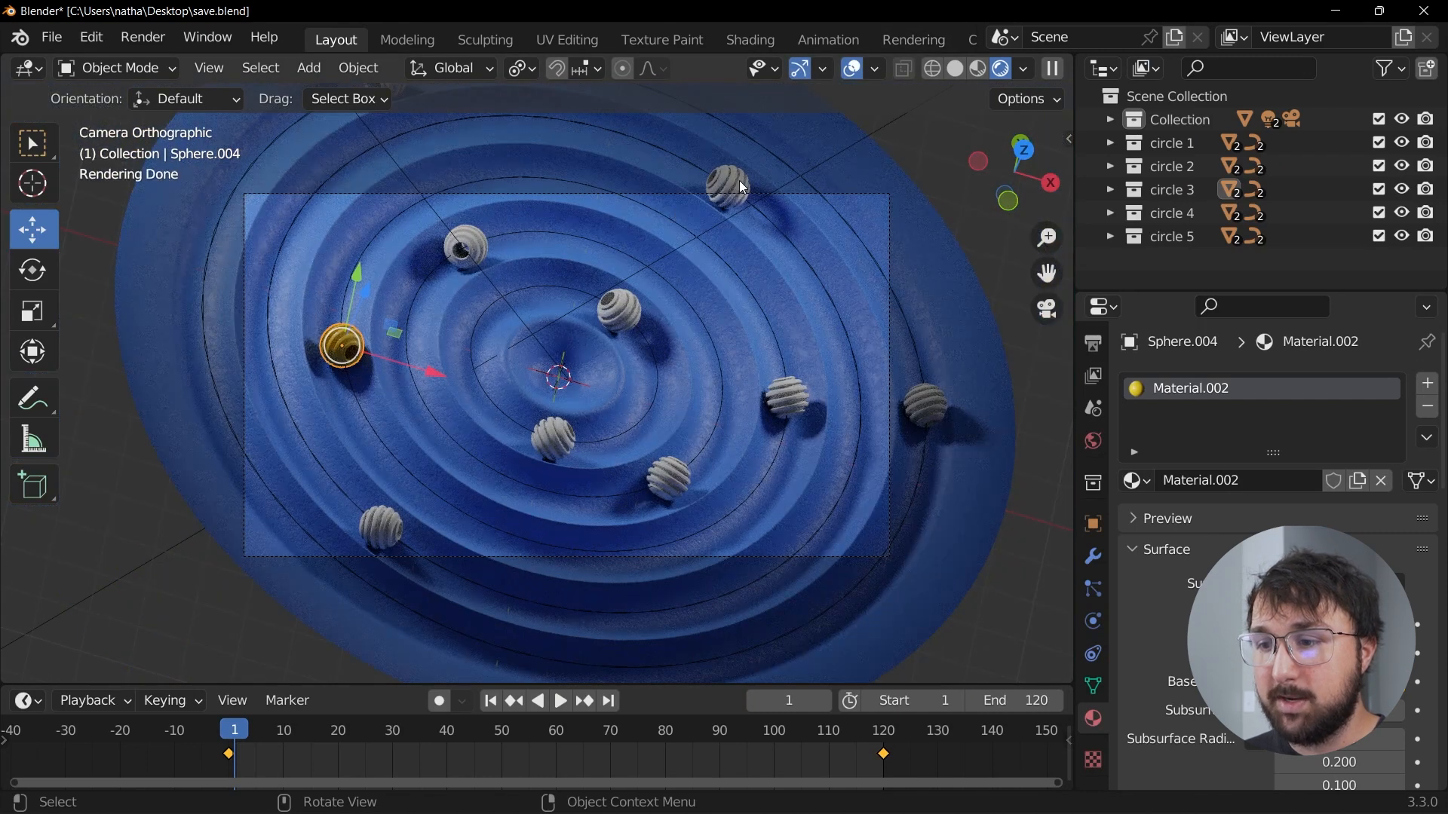
Step: Link the yellow sphere's material to the eight other grooved spheres and hide the viewport overlays
left_click(741, 185)
scroll(664, 219, "up", 1)
left_click(462, 216, "shift")
left_click(633, 296, "shift")
left_click(570, 449, "shift")
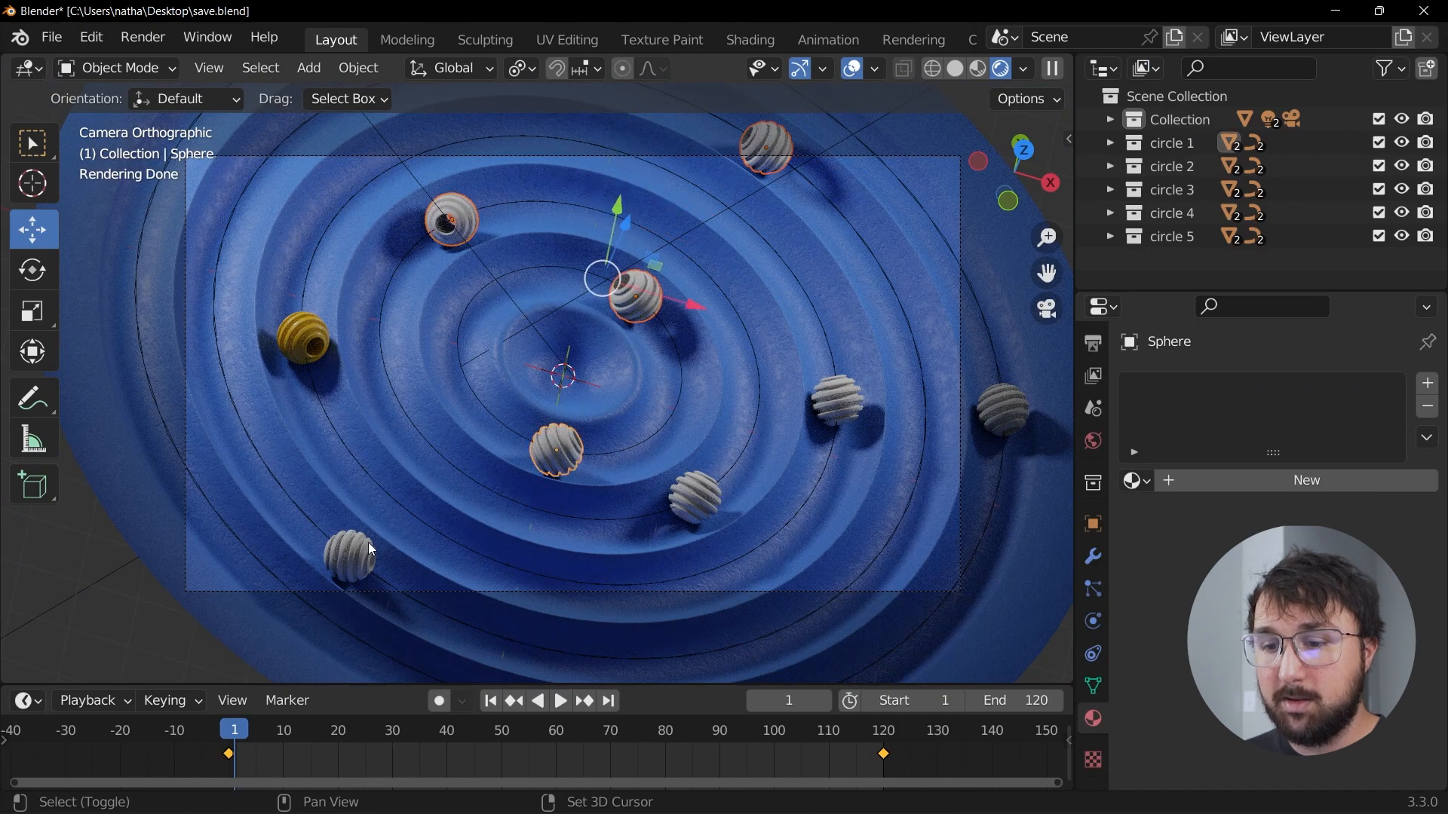
left_click(365, 545, "shift")
left_click(666, 493, "shift")
key("ctrl+z")
left_click(688, 492, "shift")
left_click(849, 403, "shift")
left_click(1009, 403, "shift")
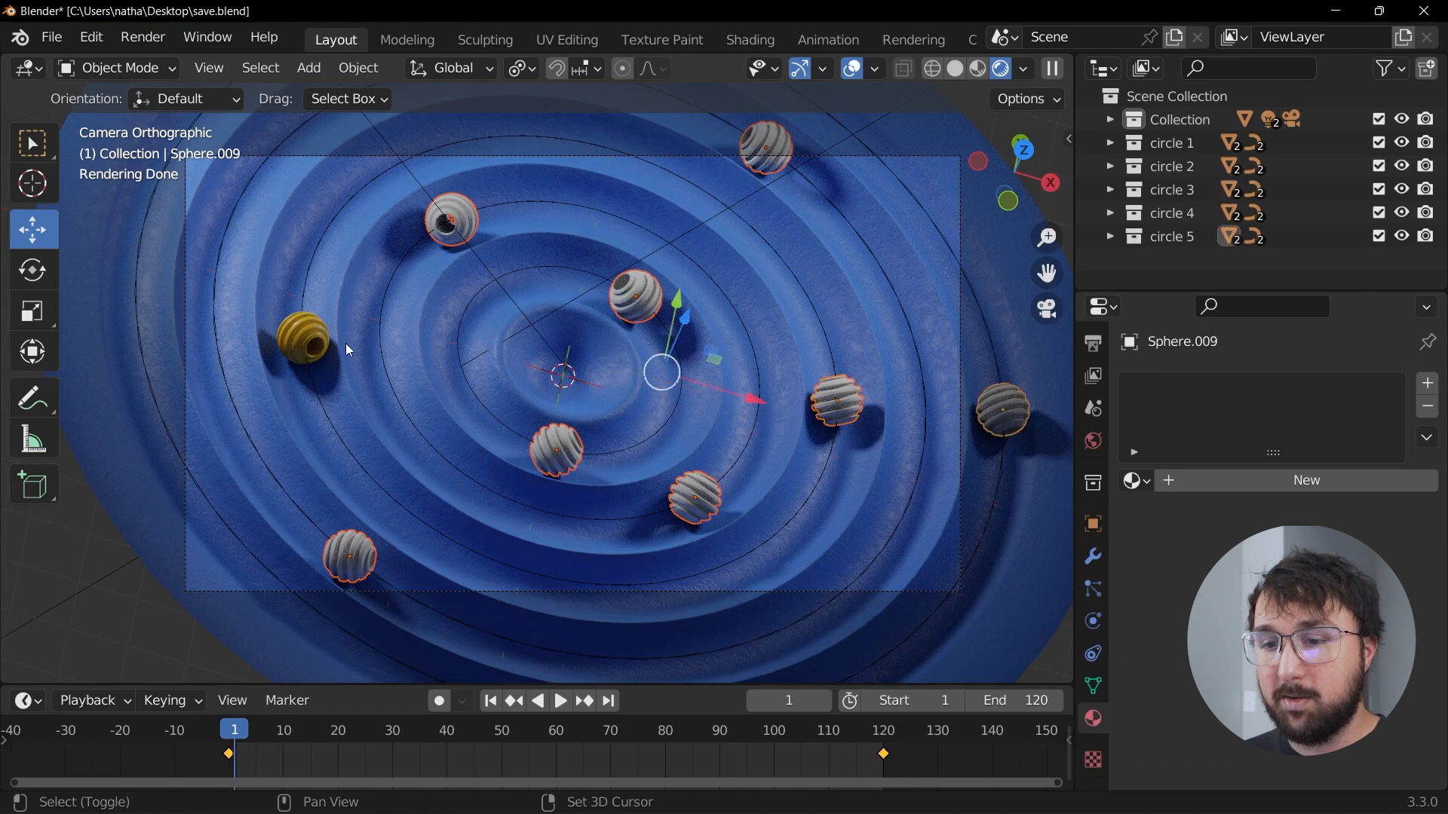
left_click(314, 334, "shift")
key("ctrl+l")
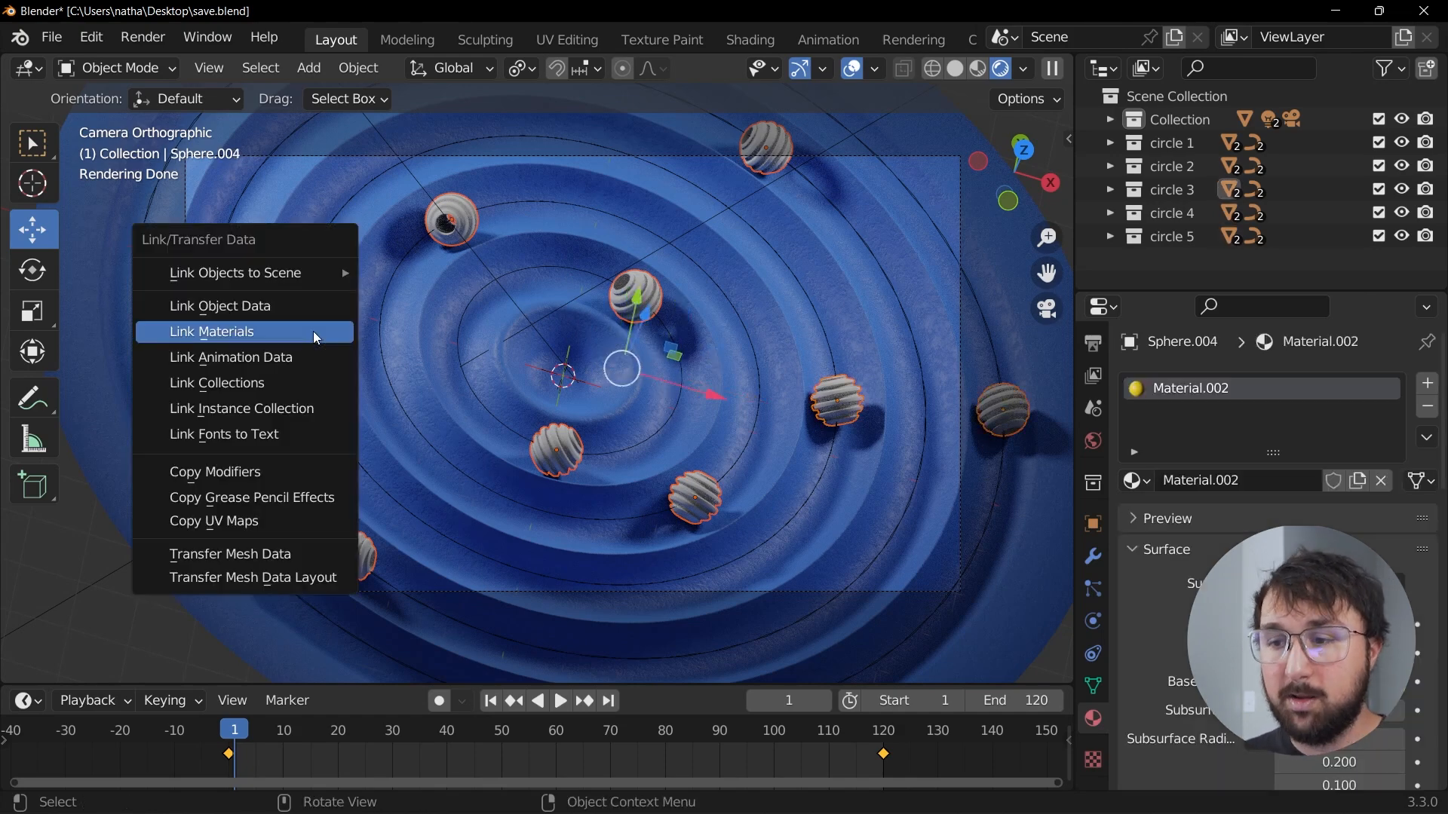
left_click(314, 332)
left_click(851, 69)
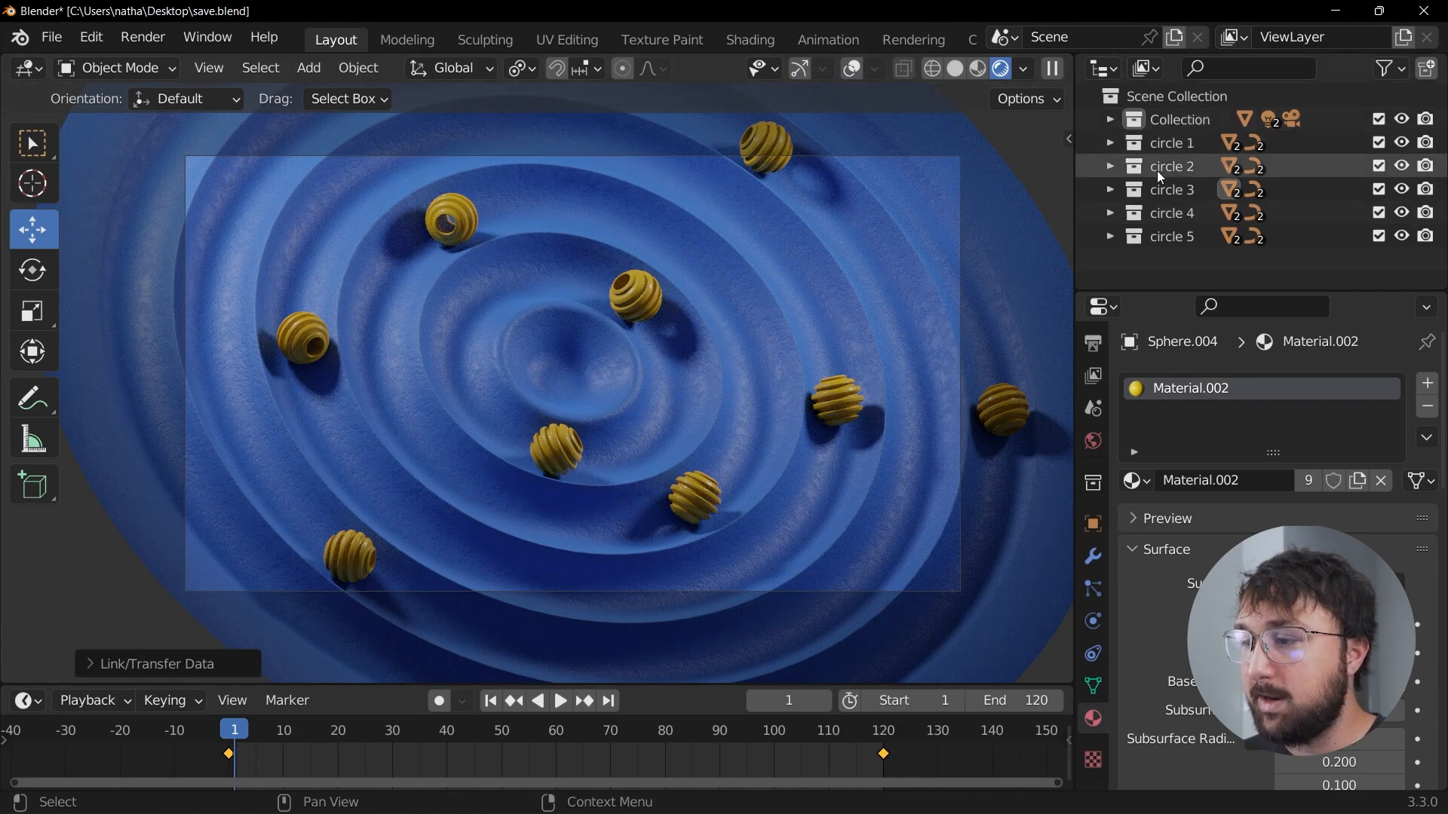
Step: Set the power of the light Spot in the main collection to 30000 W
left_click(1109, 236)
scroll(1204, 236, "down", 2)
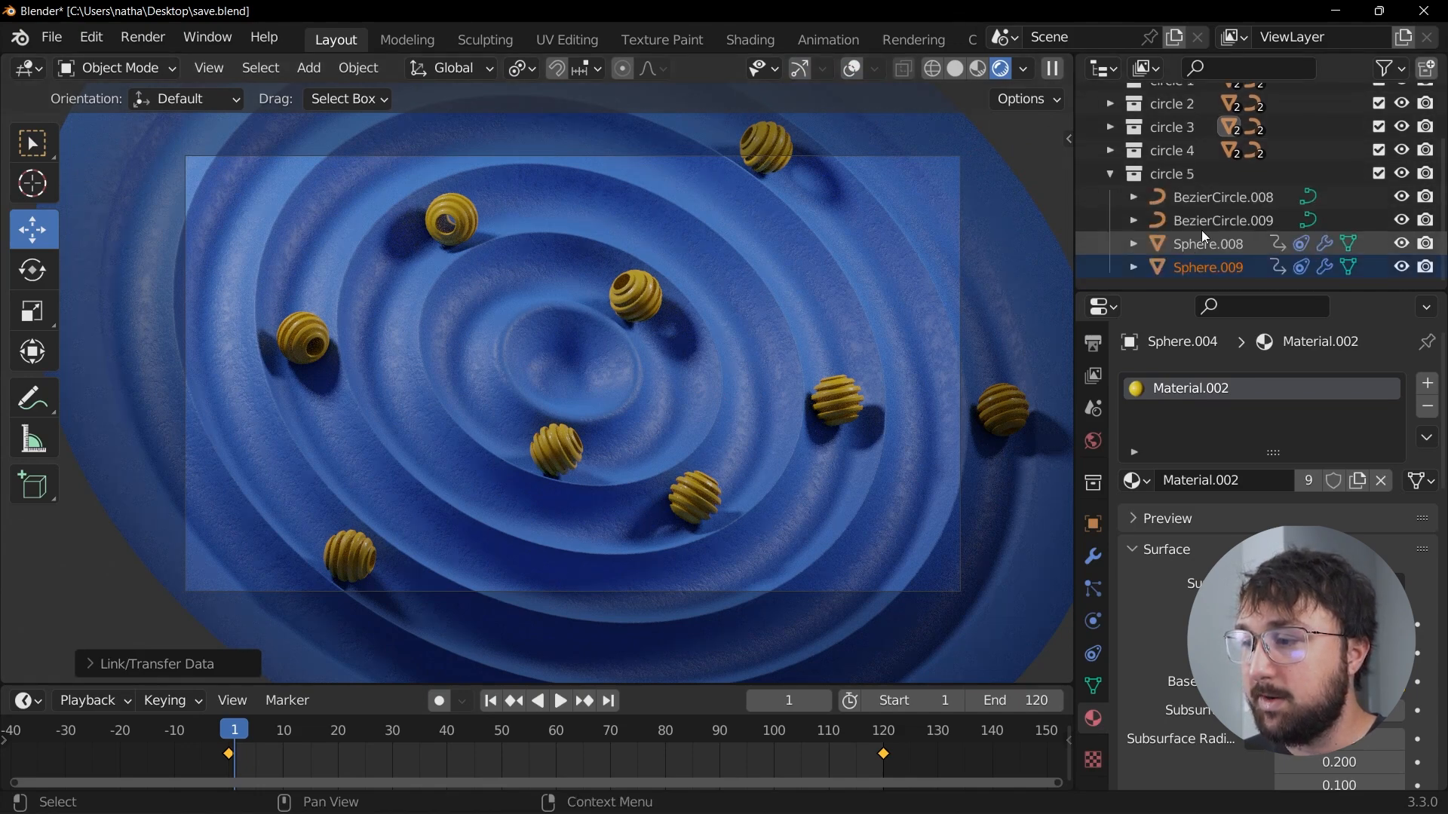
left_click(1111, 173)
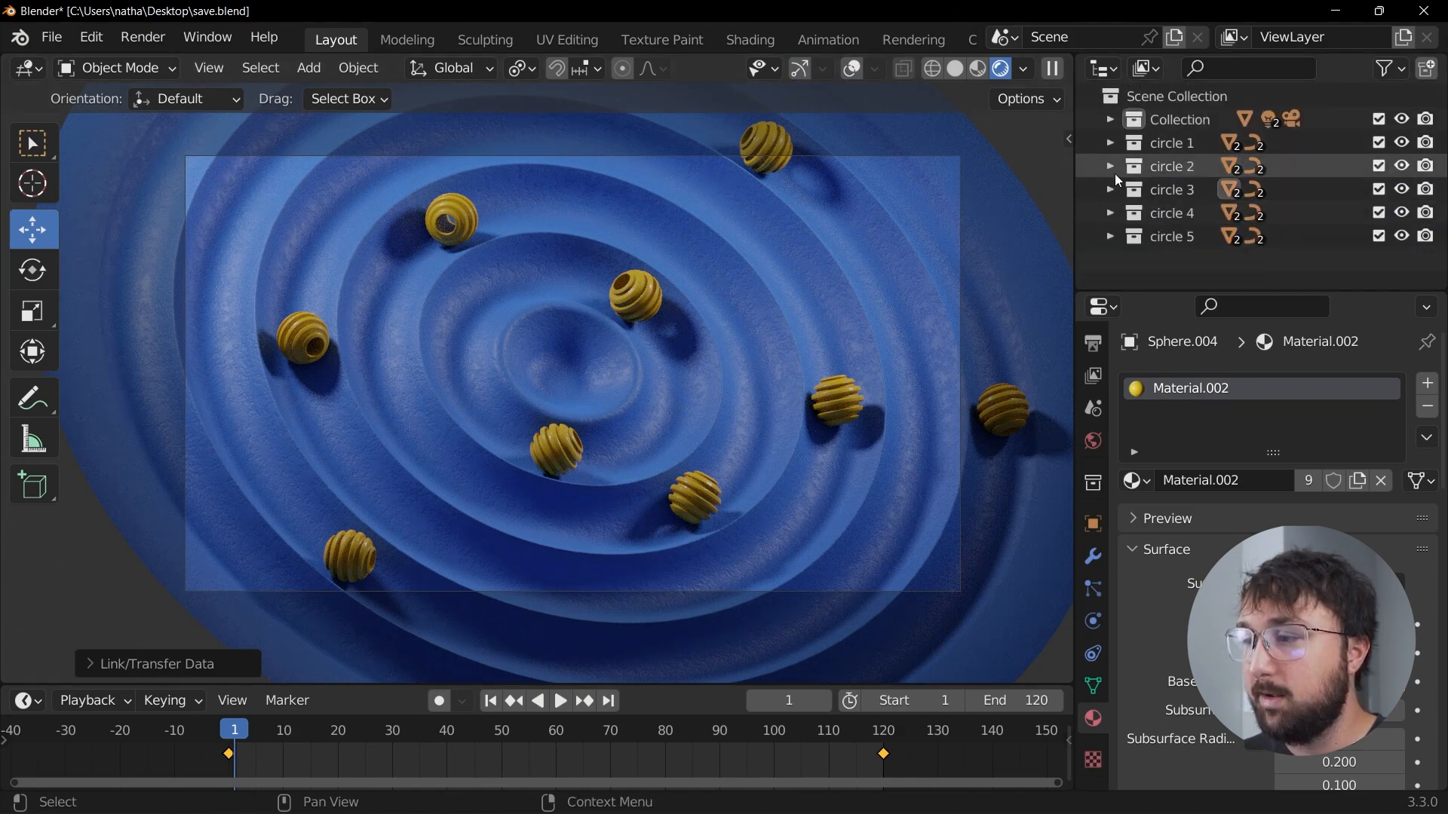
left_click(1108, 121)
left_click(1187, 189)
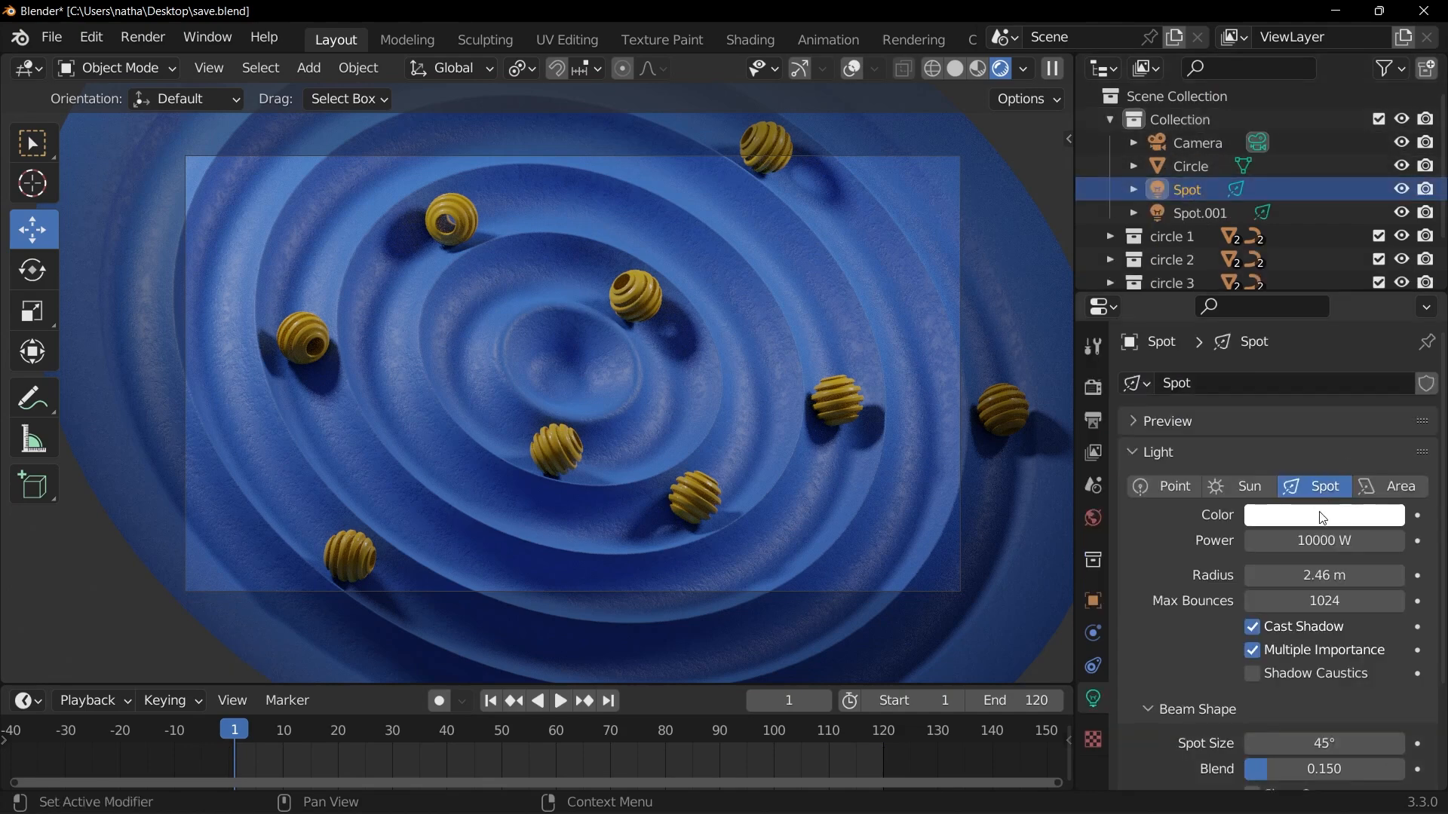
left_click(1323, 538)
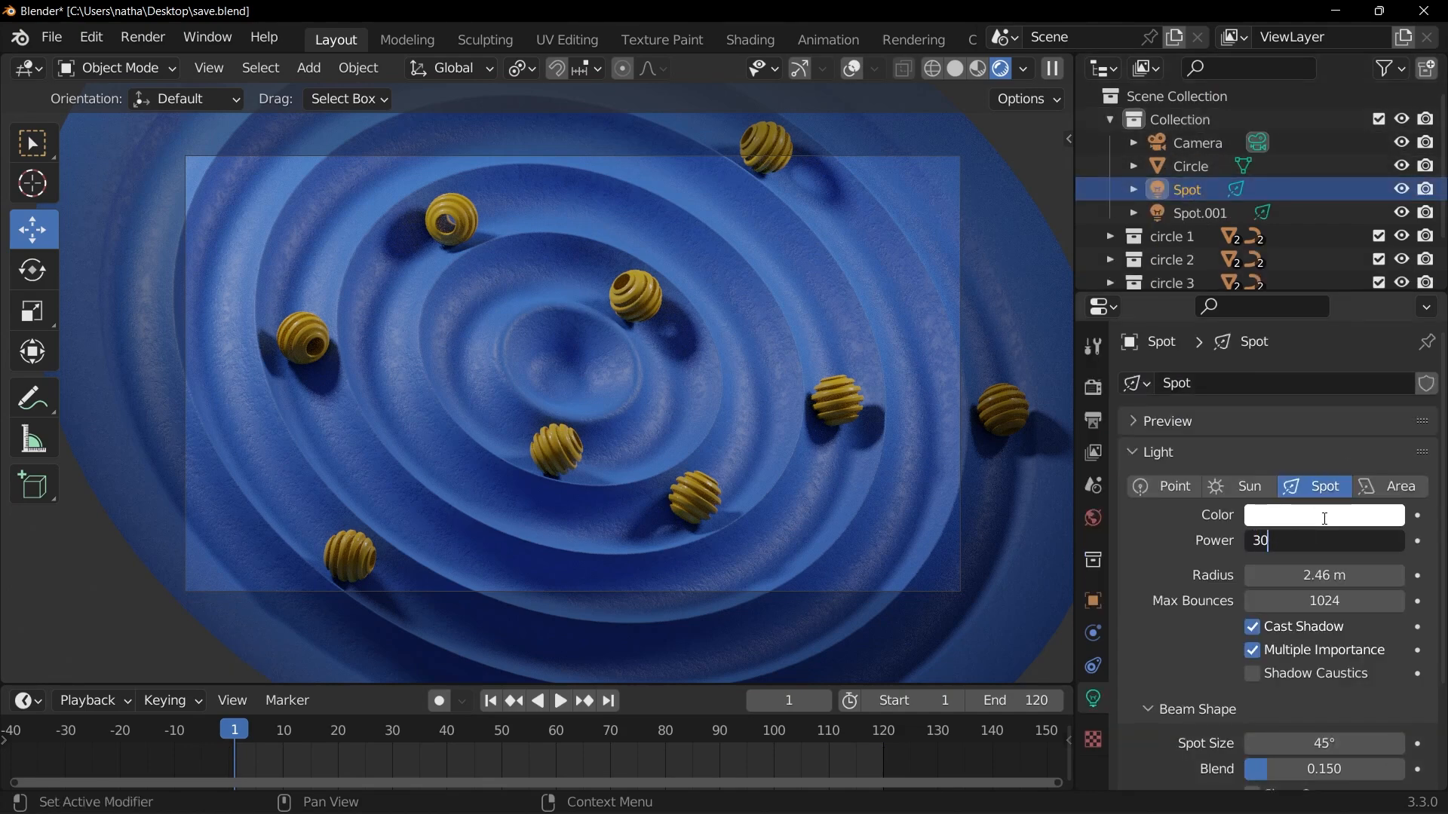
type("30000")
key("Return")
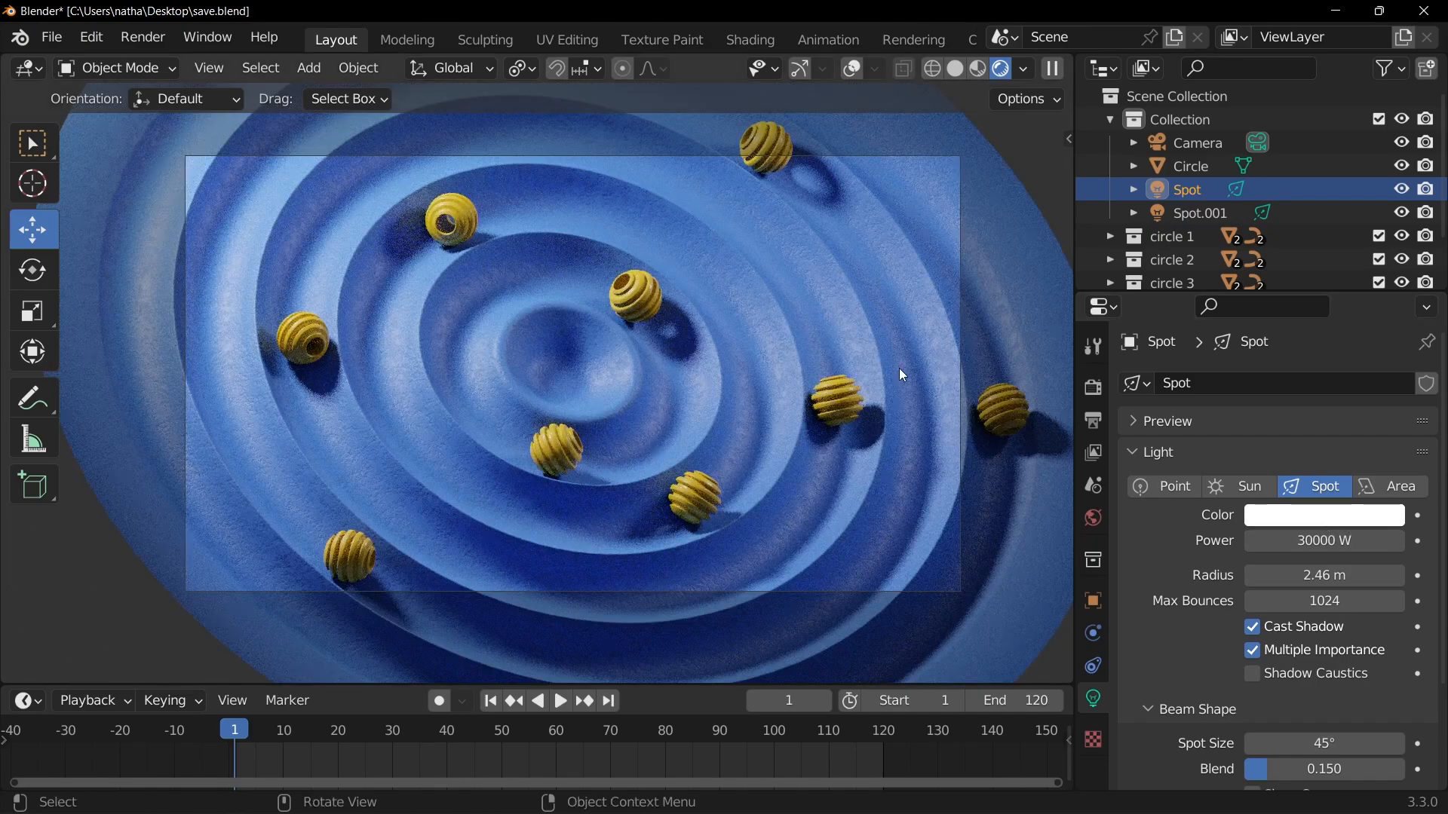
Step: Set the power of the light Spot.001 to 10000 W
left_click(1185, 211)
left_click(1327, 543)
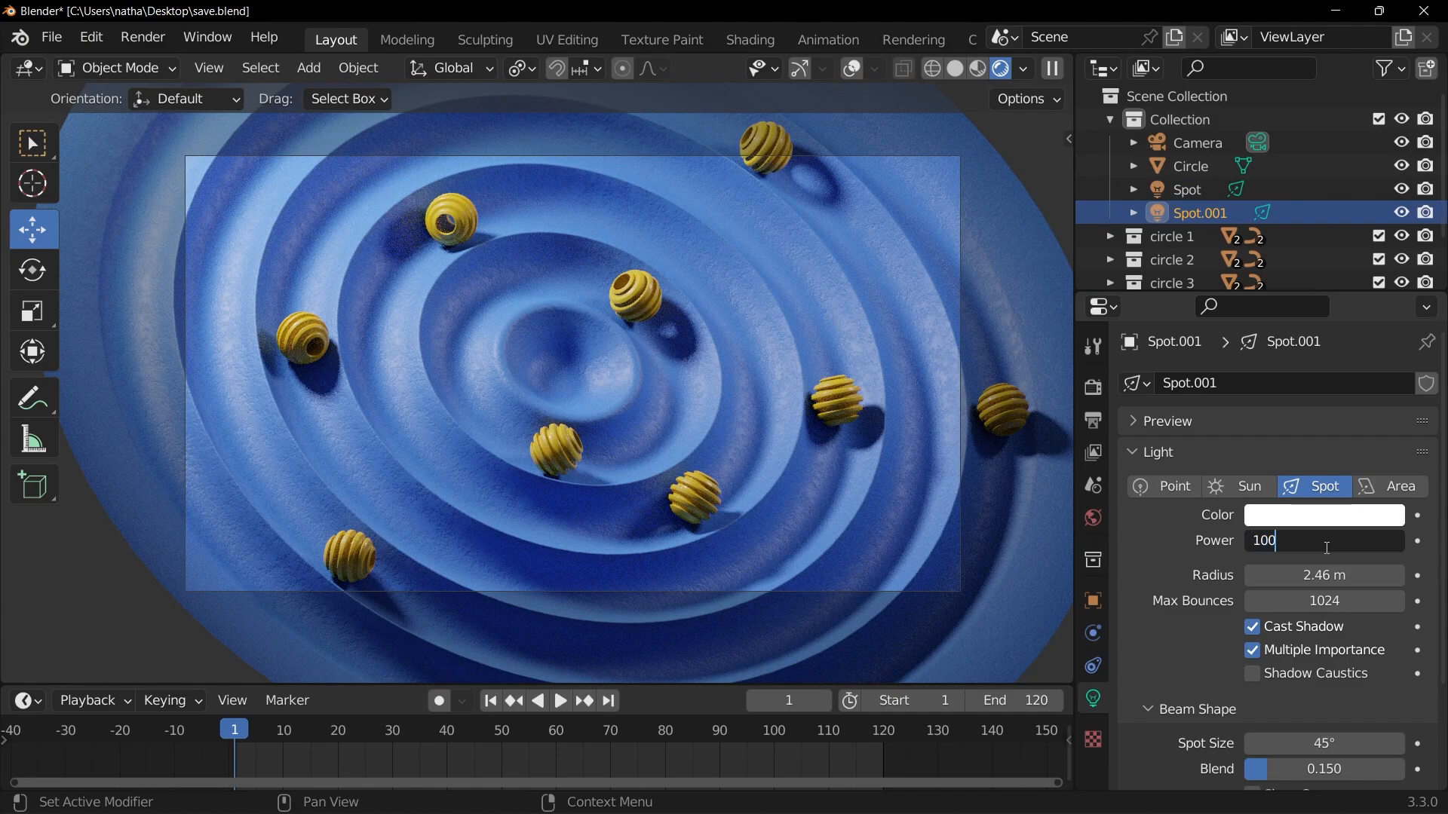
key("Return")
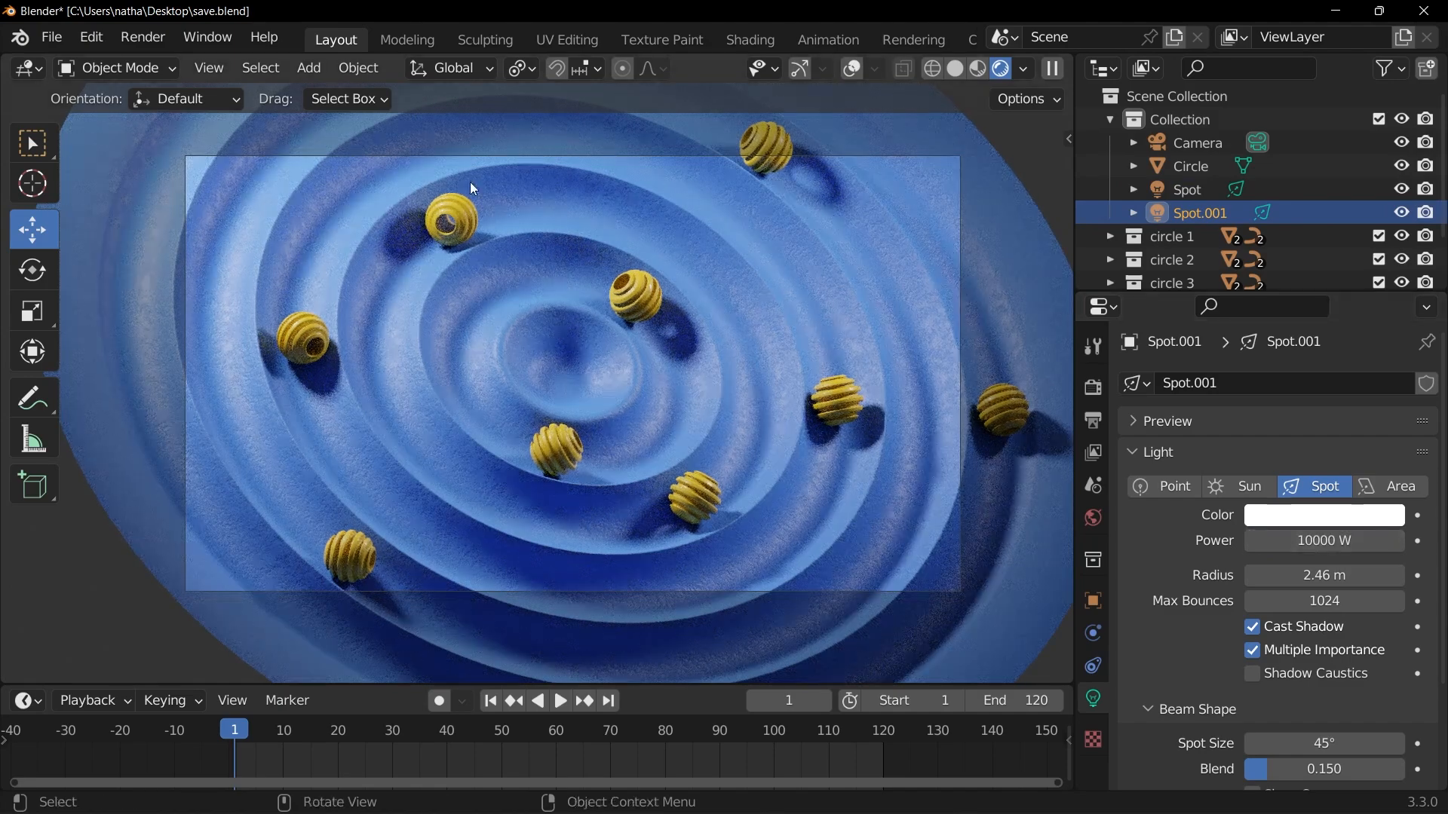
Step: Set the color management look to High Contrast with exposure -0.256, and enable Motion Blur for the render
left_click(1093, 387)
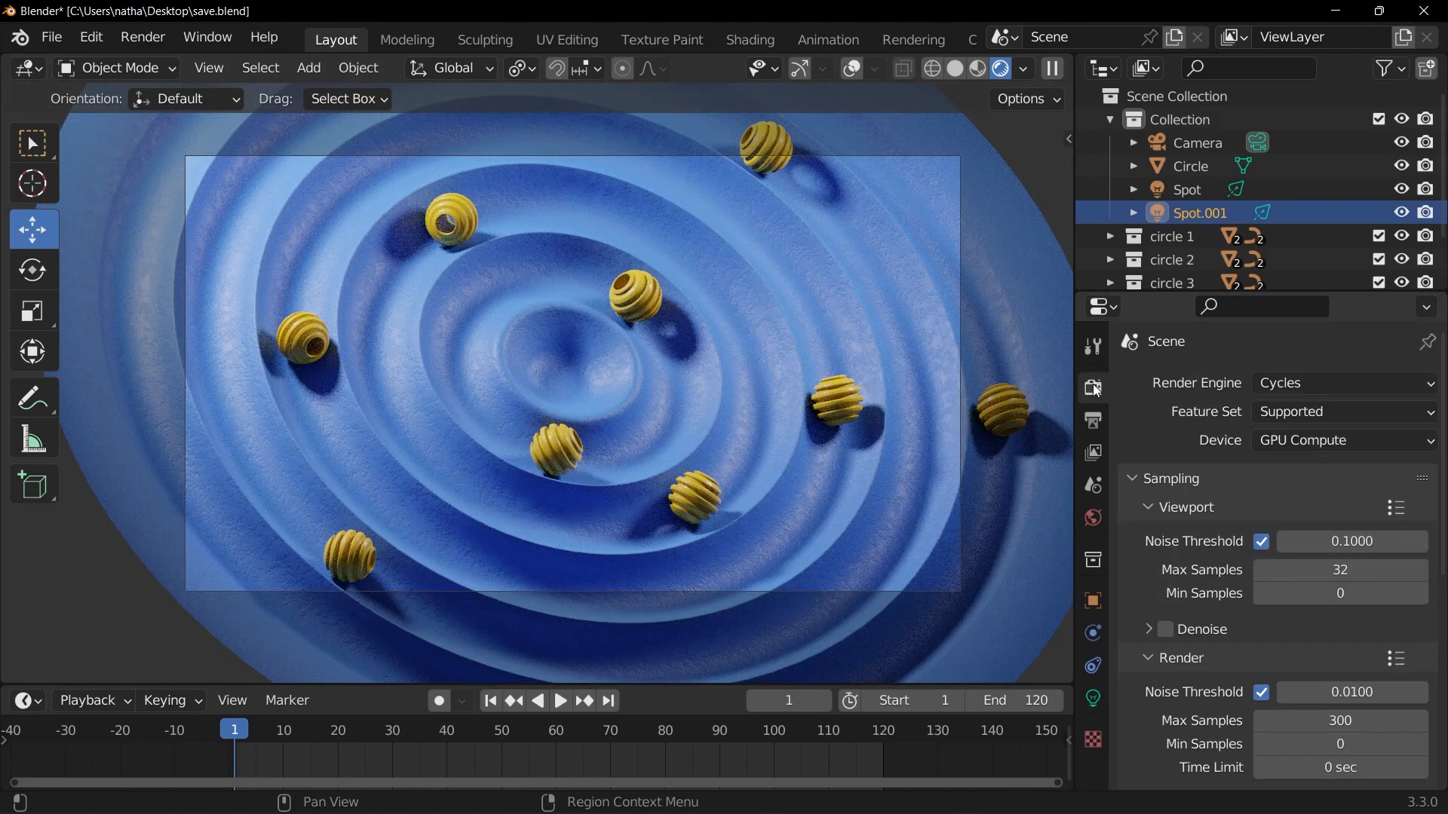
scroll(1251, 529, "down", 10)
left_click(1221, 777)
scroll(1217, 774, "down", 7)
left_click(1297, 652)
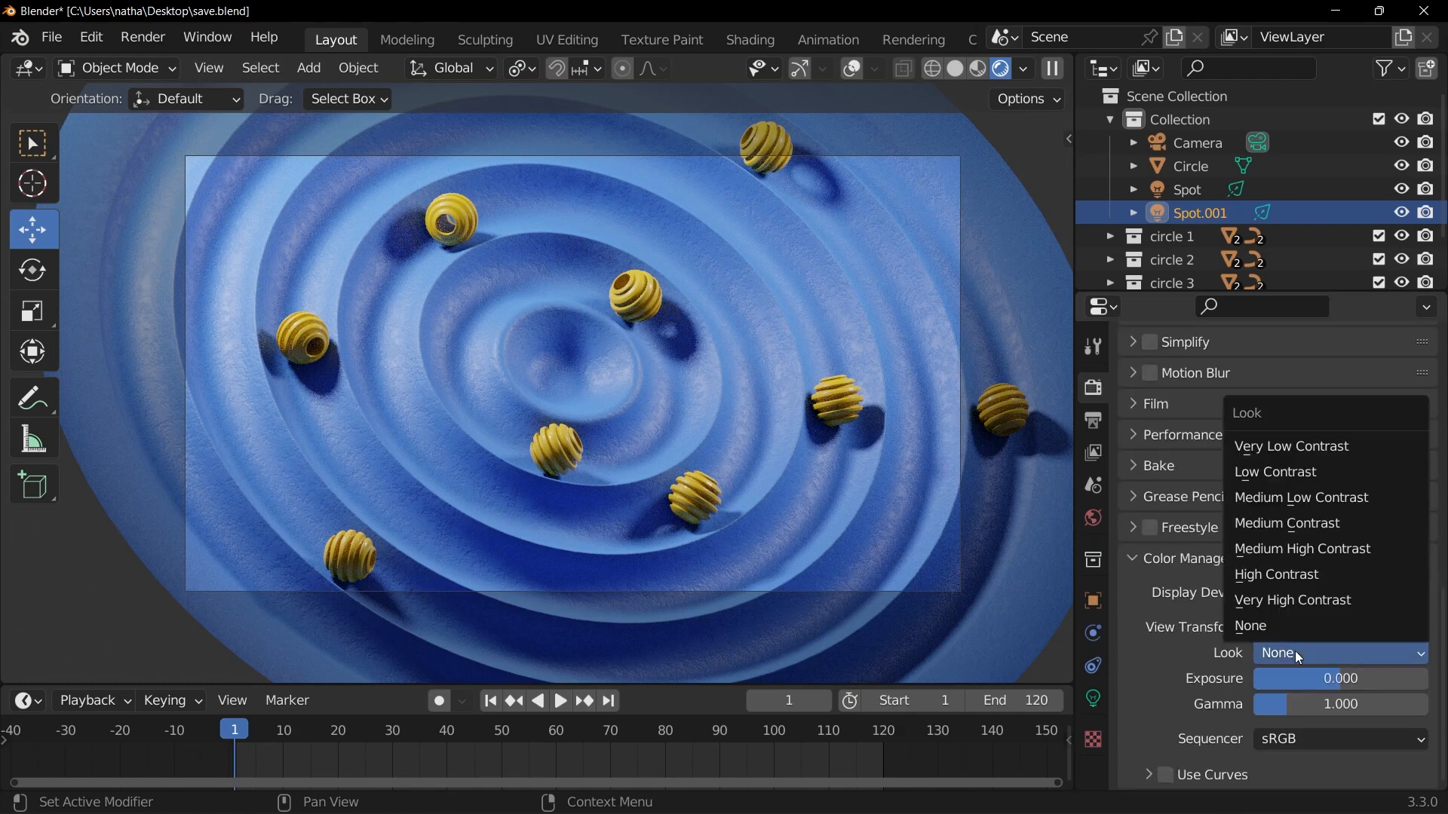
left_click(1285, 573)
left_click_drag(1286, 672, 1267, 672)
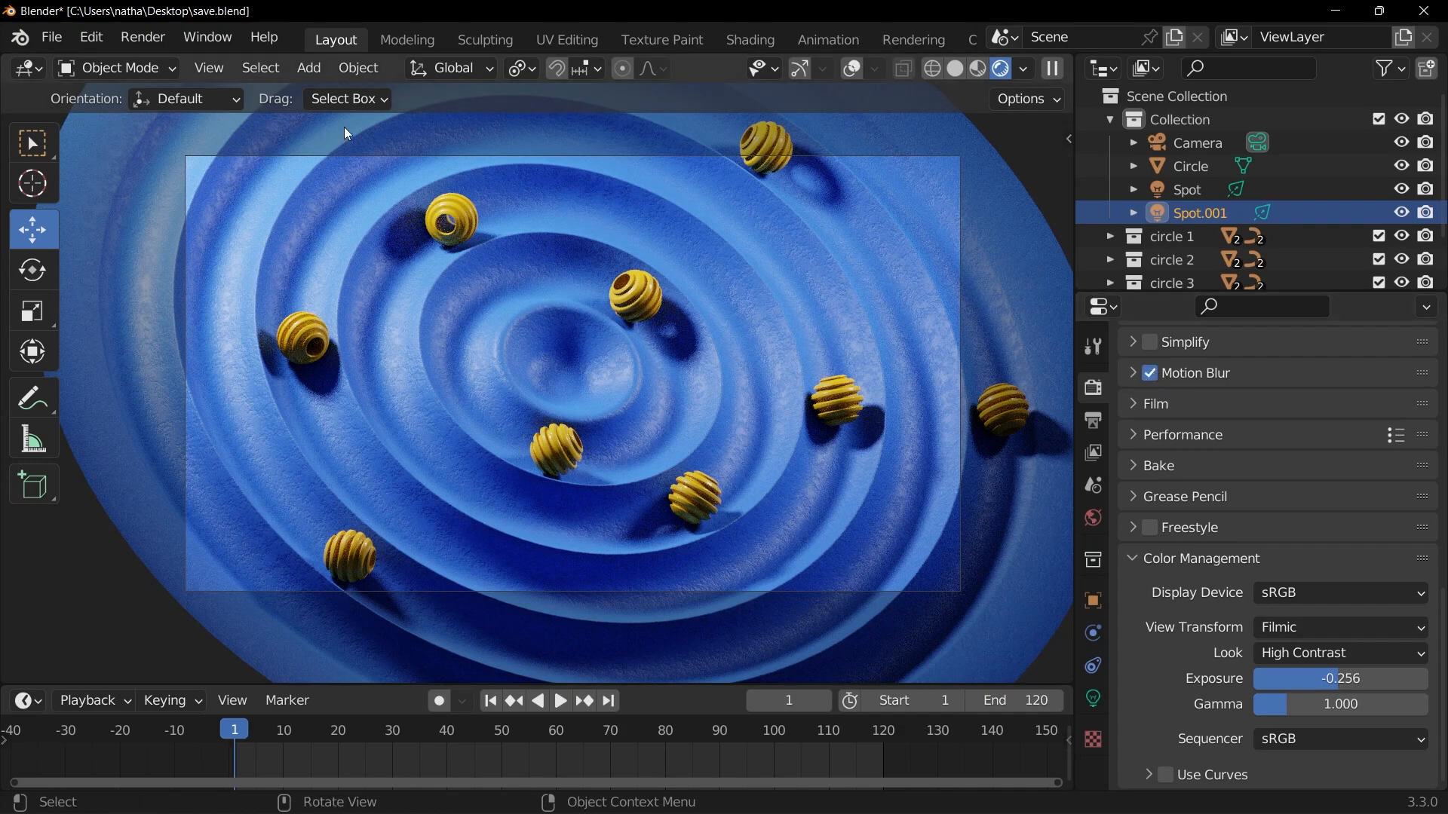
Step: Render frame 1 as a still image and examine the result up close and as a whole
left_click(144, 41)
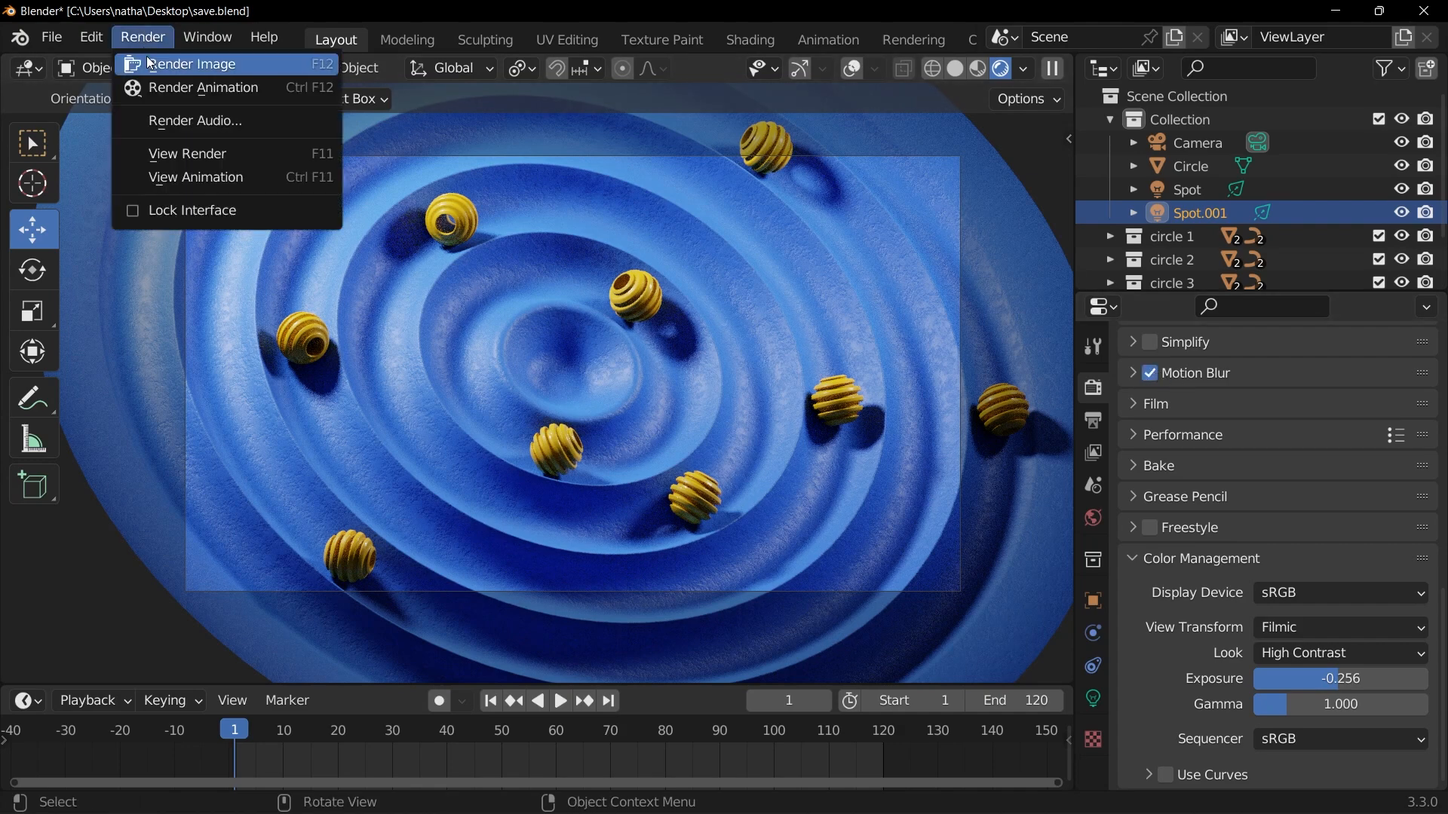
left_click(151, 64)
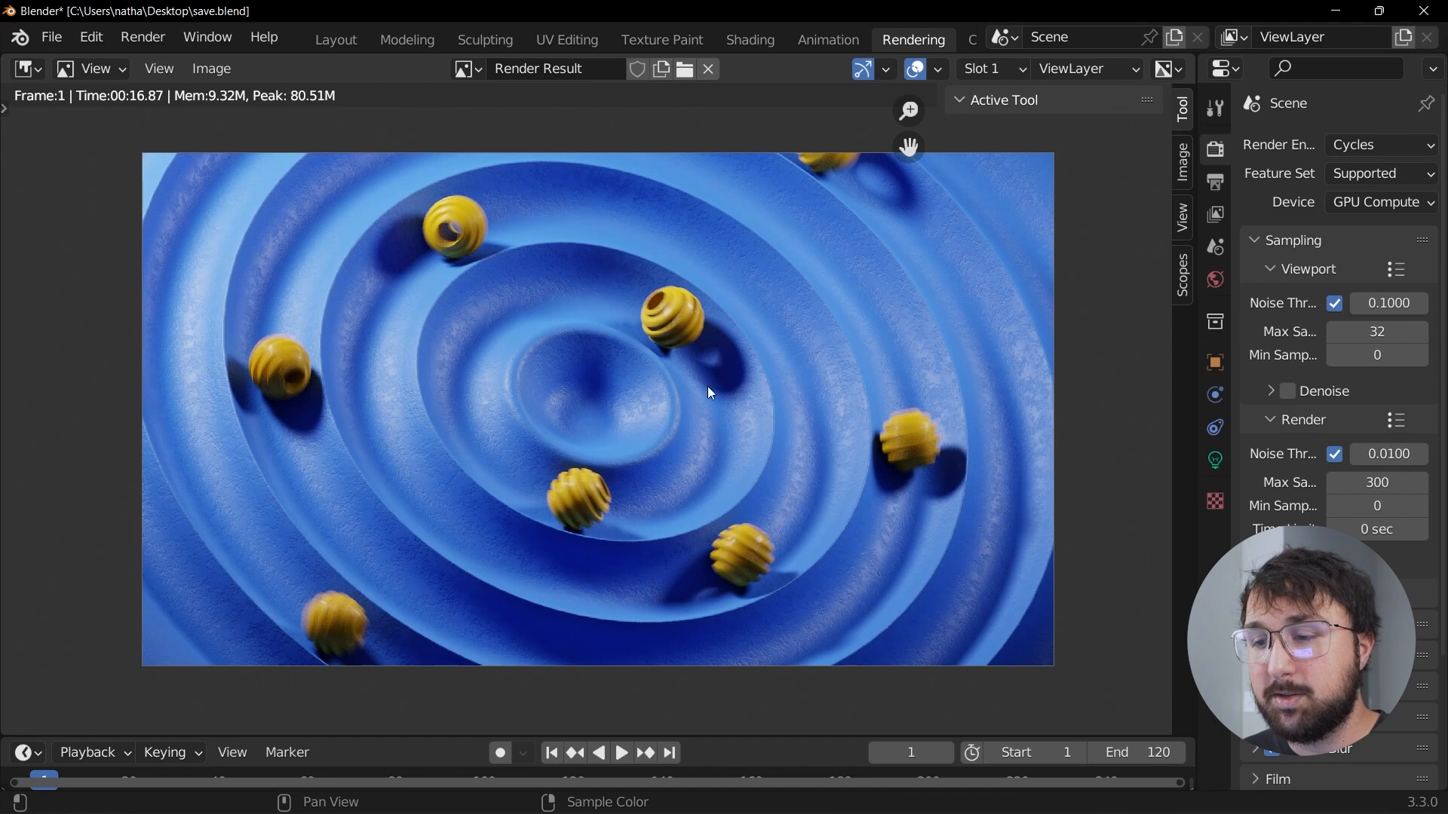
scroll(510, 368, "up", 1)
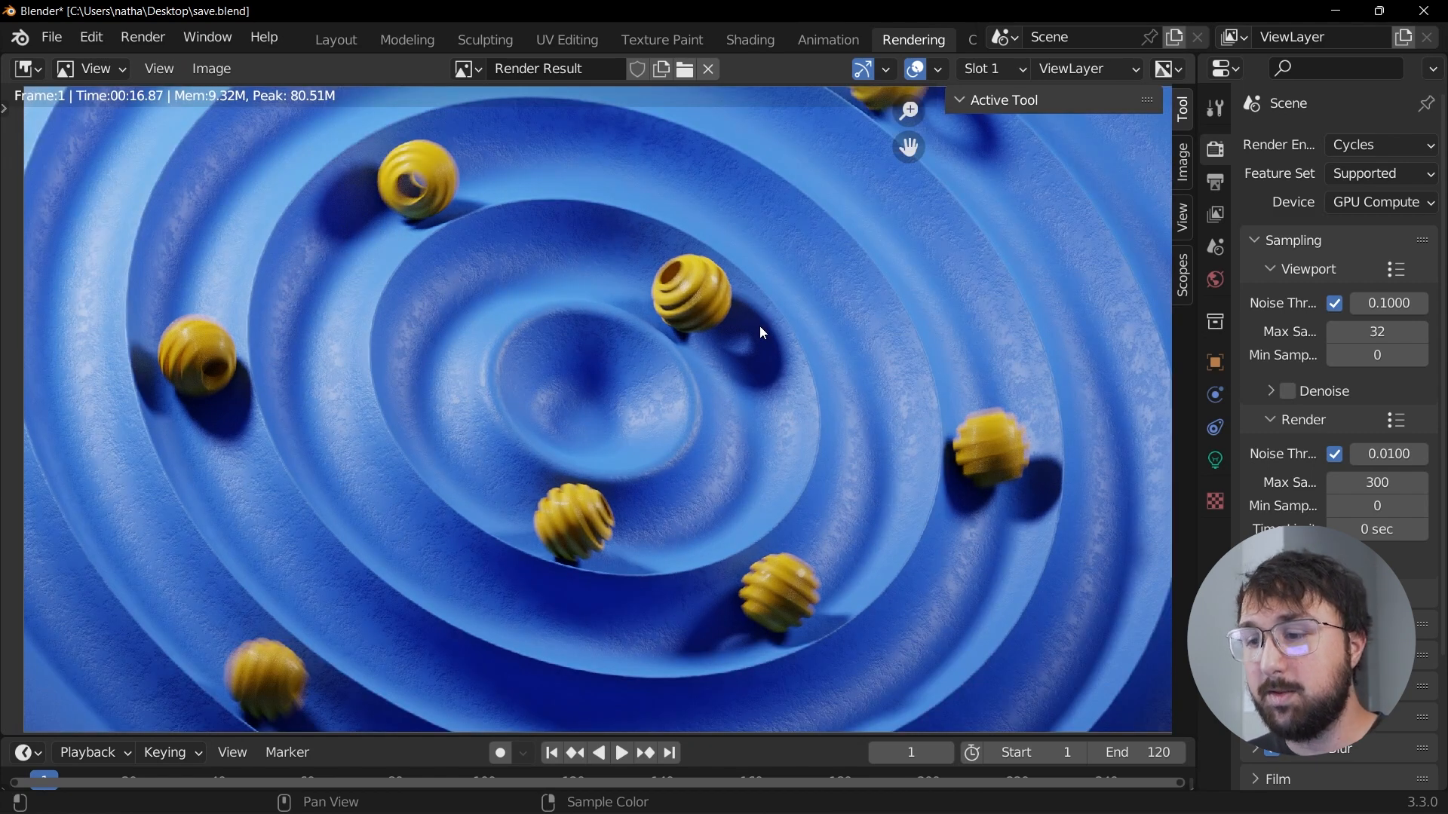
scroll(772, 337, "down", 2)
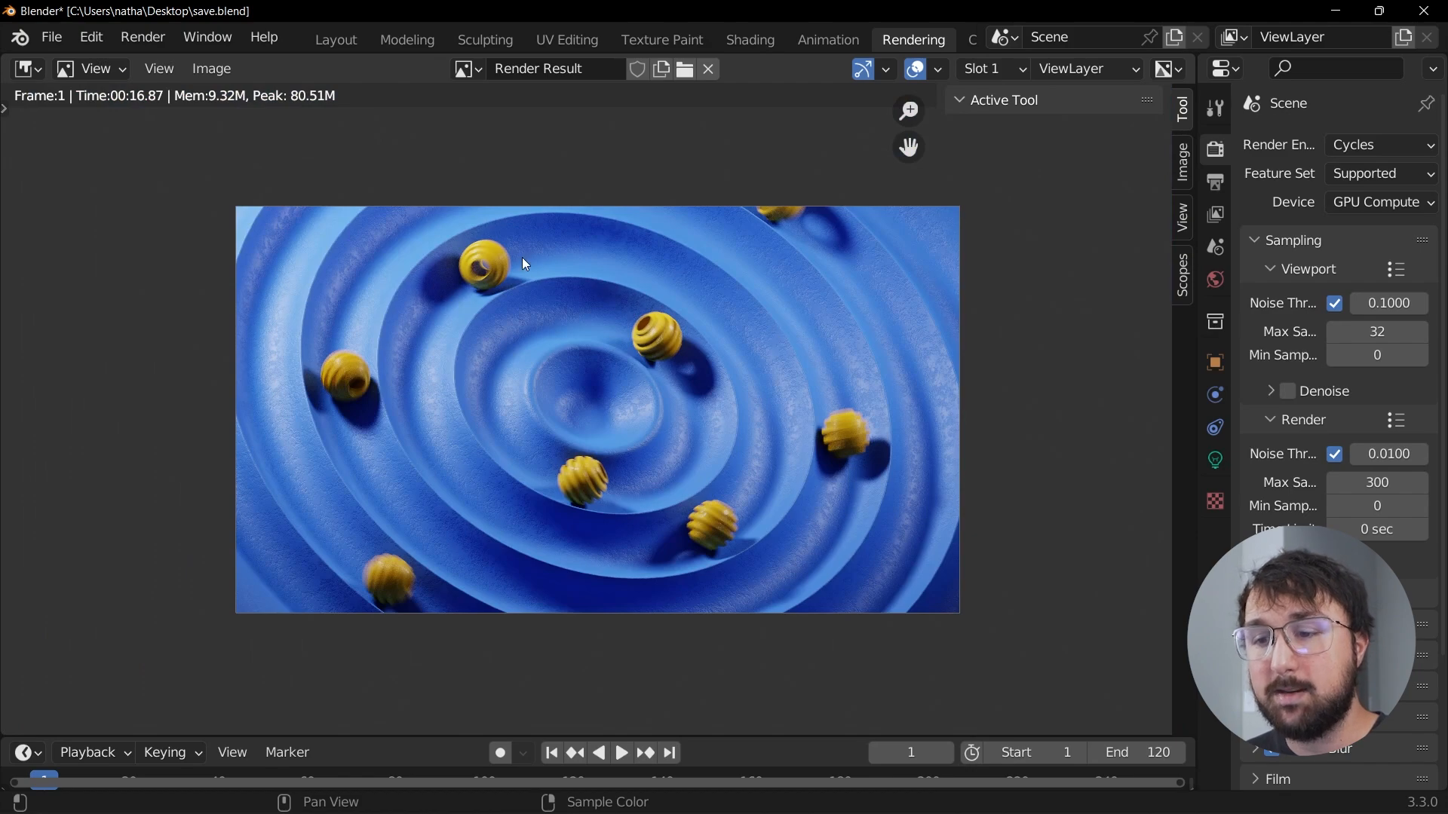
Step: Create a folder named spin on the Desktop and set it as the render output location
left_click(333, 43)
scroll(1199, 418, "up", 15)
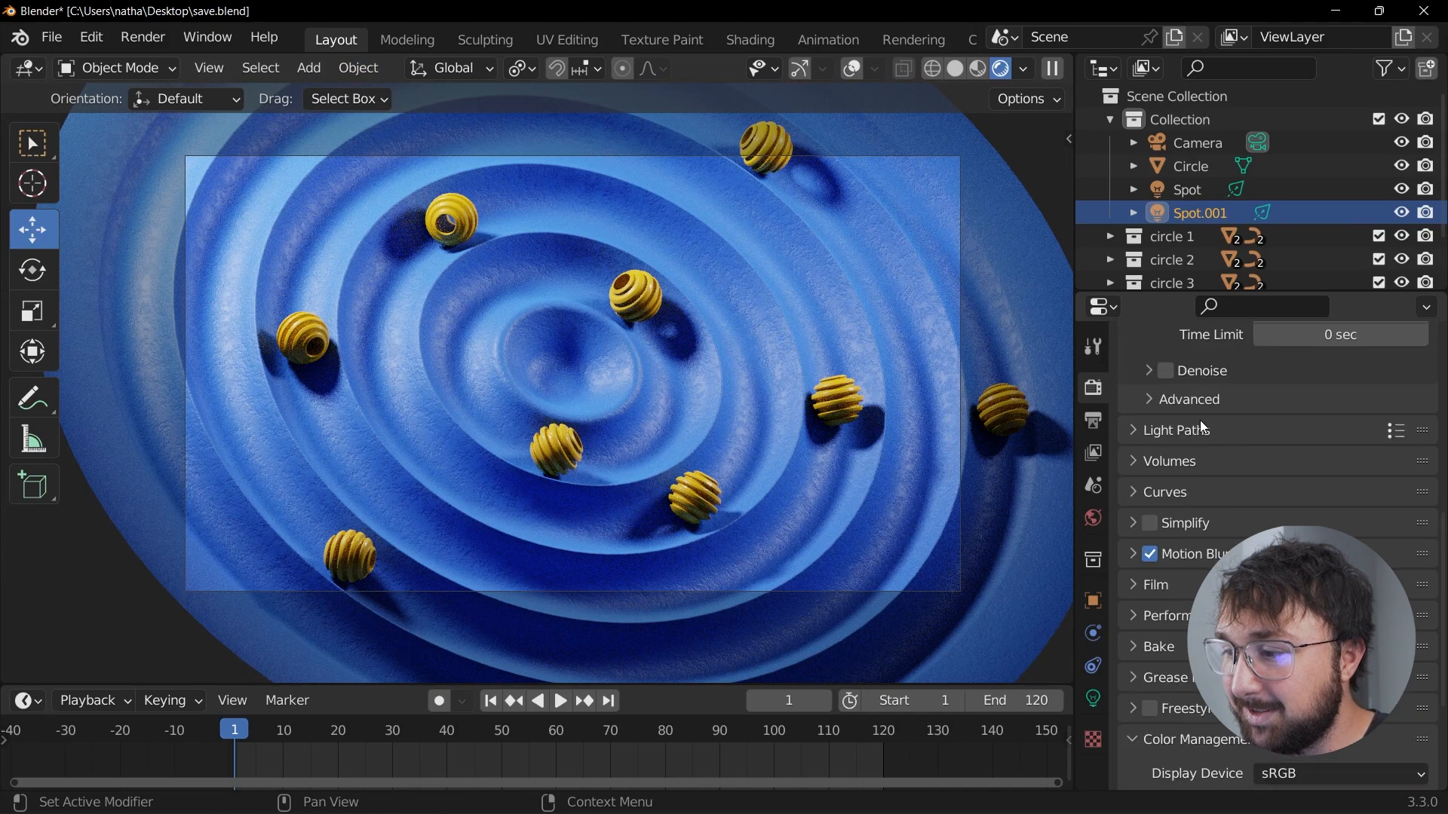
left_click(1095, 422)
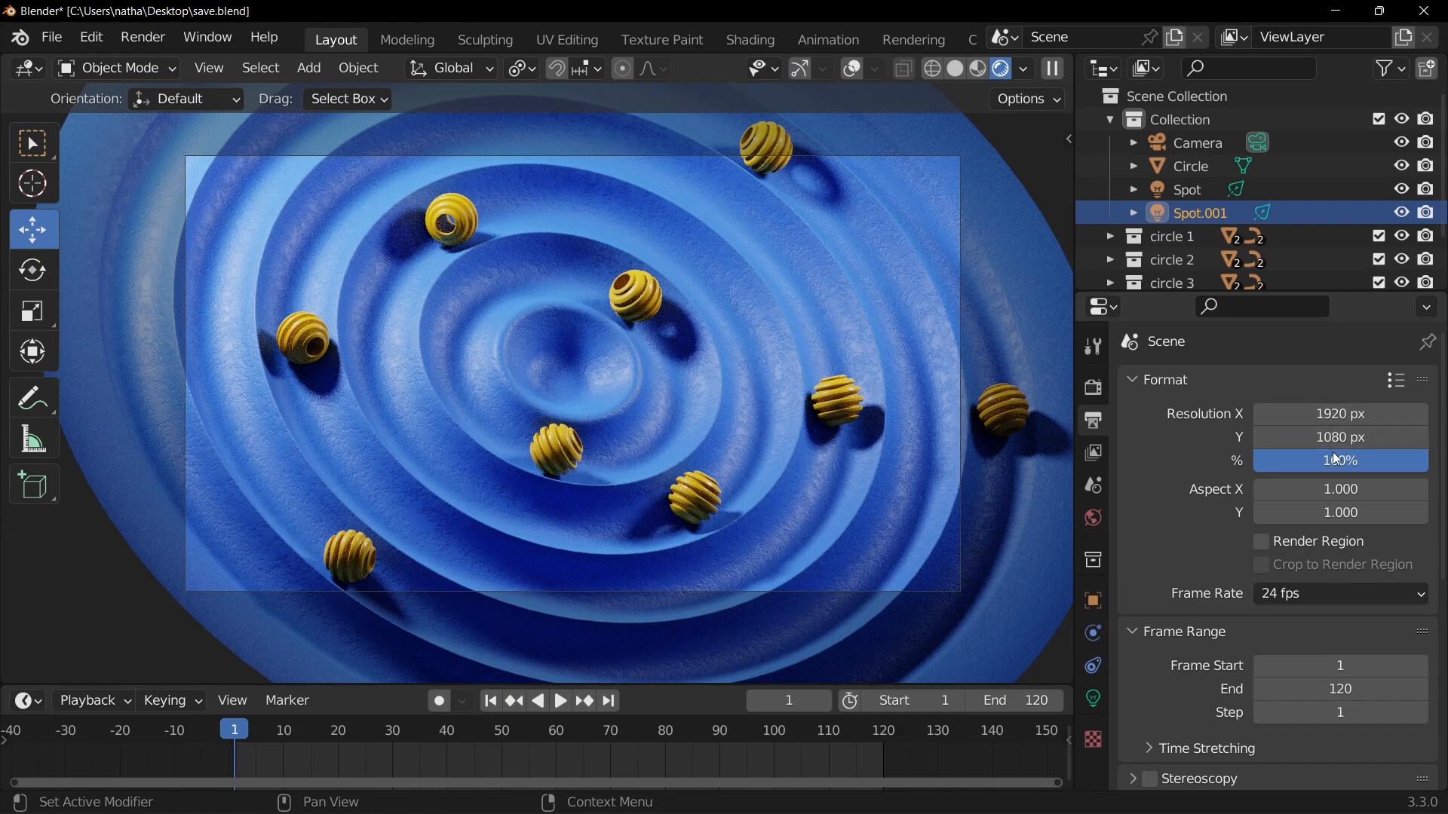
scroll(1336, 456, "down", 5)
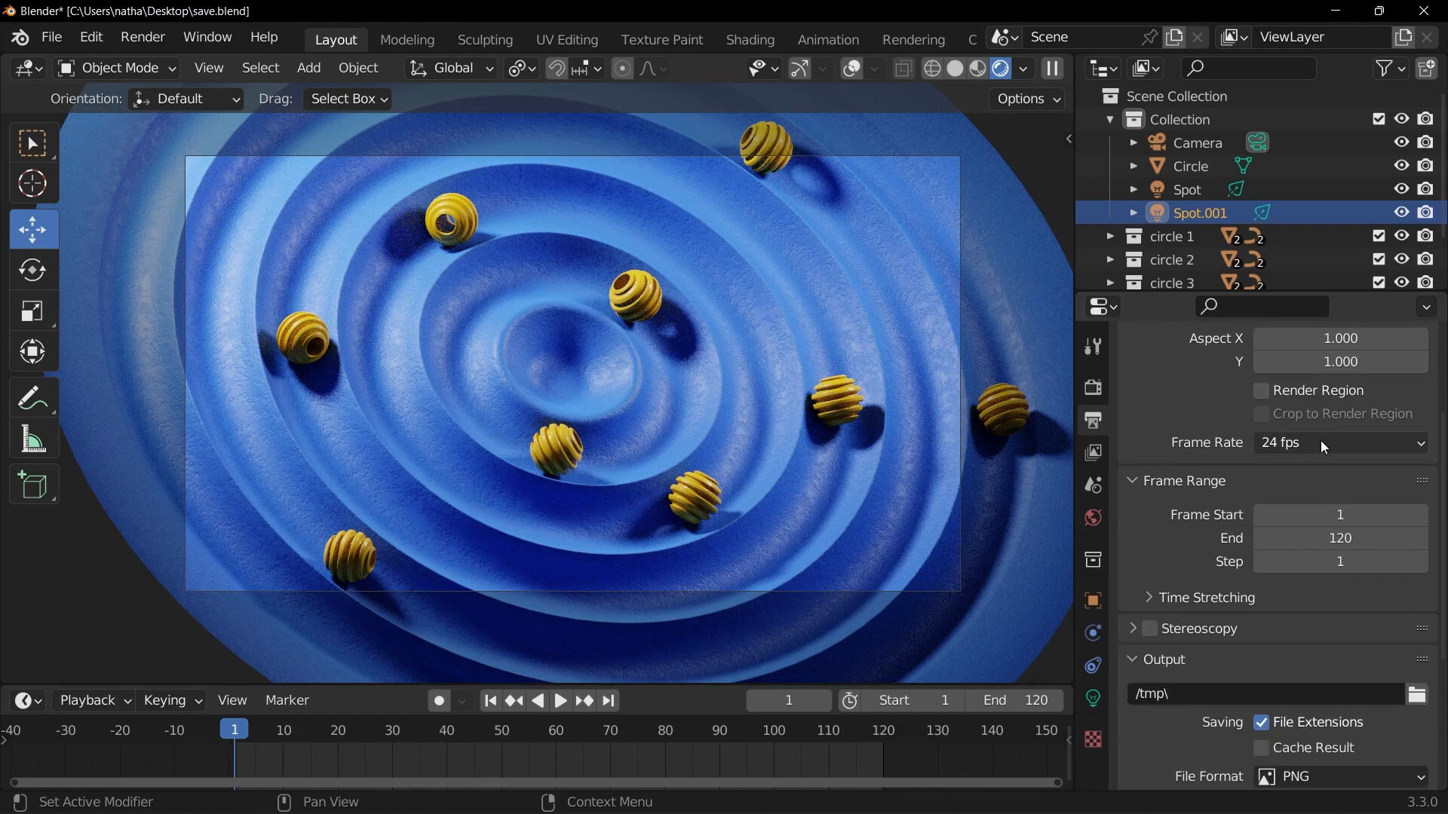
scroll(1332, 457, "down", 6)
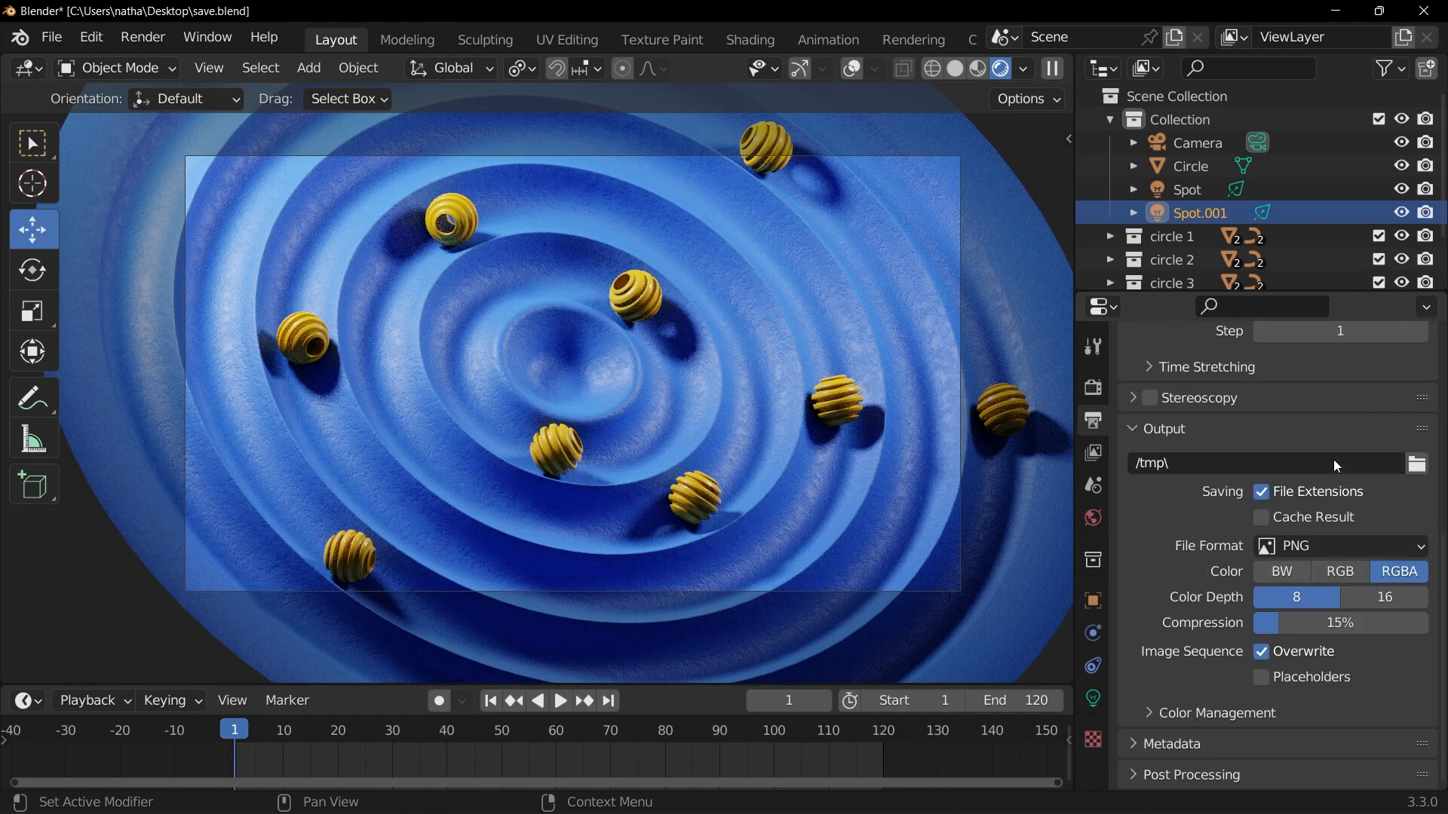
left_click(1417, 463)
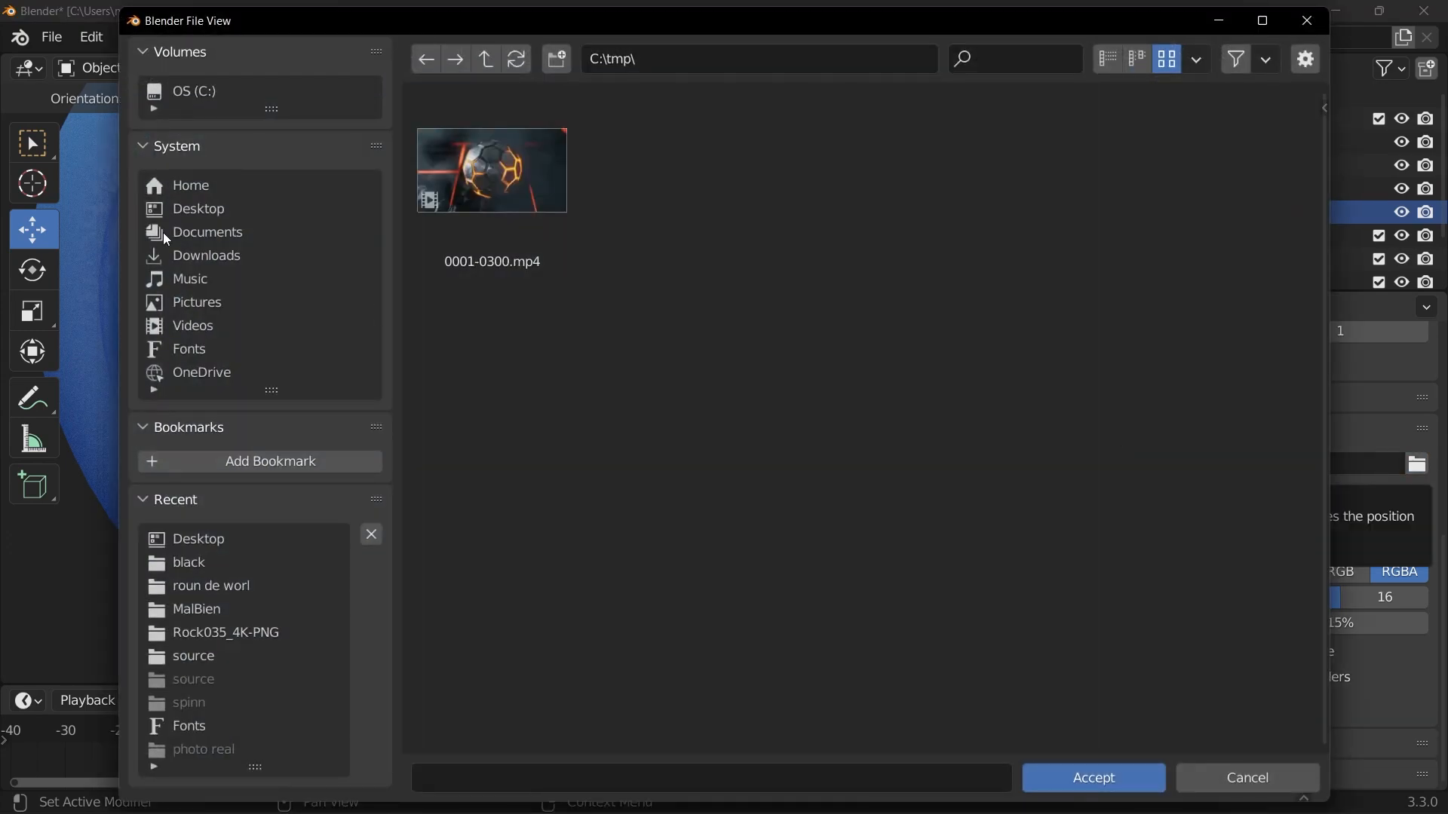
left_click(204, 215)
left_click(557, 58)
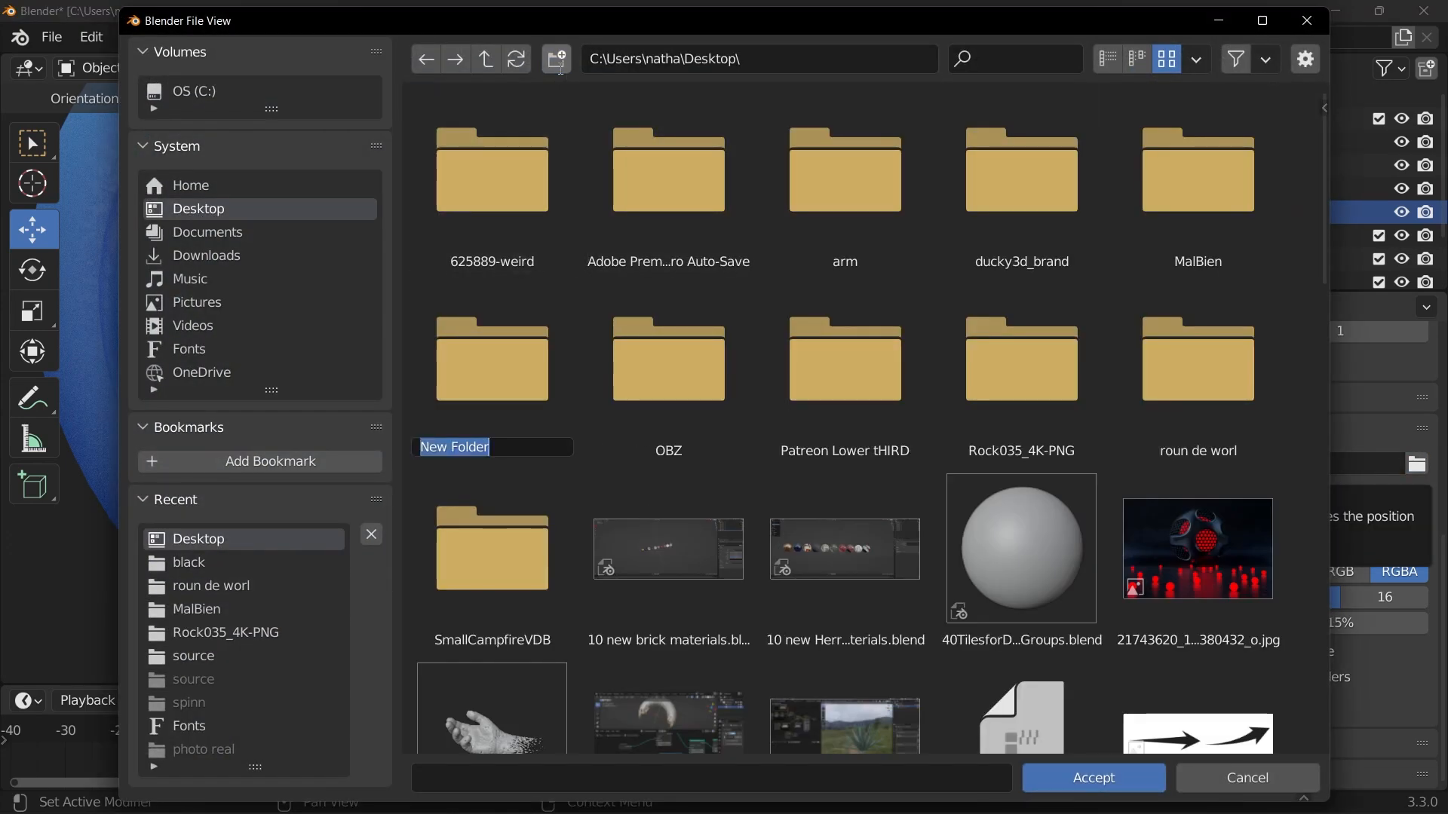
type("spin")
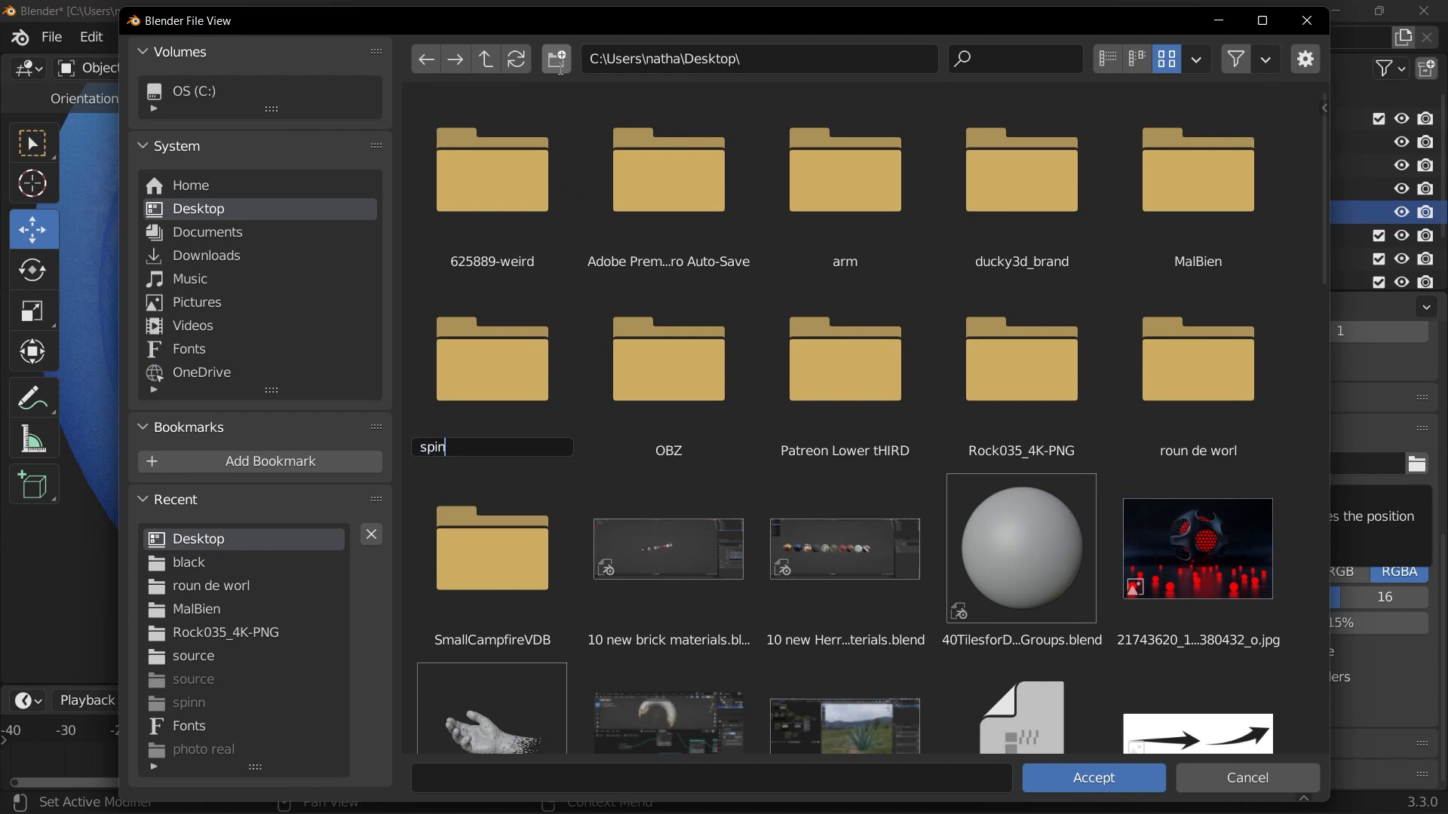
key("Return")
double_click(509, 391)
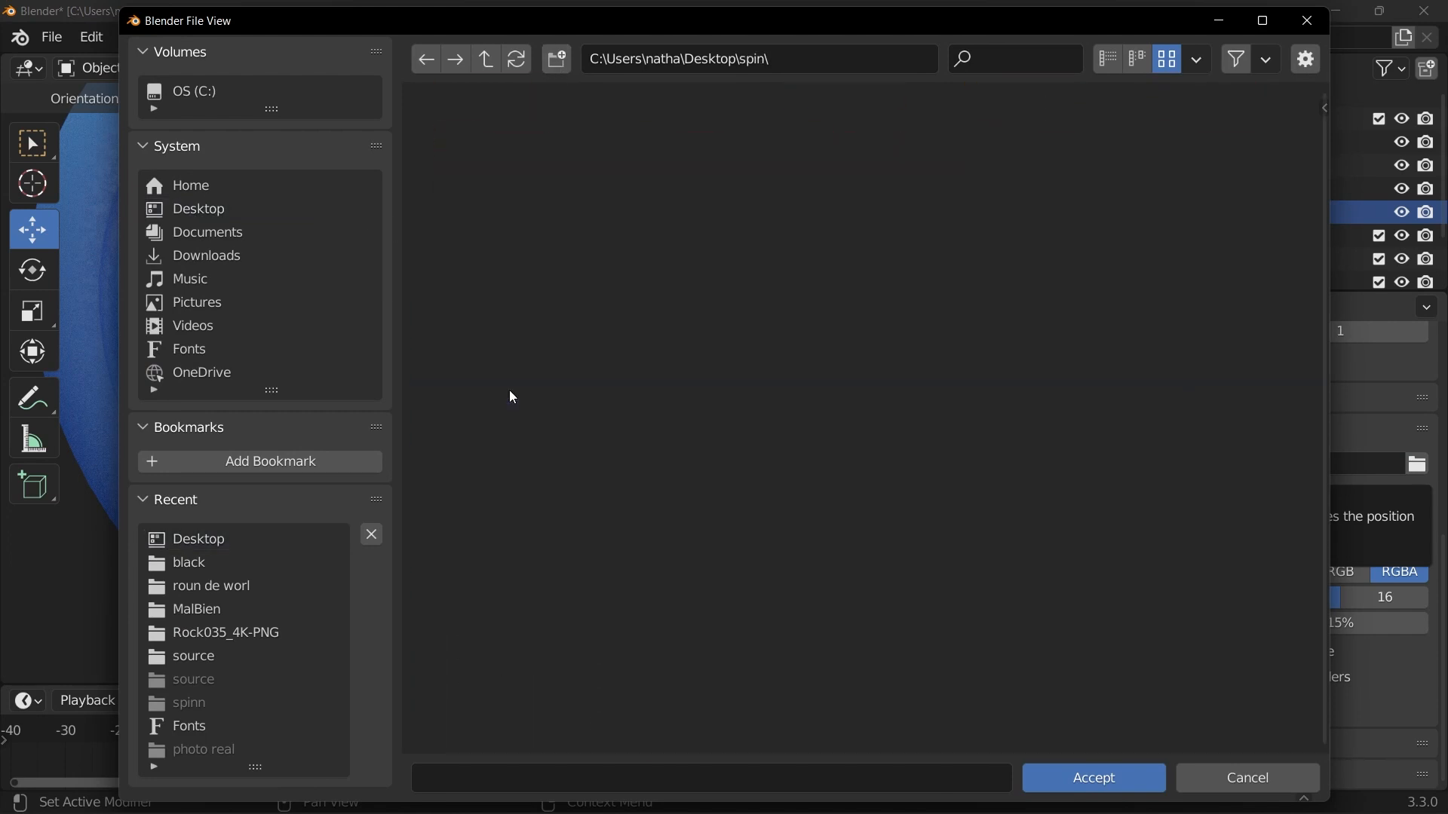
left_click(1094, 777)
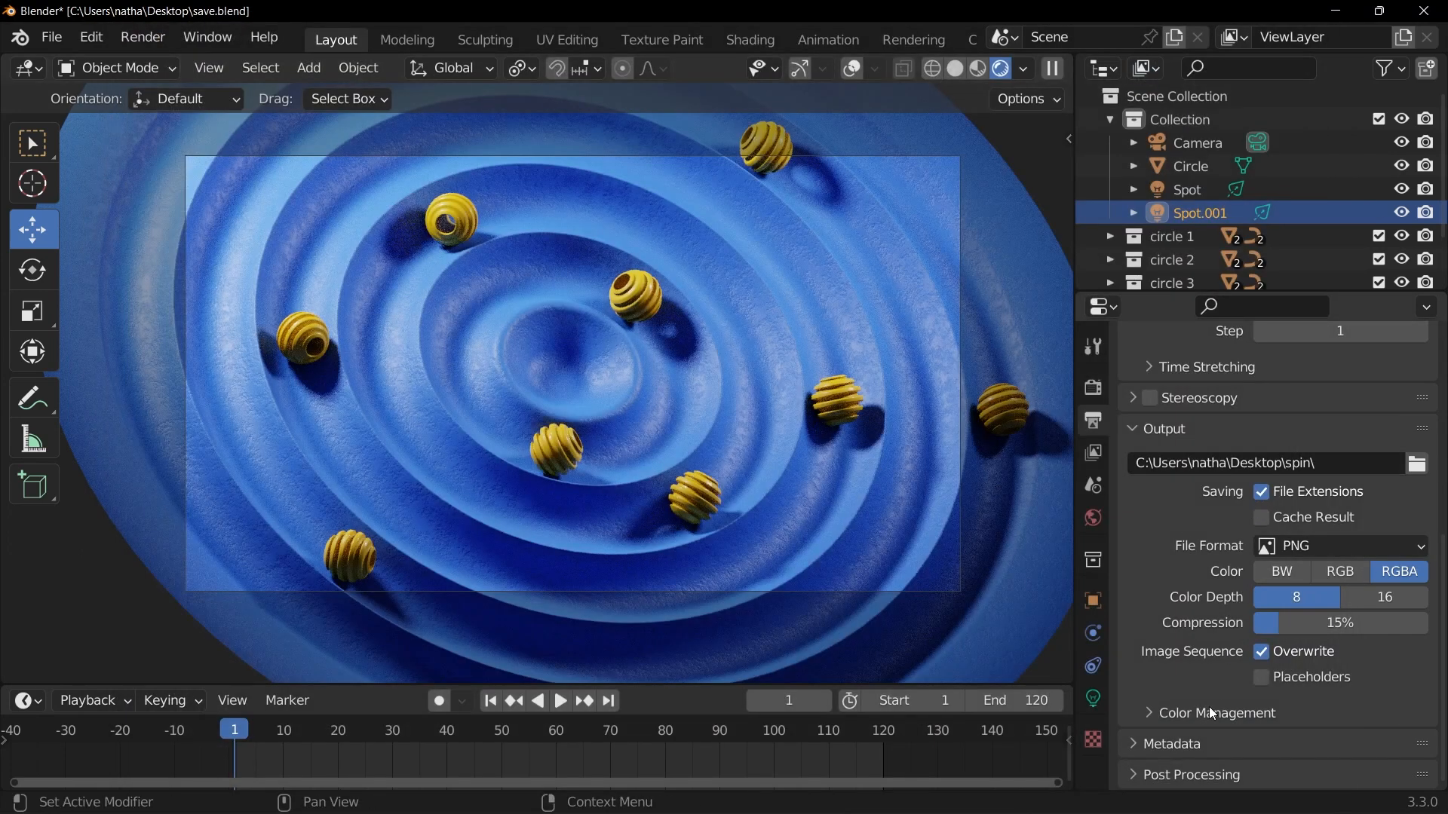
Step: Keep PNG as the output file format and start rendering the animation
left_click(1301, 548)
left_click(1296, 546)
left_click(143, 36)
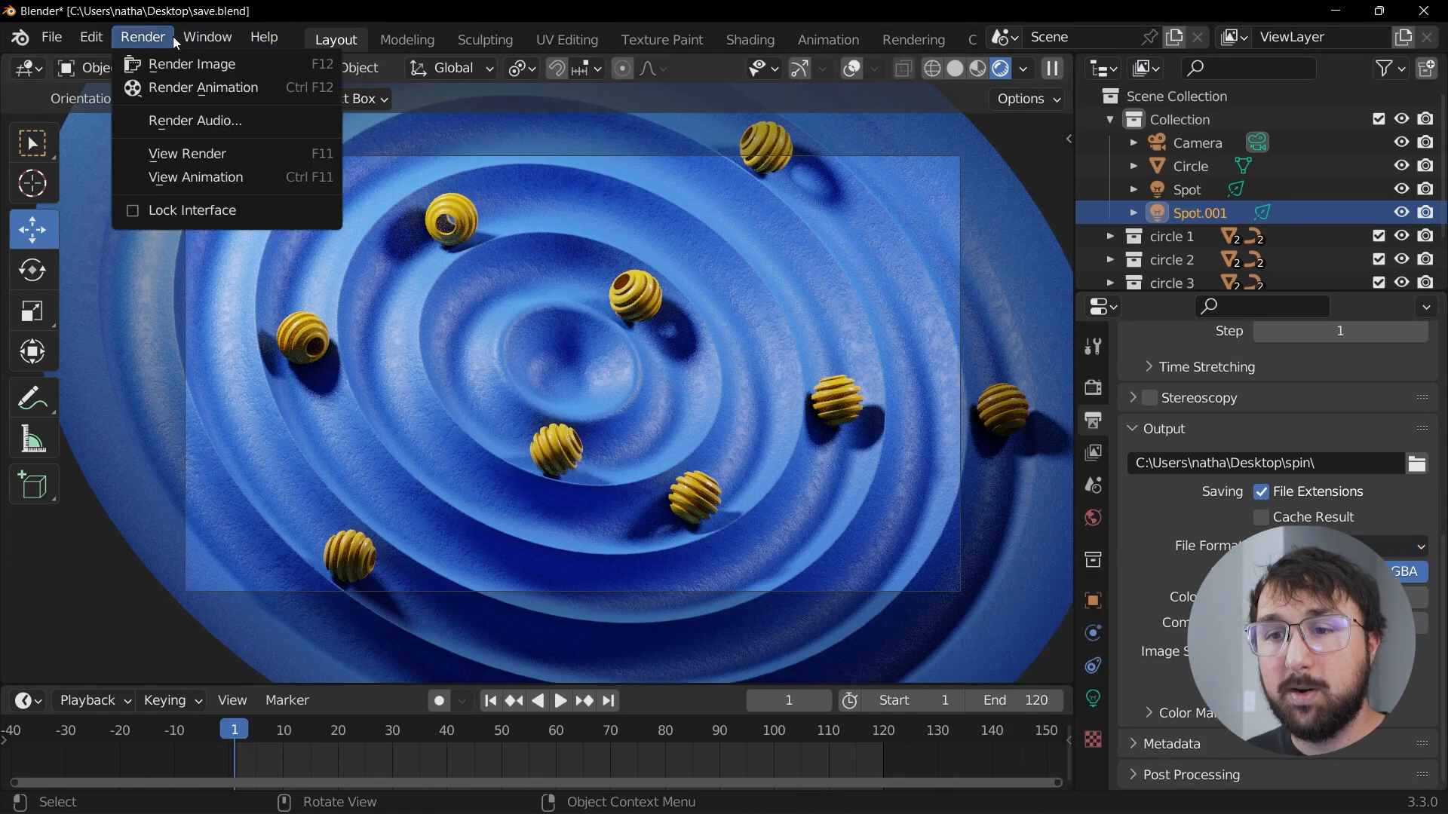
left_click(145, 38)
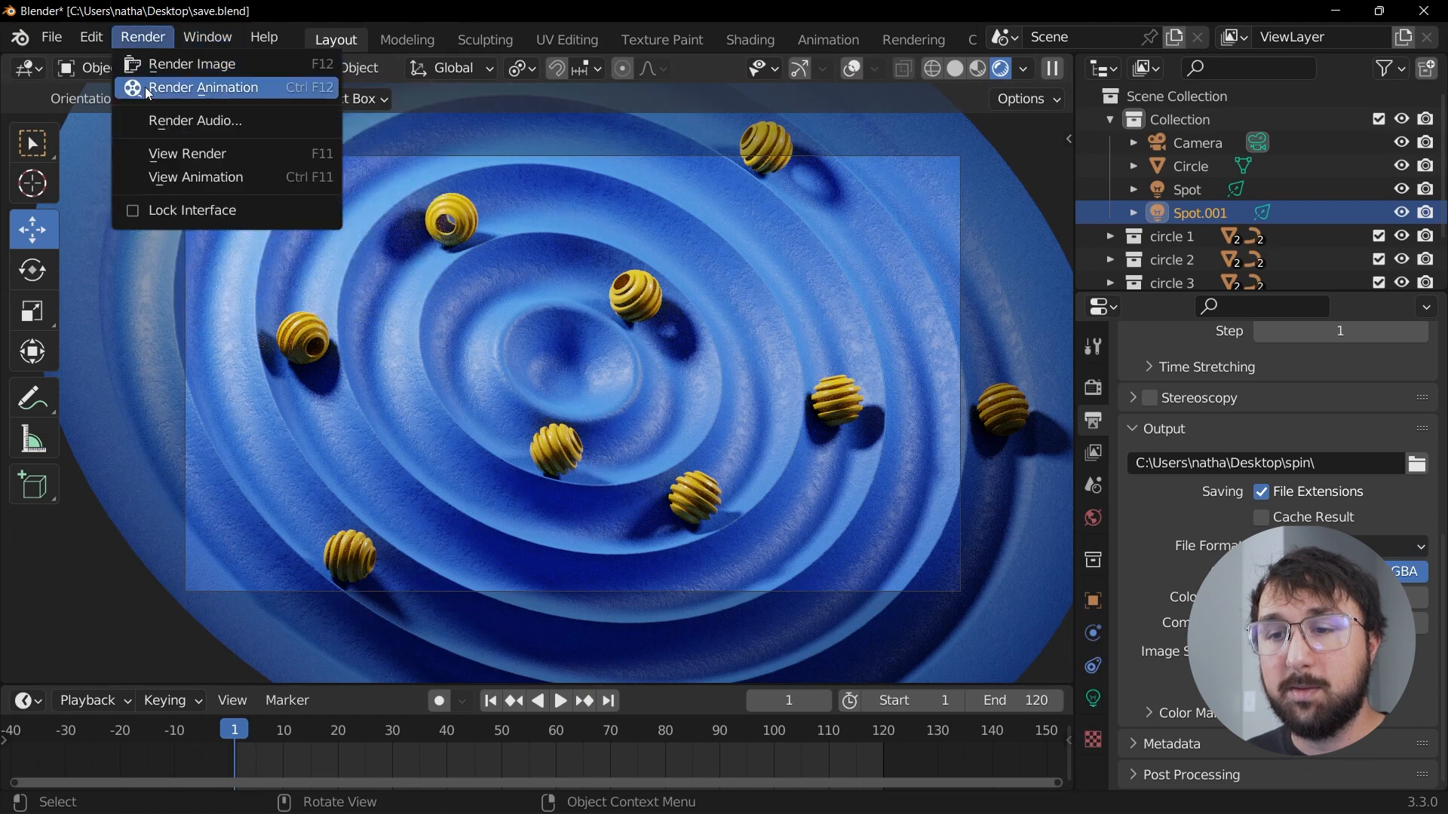